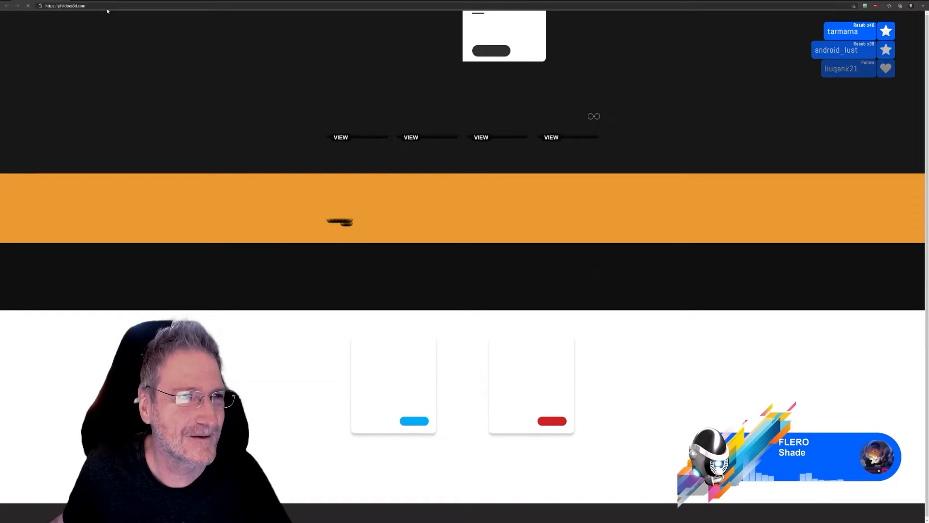
pyautogui.click(105, 9)
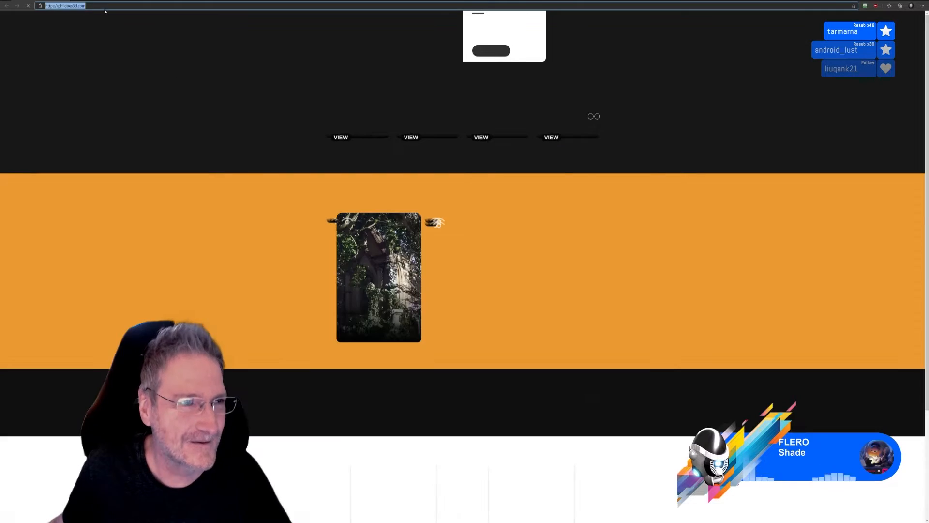
pyautogui.write('https://i.redd.it/bxcjttorzau61.jpg')
pyautogui.press('Return')
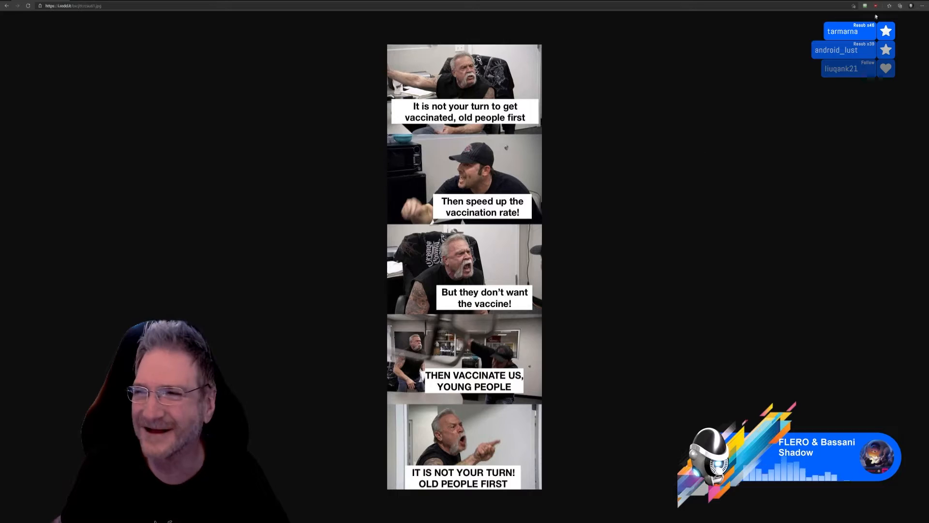
pyautogui.click(923, 1)
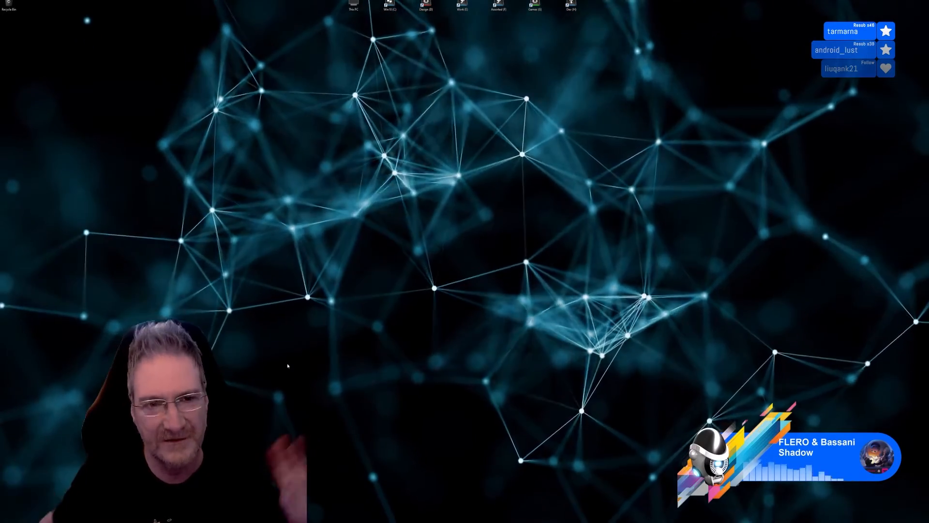
# Step: Switch to 3ds Max and turn on Vertex Channel Display in the curtain's object properties to inspect its vertex colors
pyautogui.hotkey('alt', 'Tab')
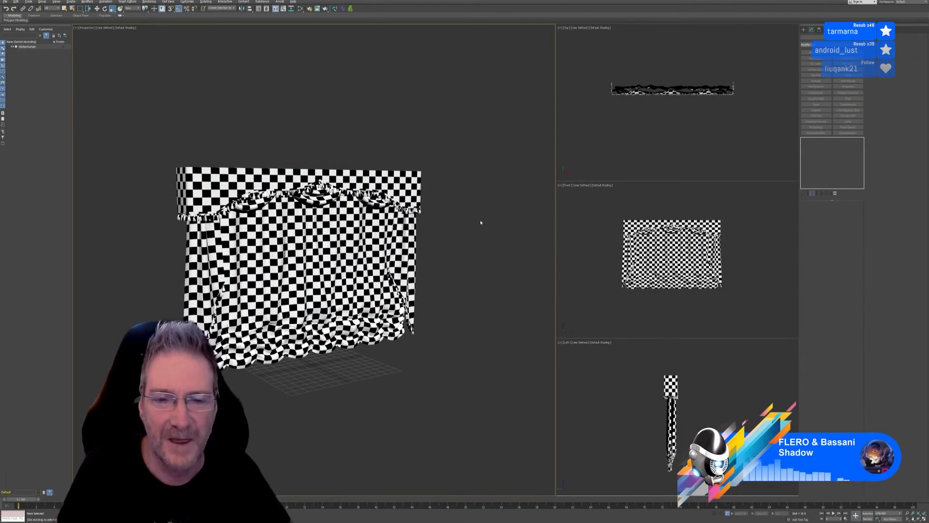
pyautogui.rightClick(397, 181)
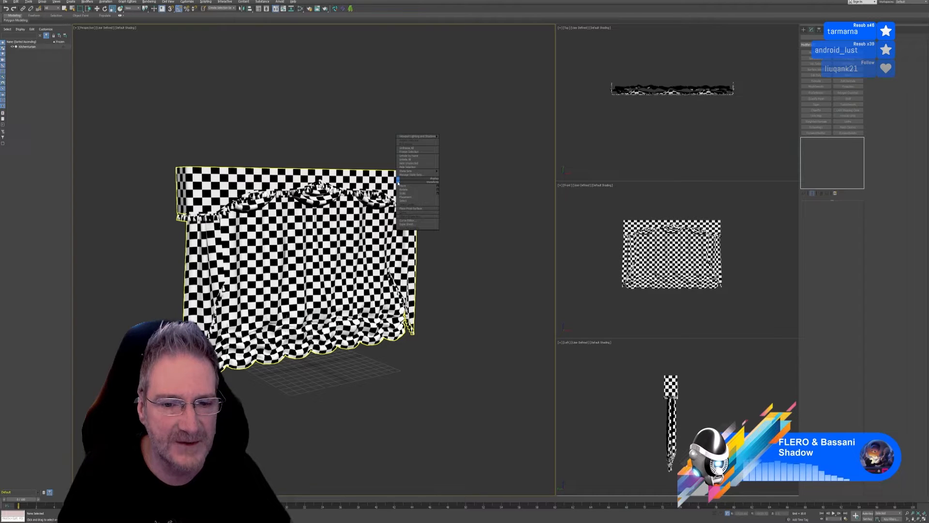
pyautogui.click(468, 216)
pyautogui.click(403, 185)
pyautogui.rightClick(403, 186)
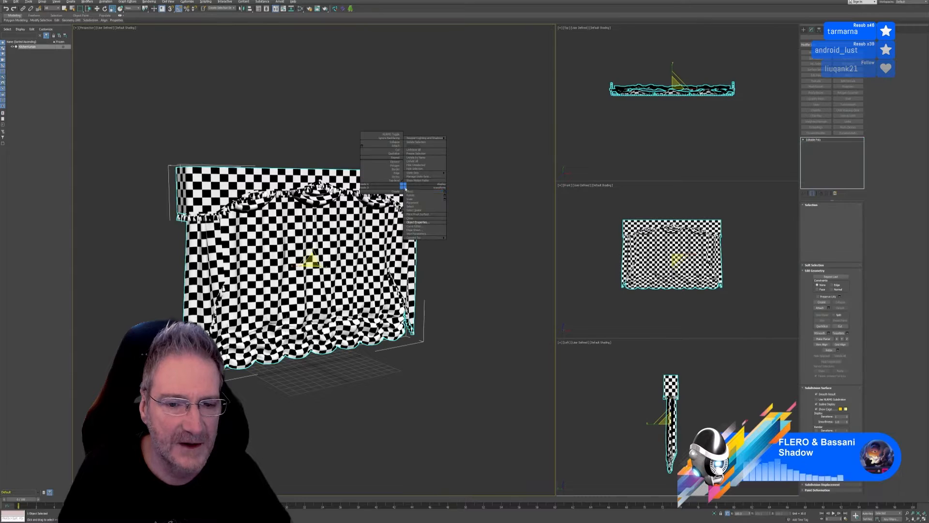
pyautogui.click(425, 222)
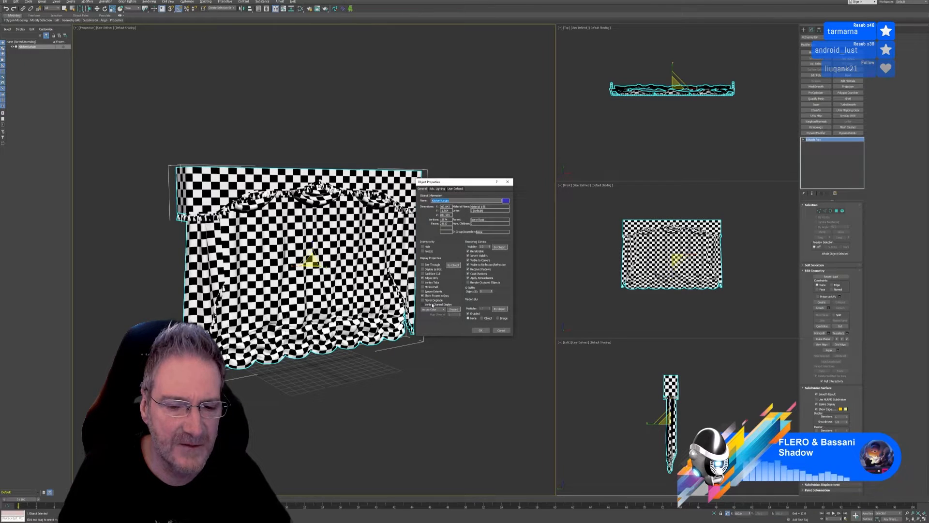
pyautogui.click(435, 304)
pyautogui.click(479, 331)
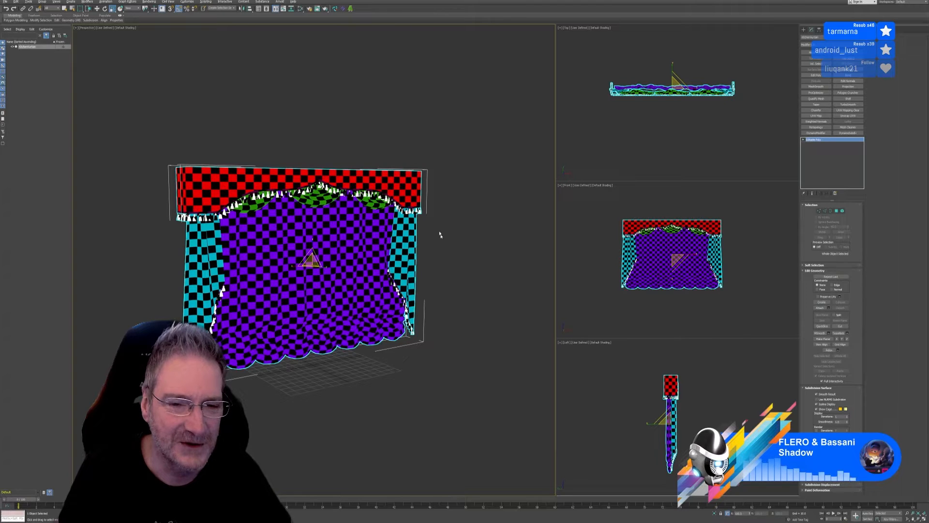
# Step: Turn Vertex Channel Display back off in the curtain's object properties
pyautogui.rightClick(409, 175)
pyautogui.click(425, 225)
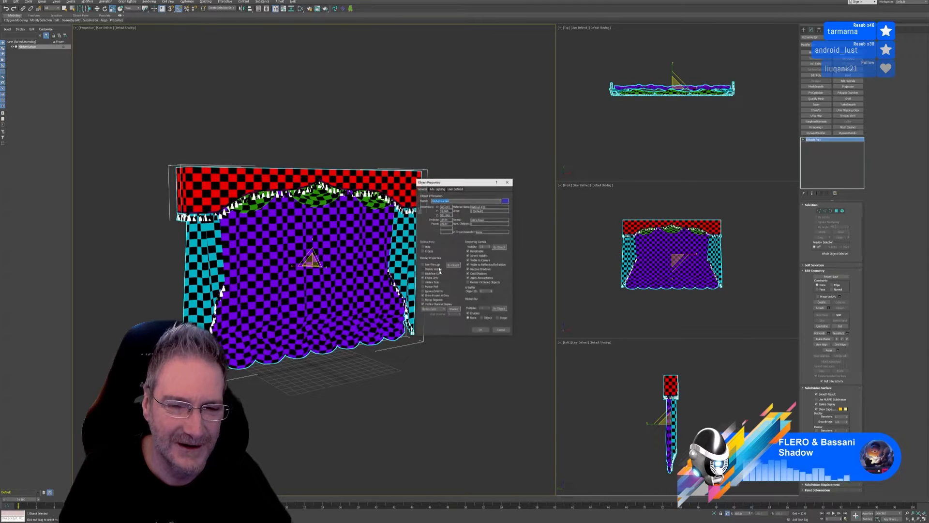
pyautogui.click(432, 306)
pyautogui.click(480, 330)
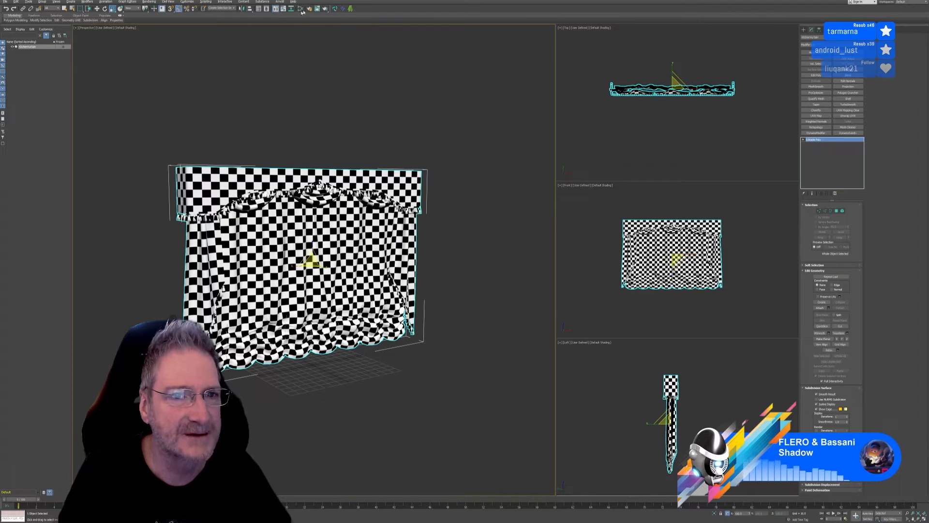
# Step: Disconnect the Checker map from the Diffuse Color of the curtain's material in the Slate Material Editor
pyautogui.press('m')
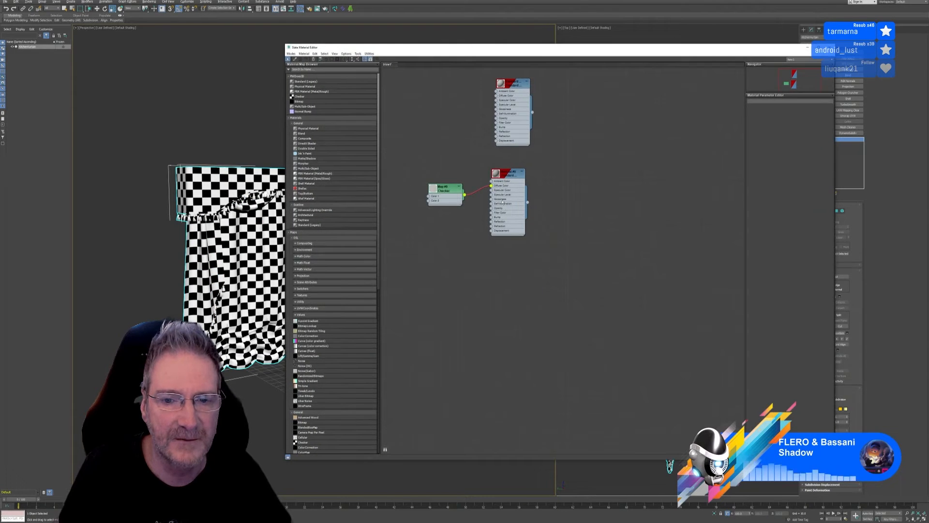
pyautogui.moveTo(491, 186); pyautogui.dragTo(482, 188)
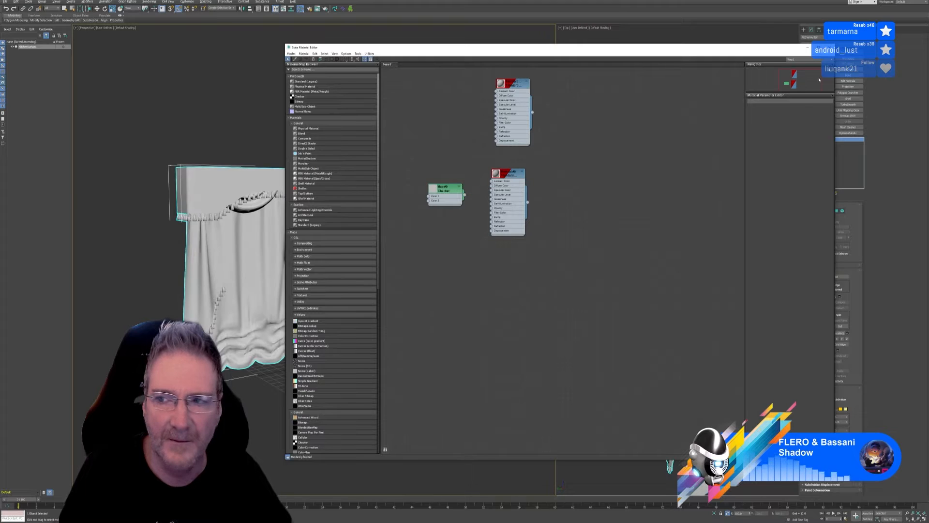
pyautogui.click(829, 47)
pyautogui.moveTo(372, 113); pyautogui.dragTo(377, 115, button='middle')
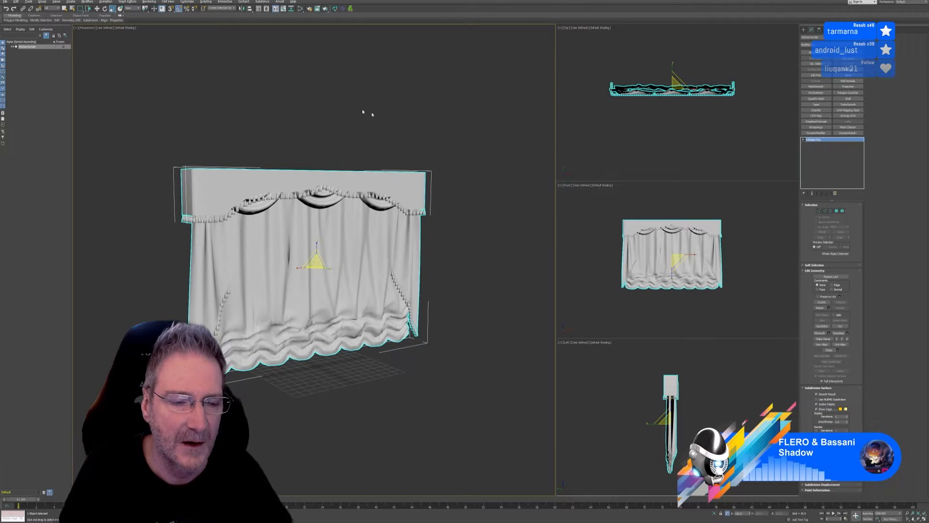
# Step: Export the curtain model as KitchenCurtain.fbx into the Curtain folder of the Kitchen models
pyautogui.click(65, 8)
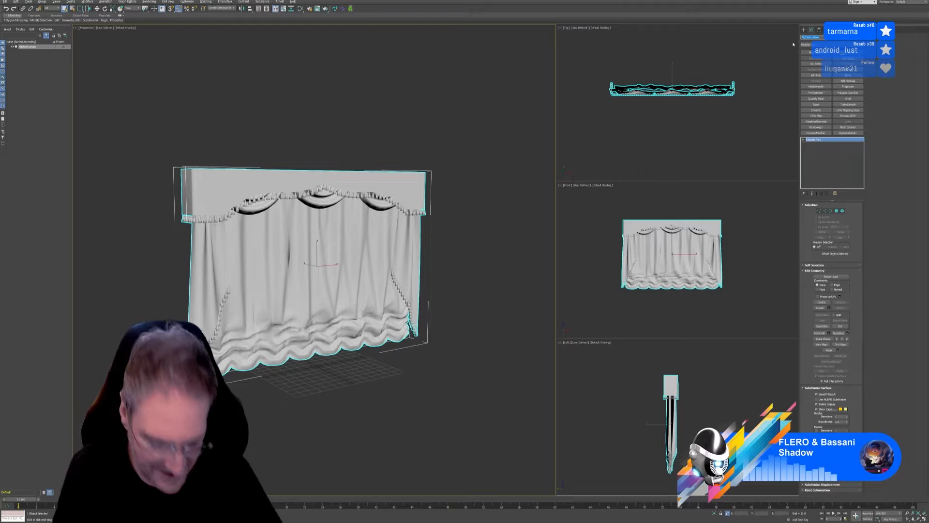
pyautogui.click(5, 3)
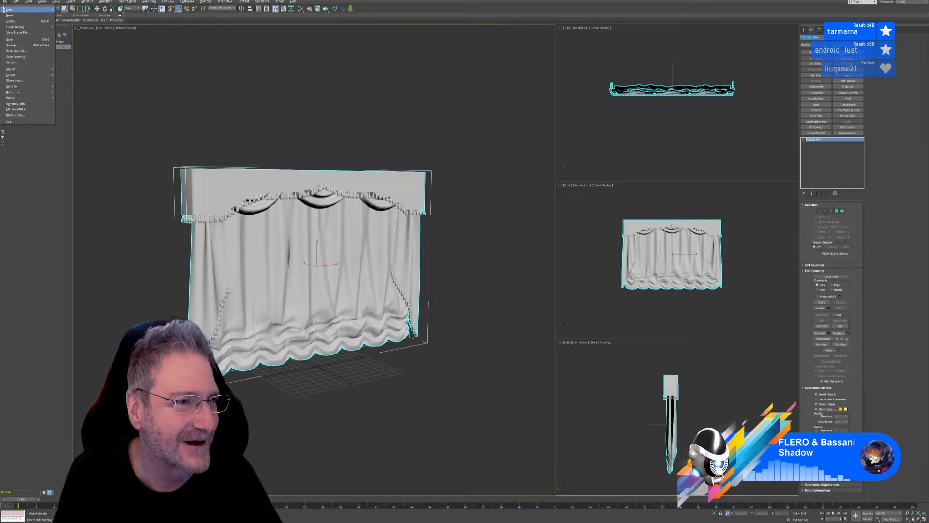
pyautogui.click(72, 78)
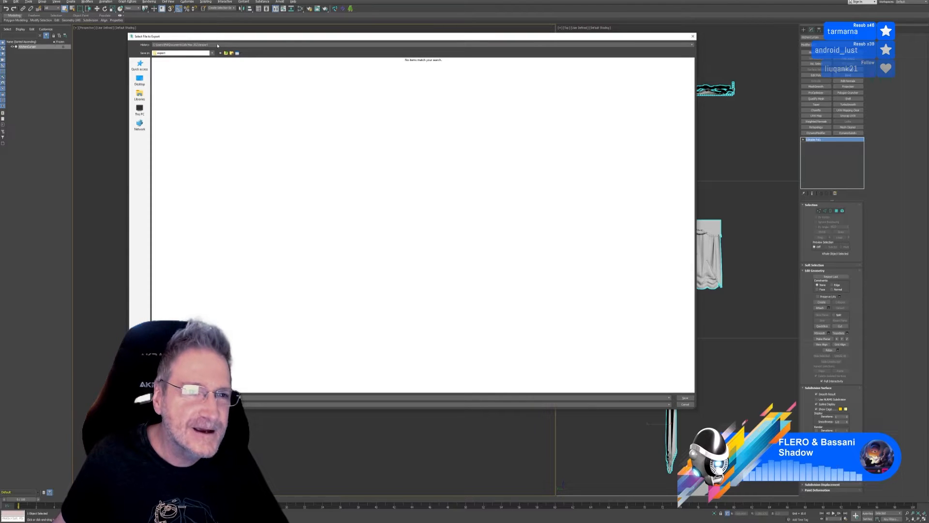
pyautogui.click(217, 45)
pyautogui.click(217, 53)
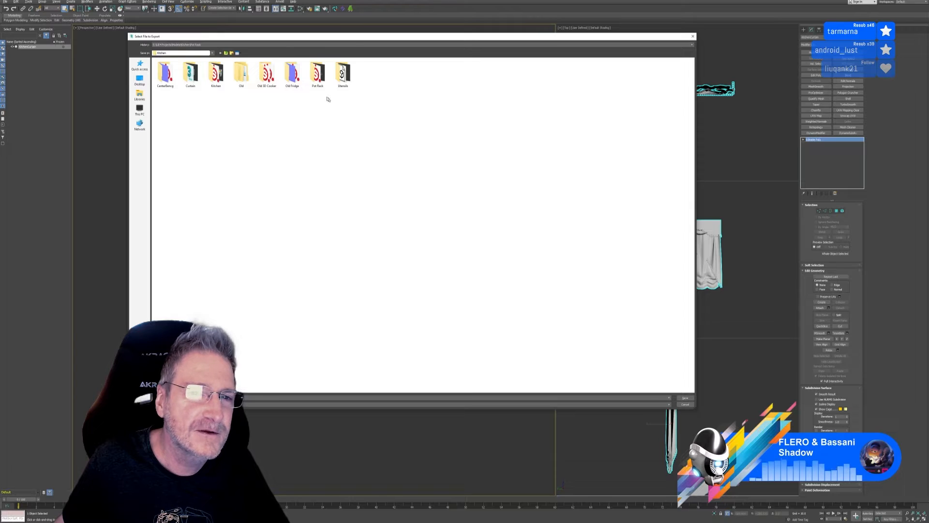
pyautogui.doubleClick(190, 75)
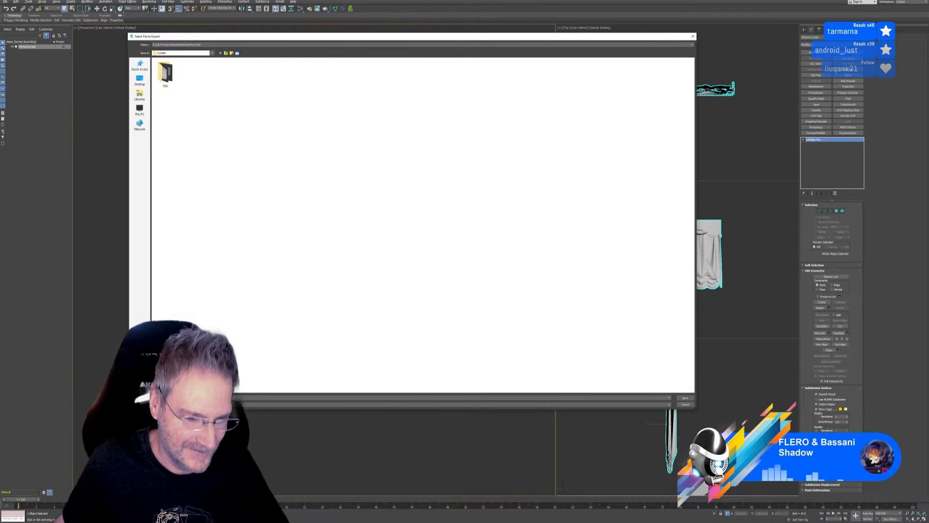
pyautogui.click(686, 398)
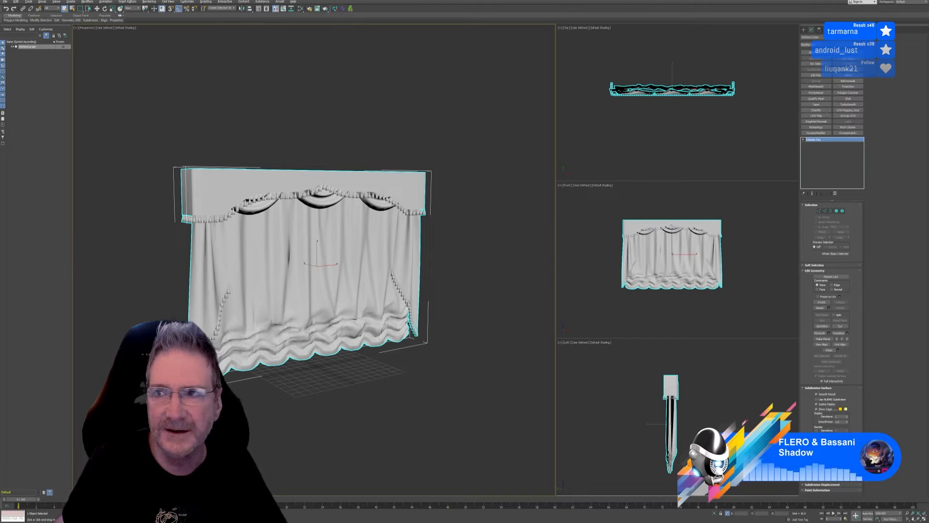
# Step: Switch to Substance Painter and start a new project with KitchenCurtain.fbx from the Kitchen models' Curtain folder as its mesh
pyautogui.click(889, 0)
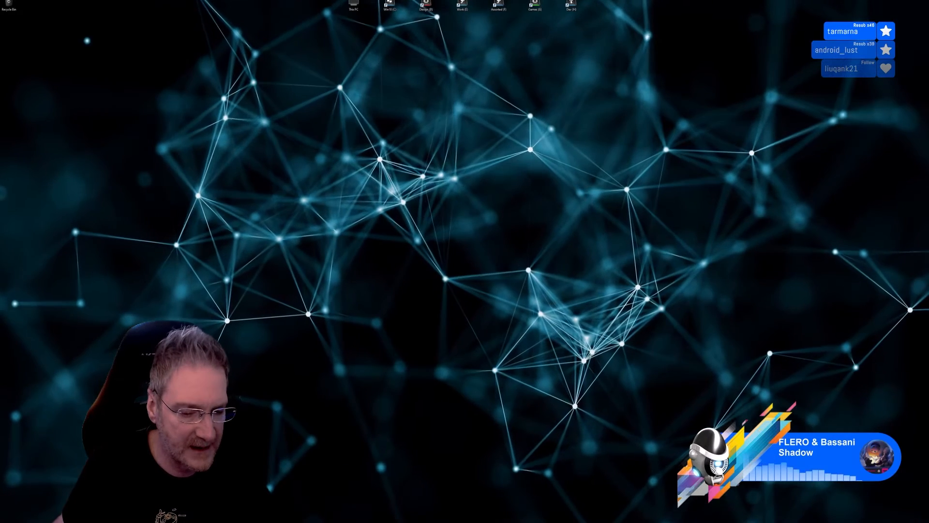
pyautogui.click(358, 522)
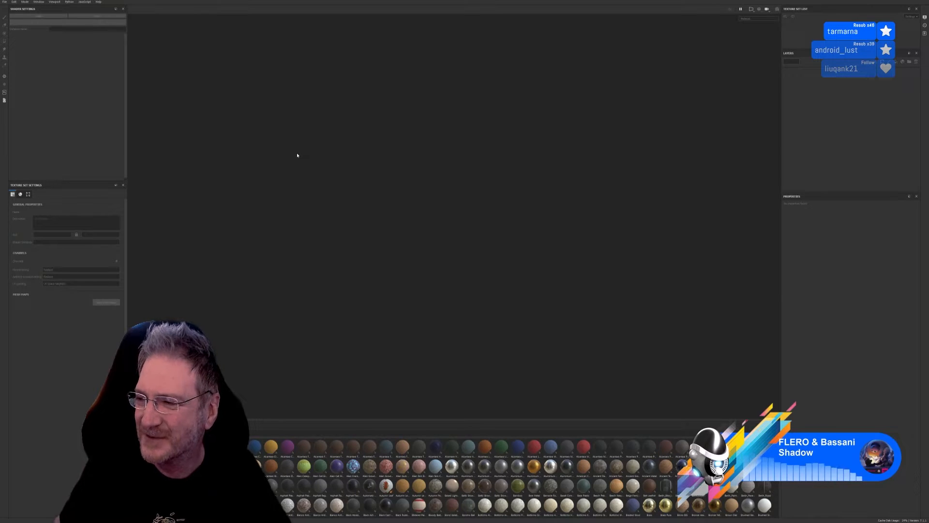
pyautogui.click(4, 3)
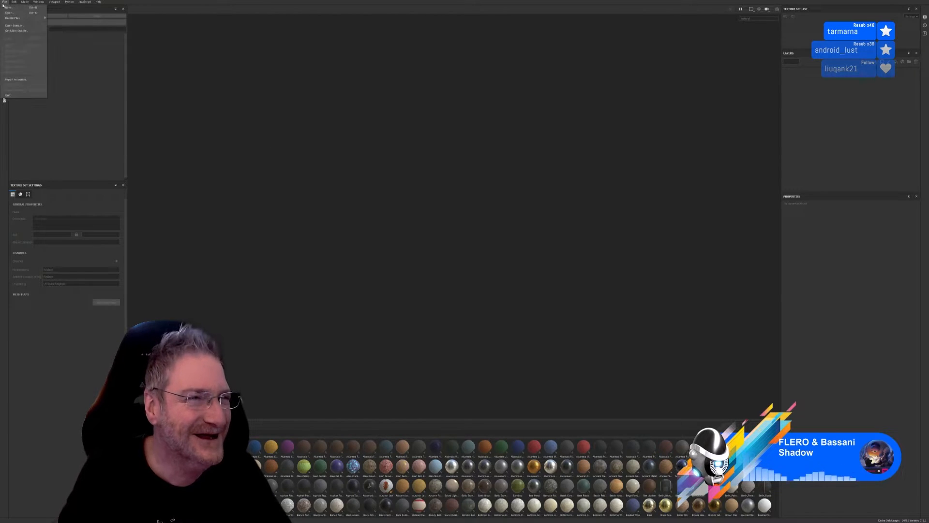
pyautogui.click(15, 8)
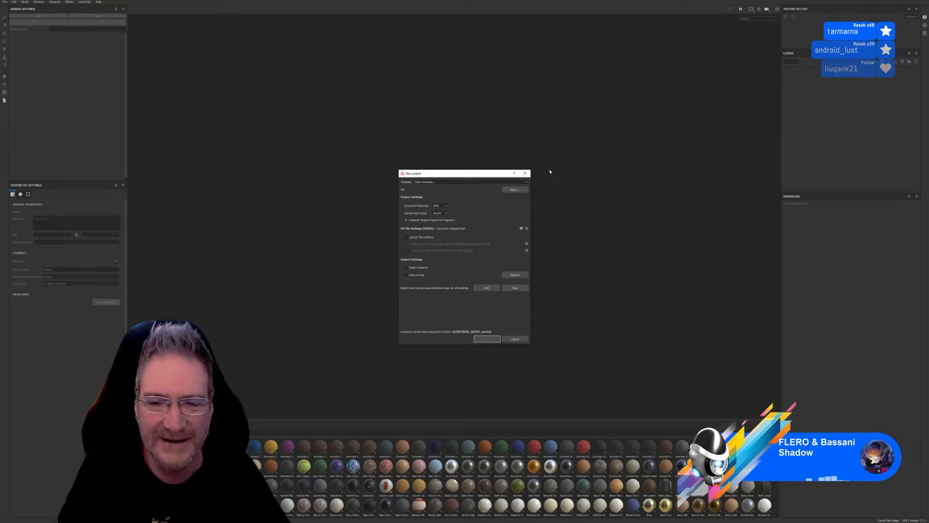
pyautogui.click(514, 189)
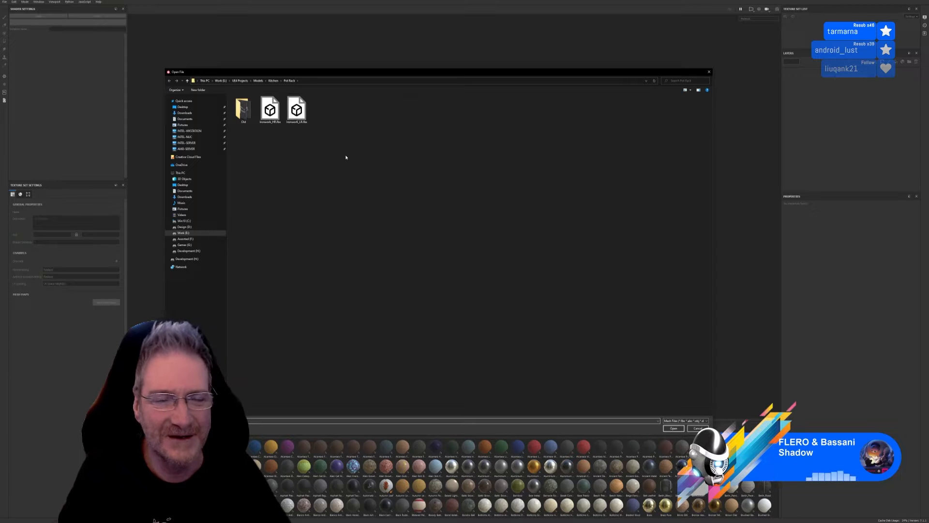
pyautogui.click(272, 81)
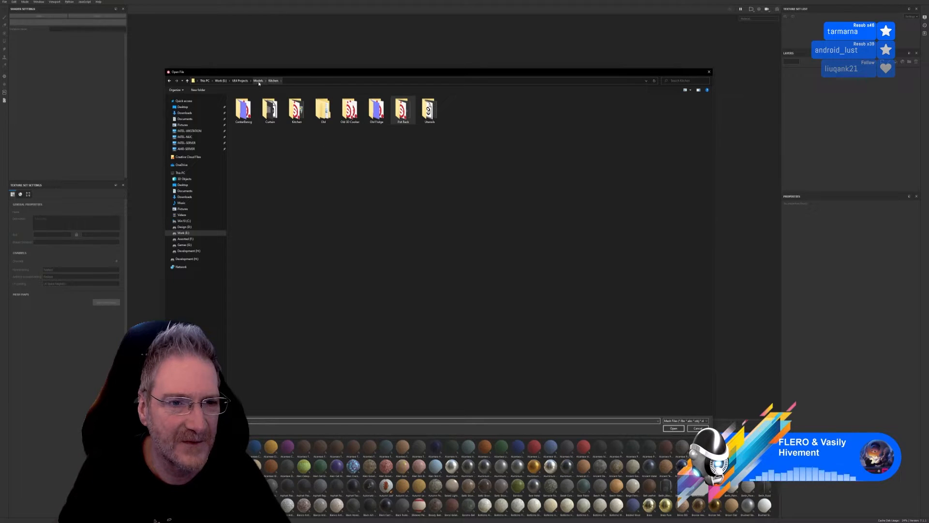
pyautogui.doubleClick(270, 109)
pyautogui.doubleClick(270, 111)
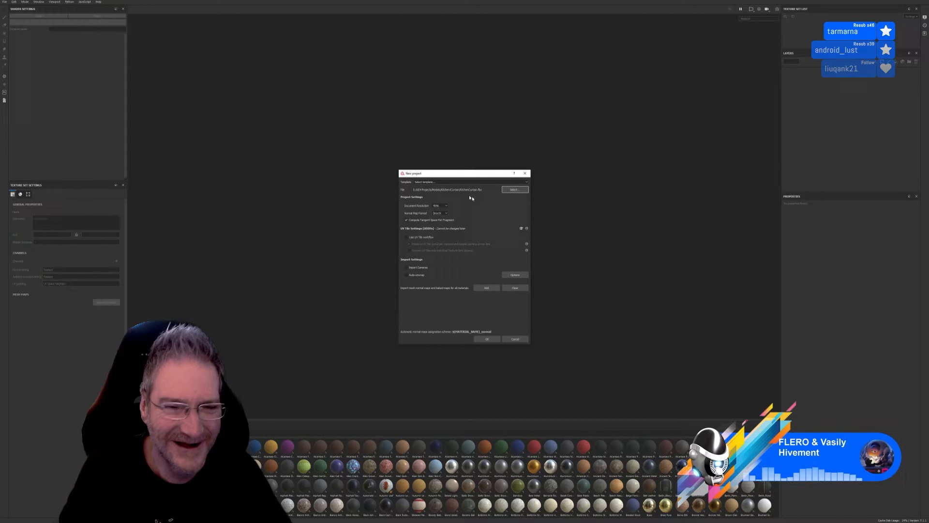
# Step: Set the new project's document resolution to 2048 and create the project
pyautogui.click(441, 205)
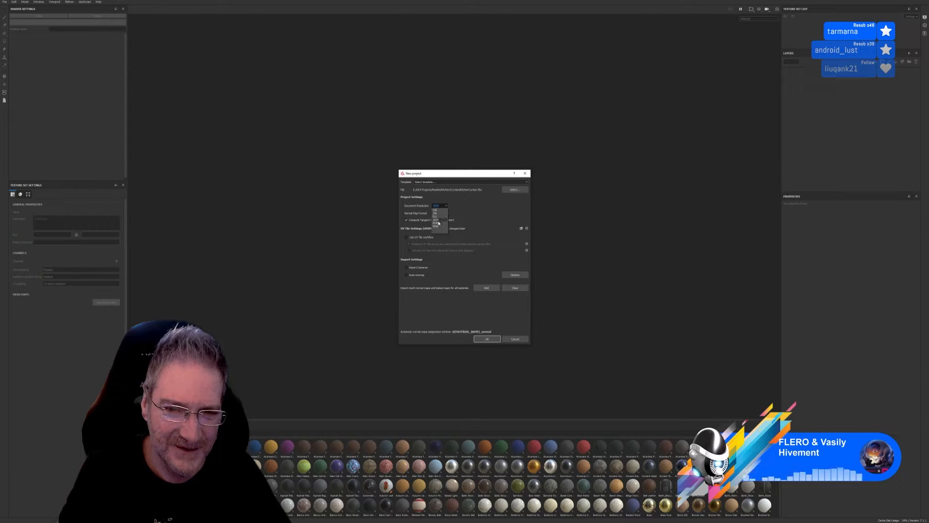
pyautogui.click(438, 223)
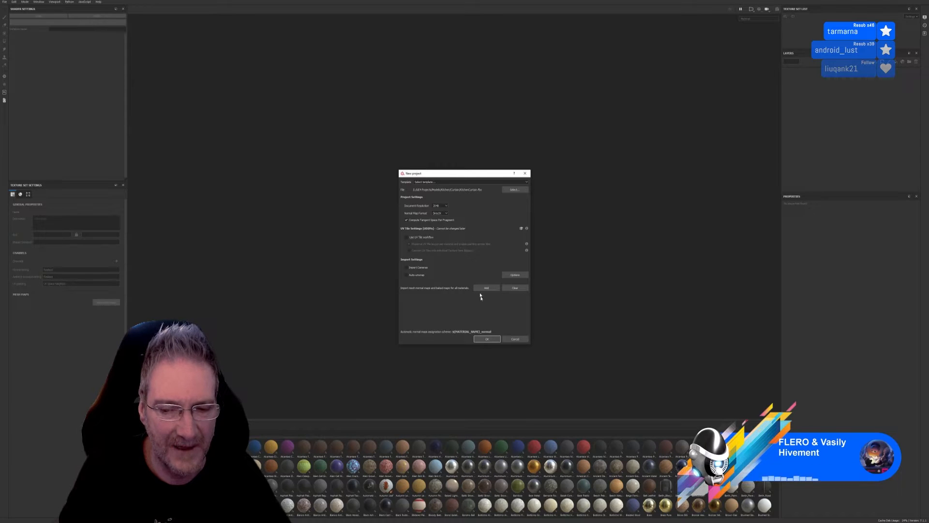
pyautogui.click(484, 338)
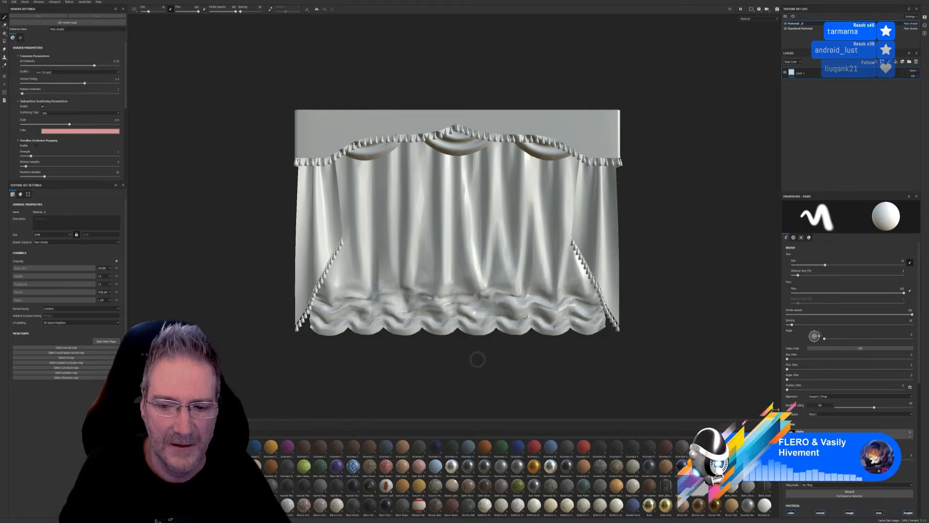
# Step: Configure mesh map baking with a 2048 output size and the low poly mesh used as the high poly mesh
pyautogui.scroll(-4, 494, 359)
pyautogui.keyDown('alt'); pyautogui.moveTo(507, 359); pyautogui.dragTo(374, 310); pyautogui.keyUp('alt')
pyautogui.click(106, 341)
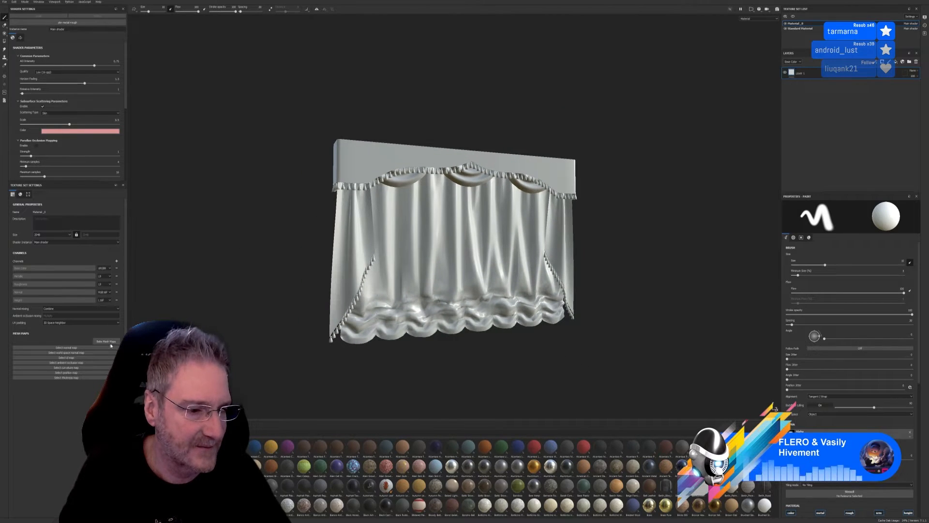
pyautogui.click(463, 191)
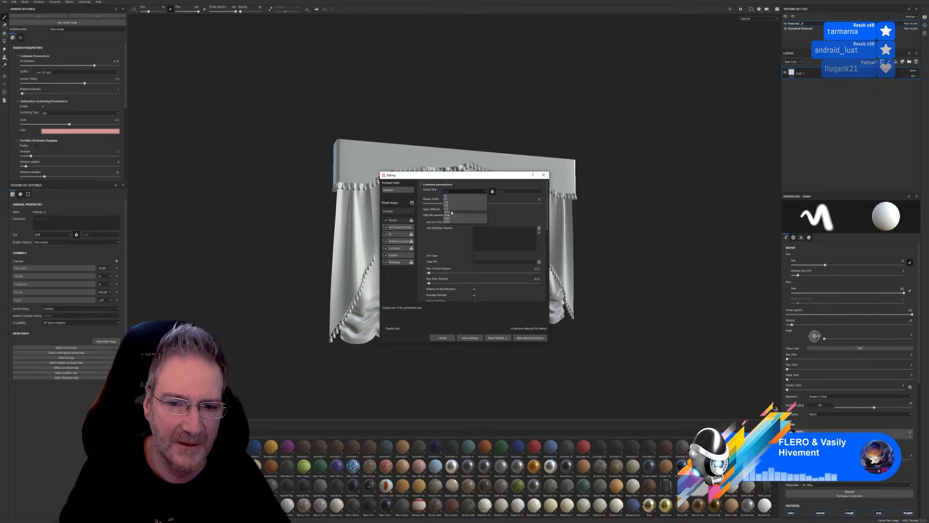
pyautogui.click(462, 217)
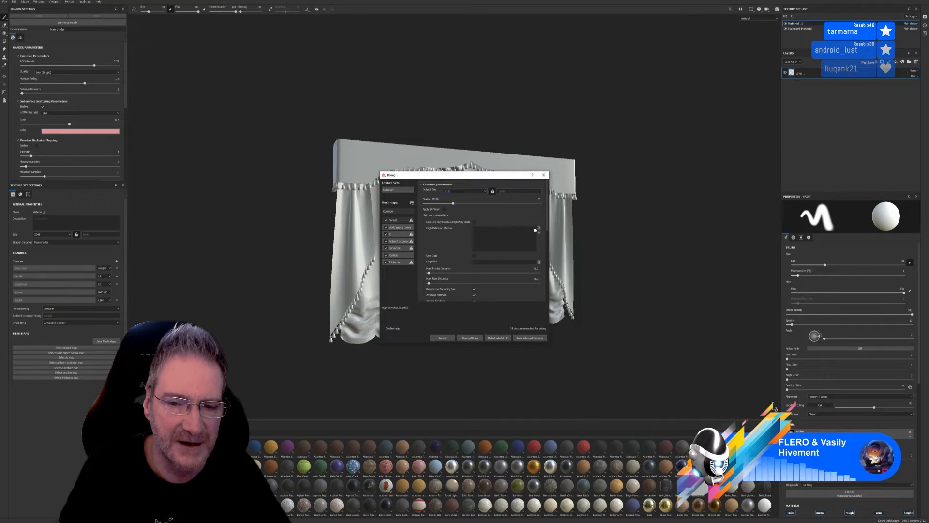
pyautogui.click(474, 222)
# Step: Set the ID map's color source to Vertex Color and bake the selected textures
pyautogui.click(402, 234)
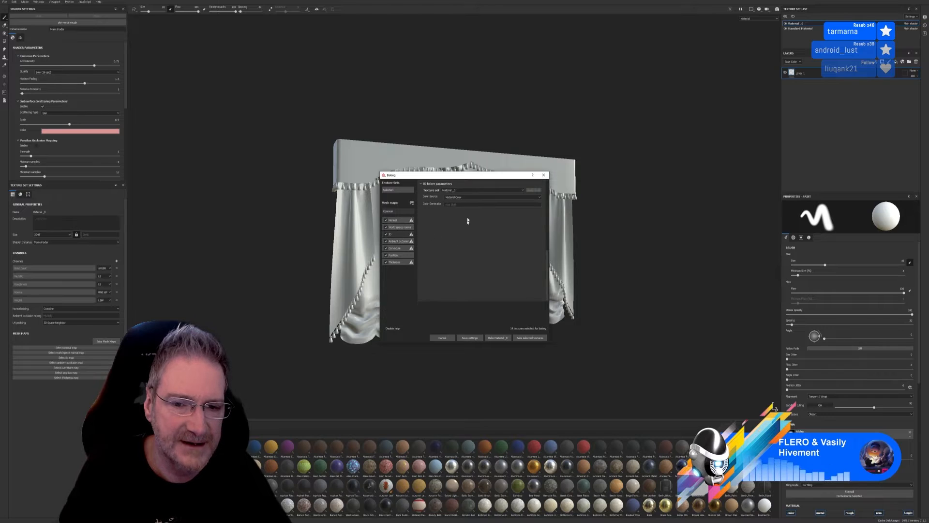
pyautogui.click(452, 197)
pyautogui.click(455, 202)
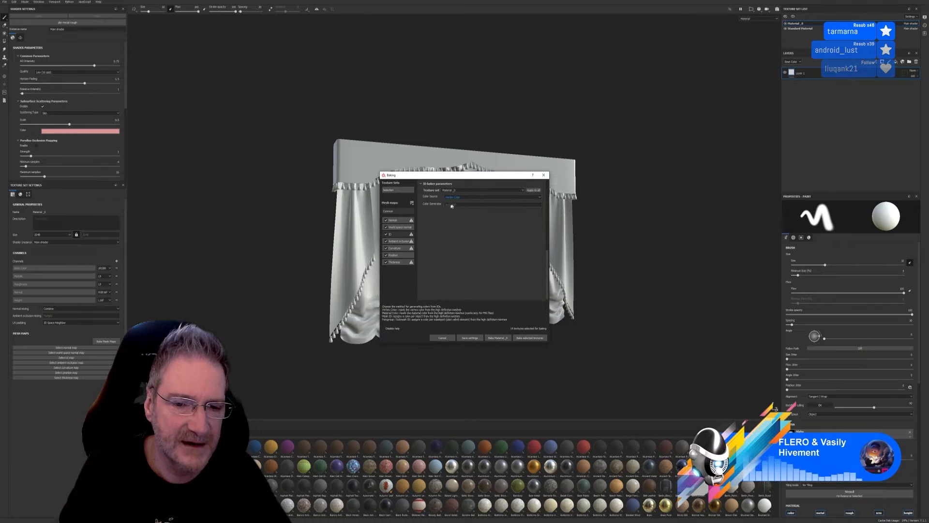
pyautogui.click(389, 211)
pyautogui.click(535, 338)
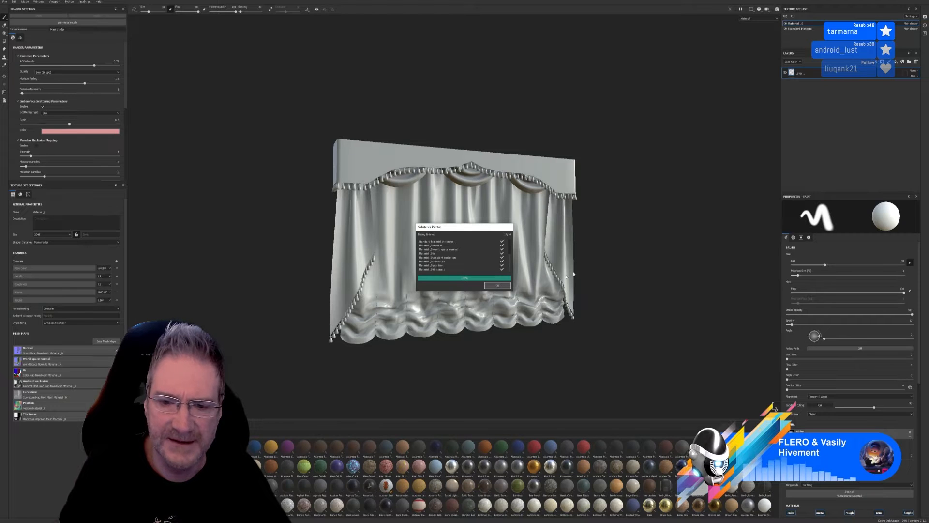
# Step: Dismiss the finished baking dialog and switch to 3ds Max with the curtain scene
pyautogui.click(501, 286)
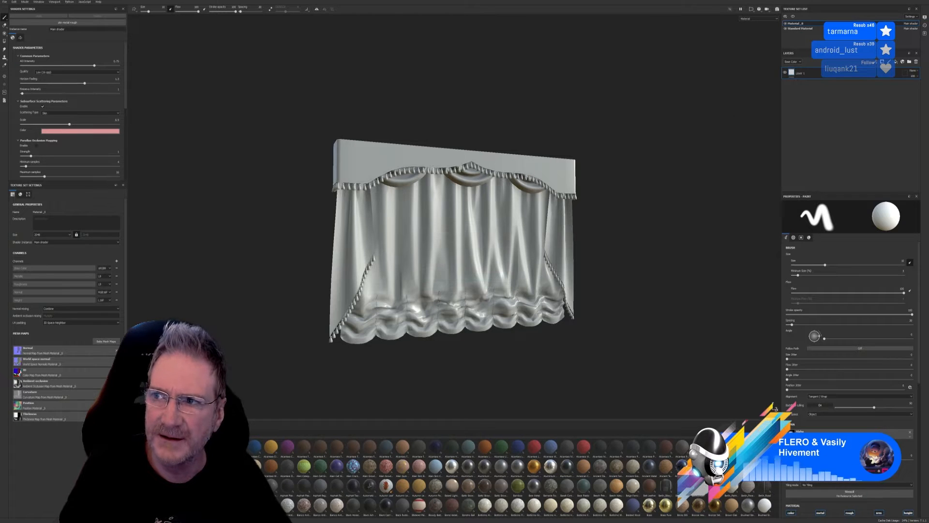
pyautogui.press('super+d')
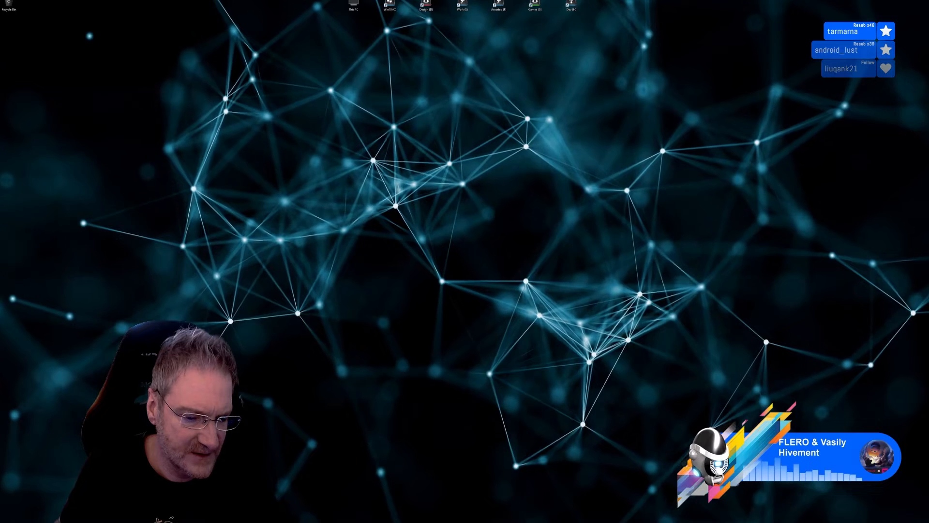
pyautogui.hotkey('alt', 'Tab')
pyautogui.moveTo(458, 246); pyautogui.dragTo(458, 233, button='middle')
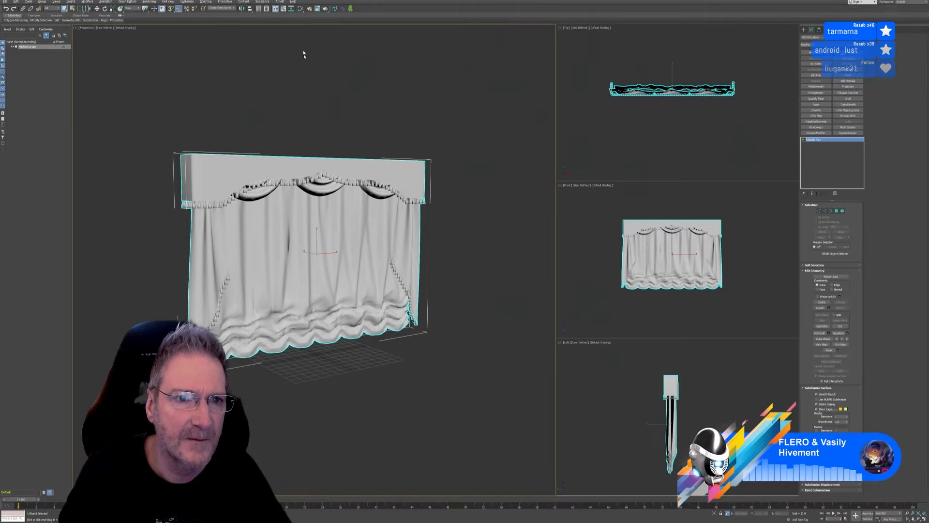
# Step: Open the Slate Material Editor and rename the lower Standard material, the one beside the Checker map, to KitchenCurtain
pyautogui.click(300, 8)
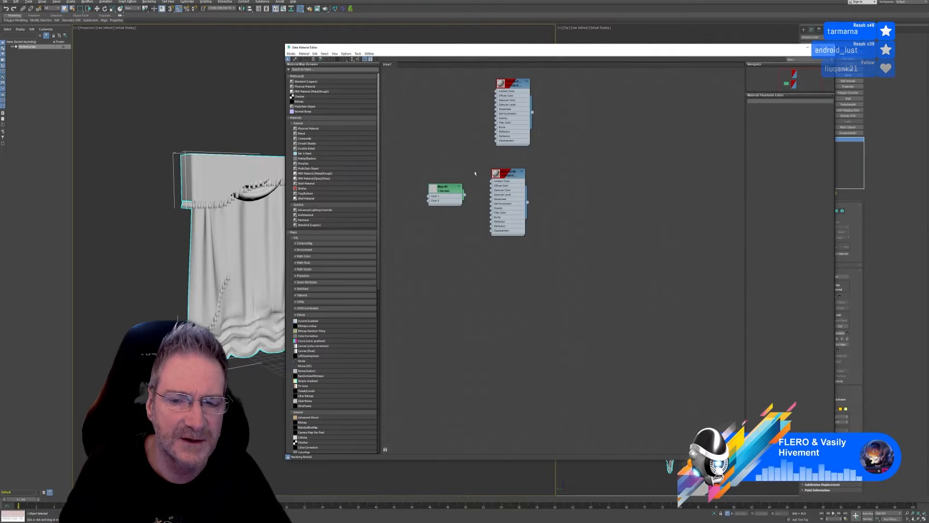
pyautogui.click(505, 179)
pyautogui.doubleClick(508, 177)
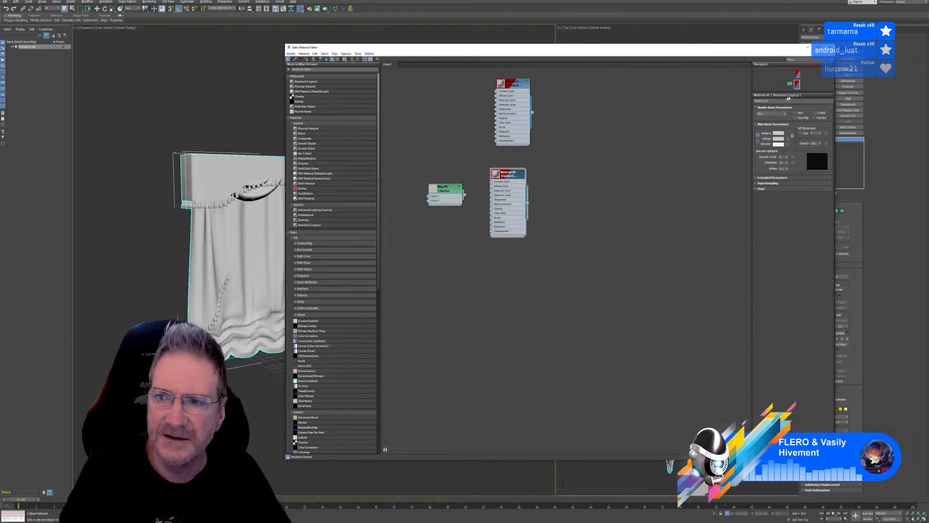
pyautogui.moveTo(769, 101); pyautogui.dragTo(722, 105)
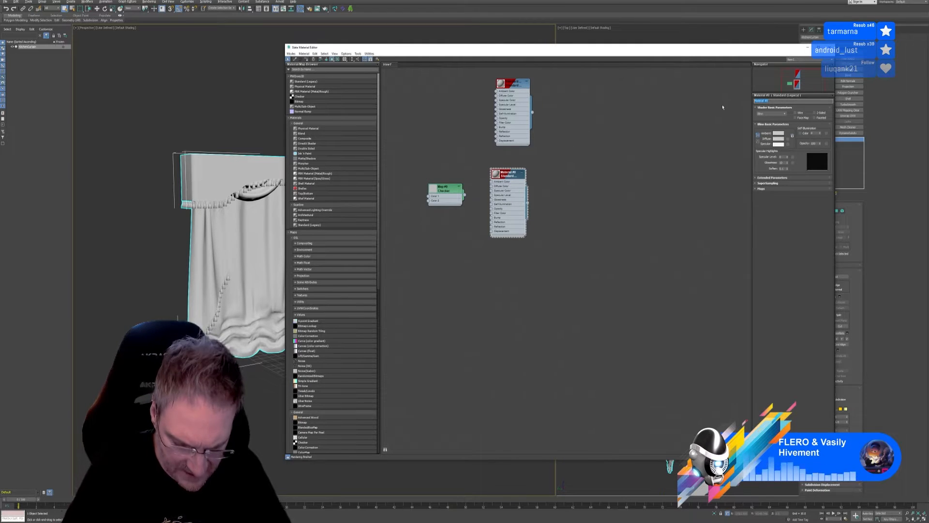
pyautogui.write('KitchenCu')
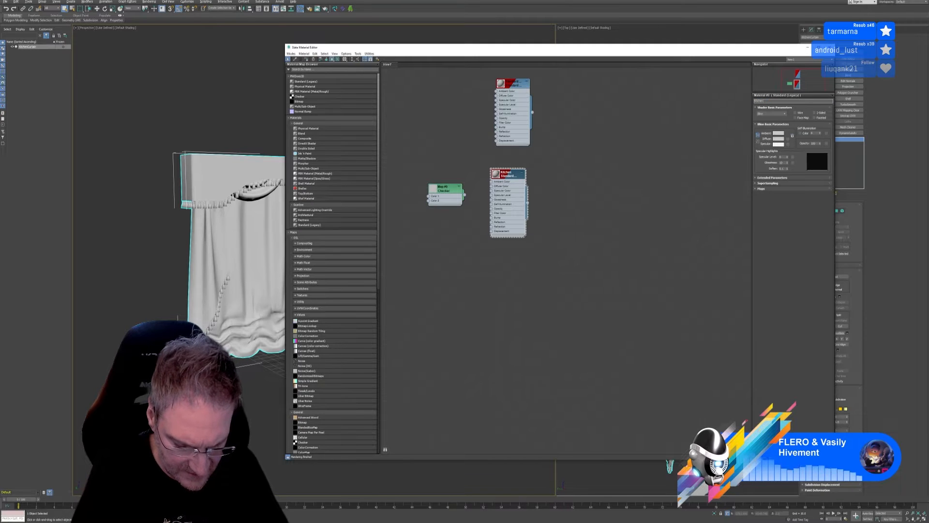
pyautogui.write('rtain')
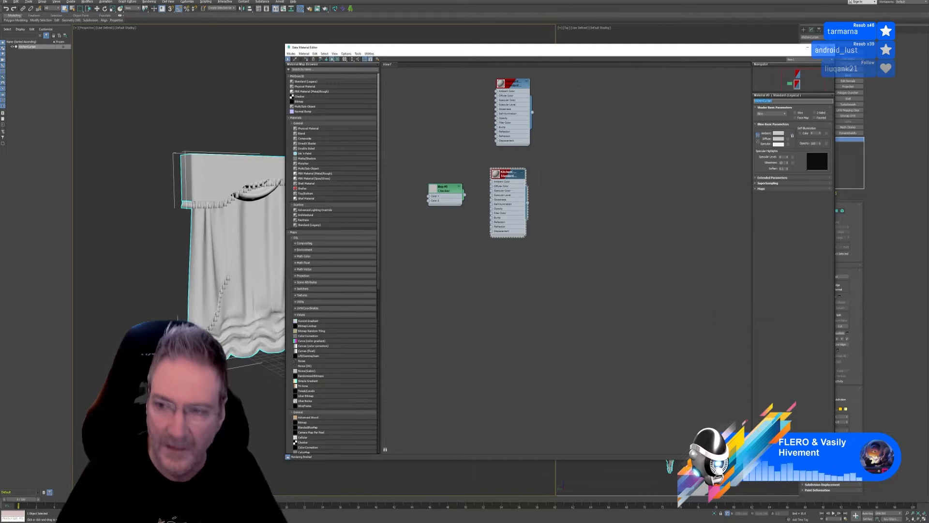
# Step: Assign the KitchenCurtain material to the selected curtain and close the material editor
pyautogui.click(774, 114)
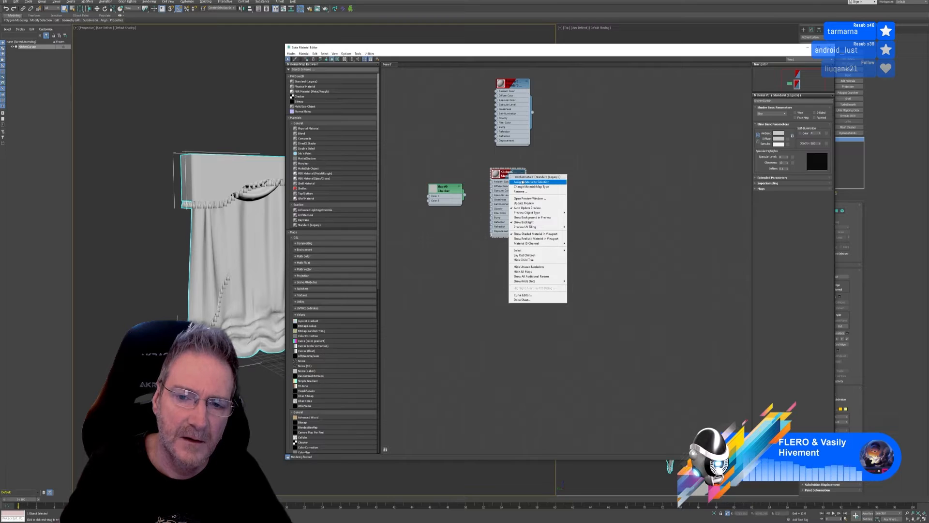
pyautogui.click(774, 114)
pyautogui.click(830, 47)
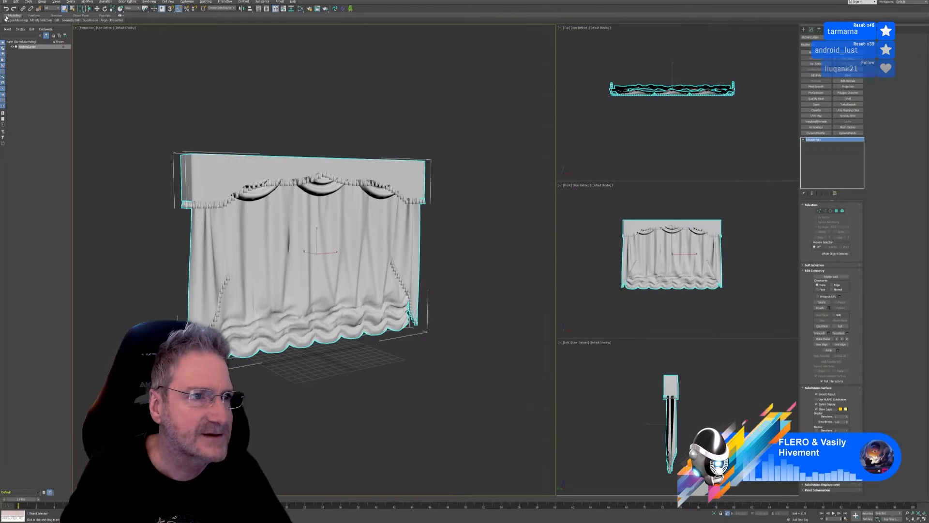
# Step: Export the selected curtain as FBX, overwriting KitchenCurtain.fbx in the Curtain folder
pyautogui.click(4, 2)
pyautogui.moveTo(29, 75)
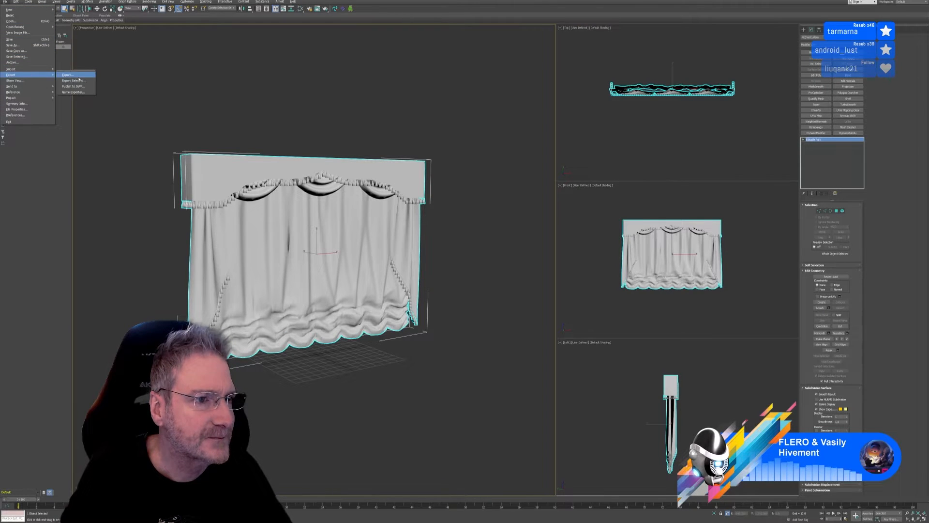
pyautogui.click(77, 82)
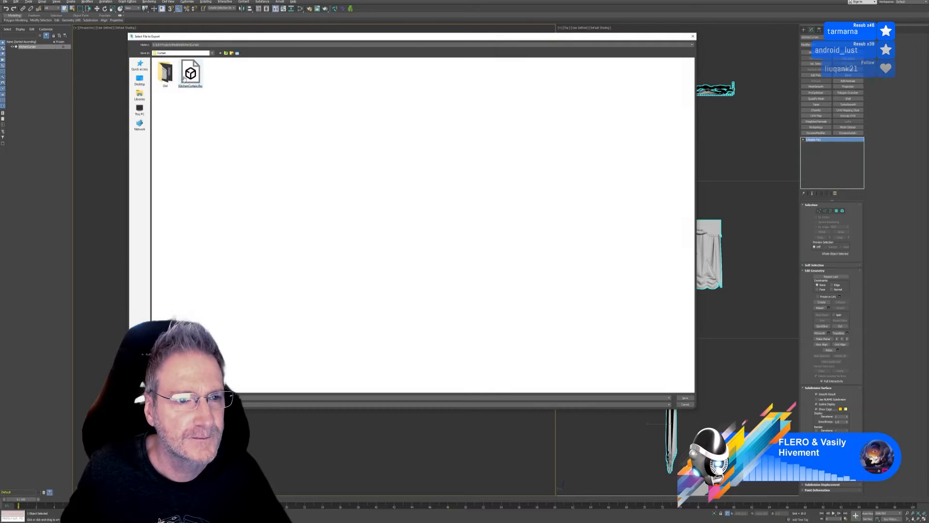
pyautogui.press('Return')
pyautogui.click(497, 267)
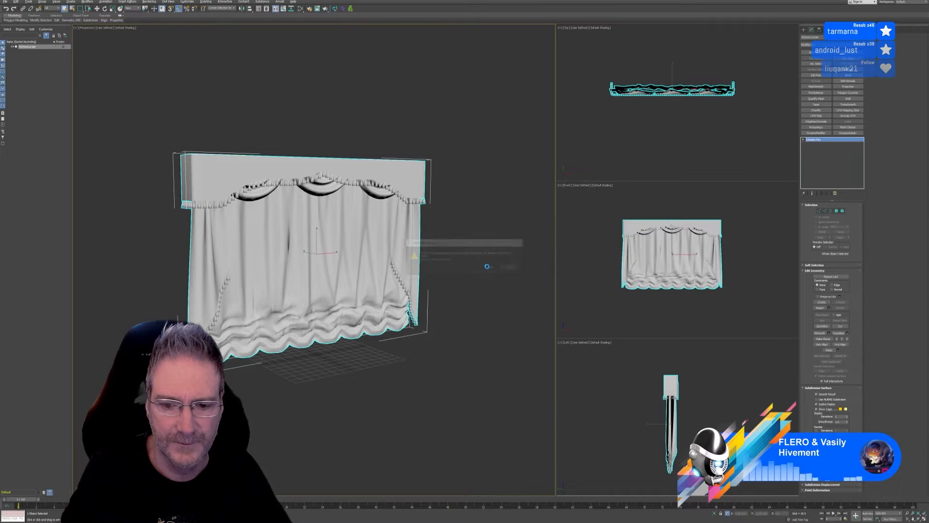
pyautogui.click(557, 328)
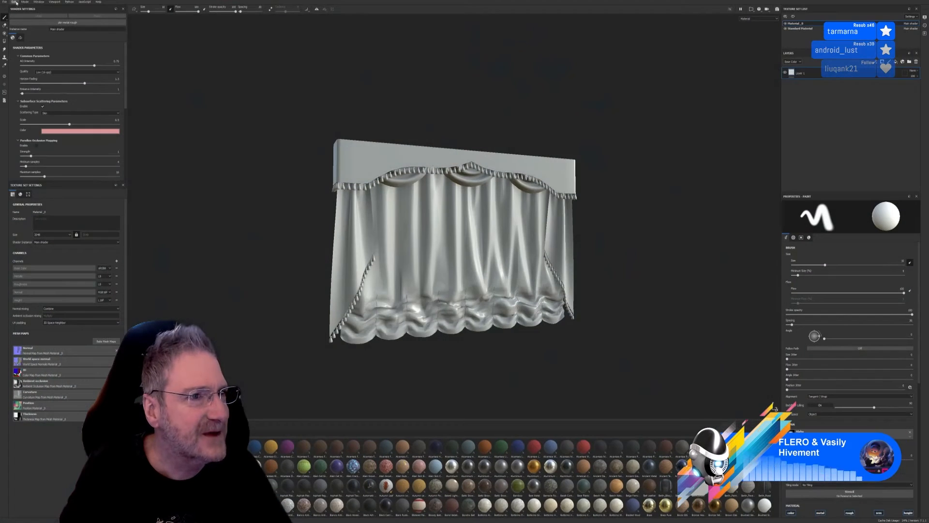
# Step: Switch to Substance Painter and reload the re-exported KitchenCurtain.fbx as the current project's mesh through the project configuration
pyautogui.click(14, 2)
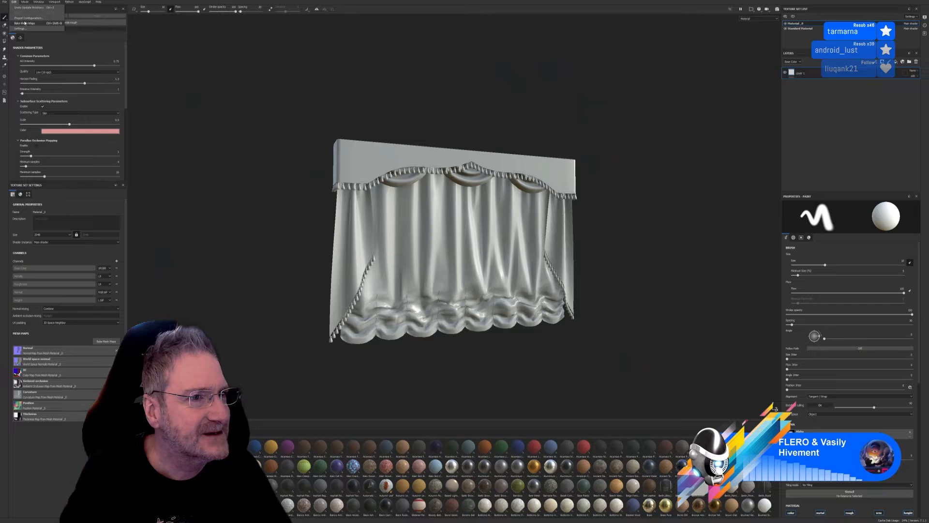
pyautogui.click(34, 23)
pyautogui.click(496, 219)
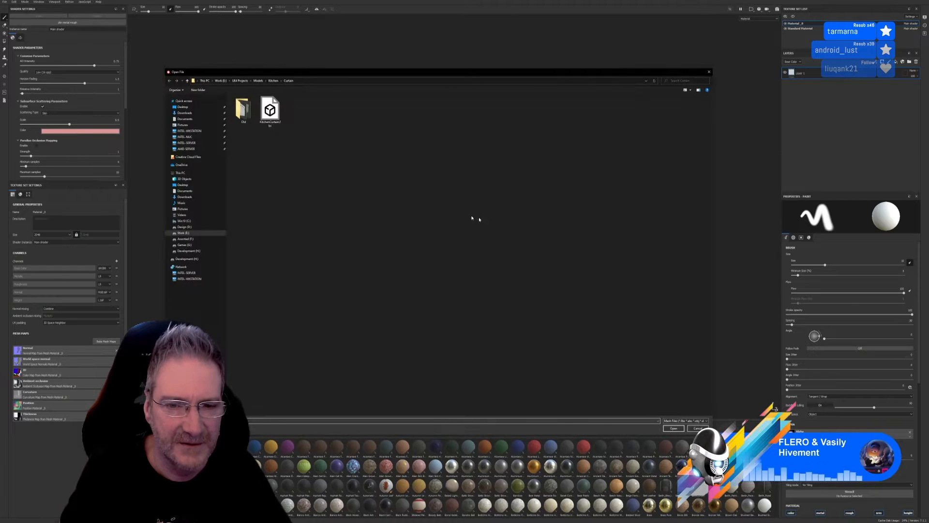
pyautogui.doubleClick(269, 125)
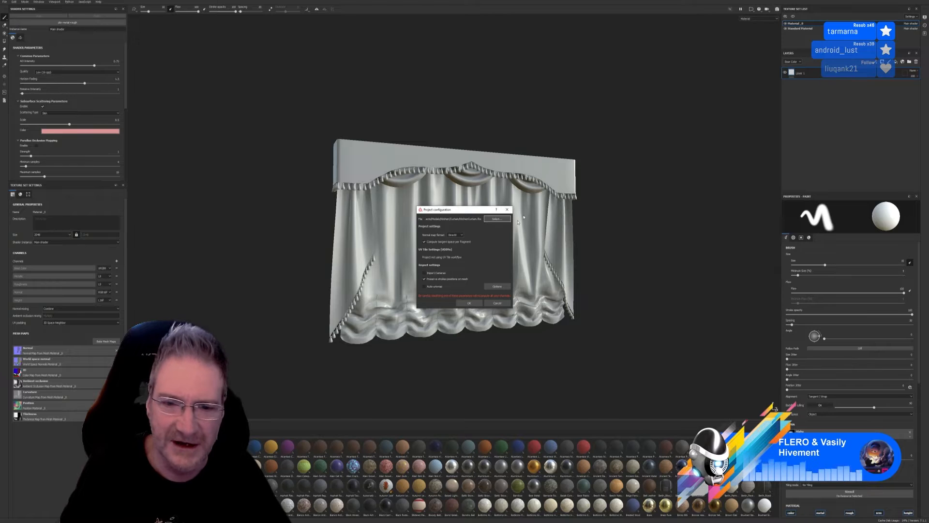
pyautogui.click(468, 303)
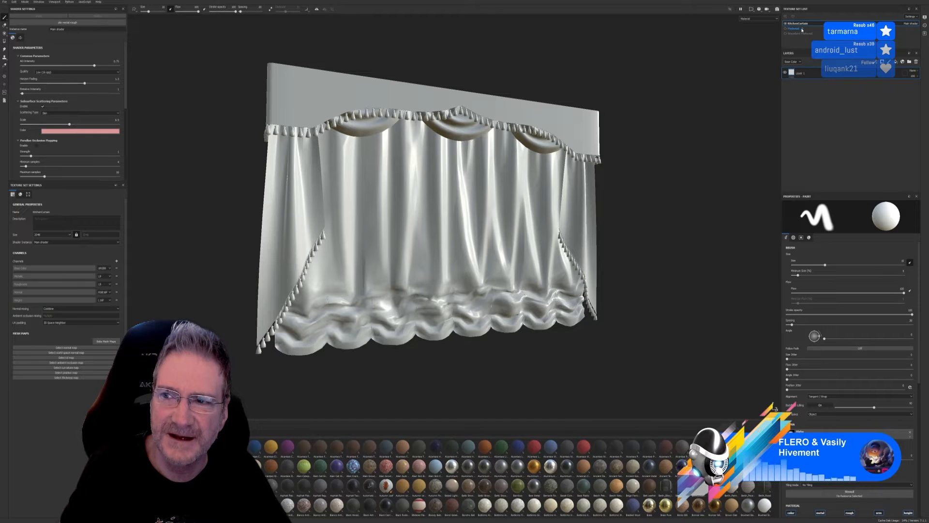
# Step: Create a new project using KitchenCurtain.fbx from the Curtain folder as its mesh
pyautogui.click(4, 1)
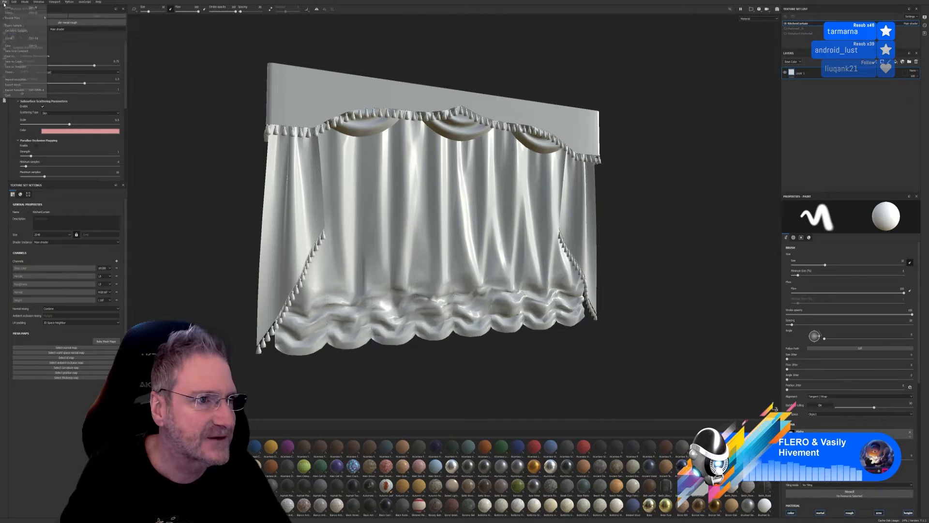
pyautogui.click(12, 8)
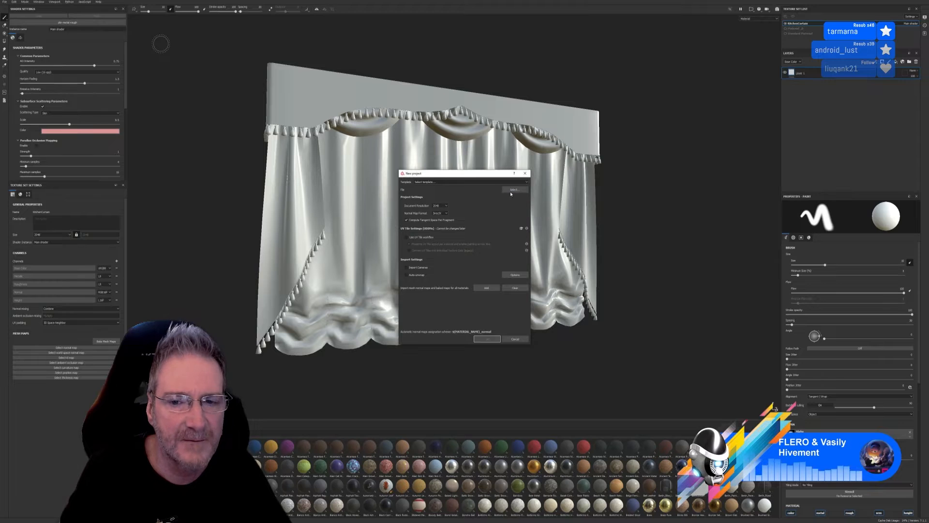
pyautogui.click(513, 189)
pyautogui.doubleClick(271, 113)
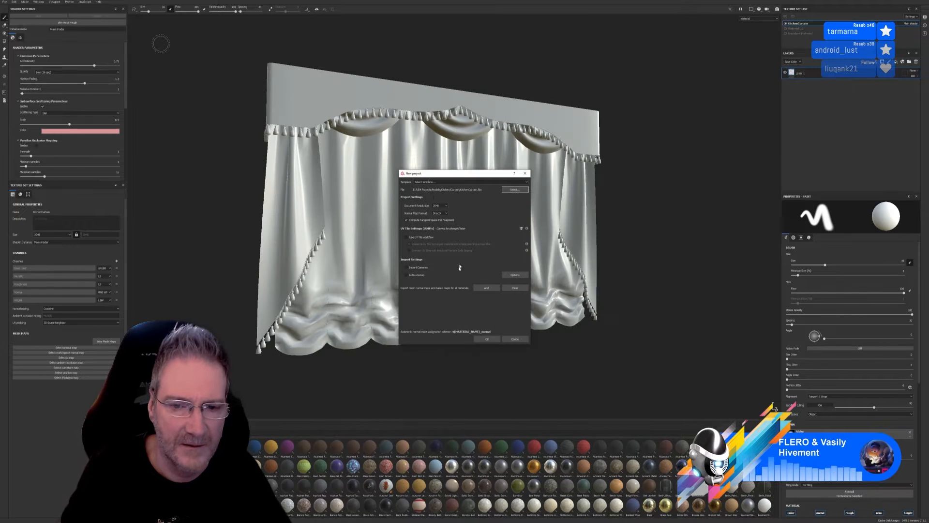
pyautogui.click(487, 338)
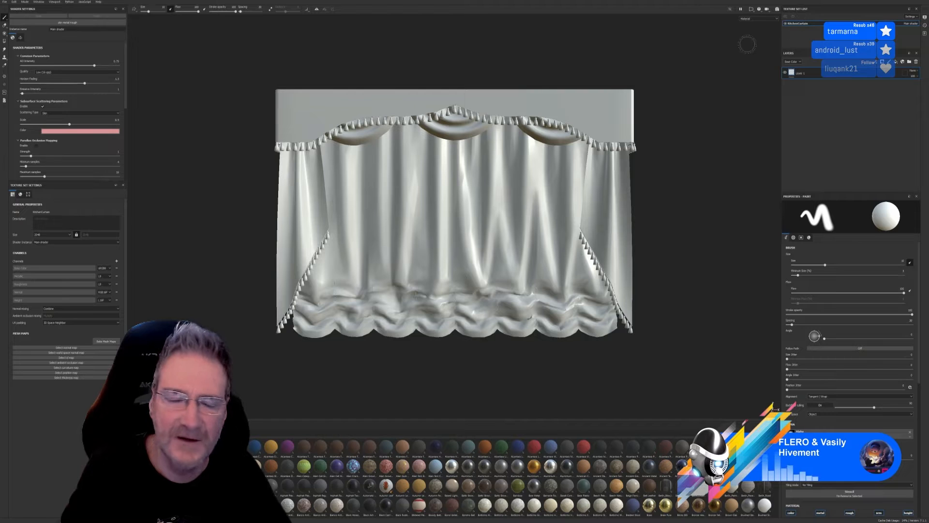
# Step: Set the mesh map baking output size to 2048 and the ID map's color source to Vertex Color
pyautogui.click(100, 342)
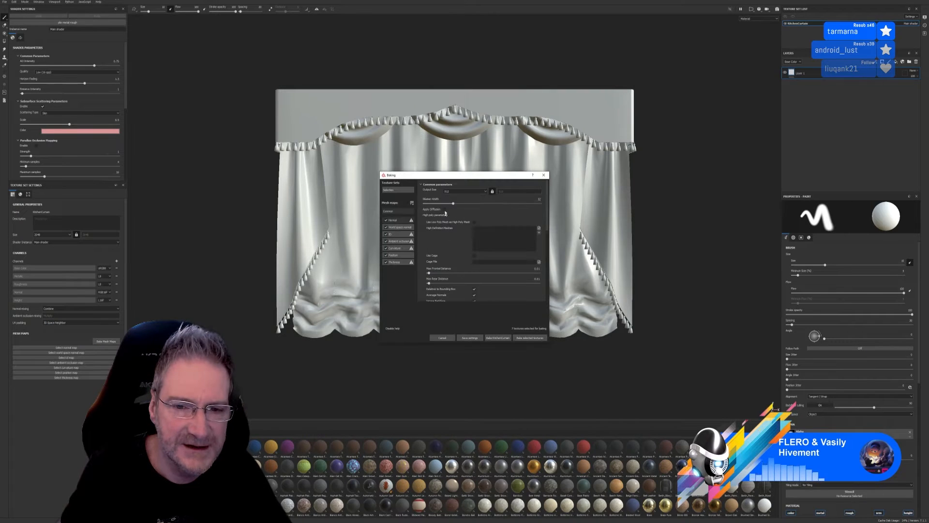
pyautogui.click(457, 192)
pyautogui.click(451, 215)
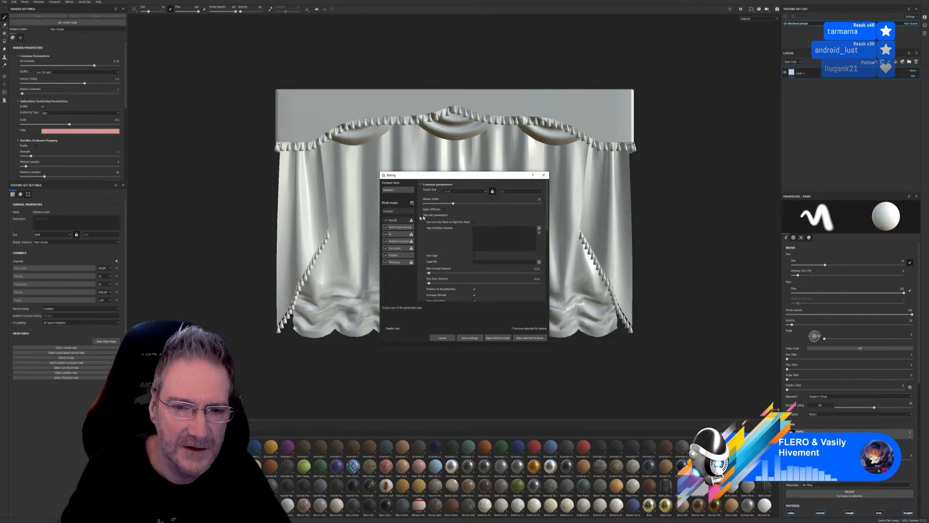
pyautogui.click(396, 234)
pyautogui.click(462, 195)
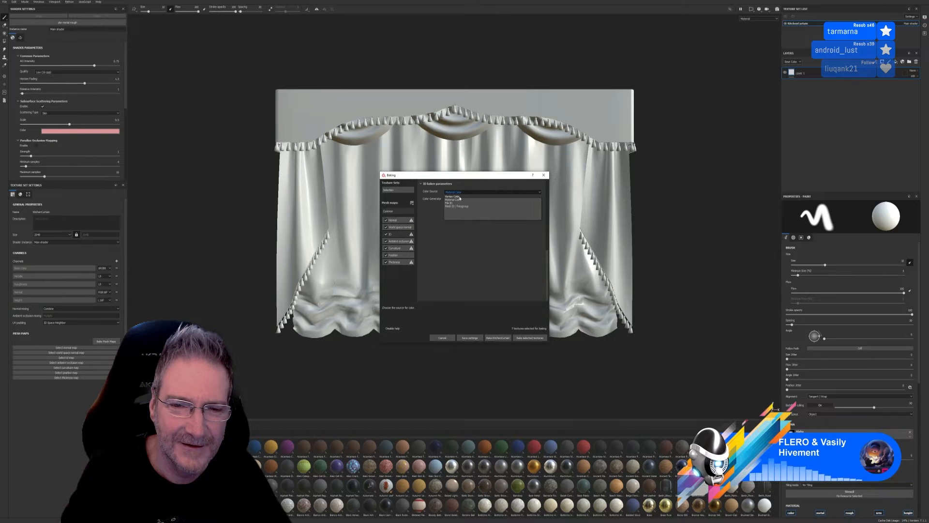
pyautogui.click(459, 202)
# Step: Return to the common baking parameters, bake the selected textures for the KitchenCurtain texture set and dismiss the finished dialog
pyautogui.click(392, 212)
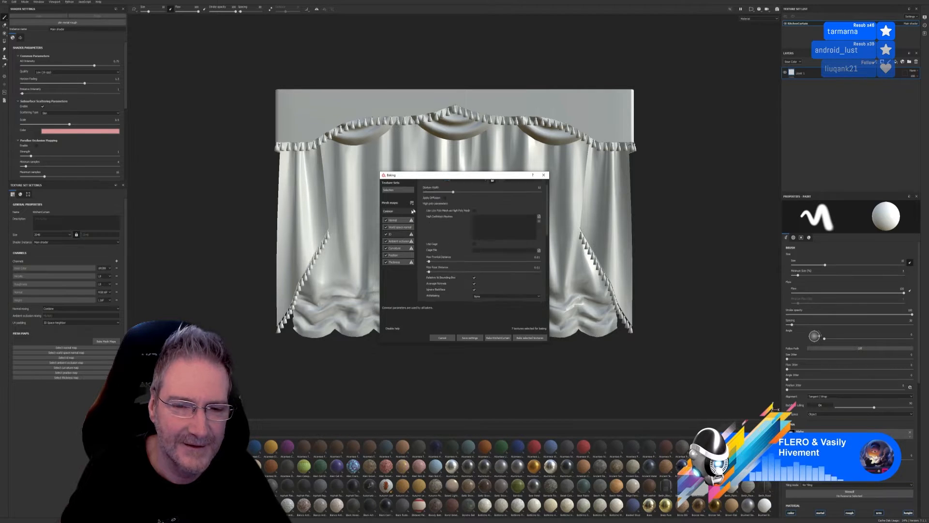
pyautogui.click(526, 340)
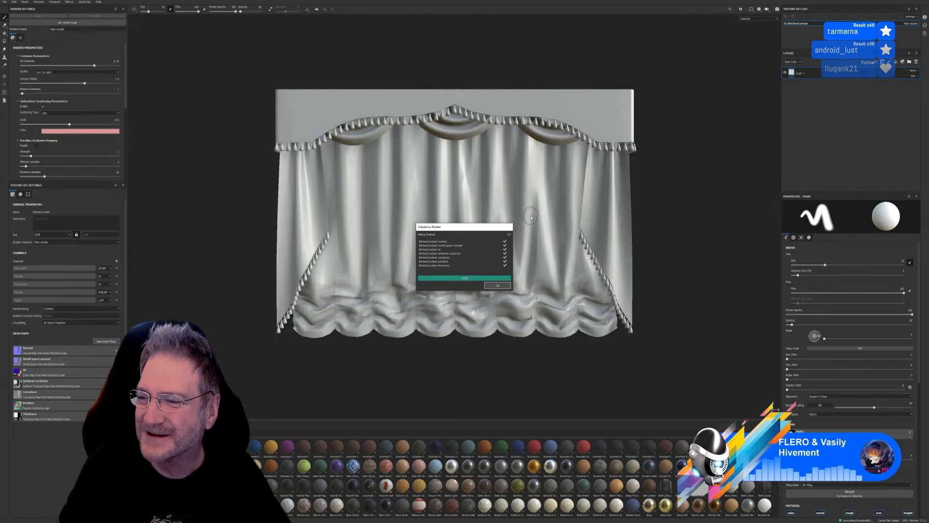
pyautogui.click(498, 286)
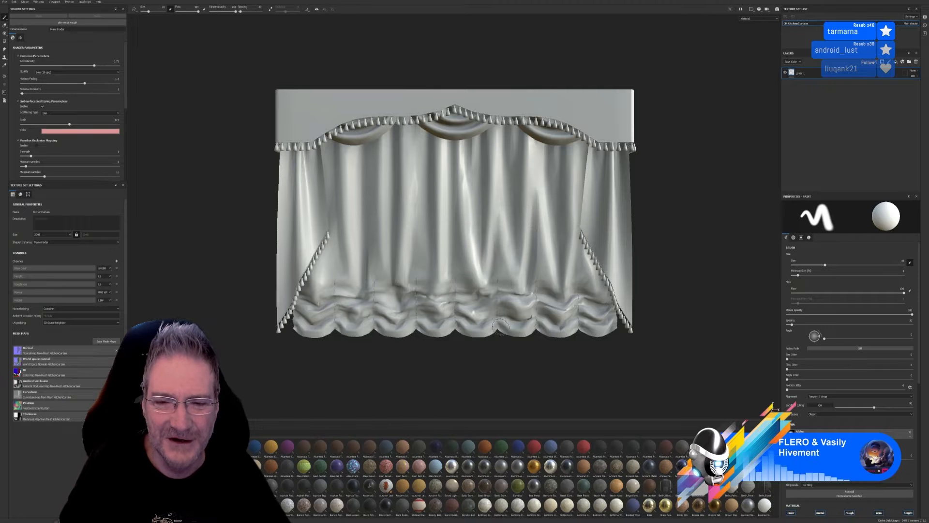
pyautogui.scroll(1, 467, 303)
pyautogui.keyDown('alt'); pyautogui.moveTo(467, 304); pyautogui.dragTo(591, 352, button='right'); pyautogui.keyUp('alt')
pyautogui.moveTo(426, 334)
pyautogui.keyDown('alt'); pyautogui.mouseDown()
pyautogui.moveTo(455, 336)
pyautogui.moveTo(539, 311)
pyautogui.moveTo(485, 303)
pyautogui.moveTo(484, 313)
pyautogui.mouseUp(); pyautogui.keyUp('alt')
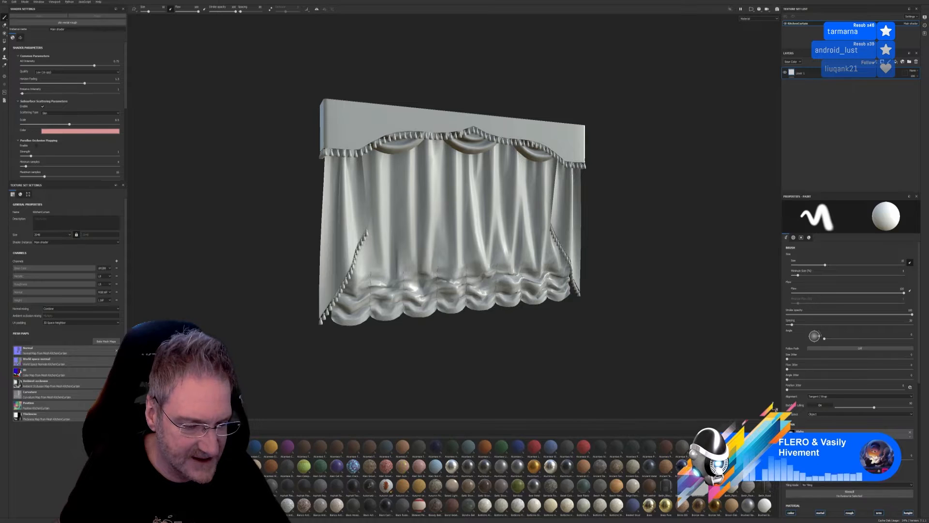
# Step: Browse the smart materials library for a suitable curtain fabric
pyautogui.click(141, 501)
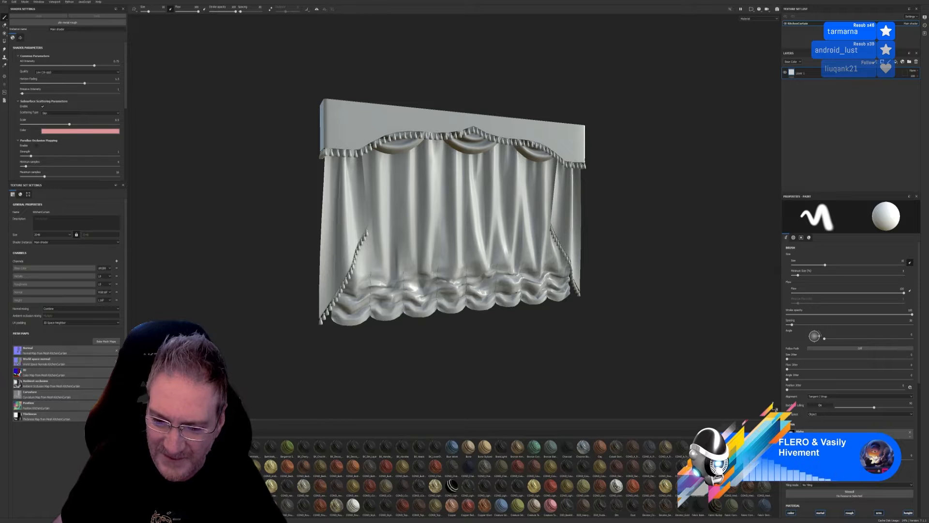
pyautogui.scroll(-2, 527, 477)
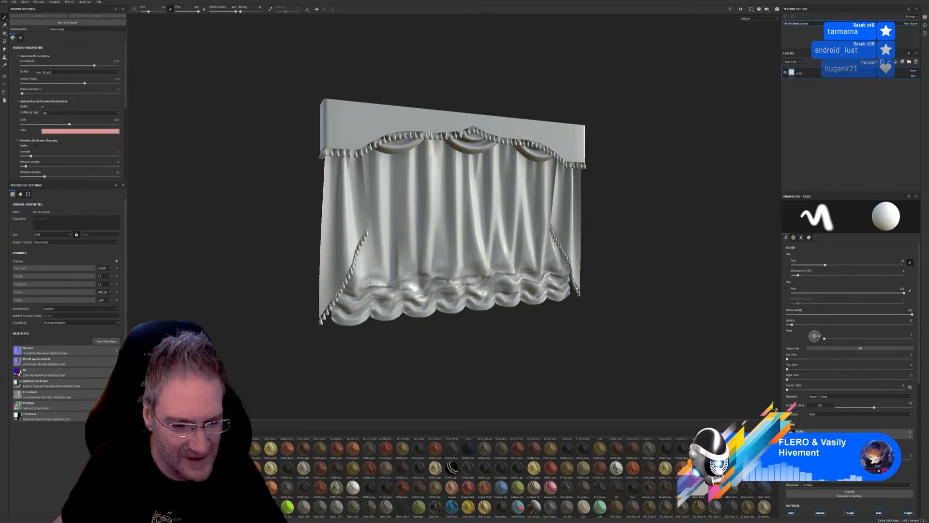
pyautogui.scroll(-2, 527, 476)
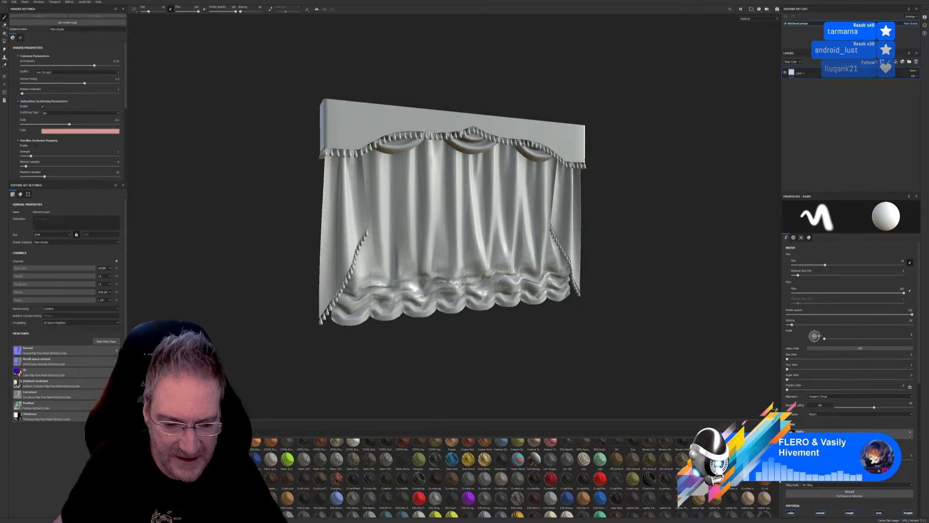
pyautogui.scroll(-1, 779, 482)
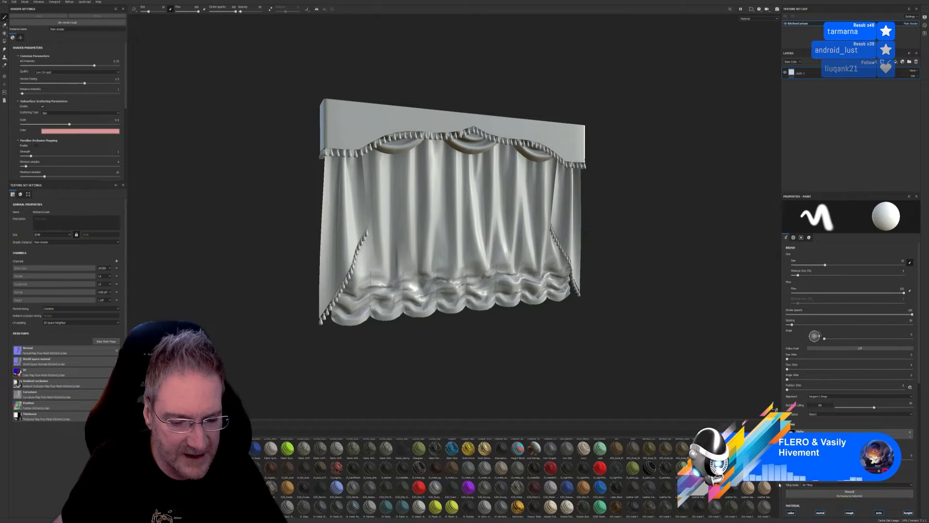
pyautogui.moveTo(780, 482); pyautogui.dragTo(779, 484)
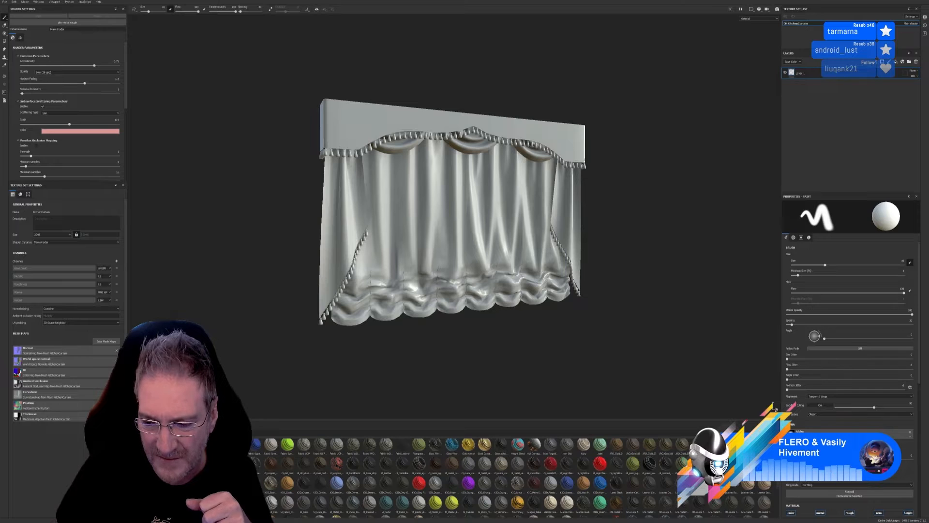
pyautogui.scroll(-1, 778, 484)
pyautogui.scroll(-2, 776, 487)
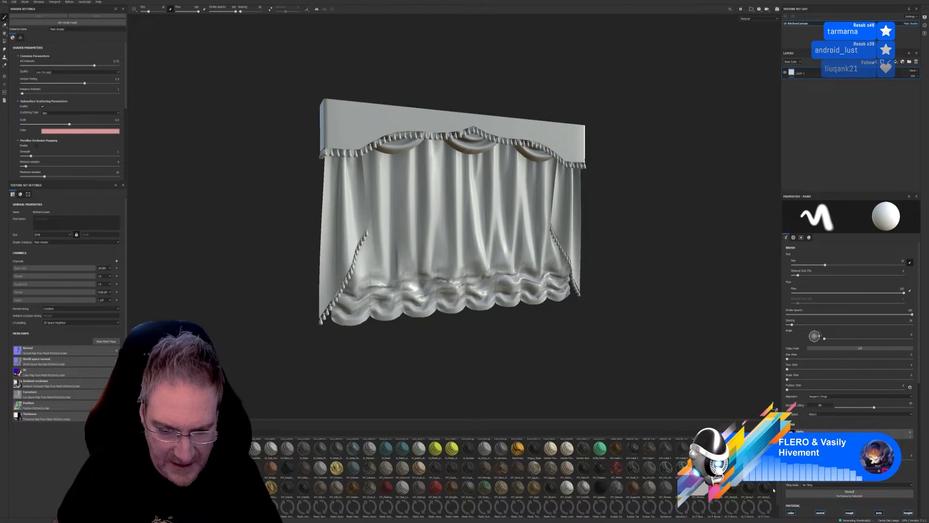
# Step: Filter the smart materials by "fab" and enlarge their thumbnails
pyautogui.click(237, 433)
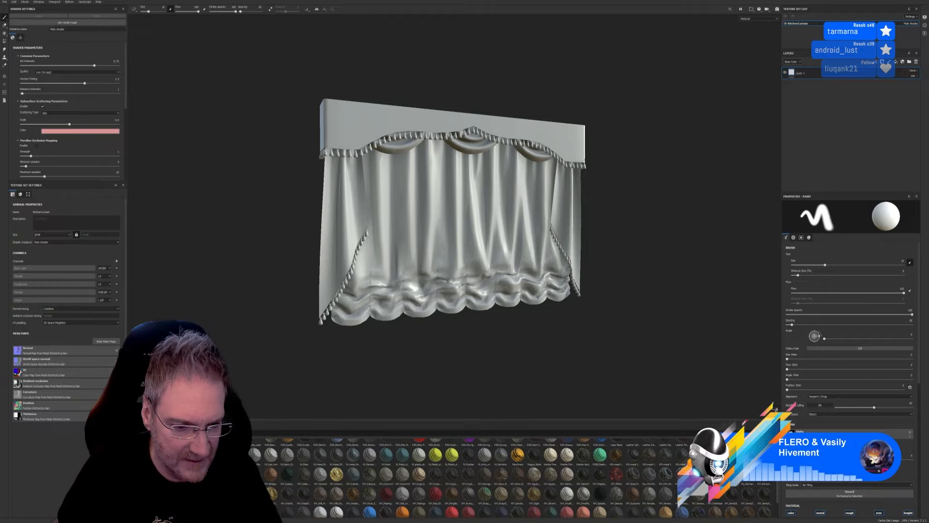
pyautogui.write('f')
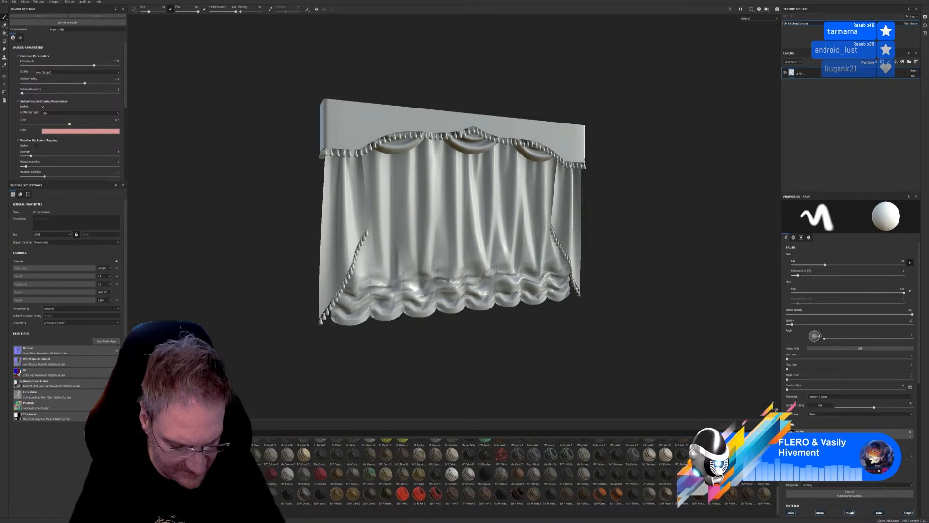
pyautogui.write('ab')
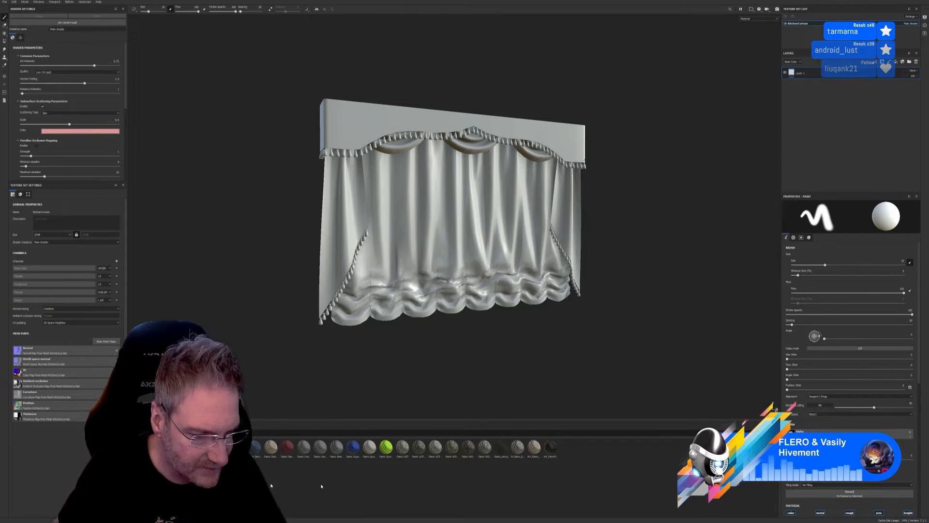
pyautogui.keyDown('ctrl'); pyautogui.scroll(3, 437, 511); pyautogui.keyUp('ctrl')
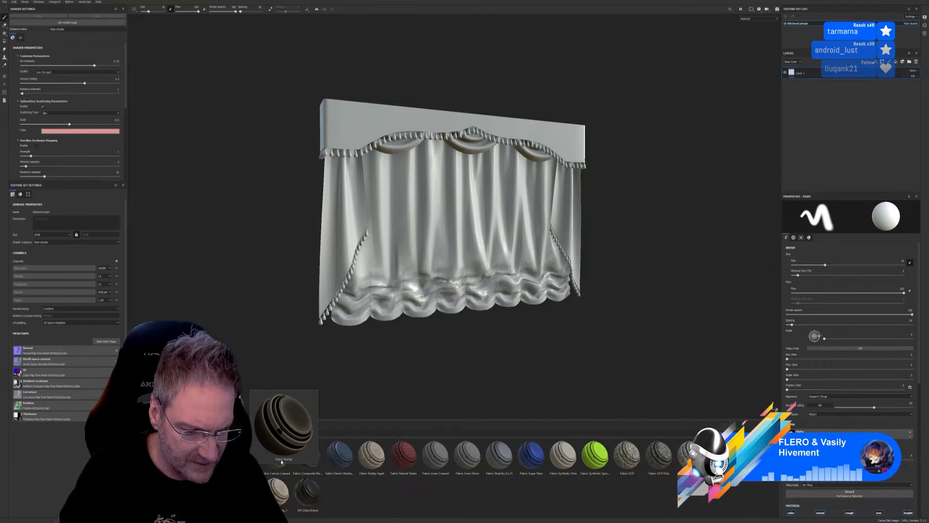
# Step: Compare the enlarged previews of the fabric smart materials, from Fabric Burlap through the UCP variants
pyautogui.moveTo(279, 463)
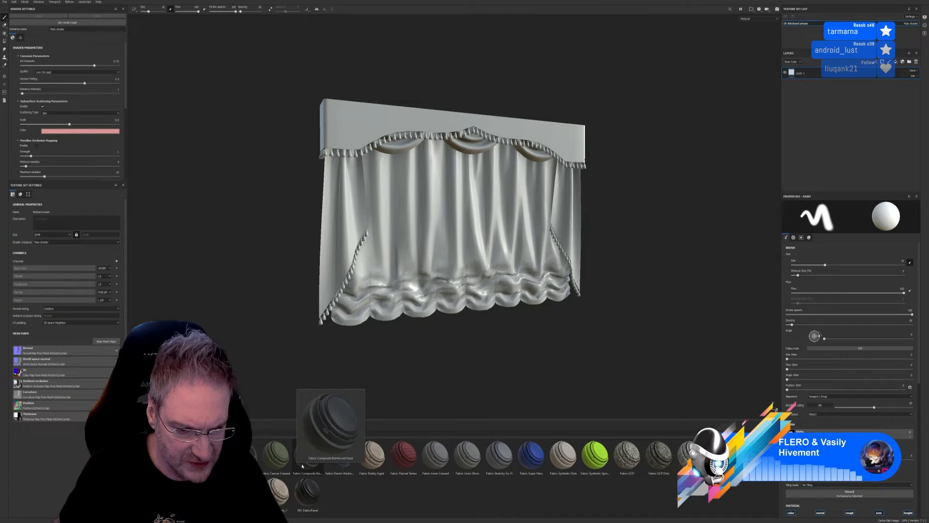
pyautogui.moveTo(349, 468)
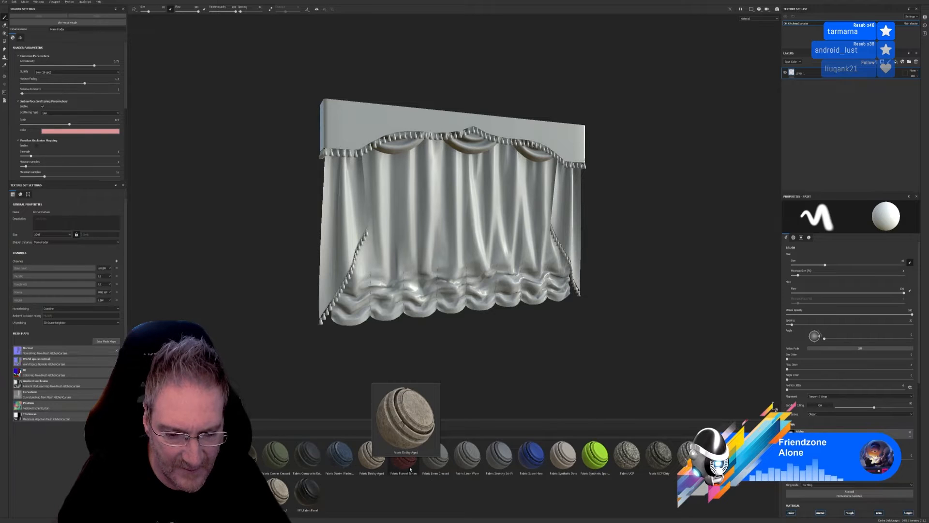
pyautogui.moveTo(410, 468)
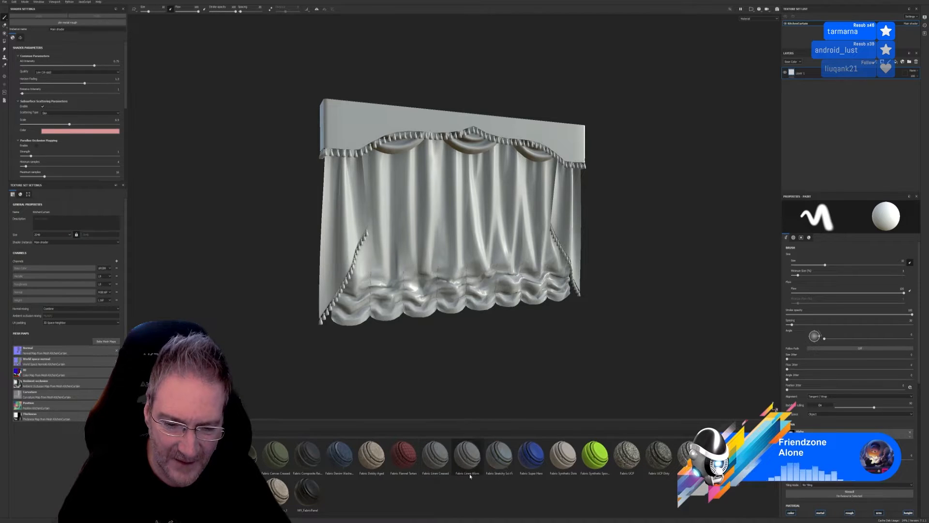
pyautogui.moveTo(469, 476)
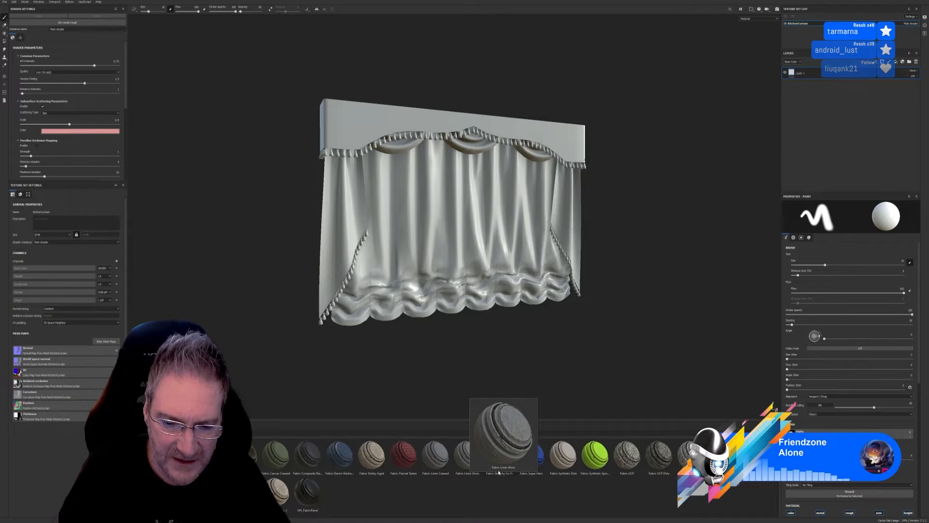
pyautogui.moveTo(499, 473)
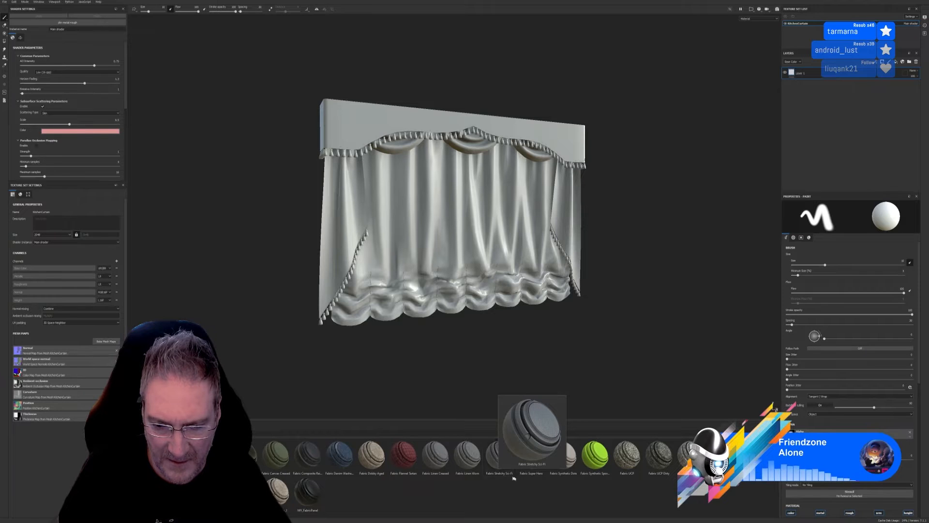
pyautogui.moveTo(531, 474)
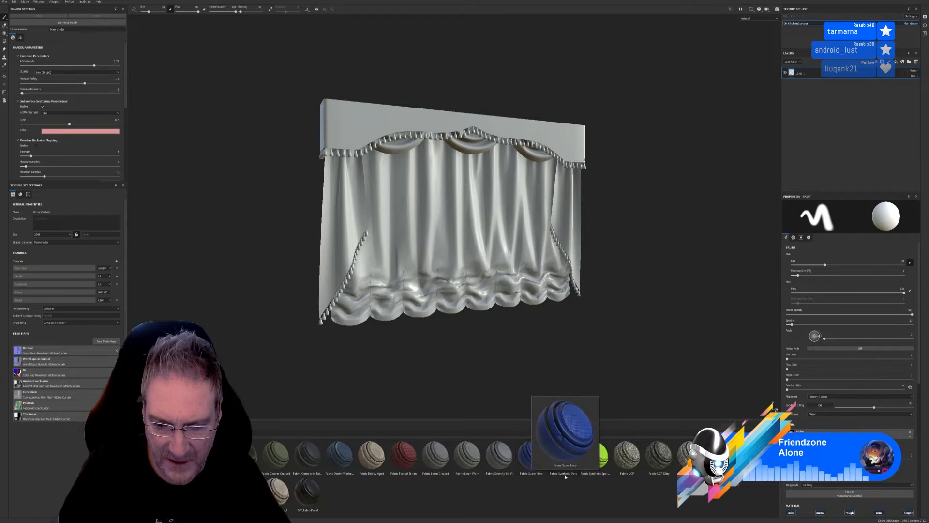
pyautogui.moveTo(563, 474)
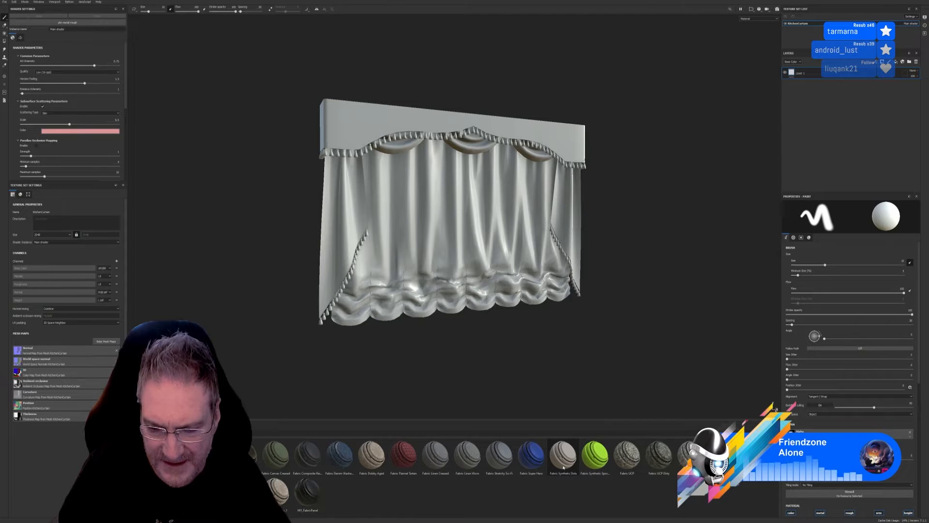
pyautogui.moveTo(598, 465)
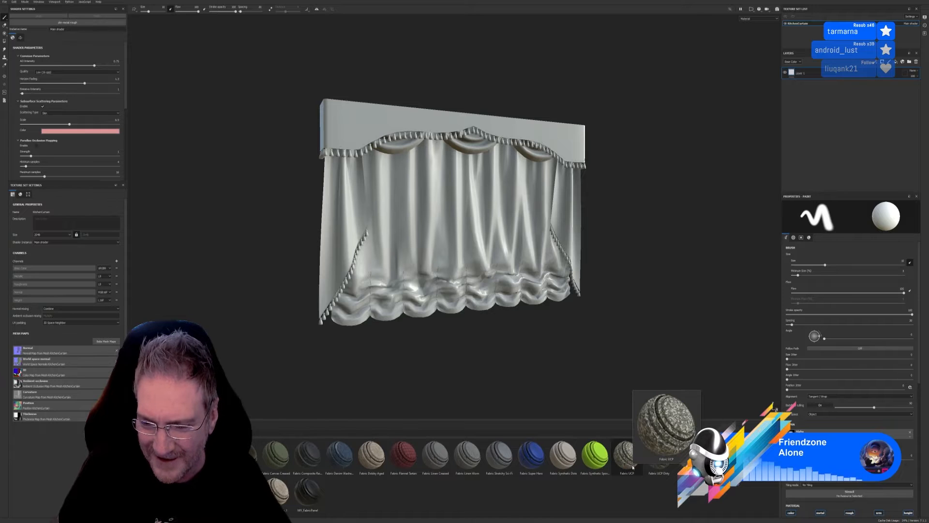
pyautogui.moveTo(657, 466)
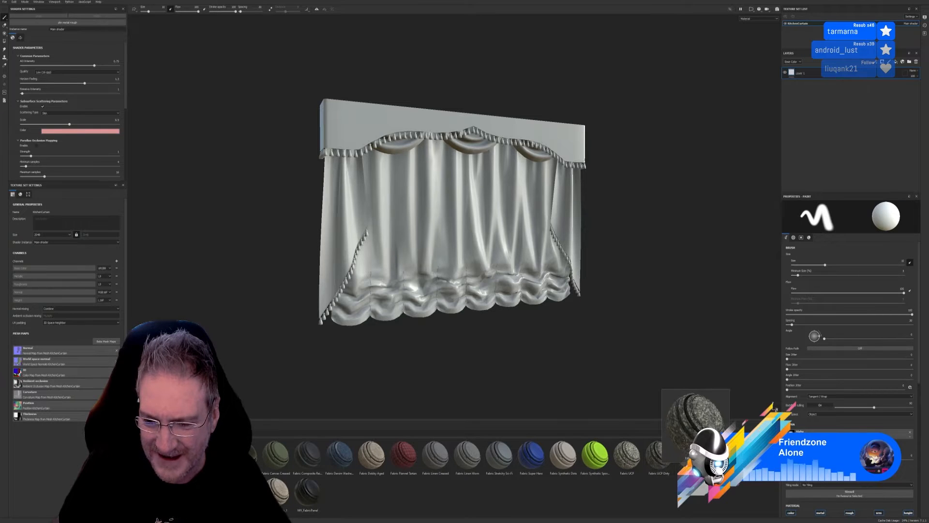
pyautogui.moveTo(687, 459)
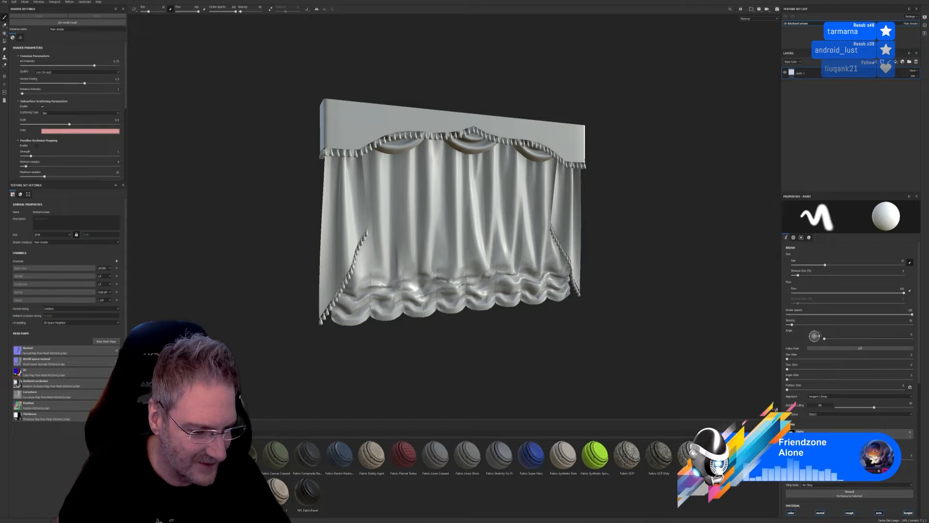
pyautogui.moveTo(203, 455)
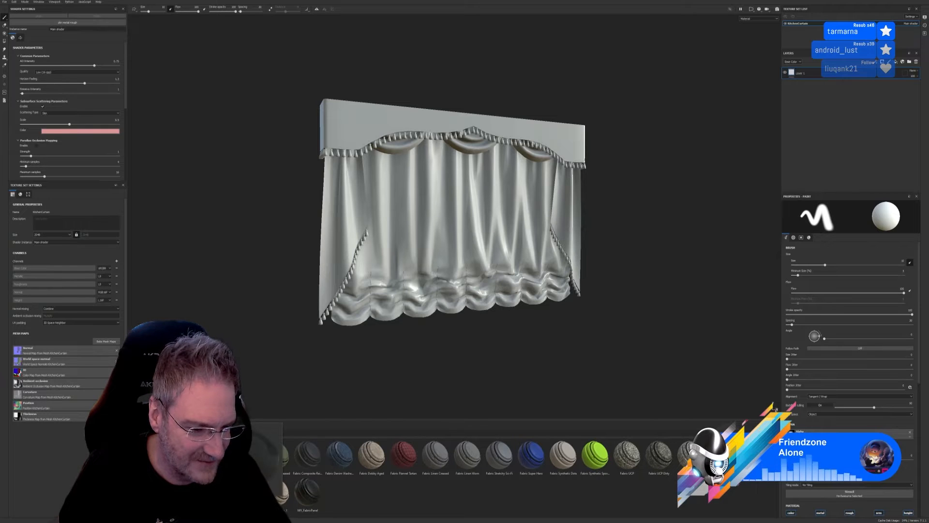
pyautogui.moveTo(242, 496)
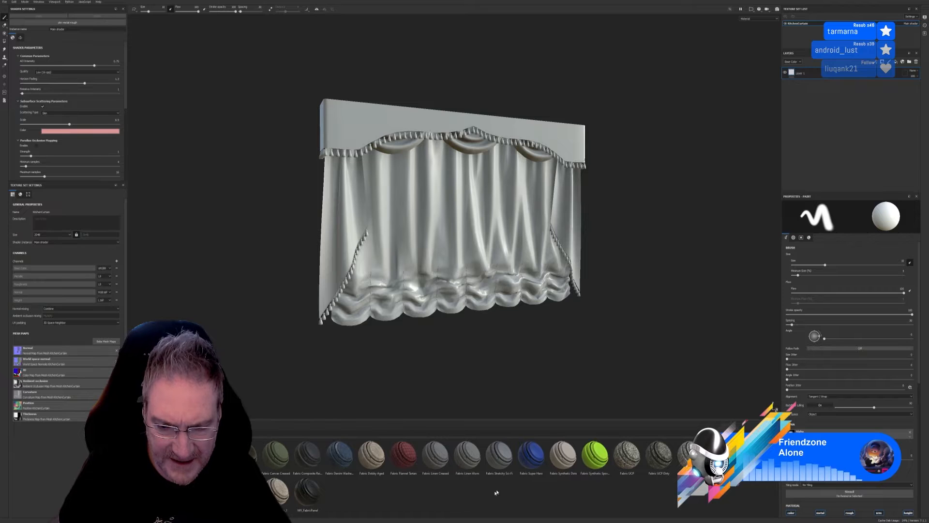
# Step: Apply the Fabric Linen Worn smart material to the curtain above Layer 1 and expand its layer group
pyautogui.moveTo(461, 460)
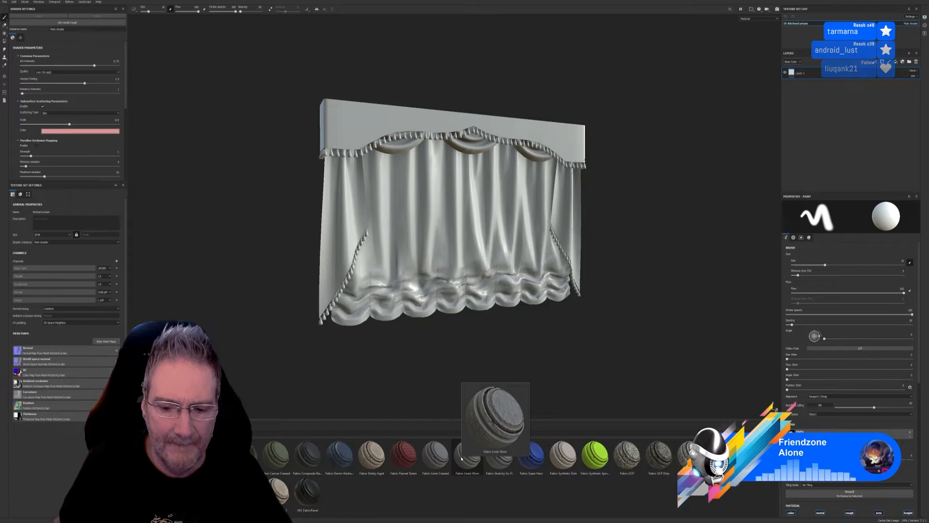
pyautogui.moveTo(461, 458); pyautogui.dragTo(467, 248)
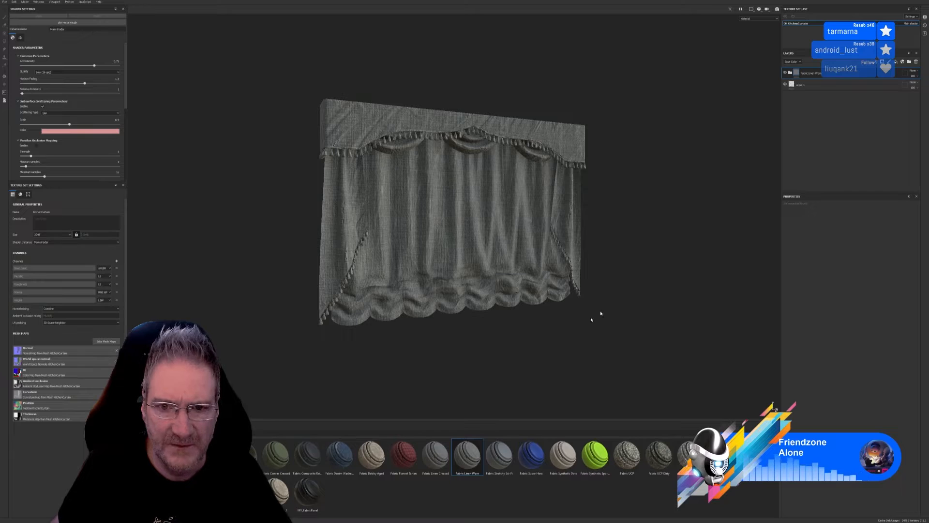
pyautogui.click(790, 72)
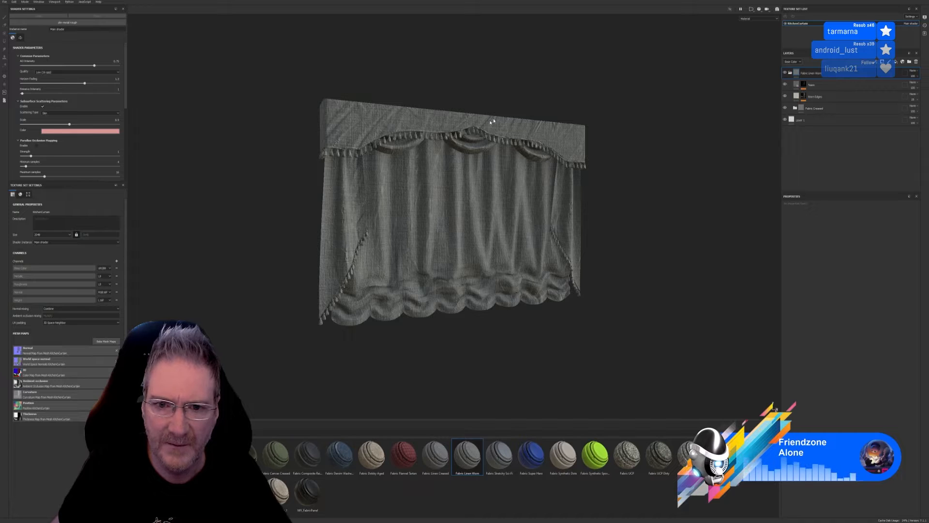
# Step: Examine what the Fabric Creased subgroup, its Base layer and its fiber layers contribute to the curtain by toggling their visibility off and on
pyautogui.scroll(6, 343, 216)
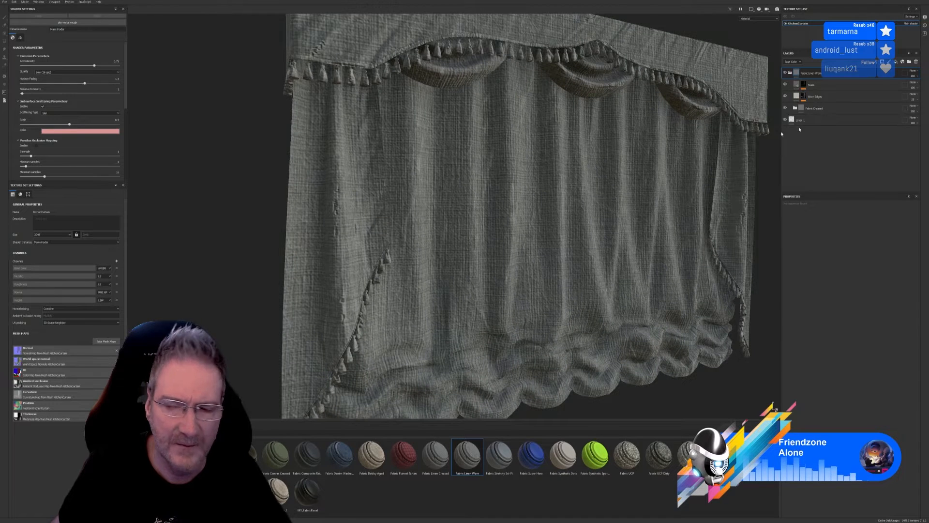
pyautogui.click(785, 108)
pyautogui.click(785, 107)
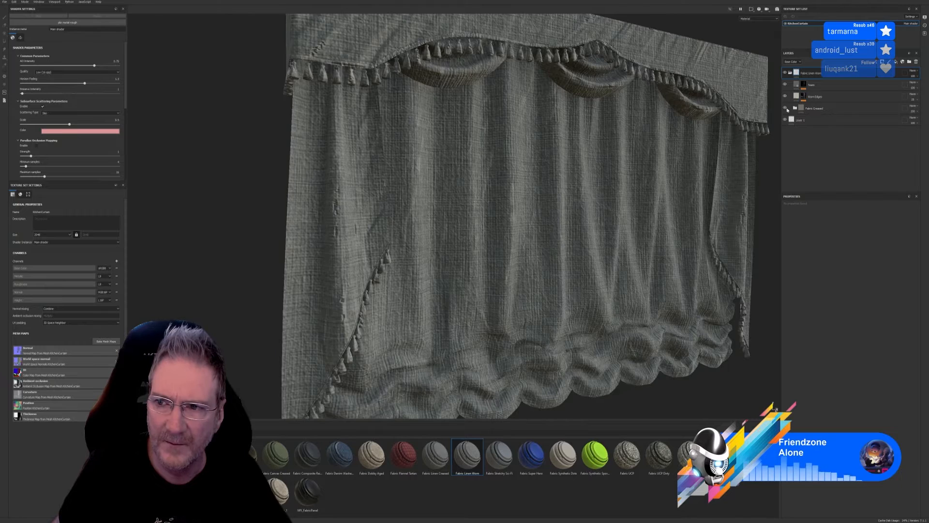
pyautogui.click(795, 108)
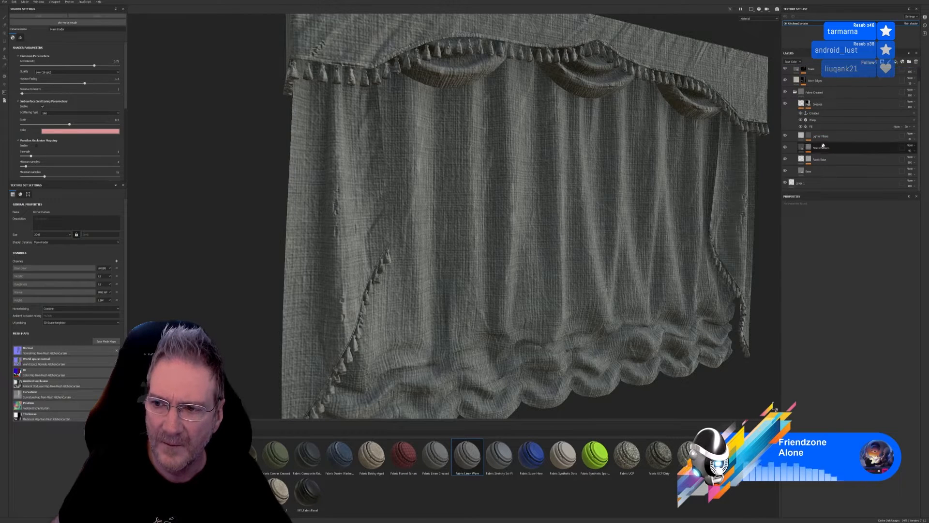
pyautogui.click(785, 171)
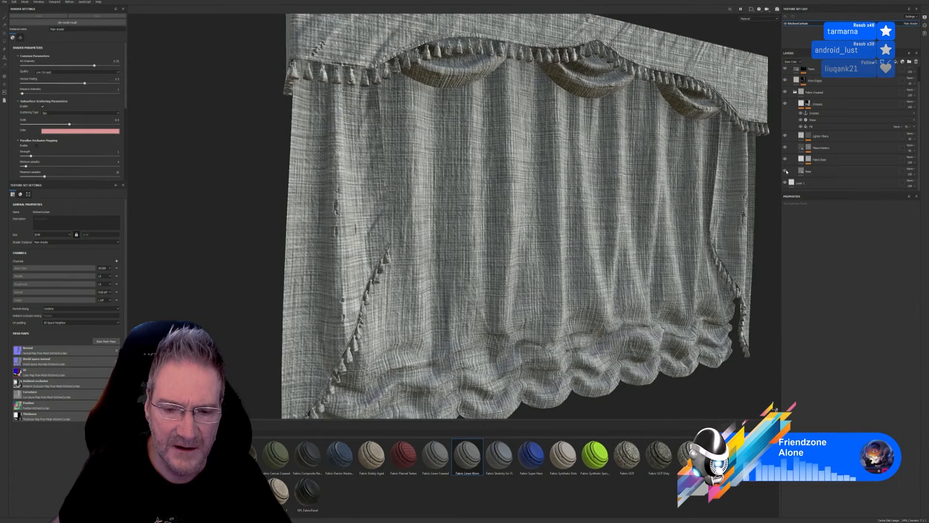
pyautogui.click(786, 171)
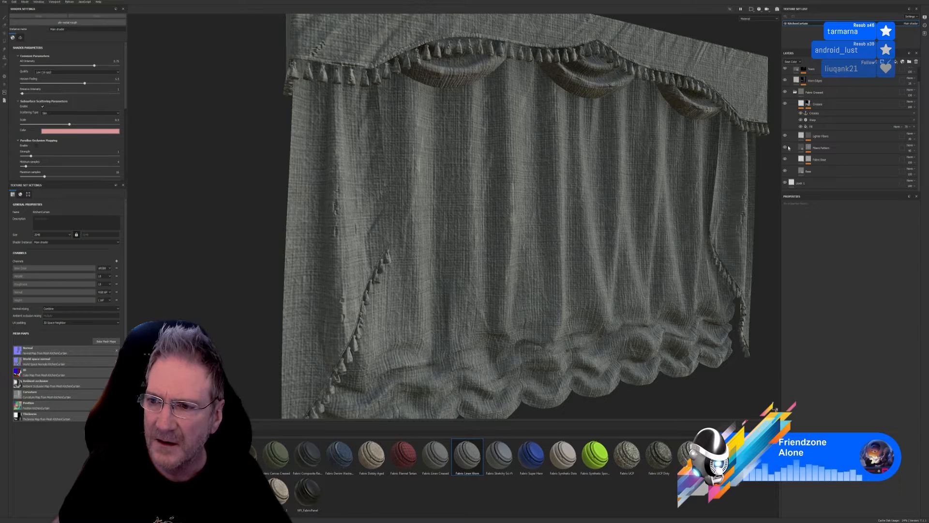
pyautogui.click(784, 148)
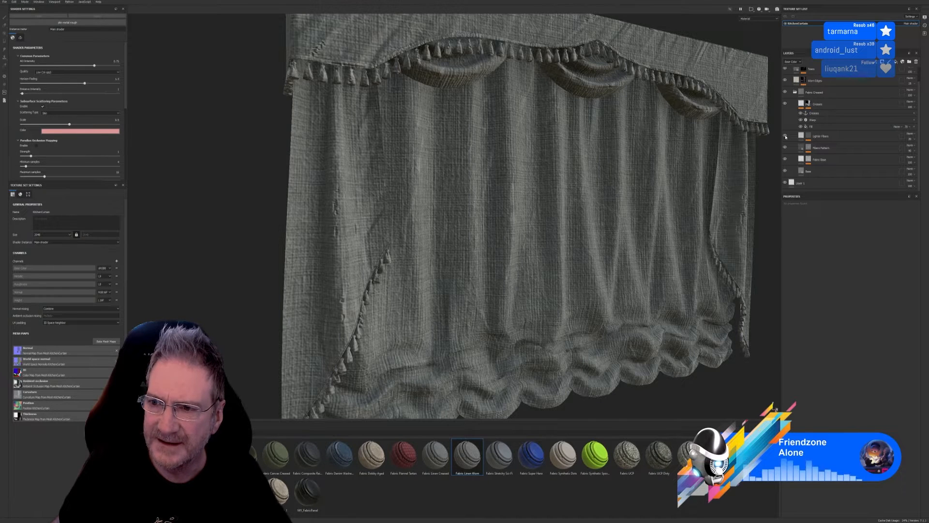
pyautogui.click(785, 136)
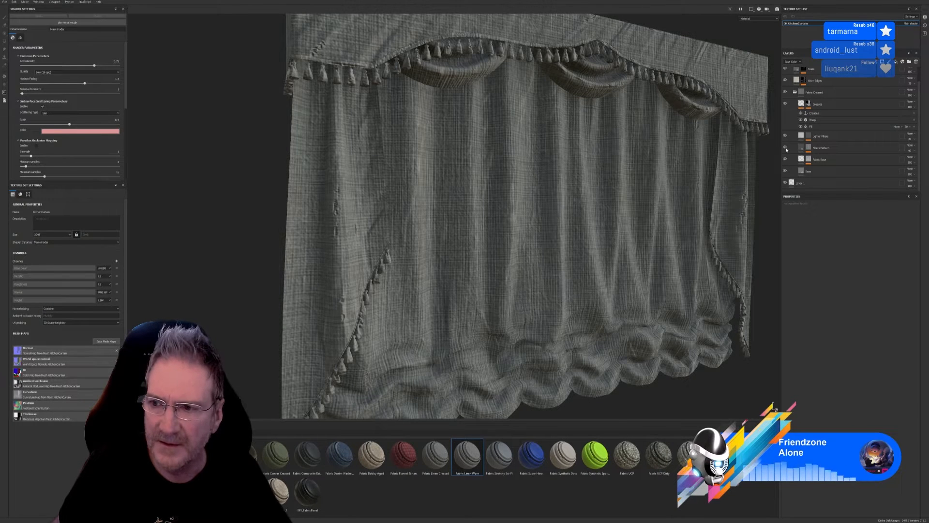
pyautogui.click(785, 137)
pyautogui.click(786, 148)
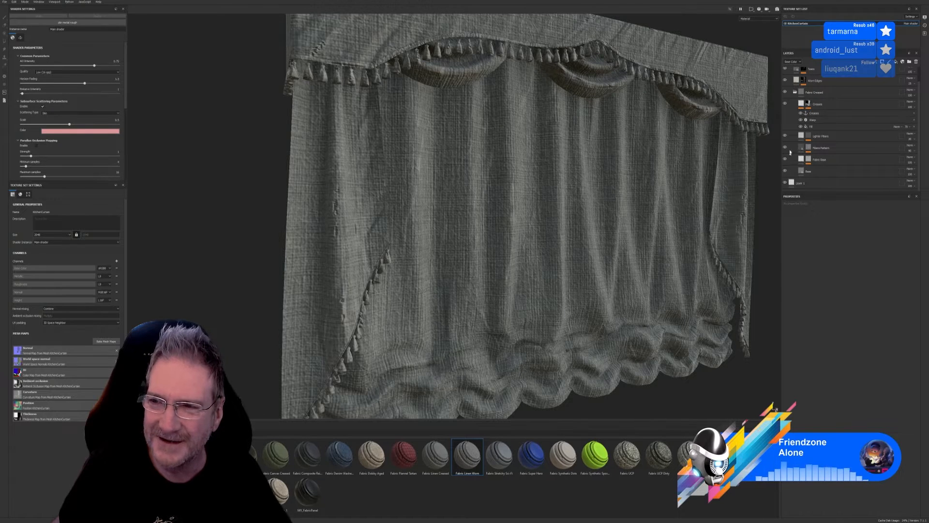
pyautogui.click(823, 105)
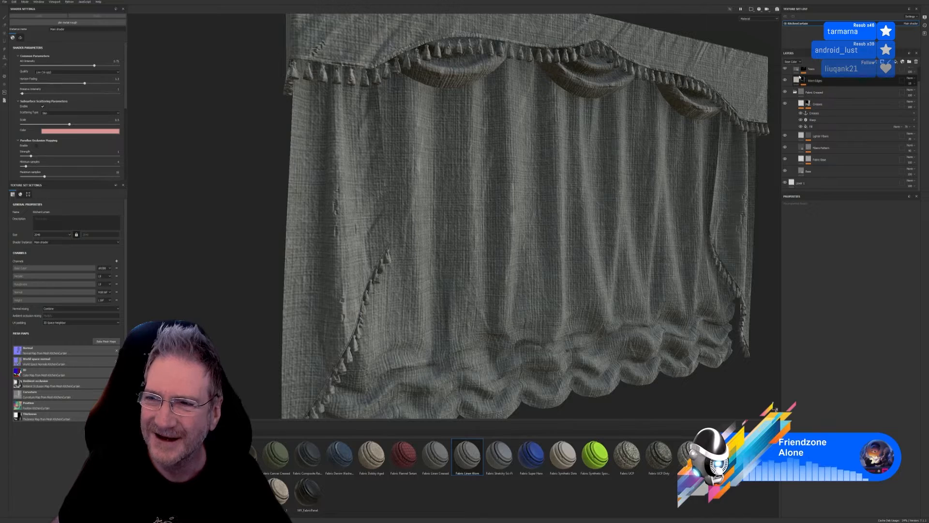
pyautogui.scroll(1, 825, 104)
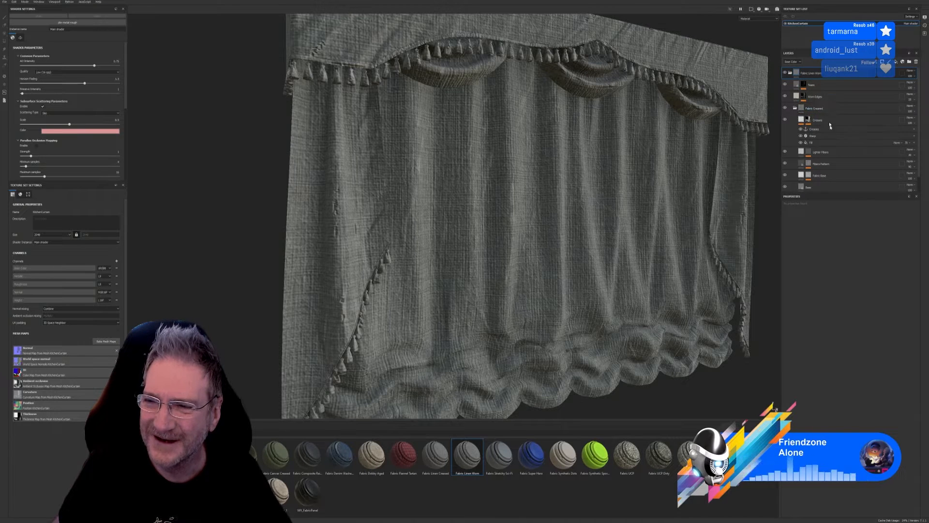
# Step: Compare the curtain with the Base and Fabric Base layers of the Fabric Creased subgroup switched off and on
pyautogui.scroll(-1, 825, 114)
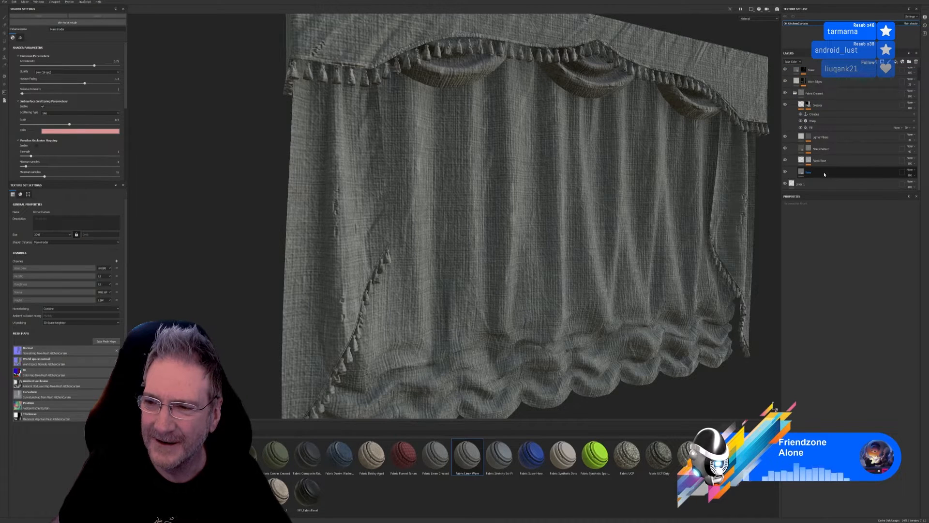
pyautogui.click(824, 173)
pyautogui.click(785, 171)
pyautogui.click(785, 172)
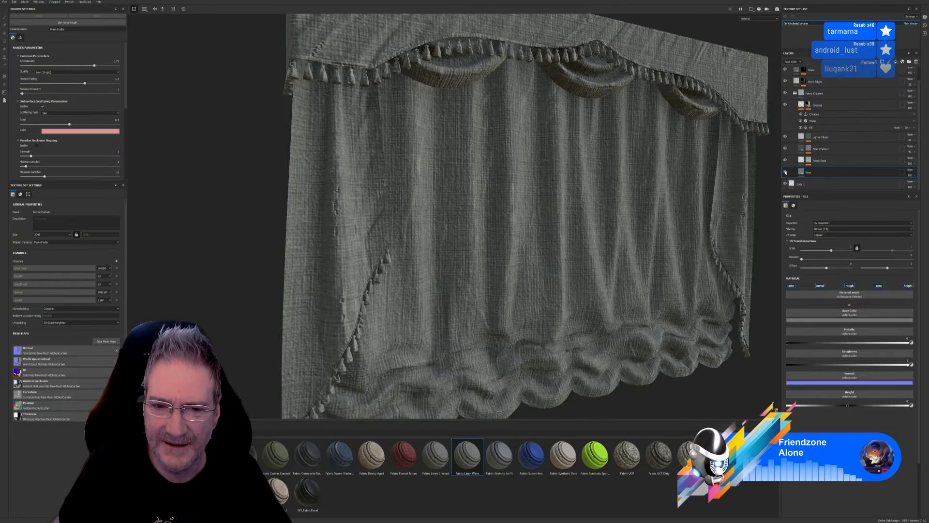
pyautogui.click(785, 172)
pyautogui.click(785, 171)
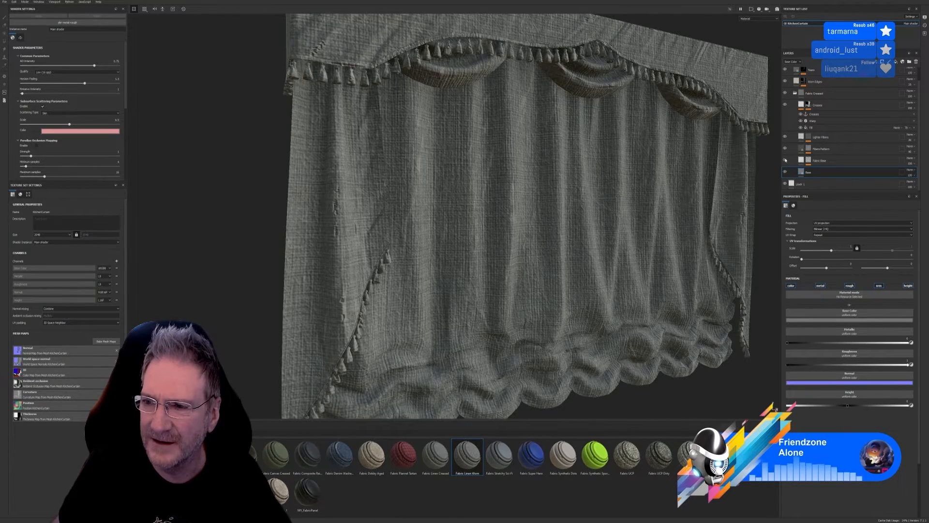
pyautogui.click(785, 161)
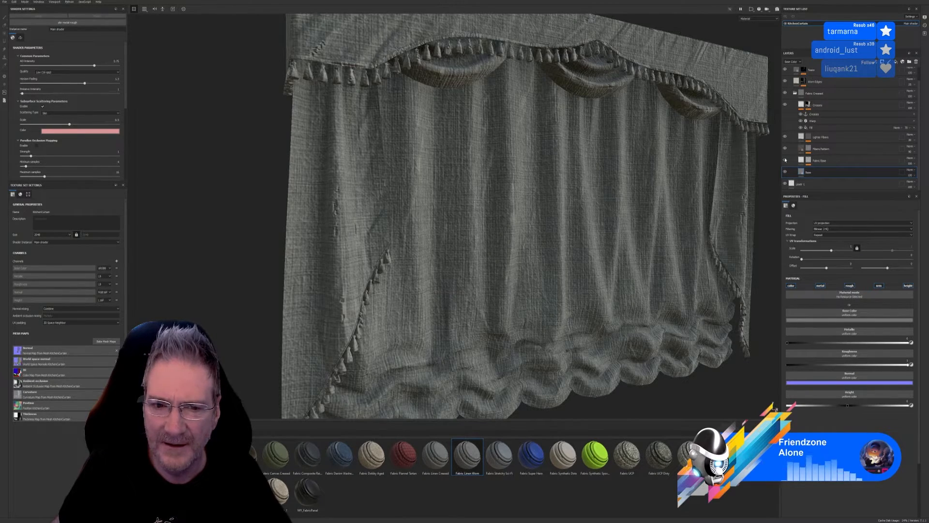
# Step: Set the UV scale of the Fabric Base layer's fill and the Base layer's fill to 5
pyautogui.click(819, 160)
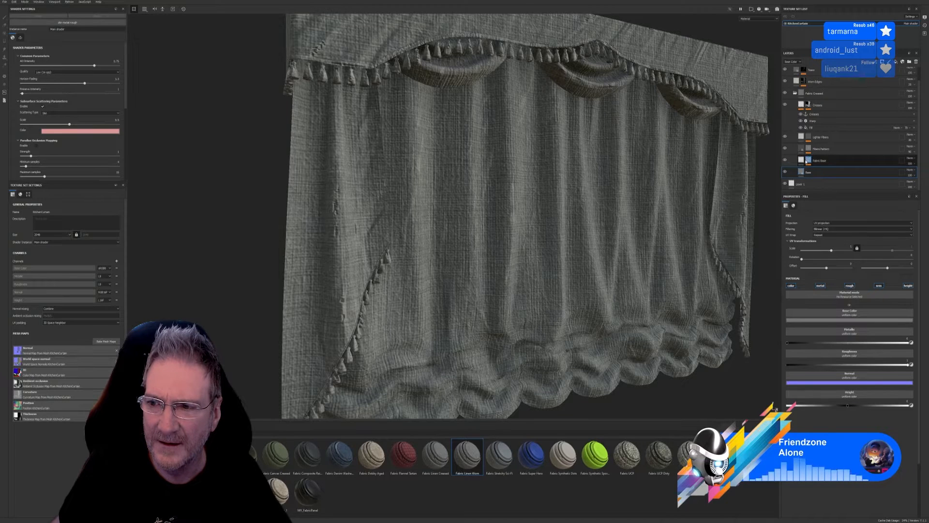
pyautogui.moveTo(832, 248); pyautogui.dragTo(835, 251)
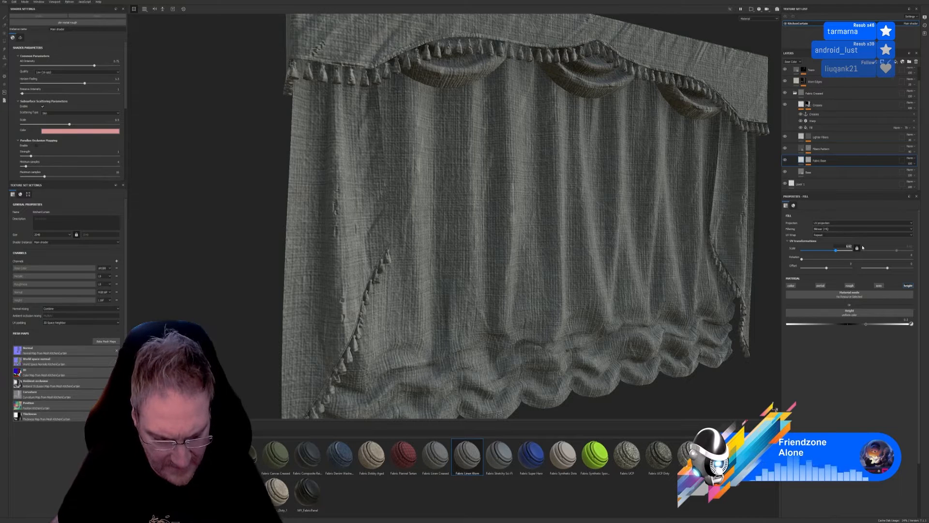
pyautogui.write('5')
pyautogui.press('Return')
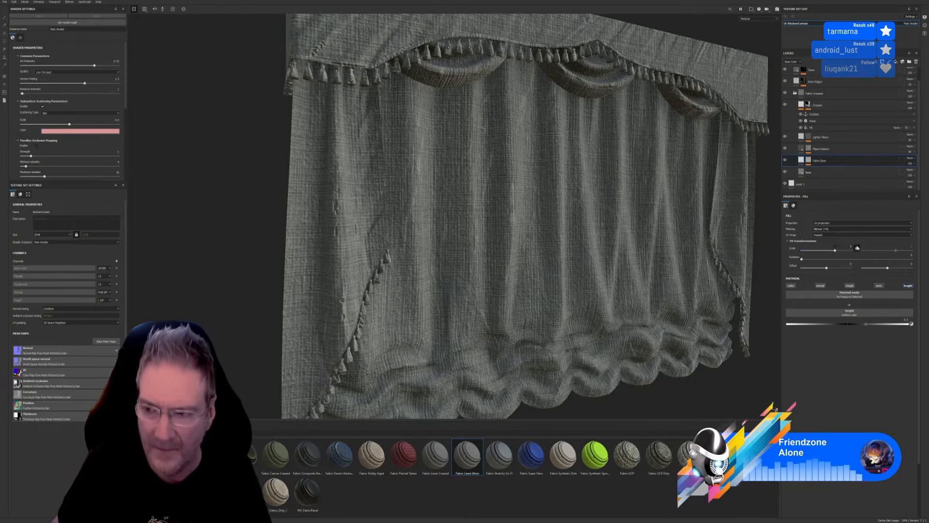
pyautogui.click(808, 173)
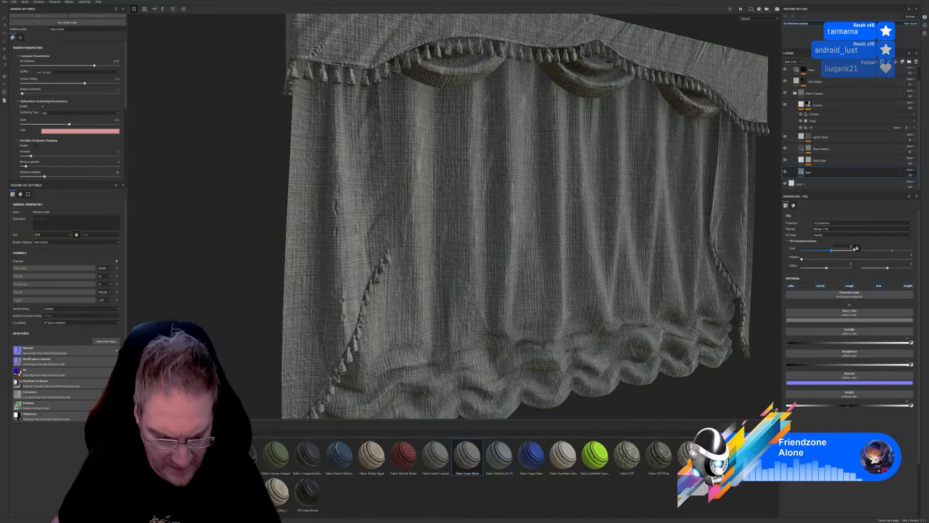
pyautogui.write('5')
pyautogui.press('Return')
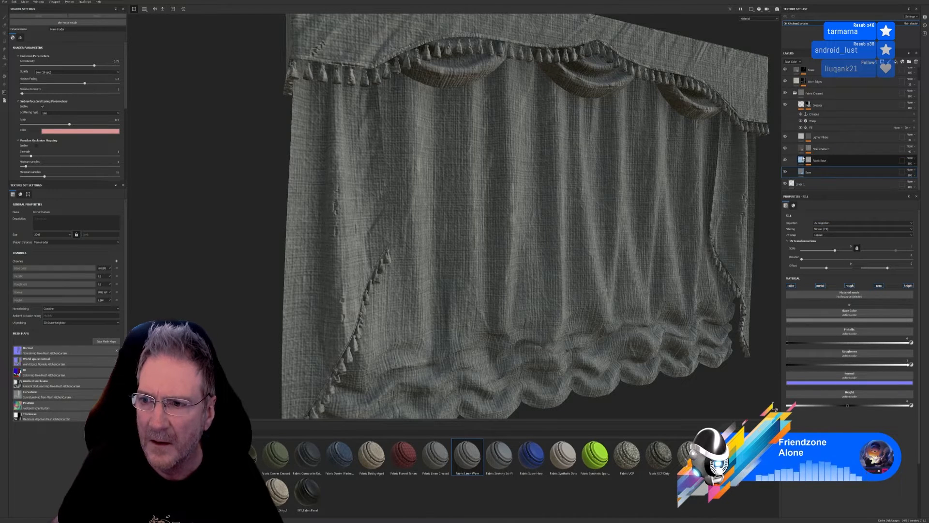
# Step: Set the UV scale to 5 for the fills of the two fiber layers above Fabric Base
pyautogui.click(821, 149)
pyautogui.moveTo(843, 246); pyautogui.dragTo(855, 245)
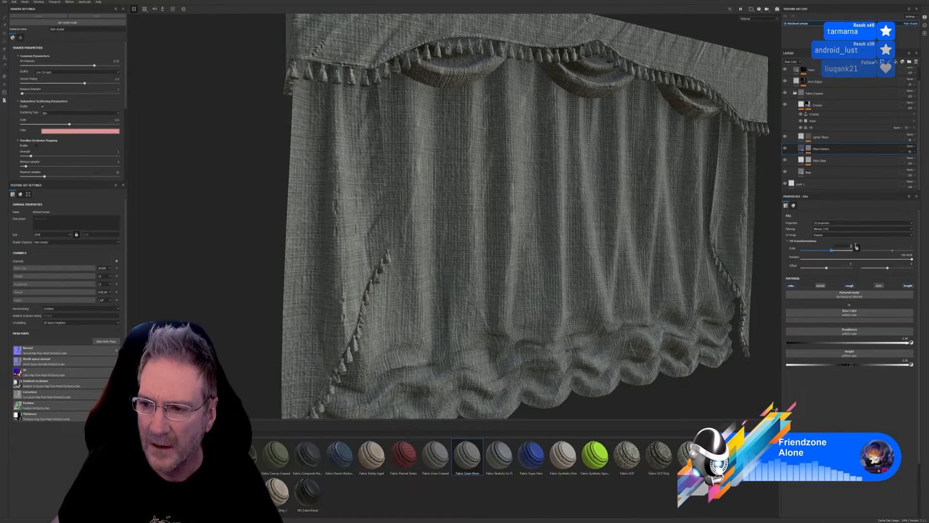
pyautogui.write('5')
pyautogui.press('Return')
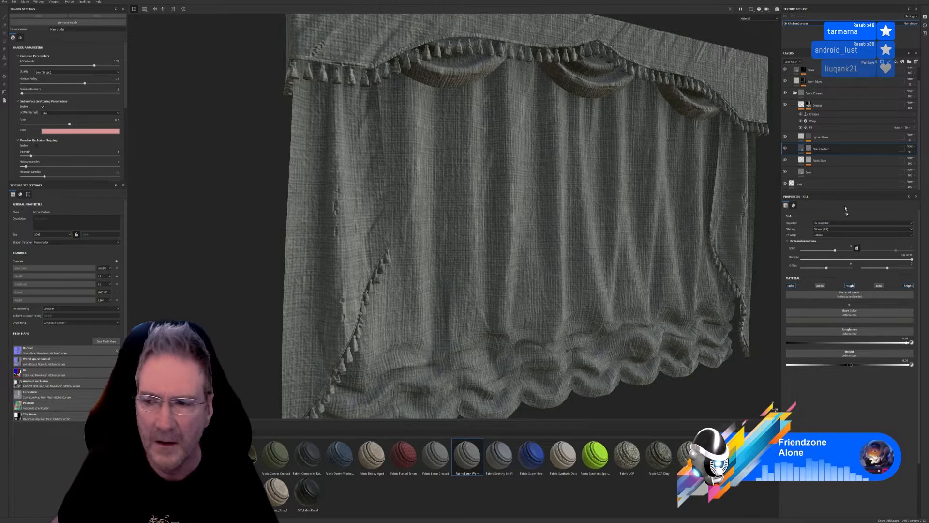
pyautogui.click(821, 137)
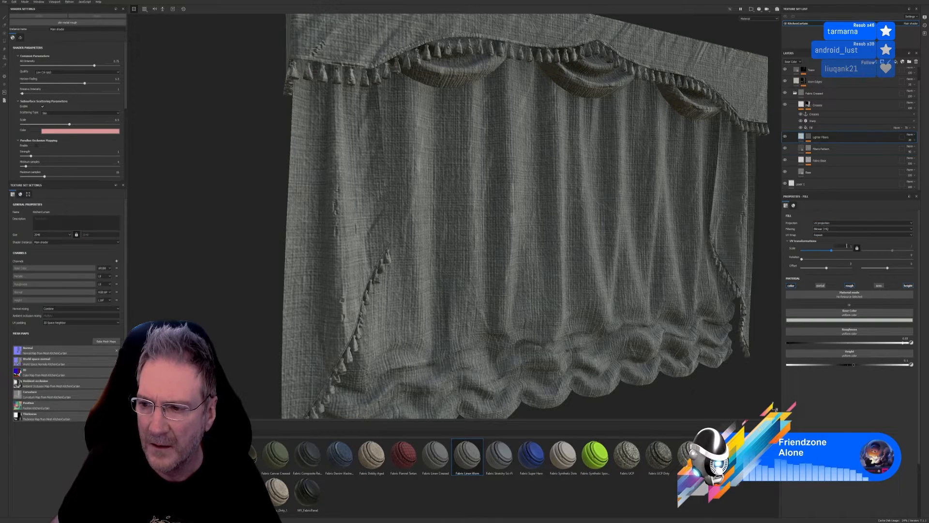
pyautogui.moveTo(847, 246); pyautogui.dragTo(855, 247)
pyautogui.write('5')
pyautogui.press('Return')
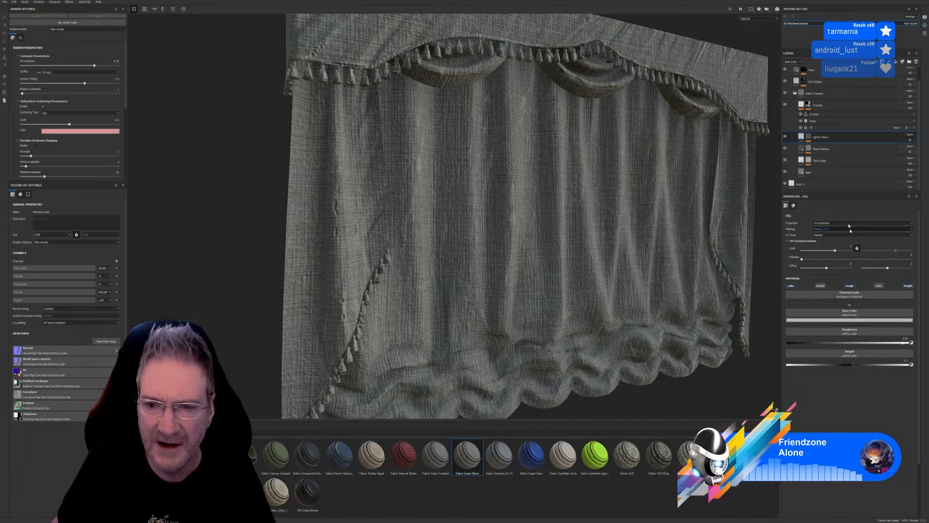
# Step: Collapse the Fabric Creased subgroup and set the UV scale of the smart material's topmost fill layer to 5
pyautogui.click(802, 106)
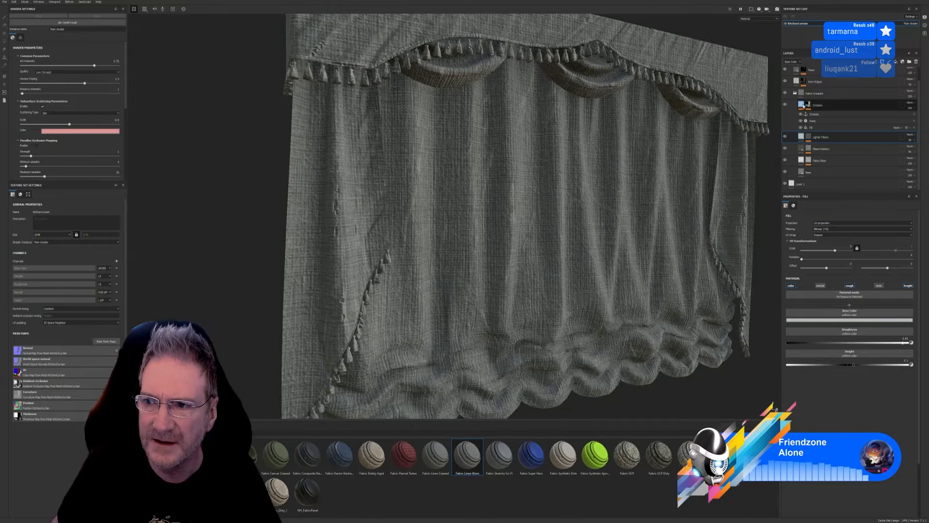
pyautogui.click(795, 93)
pyautogui.click(794, 86)
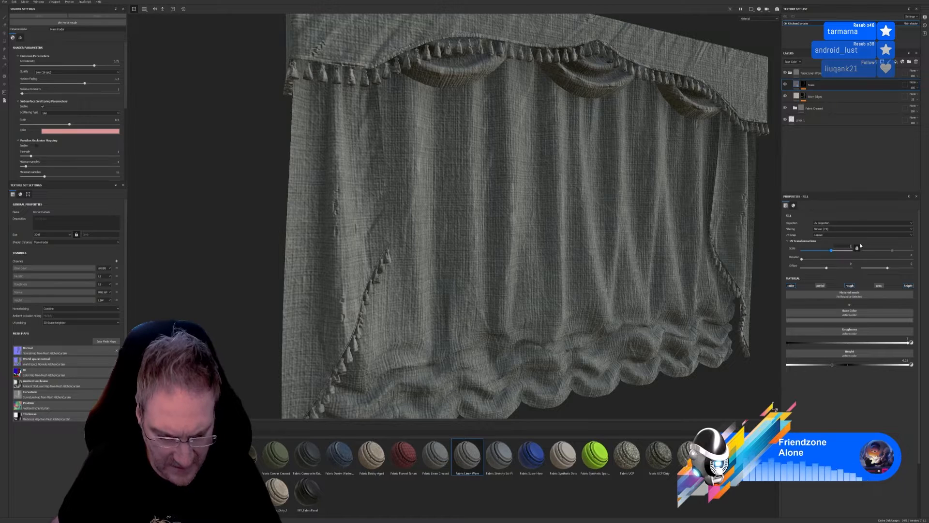
pyautogui.write('5')
pyautogui.press('Return')
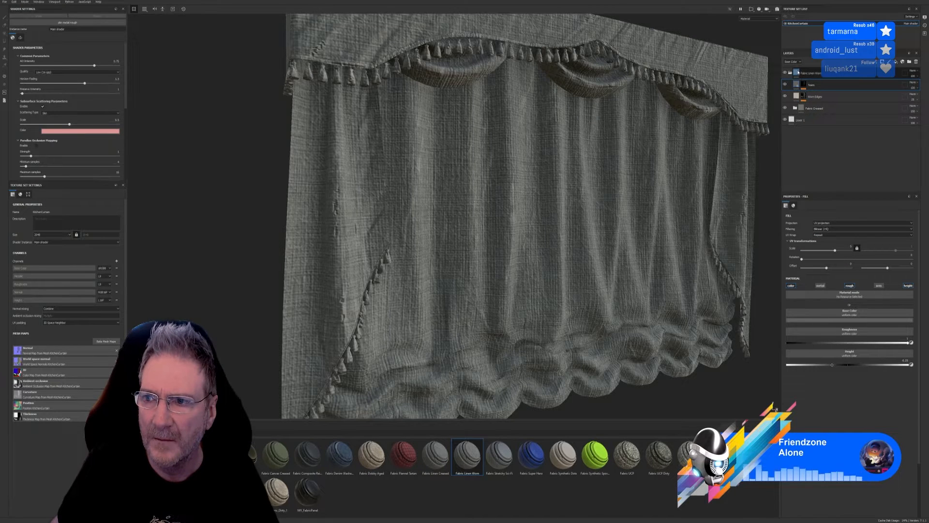
# Step: Delete Layer 1 beneath the smart material and expand the Fabric Creased subgroup
pyautogui.click(820, 121)
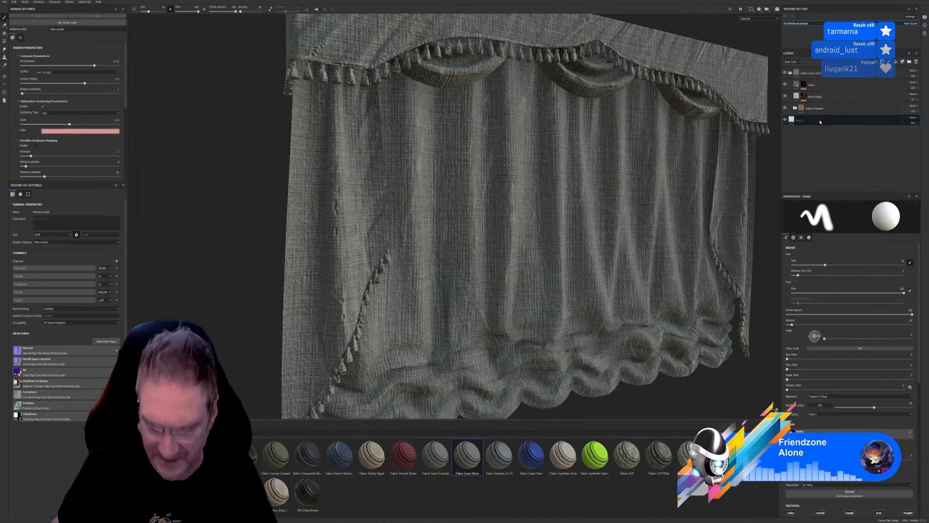
pyautogui.press('Delete')
pyautogui.click(794, 109)
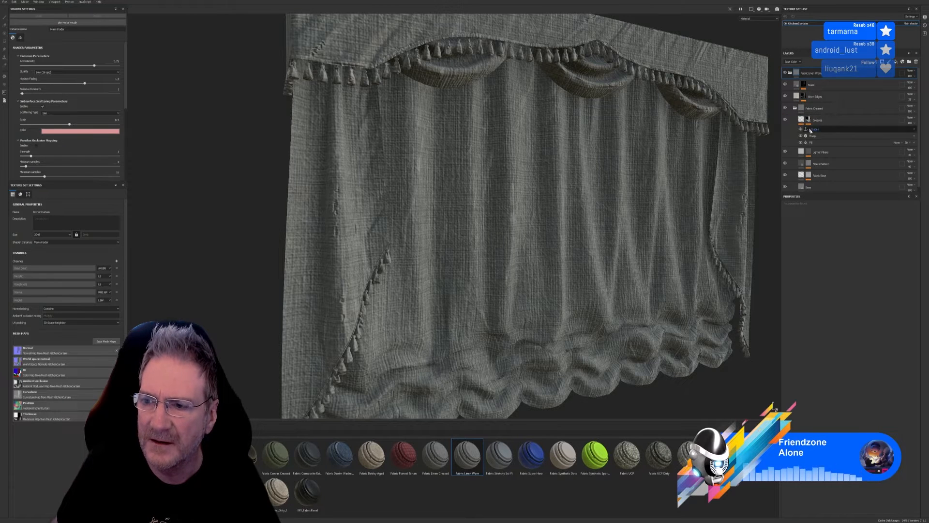
# Step: Check the fiber layers' fills, then try a UV scale of 5 on the Creases layer and set it back to 1
pyautogui.scroll(-1, 826, 175)
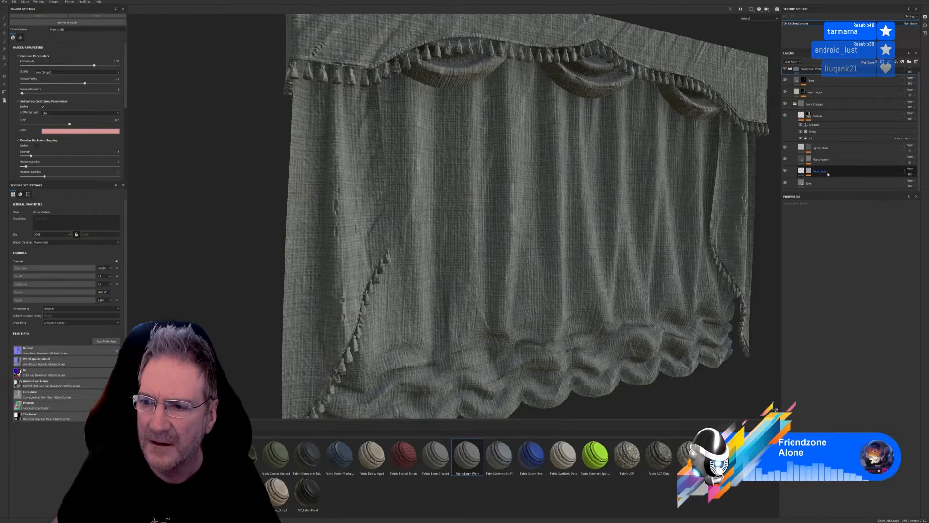
pyautogui.click(801, 171)
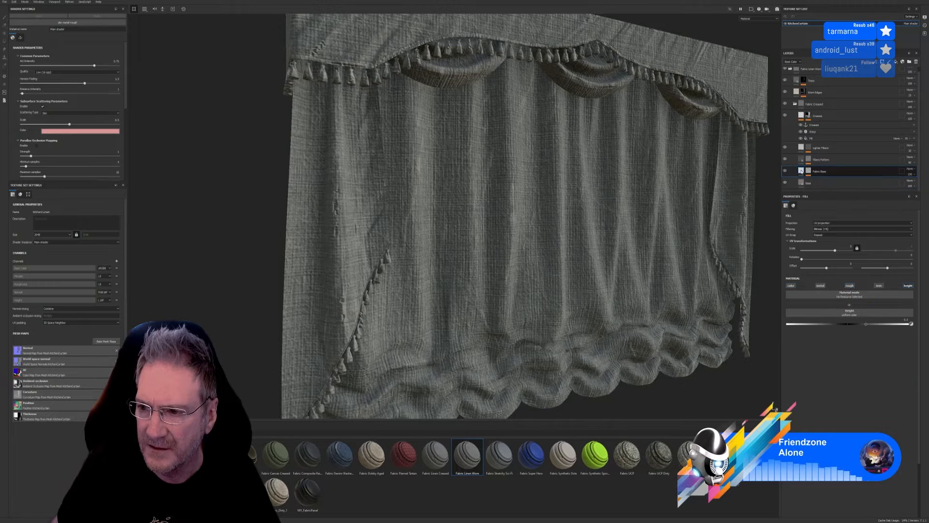
pyautogui.click(801, 159)
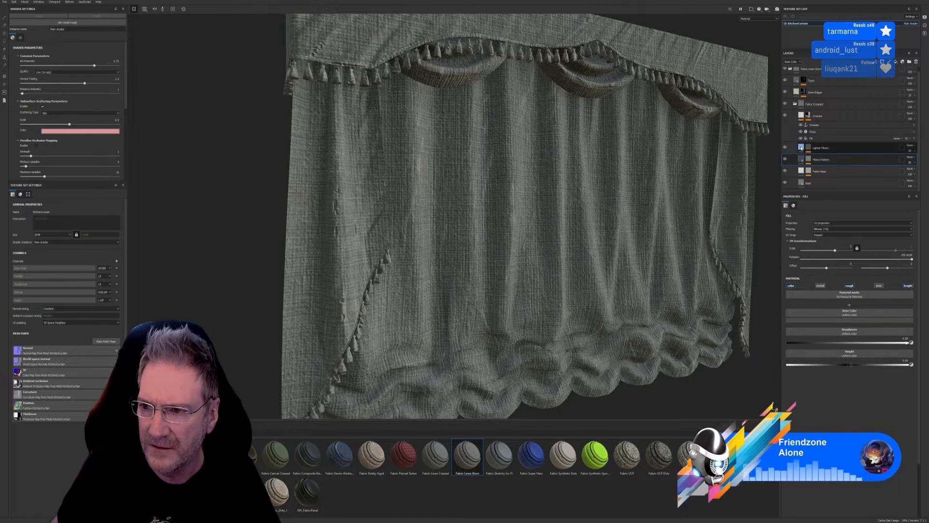
pyautogui.click(801, 148)
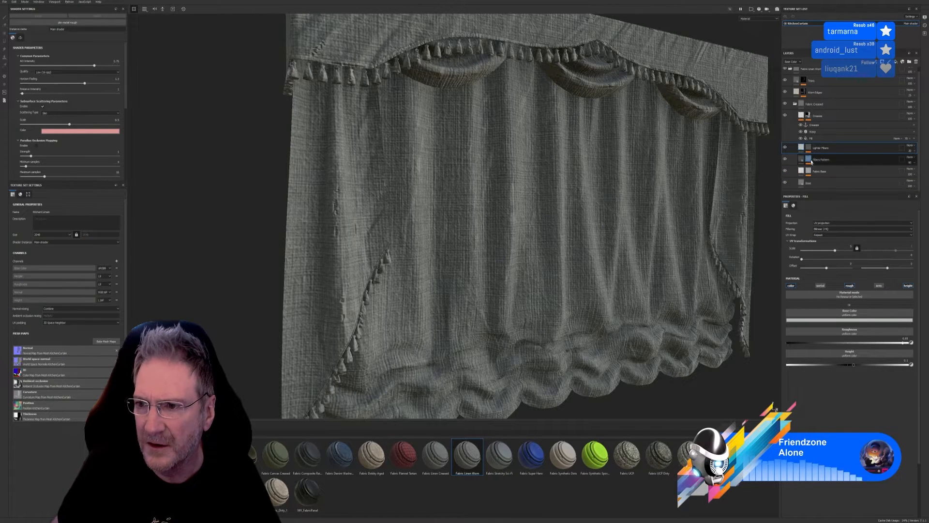
pyautogui.click(803, 116)
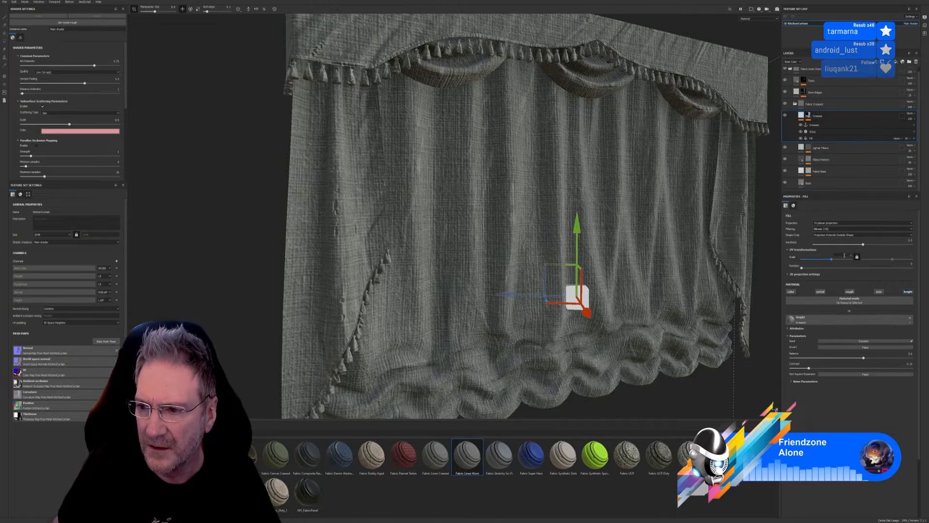
pyautogui.moveTo(844, 255); pyautogui.dragTo(850, 256)
pyautogui.write('5')
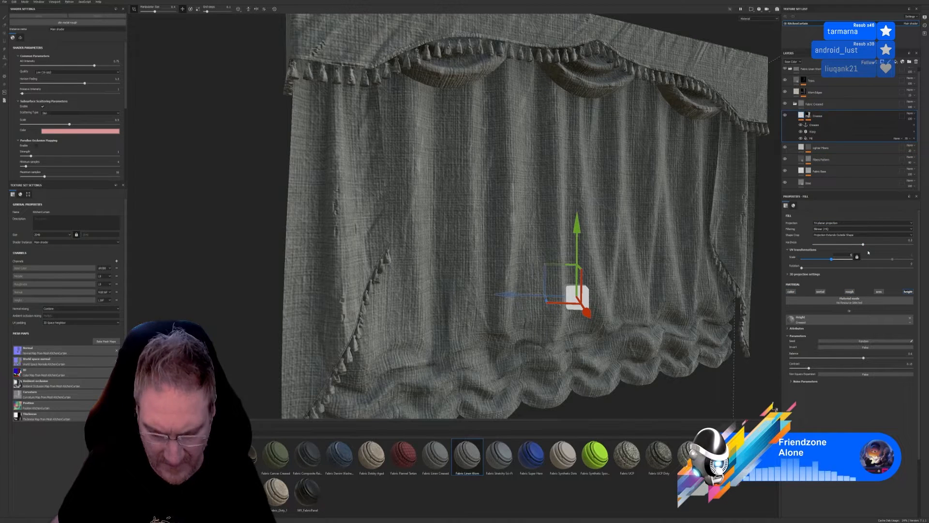
pyautogui.press('Return')
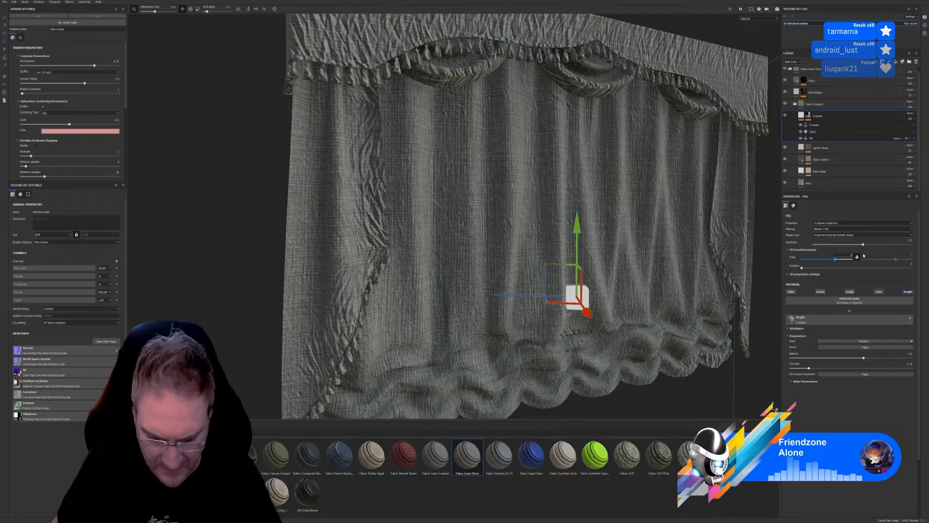
pyautogui.write('1')
pyautogui.press('Return')
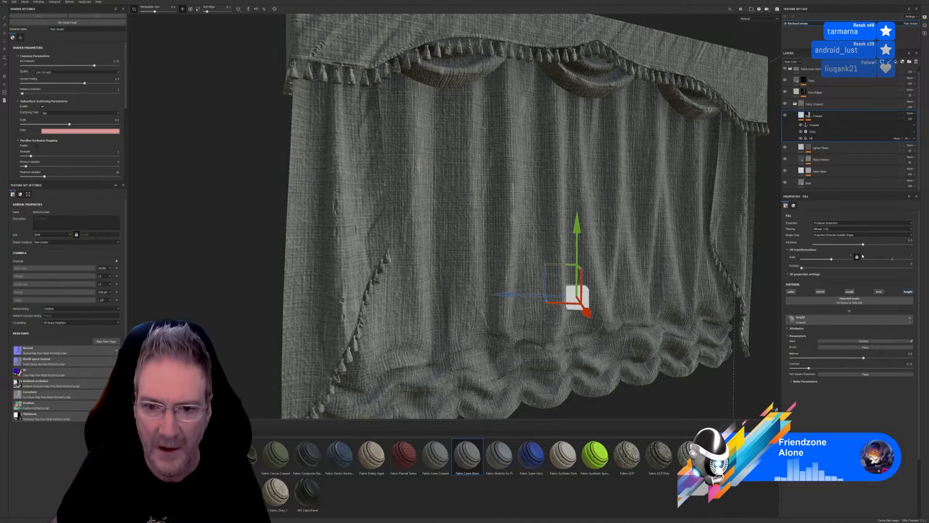
# Step: Try a slightly higher UV scale on the fill inside the Creases layer's mask
pyautogui.click(796, 93)
pyautogui.click(796, 83)
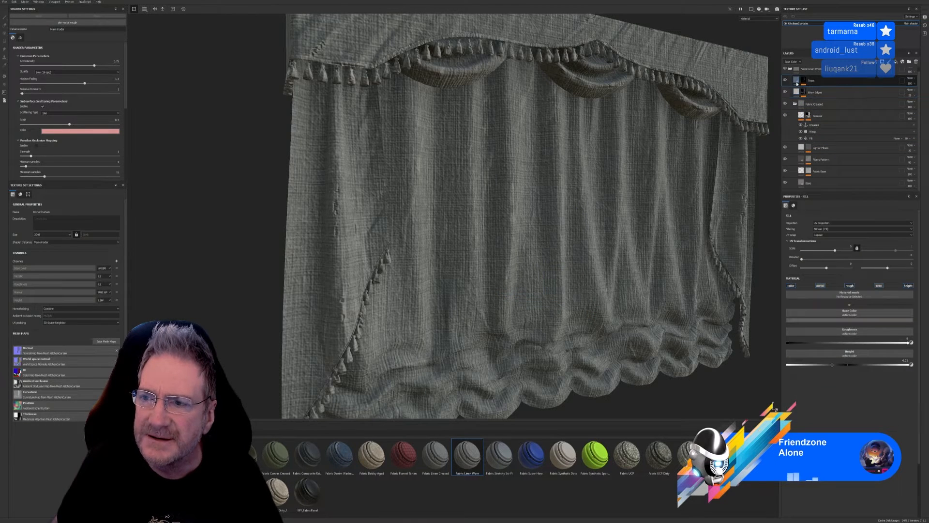
pyautogui.click(804, 69)
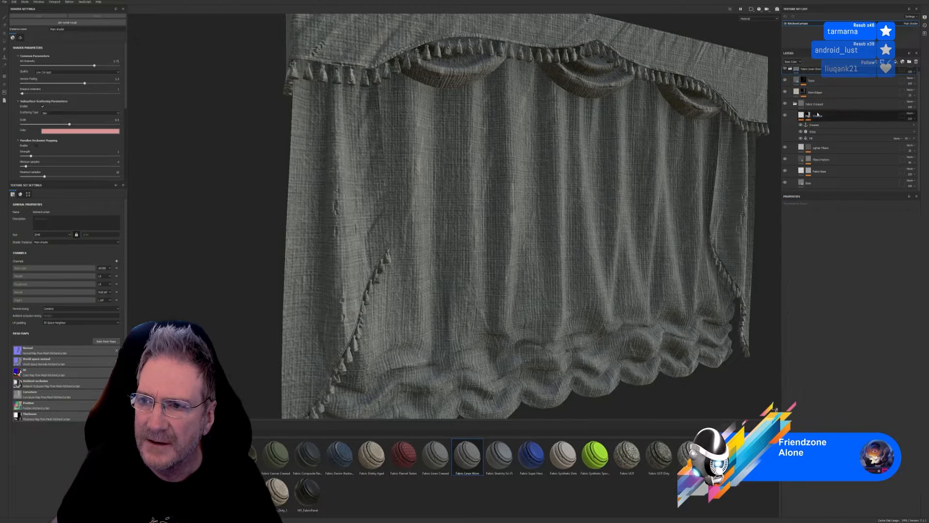
pyautogui.scroll(-1, 821, 121)
pyautogui.click(824, 183)
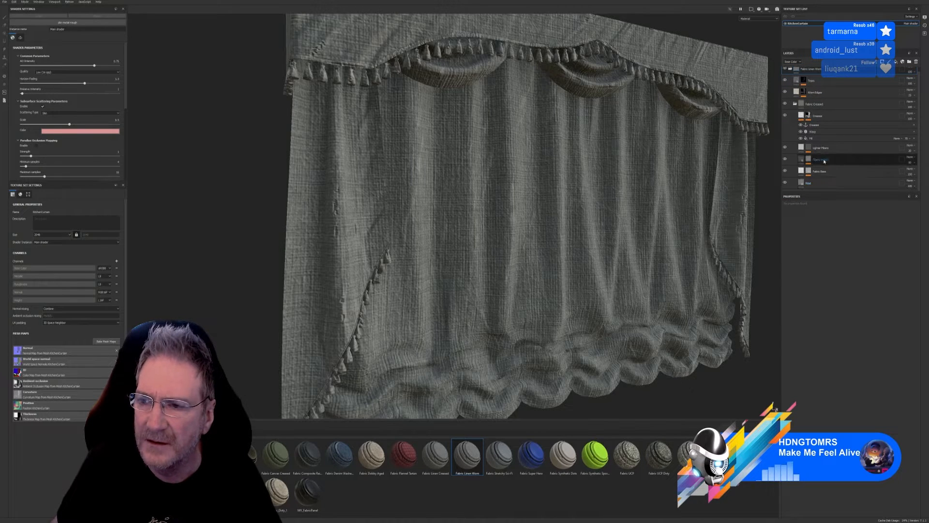
pyautogui.click(822, 138)
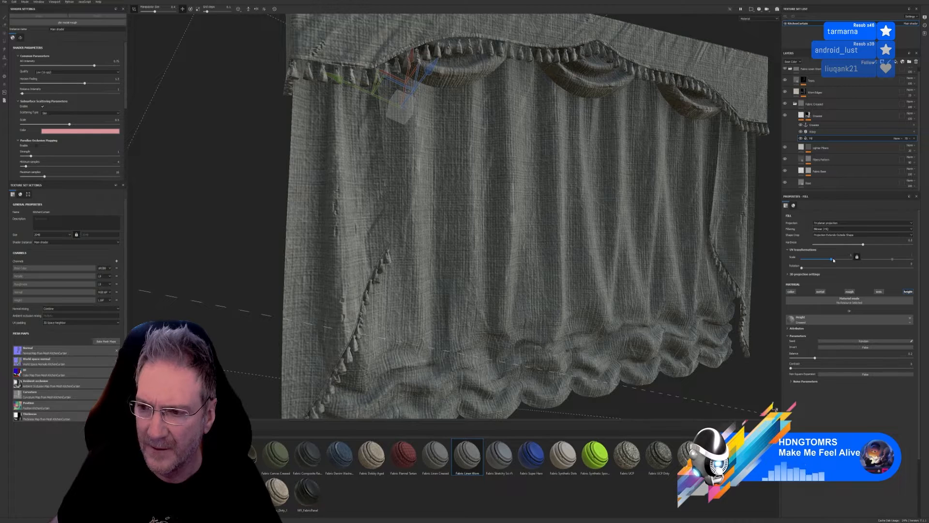
pyautogui.moveTo(833, 260); pyautogui.dragTo(833, 260)
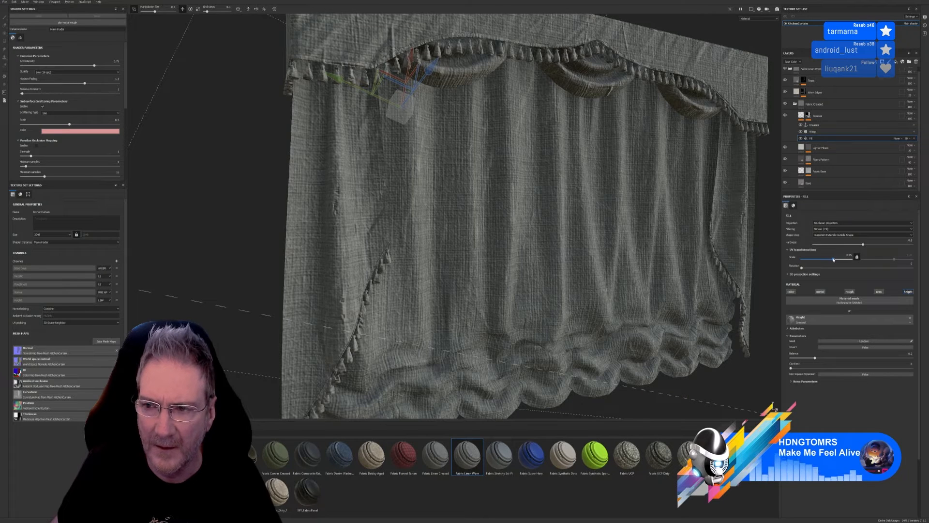
# Step: Set the UV scale of the weave fill at the bottom of the Fabric Base layer's mask to 30
pyautogui.click(809, 147)
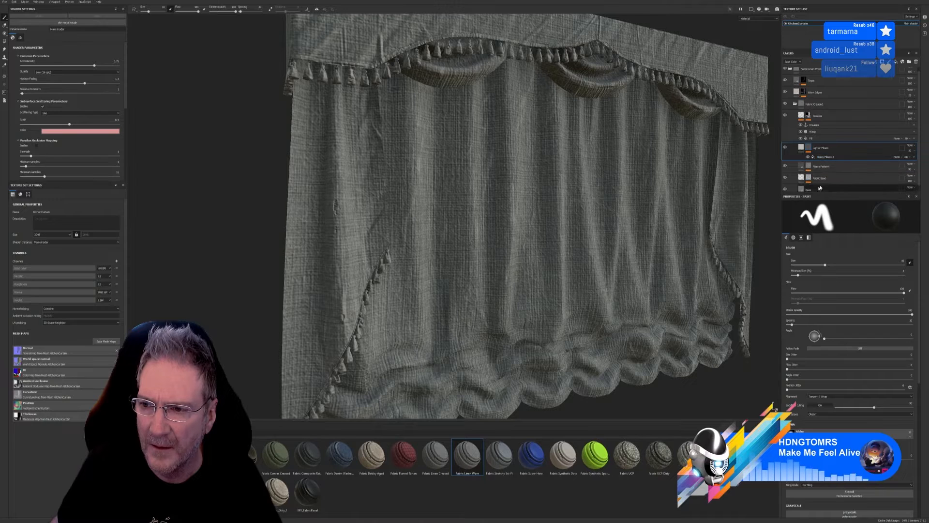
pyautogui.scroll(-1, 818, 178)
pyautogui.click(818, 173)
pyautogui.scroll(-3, 828, 172)
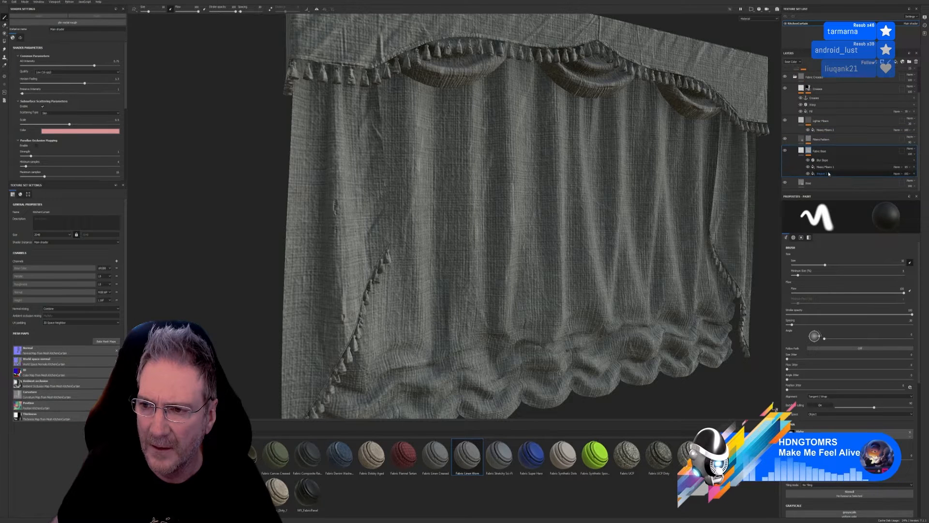
pyautogui.click(807, 174)
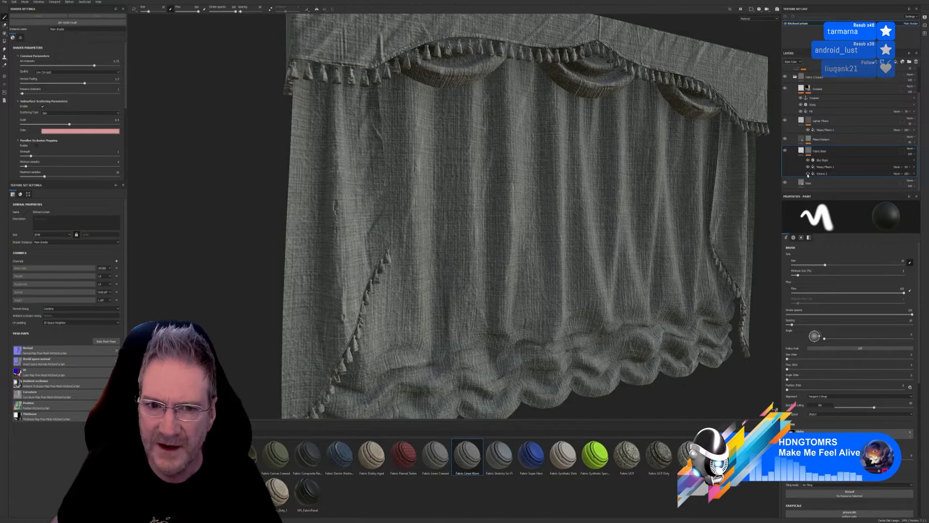
pyautogui.click(822, 174)
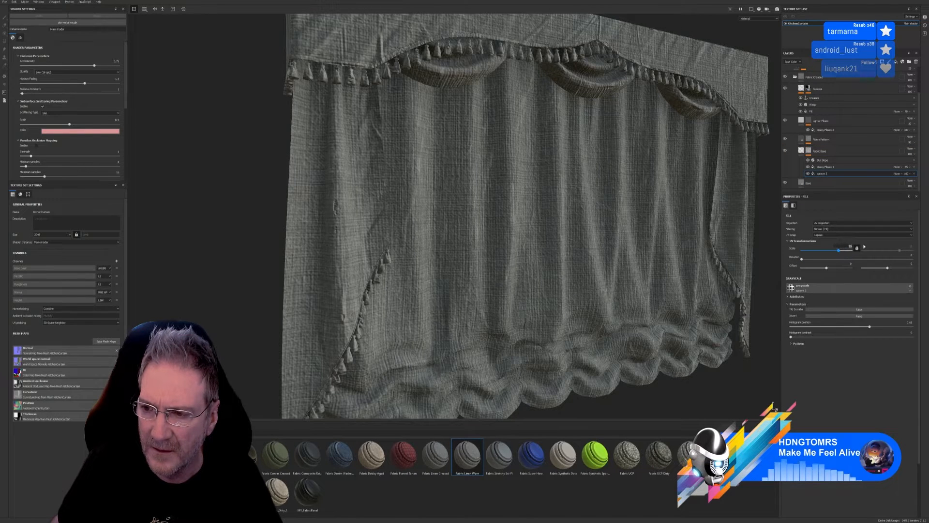
pyautogui.write('30')
pyautogui.press('Return')
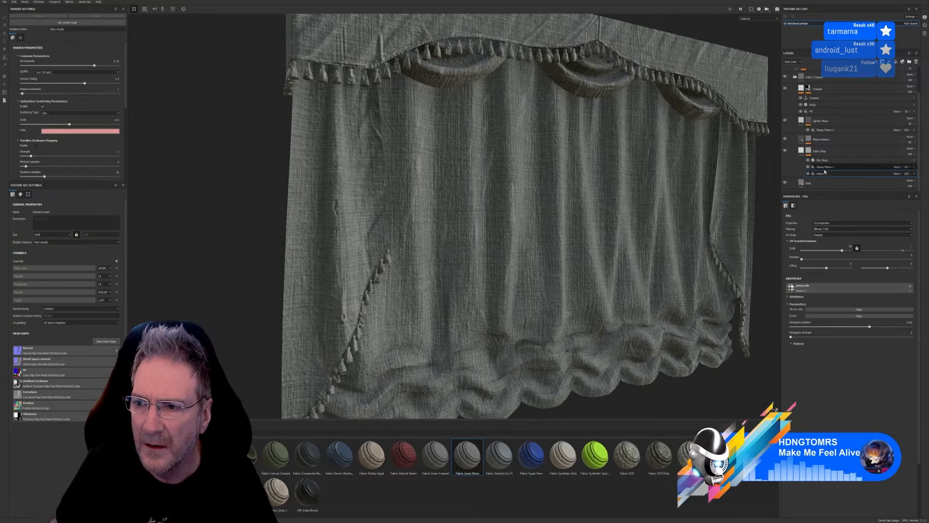
# Step: Slightly raise the UV scale of both Messy Fibers fills in the Fibers Pattern layer's mask and check the whole curtain
pyautogui.click(809, 139)
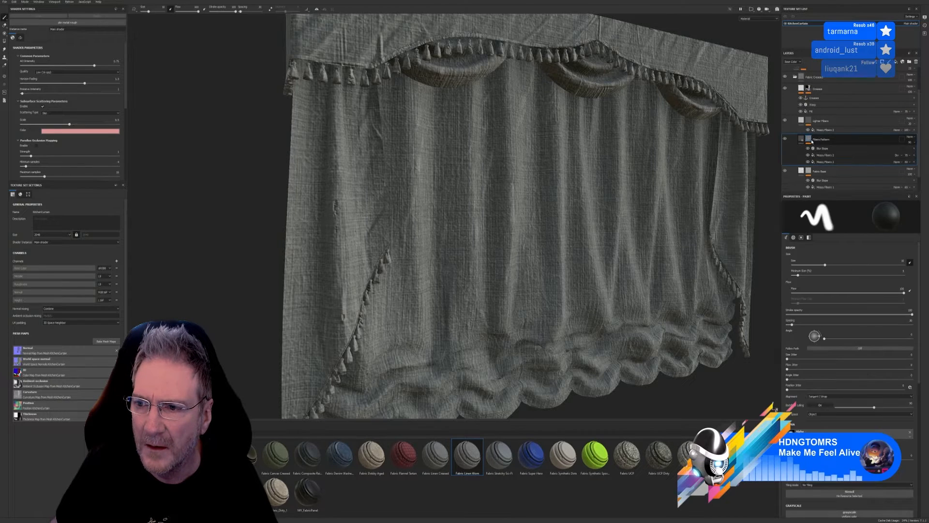
pyautogui.click(829, 162)
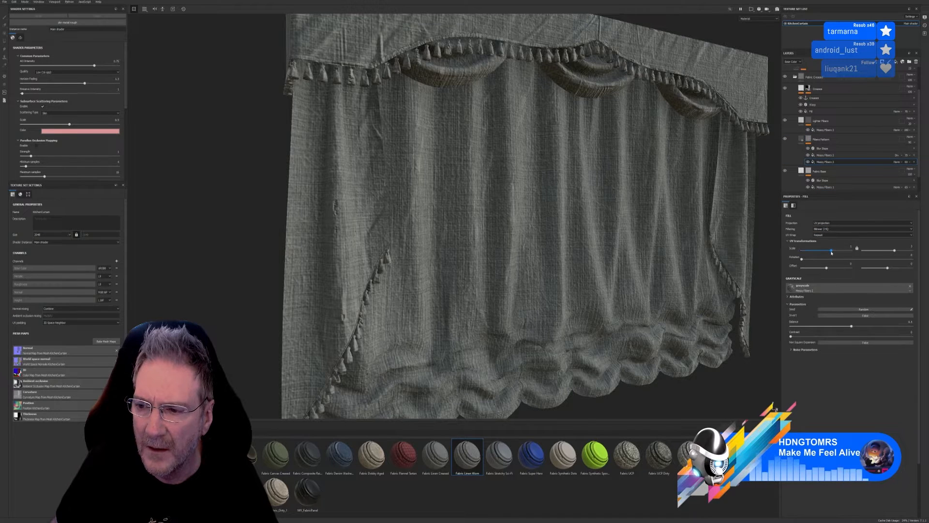
pyautogui.moveTo(831, 252); pyautogui.dragTo(832, 253)
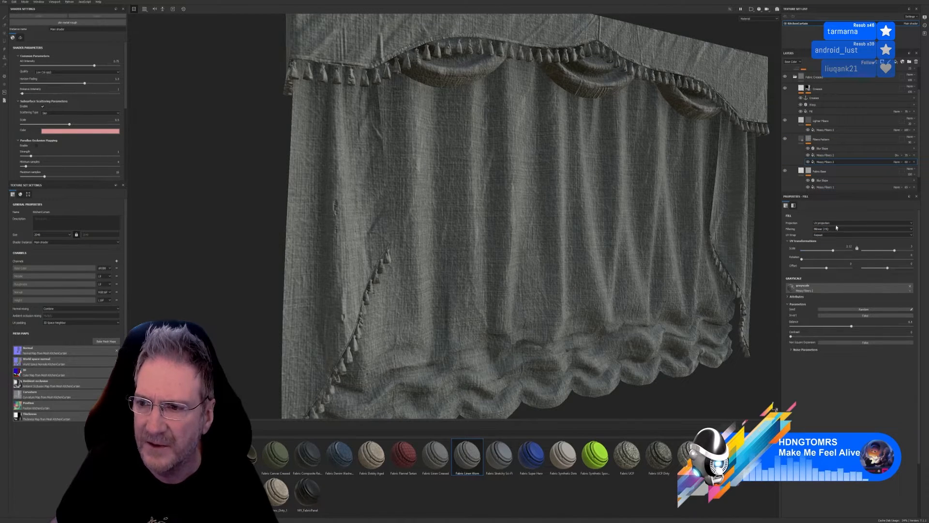
pyautogui.click(825, 155)
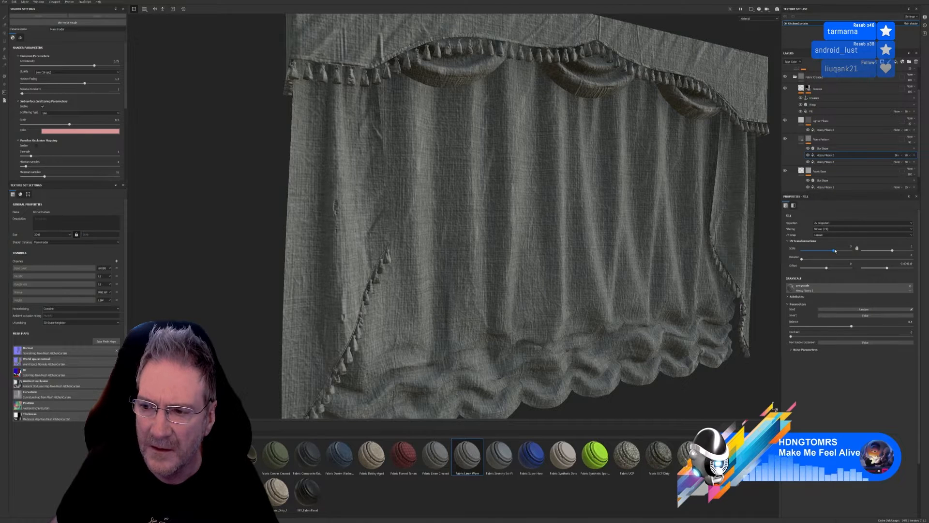
pyautogui.moveTo(834, 250); pyautogui.dragTo(835, 250)
pyautogui.scroll(-5, 723, 204)
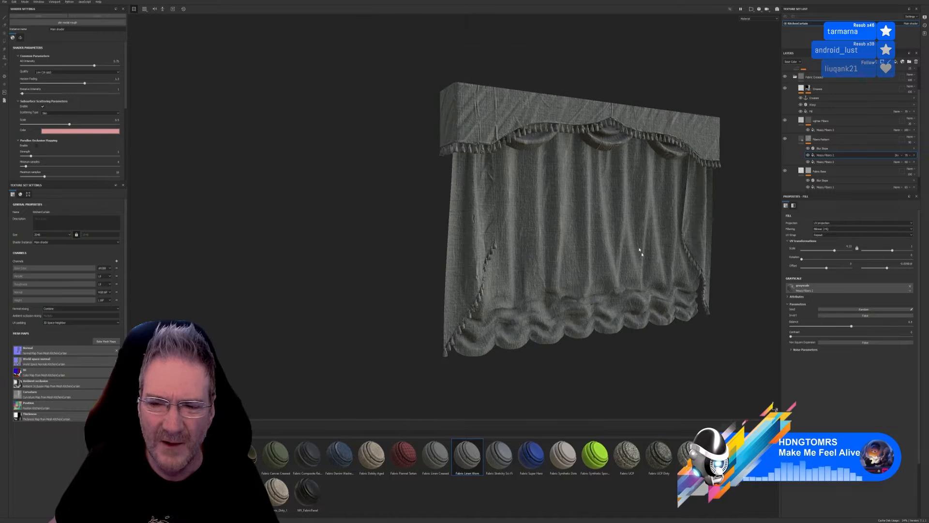
pyautogui.keyDown('alt'); pyautogui.moveTo(656, 361); pyautogui.dragTo(543, 346); pyautogui.keyUp('alt')
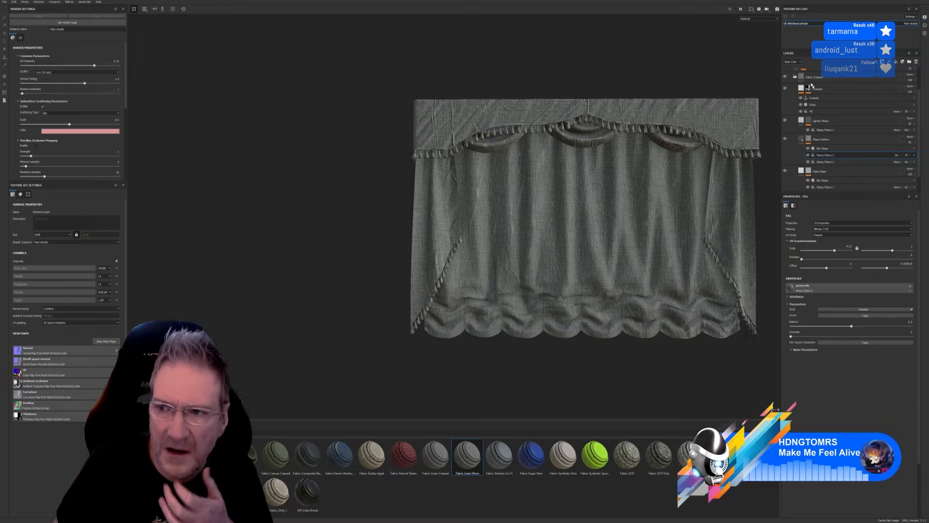
# Step: Collapse the Fabric Creased subgroup and the Fabric Linen Worn smart material, and hide the smart material
pyautogui.click(795, 78)
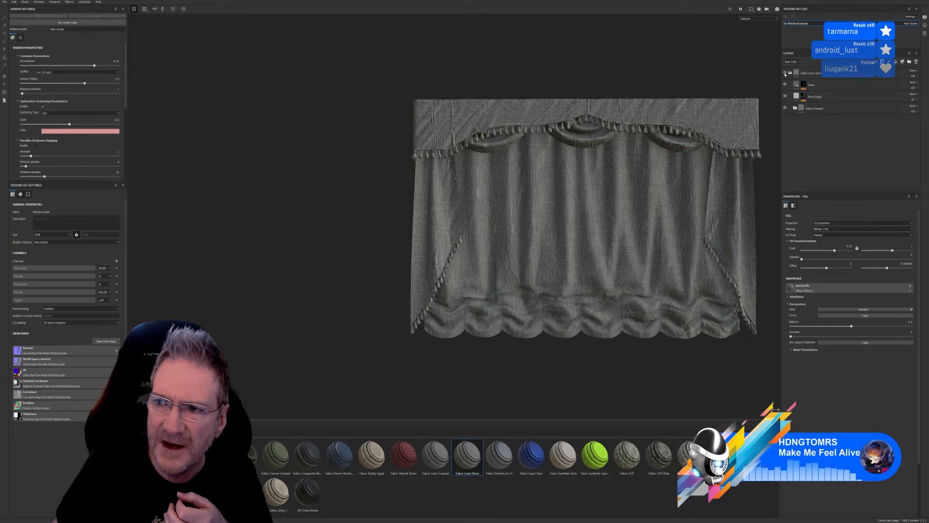
pyautogui.click(789, 73)
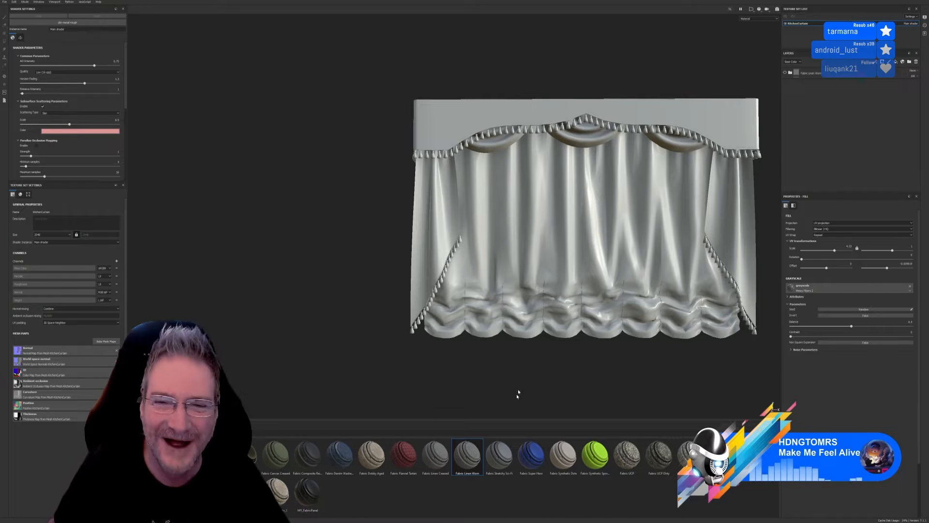
pyautogui.moveTo(535, 373); pyautogui.dragTo(417, 361, button='middle')
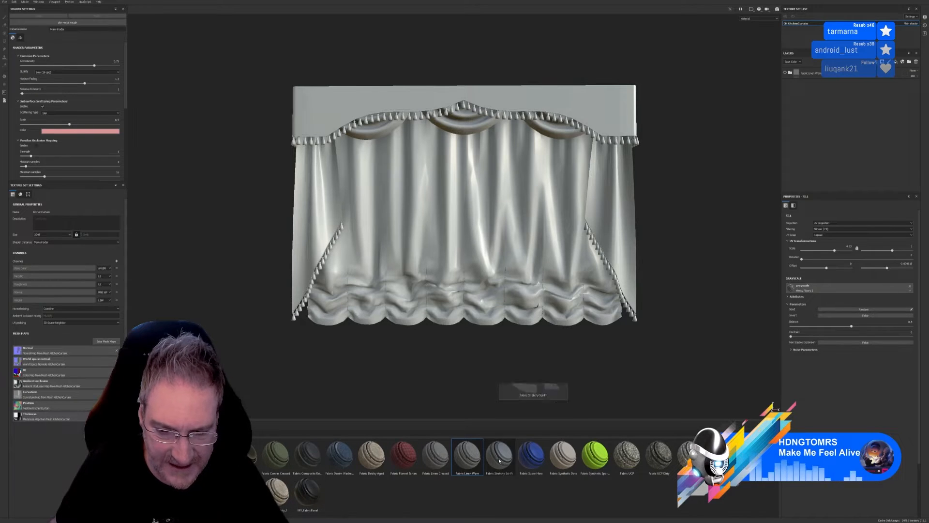
# Step: Try the dark wool smart material on the curtain, inspect it at an angle, and delete it
pyautogui.moveTo(530, 463)
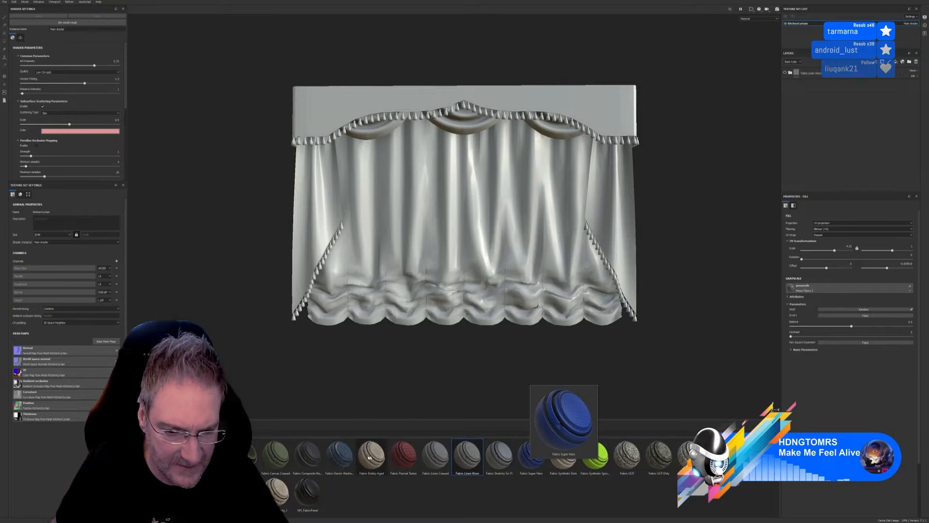
pyautogui.moveTo(342, 459)
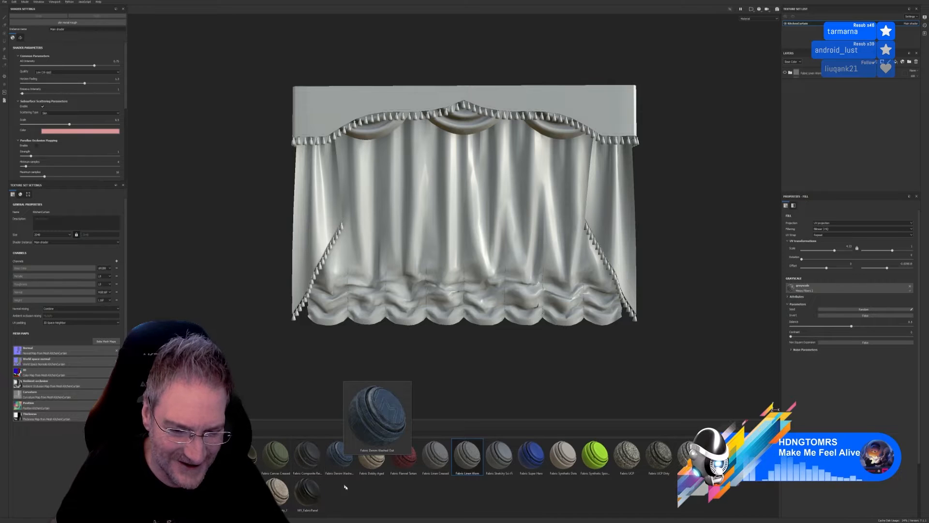
pyautogui.moveTo(306, 457)
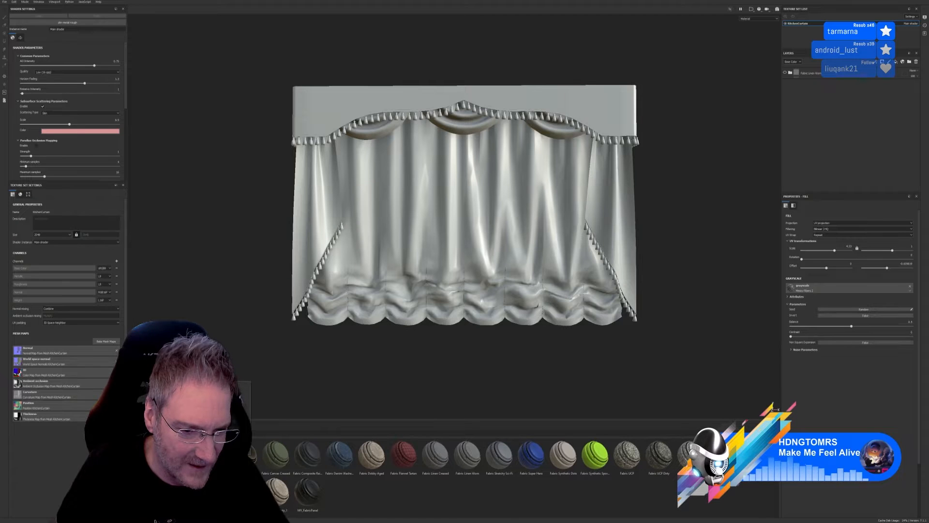
pyautogui.moveTo(233, 455); pyautogui.dragTo(477, 222)
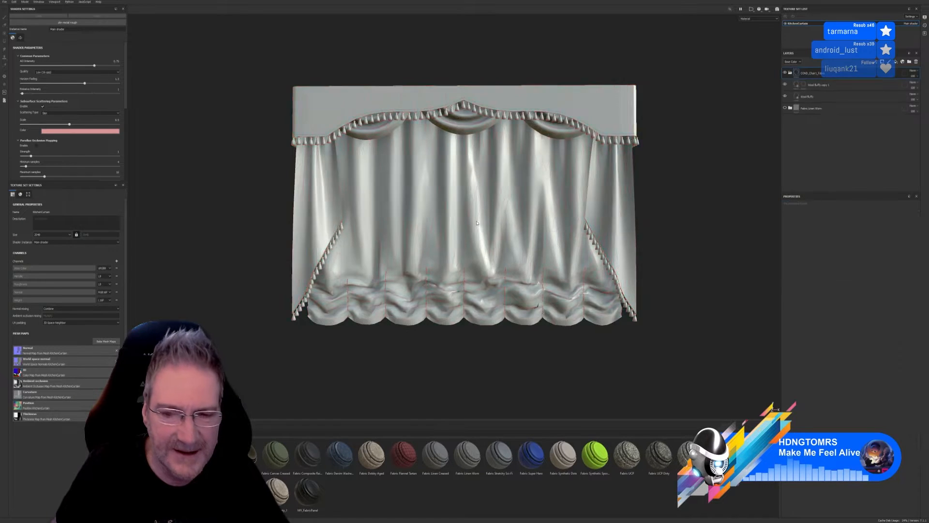
pyautogui.keyDown('alt'); pyautogui.moveTo(440, 346); pyautogui.dragTo(629, 197); pyautogui.keyUp('alt')
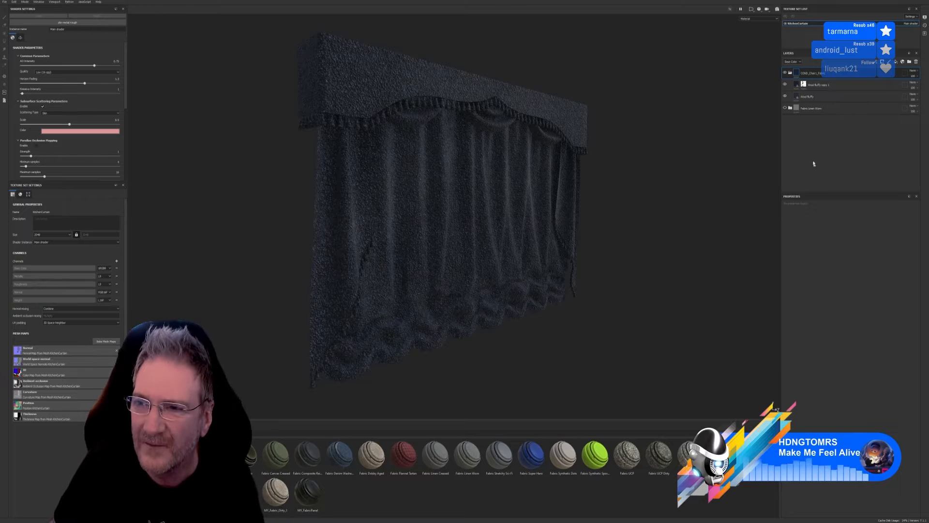
pyautogui.press('Delete')
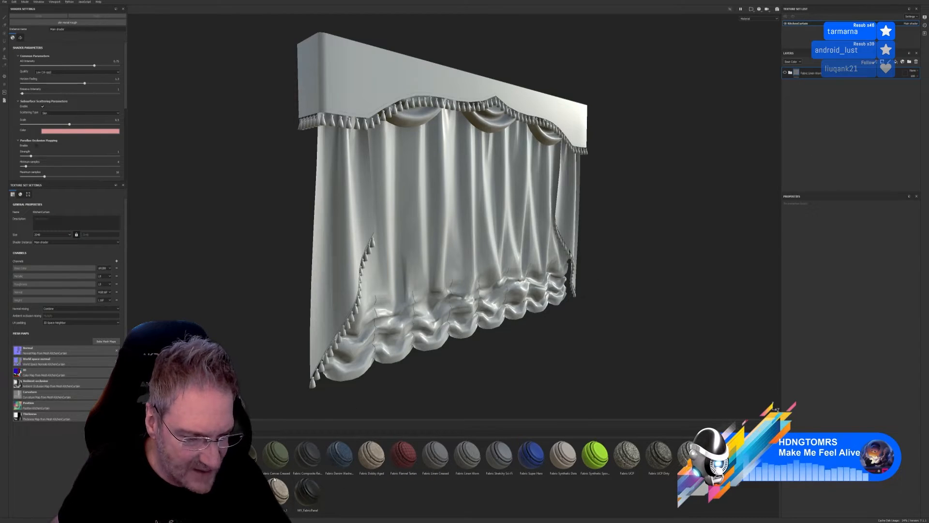
# Step: Show the base materials in the library, then try the brown-and-white acrylic material on the curtain and undo it
pyautogui.click(150, 489)
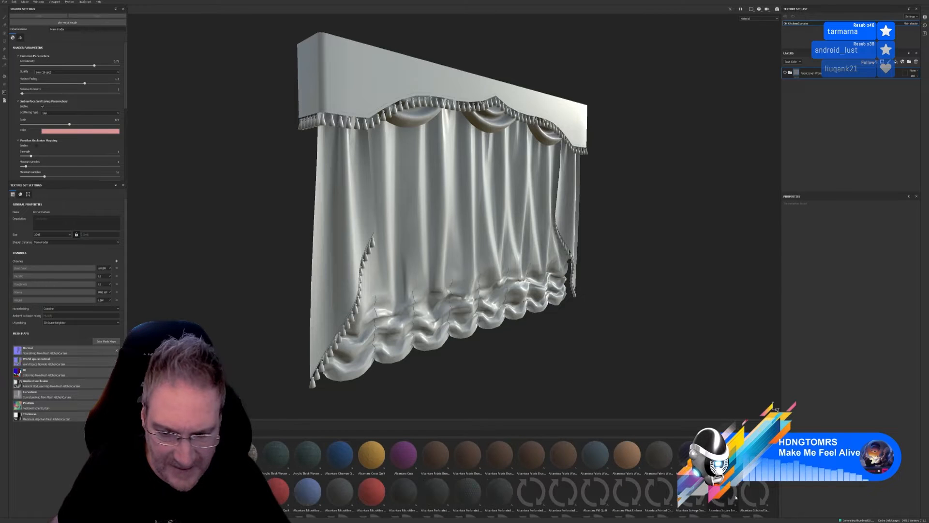
pyautogui.moveTo(256, 452)
pyautogui.mouseDown()
pyautogui.moveTo(353, 405)
pyautogui.moveTo(444, 227)
pyautogui.mouseUp()
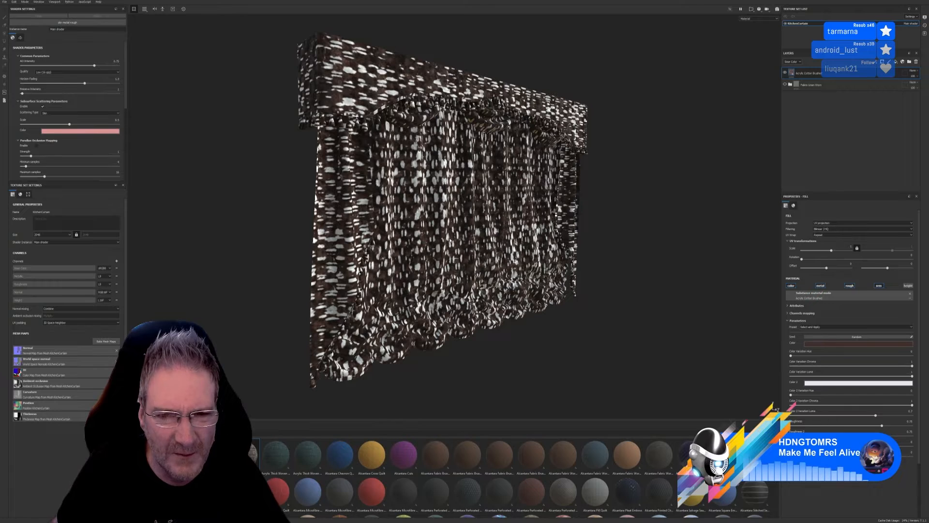
pyautogui.hotkey('ctrl', 'z')
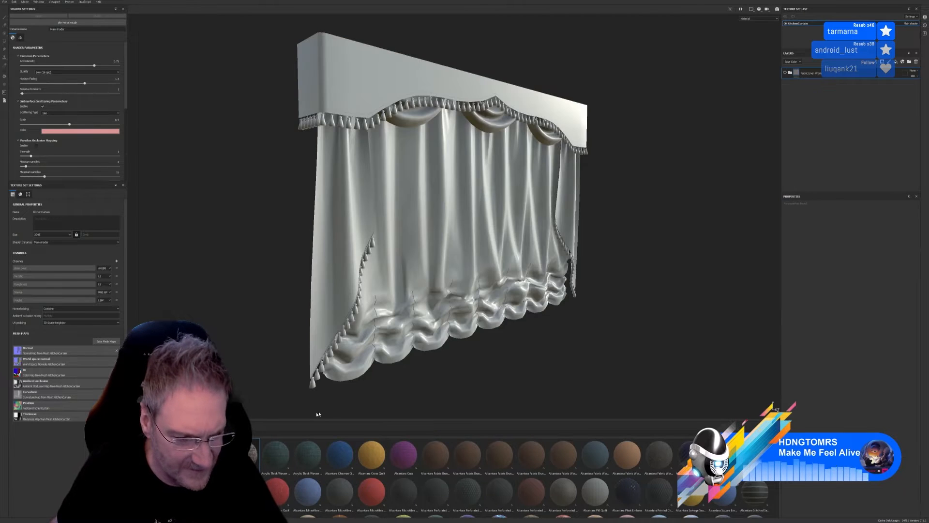
# Step: Apply the blue brushed acrylic material to the curtain with a UV scale of about 12, and hide its layer after inspecting it
pyautogui.moveTo(255, 452); pyautogui.dragTo(390, 254)
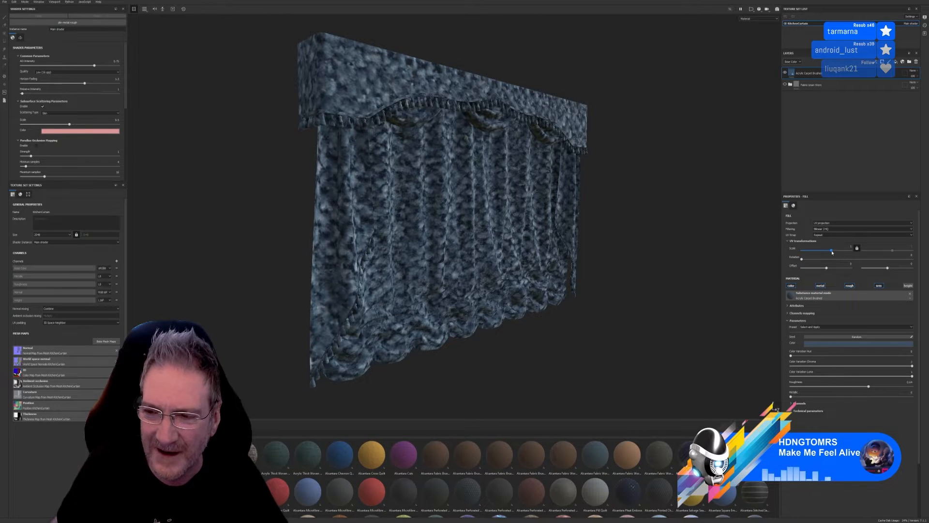
pyautogui.moveTo(832, 252); pyautogui.dragTo(838, 252)
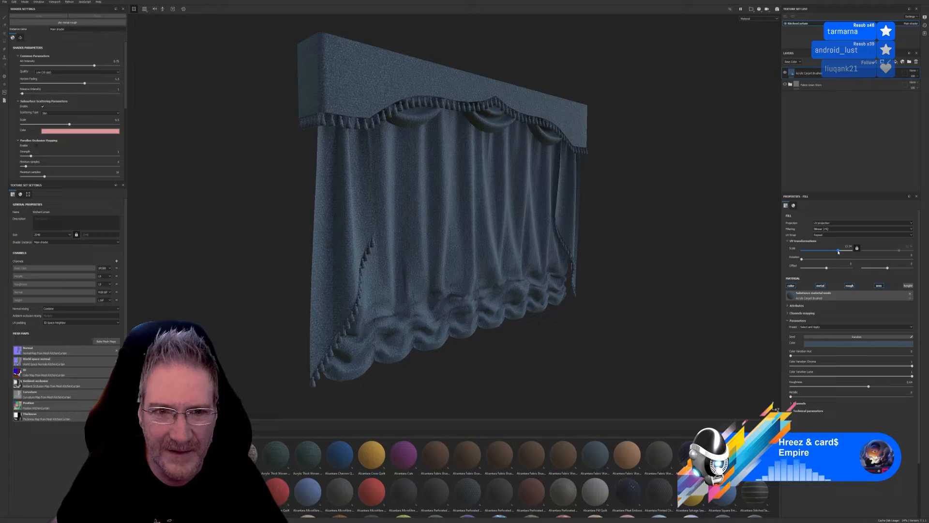
pyautogui.keyDown('alt'); pyautogui.moveTo(633, 284); pyautogui.dragTo(467, 240); pyautogui.keyUp('alt')
pyautogui.keyDown('alt'); pyautogui.moveTo(467, 240); pyautogui.dragTo(200, 286, button='right'); pyautogui.keyUp('alt')
pyautogui.keyDown('alt'); pyautogui.moveTo(199, 287); pyautogui.dragTo(300, 268); pyautogui.keyUp('alt')
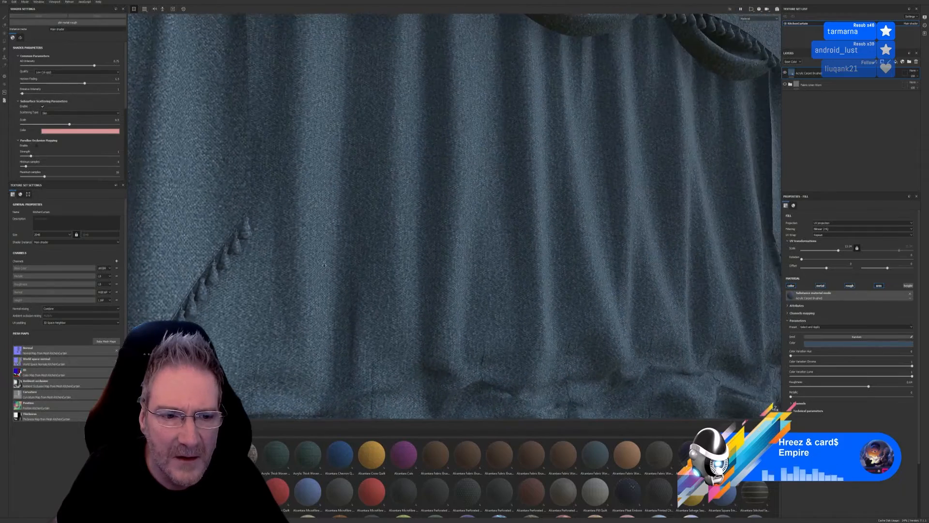
pyautogui.keyDown('alt'); pyautogui.moveTo(300, 268); pyautogui.dragTo(433, 259, button='right'); pyautogui.keyUp('alt')
pyautogui.keyDown('alt'); pyautogui.moveTo(433, 259); pyautogui.dragTo(643, 201); pyautogui.keyUp('alt')
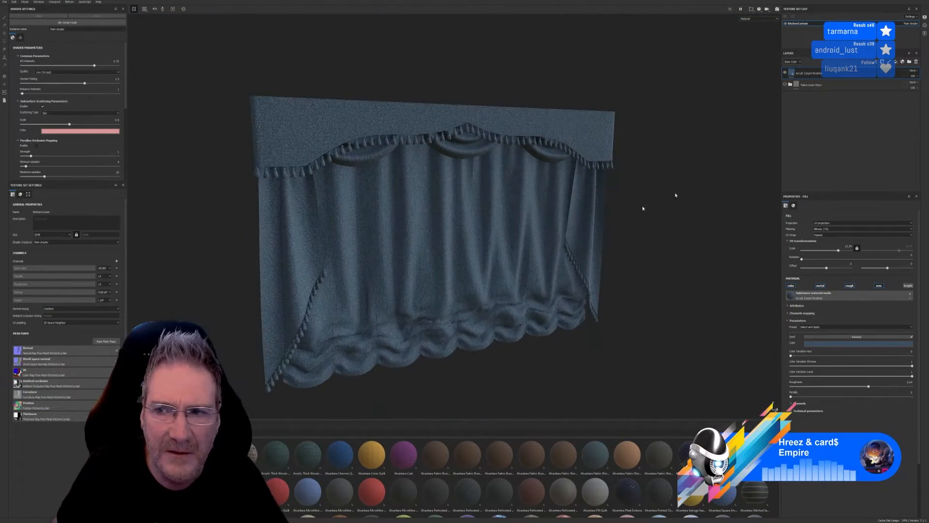
pyautogui.click(785, 73)
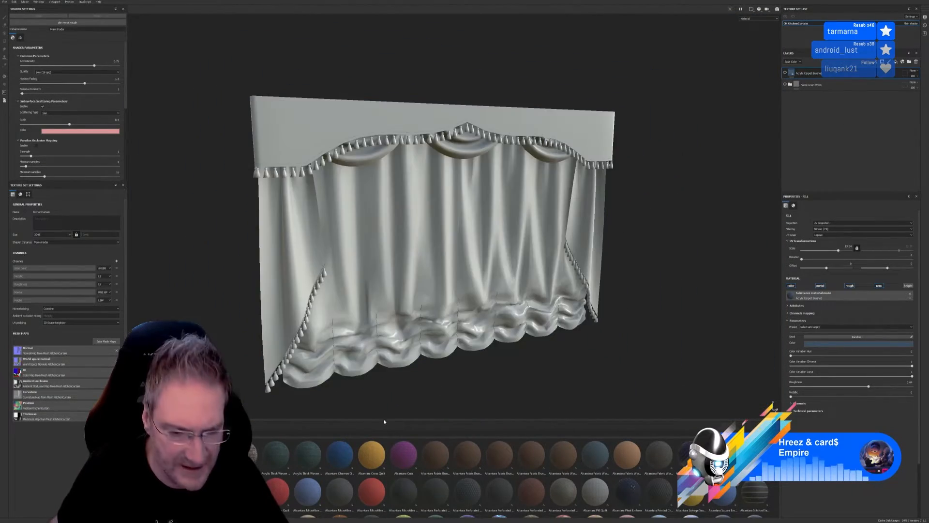
# Step: Try the first green Acrylic Thick Woven material on the curtain with an increased UV scale, and undo it
pyautogui.moveTo(274, 454); pyautogui.dragTo(350, 292)
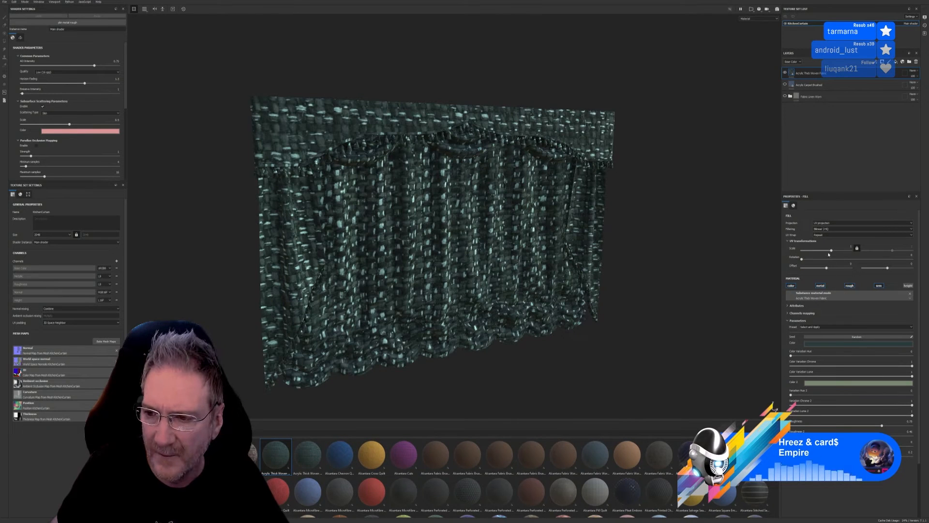
pyautogui.moveTo(831, 252); pyautogui.dragTo(840, 251)
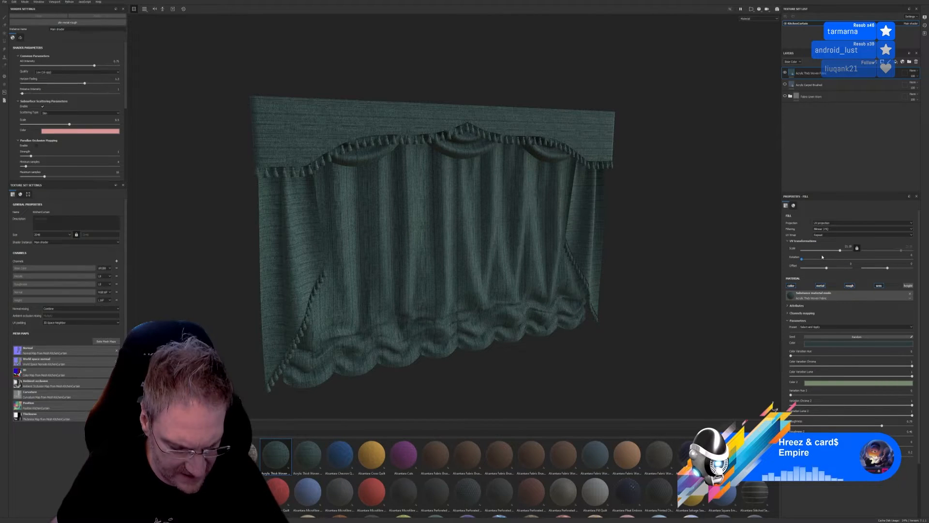
pyautogui.hotkey('ctrl', 'z')
pyautogui.hotkey('ctrl', 'z')
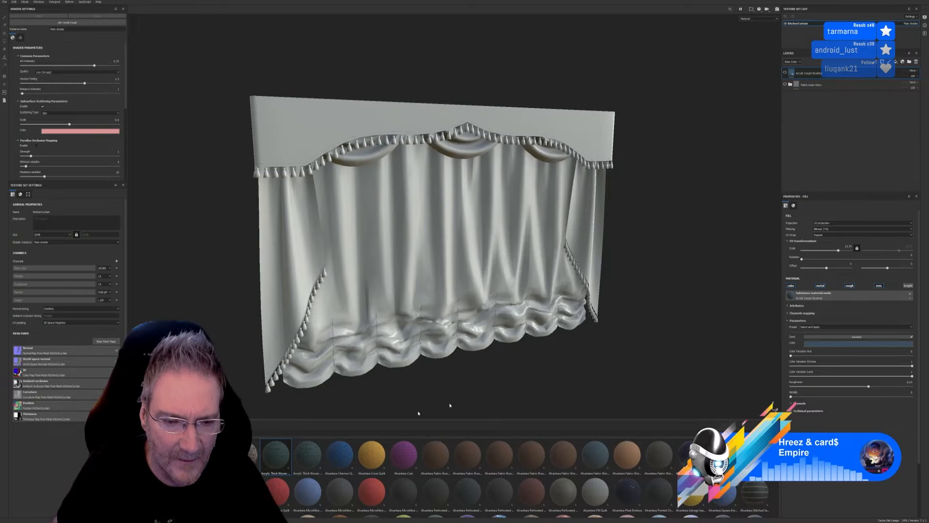
# Step: Try the second green Acrylic Thick Woven material on the curtain with a finer UV scale, and undo it
pyautogui.moveTo(308, 455); pyautogui.dragTo(364, 290)
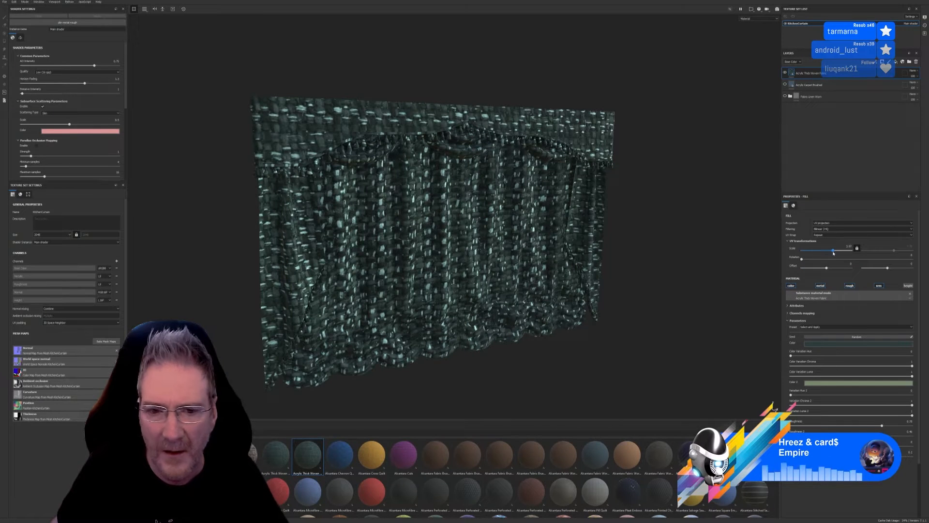
pyautogui.moveTo(834, 252); pyautogui.dragTo(838, 252)
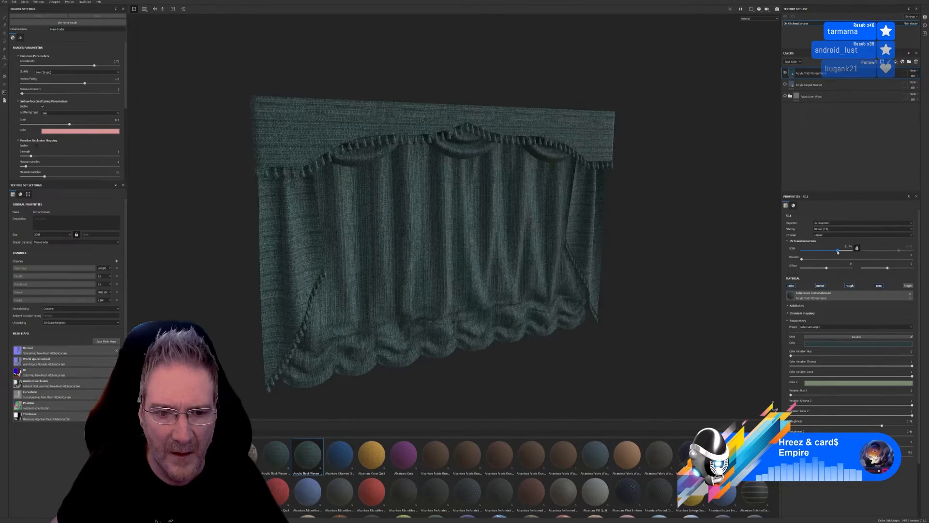
pyautogui.hotkey('ctrl', 'z')
pyautogui.hotkey('ctrl', 'z')
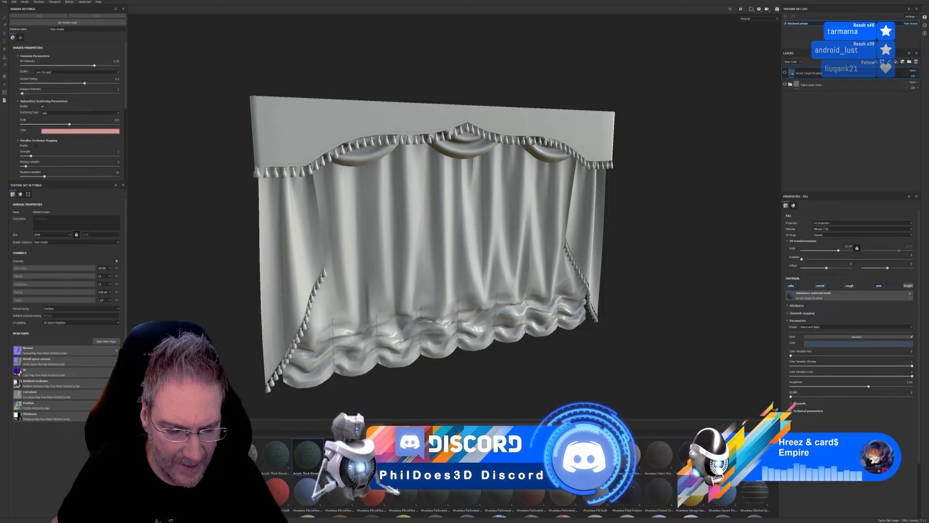
# Step: Try the blue Alcantara Chevron Quilt and the four brown Alcantara Fabric Brushed materials on the curtain one by one, undoing each
pyautogui.moveTo(278, 491); pyautogui.dragTo(394, 306)
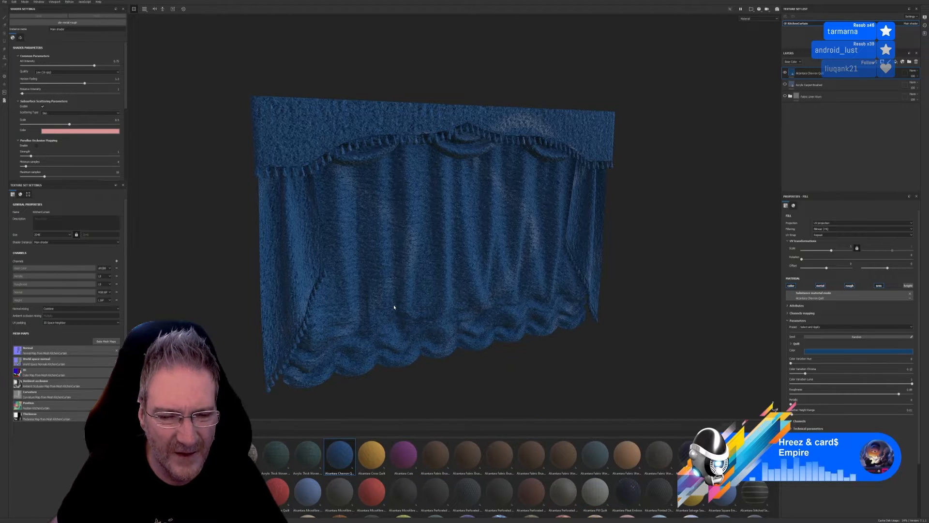
pyautogui.hotkey('ctrl', 'z')
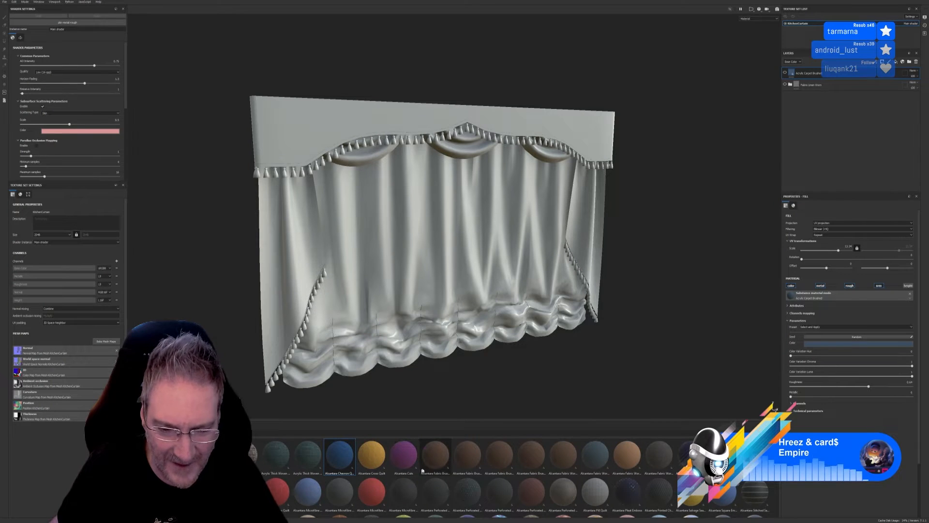
pyautogui.moveTo(434, 465)
pyautogui.mouseDown()
pyautogui.moveTo(439, 435)
pyautogui.moveTo(408, 294)
pyautogui.mouseUp()
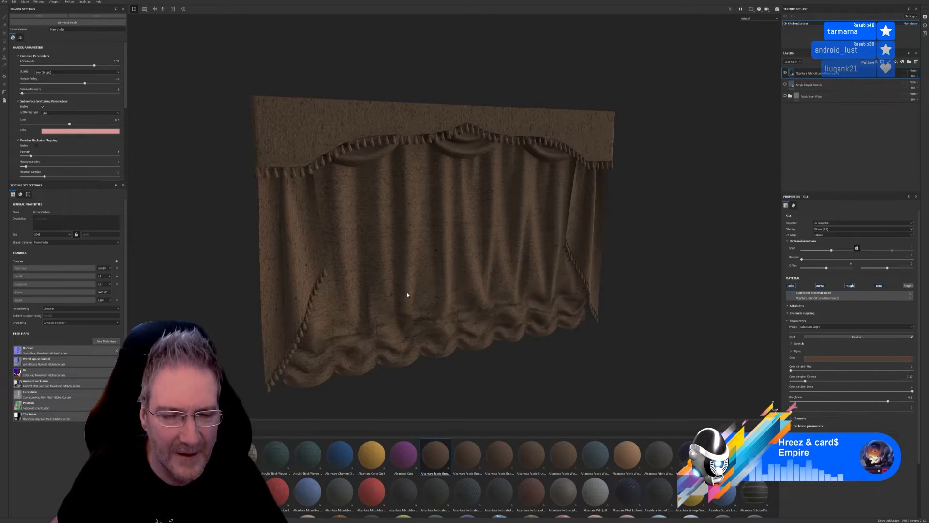
pyautogui.hotkey('ctrl', 'z')
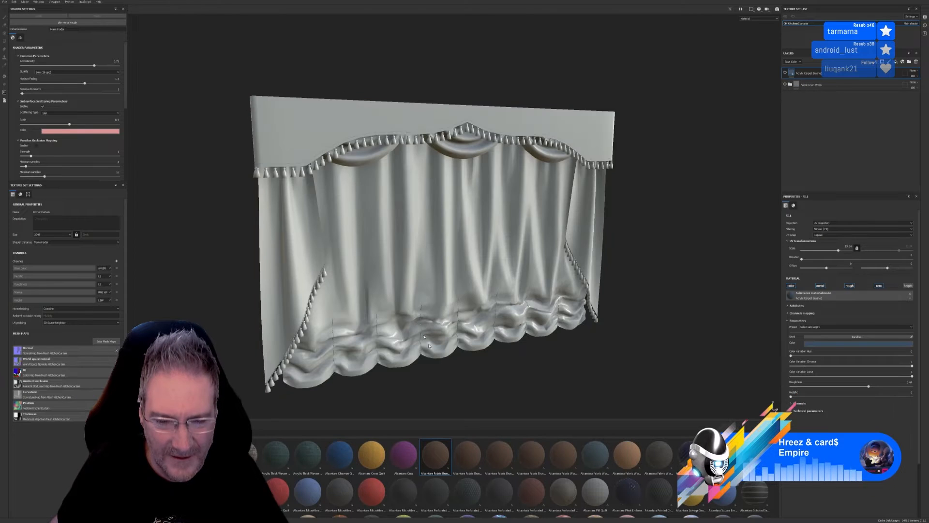
pyautogui.moveTo(467, 454); pyautogui.dragTo(423, 270)
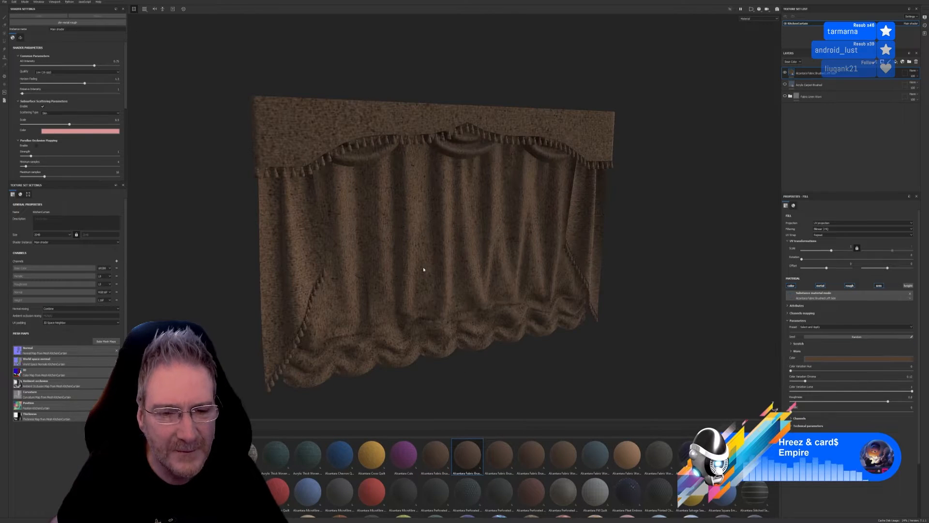
pyautogui.hotkey('ctrl', 'z')
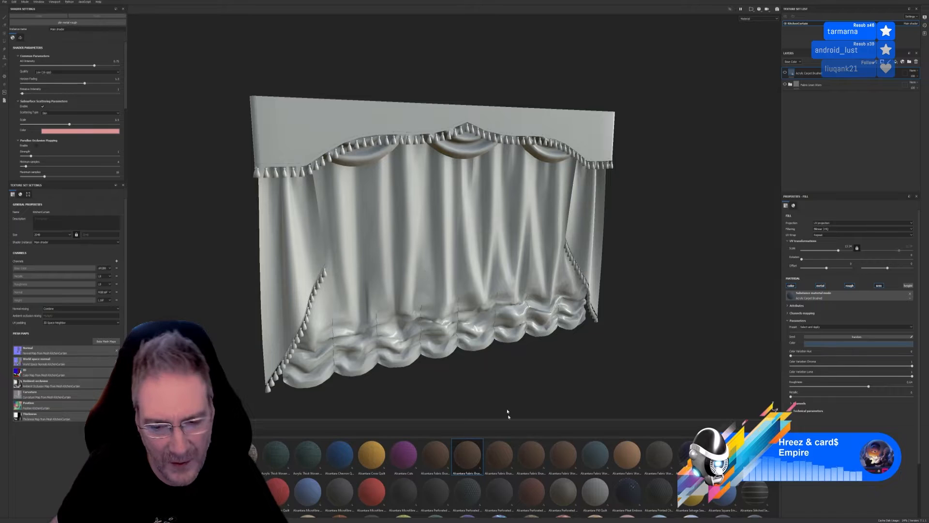
pyautogui.moveTo(499, 455)
pyautogui.mouseDown()
pyautogui.moveTo(503, 425)
pyautogui.moveTo(458, 280)
pyautogui.mouseUp()
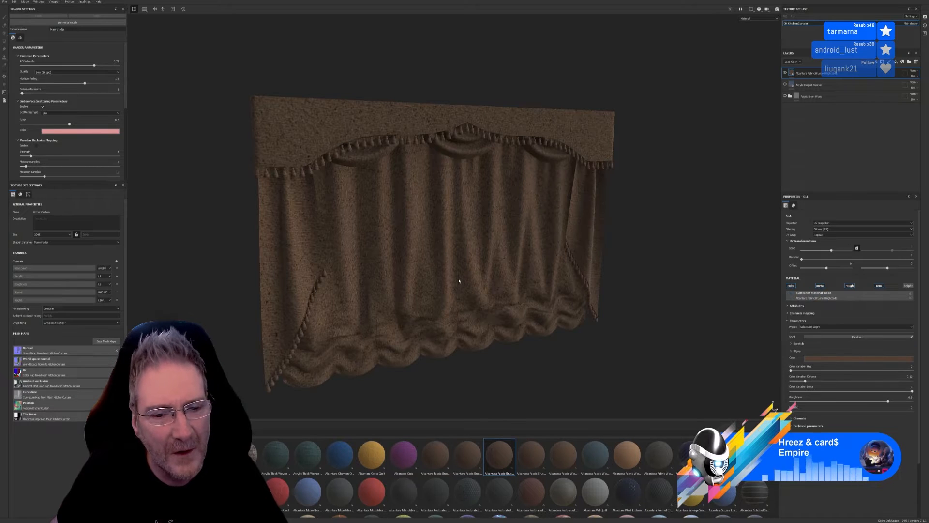
pyautogui.hotkey('ctrl', 'z')
pyautogui.moveTo(532, 454); pyautogui.dragTo(459, 290)
pyautogui.hotkey('ctrl', 'z')
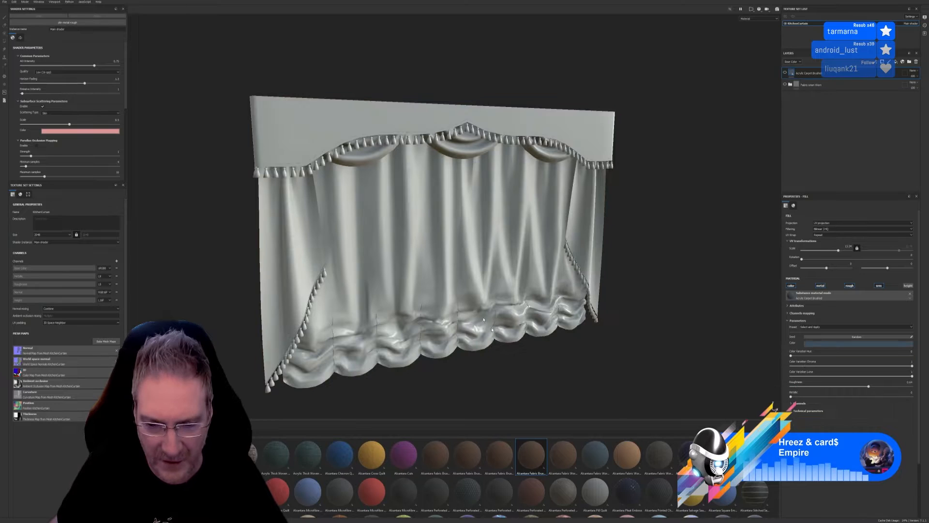
# Step: Try the brown Alcantara Fabric Worn material on the curtain, recolored to a dark blue, and delete its layer
pyautogui.moveTo(563, 454); pyautogui.dragTo(442, 270)
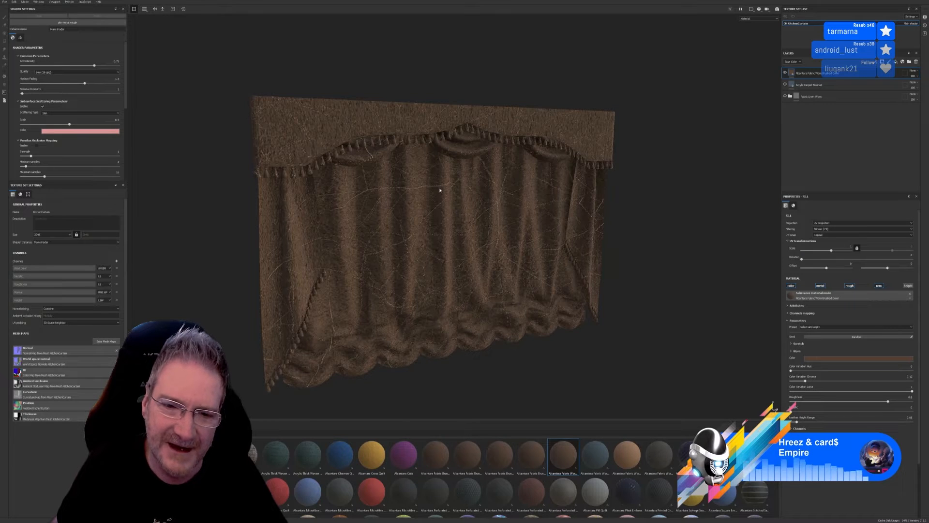
pyautogui.scroll(2, 420, 229)
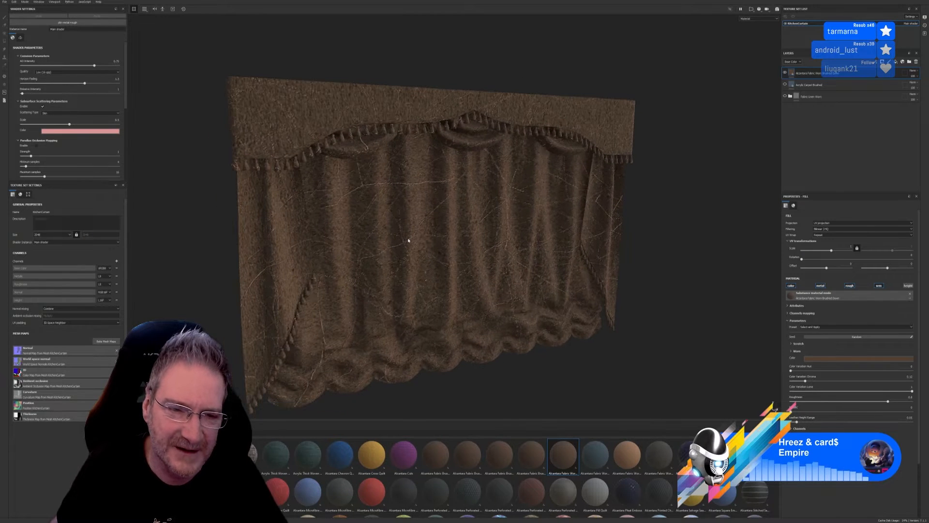
pyautogui.click(869, 357)
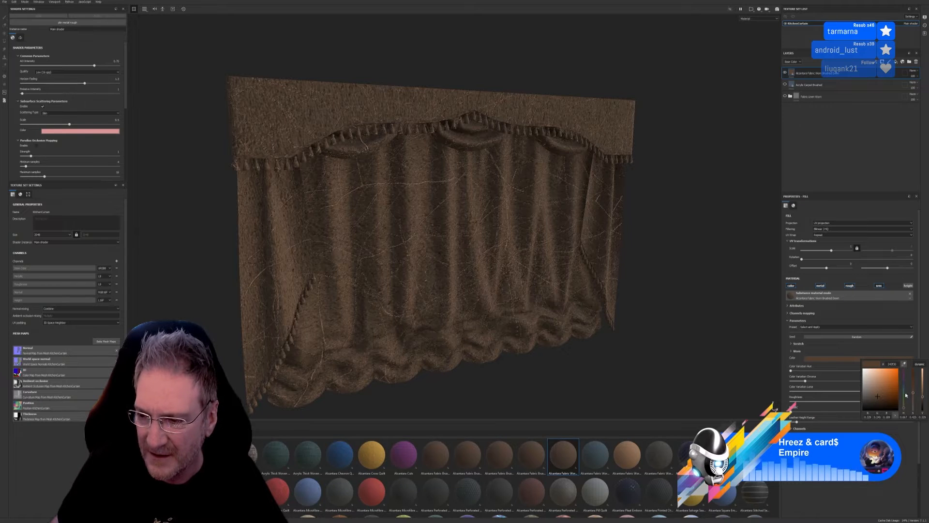
pyautogui.click(903, 399)
pyautogui.click(905, 387)
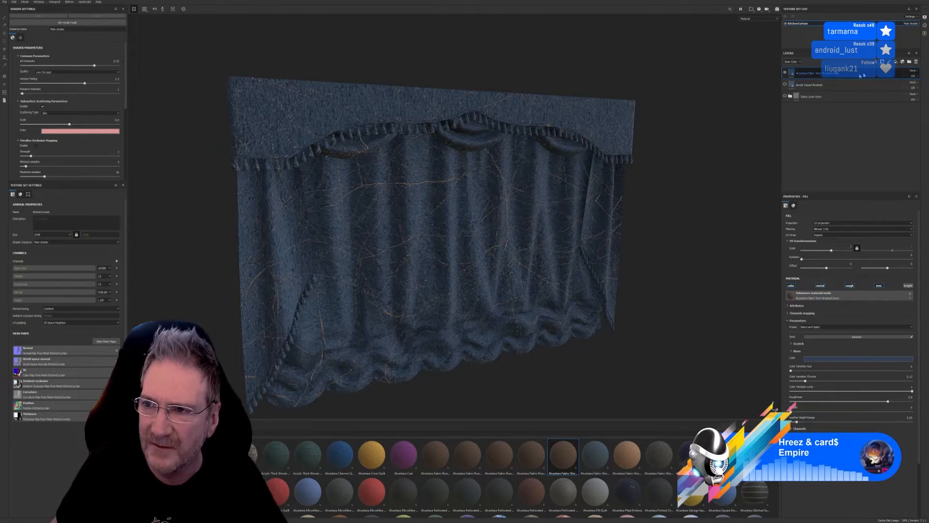
pyautogui.click(915, 64)
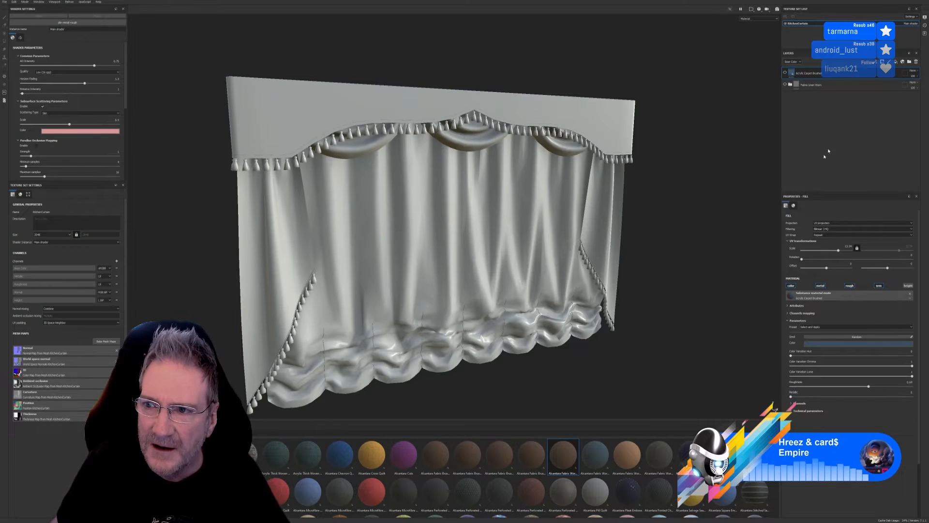
# Step: Try the blue, tan and dark grey Alcantara Fabric Worn materials on the curtain in turn, undoing each
pyautogui.moveTo(584, 441); pyautogui.dragTo(473, 284)
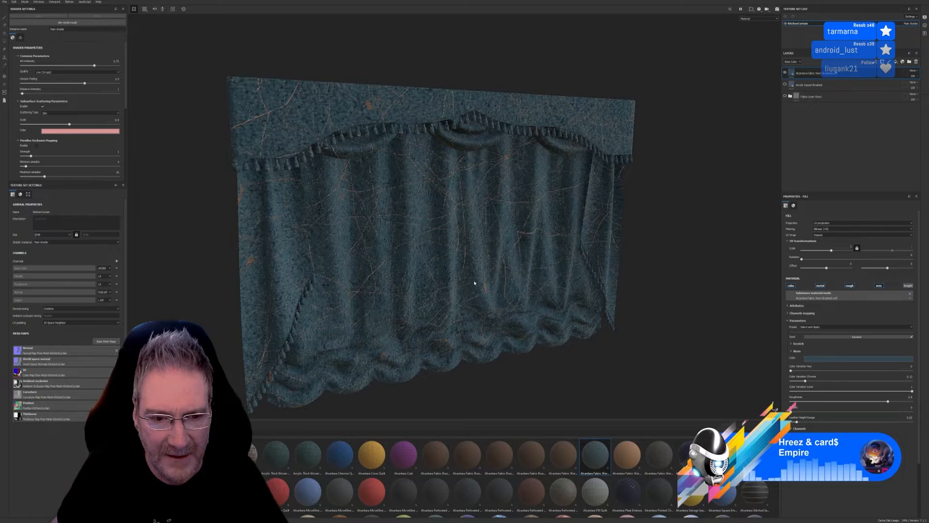
pyautogui.hotkey('ctrl', 'z')
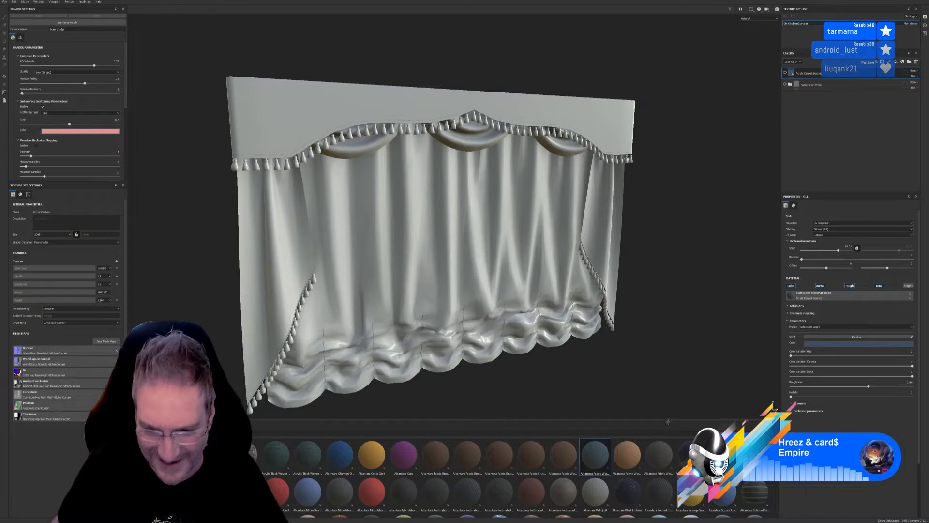
pyautogui.moveTo(627, 456); pyautogui.dragTo(500, 277)
pyautogui.hotkey('ctrl', 'z')
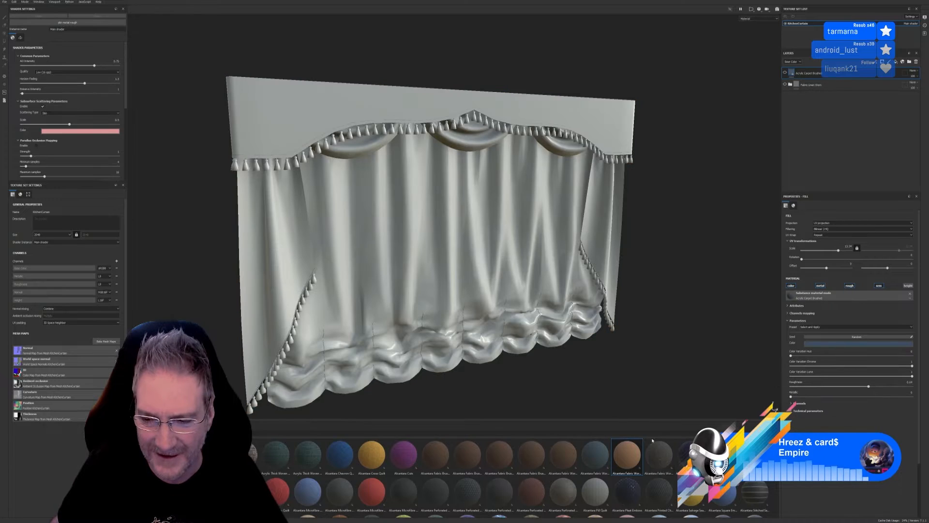
pyautogui.moveTo(658, 455); pyautogui.dragTo(474, 280)
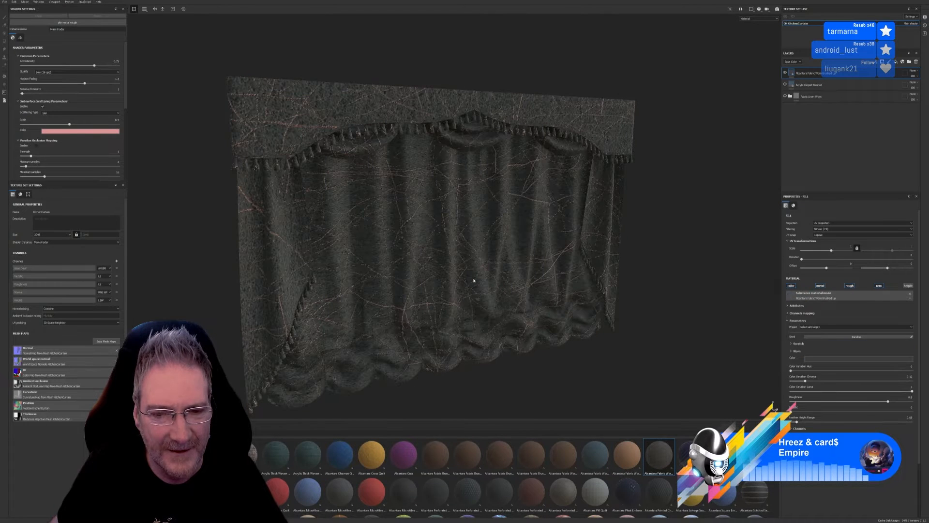
pyautogui.hotkey('ctrl', 'z')
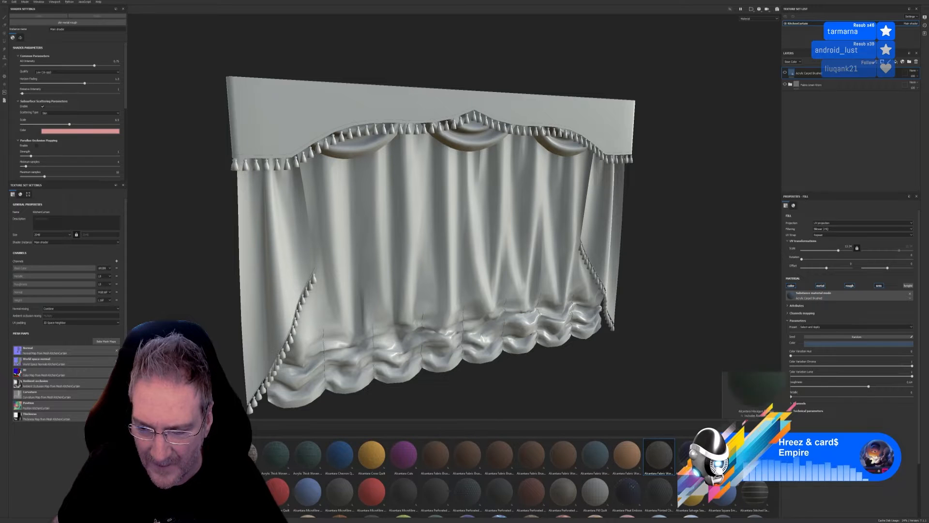
# Step: Try the dark green Alcantara Hexagon Emboss material on the curtain with an increased UV scale, and undo it
pyautogui.moveTo(659, 455); pyautogui.dragTo(499, 262)
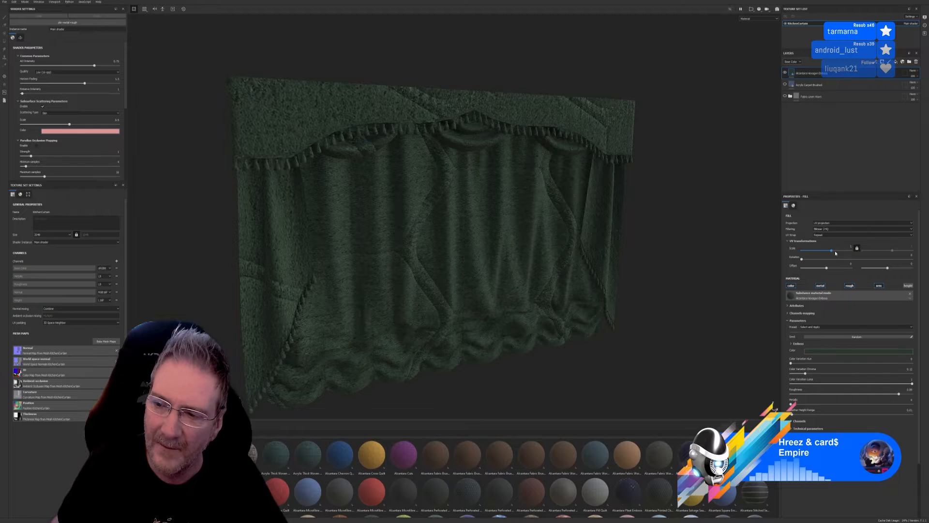
pyautogui.moveTo(832, 251); pyautogui.dragTo(836, 252)
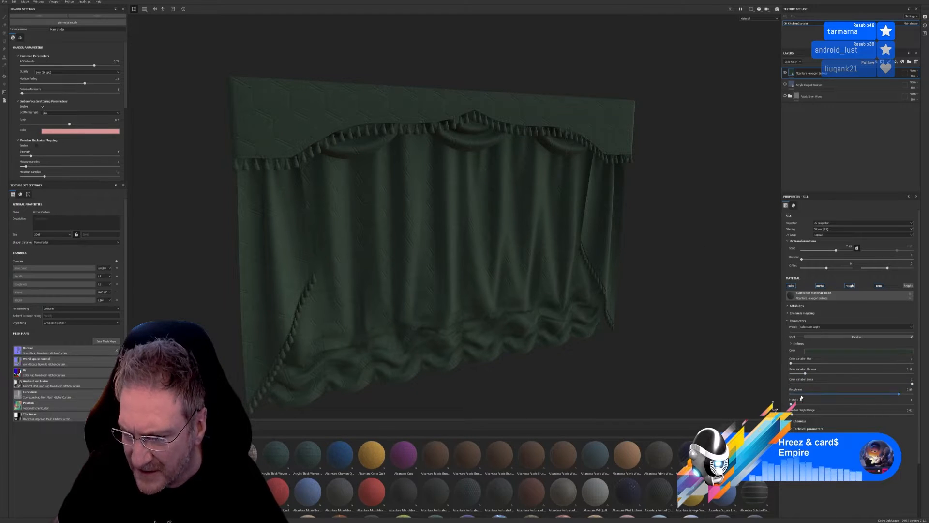
pyautogui.hotkey('ctrl', 'z')
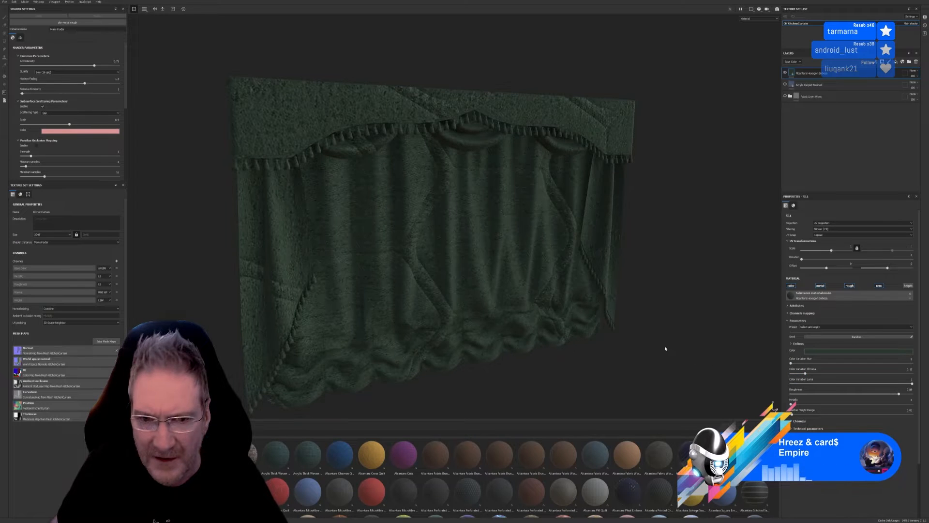
pyautogui.hotkey('ctrl', 'z')
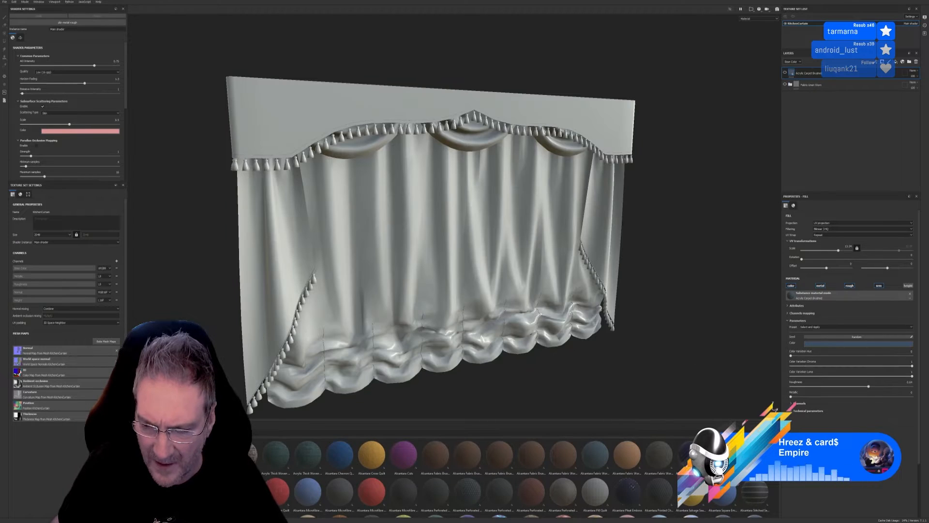
# Step: Try the teal Alcantara Honeycomb Quilt and the green Alcantara Line Emboss materials on the curtain, removing each one after checking it
pyautogui.moveTo(675, 391); pyautogui.dragTo(483, 256)
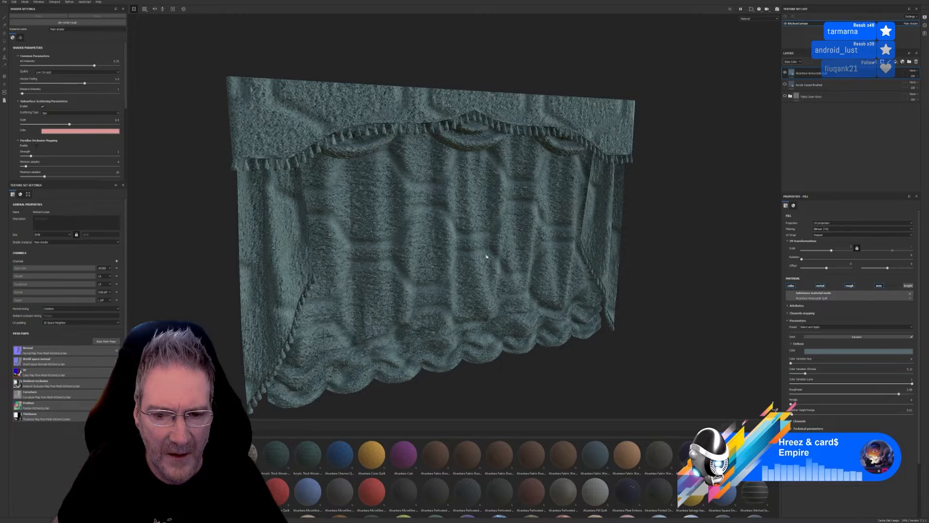
pyautogui.moveTo(831, 249); pyautogui.dragTo(831, 254)
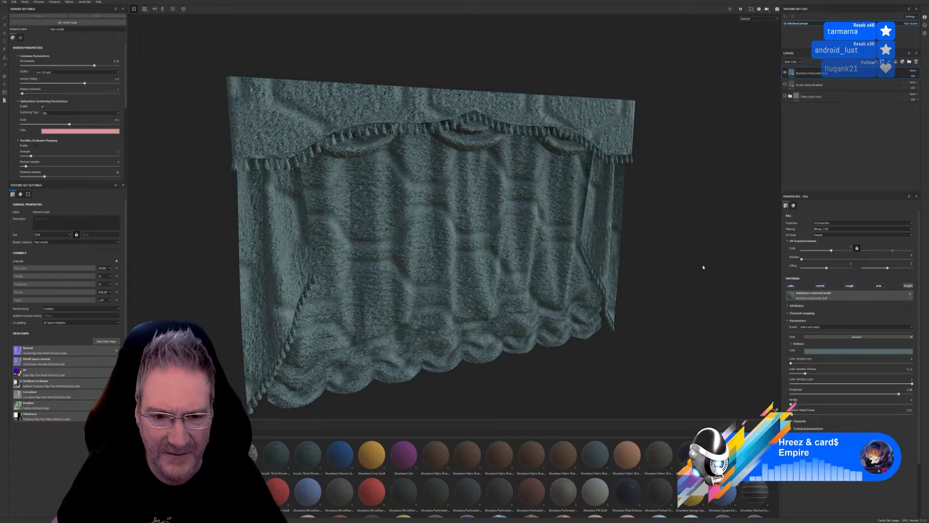
pyautogui.press('Delete')
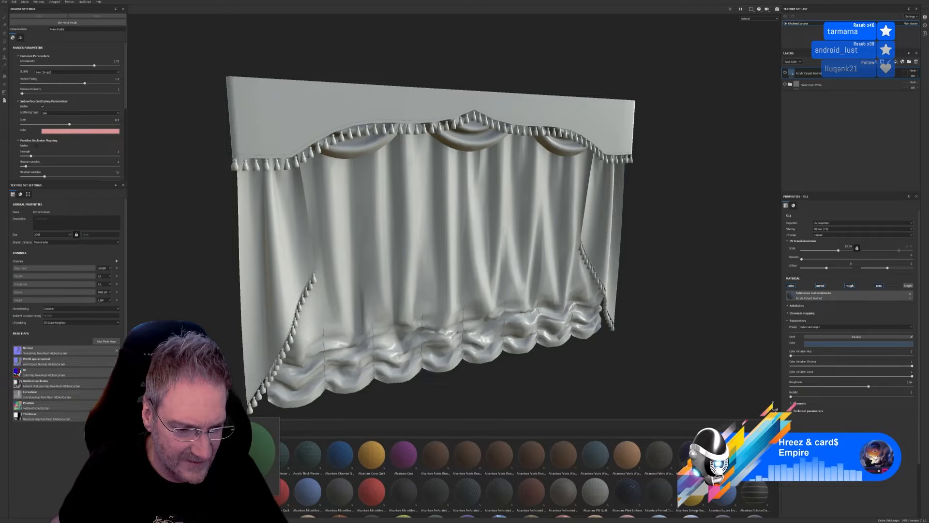
pyautogui.moveTo(275, 455); pyautogui.dragTo(343, 279)
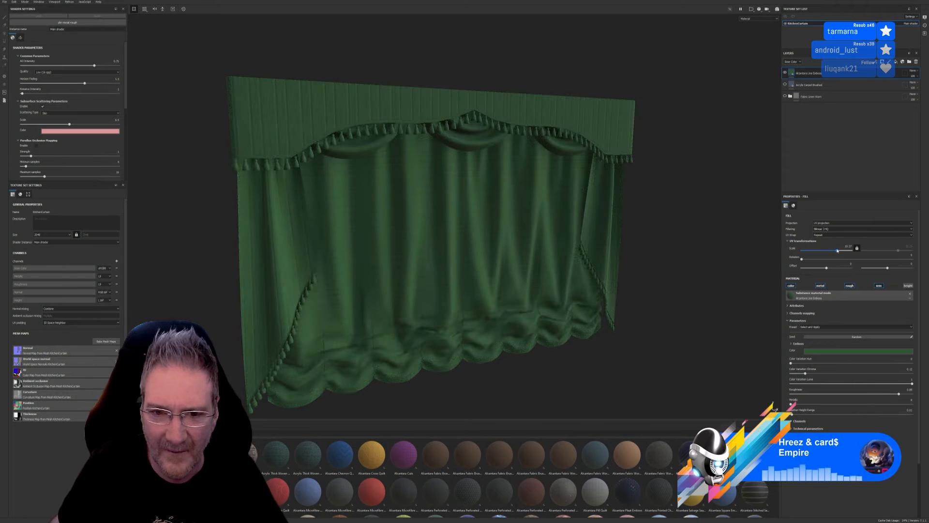
pyautogui.hotkey('ctrl', 'z')
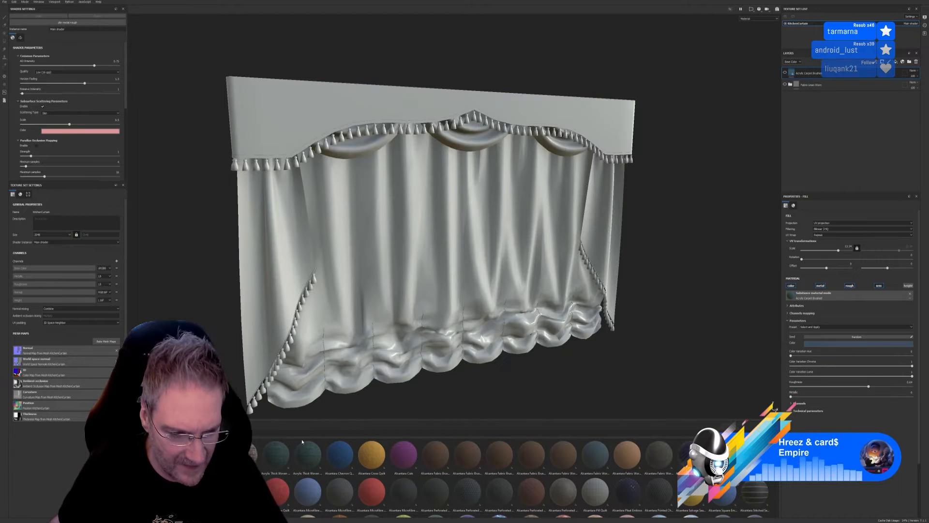
# Step: Apply the blue embossed Alcantara material to the curtain and raise its UV scale for a finer weave
pyautogui.moveTo(410, 285); pyautogui.dragTo(415, 272)
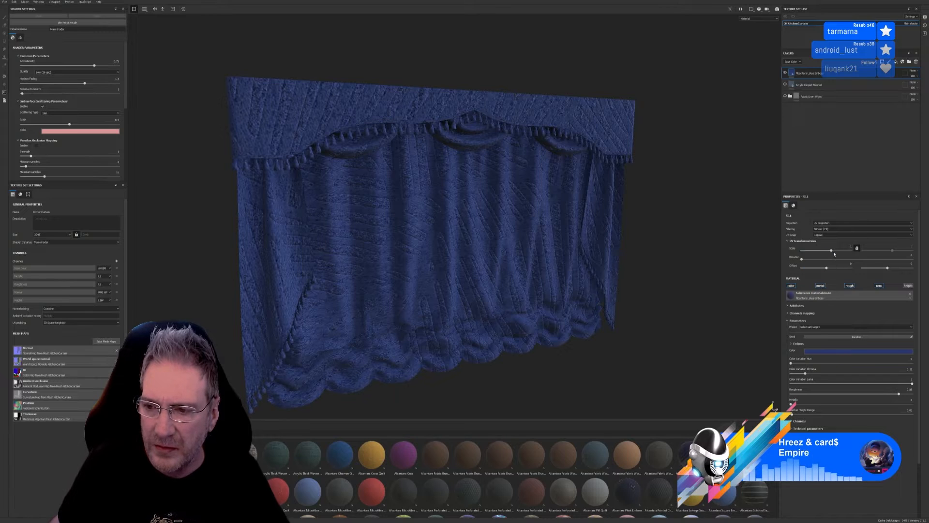
pyautogui.moveTo(831, 251); pyautogui.dragTo(833, 251)
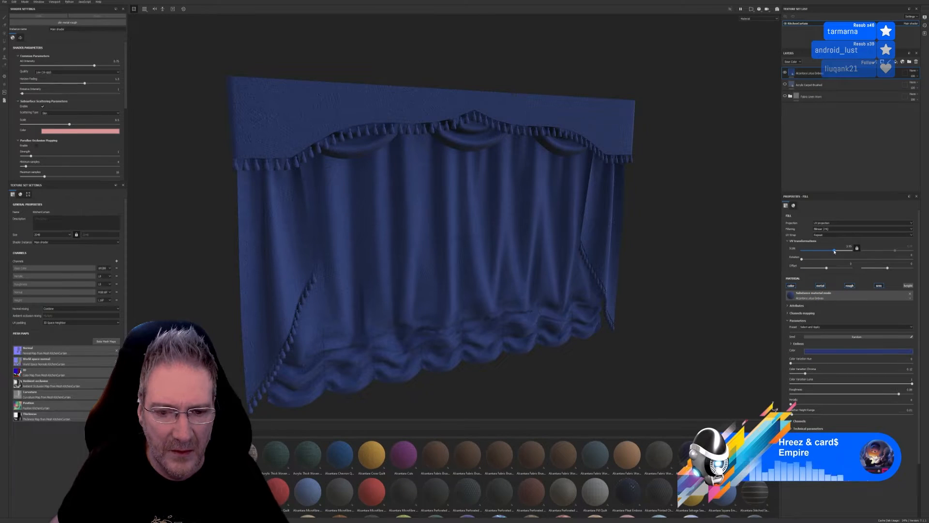
pyautogui.scroll(5, 271, 220)
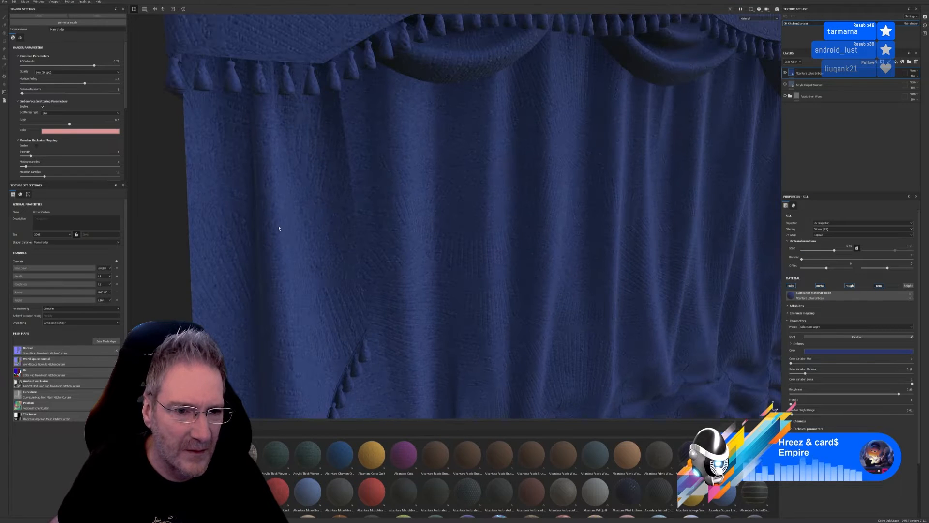
pyautogui.scroll(-5, 284, 230)
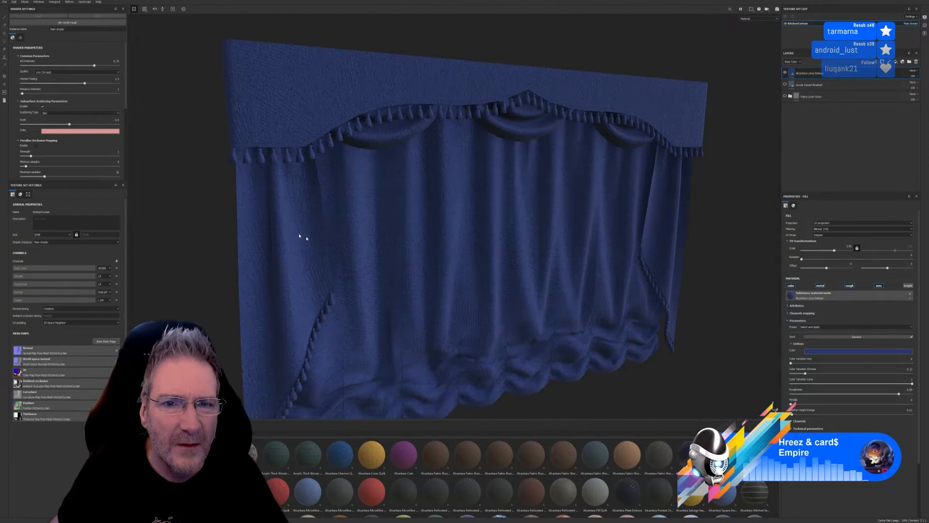
# Step: Examine the blue embossed fabric on the valance, tassels and drapes from close up and from several angles
pyautogui.keyDown('alt'); pyautogui.moveTo(465, 285); pyautogui.dragTo(473, 315); pyautogui.keyUp('alt')
pyautogui.keyDown('alt'); pyautogui.moveTo(259, 145); pyautogui.dragTo(242, 161); pyautogui.keyUp('alt')
pyautogui.keyDown('alt'); pyautogui.moveTo(345, 191); pyautogui.dragTo(203, 197); pyautogui.keyUp('alt')
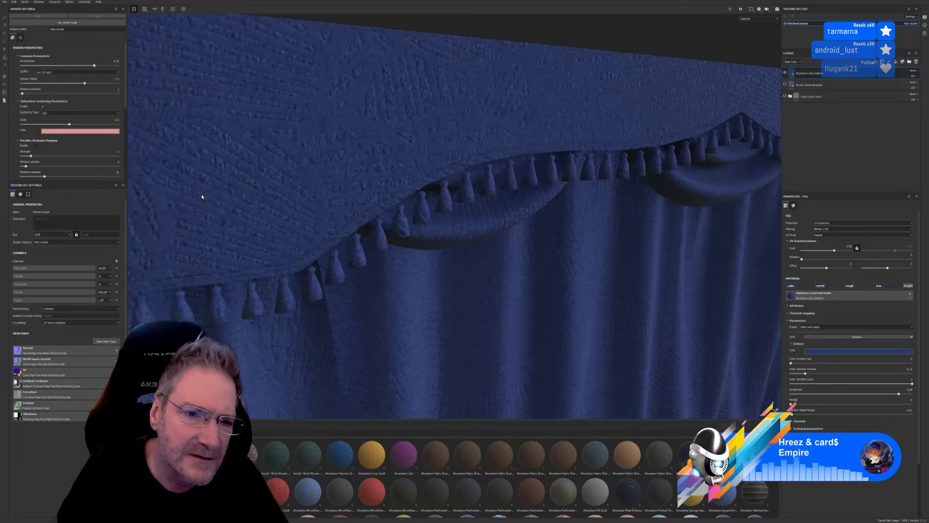
pyautogui.keyDown('alt'); pyautogui.moveTo(231, 198); pyautogui.dragTo(527, 193, button='right'); pyautogui.keyUp('alt')
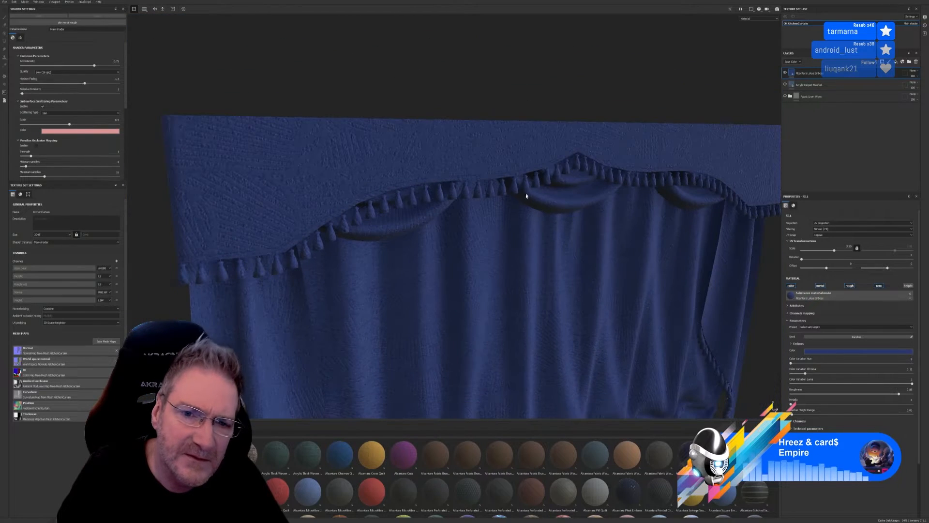
pyautogui.keyDown('alt'); pyautogui.moveTo(421, 272); pyautogui.dragTo(445, 242); pyautogui.keyUp('alt')
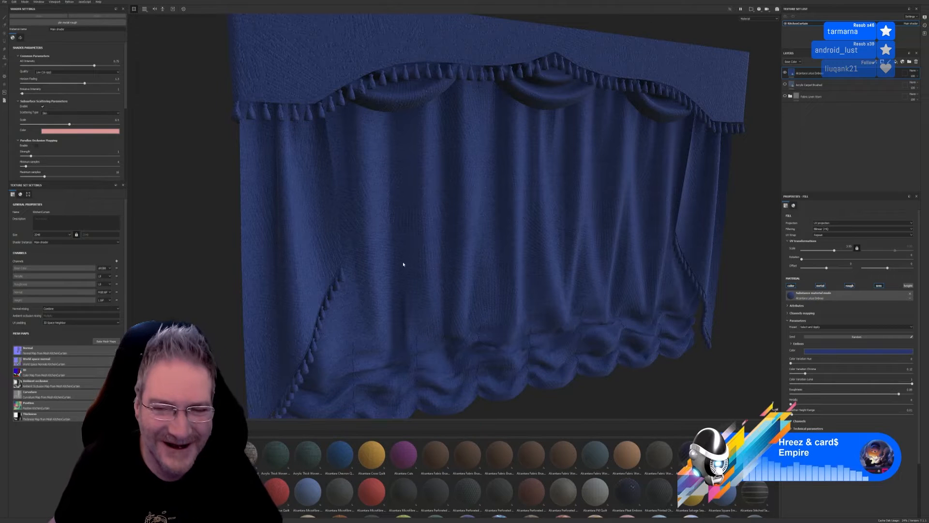
pyautogui.keyDown('alt'); pyautogui.moveTo(498, 269); pyautogui.dragTo(400, 239); pyautogui.keyUp('alt')
pyautogui.keyDown('alt'); pyautogui.moveTo(400, 239); pyautogui.dragTo(330, 264, button='right'); pyautogui.keyUp('alt')
pyautogui.keyDown('alt'); pyautogui.moveTo(330, 263); pyautogui.dragTo(422, 247); pyautogui.keyUp('alt')
pyautogui.keyDown('alt'); pyautogui.moveTo(483, 246); pyautogui.dragTo(360, 249); pyautogui.keyUp('alt')
pyautogui.keyDown('alt'); pyautogui.moveTo(360, 248); pyautogui.dragTo(513, 244, button='right'); pyautogui.keyUp('alt')
pyautogui.keyDown('alt'); pyautogui.moveTo(514, 243); pyautogui.dragTo(429, 257); pyautogui.keyUp('alt')
pyautogui.keyDown('alt'); pyautogui.moveTo(533, 236); pyautogui.dragTo(698, 154); pyautogui.keyUp('alt')
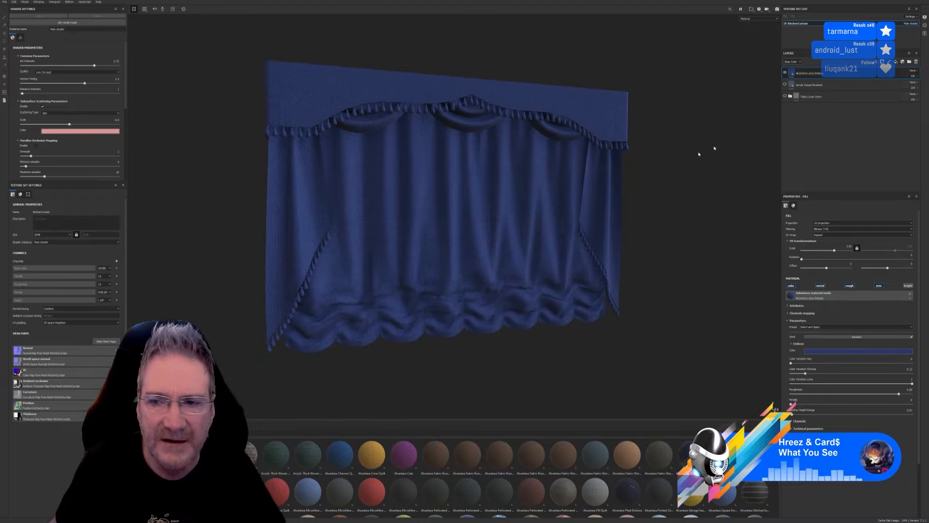
# Step: Hide the blue embossed layer, apply the red Alcantara quilt material to the curtain and raise its UV scale for a finer pattern
pyautogui.click(784, 73)
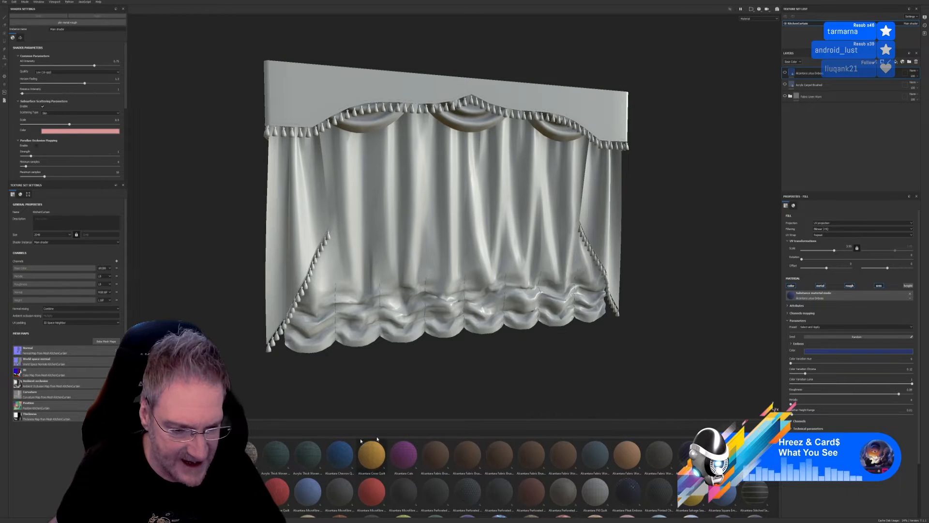
pyautogui.moveTo(279, 492); pyautogui.dragTo(426, 261)
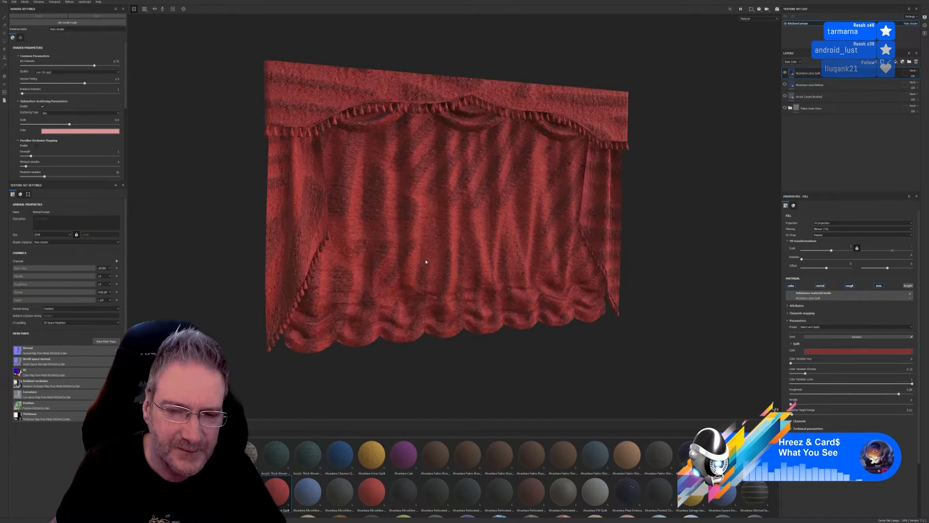
pyautogui.moveTo(831, 249); pyautogui.dragTo(838, 252)
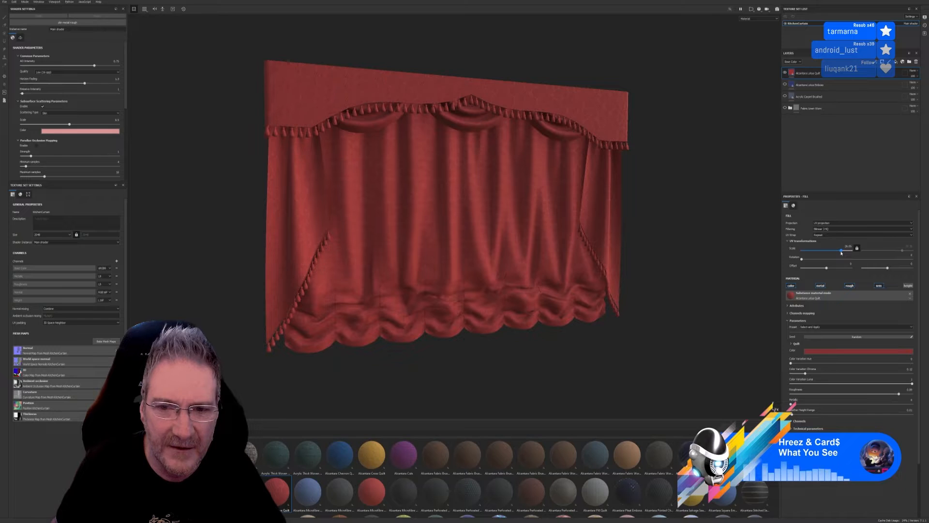
# Step: Examine the red quilted fabric on the valance and drapes from close up and from several angles
pyautogui.keyDown('alt'); pyautogui.moveTo(484, 233); pyautogui.dragTo(407, 176); pyautogui.keyUp('alt')
pyautogui.keyDown('alt'); pyautogui.moveTo(426, 111); pyautogui.dragTo(330, 116, button='right'); pyautogui.keyUp('alt')
pyautogui.keyDown('alt'); pyautogui.moveTo(330, 116); pyautogui.dragTo(368, 157, button='middle'); pyautogui.keyUp('alt')
pyautogui.keyDown('alt'); pyautogui.moveTo(368, 158); pyautogui.dragTo(437, 133); pyautogui.keyUp('alt')
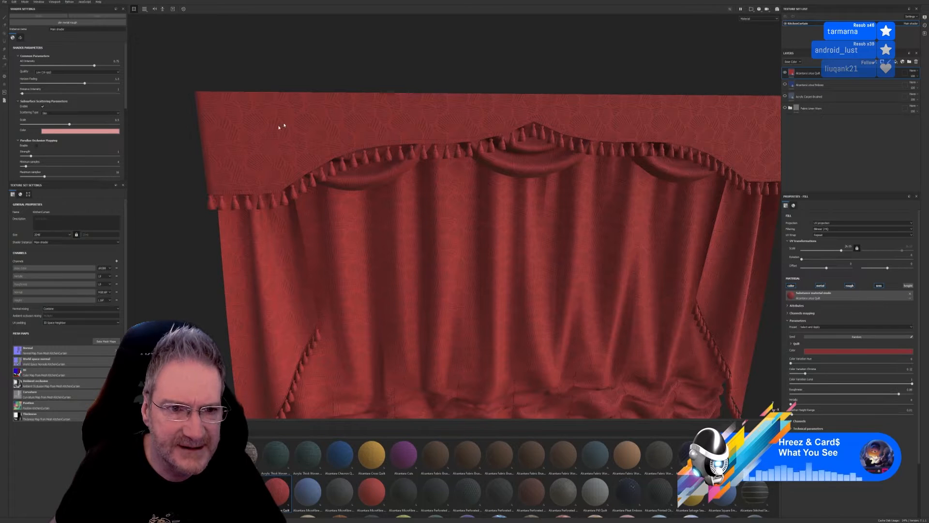
pyautogui.keyDown('alt'); pyautogui.moveTo(439, 213); pyautogui.dragTo(514, 145, button='right'); pyautogui.keyUp('alt')
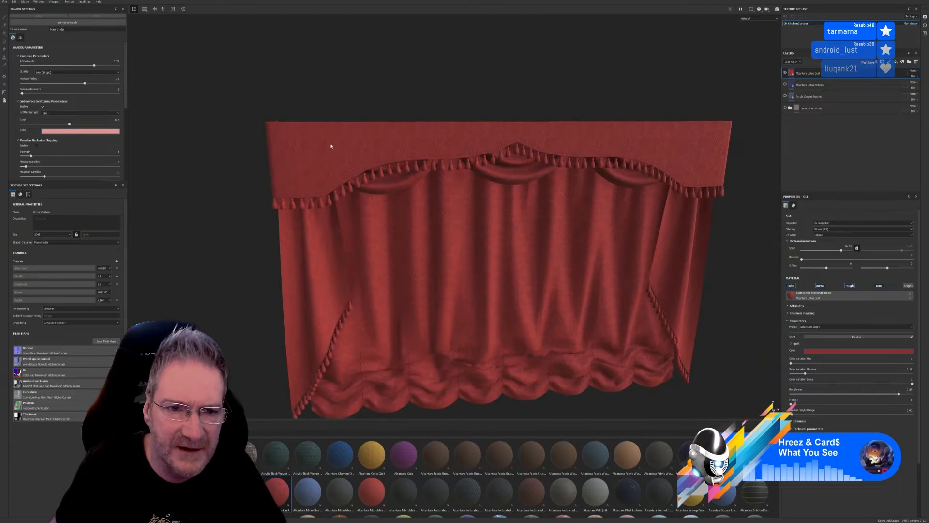
pyautogui.keyDown('alt'); pyautogui.moveTo(629, 143); pyautogui.dragTo(525, 240); pyautogui.keyUp('alt')
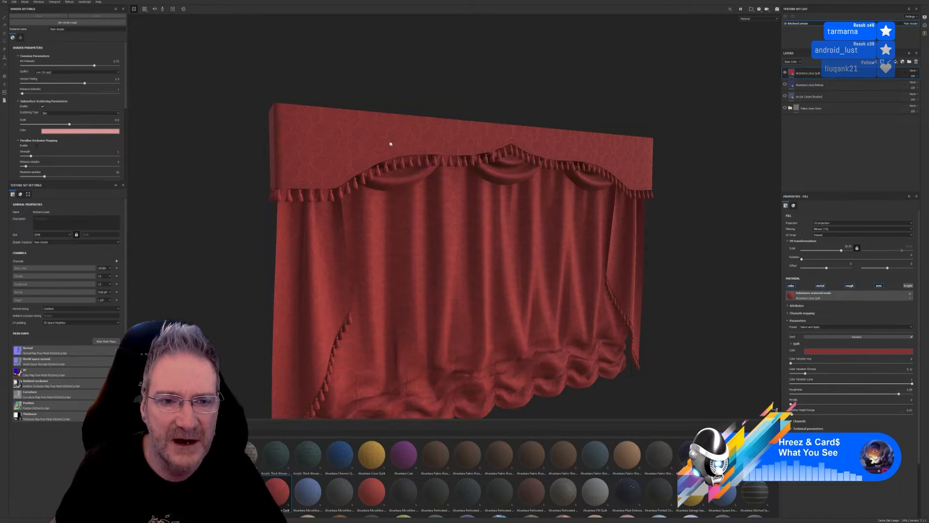
pyautogui.keyDown('alt'); pyautogui.moveTo(530, 199); pyautogui.dragTo(485, 206); pyautogui.keyUp('alt')
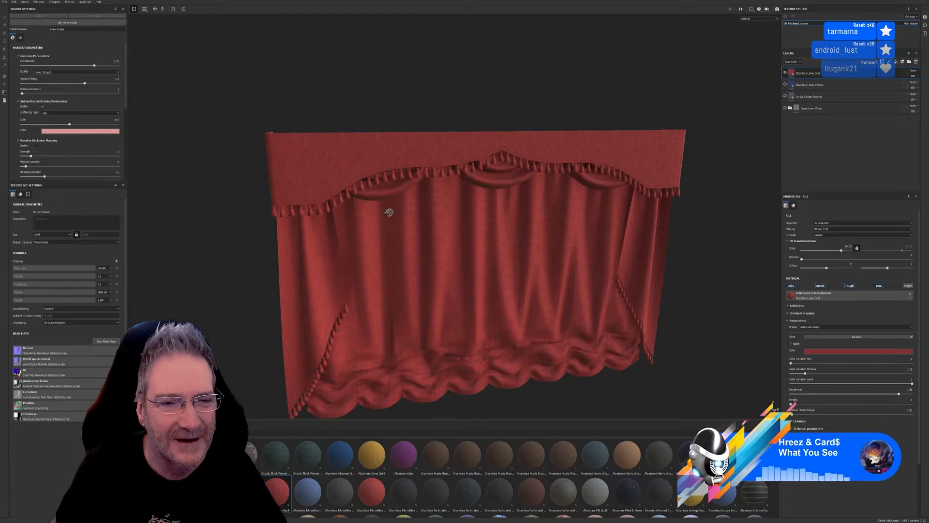
pyautogui.keyDown('alt'); pyautogui.moveTo(389, 212); pyautogui.dragTo(320, 158); pyautogui.keyUp('alt')
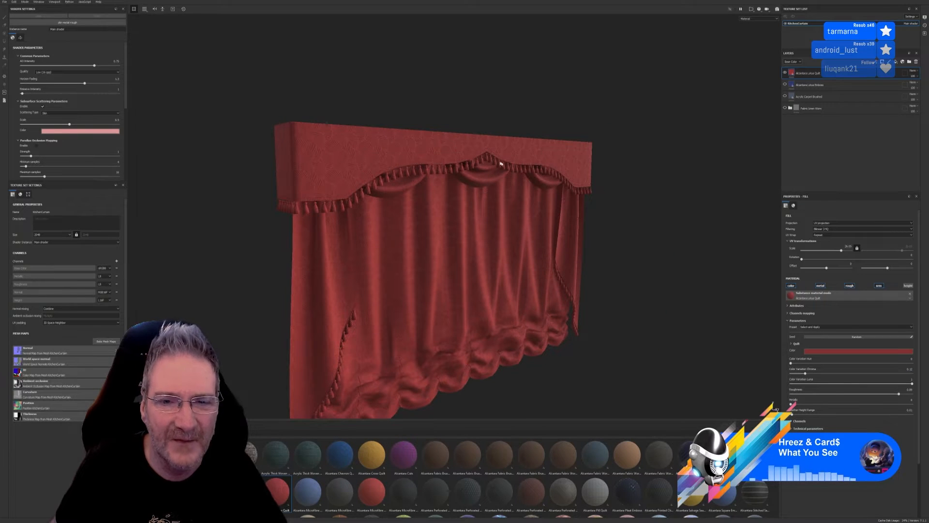
# Step: Duplicate the red Alcantara quilt layer and darken the copy's red colour slightly
pyautogui.rightClick(819, 74)
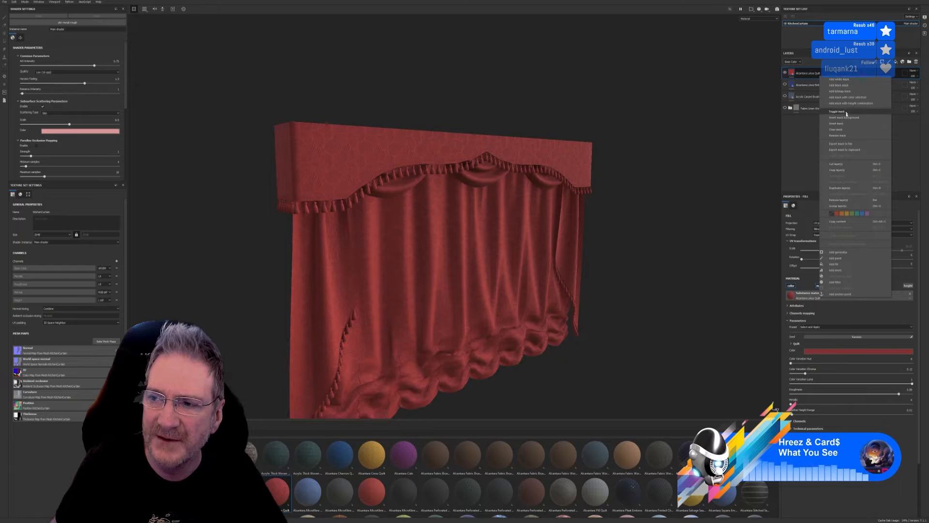
pyautogui.click(811, 139)
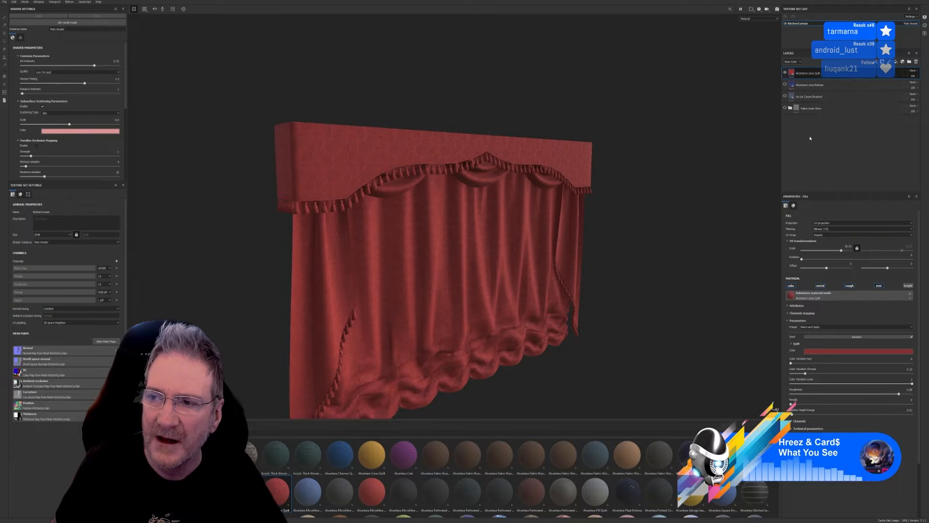
pyautogui.rightClick(792, 75)
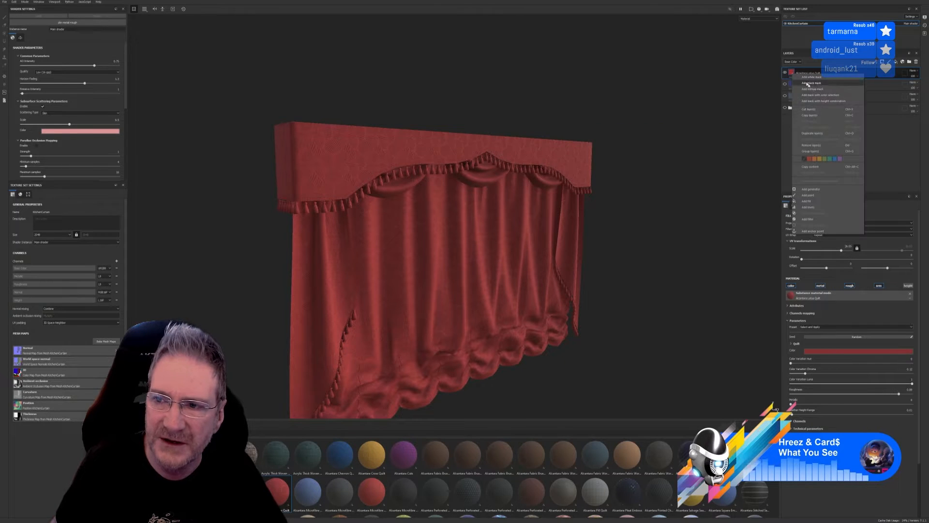
pyautogui.click(817, 134)
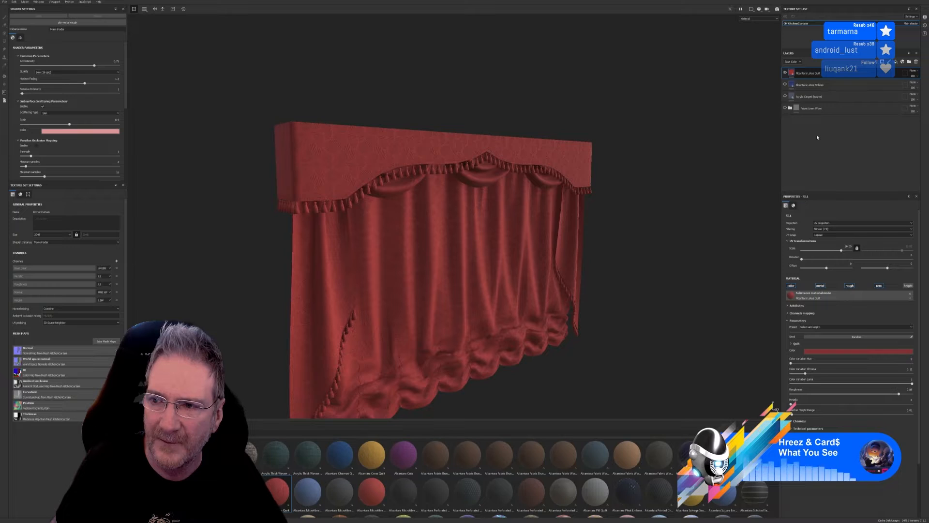
pyautogui.click(849, 352)
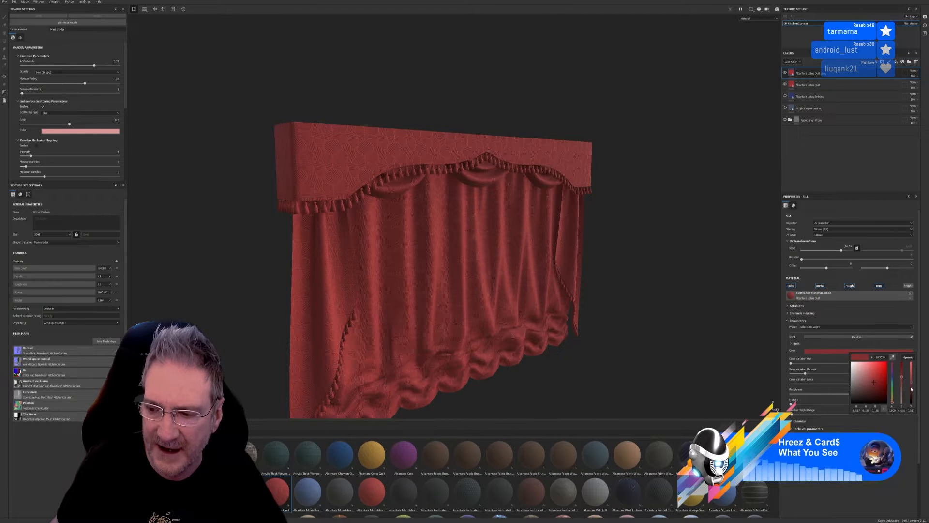
pyautogui.moveTo(910, 387); pyautogui.dragTo(910, 389)
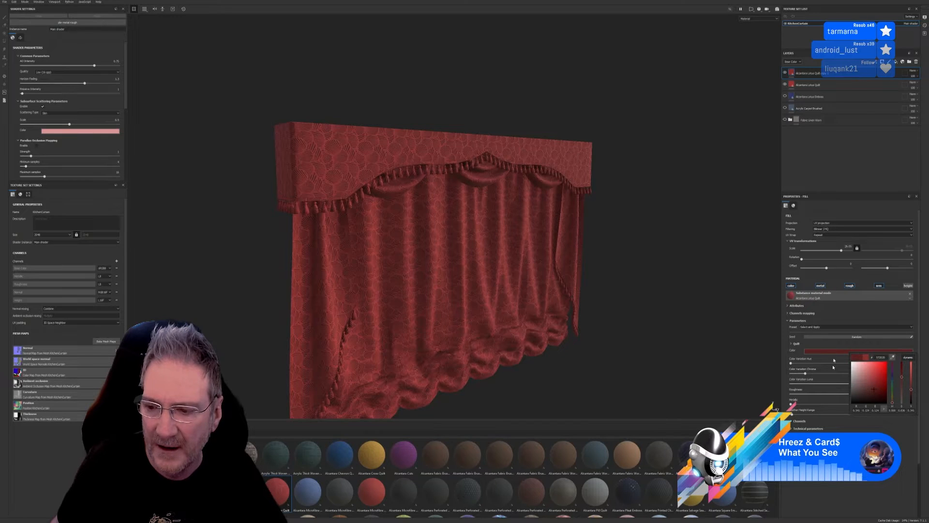
# Step: Group the two red quilt layers into a folder and name it CurtainHeader
pyautogui.keyDown('shift'); pyautogui.click(818, 87); pyautogui.keyUp('shift')
pyautogui.rightClick(818, 88)
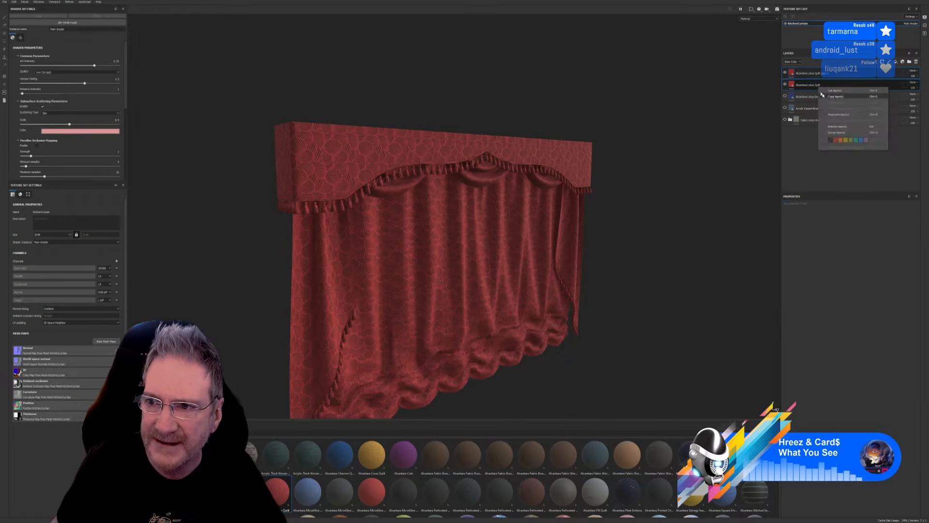
pyautogui.click(841, 133)
pyautogui.doubleClick(806, 73)
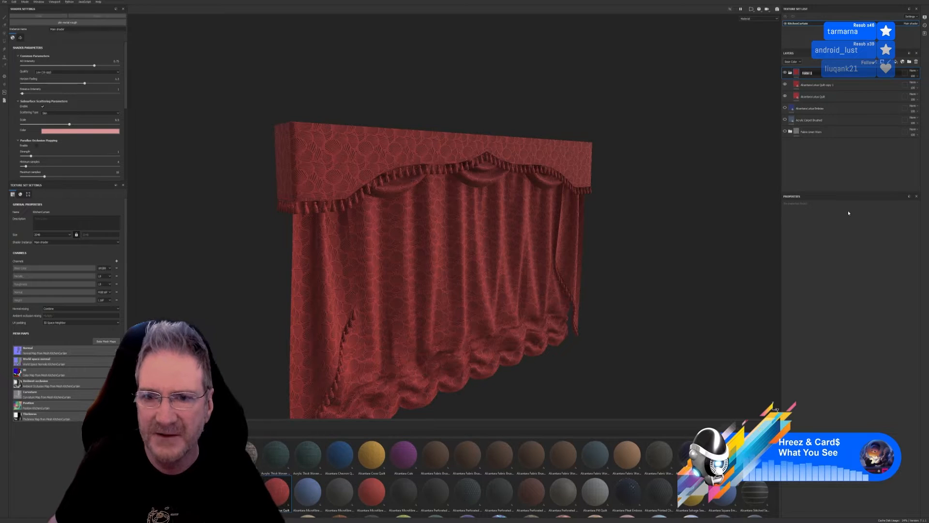
pyautogui.write('Cu')
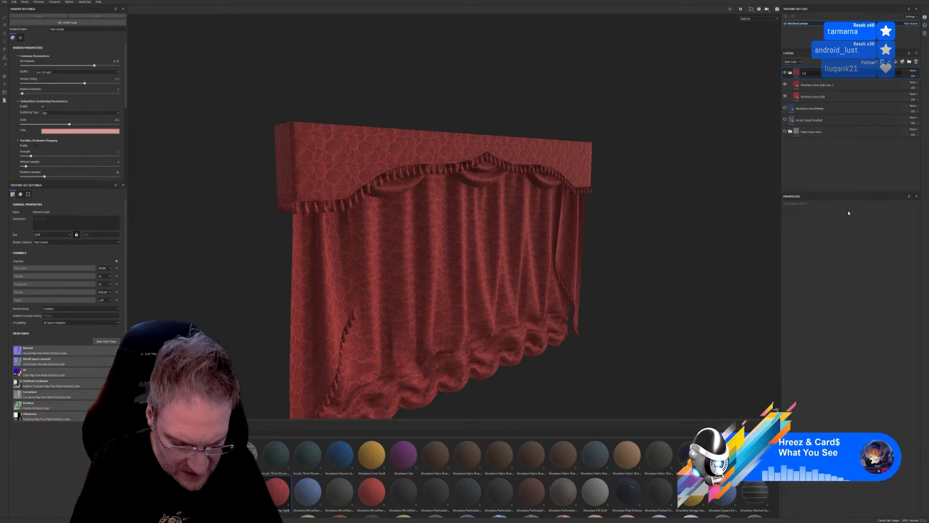
pyautogui.write('rtain')
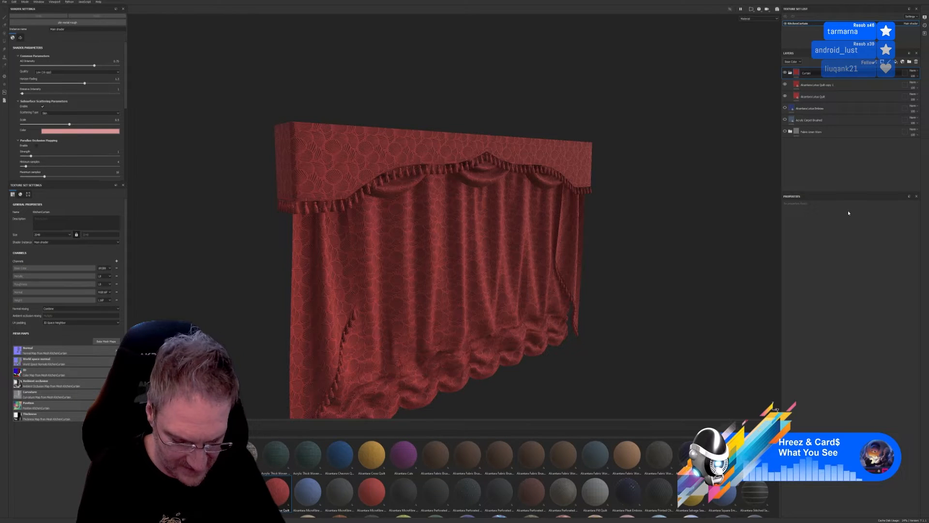
pyautogui.write('Header')
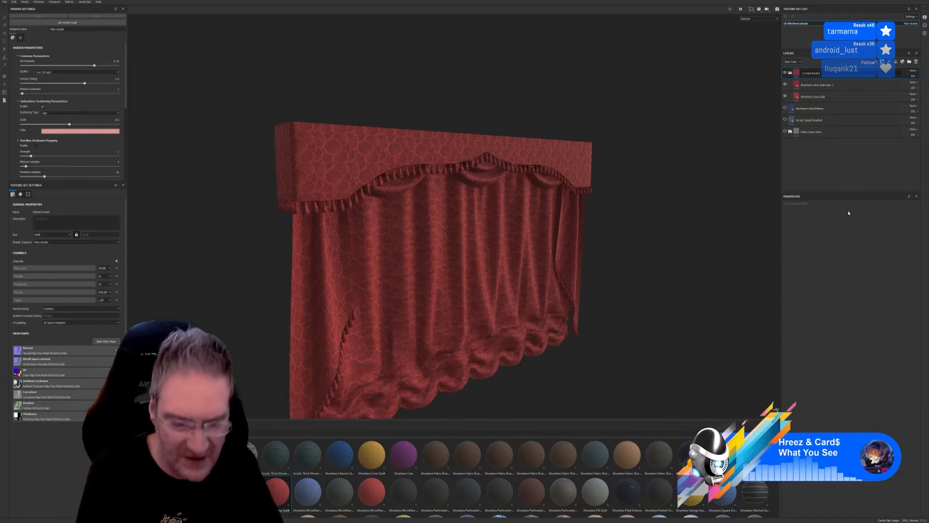
pyautogui.press('Return')
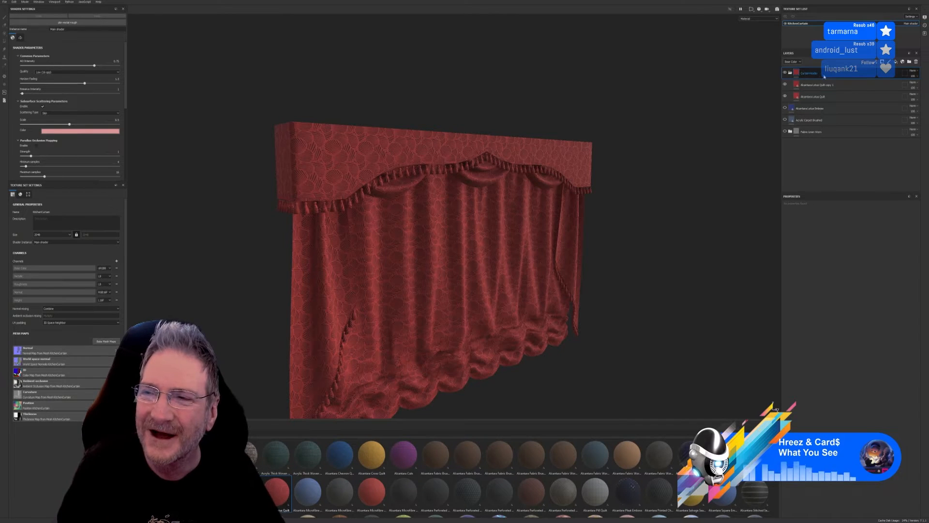
# Step: Mask the CurtainHeader folder with a colour selection, picking the valance's red ID colour
pyautogui.rightClick(824, 76)
pyautogui.click(854, 99)
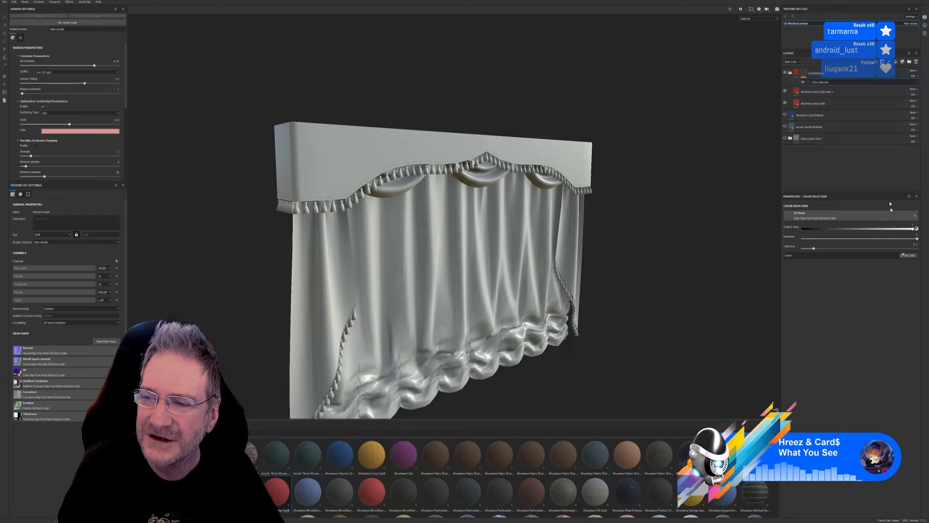
pyautogui.click(898, 255)
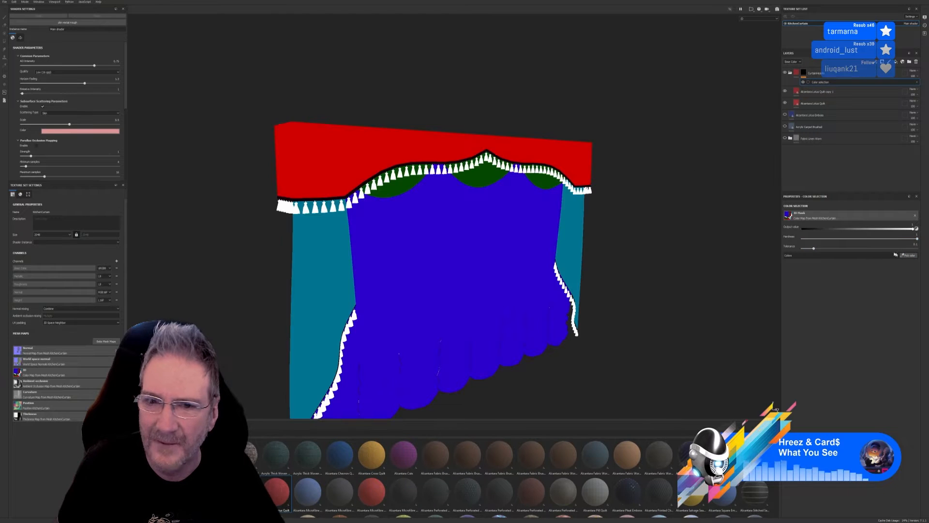
pyautogui.click(552, 147)
pyautogui.press('f')
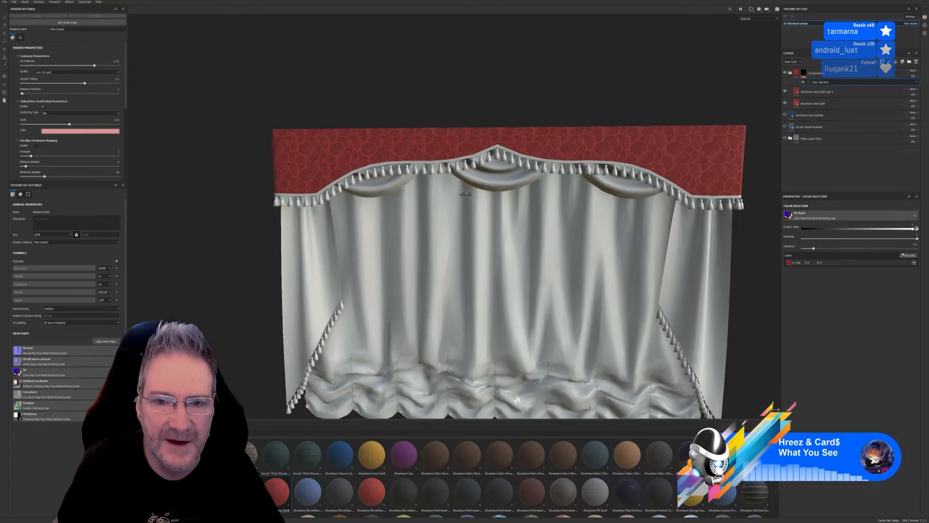
pyautogui.keyDown('alt'); pyautogui.moveTo(464, 194); pyautogui.dragTo(595, 186); pyautogui.keyUp('alt')
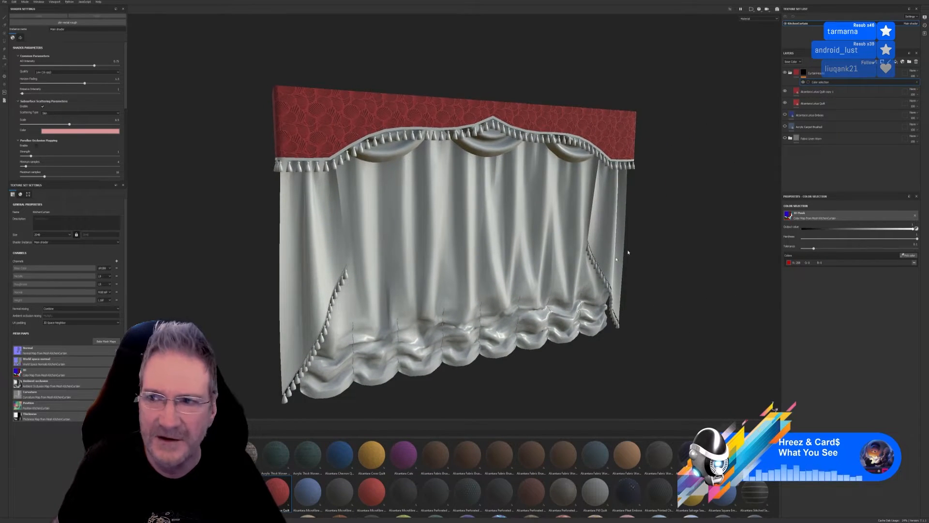
# Step: Collapse the CurtainHeader folder, apply the light blue Alcantara Microfiber material to the curtain and raise its UV scale
pyautogui.click(790, 73)
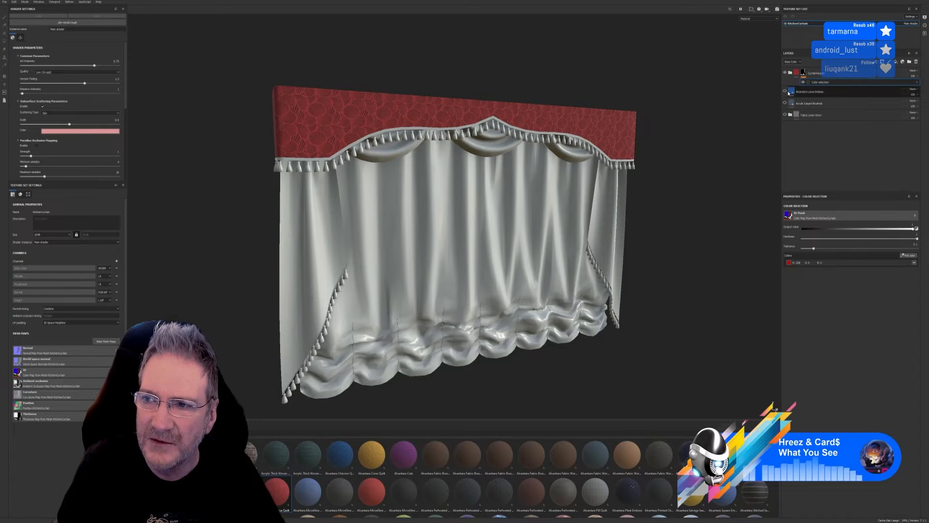
pyautogui.moveTo(308, 491); pyautogui.dragTo(457, 294)
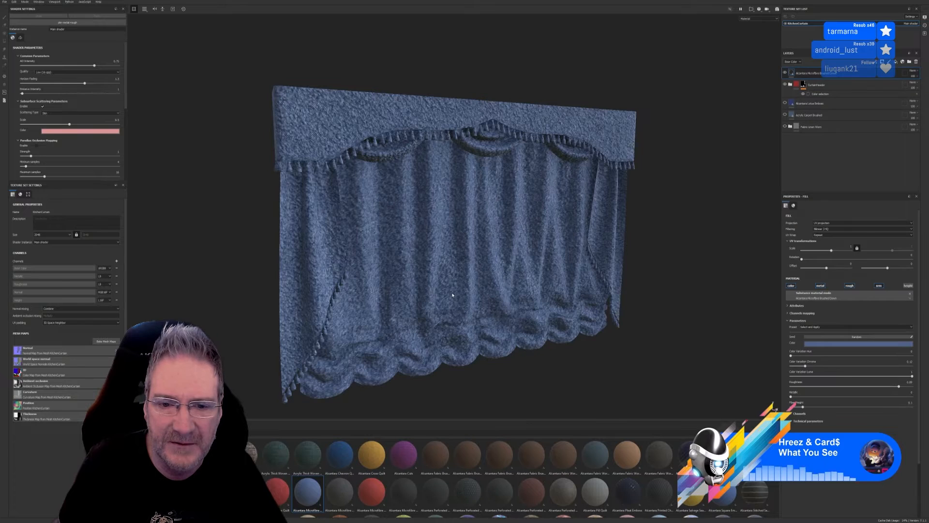
pyautogui.moveTo(831, 250); pyautogui.dragTo(837, 252)
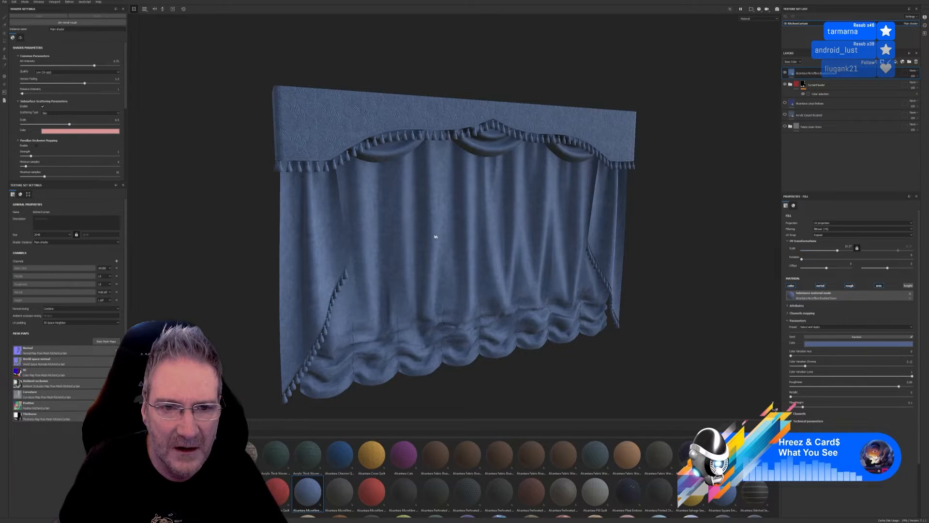
# Step: Examine the light blue microfiber fabric on the drapes, tassels and valance from close up and from a distance
pyautogui.keyDown('alt'); pyautogui.moveTo(436, 234); pyautogui.dragTo(394, 234); pyautogui.keyUp('alt')
pyautogui.scroll(3, 394, 234)
pyautogui.keyDown('alt'); pyautogui.moveTo(128, 271); pyautogui.dragTo(576, 300); pyautogui.keyUp('alt')
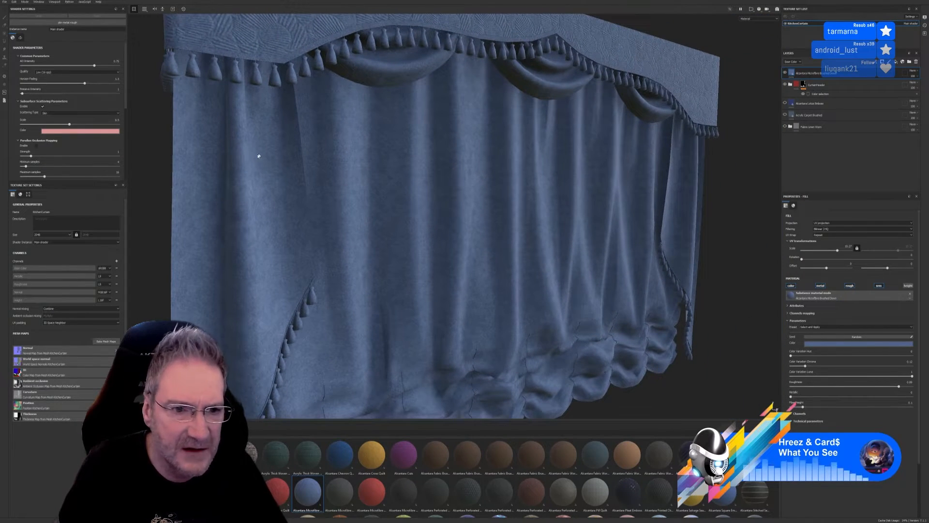
pyautogui.keyDown('alt'); pyautogui.moveTo(420, 220); pyautogui.dragTo(244, 161); pyautogui.keyUp('alt')
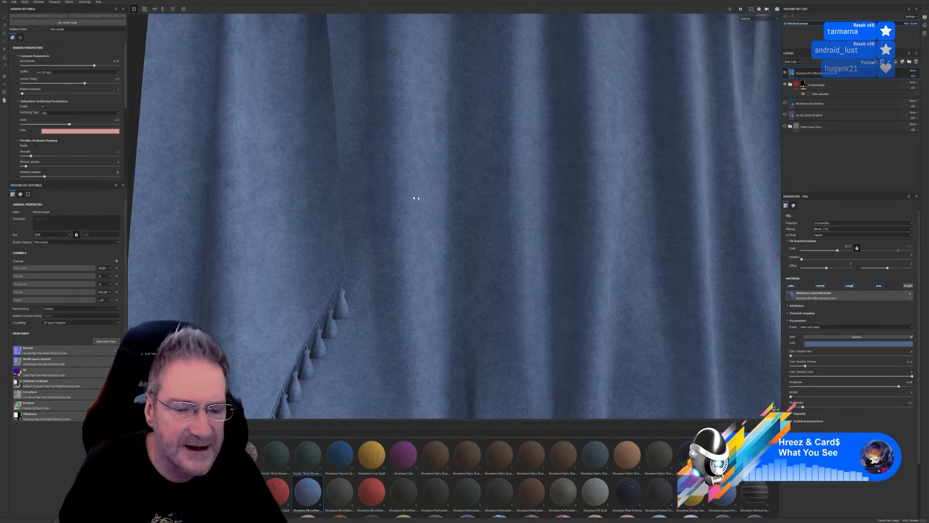
pyautogui.keyDown('alt'); pyautogui.moveTo(414, 198); pyautogui.dragTo(720, 180); pyautogui.keyUp('alt')
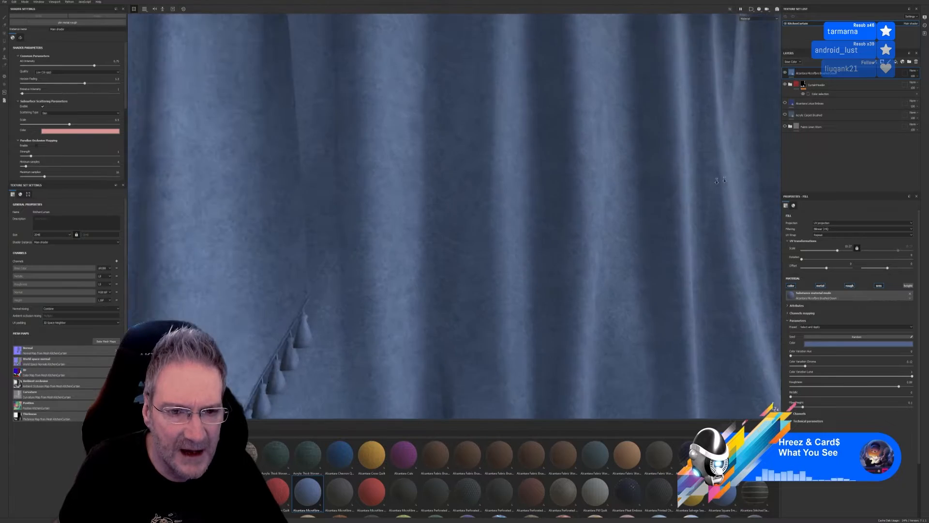
pyautogui.keyDown('alt'); pyautogui.moveTo(720, 180); pyautogui.dragTo(435, 240, button='right'); pyautogui.keyUp('alt')
pyautogui.scroll(-8, 426, 243)
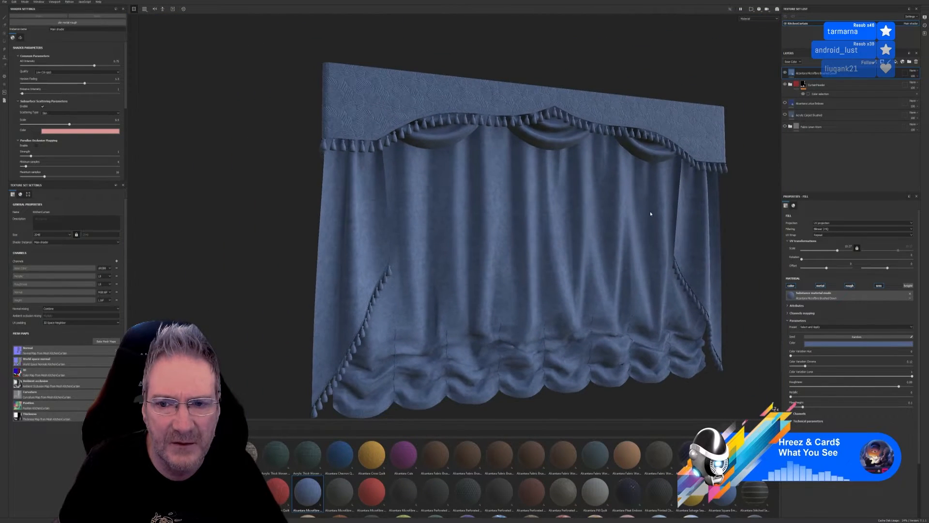
pyautogui.keyDown('alt'); pyautogui.moveTo(651, 214); pyautogui.dragTo(560, 168, button='middle'); pyautogui.keyUp('alt')
pyautogui.keyDown('alt'); pyautogui.moveTo(442, 152); pyautogui.dragTo(419, 163); pyautogui.keyUp('alt')
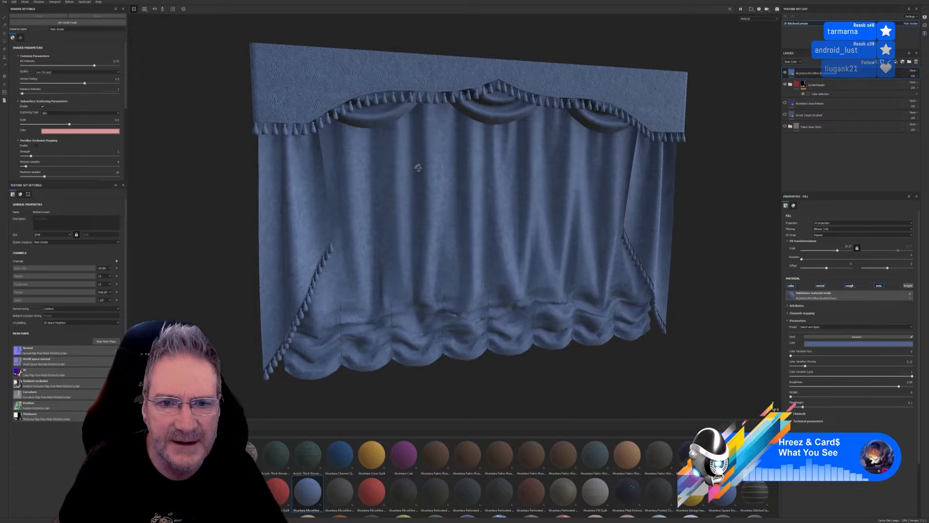
# Step: Duplicate the blue Alcantara Microfiber layer and darken the base colour of the upper copy
pyautogui.rightClick(792, 73)
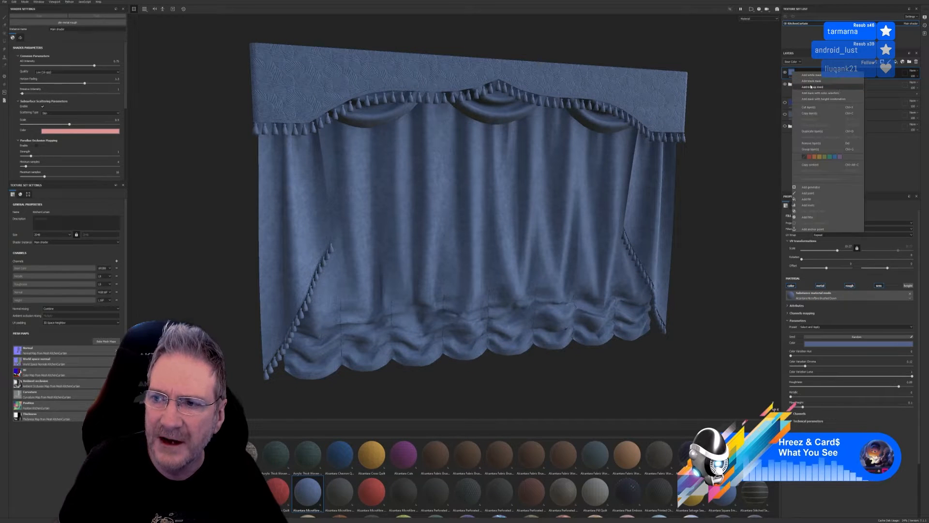
pyautogui.click(814, 131)
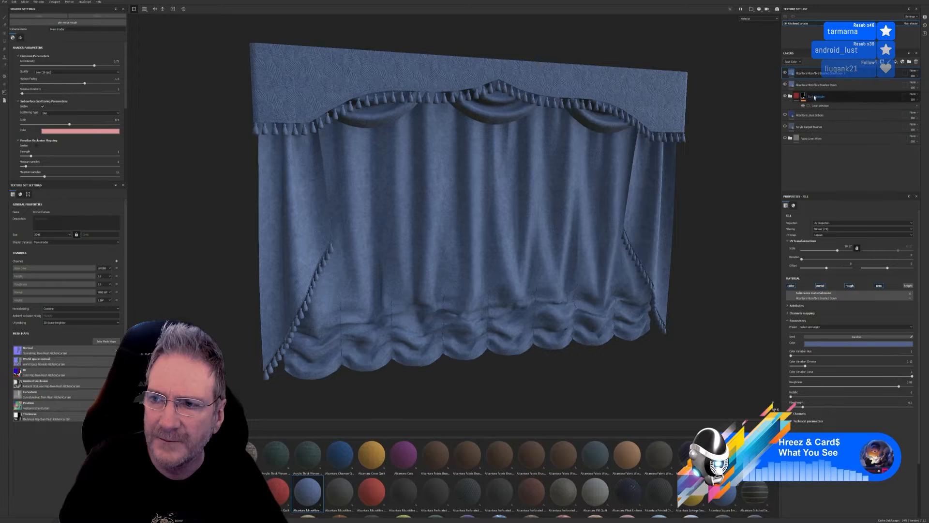
pyautogui.click(857, 344)
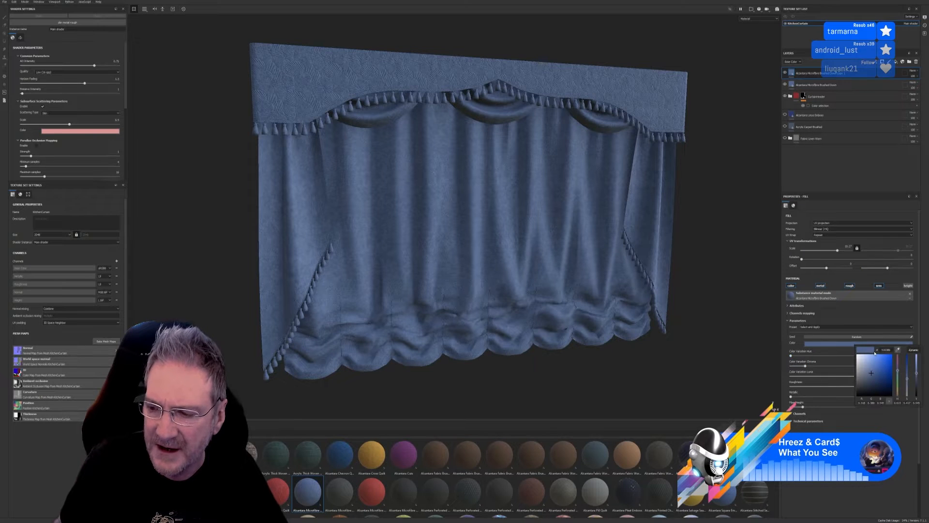
pyautogui.click(916, 381)
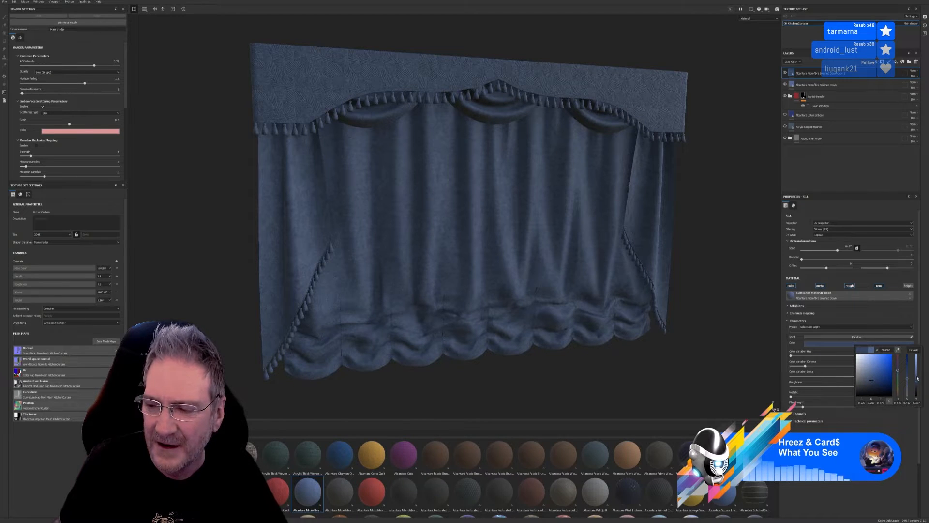
pyautogui.moveTo(916, 380); pyautogui.dragTo(916, 379)
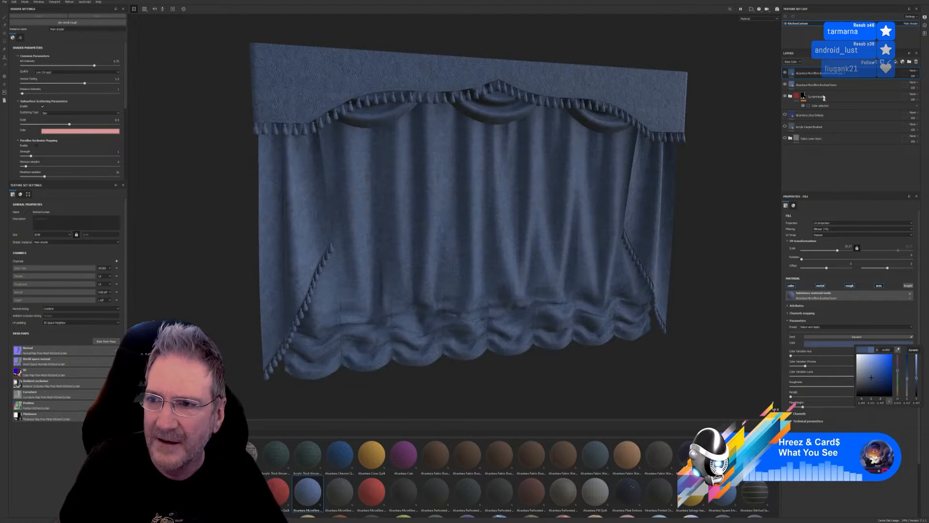
# Step: Group the two blue microfiber layers into a folder and name it CurtainTopFolds
pyautogui.keyDown('ctrl'); pyautogui.click(818, 85); pyautogui.keyUp('ctrl')
pyautogui.rightClick(818, 85)
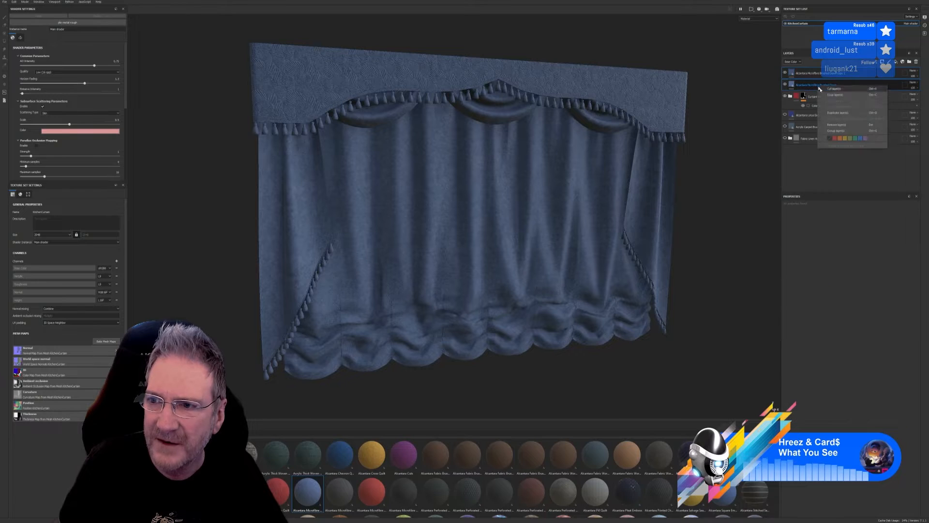
pyautogui.click(840, 132)
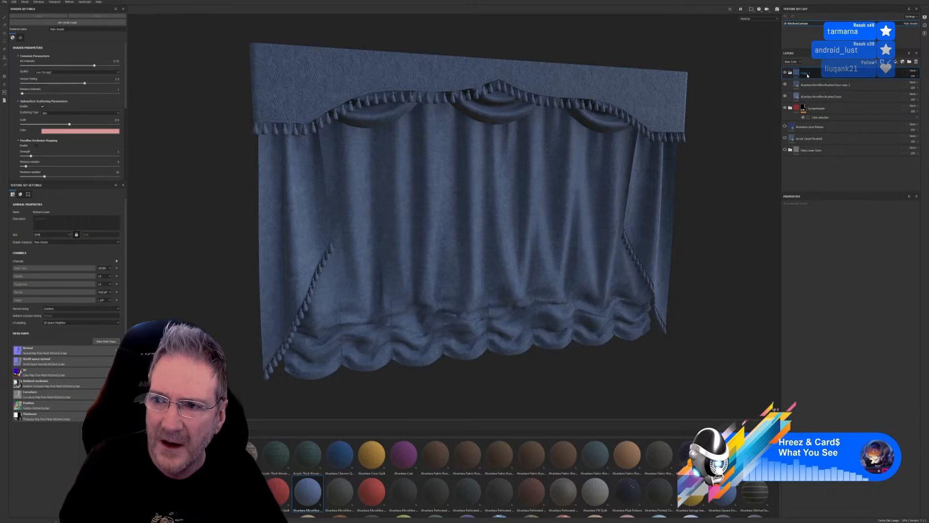
pyautogui.write('C')
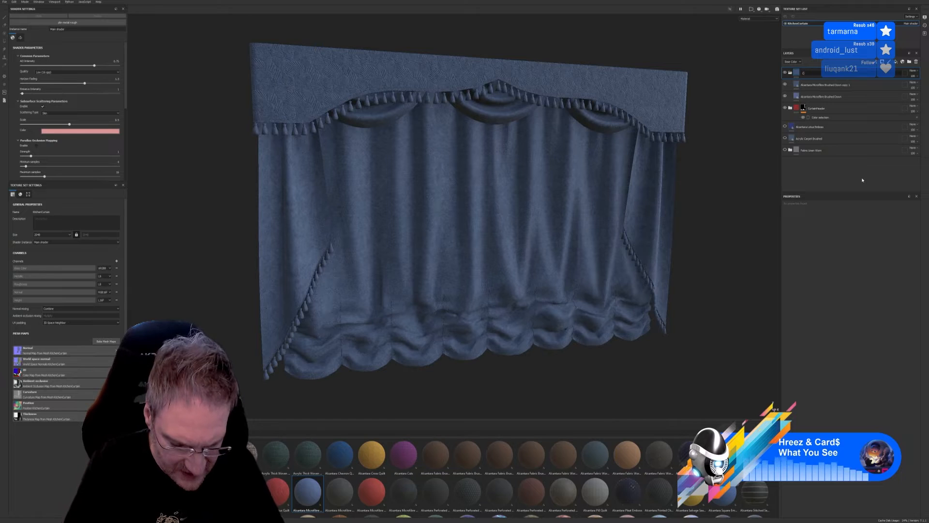
pyautogui.write('urtain')
pyautogui.press('Return')
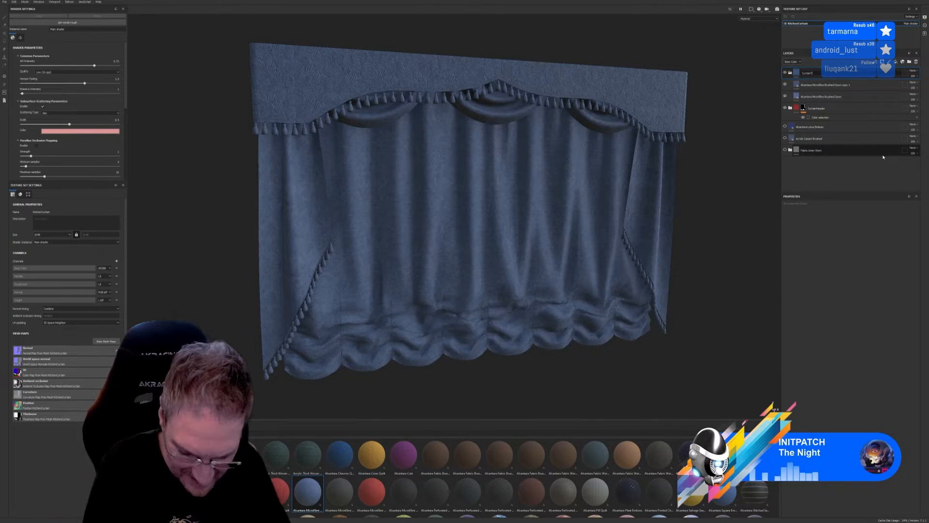
pyautogui.write('opFolds')
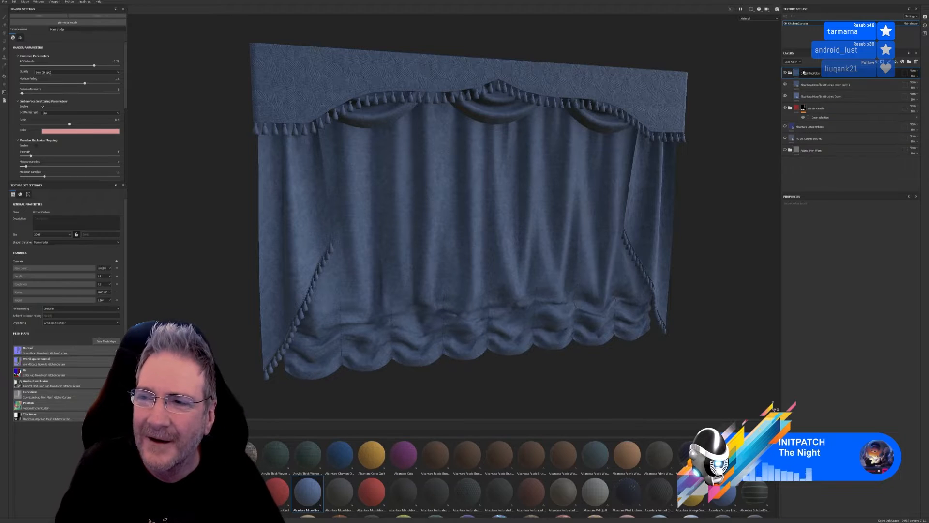
# Step: Collapse the CurtainTopFolds folder and mask it with a colour selection, picking the green ID colour of the swags below the valance
pyautogui.click(790, 72)
pyautogui.rightClick(803, 72)
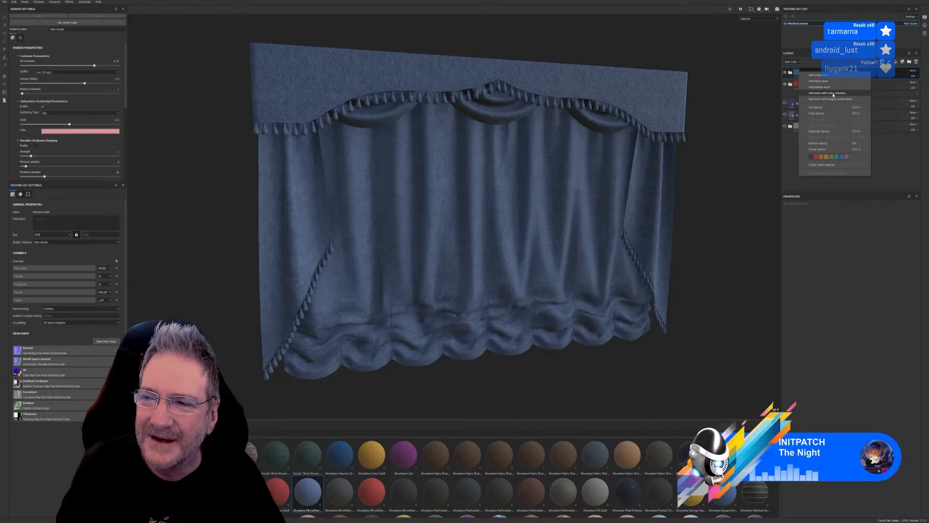
pyautogui.click(833, 95)
pyautogui.click(908, 255)
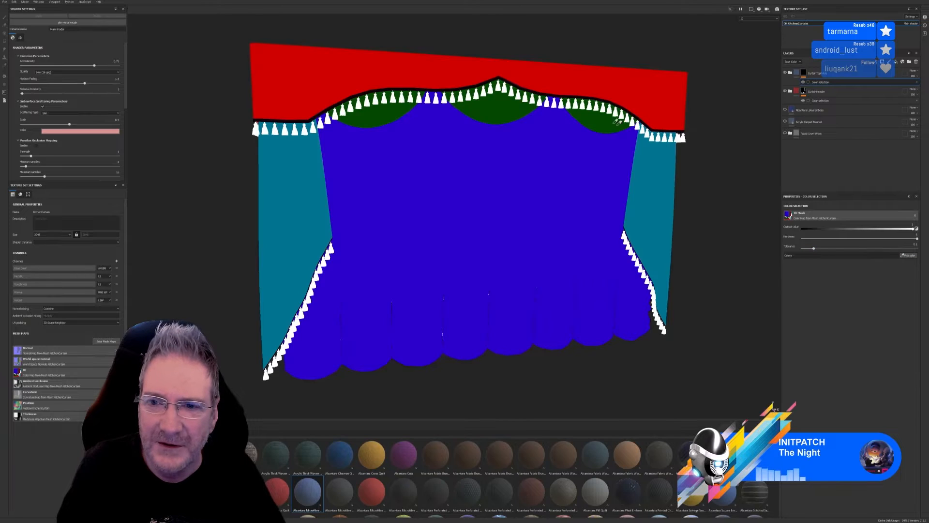
pyautogui.click(615, 123)
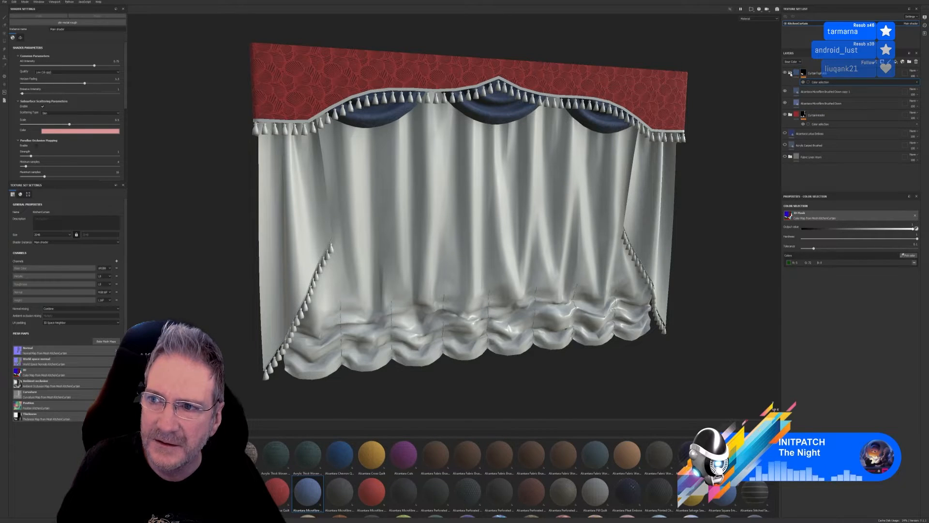
# Step: Duplicate the masked CurtainTopFolds folder and rename the copy CurtainSides
pyautogui.click(828, 73)
pyautogui.rightClick(829, 74)
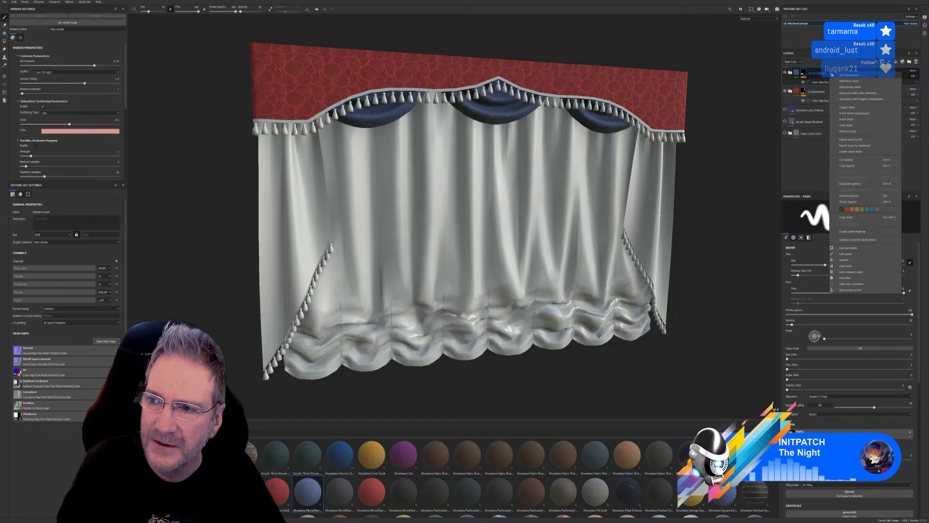
pyautogui.click(860, 187)
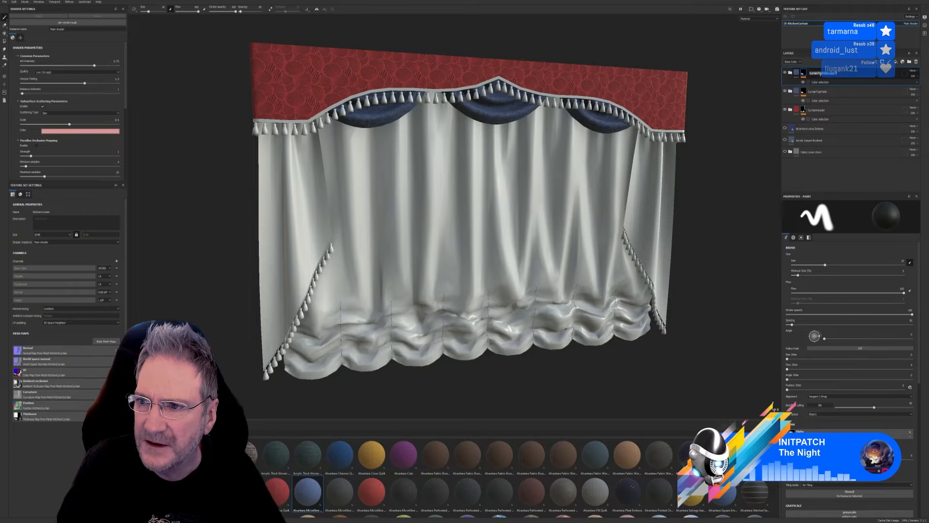
pyautogui.moveTo(819, 74); pyautogui.dragTo(847, 74)
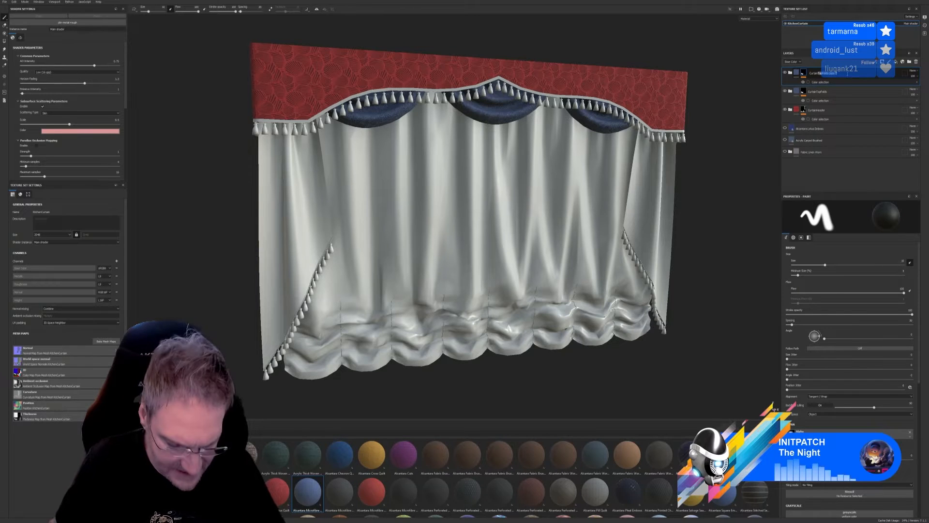
pyautogui.write('Sides')
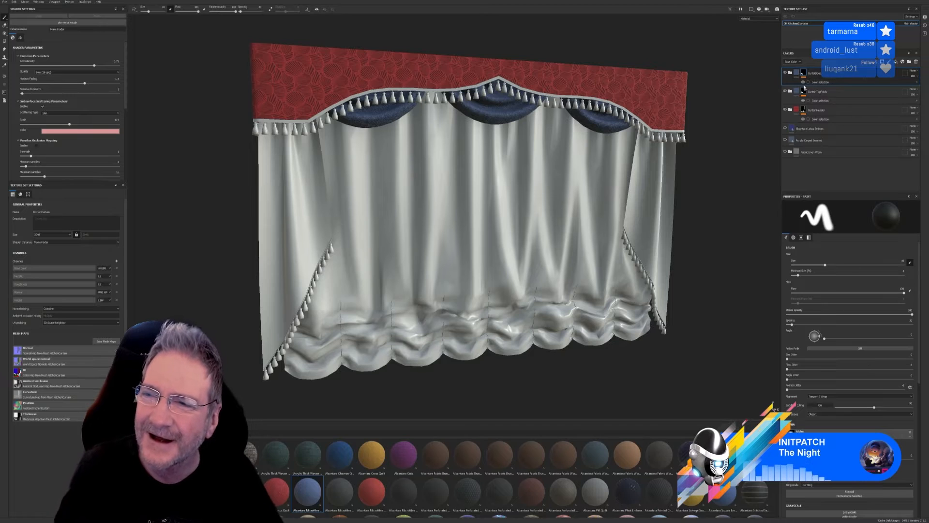
# Step: Change the CurtainSides folder's colour selection mask to the teal ID colour of the side drapes
pyautogui.click(790, 74)
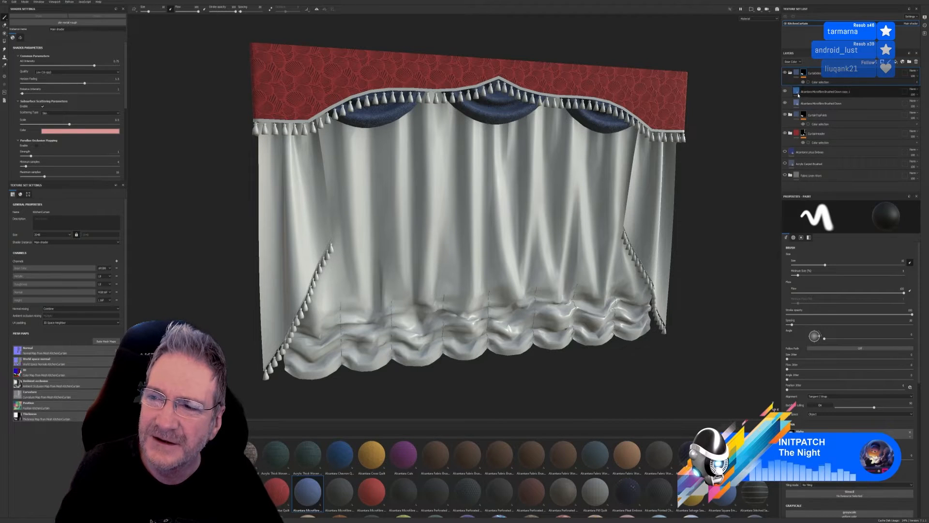
pyautogui.click(846, 81)
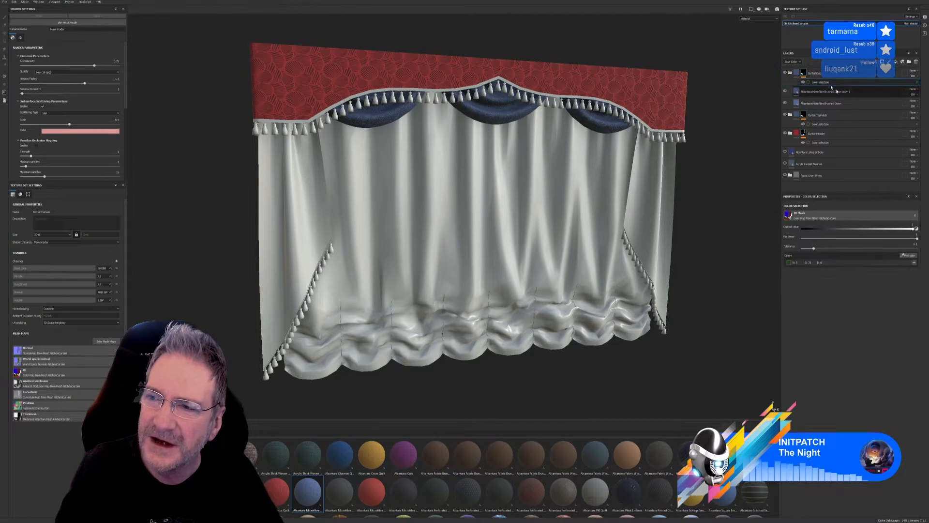
pyautogui.click(908, 255)
pyautogui.click(666, 174)
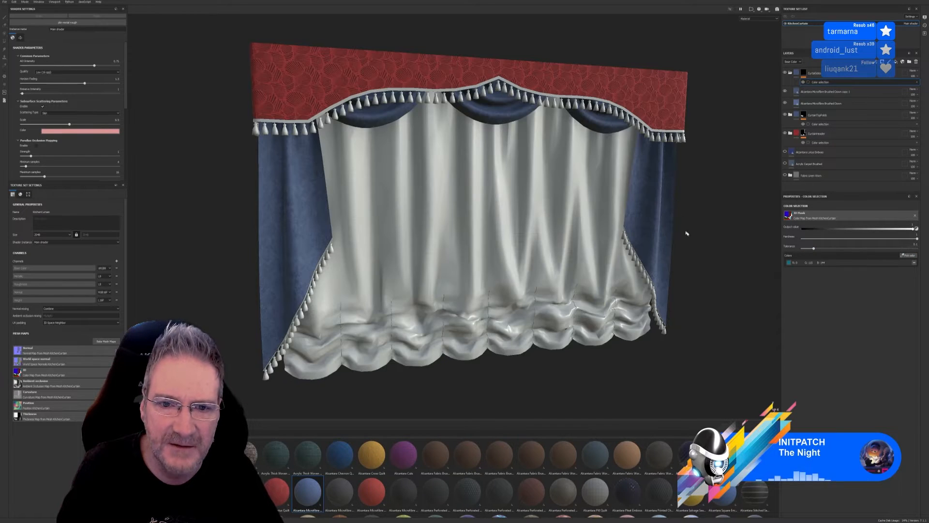
# Step: Hide the upper microfiber layer in the CurtainSides folder, try darker blues on the lower one and recolour it a muted green
pyautogui.click(785, 91)
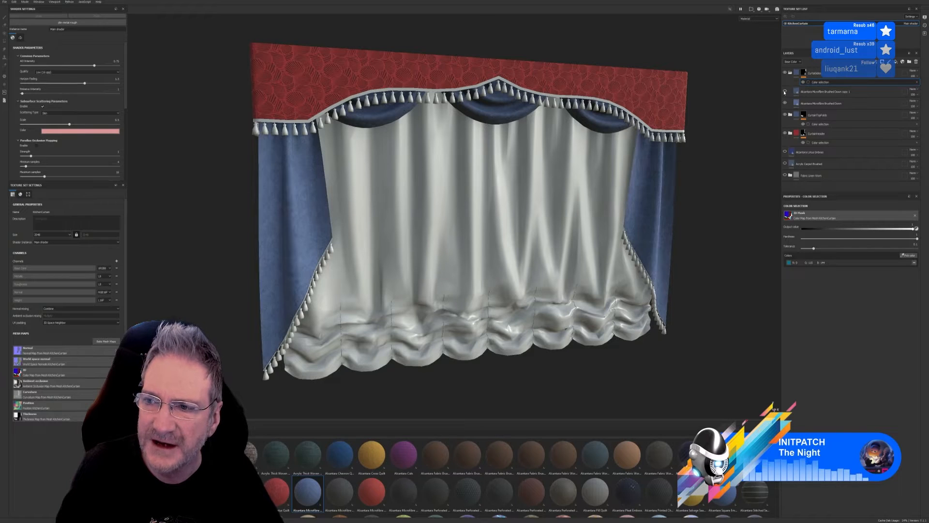
pyautogui.click(795, 104)
pyautogui.click(860, 344)
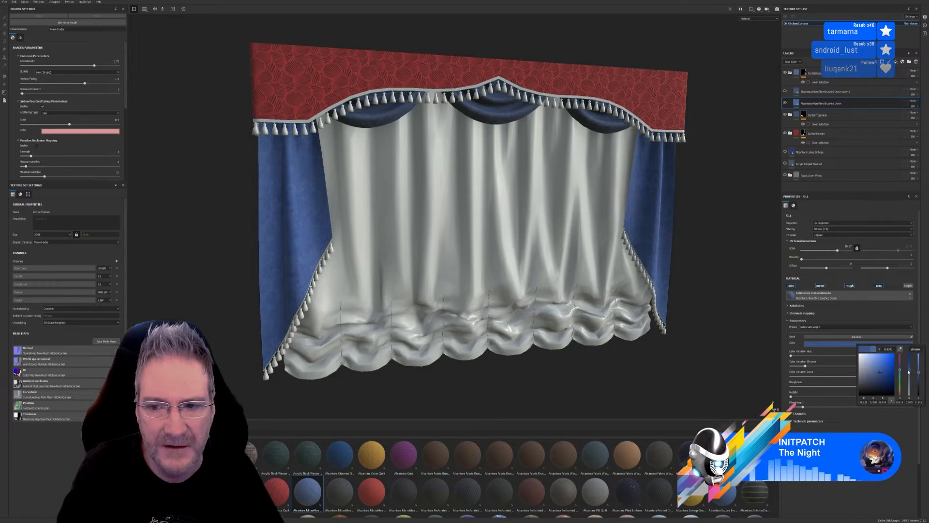
pyautogui.moveTo(908, 374); pyautogui.dragTo(908, 375)
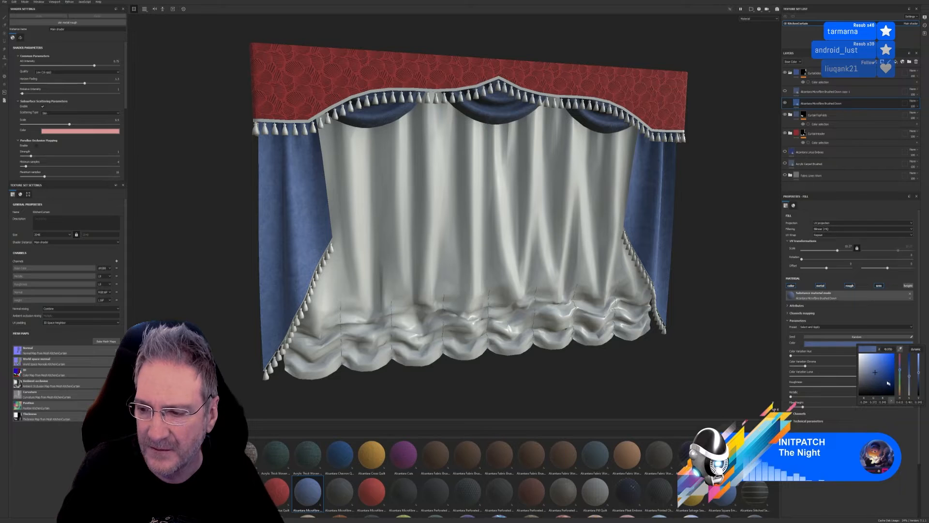
pyautogui.click(877, 383)
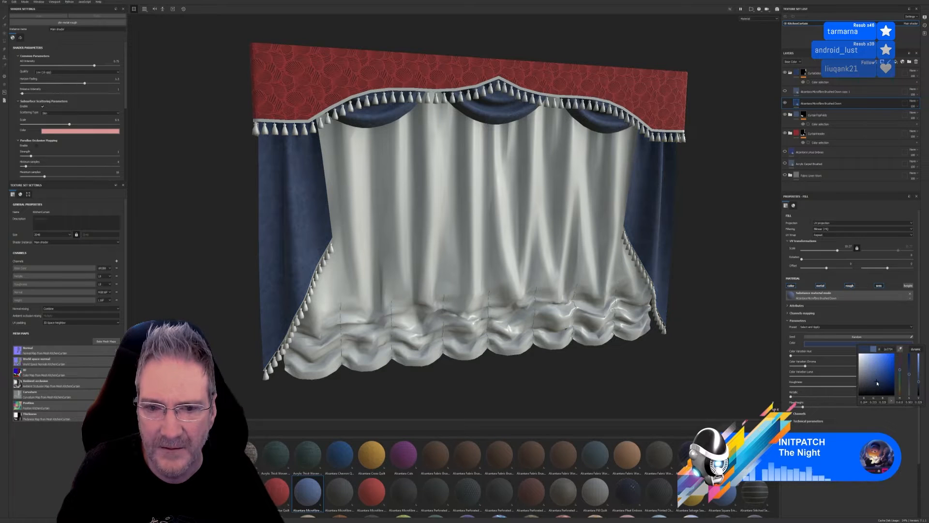
pyautogui.click(877, 389)
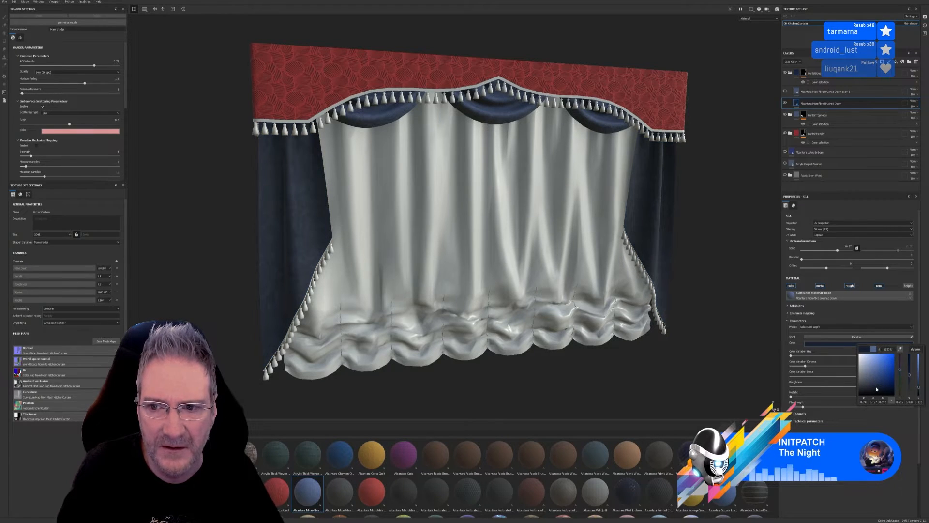
pyautogui.click(877, 377)
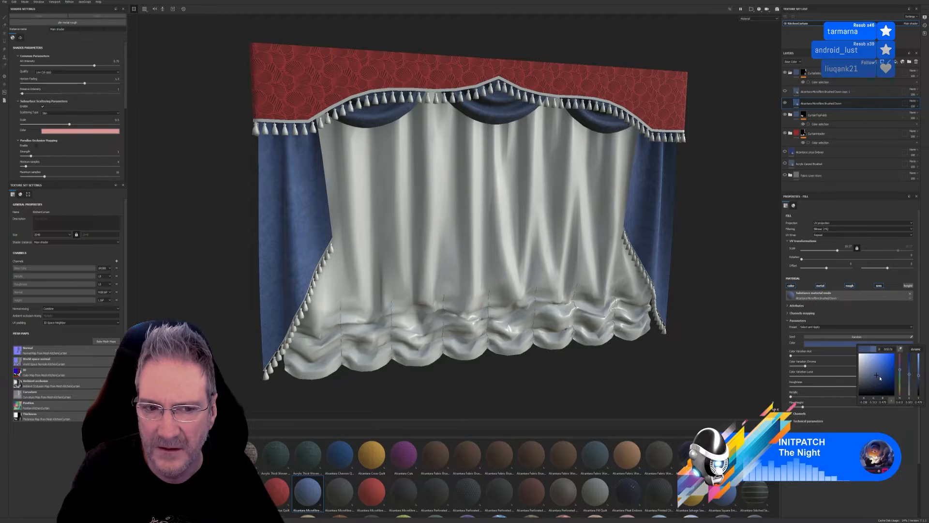
pyautogui.click(877, 377)
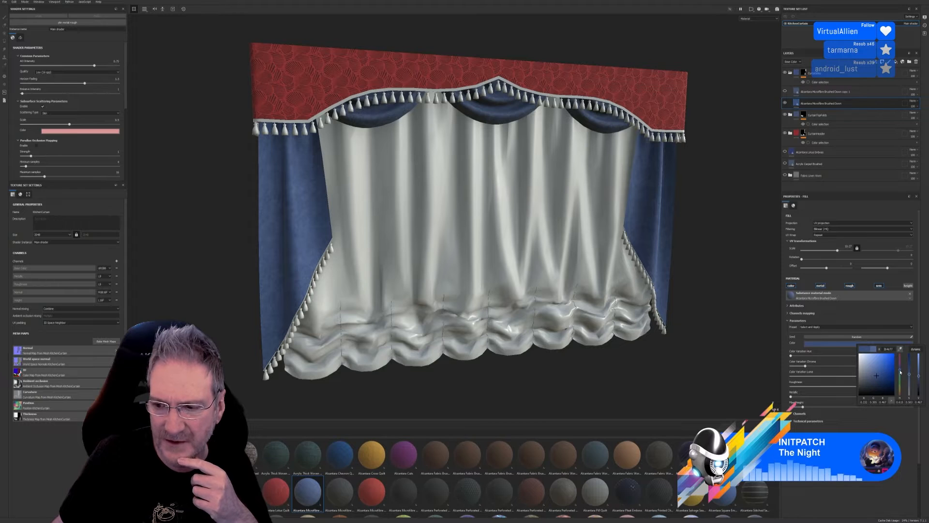
pyautogui.moveTo(901, 372); pyautogui.dragTo(901, 376)
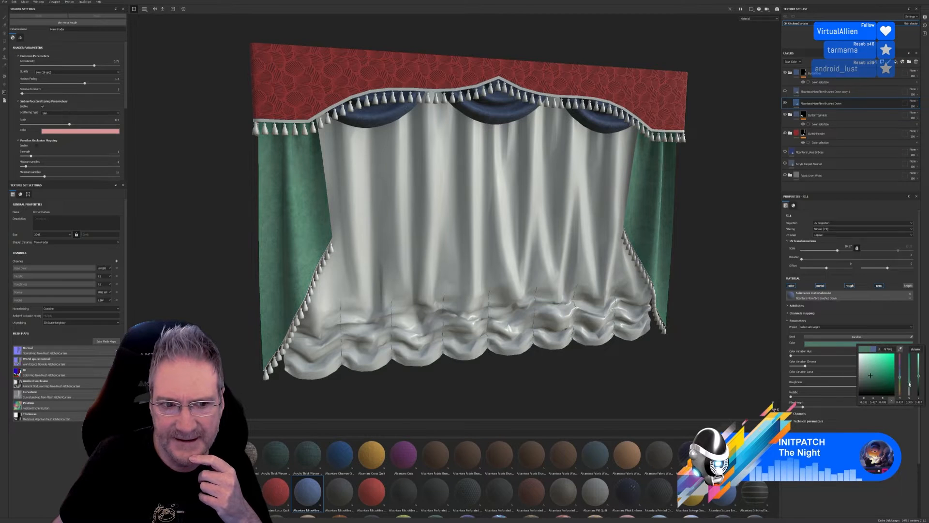
pyautogui.moveTo(907, 381); pyautogui.dragTo(914, 381)
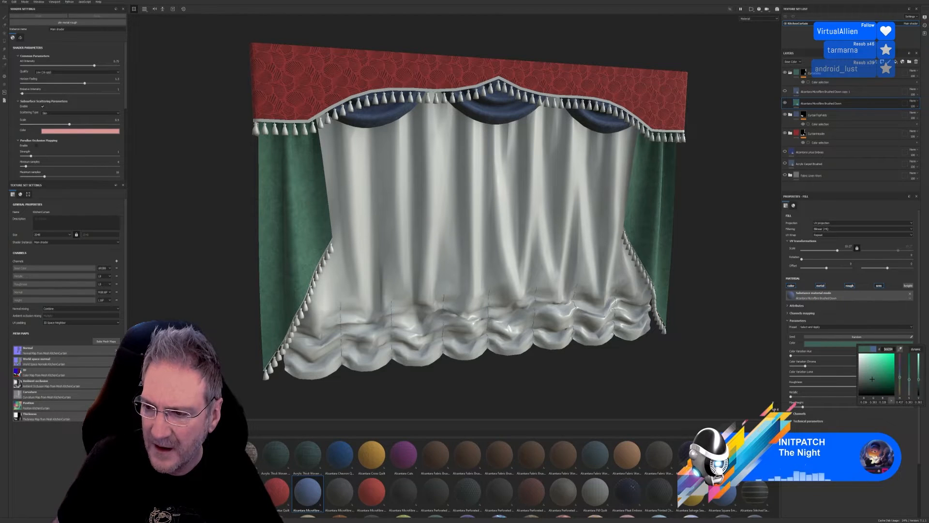
# Step: Show the upper microfiber layer of the side drapes again, set its colour to 3c6254 and darken that green slightly
pyautogui.click(785, 91)
pyautogui.click(825, 92)
pyautogui.click(866, 343)
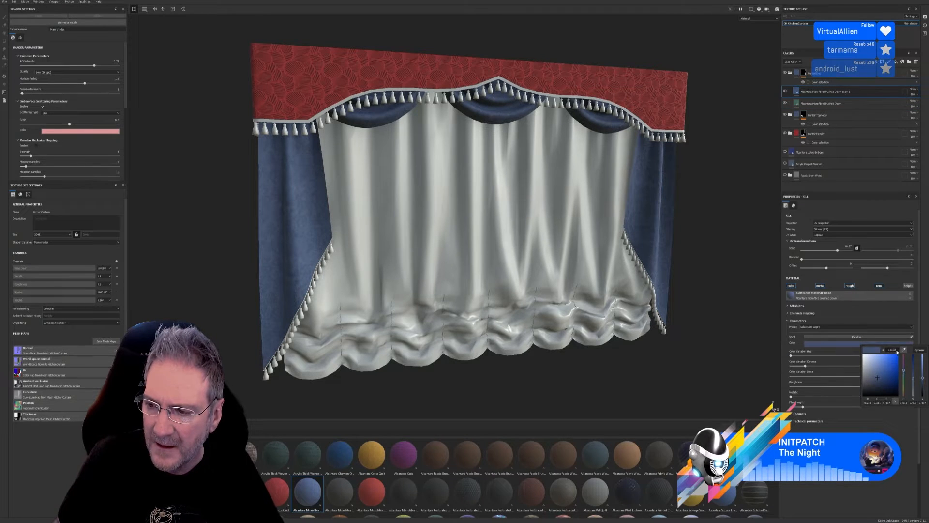
pyautogui.moveTo(898, 351); pyautogui.dragTo(885, 351)
pyautogui.write('3c6254')
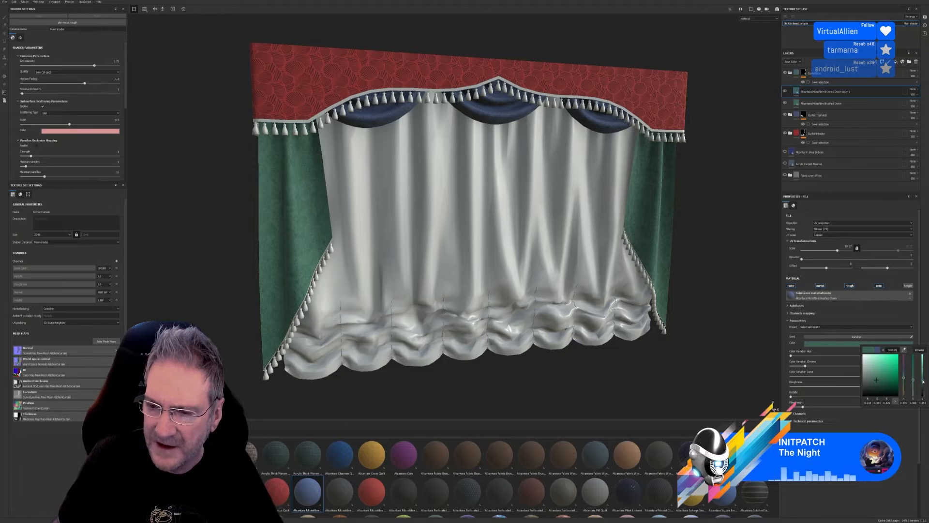
pyautogui.moveTo(922, 379); pyautogui.dragTo(922, 386)
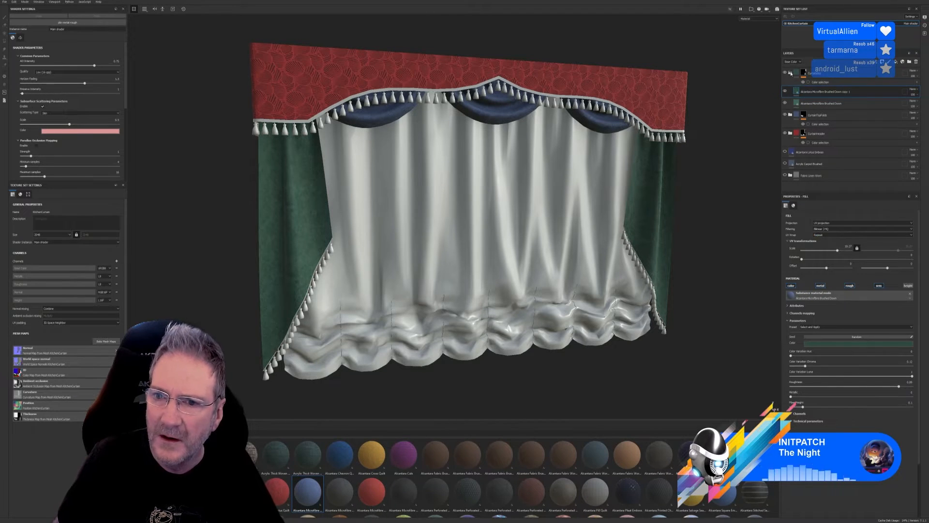
# Step: Collapse the CurtainSides folder and rename the blue top folds folder CurtainTopSwag
pyautogui.click(790, 73)
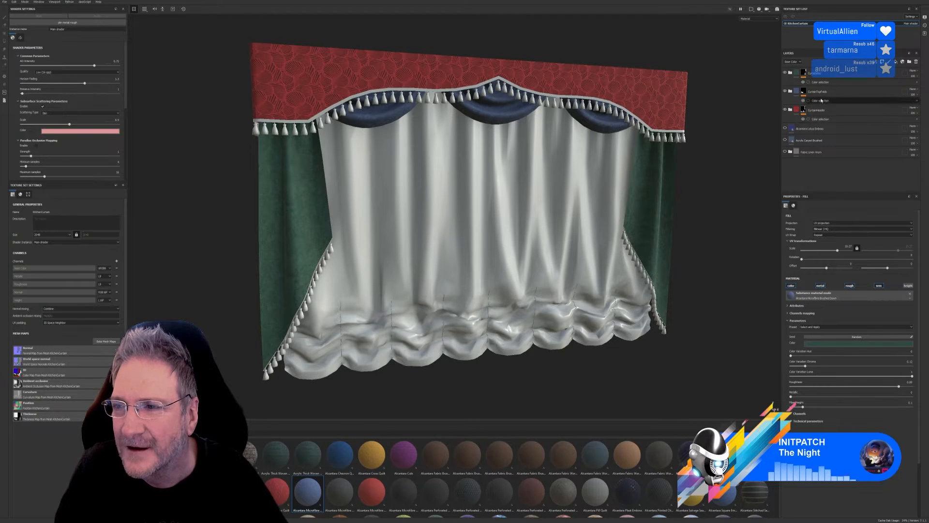
pyautogui.click(819, 93)
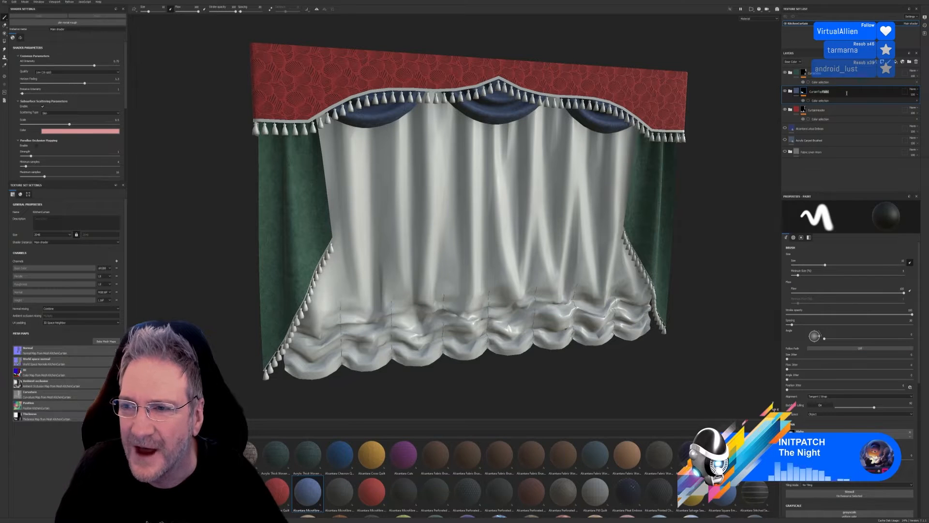
pyautogui.write('Sw')
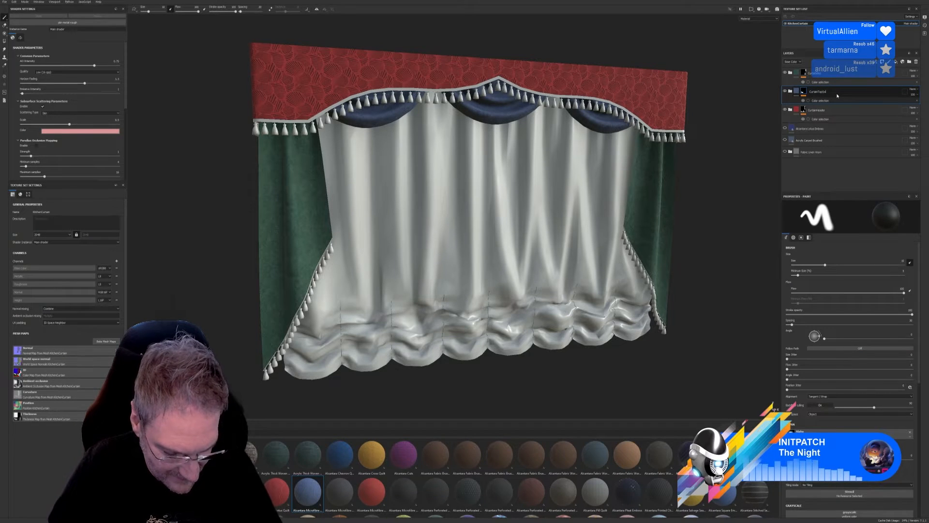
pyautogui.write('ag')
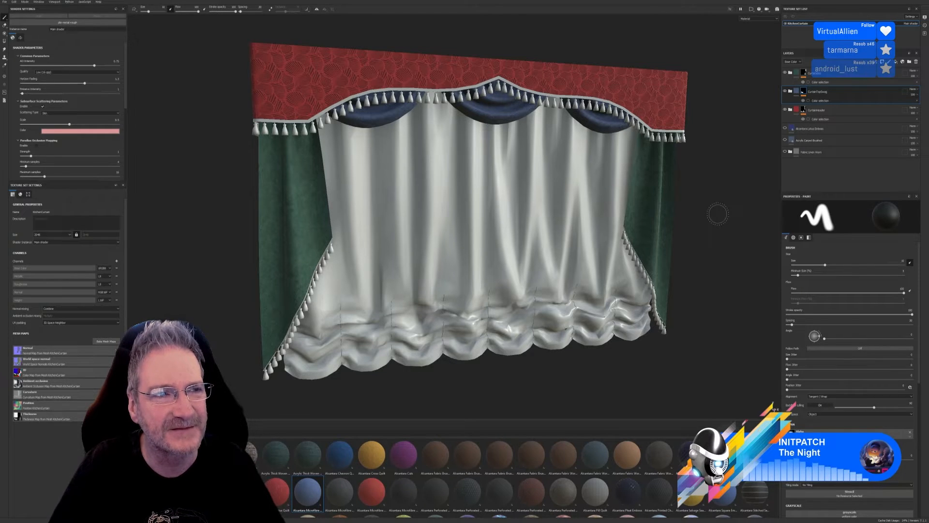
# Step: Save the project as KitchenCurtain in the Curtain folder inside the Kitchen models folder
pyautogui.click(5, 2)
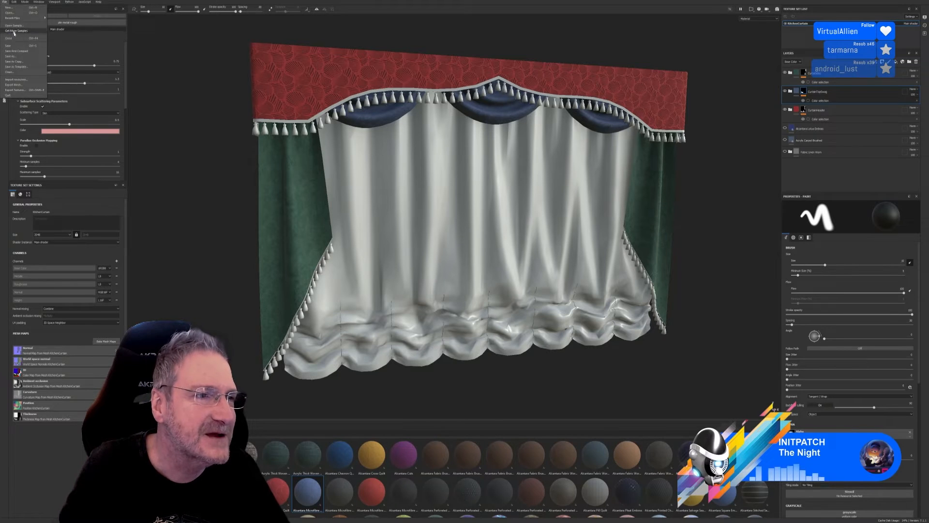
pyautogui.click(20, 59)
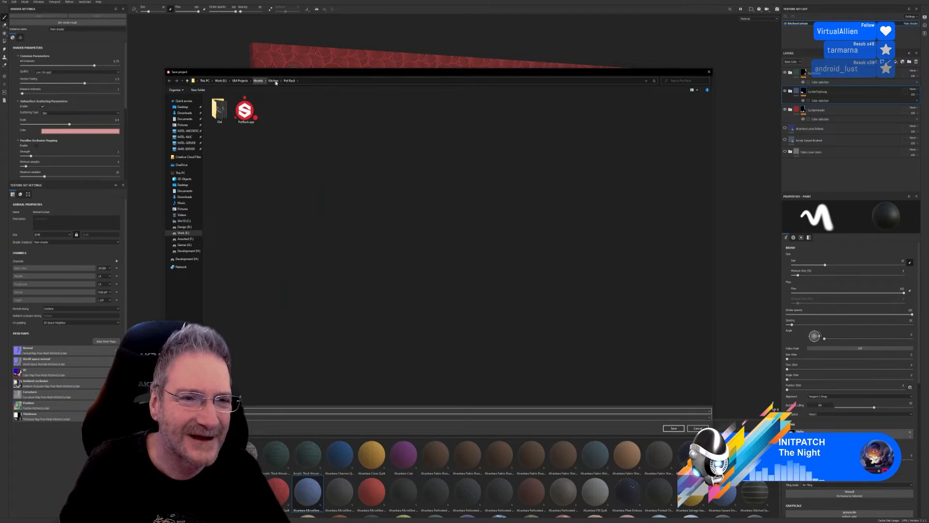
pyautogui.click(273, 80)
pyautogui.doubleClick(244, 109)
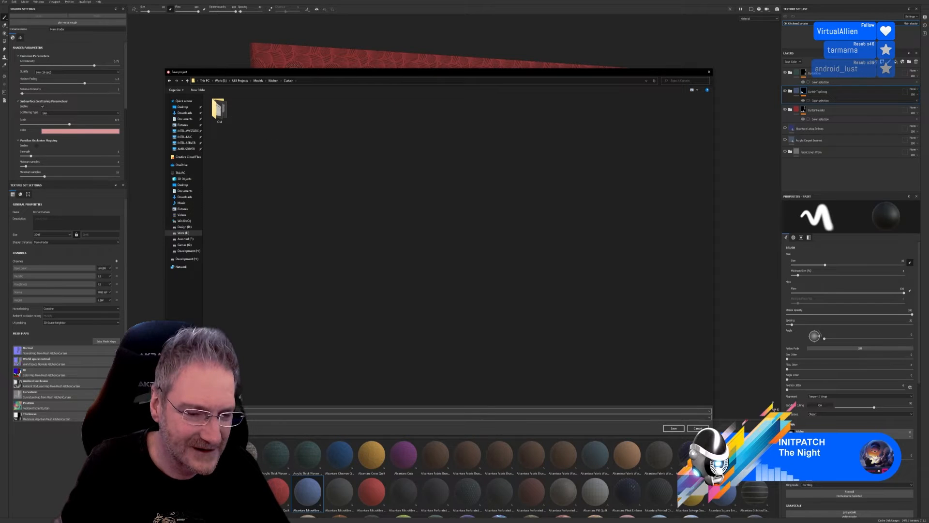
pyautogui.write('K')
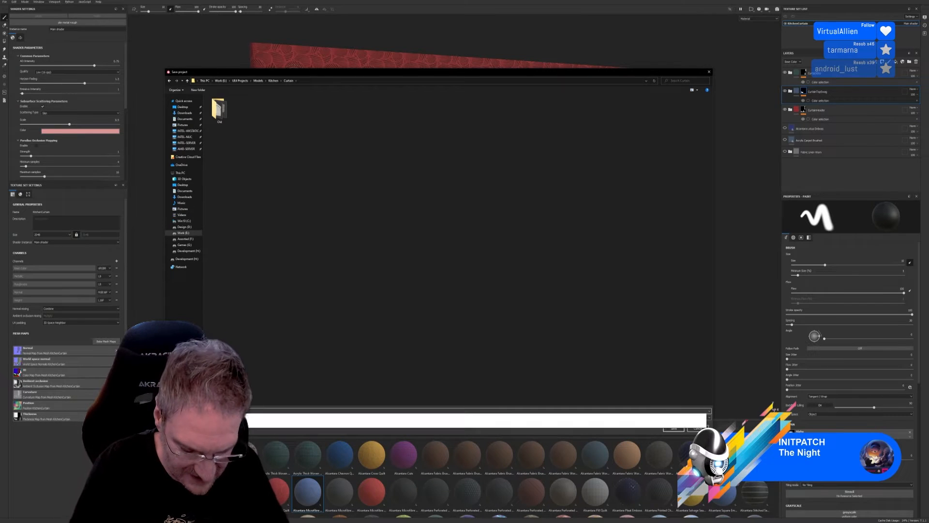
pyautogui.write('itchenCurtain')
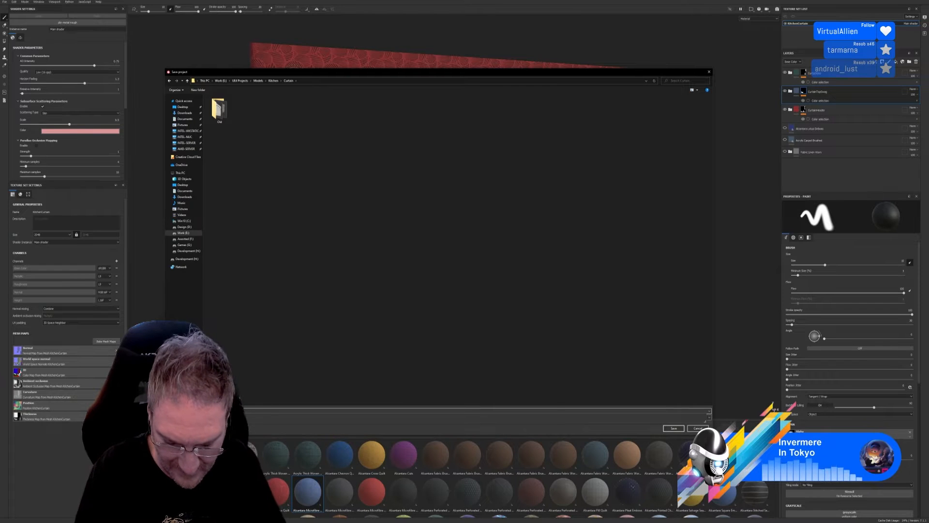
pyautogui.press('Return')
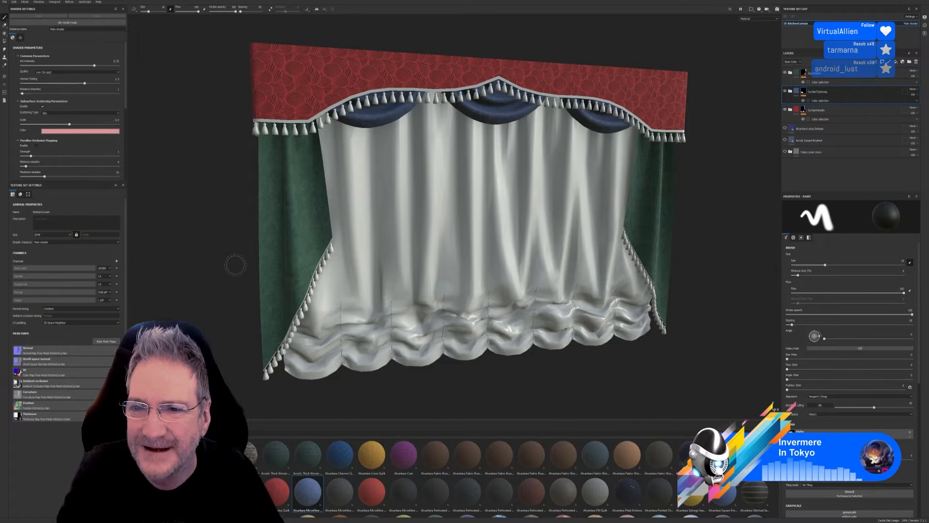
# Step: Rename the red header folder CurtainPelmet and save the project
pyautogui.click(821, 112)
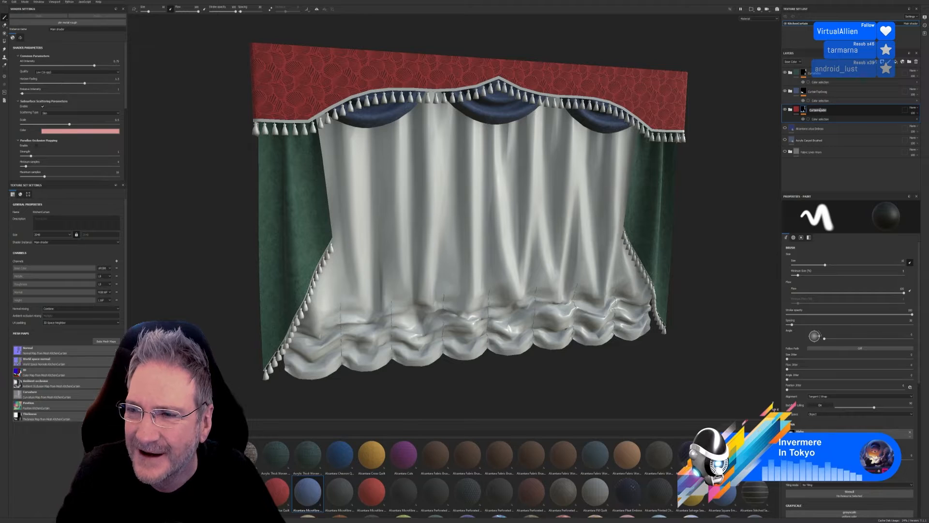
pyautogui.press('BackSpace')
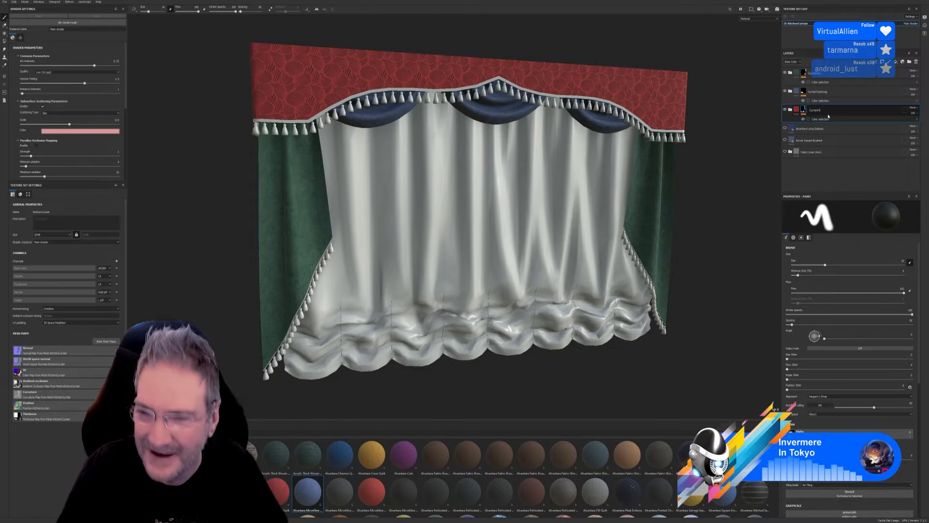
pyautogui.write('Pelmet')
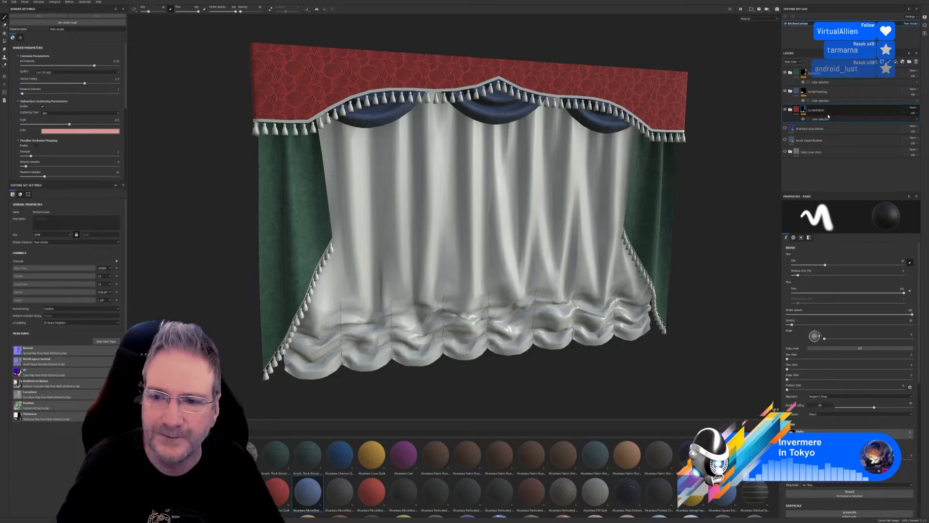
pyautogui.press('Return')
pyautogui.click(4, 3)
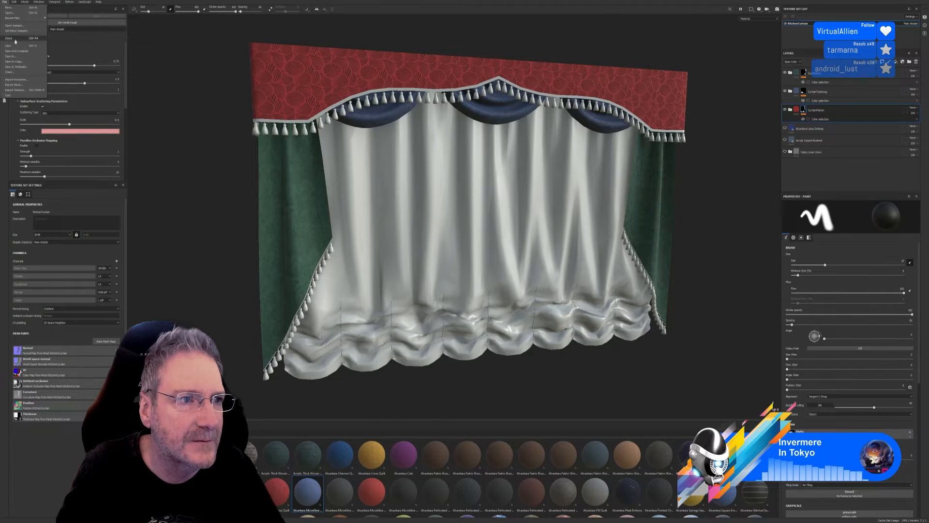
pyautogui.click(15, 43)
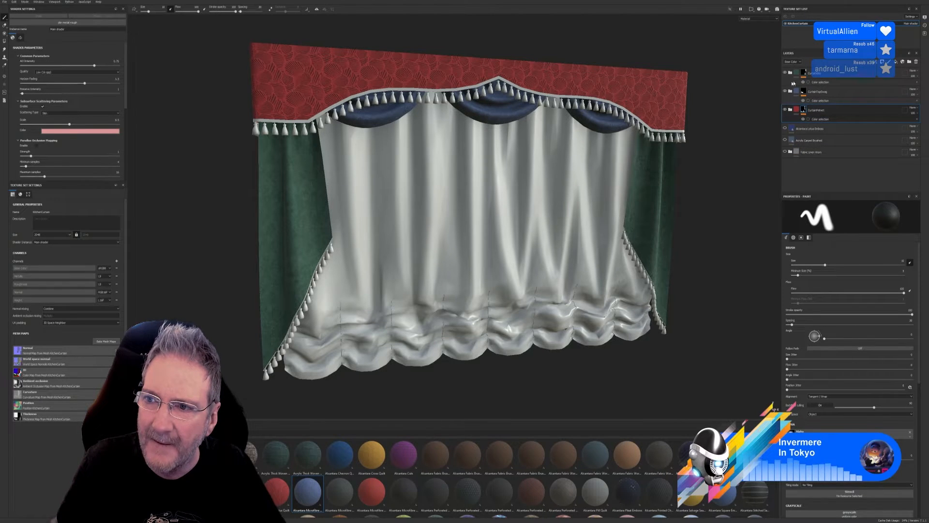
# Step: Add the grey Alcantara Microfiber Brushed material above the CurtainSides folder, increase its UV scale for a finer weave and hide the layer
pyautogui.click(819, 75)
pyautogui.moveTo(339, 491); pyautogui.dragTo(456, 255)
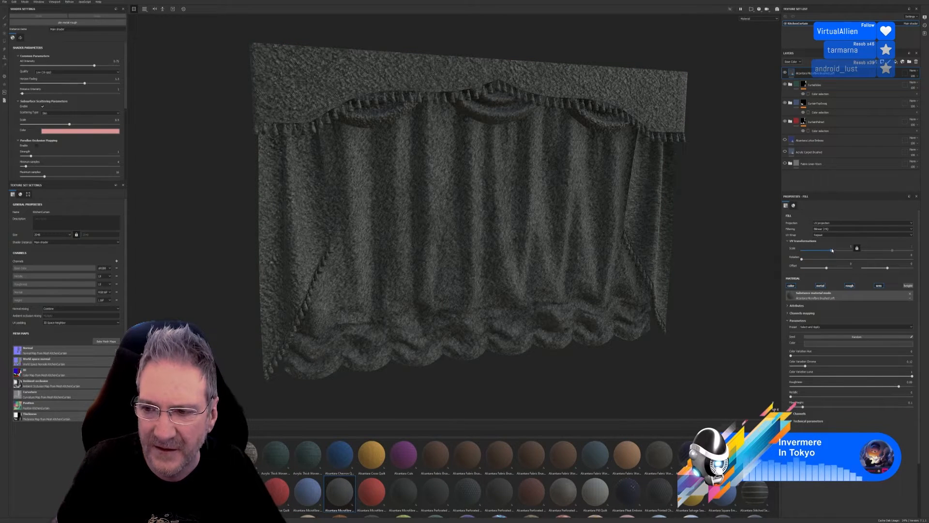
pyautogui.moveTo(831, 249); pyautogui.dragTo(835, 251)
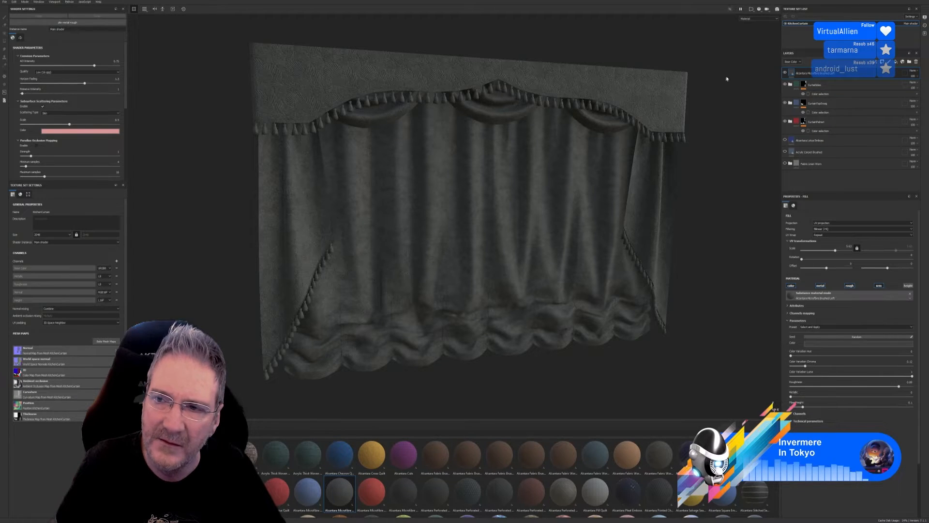
pyautogui.click(785, 73)
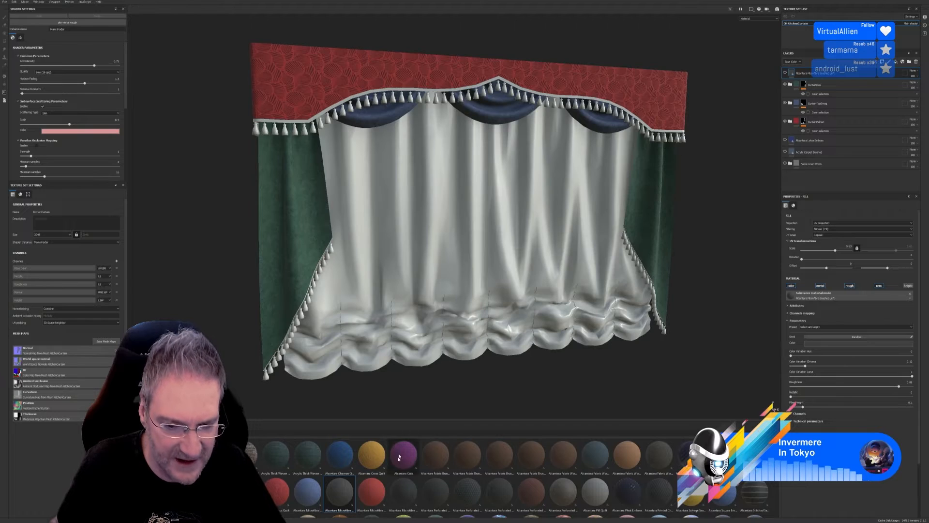
# Step: Try the dark brushed microfiber with a finer UV scale and the perforated quilt material over the whole curtain, removing each trial layer
pyautogui.moveTo(395, 503); pyautogui.dragTo(455, 250)
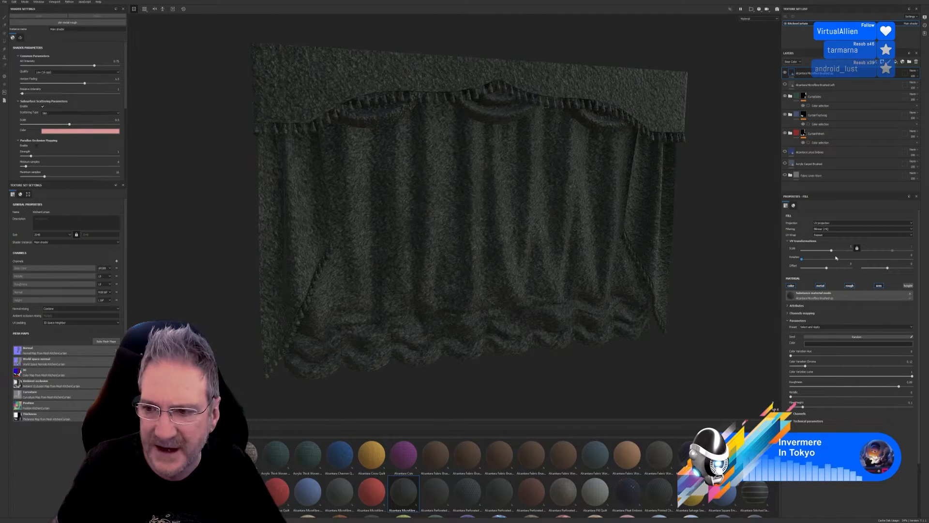
pyautogui.moveTo(831, 250); pyautogui.dragTo(839, 251)
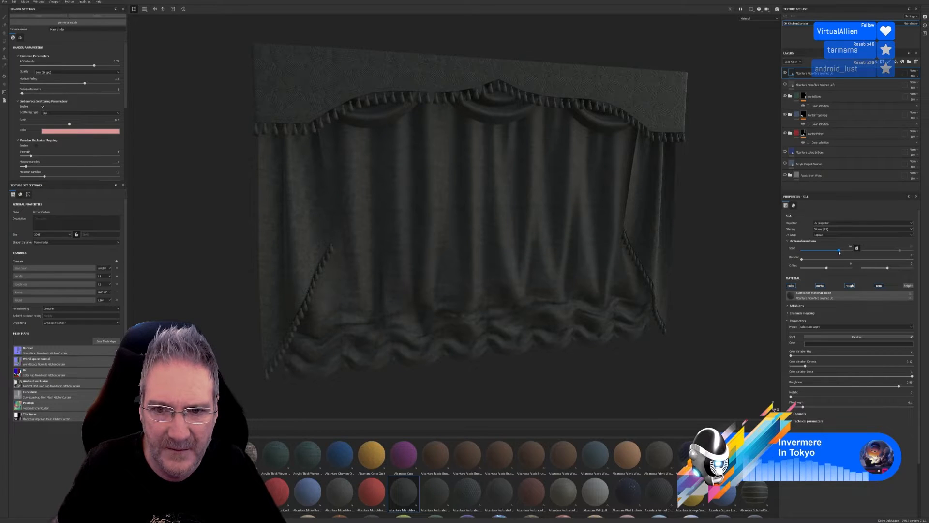
pyautogui.click(916, 63)
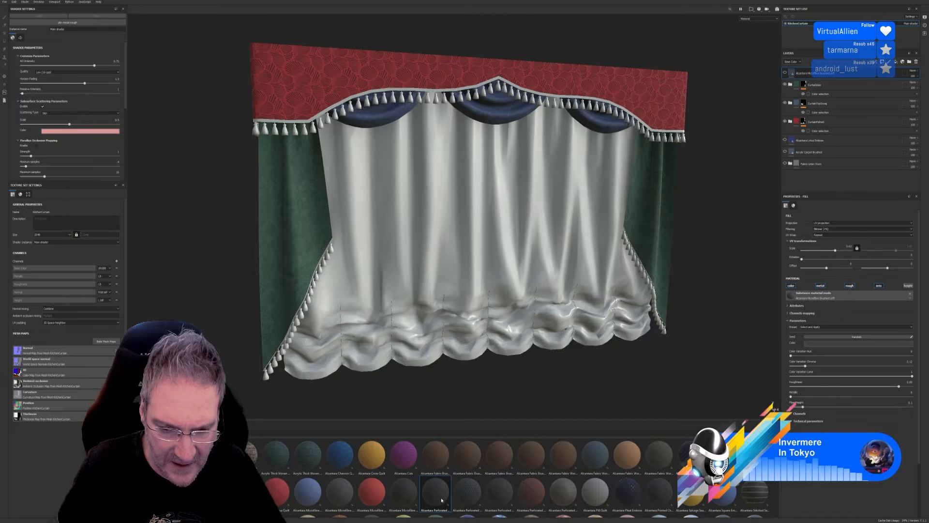
pyautogui.moveTo(441, 500); pyautogui.dragTo(483, 273)
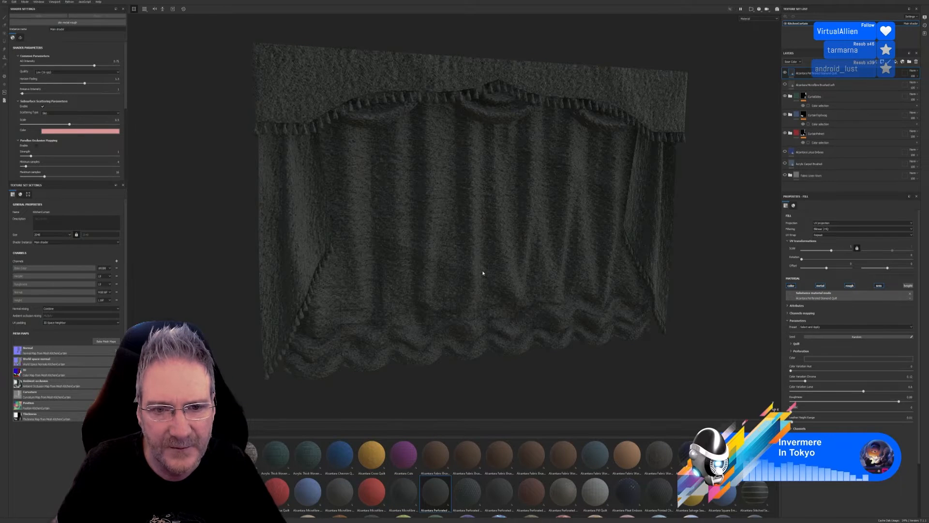
pyautogui.hotkey('ctrl', 'z')
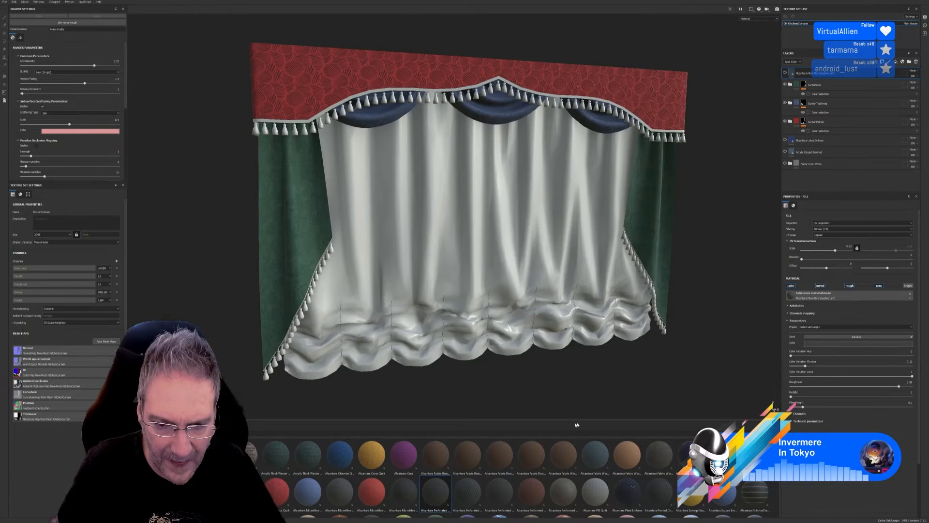
# Step: Try the Alcantara perforated material with cyan dots over the whole curtain and increase its UV scale for small, dense dots
pyautogui.moveTo(467, 491); pyautogui.dragTo(492, 254)
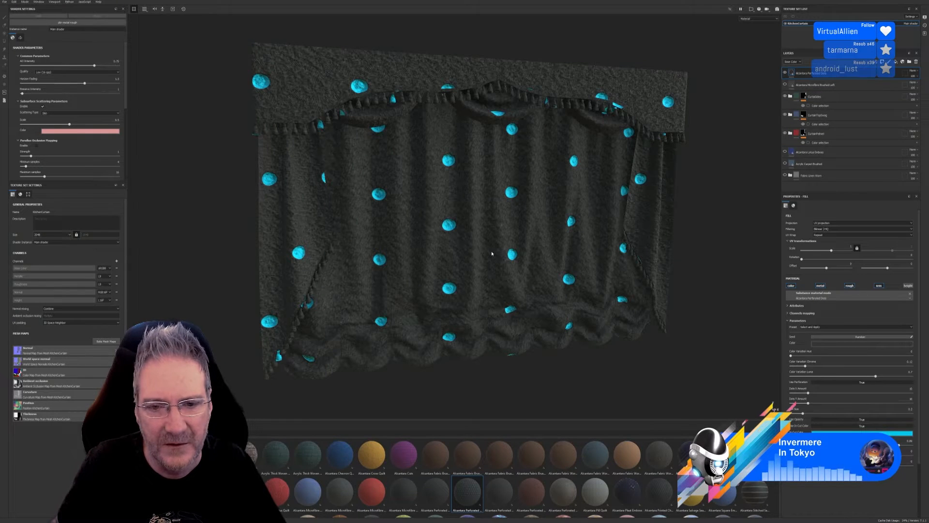
pyautogui.moveTo(830, 250); pyautogui.dragTo(838, 250)
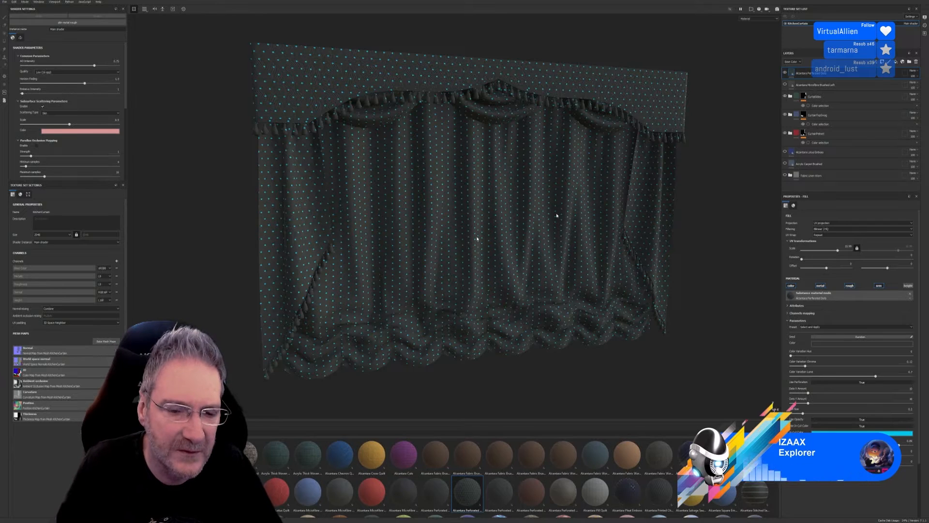
pyautogui.press('super')
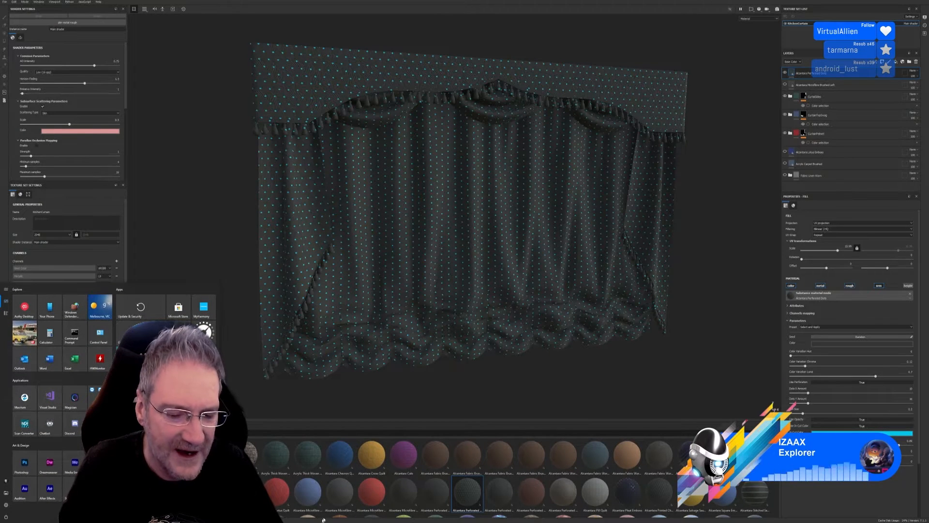
pyautogui.click(271, 434)
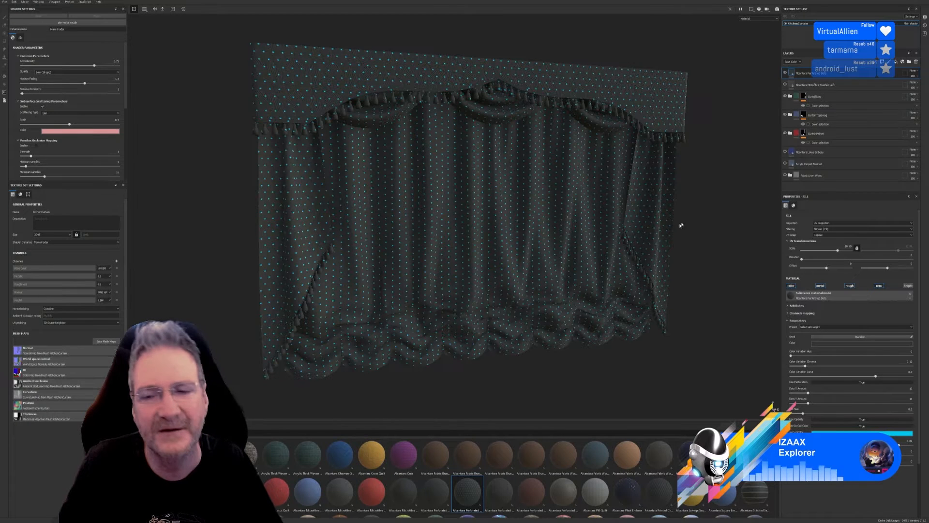
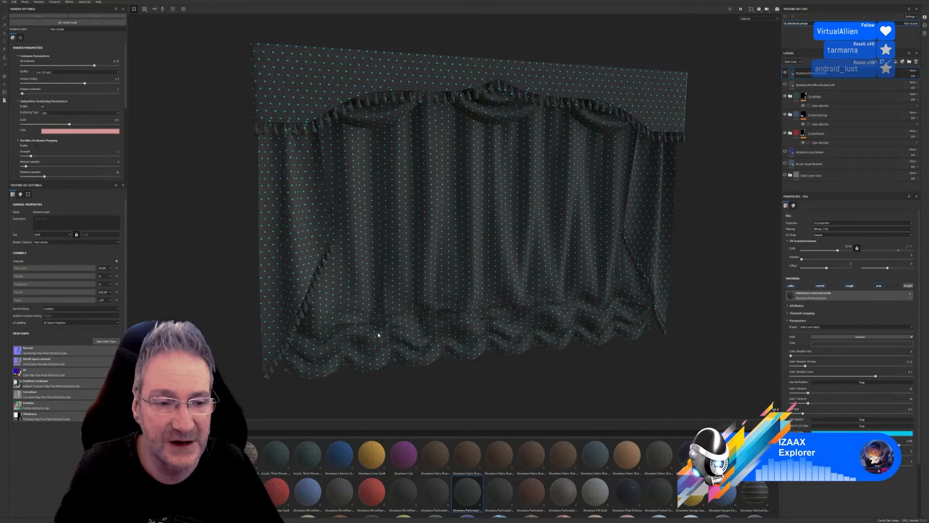
pyautogui.press('super')
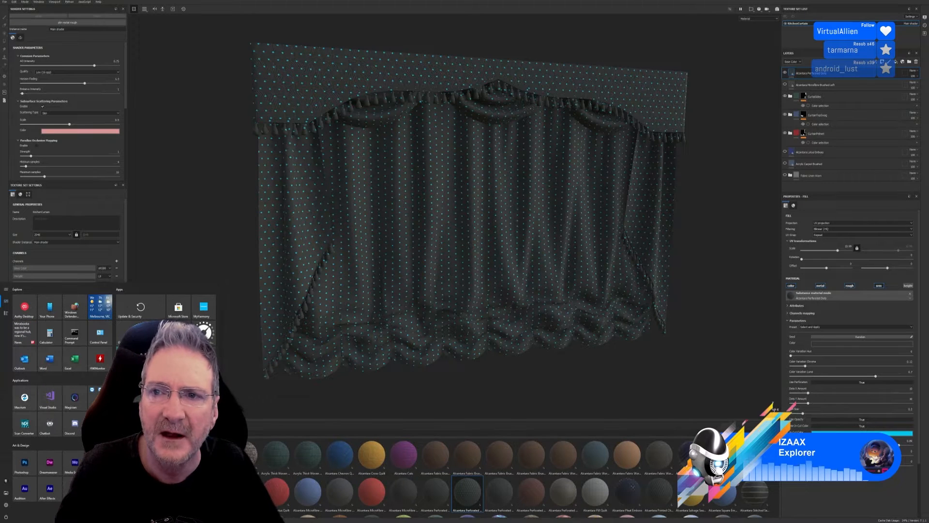
pyautogui.press('super')
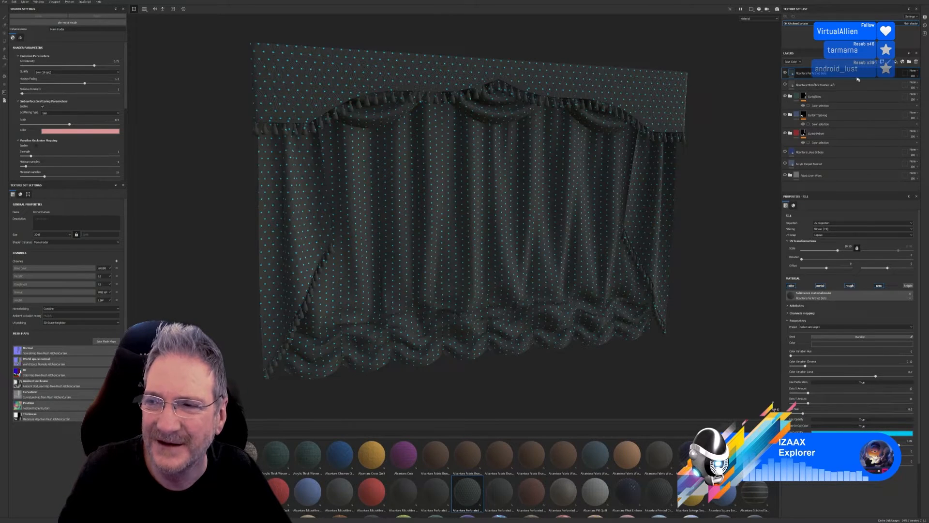
# Step: Replace the cyan-dotted layer with the next dark perforated Alcantara material, increase its UV scale and inspect its pattern up close
pyautogui.click(916, 62)
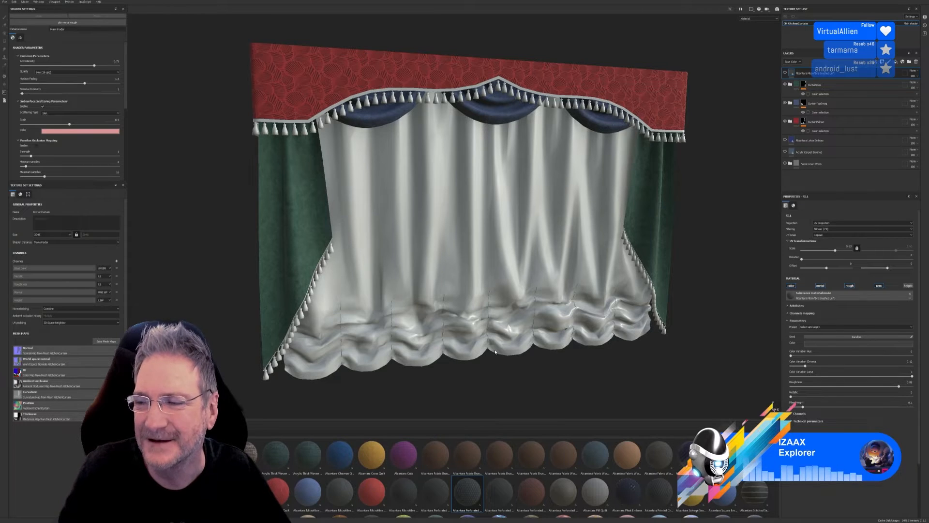
pyautogui.moveTo(499, 491); pyautogui.dragTo(486, 273)
pyautogui.moveTo(831, 250); pyautogui.dragTo(835, 250)
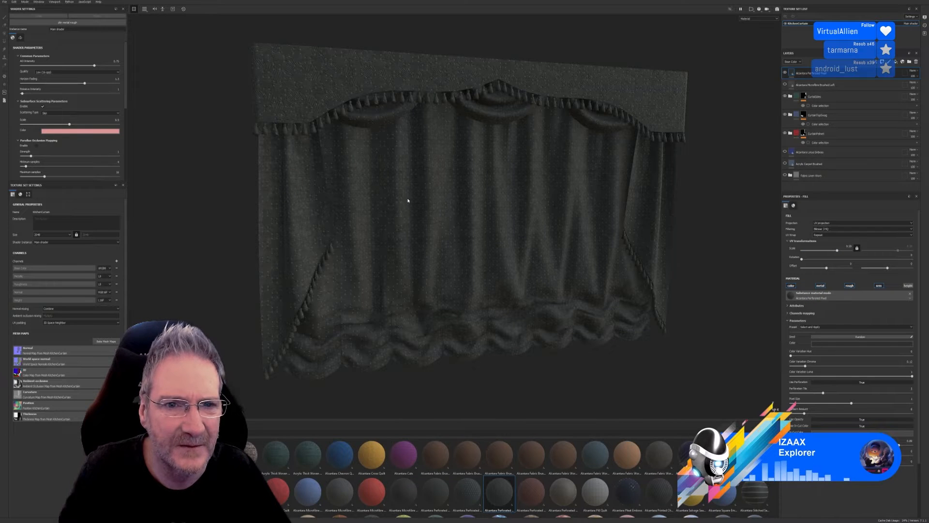
pyautogui.scroll(5, 398, 197)
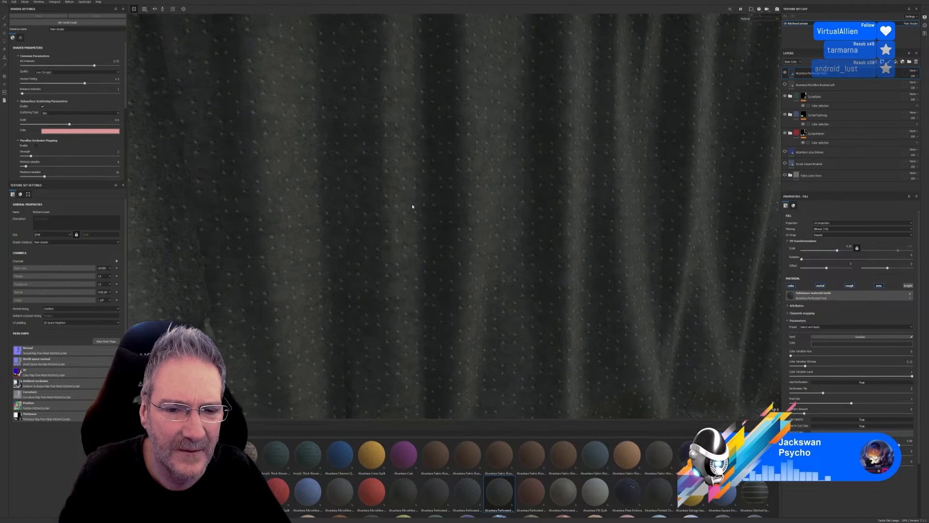
pyautogui.scroll(-5, 412, 206)
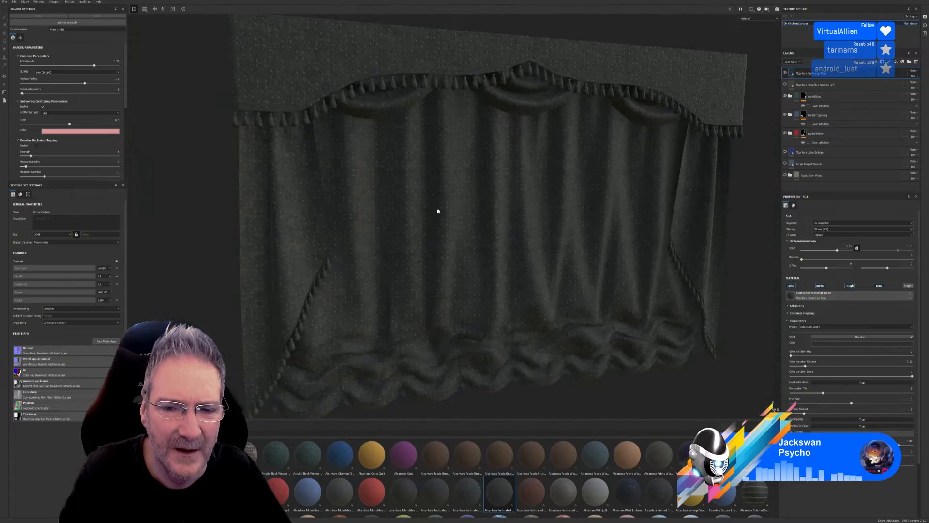
pyautogui.scroll(-2, 439, 211)
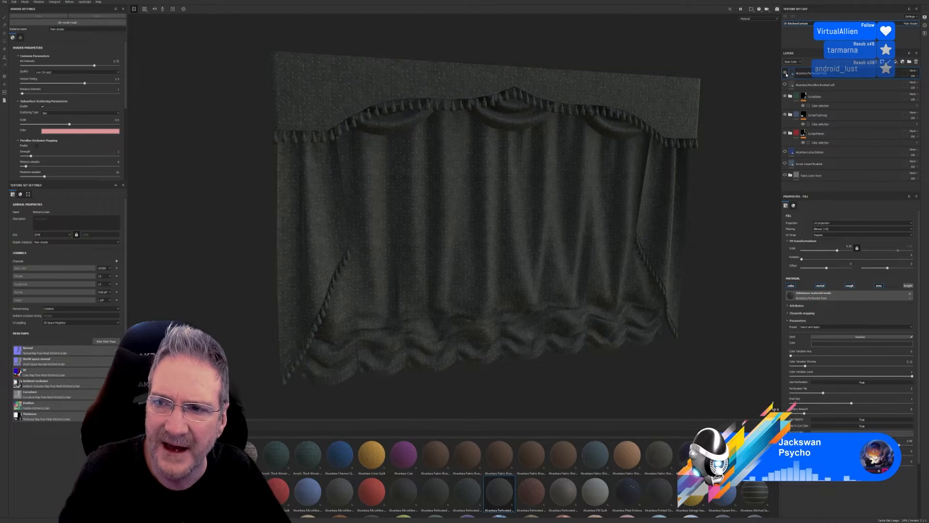
# Step: Compare the dark perforated Alcantara layer with the layers beneath it, inspect its dots across the whole curtain and hide the layer
pyautogui.click(785, 72)
pyautogui.click(785, 85)
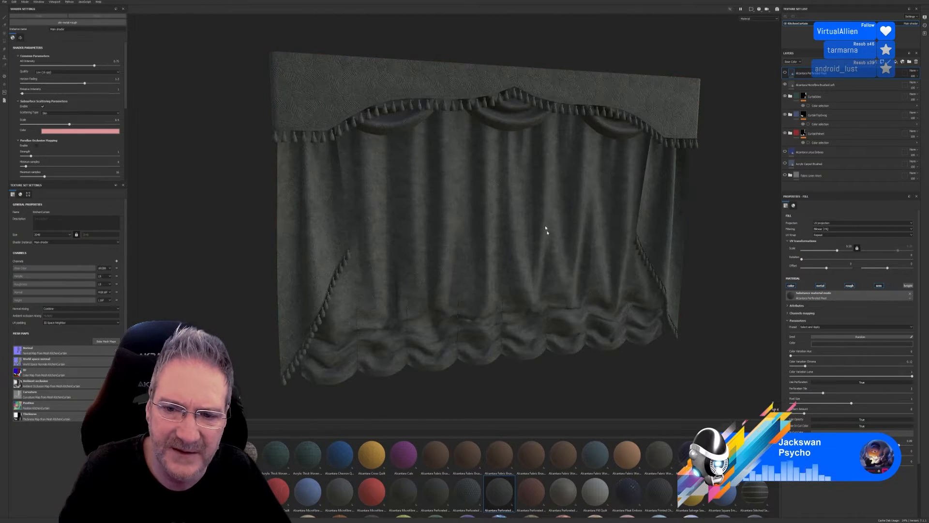
pyautogui.click(786, 86)
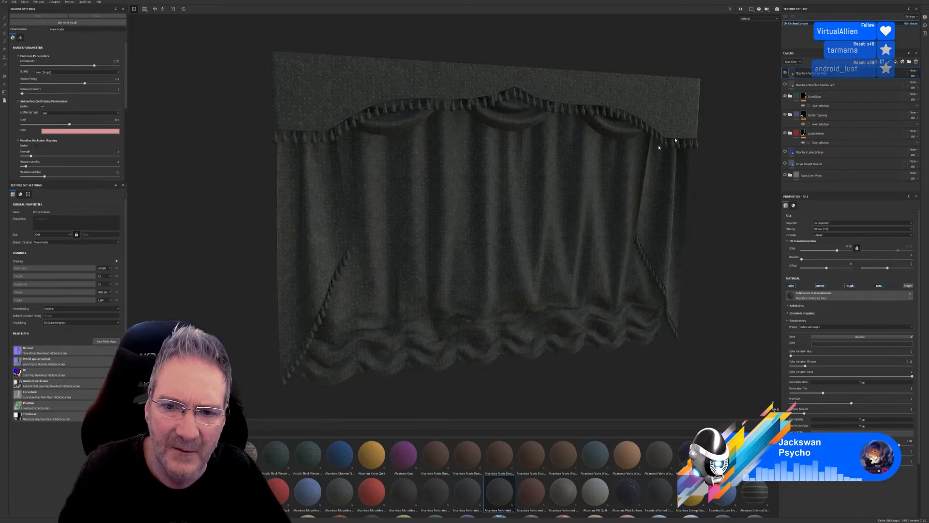
pyautogui.scroll(3, 553, 227)
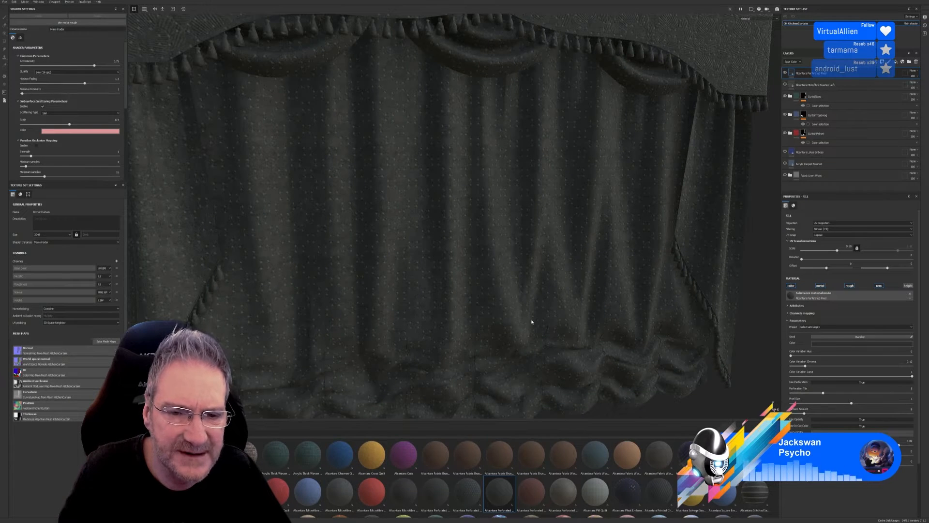
pyautogui.keyDown('alt'); pyautogui.moveTo(531, 322); pyautogui.dragTo(748, 286); pyautogui.keyUp('alt')
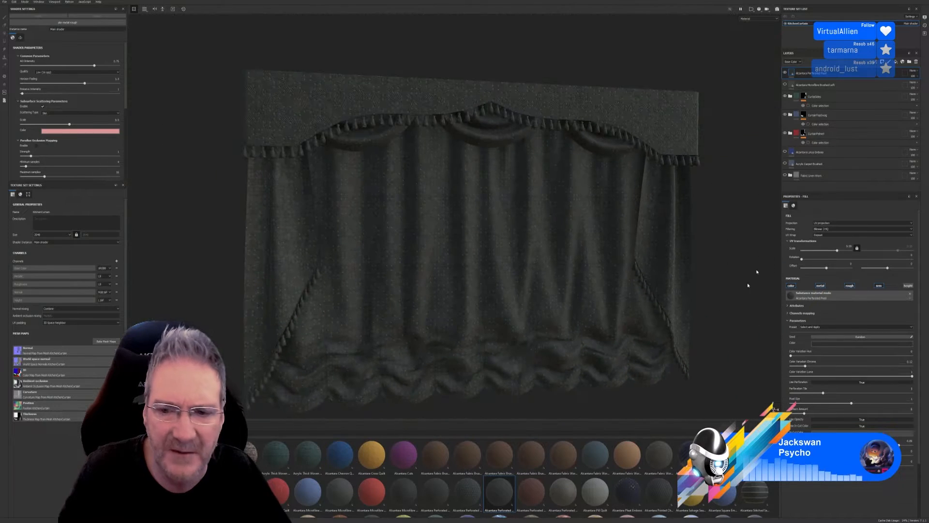
pyautogui.click(784, 73)
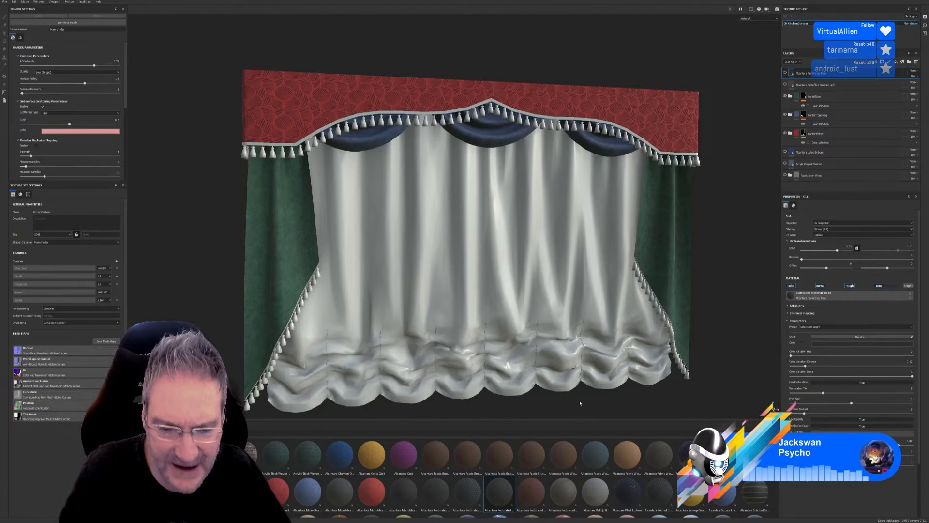
# Step: Try the brown perforated quilt, grey perforated and light grey quilt Alcantara materials over the whole curtain, removing each trial layer
pyautogui.moveTo(531, 491); pyautogui.dragTo(495, 305)
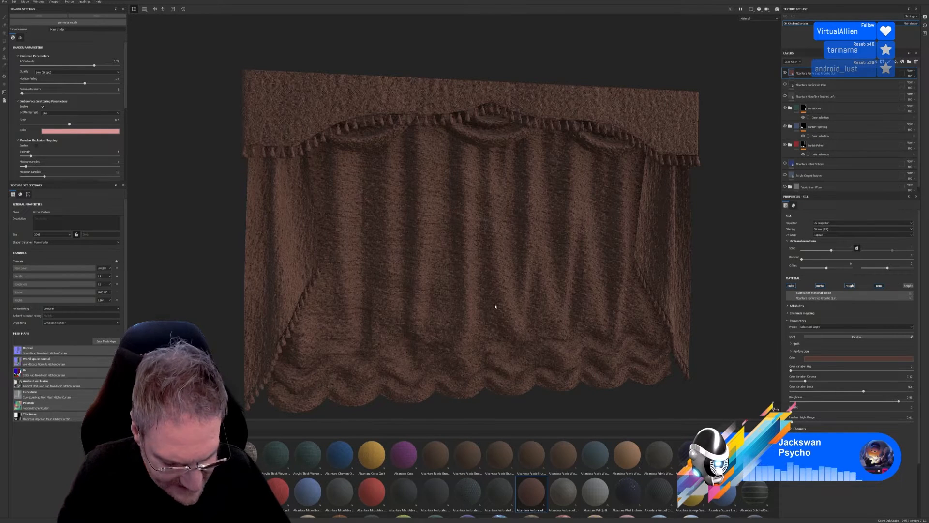
pyautogui.hotkey('ctrl', 'z')
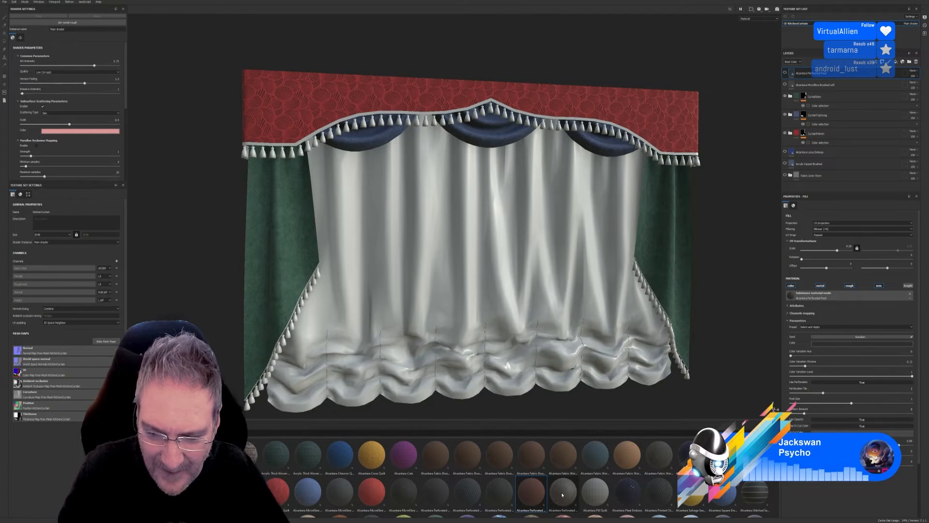
pyautogui.moveTo(562, 494); pyautogui.dragTo(508, 308)
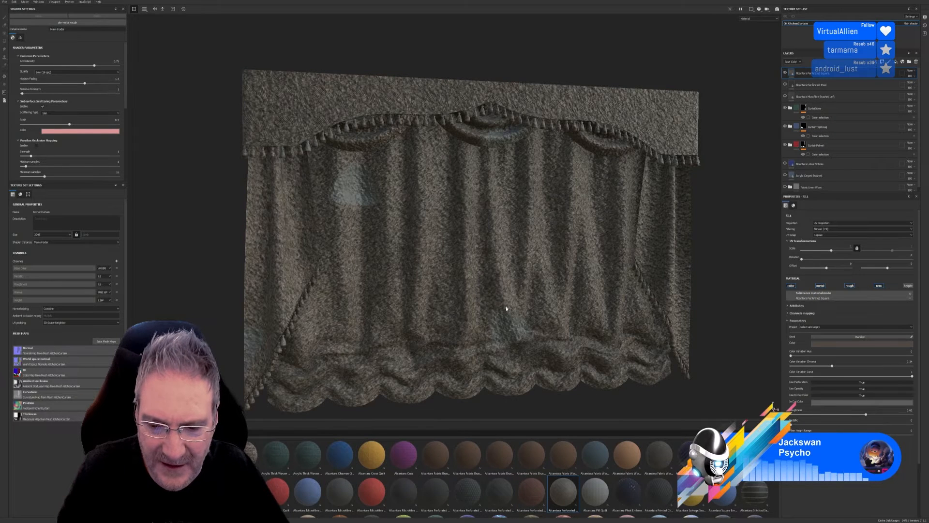
pyautogui.hotkey('ctrl', 'z')
pyautogui.moveTo(595, 493); pyautogui.dragTo(492, 279)
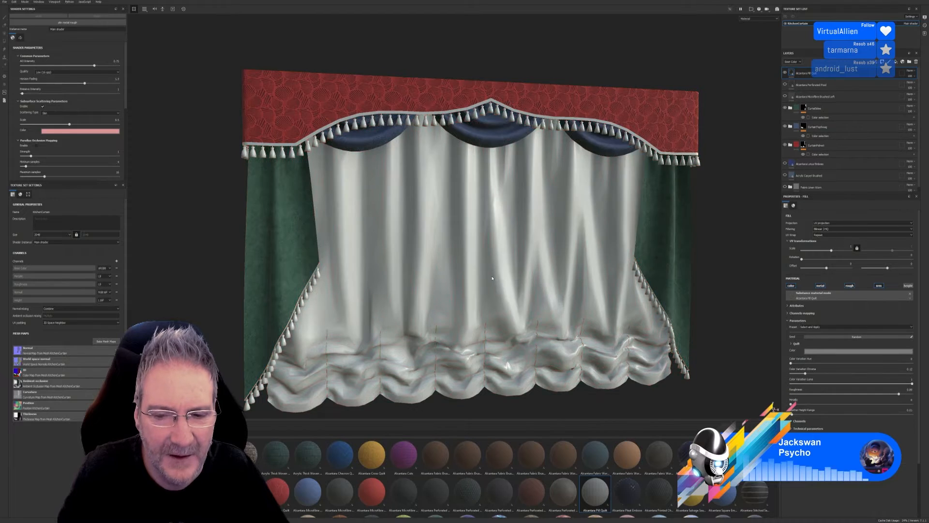
pyautogui.hotkey('ctrl', 'z')
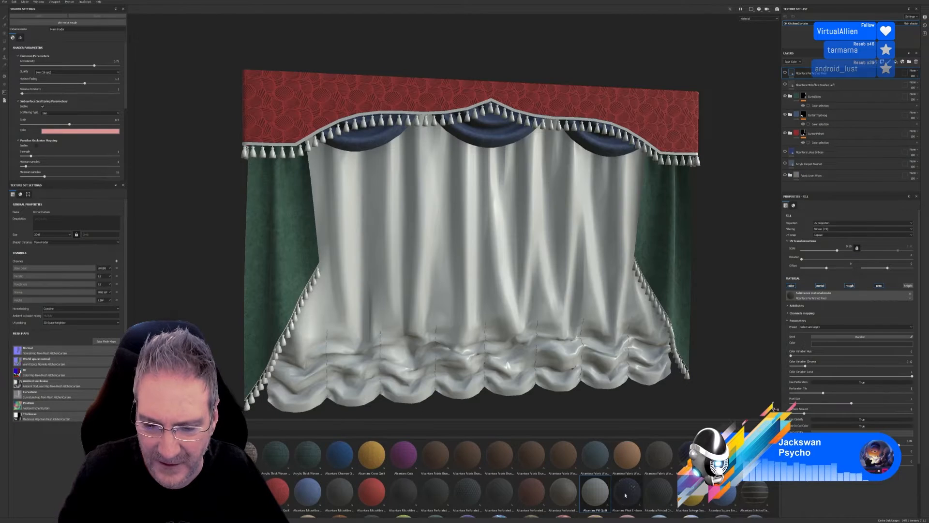
# Step: Add the dark navy Alcantara emboss material with shiny dashes over the whole curtain, increase its UV scale and inspect the pattern
pyautogui.moveTo(628, 503); pyautogui.dragTo(518, 299)
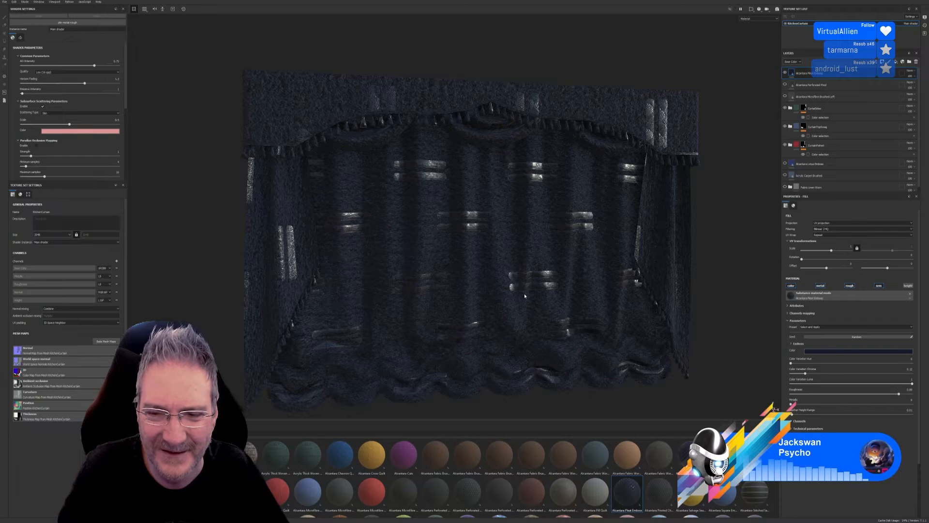
pyautogui.moveTo(831, 250); pyautogui.dragTo(837, 250)
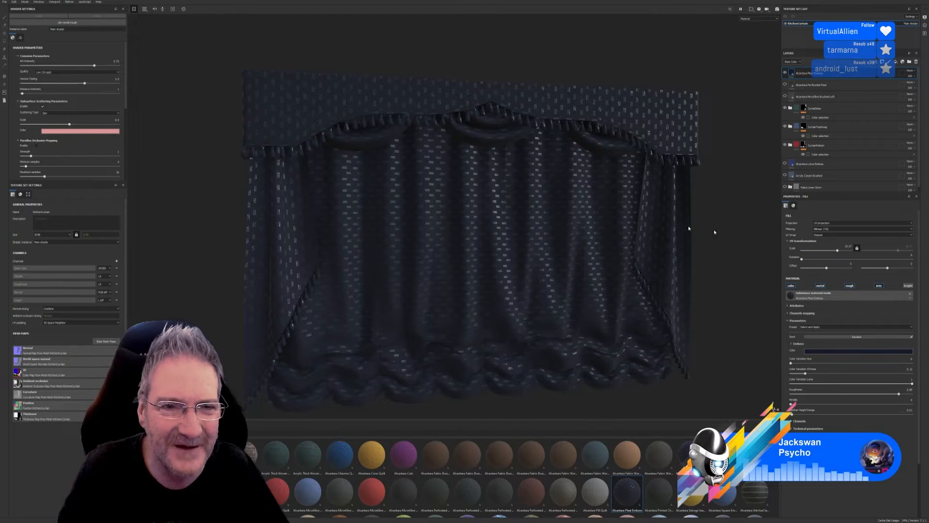
pyautogui.scroll(5, 500, 246)
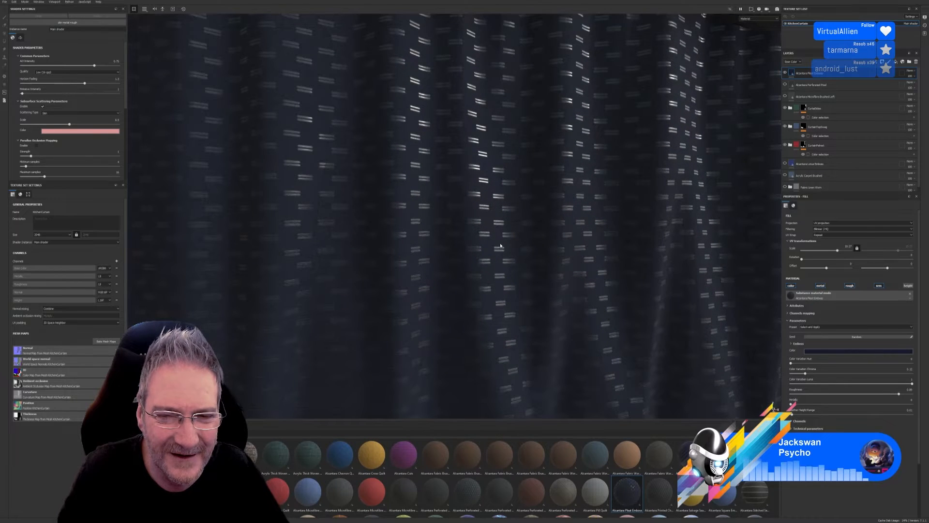
pyautogui.scroll(3, 500, 246)
pyautogui.scroll(-8, 510, 247)
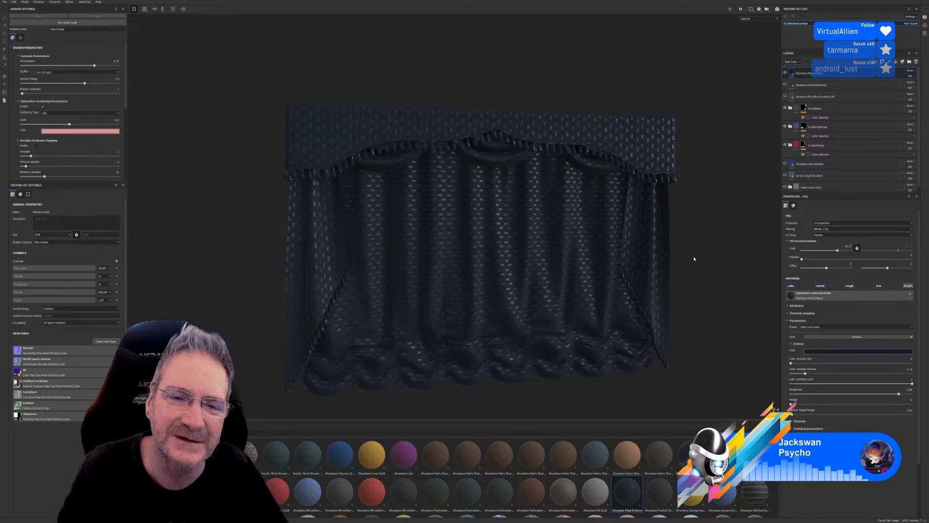
pyautogui.scroll(5, 328, 215)
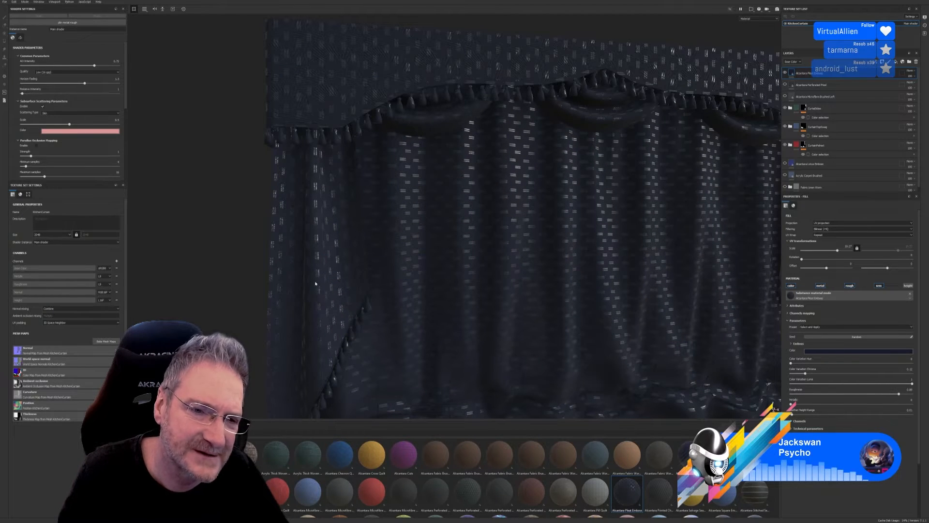
pyautogui.scroll(-5, 320, 281)
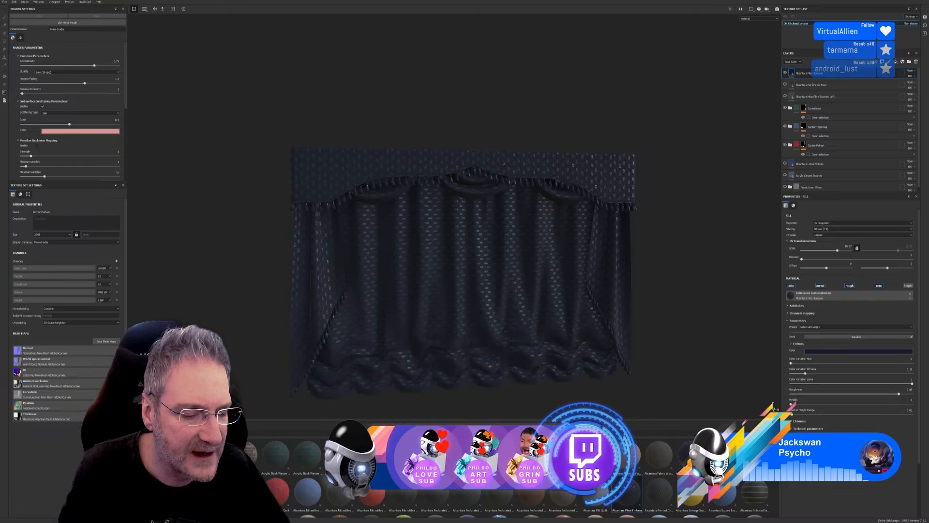
# Step: In File Explorer, browse the Work (E:) drive to the Curtain folder inside Models > Kitchen and check the curtain model files' details
pyautogui.press('super+e')
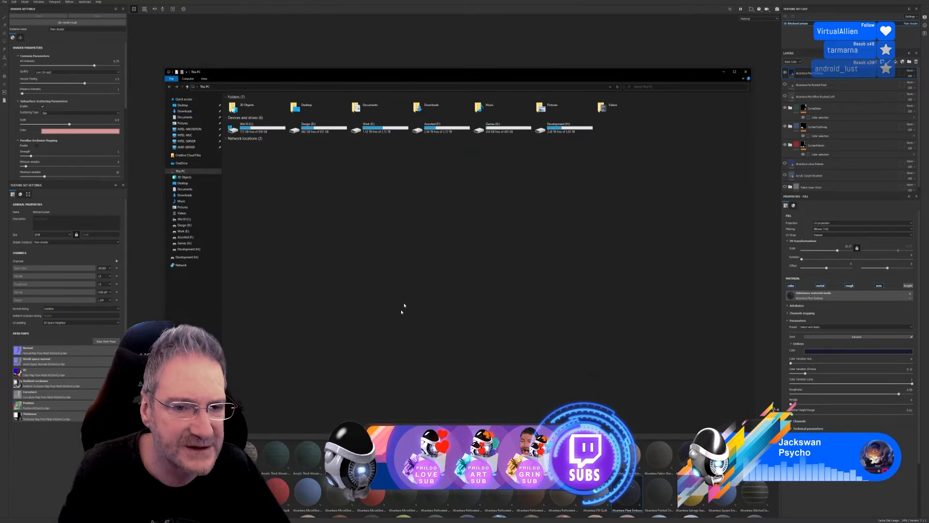
pyautogui.doubleClick(385, 131)
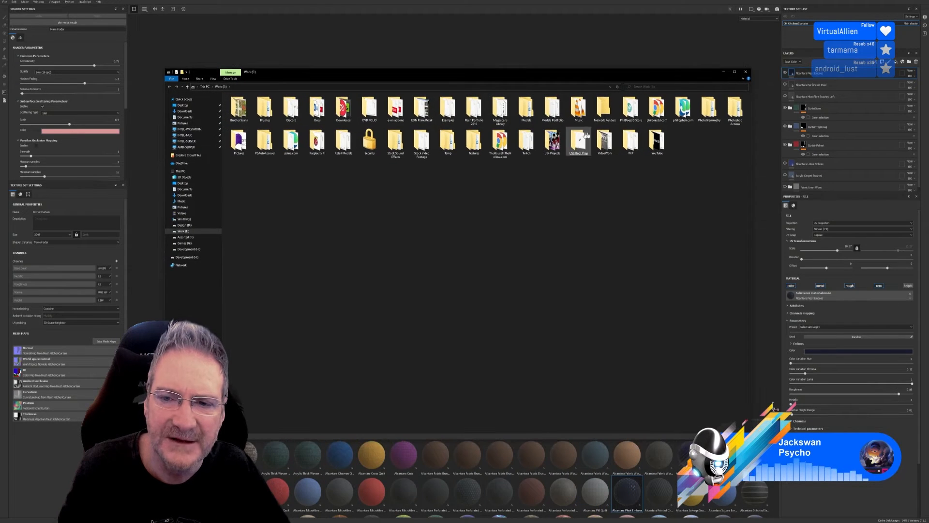
pyautogui.doubleClick(561, 144)
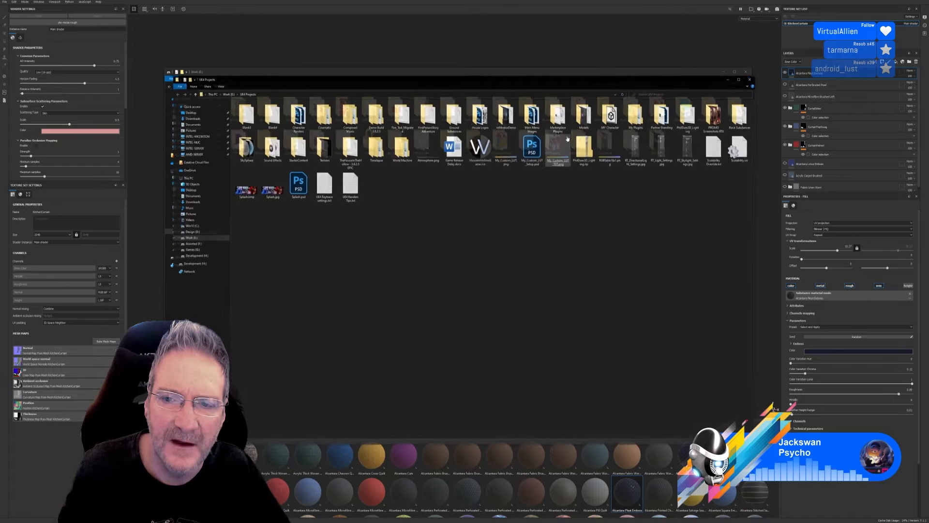
pyautogui.doubleClick(584, 117)
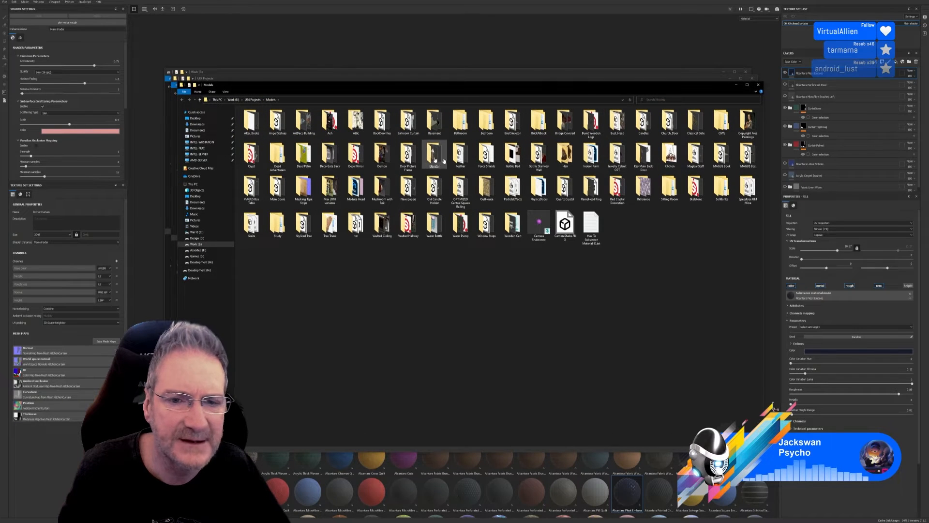
pyautogui.doubleClick(668, 156)
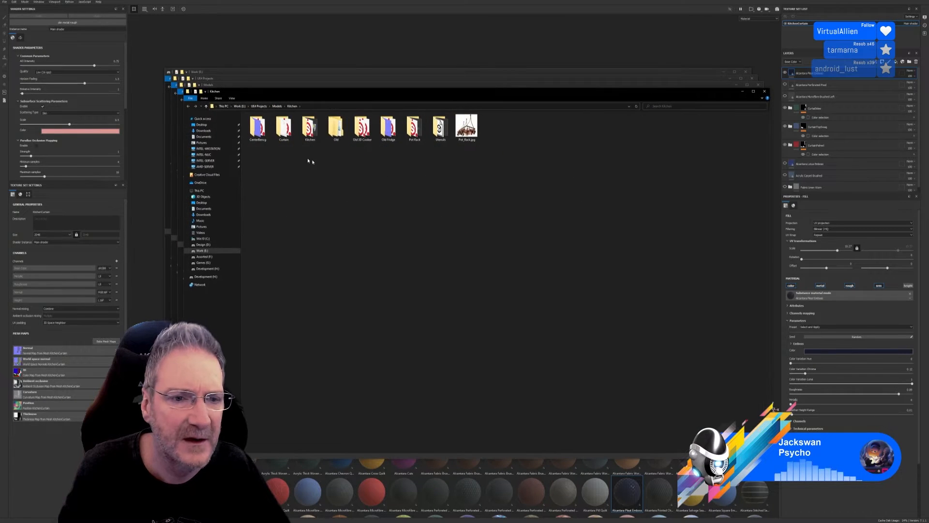
pyautogui.doubleClick(287, 138)
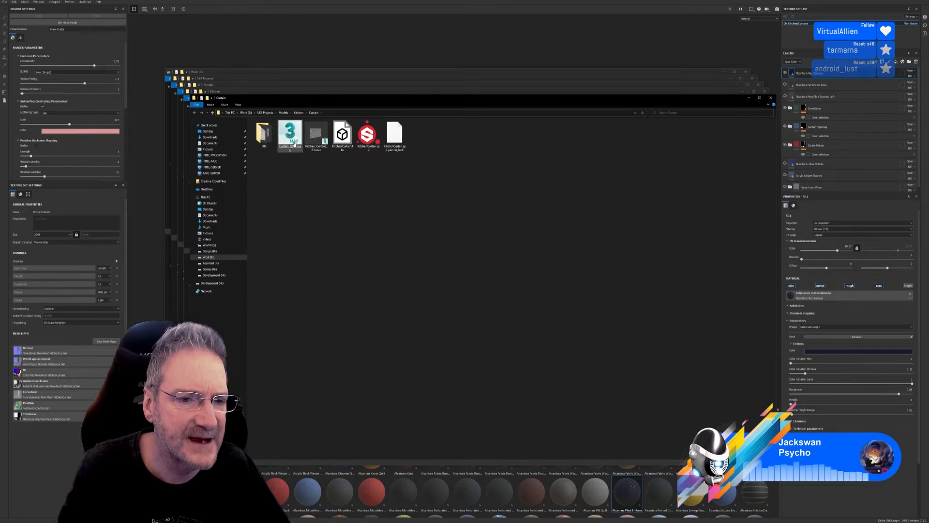
pyautogui.click(293, 145)
pyautogui.click(343, 141)
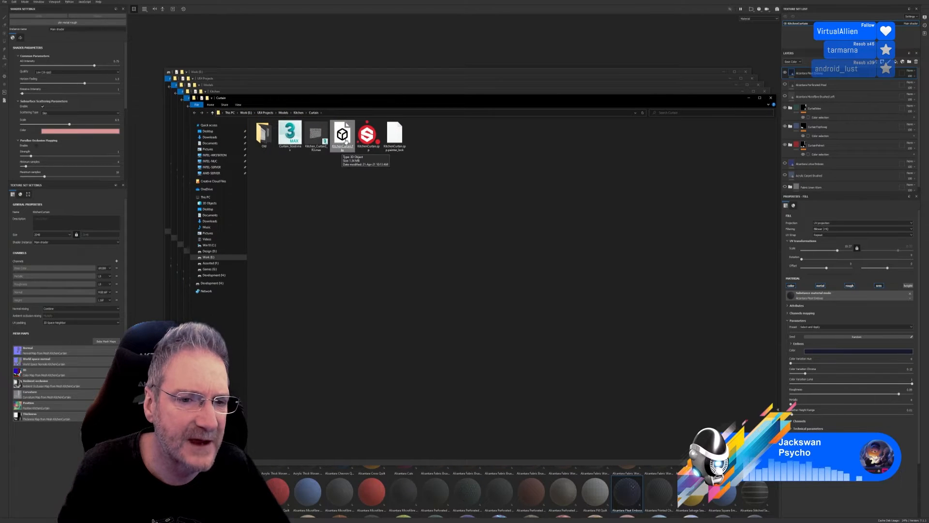
pyautogui.click(370, 143)
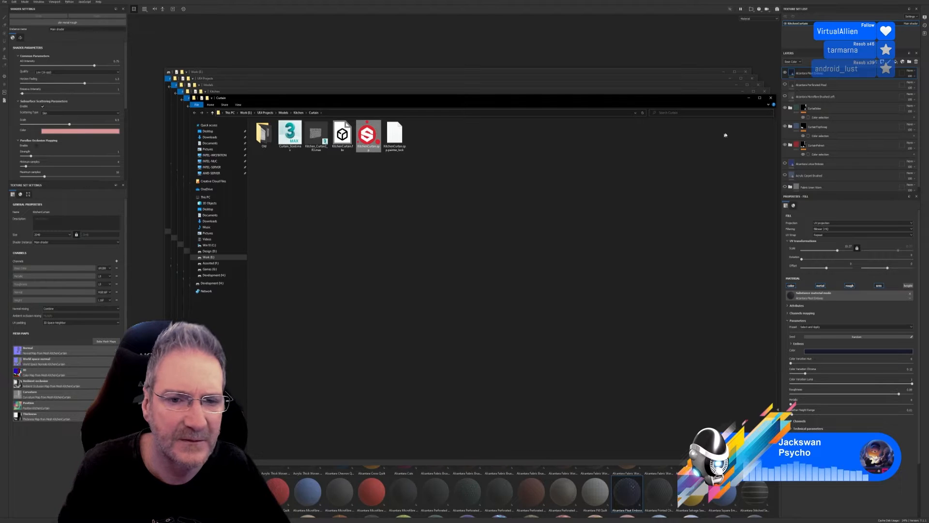
# Step: Close all the open File Explorer windows and return to Substance Painter
pyautogui.click(771, 97)
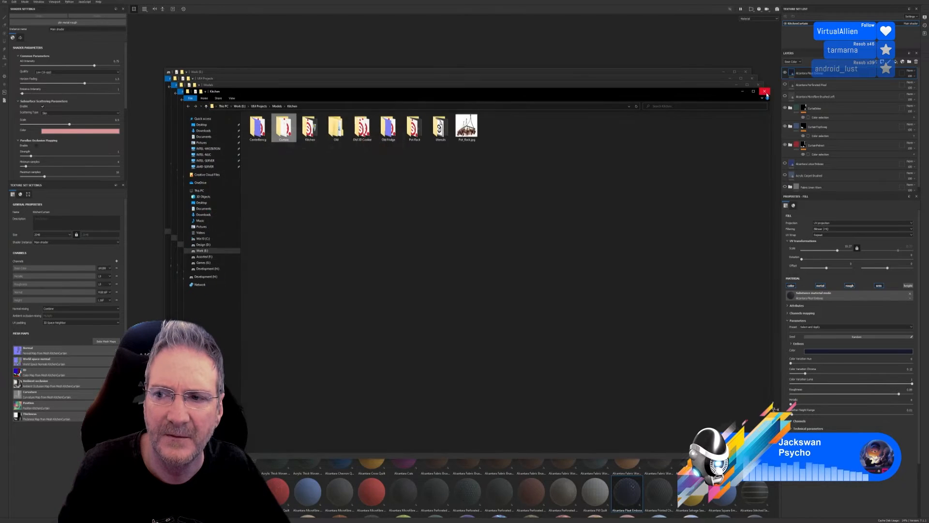
pyautogui.click(765, 91)
pyautogui.click(758, 84)
pyautogui.click(750, 79)
pyautogui.click(740, 75)
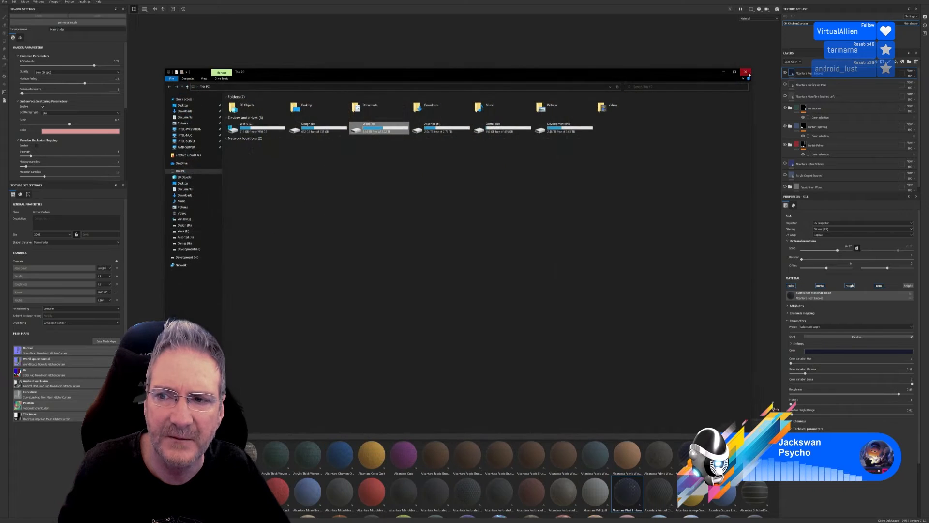
pyautogui.click(740, 75)
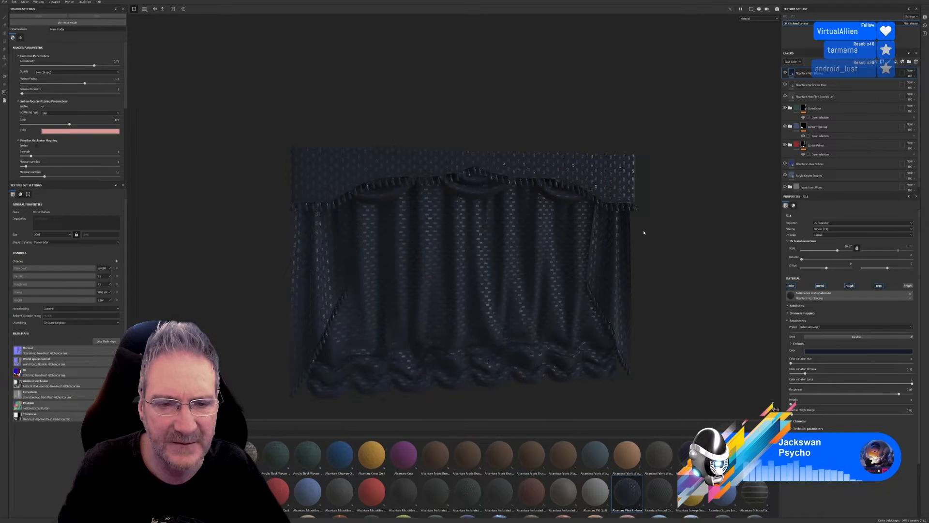
# Step: Examine the navy embossed fabric's shiny dashes on the side and main curtains, up close and from several angles
pyautogui.scroll(5, 291, 276)
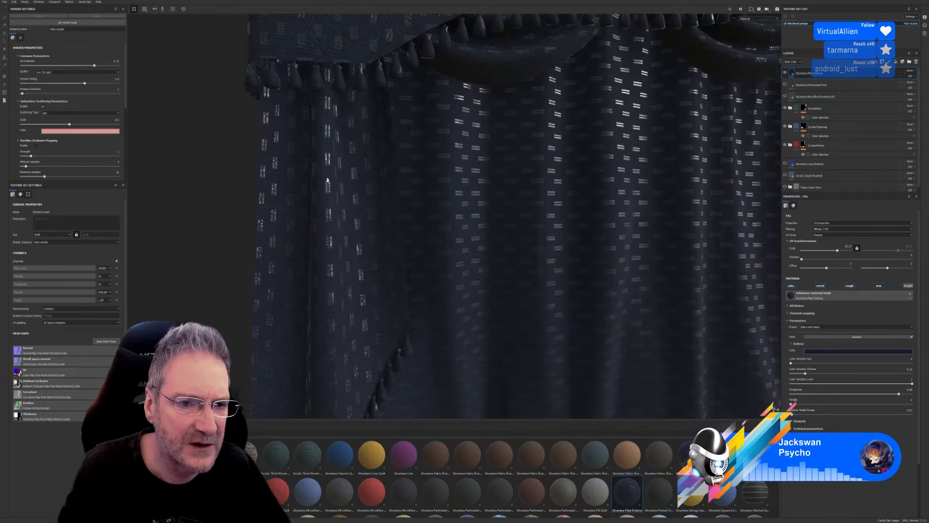
pyautogui.scroll(-5, 345, 274)
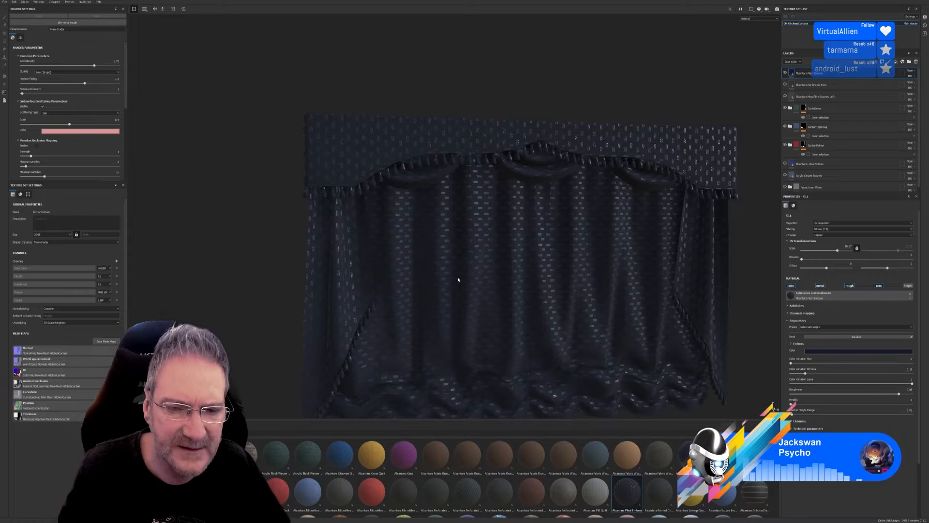
pyautogui.keyDown('alt'); pyautogui.moveTo(458, 280); pyautogui.dragTo(385, 231, button='middle'); pyautogui.keyUp('alt')
pyautogui.keyDown('alt'); pyautogui.moveTo(634, 275); pyautogui.dragTo(696, 269); pyautogui.keyUp('alt')
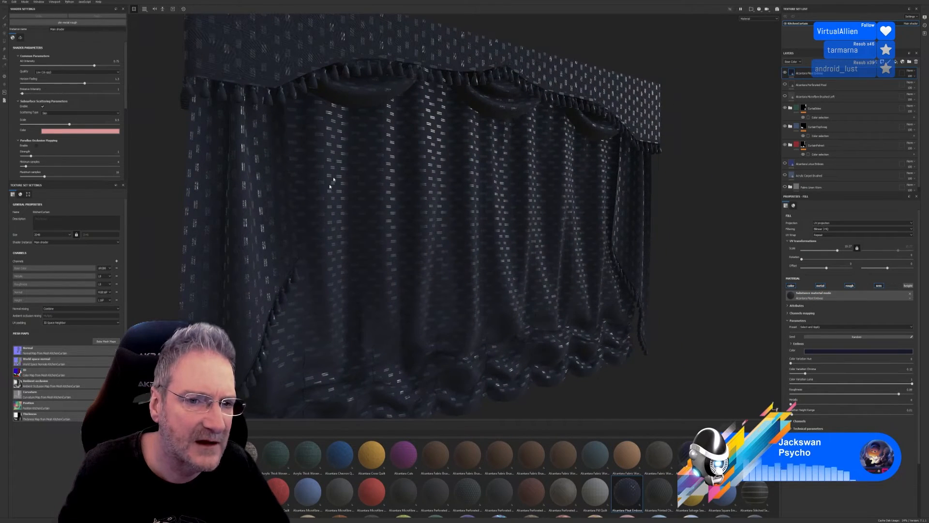
pyautogui.scroll(5, 330, 123)
pyautogui.scroll(-10, 362, 174)
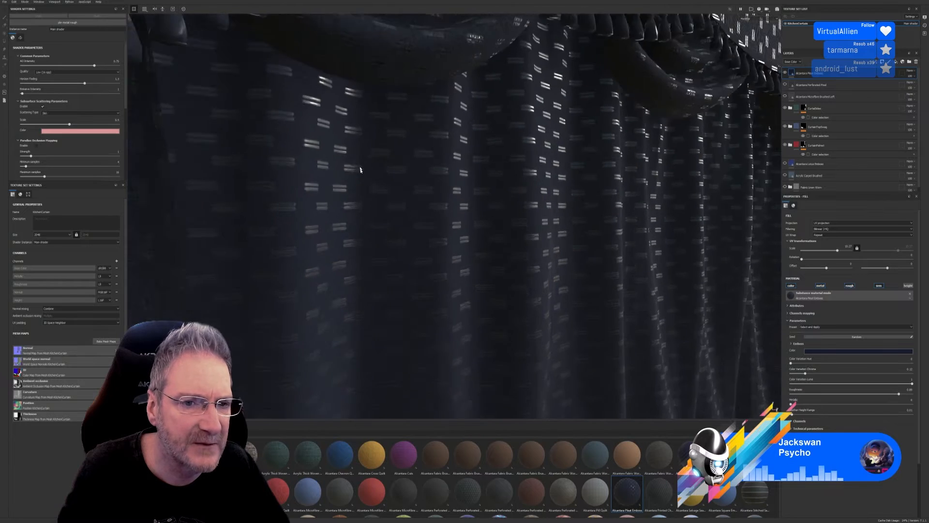
pyautogui.keyDown('alt'); pyautogui.moveTo(367, 188); pyautogui.dragTo(399, 232); pyautogui.keyUp('alt')
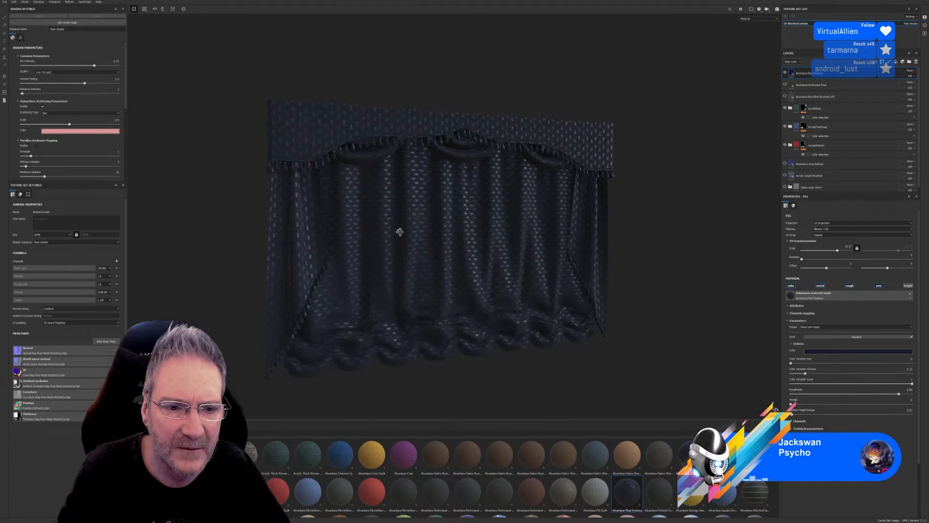
# Step: Add a color selection mask to the navy embossed layer and pick the teal side-curtain ID color
pyautogui.rightClick(830, 76)
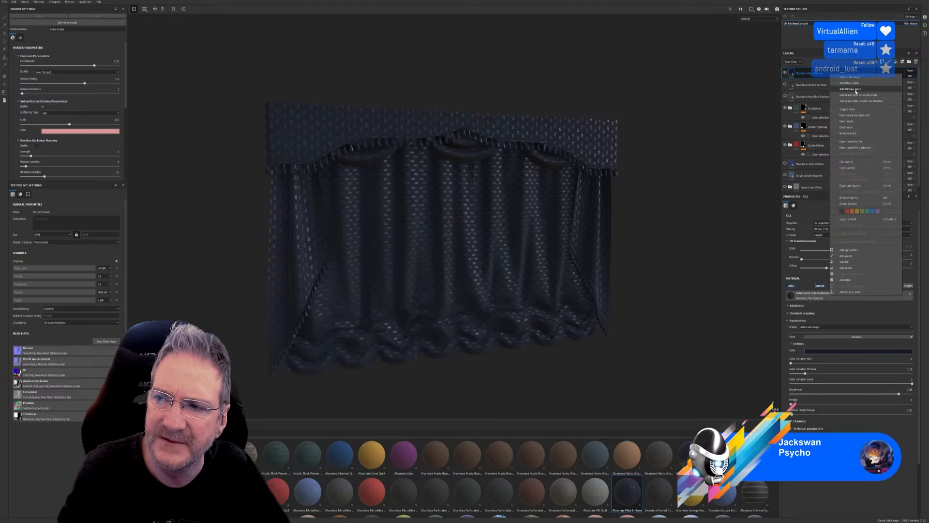
pyautogui.click(854, 90)
pyautogui.click(903, 255)
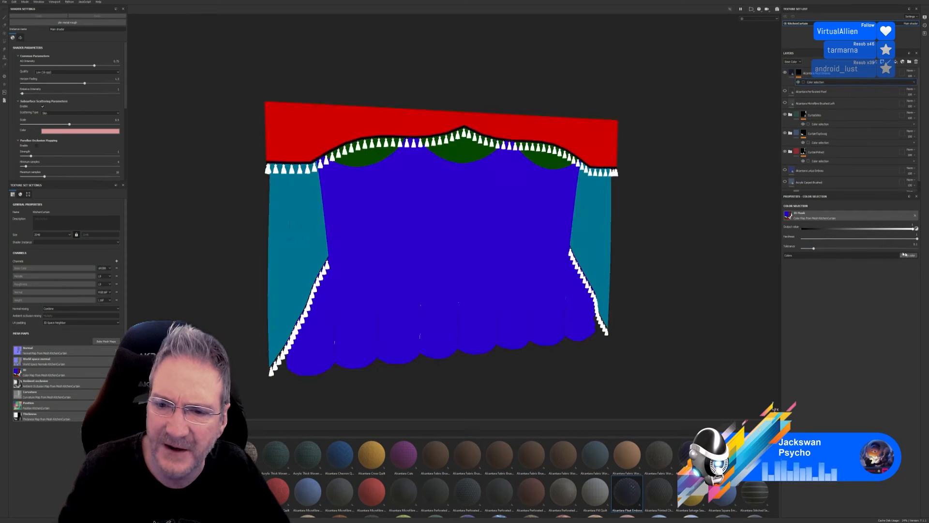
pyautogui.click(608, 211)
pyautogui.keyDown('alt'); pyautogui.moveTo(649, 237); pyautogui.dragTo(622, 215); pyautogui.keyUp('alt')
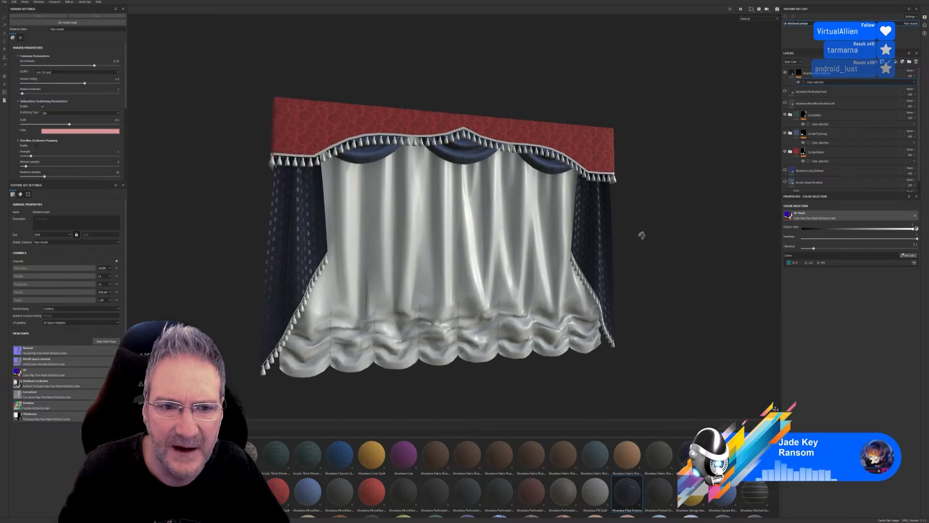
pyautogui.moveTo(645, 247)
pyautogui.keyDown('alt'); pyautogui.mouseDown()
pyautogui.moveTo(539, 238)
pyautogui.moveTo(561, 217)
pyautogui.moveTo(641, 230)
pyautogui.moveTo(656, 248)
pyautogui.moveTo(647, 237)
pyautogui.mouseUp(); pyautogui.keyUp('alt')
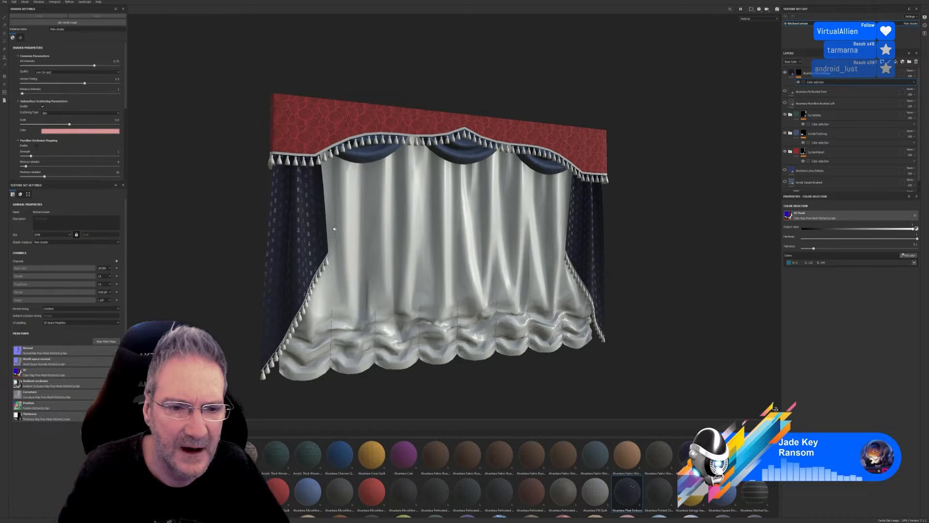
pyautogui.scroll(3, 296, 224)
pyautogui.scroll(-3, 297, 224)
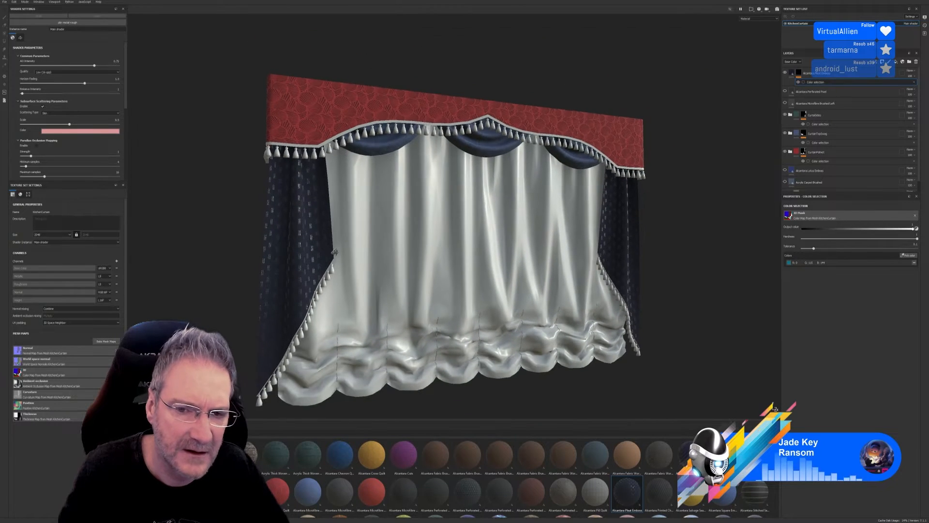
pyautogui.keyDown('alt'); pyautogui.moveTo(303, 231); pyautogui.dragTo(326, 253); pyautogui.keyUp('alt')
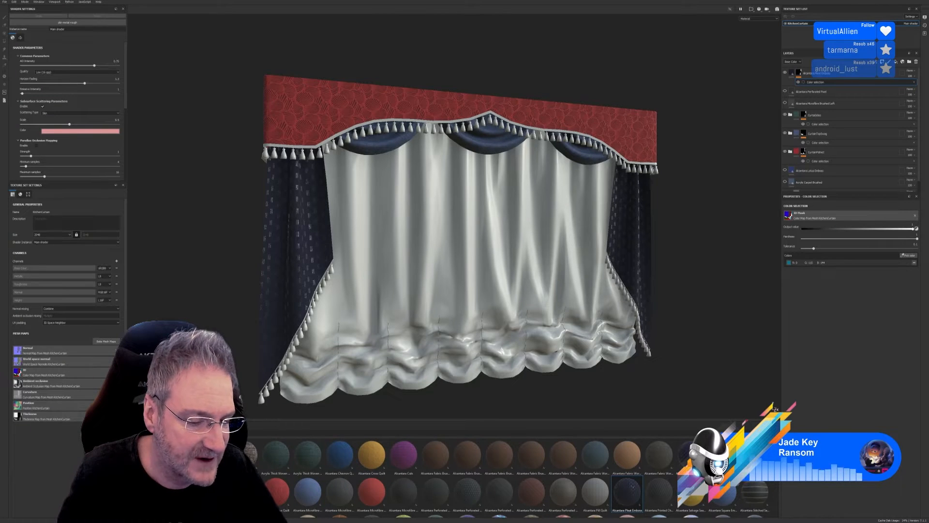
pyautogui.press('super+e')
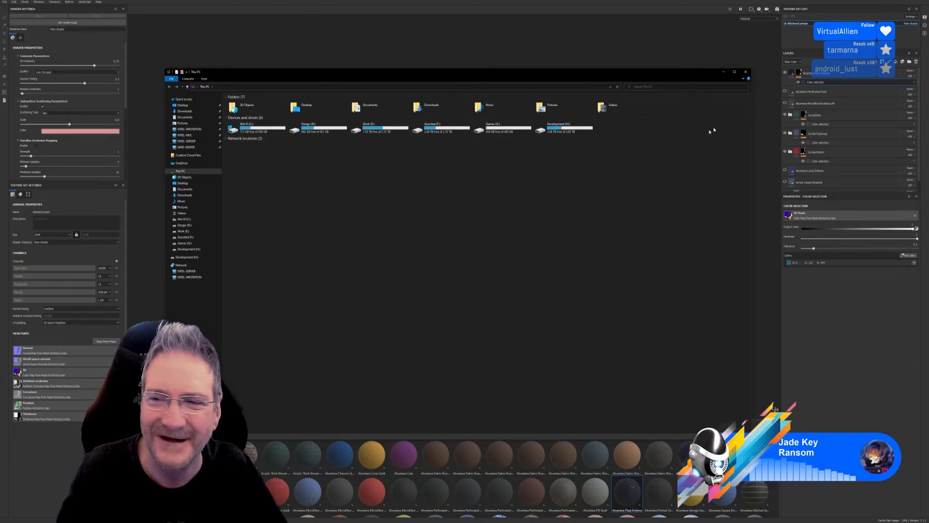
pyautogui.click(745, 71)
pyautogui.keyDown('alt'); pyautogui.moveTo(669, 259); pyautogui.dragTo(620, 328); pyautogui.keyUp('alt')
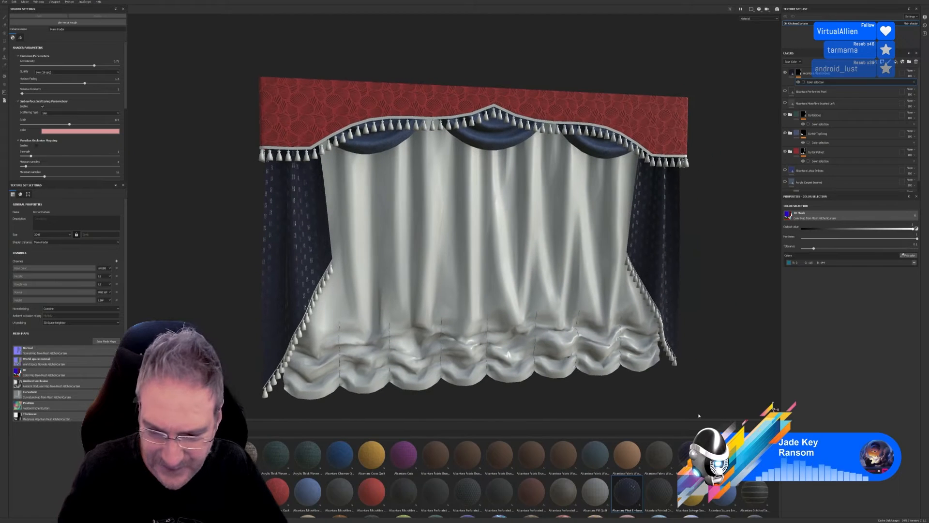
# Step: Try the dark Alcantara Printed Chevron fabric over the whole curtain, with finer UV tiling and the pattern rotated 90 degrees
pyautogui.moveTo(666, 496); pyautogui.dragTo(544, 306)
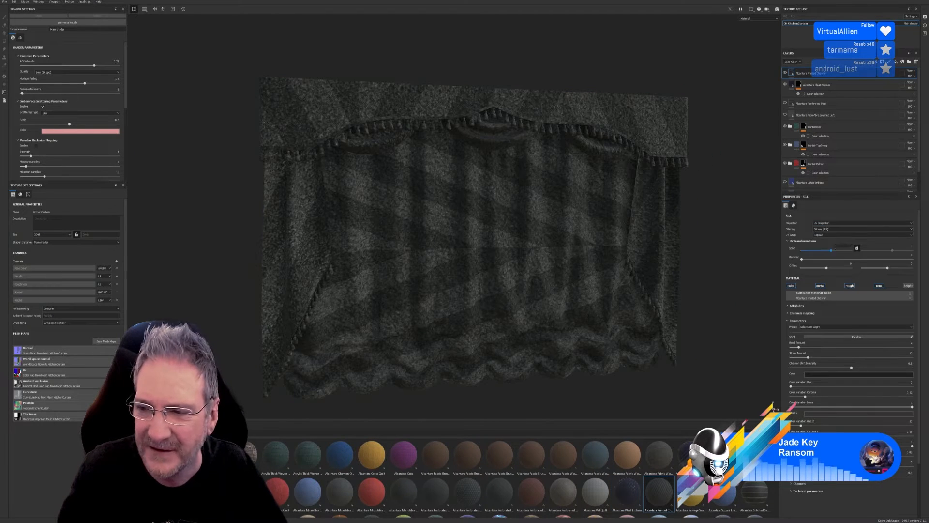
pyautogui.moveTo(831, 251); pyautogui.dragTo(838, 252)
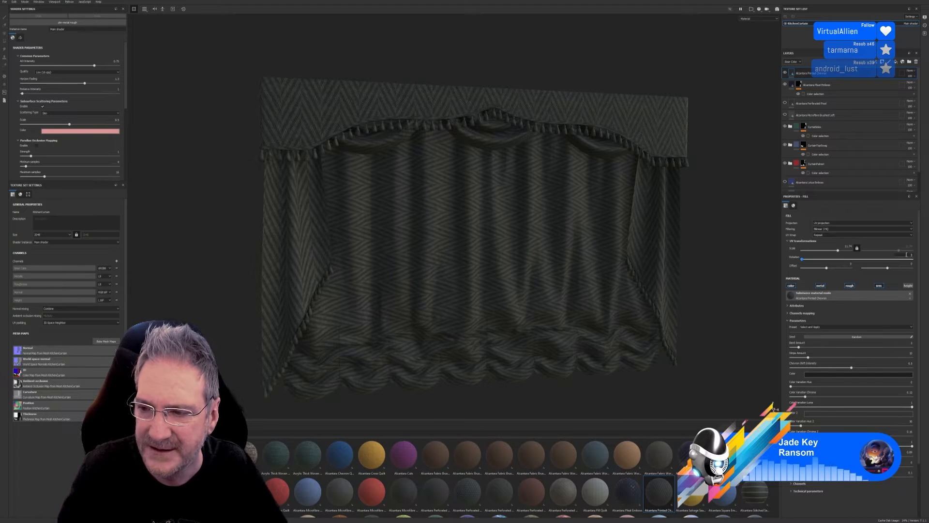
pyautogui.write('90')
pyautogui.press('Return')
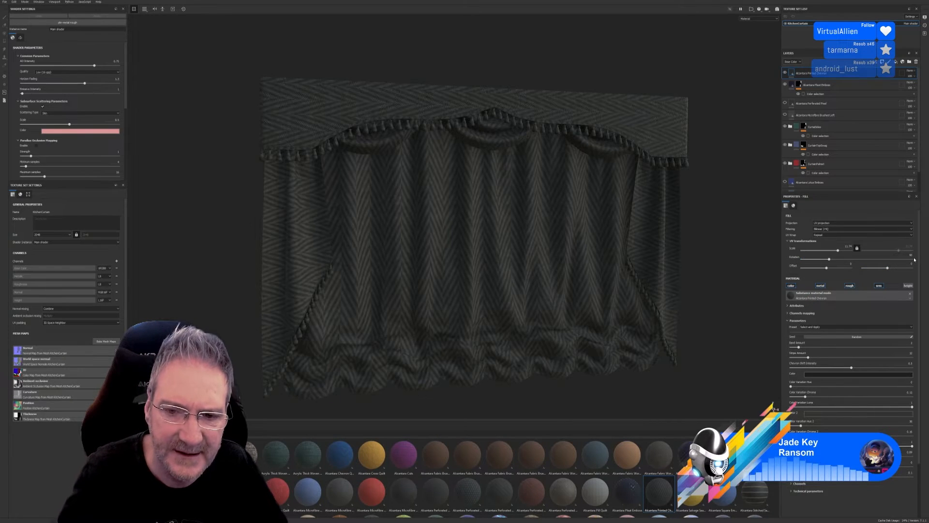
pyautogui.keyDown('alt'); pyautogui.moveTo(555, 297); pyautogui.dragTo(541, 282); pyautogui.keyUp('alt')
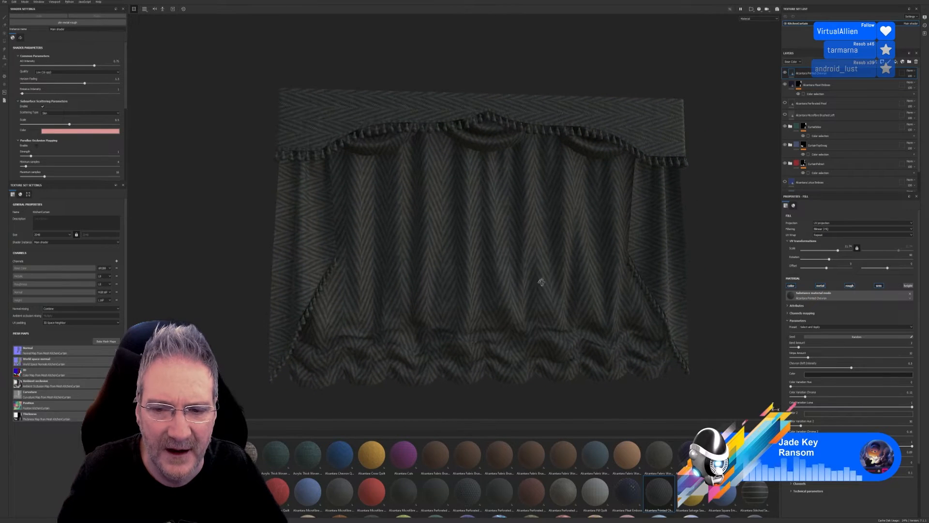
# Step: Add a color selection mask to the chevron fabric layer and pick the main curtain's blue ID color
pyautogui.rightClick(832, 75)
pyautogui.click(864, 99)
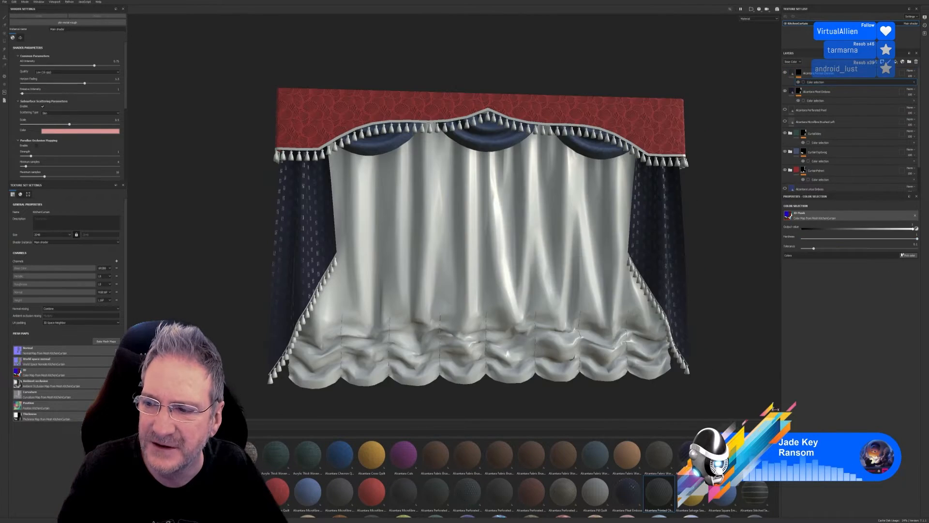
pyautogui.click(909, 255)
pyautogui.click(512, 257)
pyautogui.keyDown('alt'); pyautogui.moveTo(506, 320); pyautogui.dragTo(353, 307); pyautogui.keyUp('alt')
pyautogui.scroll(-3, 665, 257)
pyautogui.scroll(1, 651, 256)
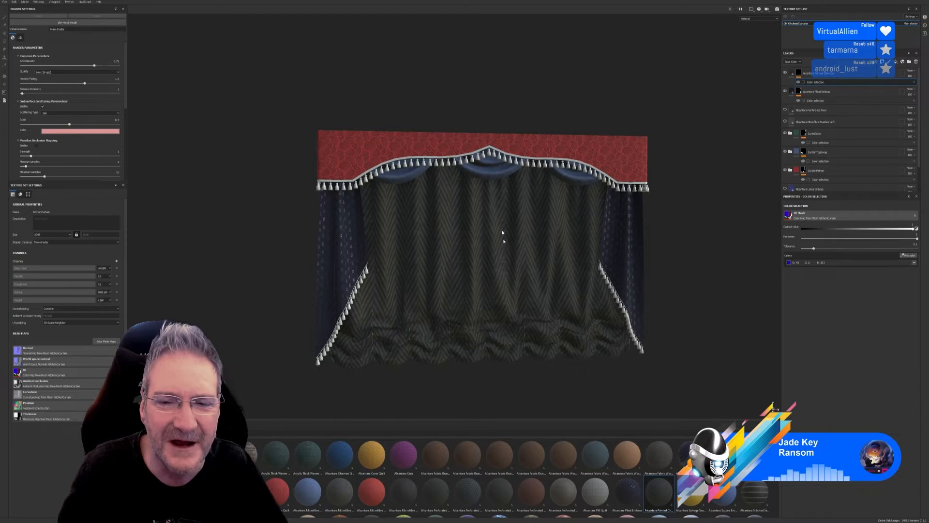
# Step: Delete the chevron fabric's color selection and the chevron layer itself
pyautogui.click(916, 62)
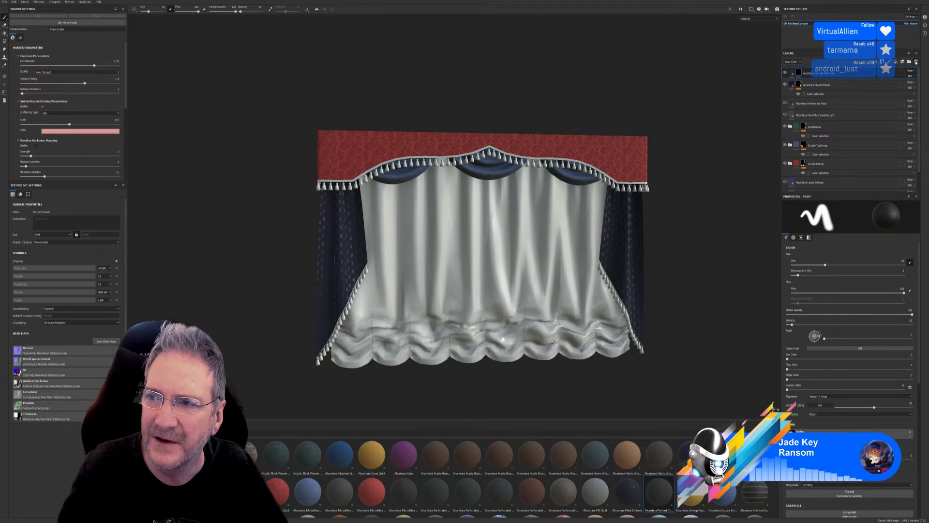
pyautogui.click(916, 61)
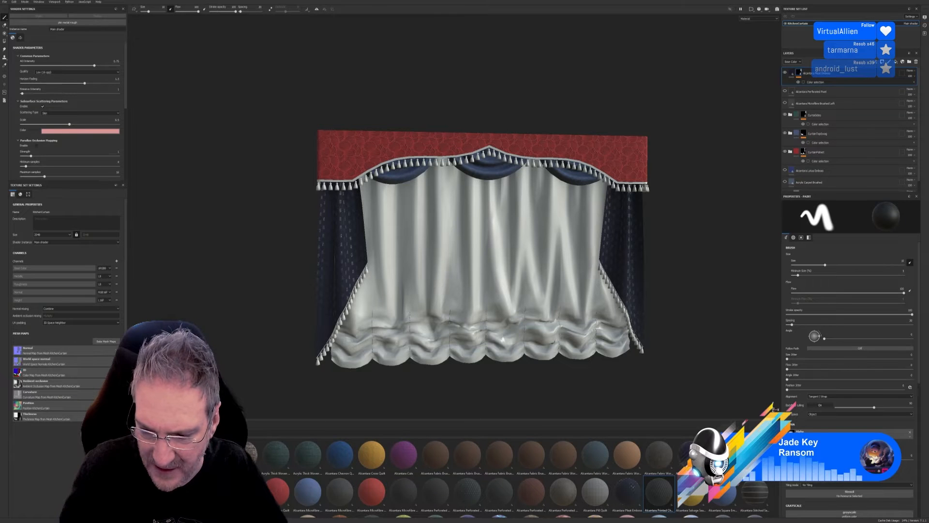
# Step: Try the gold Alcantara Salvage fabric on the curtain and discard its layer, keeping the navy embossed layer
pyautogui.moveTo(692, 491); pyautogui.dragTo(493, 306)
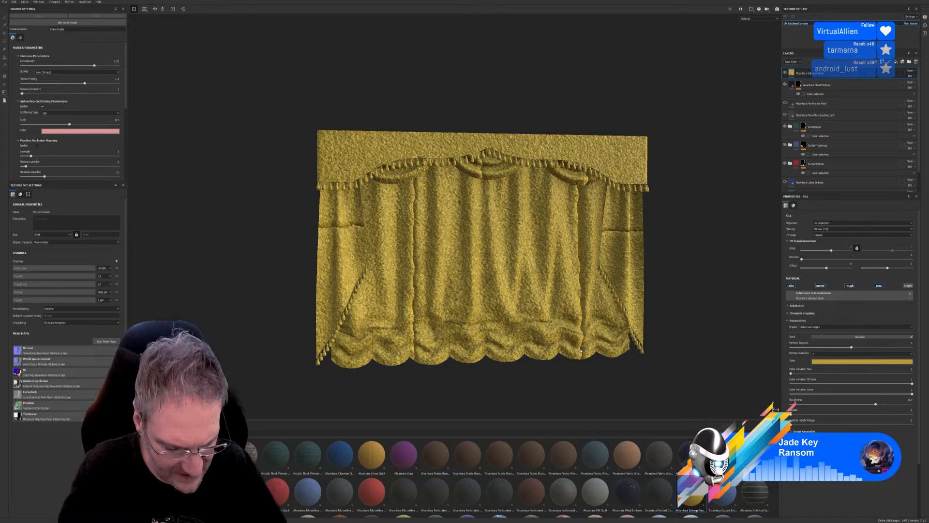
pyautogui.press('1')
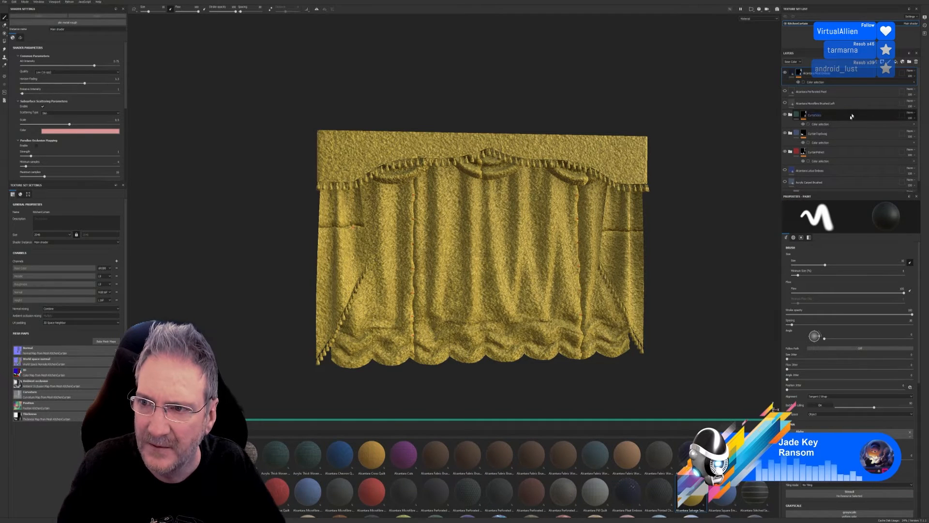
pyautogui.click(915, 62)
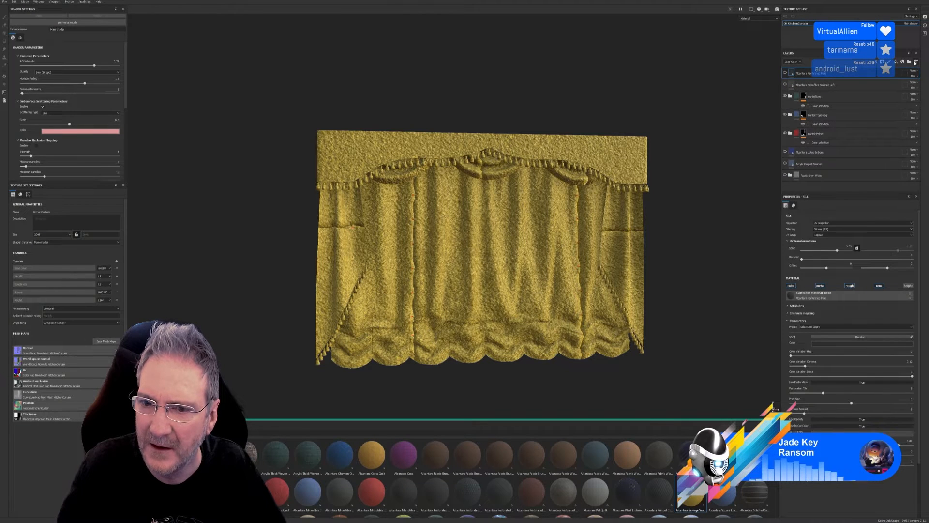
pyautogui.hotkey('ctrl', 'z')
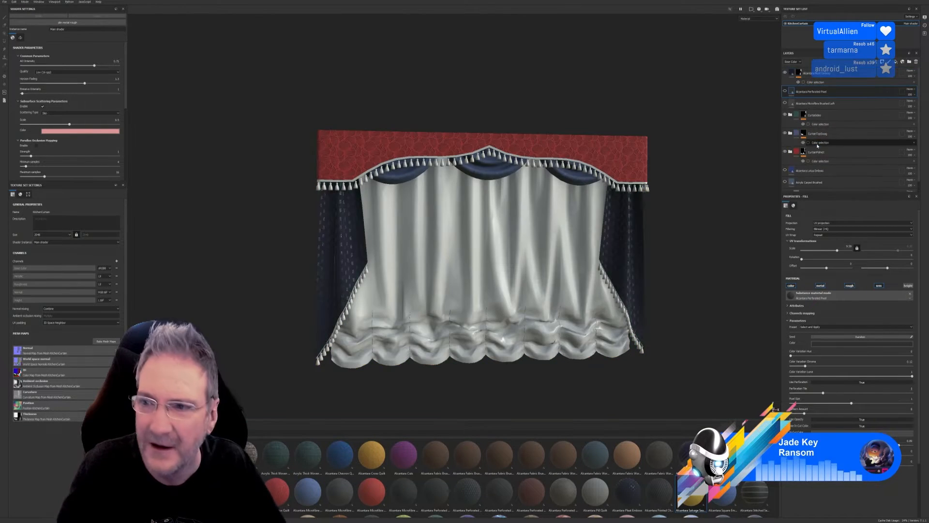
# Step: Apply the blue Alcantara Square Emboss fabric to the curtain as a new layer above the navy embossed layer
pyautogui.click(851, 81)
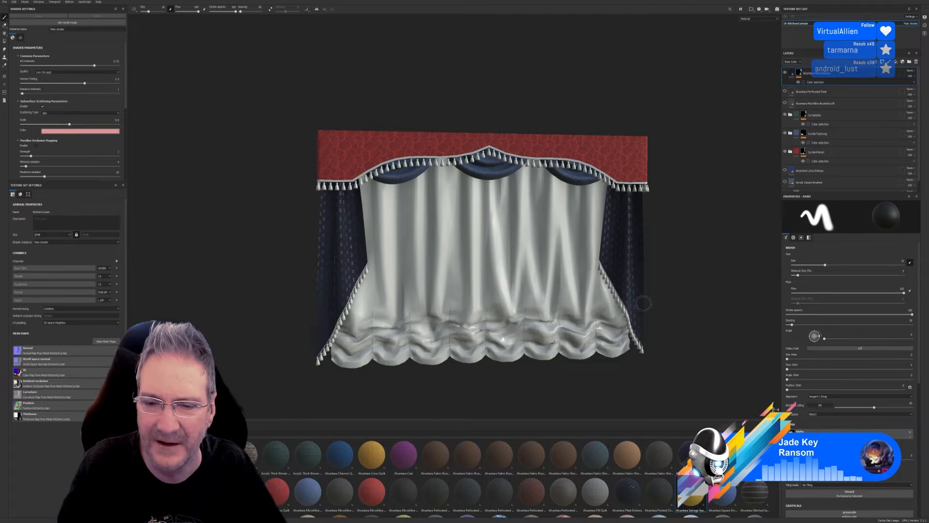
pyautogui.moveTo(724, 495); pyautogui.dragTo(508, 295)
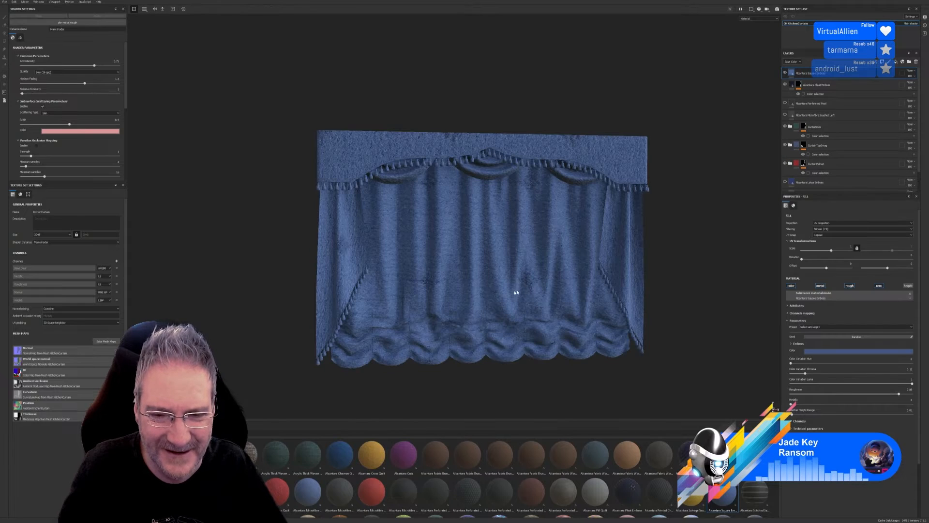
# Step: Undo the blue Alcantara fill, and try the dark Alcantara stitched material with pale stitches on the curtain before undoing it
pyautogui.hotkey('ctrl', 'z')
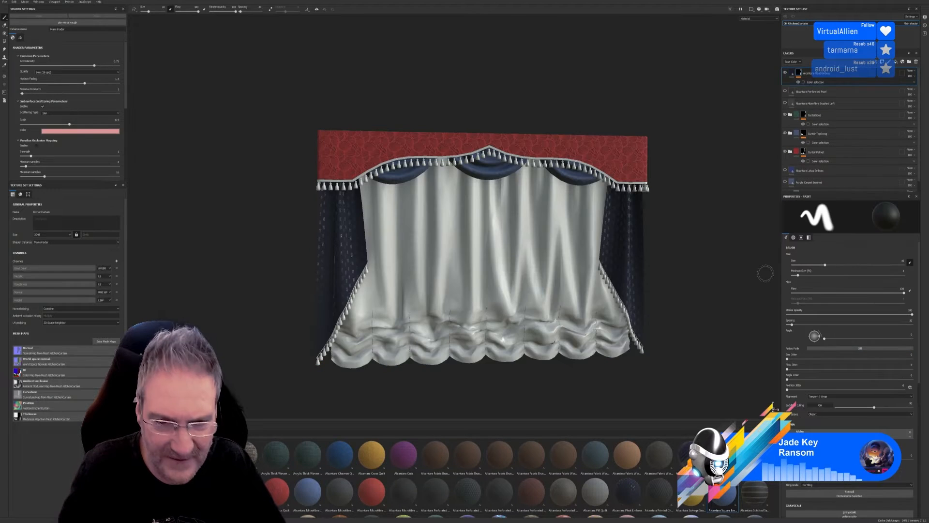
pyautogui.moveTo(755, 494); pyautogui.dragTo(511, 286)
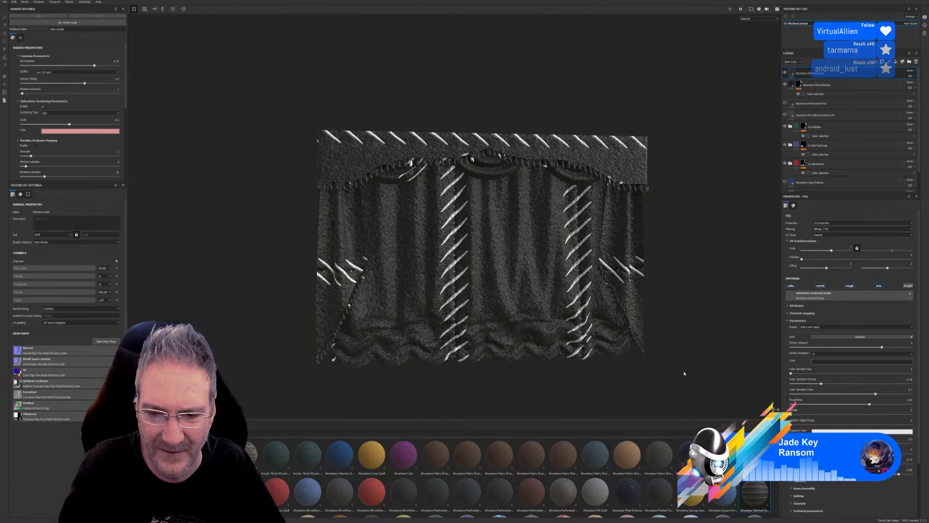
pyautogui.hotkey('ctrl', 'z')
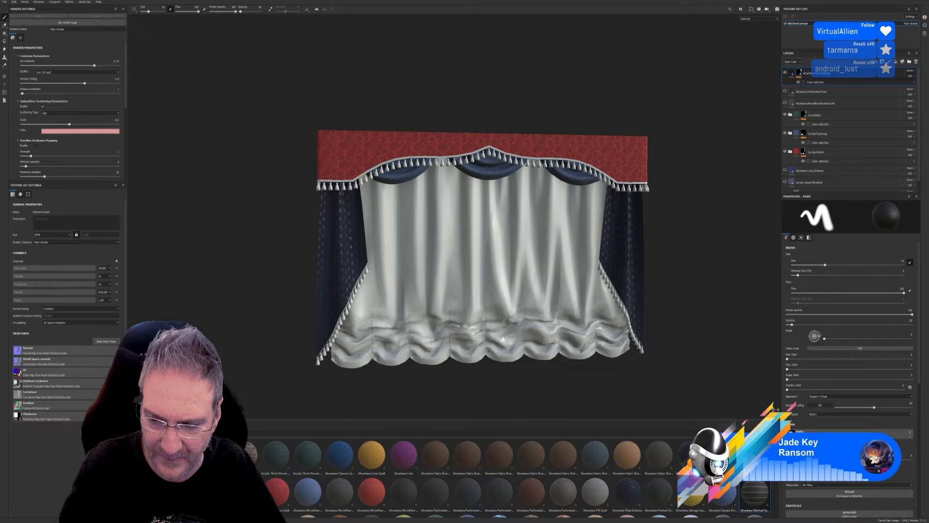
# Step: Try the dark Alcantara quilt material as a fill layer over the whole curtain, and undo it
pyautogui.scroll(-1, 484, 479)
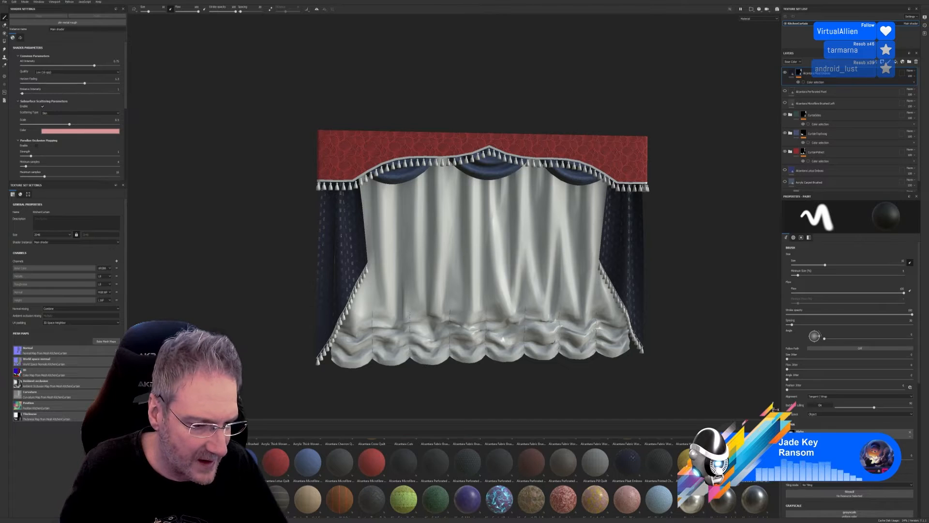
pyautogui.moveTo(692, 462); pyautogui.dragTo(468, 268)
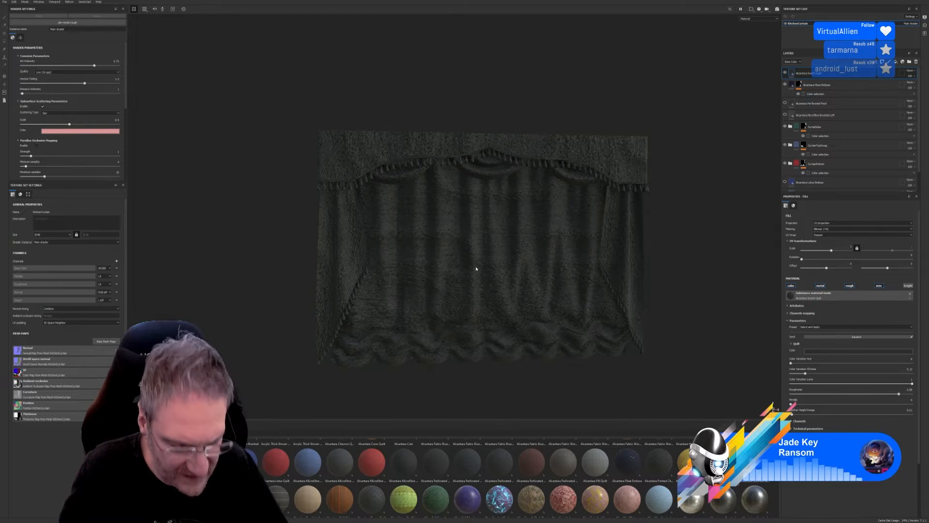
pyautogui.hotkey('ctrl', 'z')
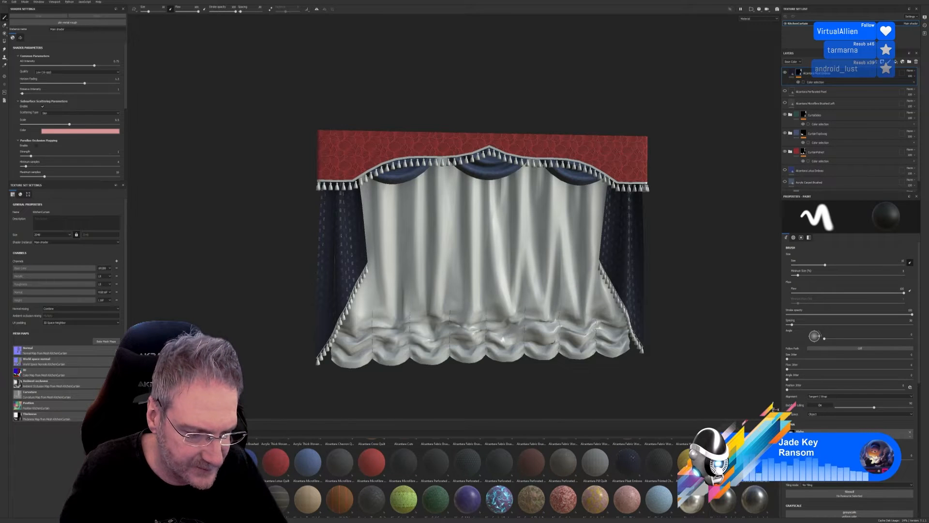
# Step: Try the blue Alcantara quilt material on the curtain with a higher UV scale, and undo both changes
pyautogui.moveTo(724, 462); pyautogui.dragTo(448, 293)
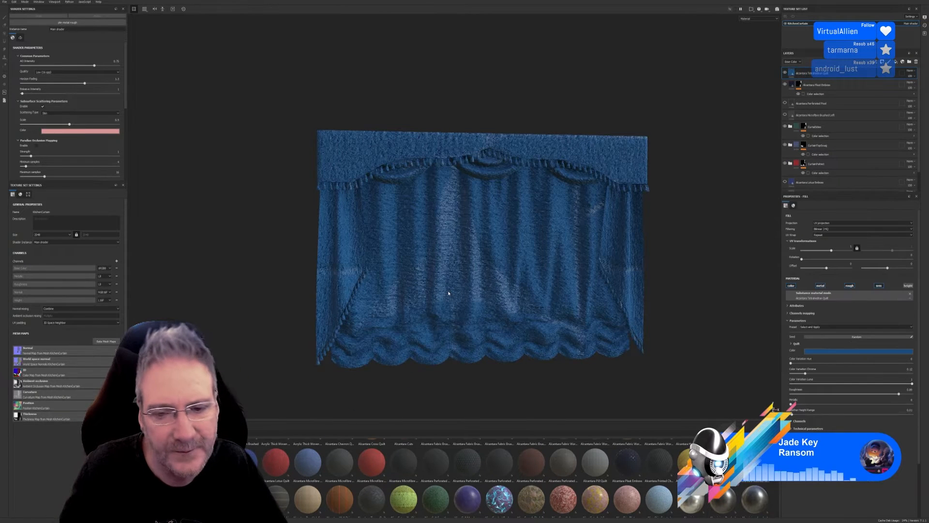
pyautogui.moveTo(831, 252); pyautogui.dragTo(839, 252)
pyautogui.hotkey('ctrl', 'z')
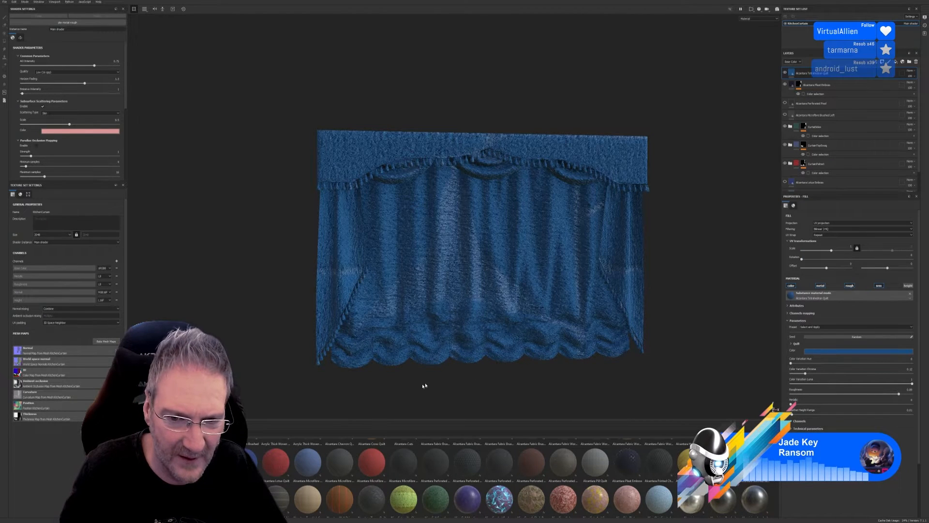
pyautogui.hotkey('ctrl', 'z')
# Step: Try the Alcantara Topstitch Diamond fill at a higher UV scale, delete it, and try and undo the Alcantara Topstitch Line fill
pyautogui.moveTo(333, 440); pyautogui.dragTo(500, 274)
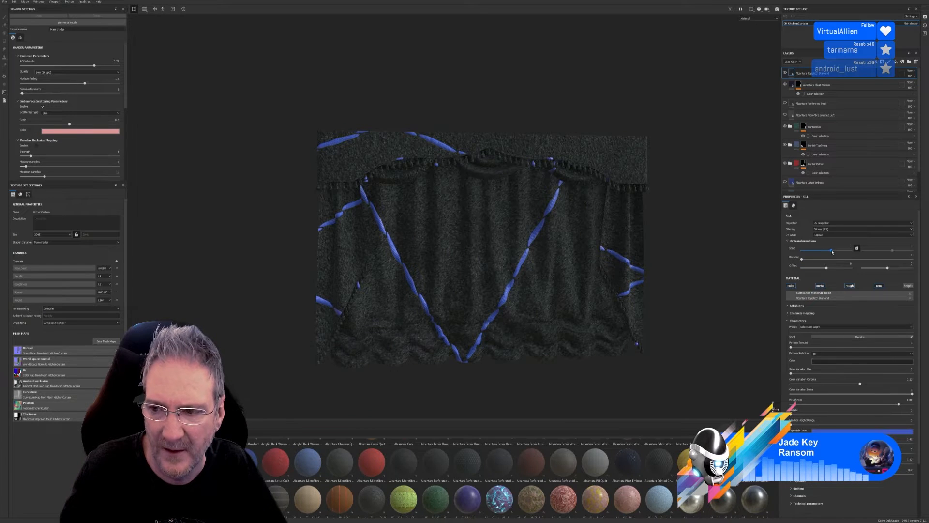
pyautogui.moveTo(831, 250); pyautogui.dragTo(834, 253)
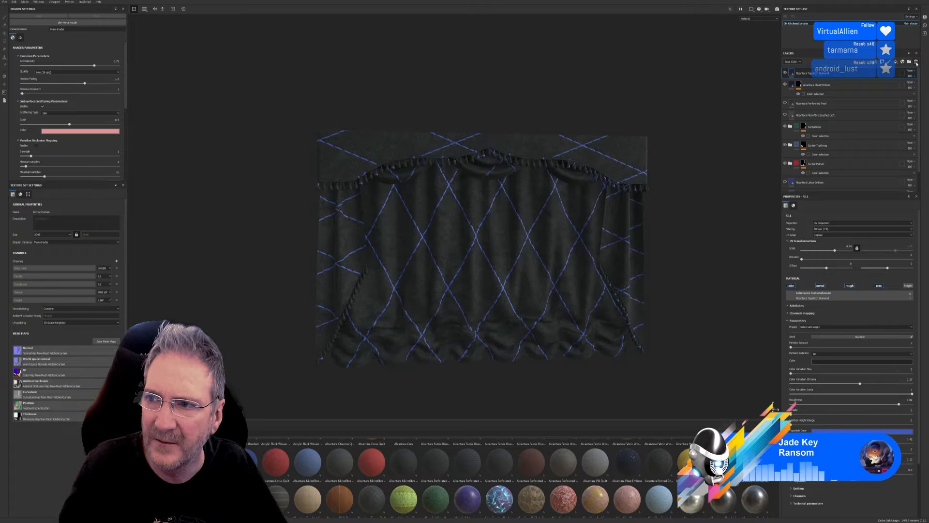
pyautogui.click(916, 63)
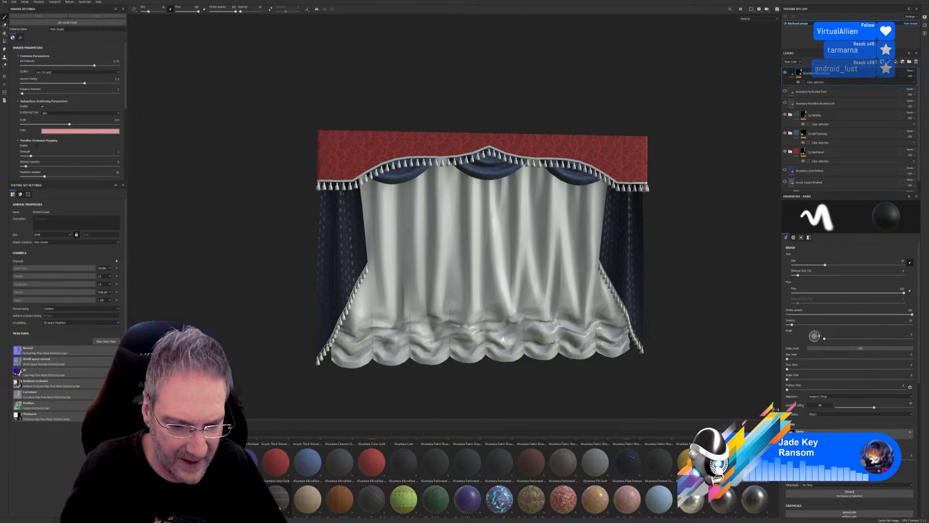
pyautogui.moveTo(281, 500); pyautogui.dragTo(485, 280)
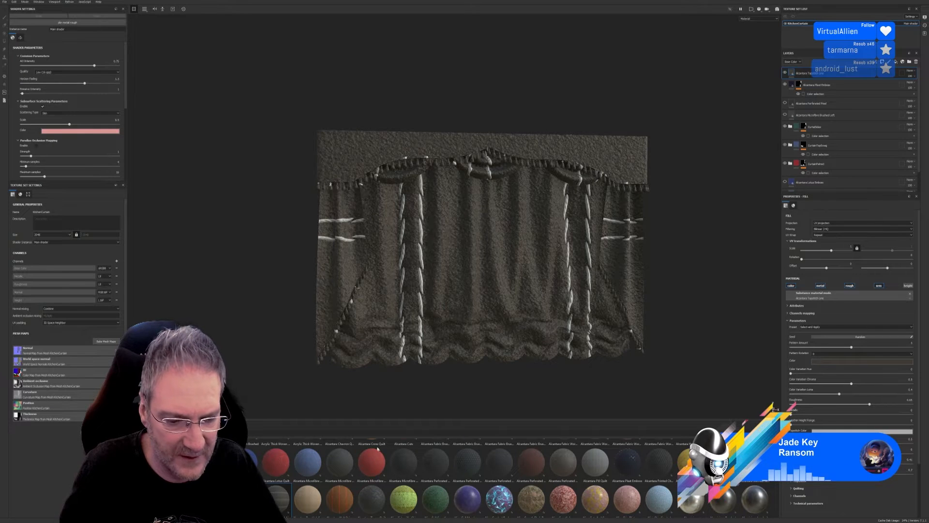
pyautogui.hotkey('ctrl', 'z')
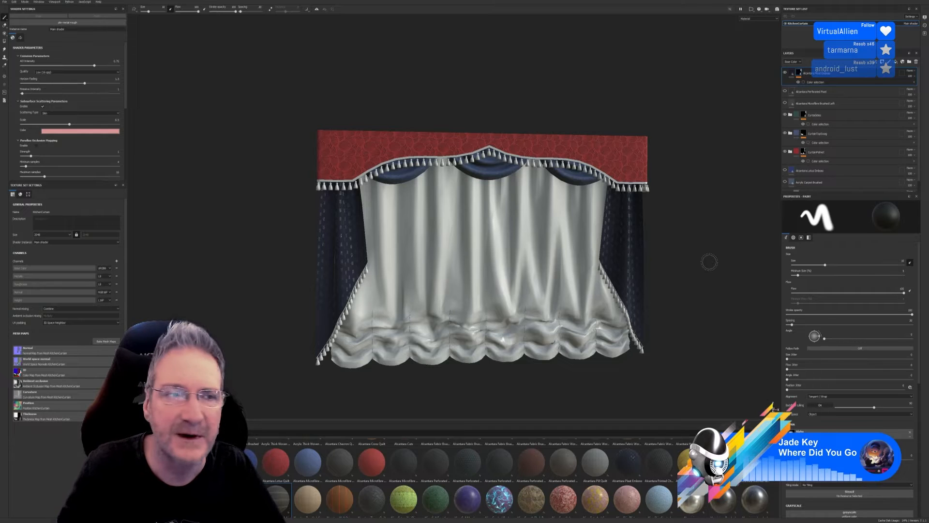
pyautogui.click(5, 2)
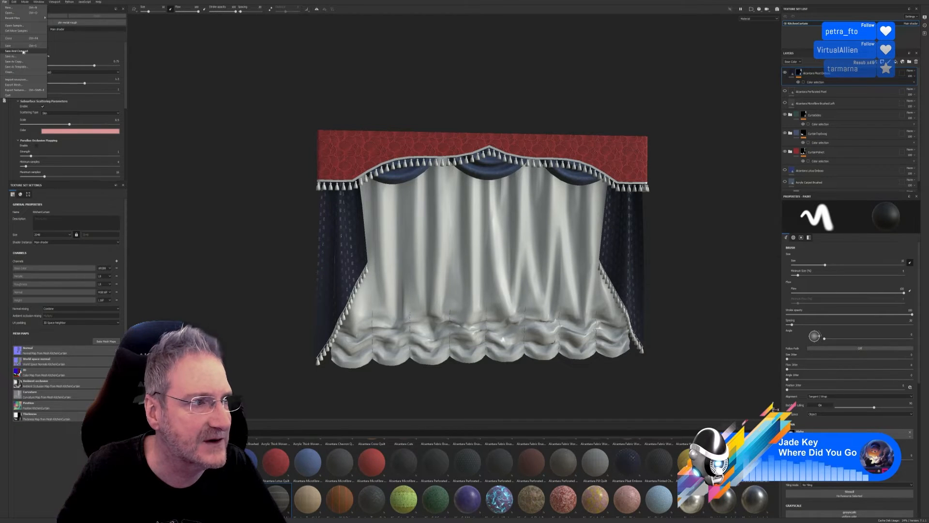
pyautogui.click(600, 7)
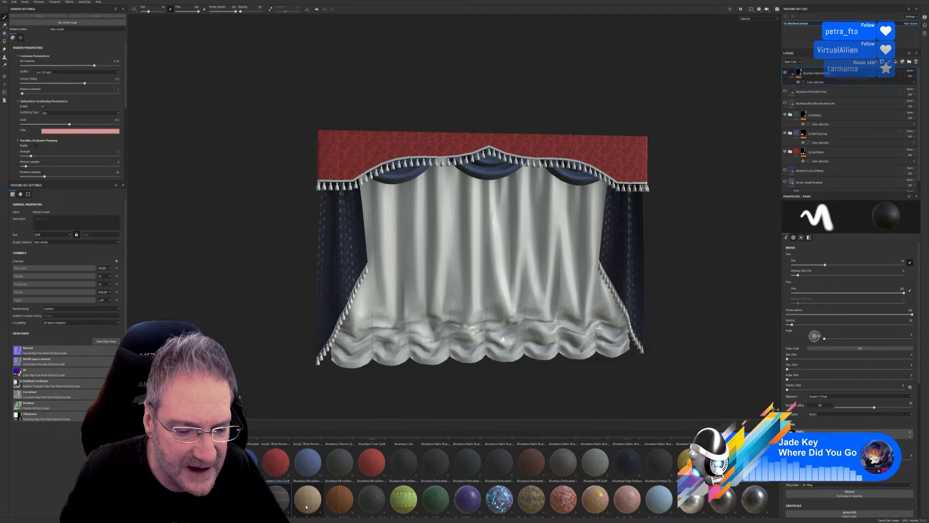
# Step: Try the beige Alcantara Topstitch Square and the orange-brown Alcantara Weft Stripe at a higher UV scale on the curtain, removing each fill
pyautogui.moveTo(306, 506); pyautogui.dragTo(454, 281)
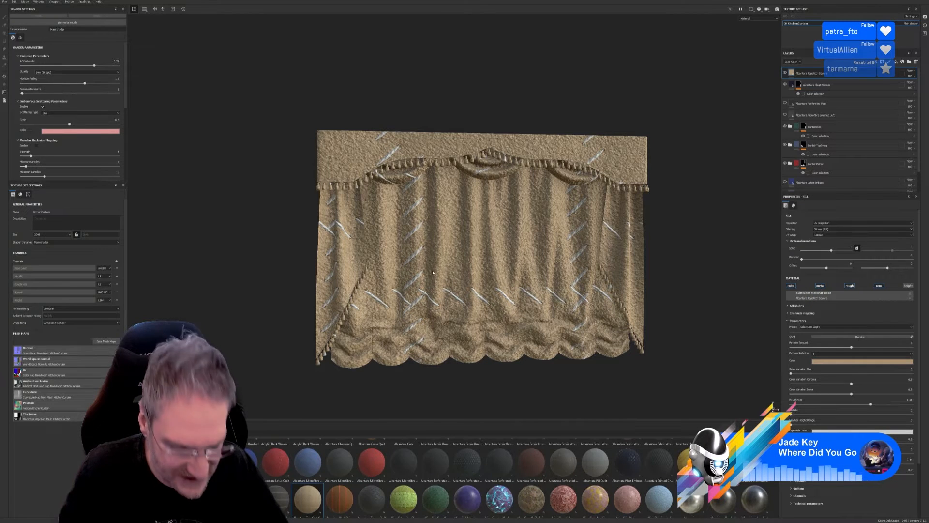
pyautogui.hotkey('ctrl', 'z')
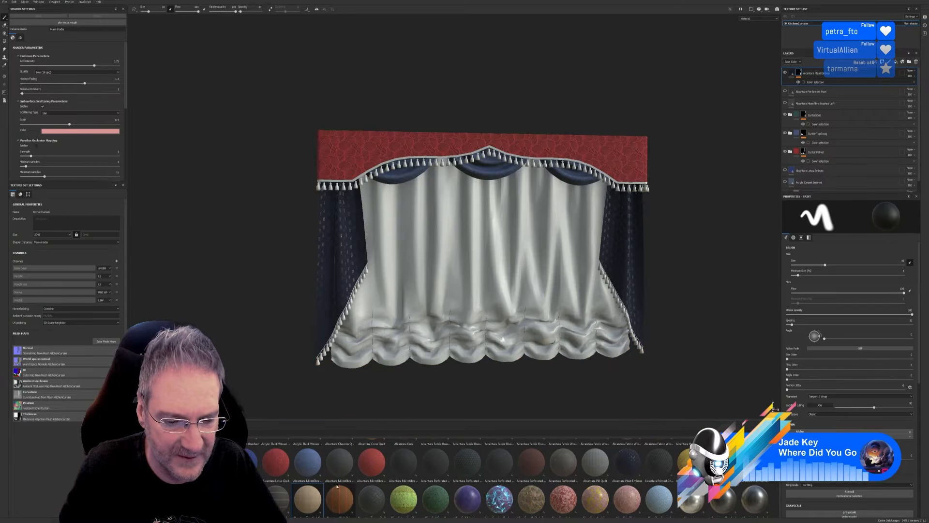
pyautogui.moveTo(356, 489); pyautogui.dragTo(442, 297)
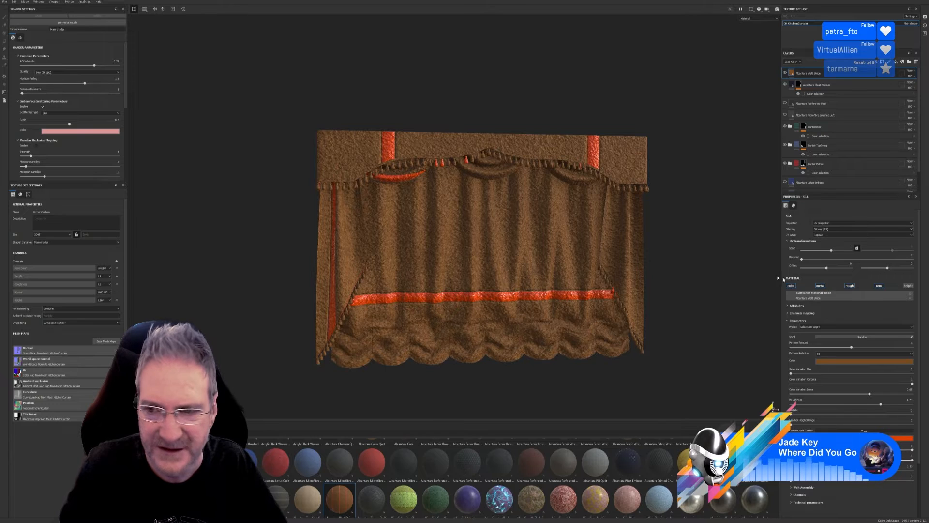
pyautogui.moveTo(831, 250); pyautogui.dragTo(835, 251)
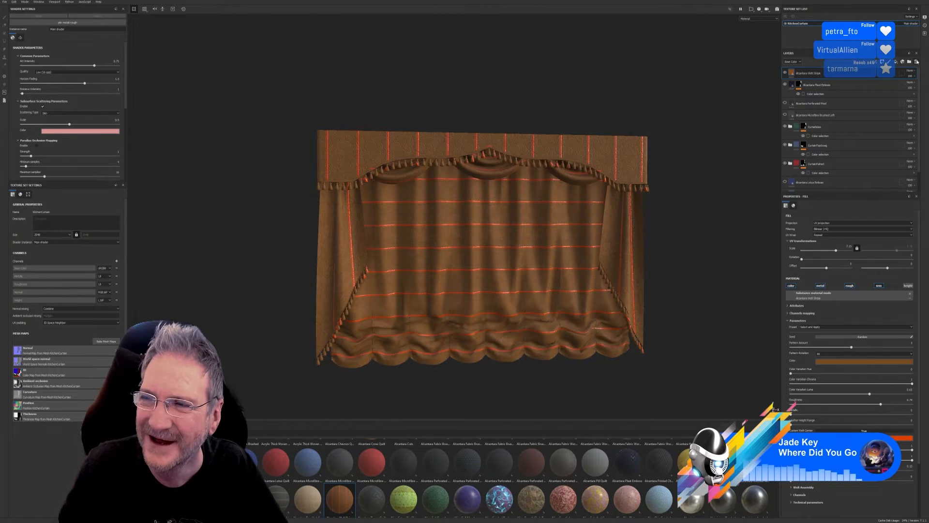
pyautogui.press('Delete')
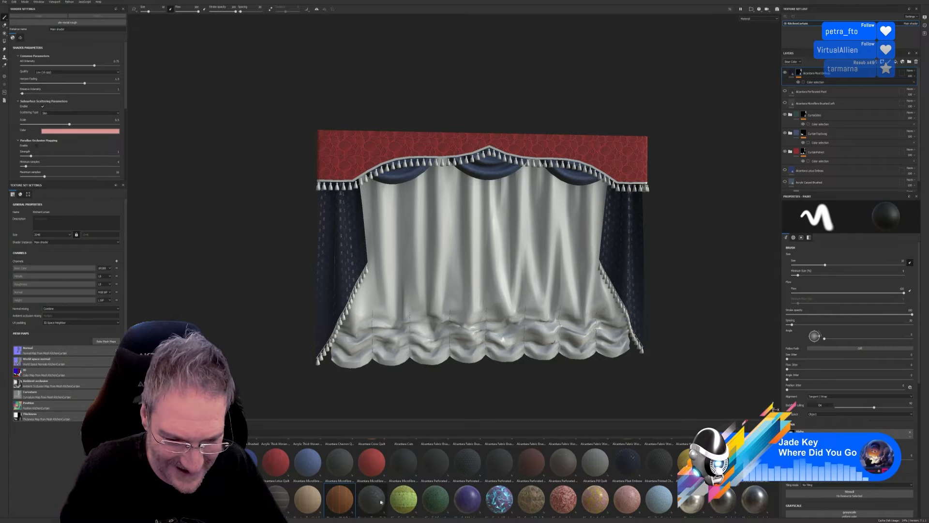
# Step: Try the Alcantara Zigzag Quilt material on the curtain with a higher UV scale, and undo the fill
pyautogui.moveTo(379, 502); pyautogui.dragTo(457, 327)
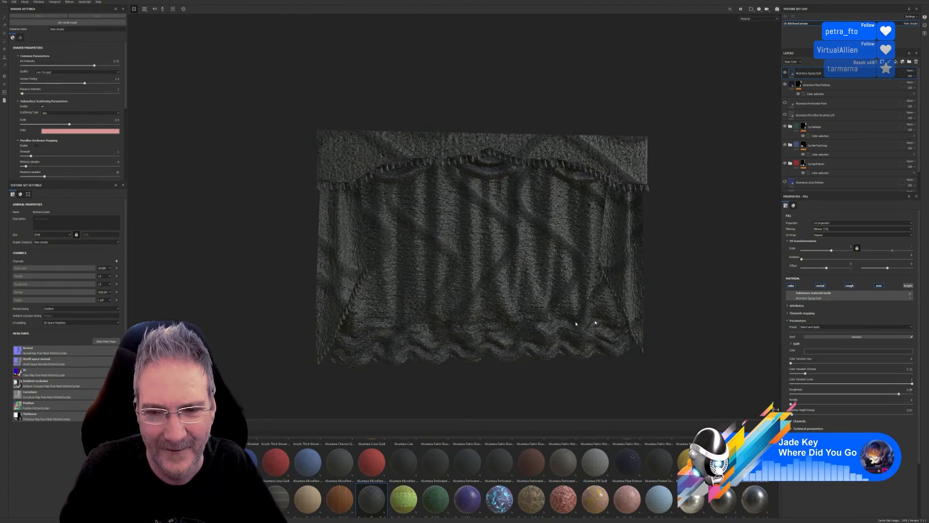
pyautogui.moveTo(831, 250); pyautogui.dragTo(837, 251)
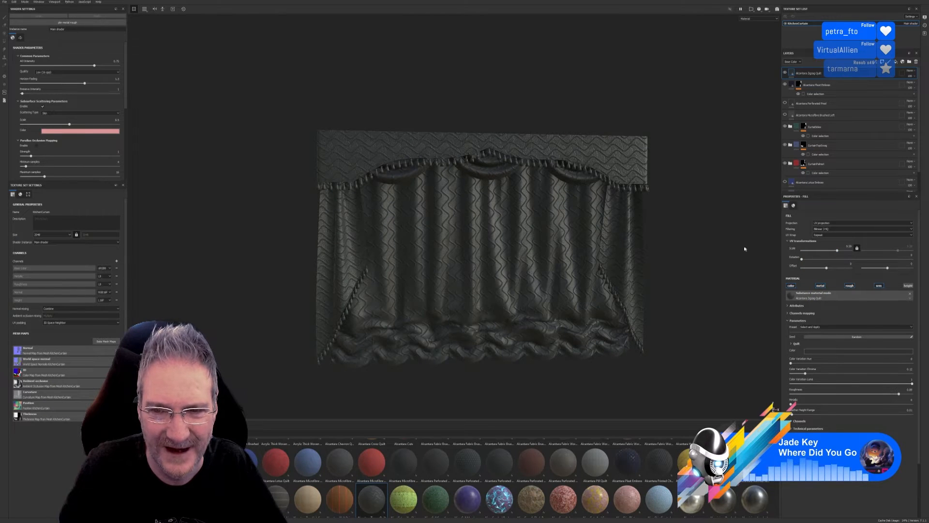
pyautogui.hotkey('ctrl', 'z')
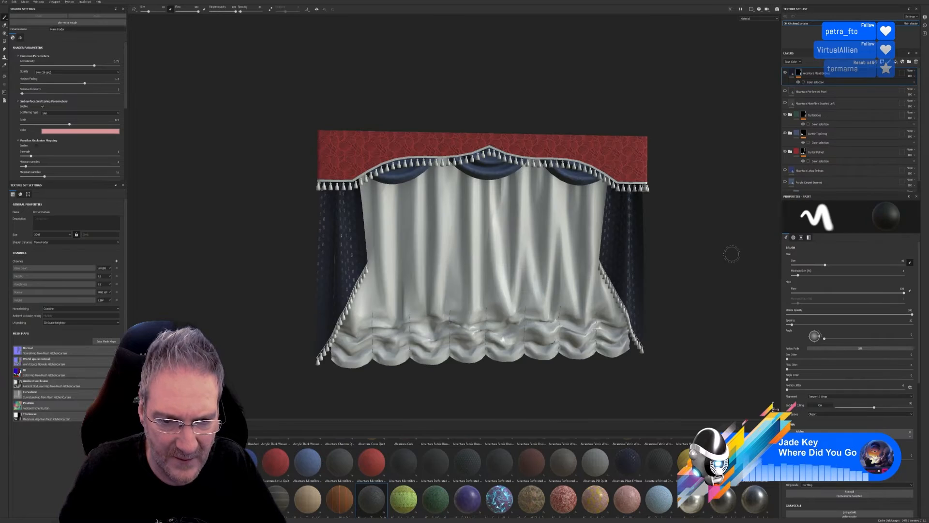
# Step: Try the green Alien Caterpillar Skin material on the curtain with a higher UV scale, and undo the fill
pyautogui.moveTo(403, 498); pyautogui.dragTo(467, 291)
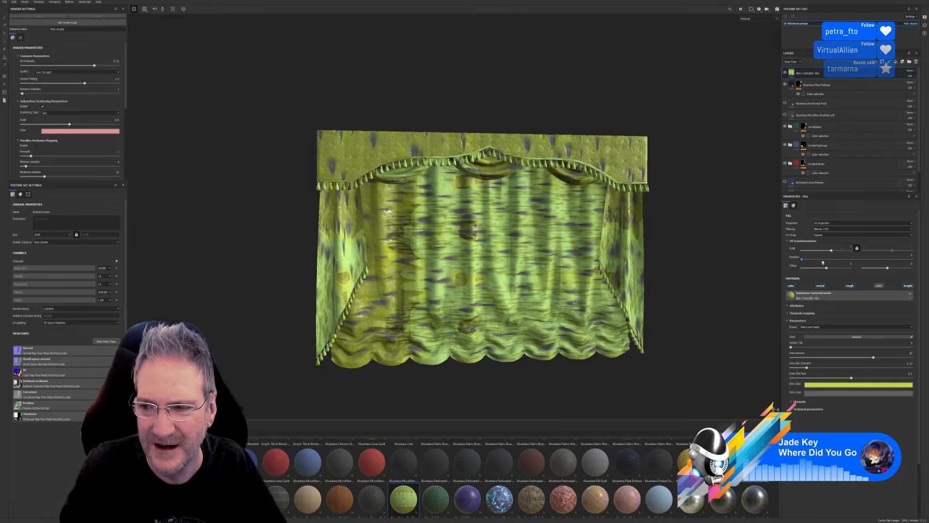
pyautogui.moveTo(831, 250); pyautogui.dragTo(837, 250)
pyautogui.hotkey('ctrl', 'z')
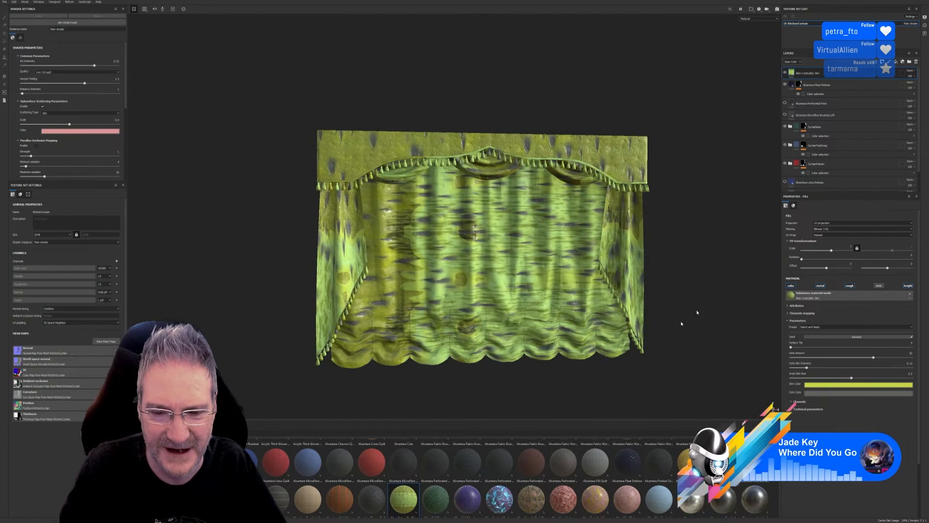
pyautogui.hotkey('ctrl', 'z')
# Step: Try the Alien Cell Growth material on the curtain with a higher UV scale, and undo the fill
pyautogui.moveTo(436, 500); pyautogui.dragTo(478, 282)
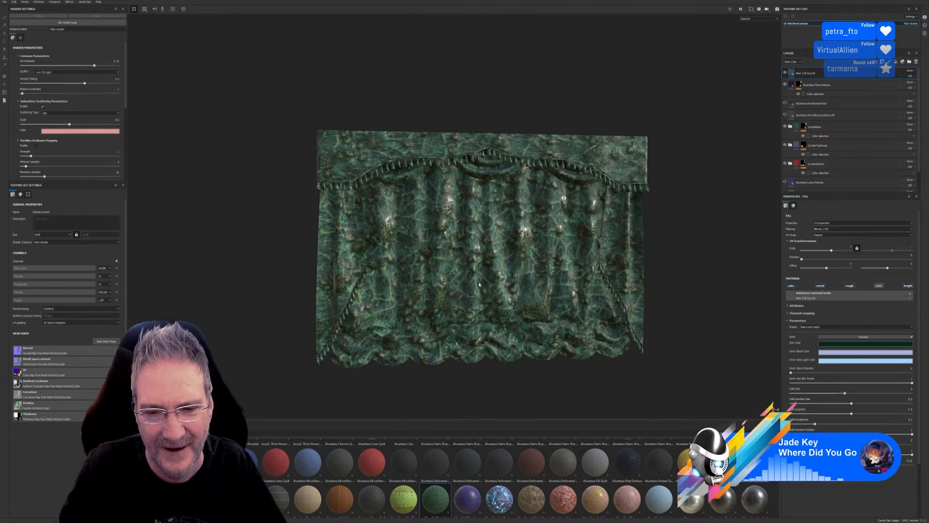
pyautogui.moveTo(831, 250); pyautogui.dragTo(839, 251)
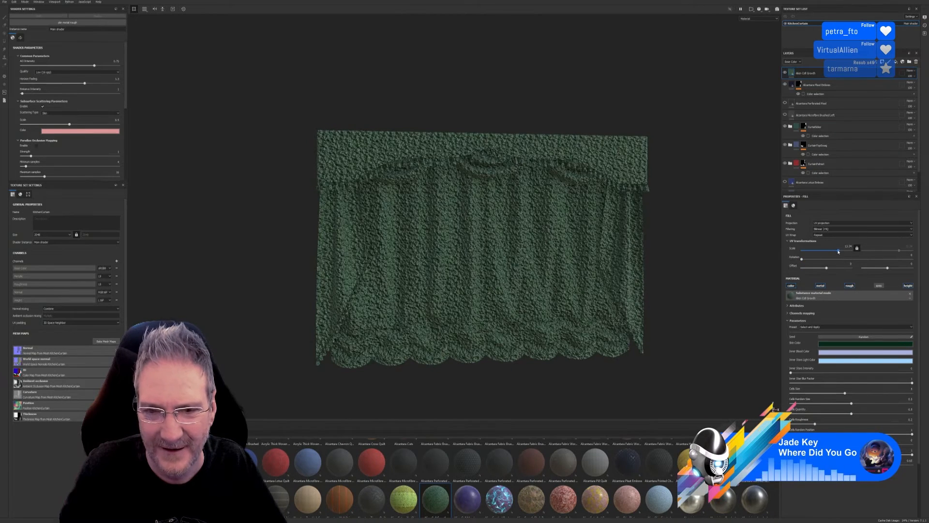
pyautogui.hotkey('ctrl', 'z')
pyautogui.hotkey('ctrl', 'z')
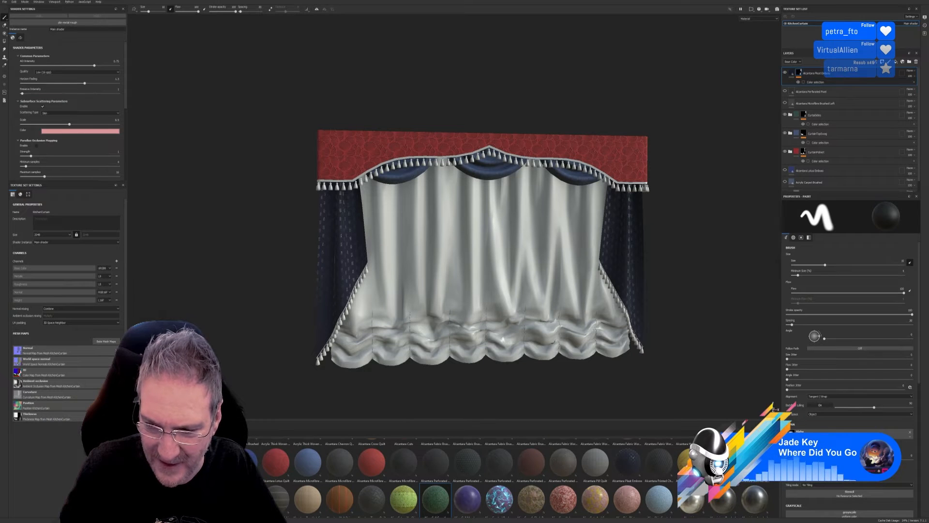
# Step: Browse the material library from the Alcantara fabrics through to the leather materials for a suitable curtain material
pyautogui.scroll(1, 503, 476)
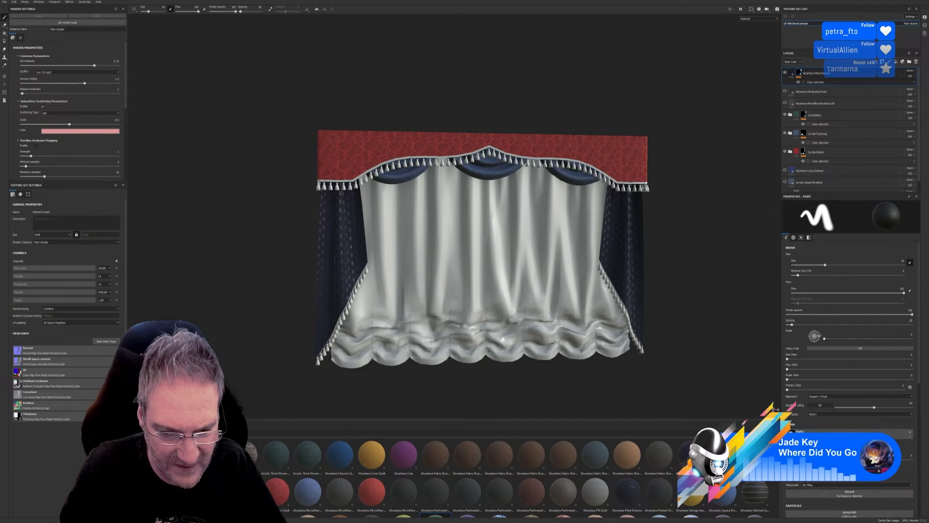
pyautogui.scroll(-2, 503, 476)
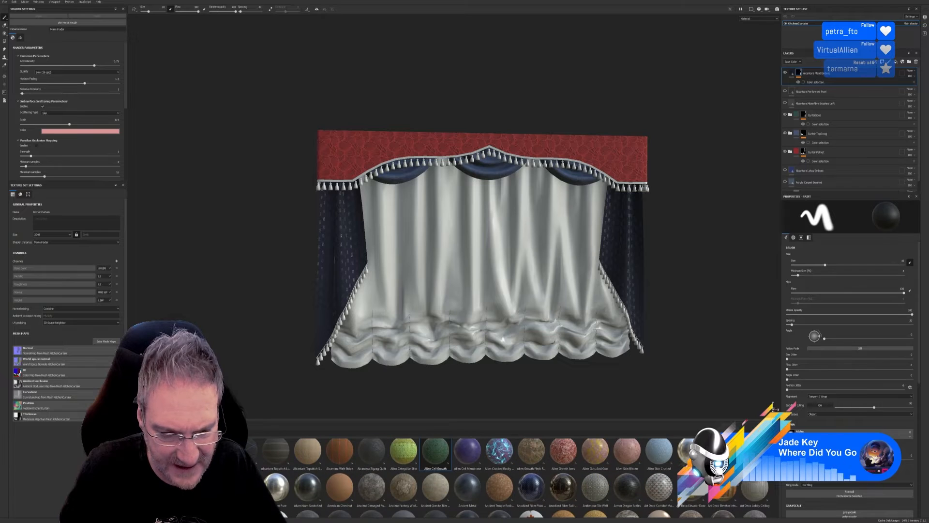
pyautogui.scroll(-1, 503, 476)
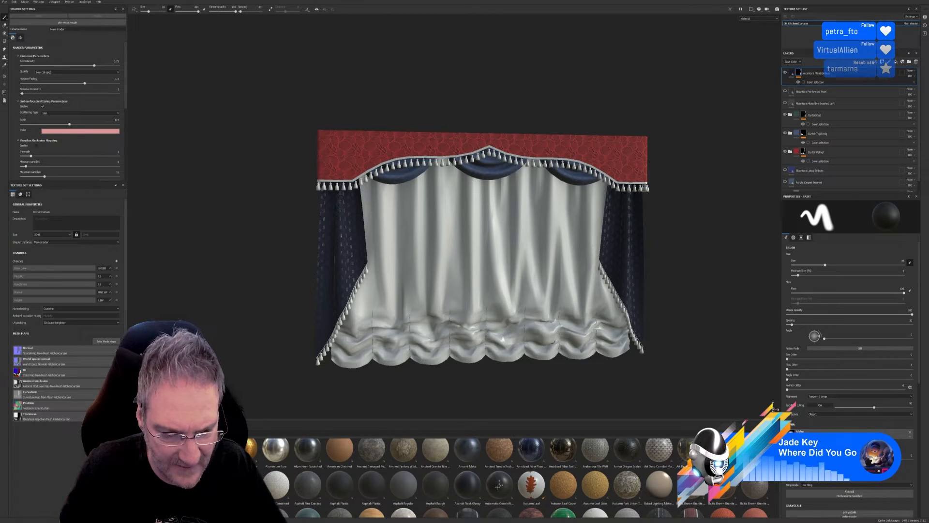
pyautogui.scroll(-1, 499, 484)
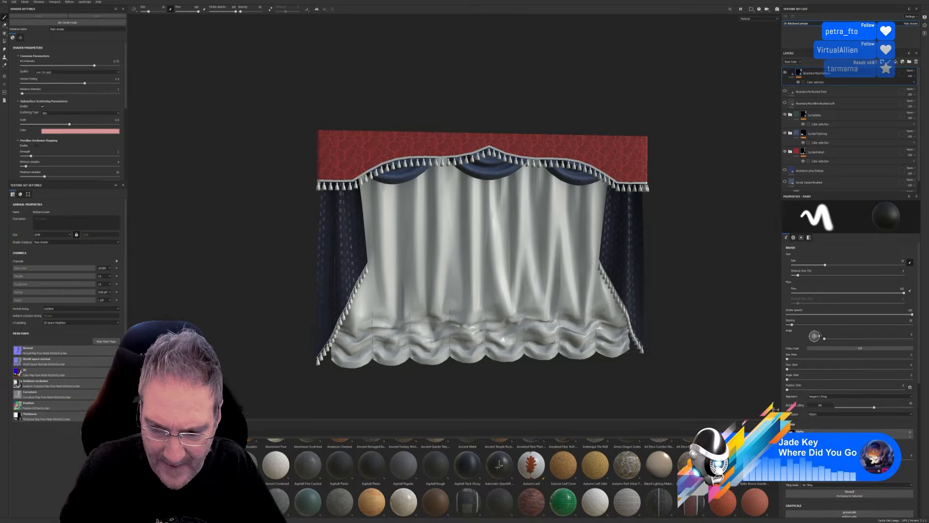
pyautogui.scroll(-1, 498, 465)
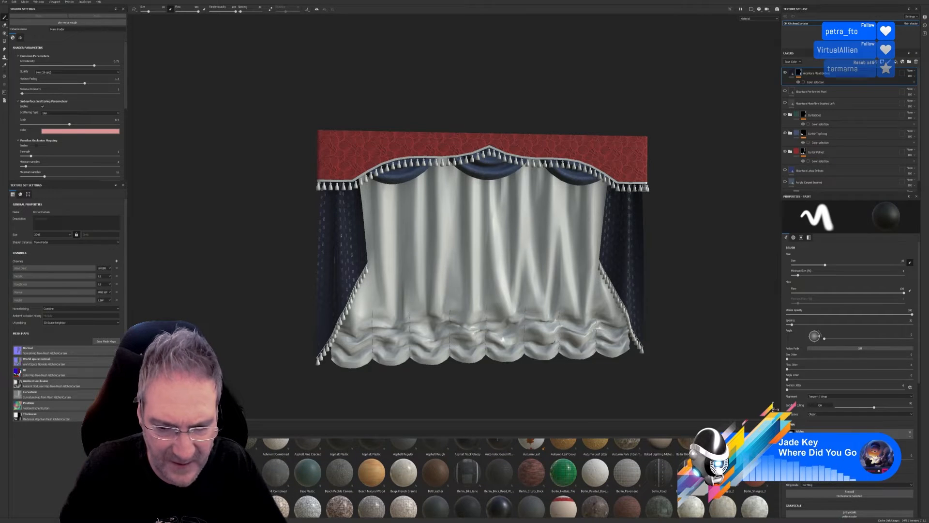
pyautogui.scroll(-1, 499, 465)
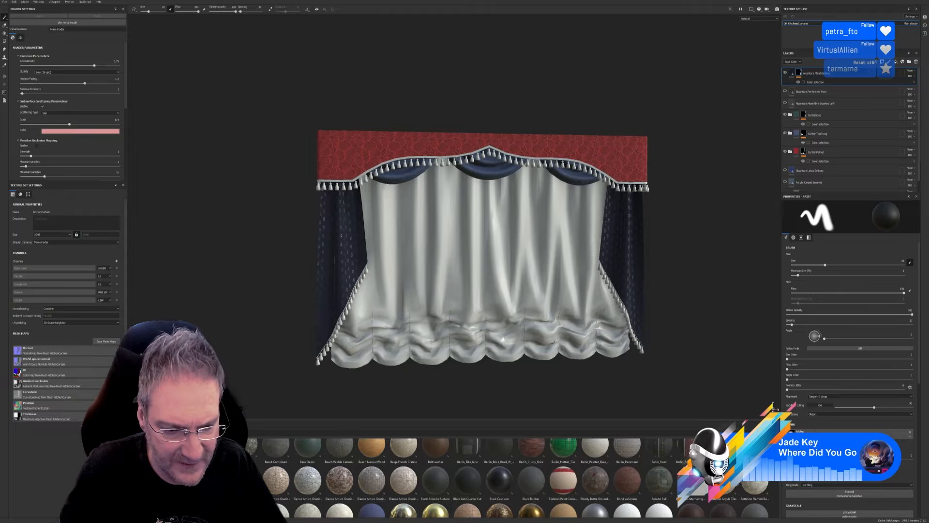
pyautogui.scroll(-2, 512, 477)
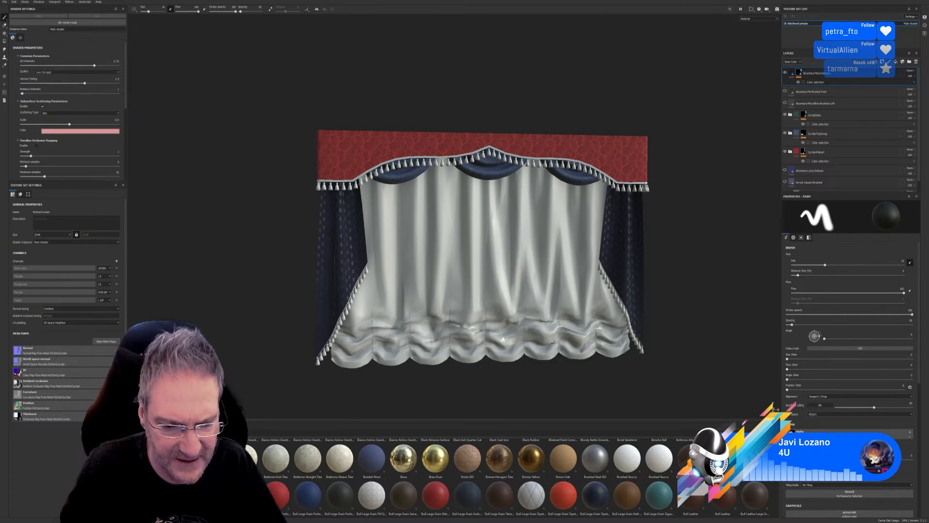
# Step: Browse the material library from the brass and bull leather materials through carbon and ceramic to the concrete materials for a curtain fabric
pyautogui.scroll(-1, 484, 477)
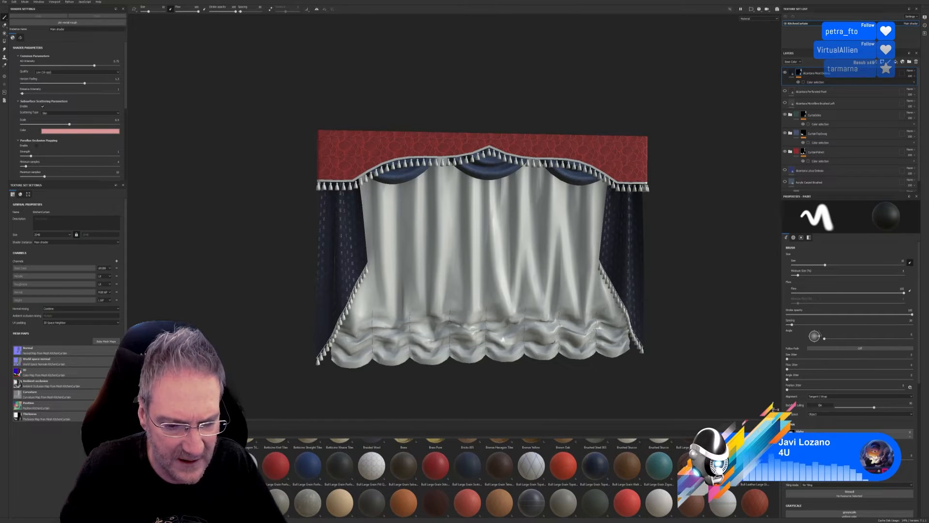
pyautogui.scroll(-1, 483, 477)
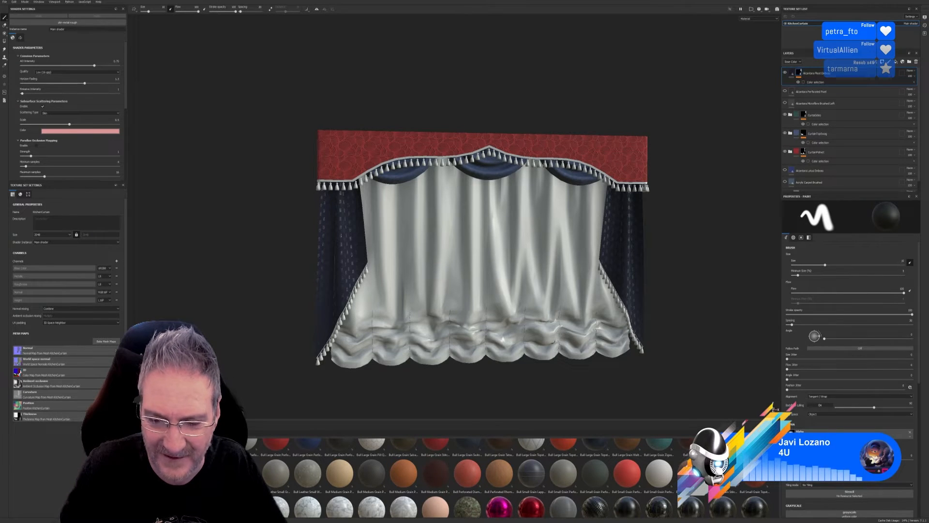
pyautogui.scroll(-1, 464, 474)
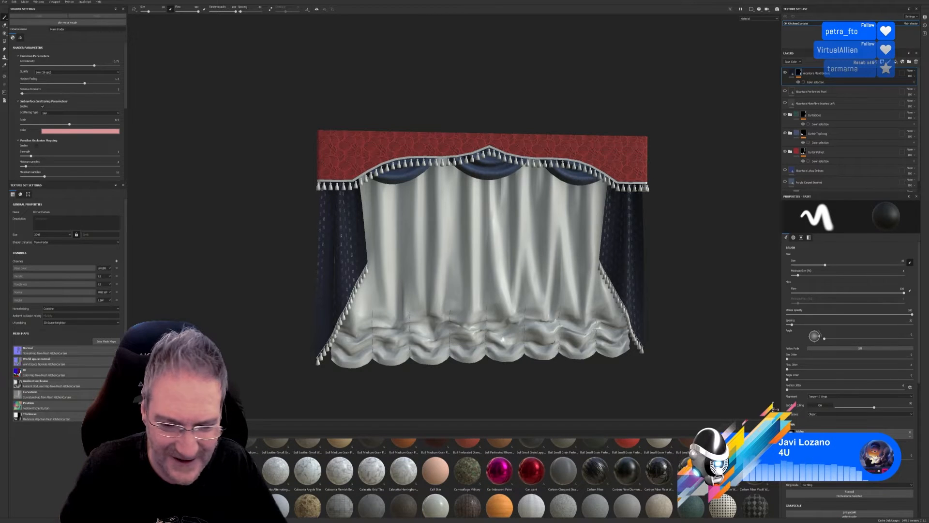
pyautogui.scroll(-1, 464, 474)
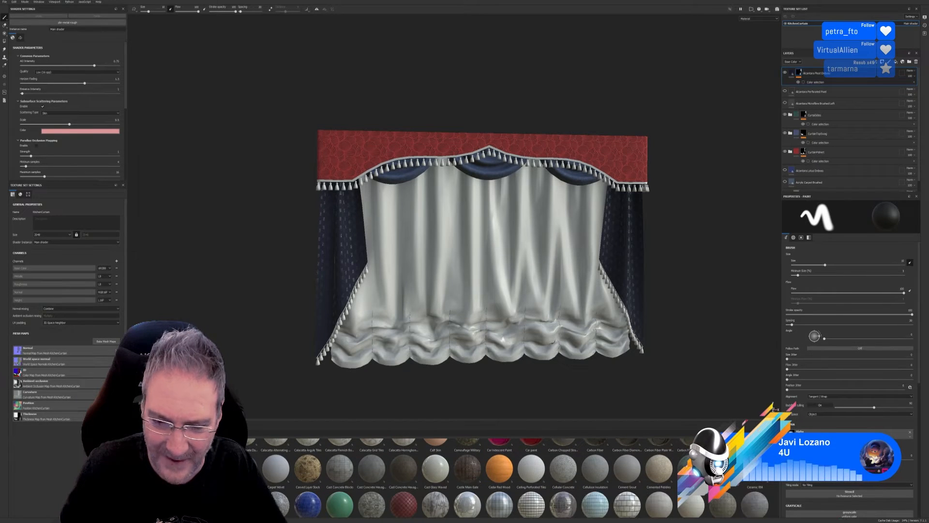
pyautogui.scroll(-1, 513, 477)
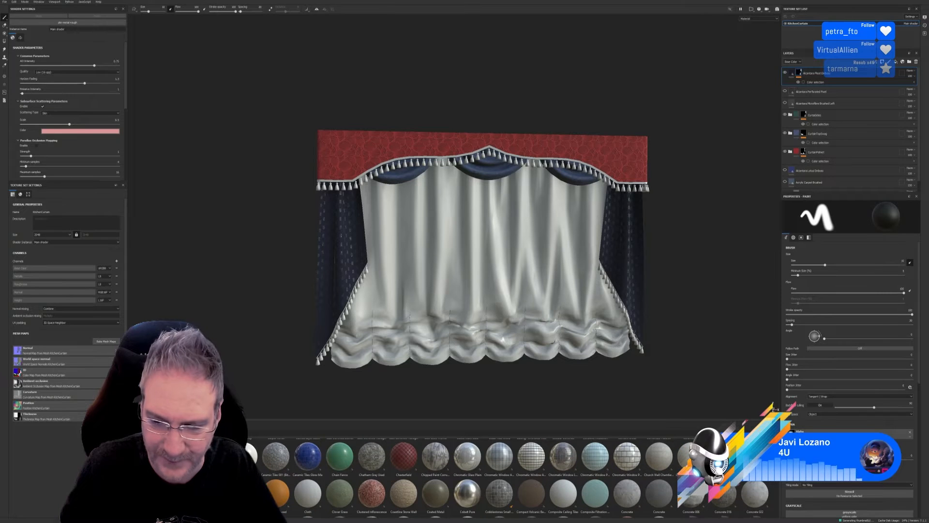
pyautogui.scroll(-1, 513, 477)
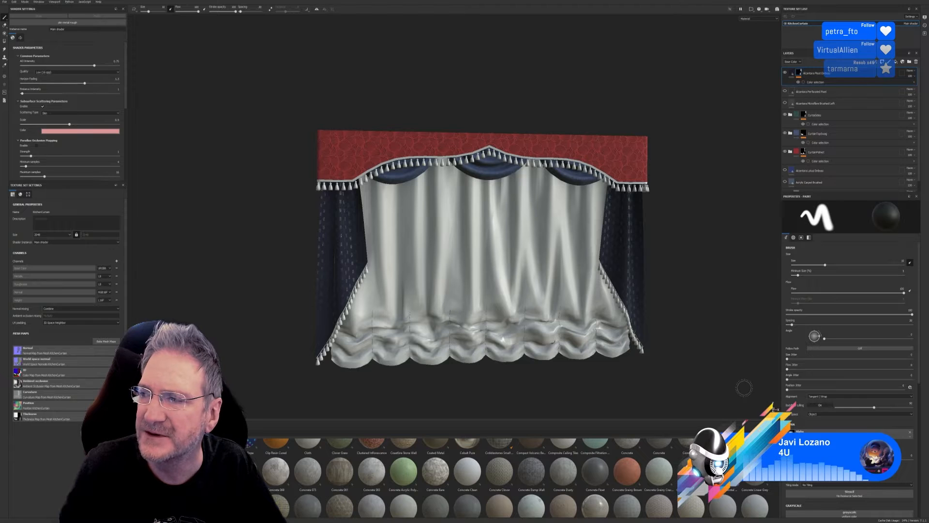
pyautogui.click(4, 2)
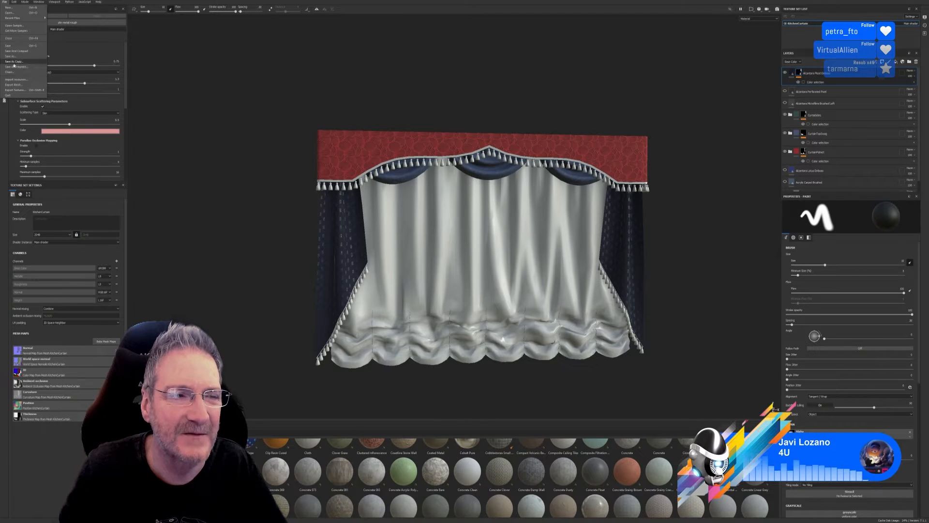
pyautogui.click(521, 1)
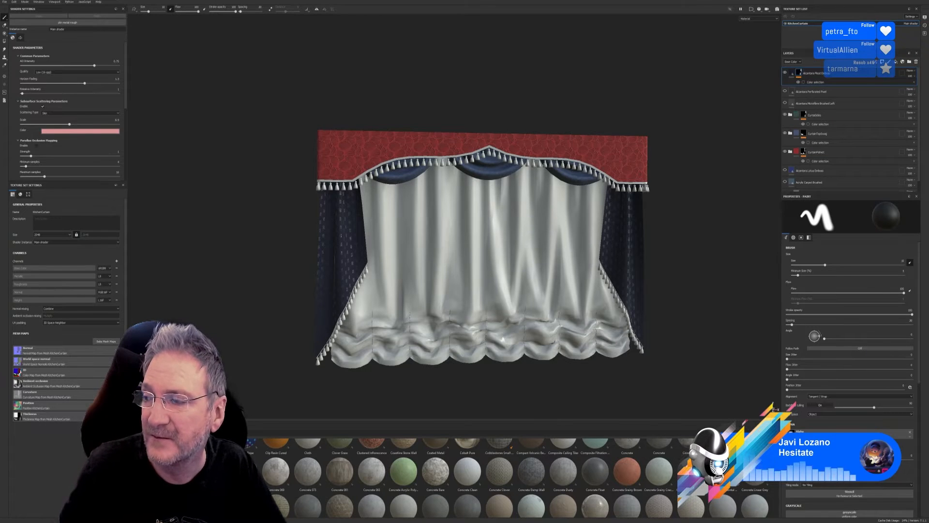
pyautogui.click(5, 2)
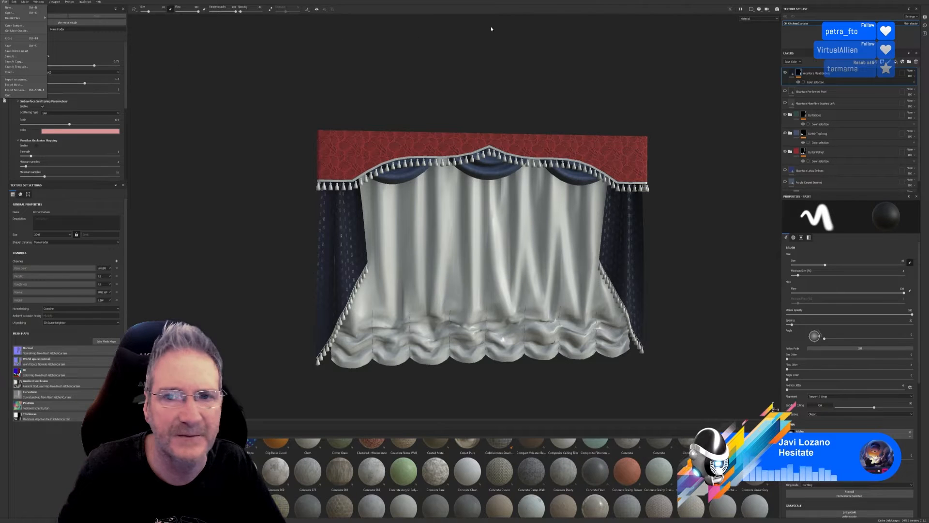
pyautogui.click(521, 7)
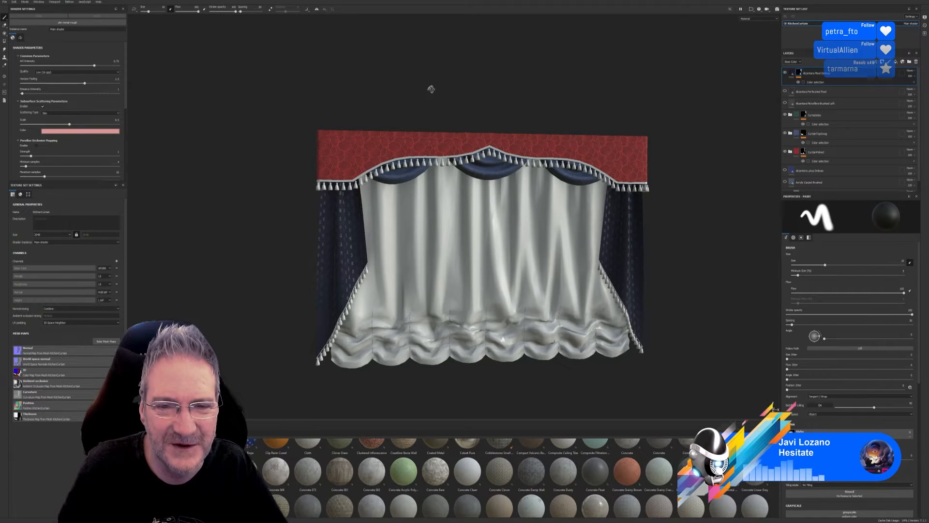
pyautogui.keyDown('alt'); pyautogui.moveTo(431, 88); pyautogui.dragTo(441, 97); pyautogui.keyUp('alt')
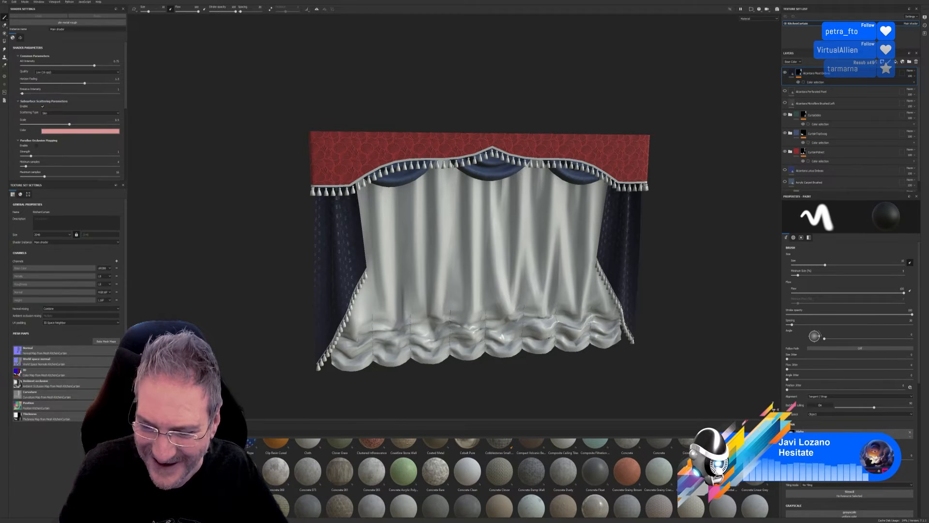
# Step: Browse the material library from the concrete materials through the cotton and fabric entries to the foam and forest materials for curtain options
pyautogui.scroll(1, 484, 475)
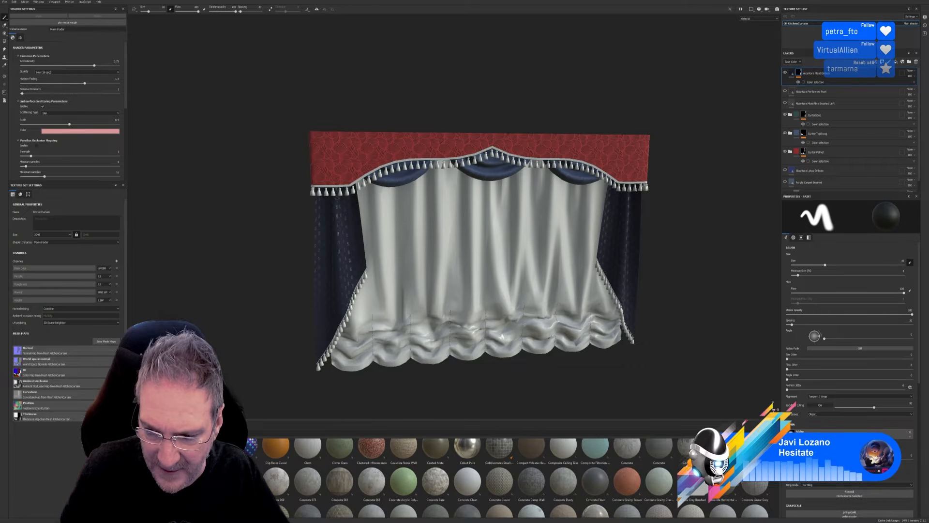
pyautogui.scroll(-2, 513, 478)
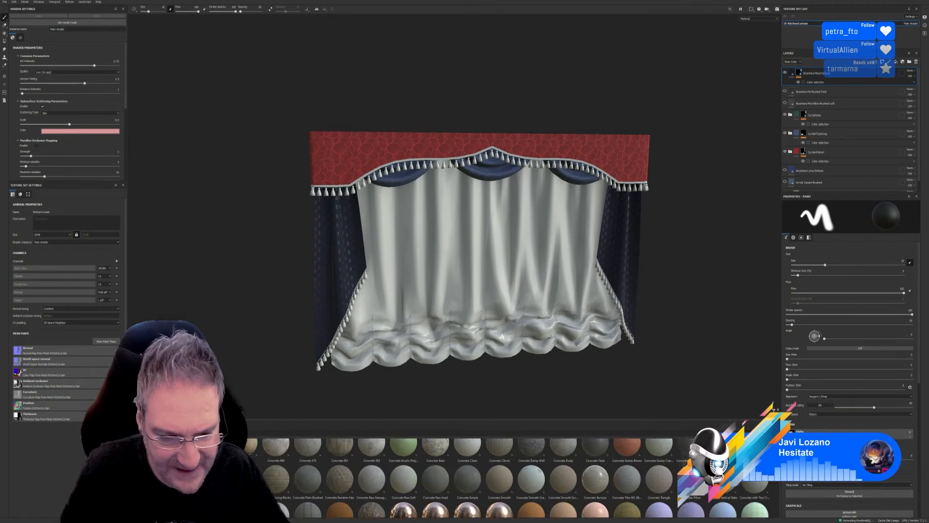
pyautogui.scroll(-1, 512, 477)
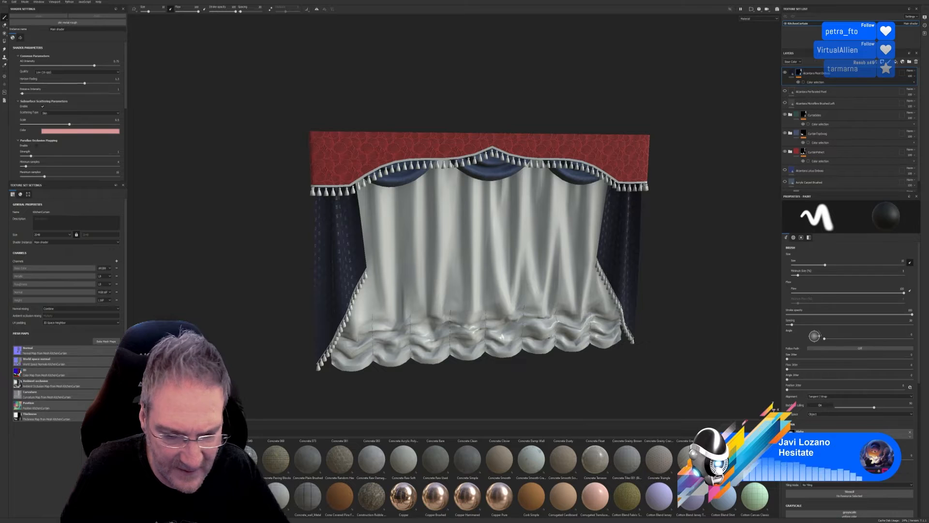
pyautogui.scroll(-1, 512, 477)
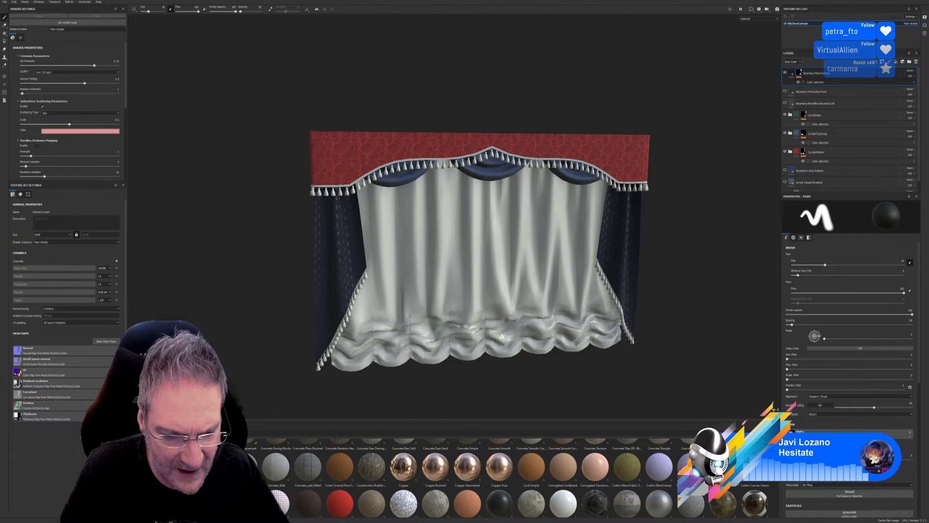
pyautogui.scroll(-2, 512, 477)
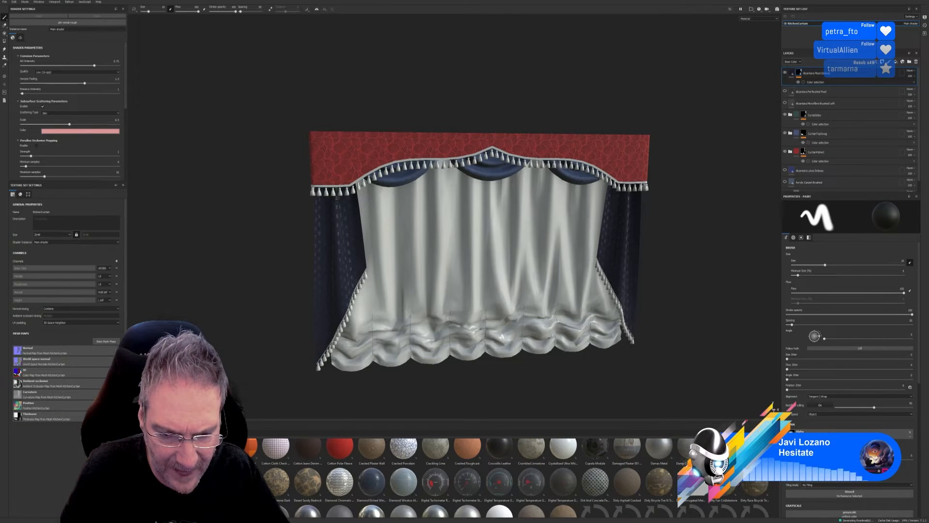
pyautogui.scroll(-1, 512, 478)
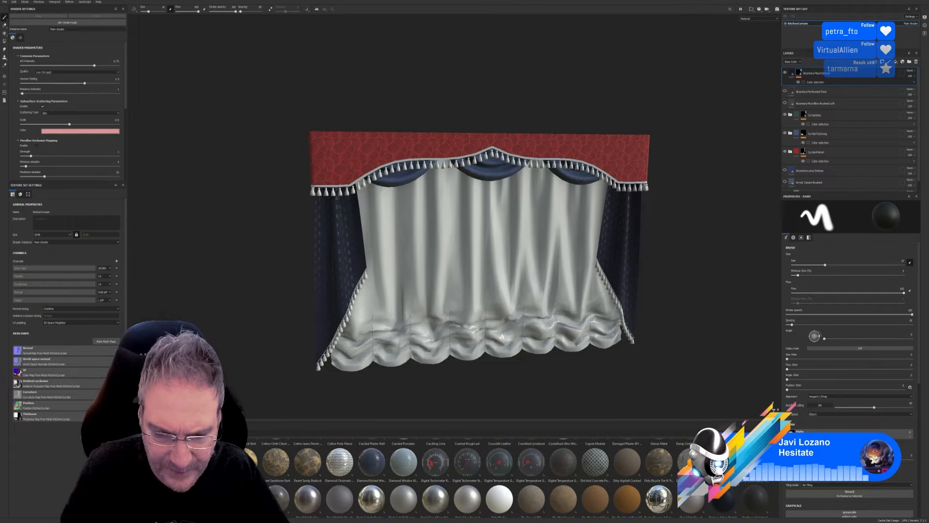
pyautogui.scroll(-2, 512, 478)
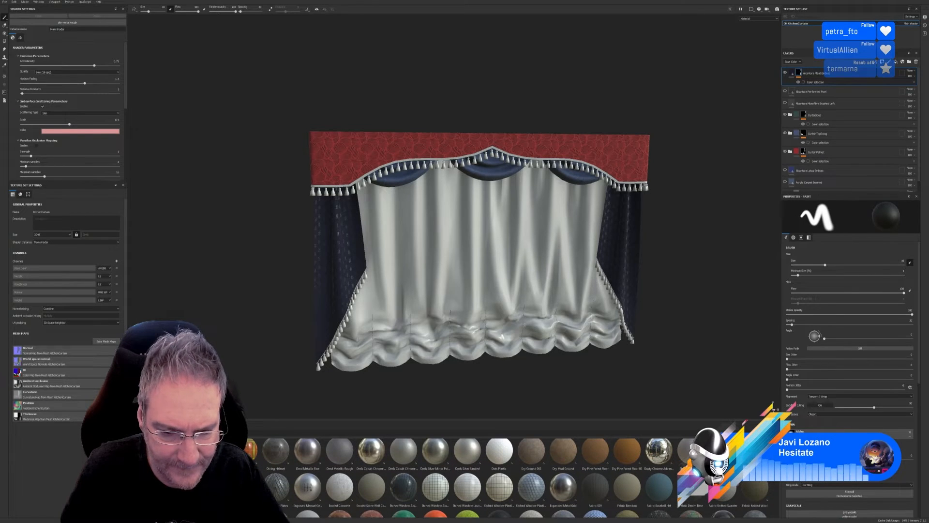
pyautogui.scroll(-1, 512, 477)
pyautogui.scroll(-2, 513, 478)
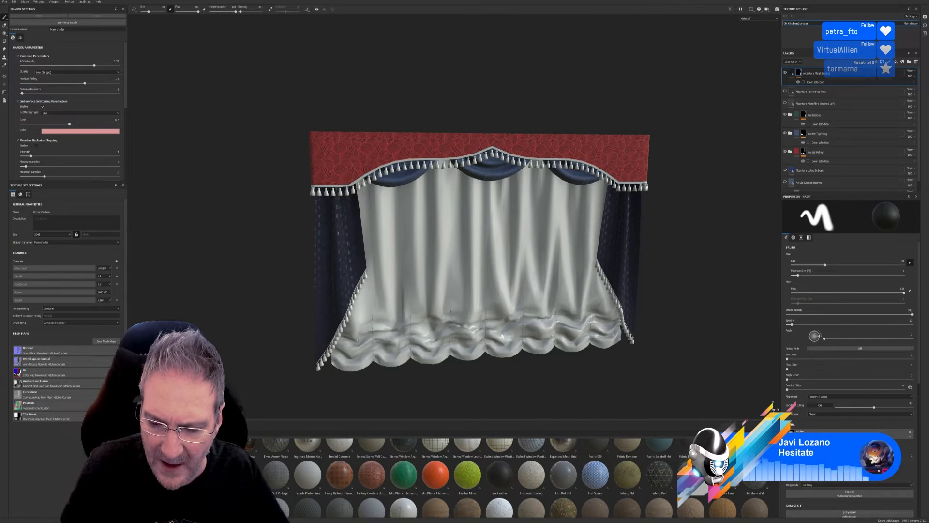
pyautogui.scroll(1, 512, 478)
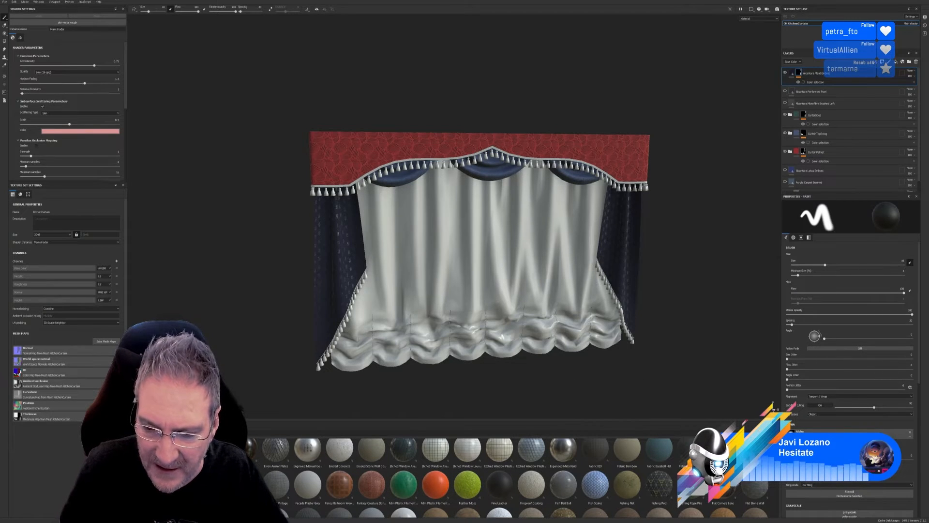
pyautogui.scroll(-2, 484, 477)
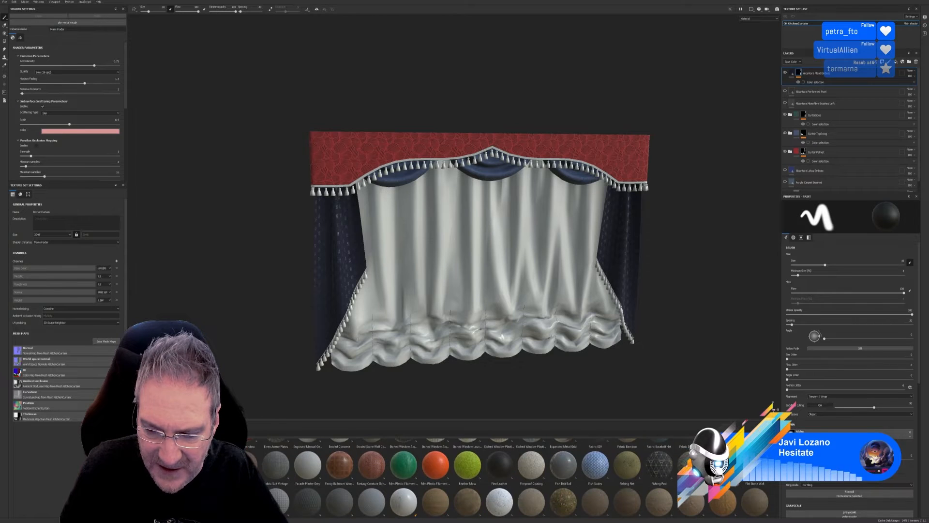
pyautogui.scroll(-2, 508, 477)
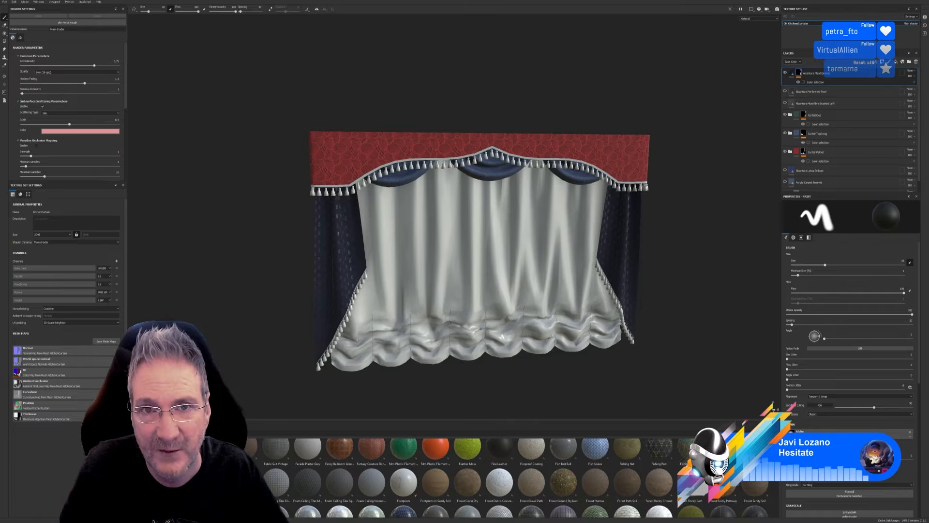
# Step: Look through the library's gold, granite, skin, iron, leather, marble and metal materials up to the fabric entries after them for curtain options
pyautogui.scroll(-6, 507, 476)
pyautogui.scroll(-5, 508, 476)
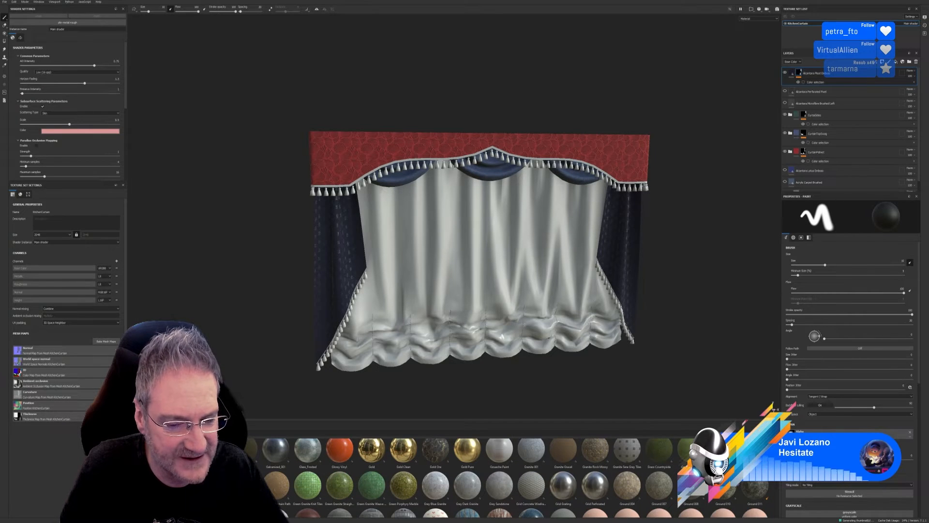
pyautogui.scroll(-5, 508, 477)
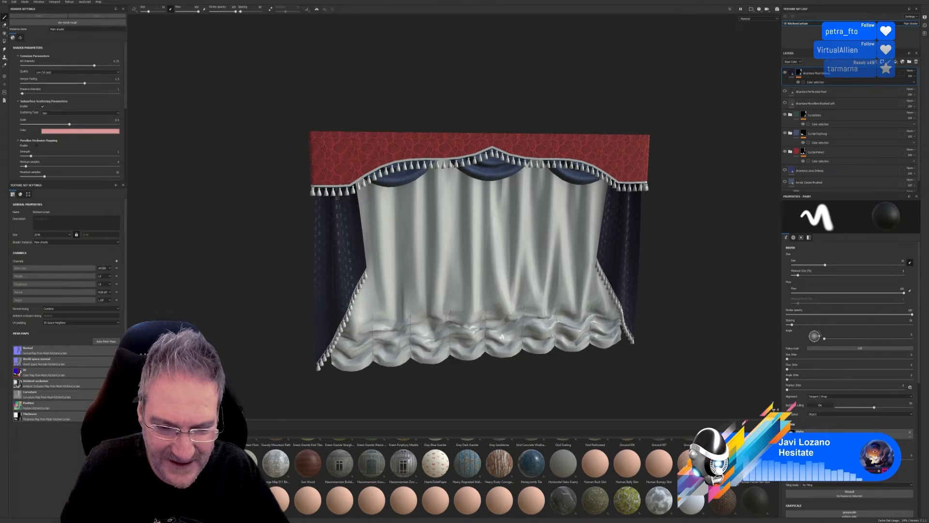
pyautogui.scroll(-3, 508, 476)
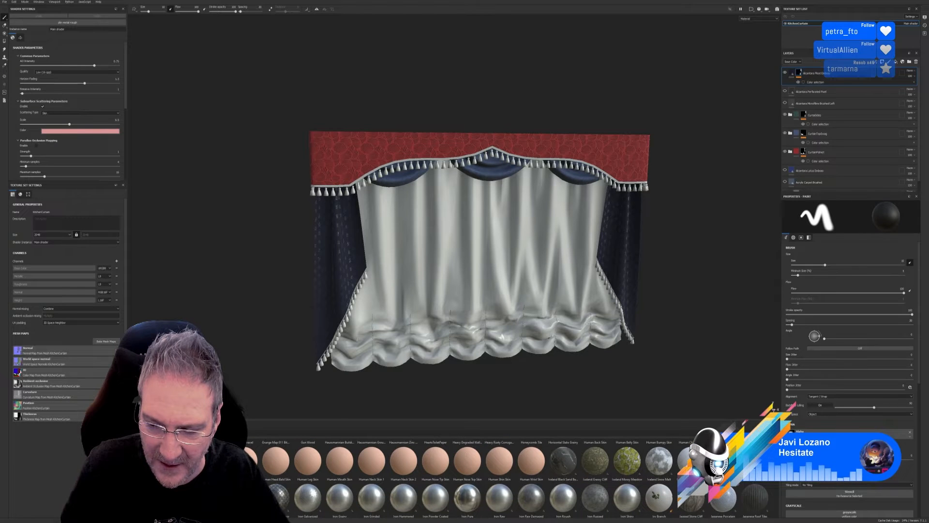
pyautogui.scroll(-1, 508, 476)
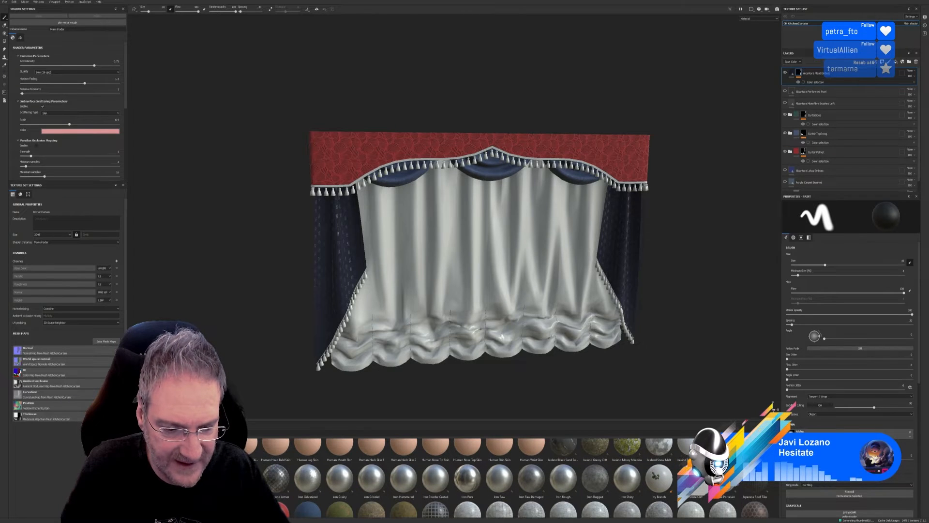
pyautogui.scroll(-2, 508, 477)
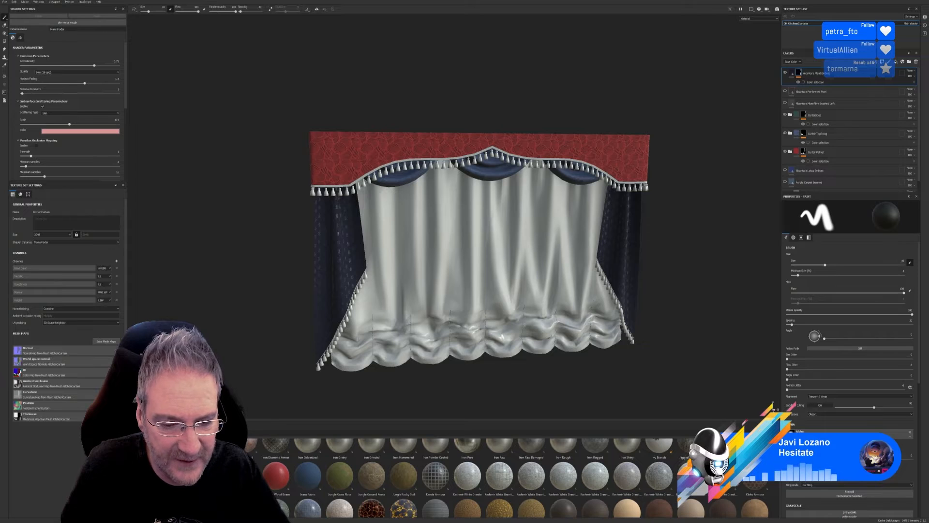
pyautogui.scroll(-1, 508, 477)
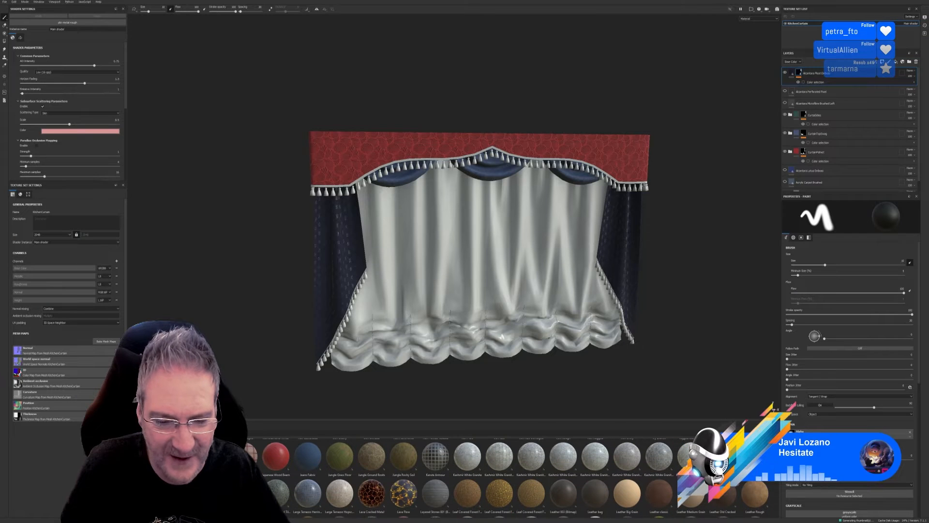
pyautogui.scroll(-1, 508, 476)
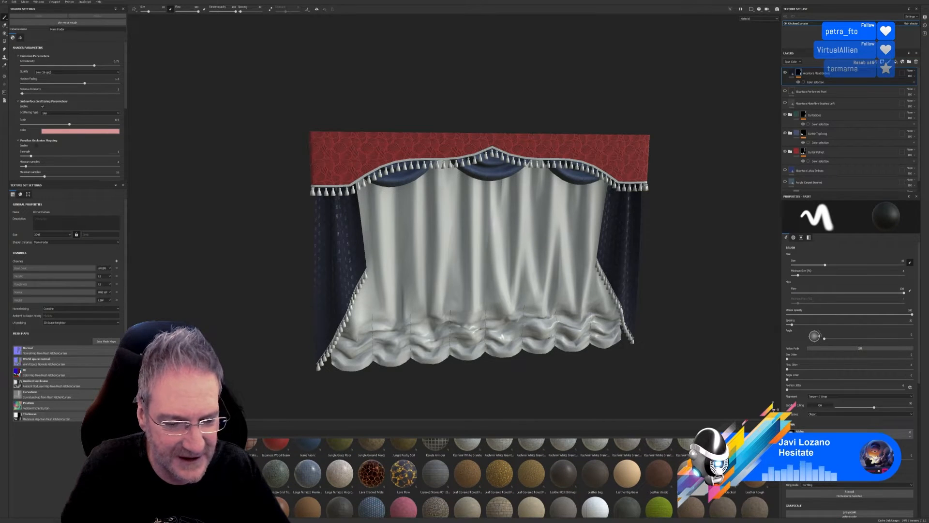
pyautogui.scroll(-2, 508, 477)
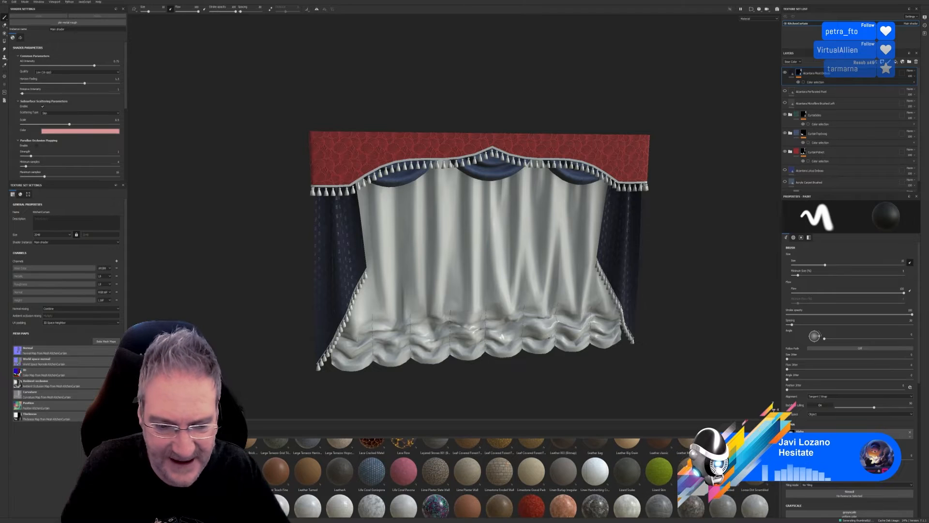
pyautogui.scroll(-1, 508, 477)
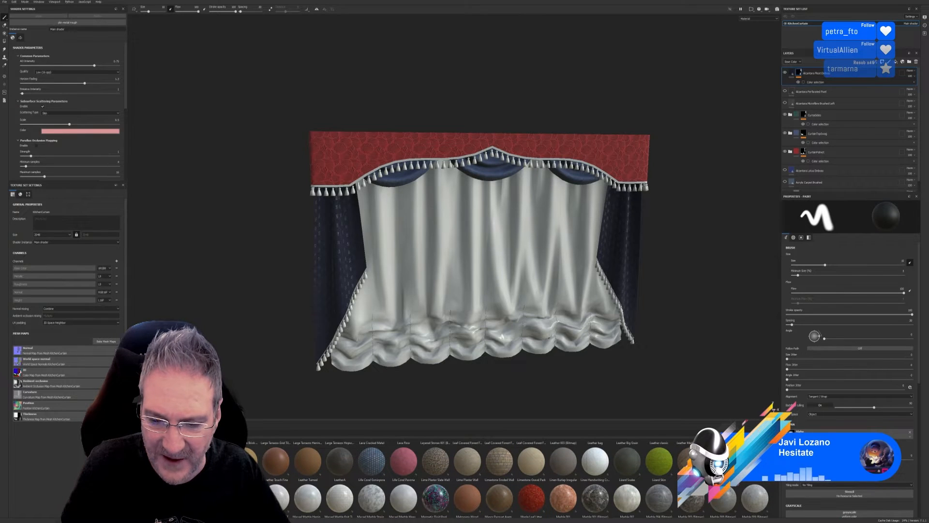
pyautogui.scroll(-2, 508, 477)
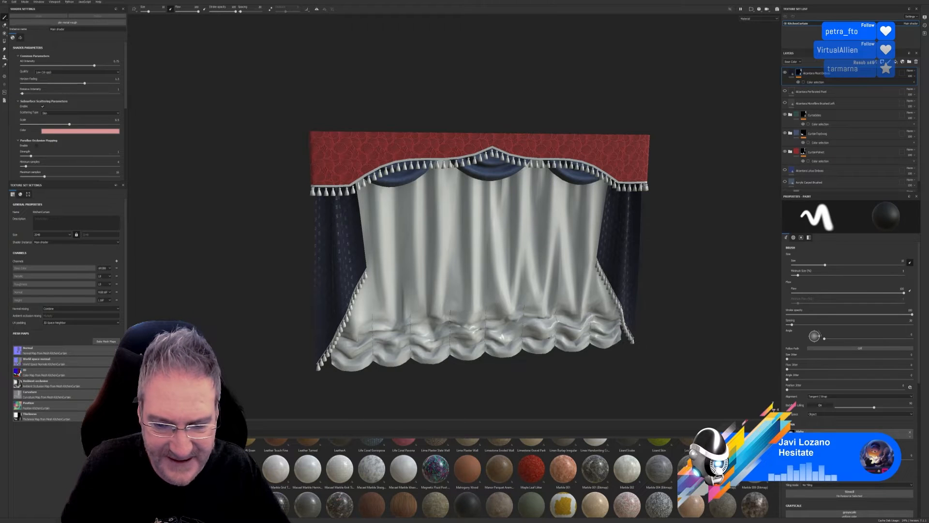
pyautogui.scroll(-3, 508, 476)
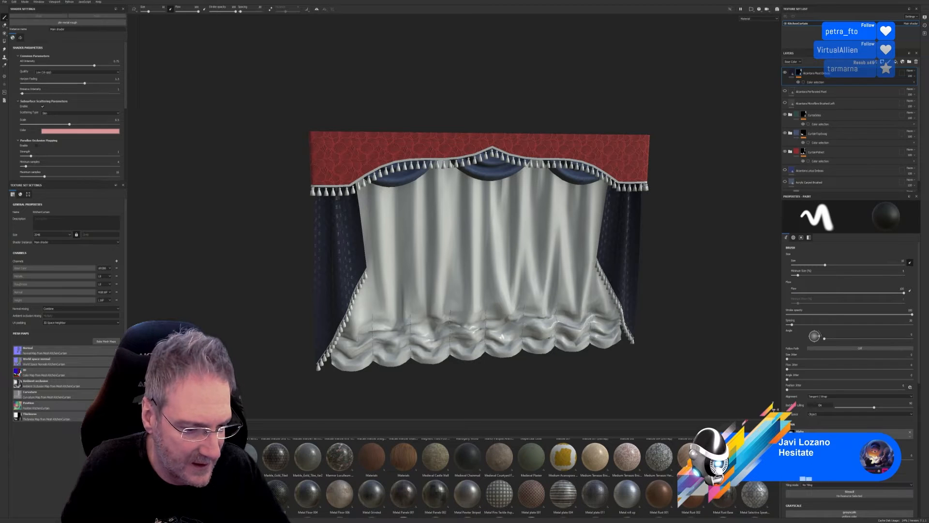
pyautogui.scroll(-2, 508, 477)
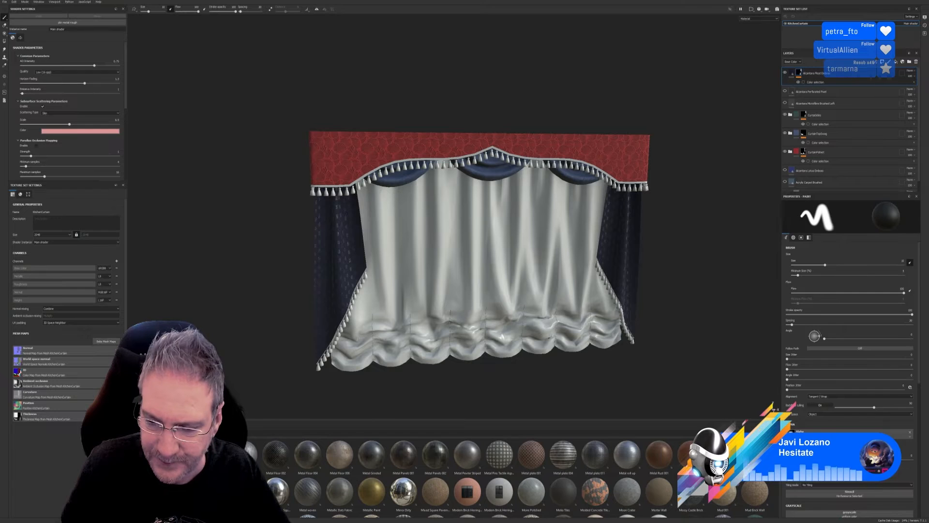
pyautogui.scroll(-2, 508, 477)
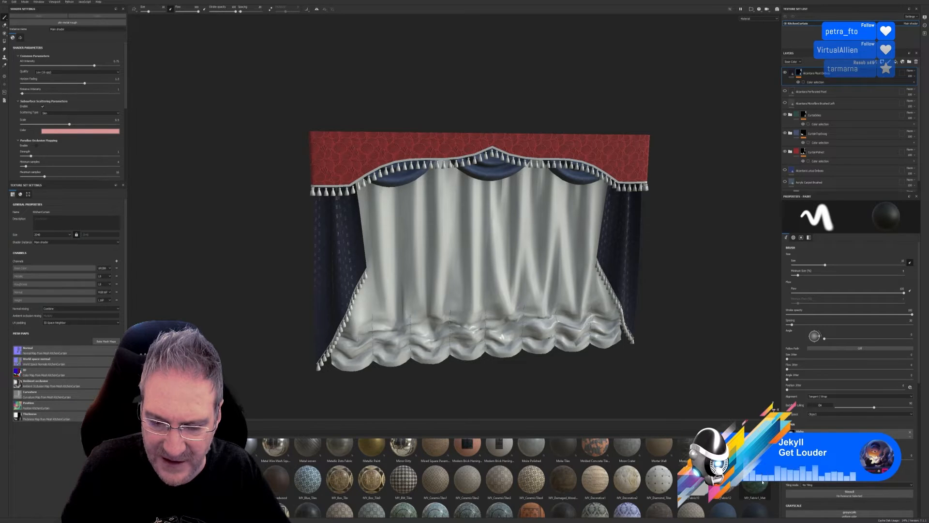
# Step: Try the purple-and-white damask MY_Fabric material as a fill layer with denser tiling and height disabled, and delete that layer
pyautogui.moveTo(762, 482)
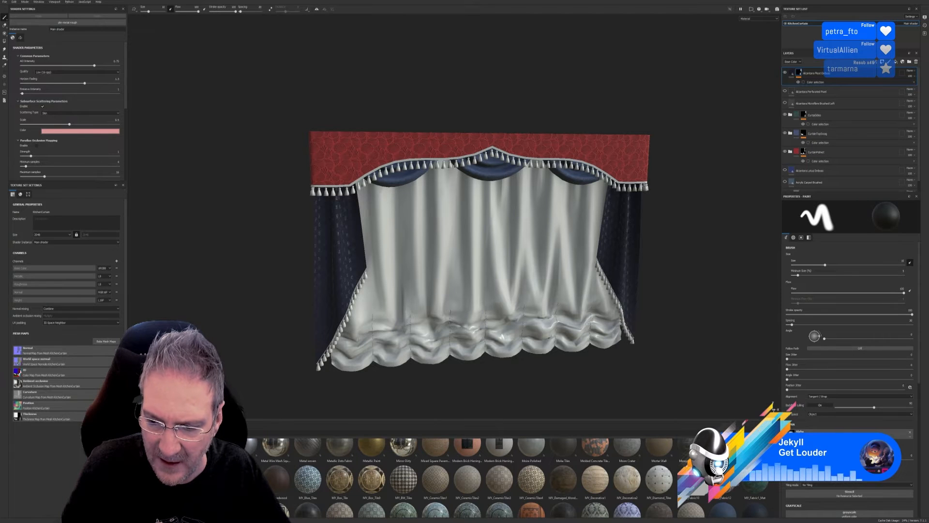
pyautogui.scroll(-1, 513, 476)
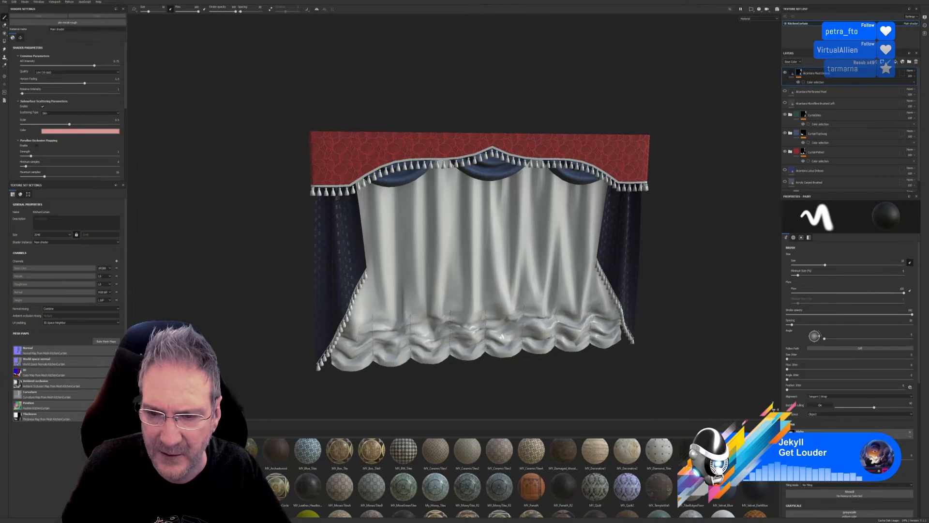
pyautogui.moveTo(720, 486); pyautogui.dragTo(517, 281)
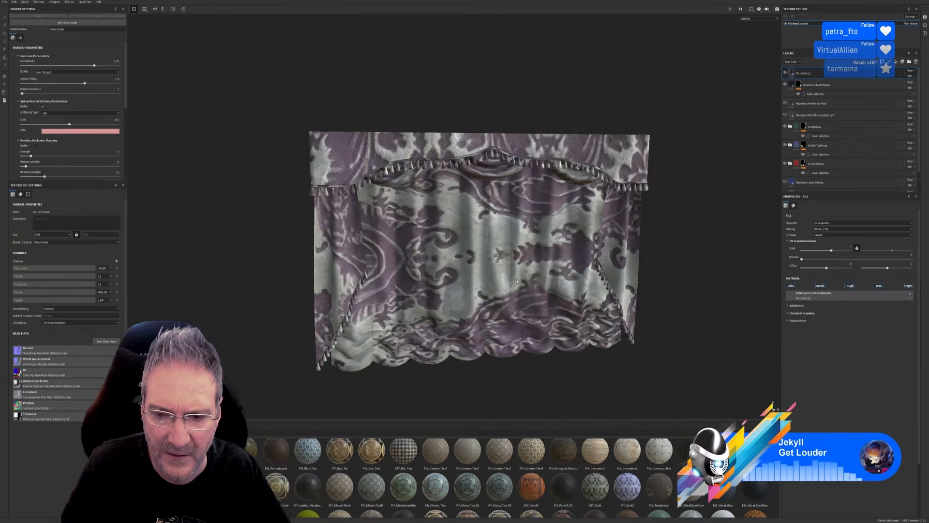
pyautogui.moveTo(830, 252); pyautogui.dragTo(836, 253)
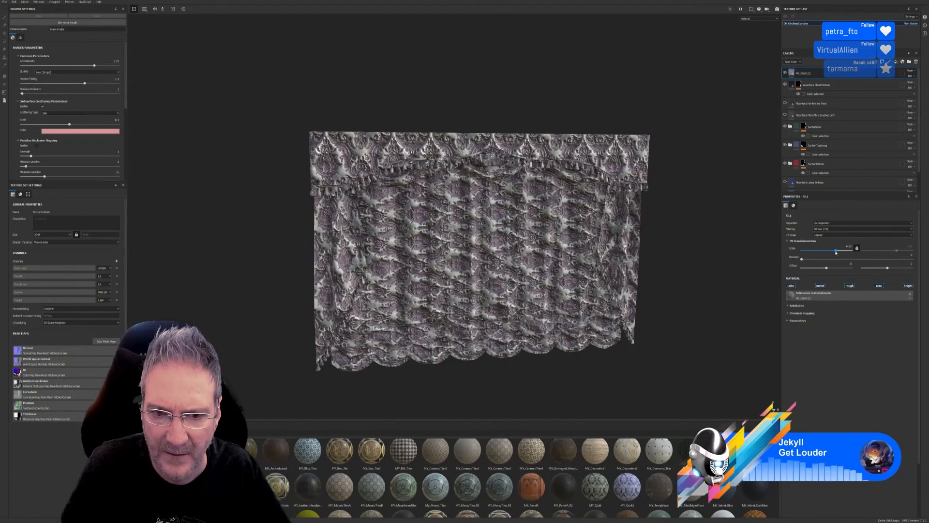
pyautogui.click(908, 286)
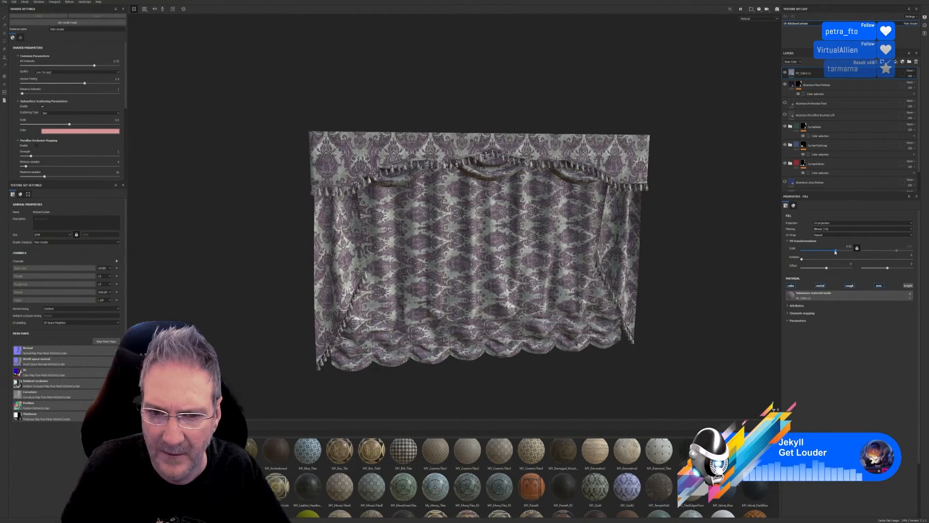
pyautogui.moveTo(835, 252); pyautogui.dragTo(837, 253)
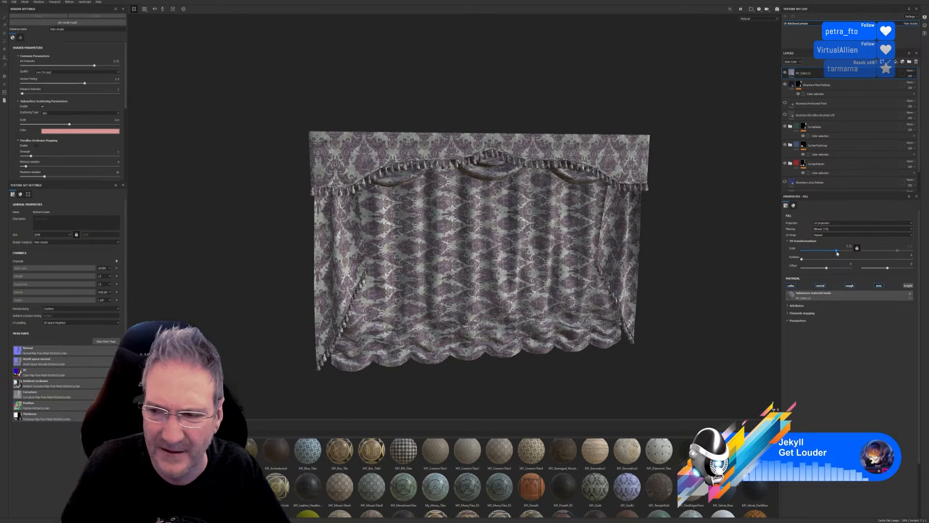
pyautogui.click(916, 62)
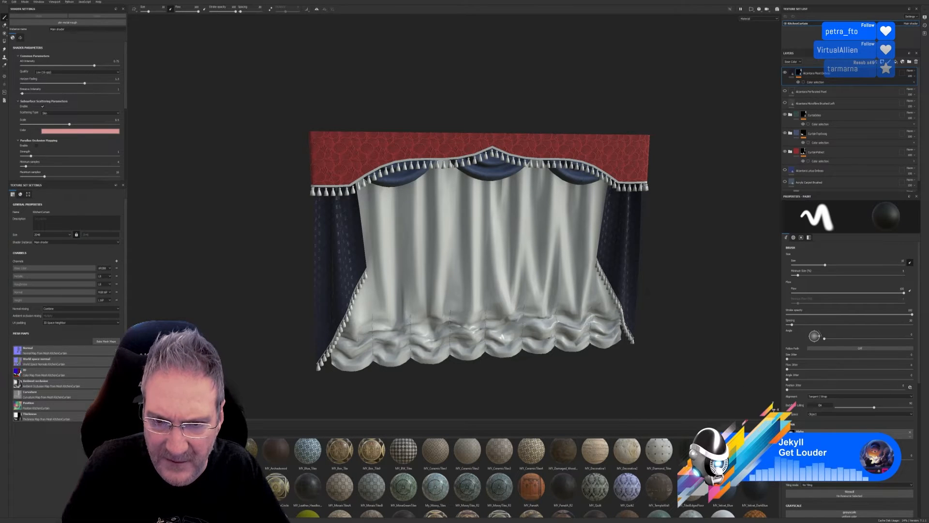
# Step: Browse the material library from the natural and painted materials through paper, pavement and plastic to the polyester fabrics for curtain options
pyautogui.scroll(-2, 516, 478)
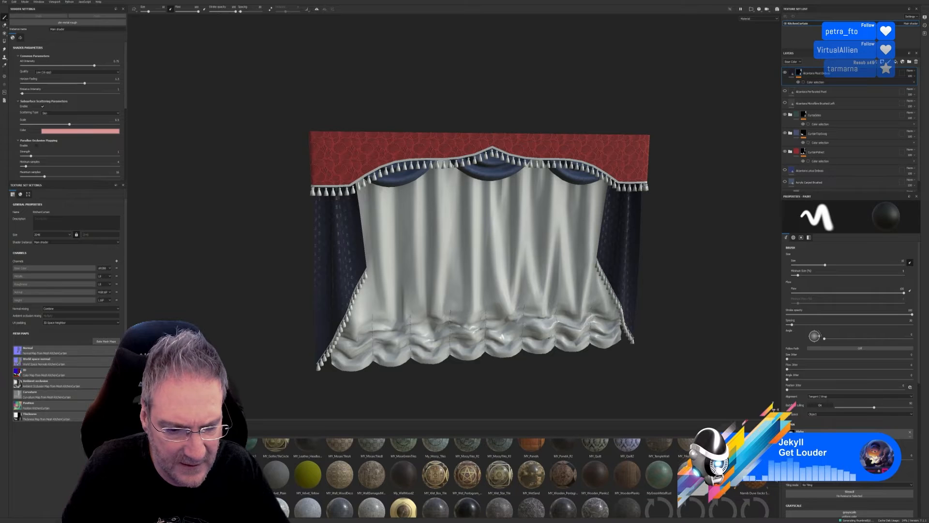
pyautogui.scroll(-5, 516, 478)
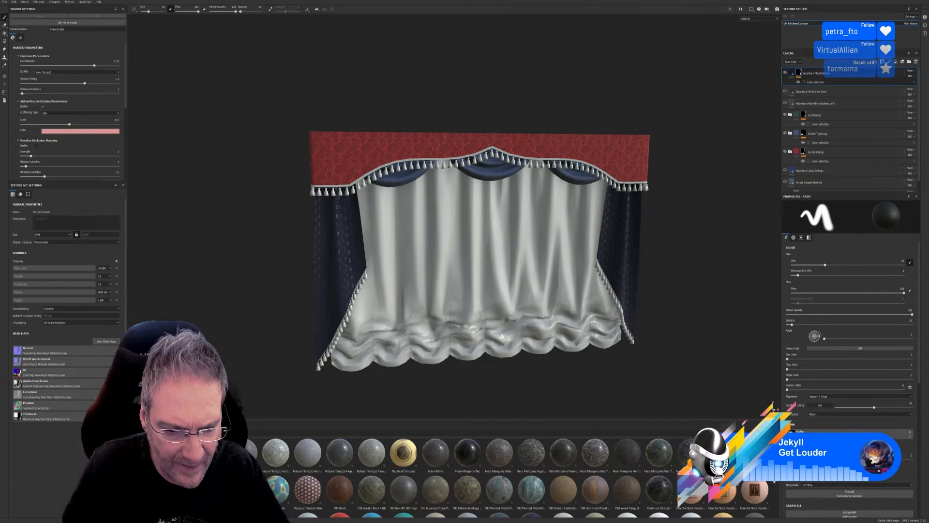
pyautogui.scroll(-3, 772, 481)
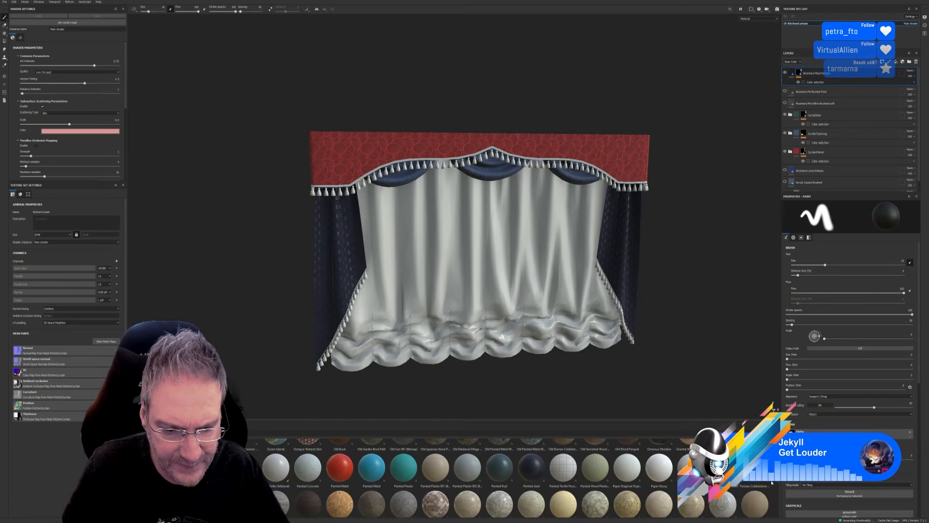
pyautogui.scroll(-3, 772, 482)
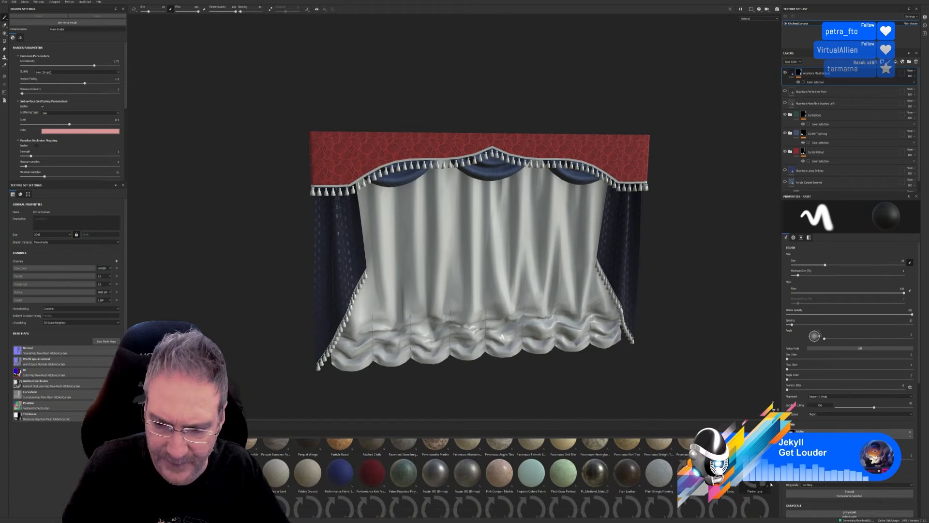
pyautogui.scroll(-3, 772, 484)
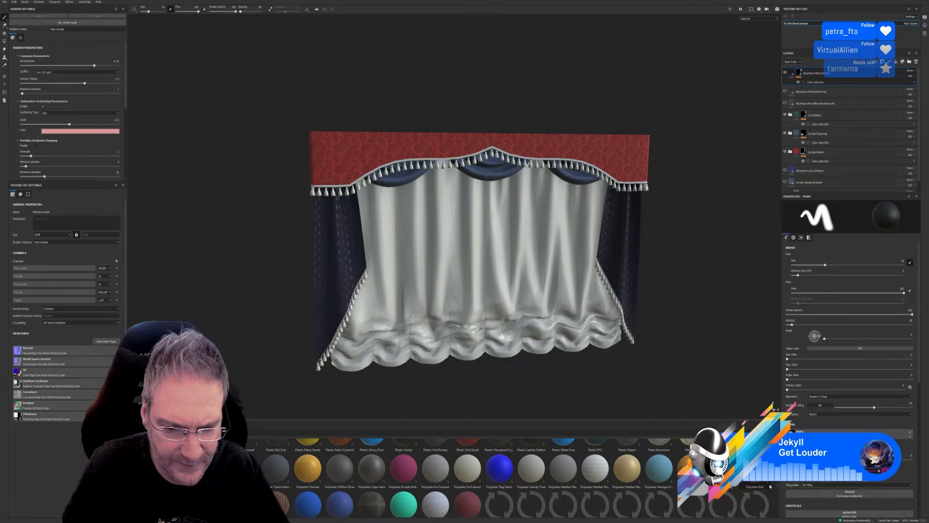
pyautogui.scroll(-1, 770, 486)
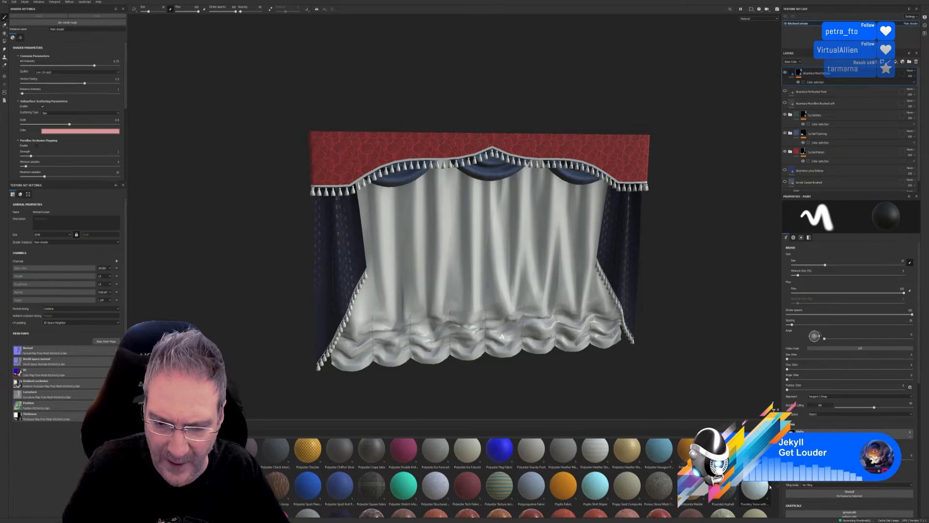
pyautogui.scroll(-1, 770, 487)
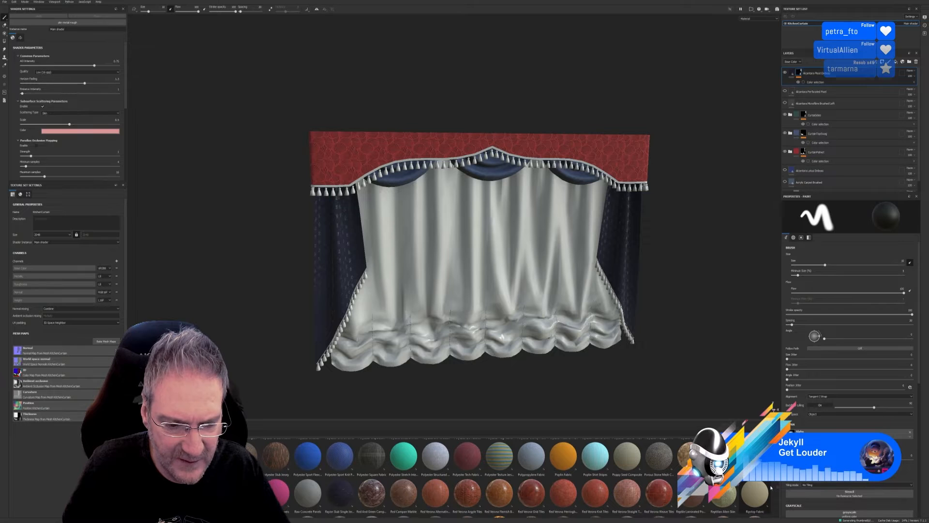
# Step: Browse the library's red marble, rock, rust and satin materials up to the silk and silver entries for a curtain fabric
pyautogui.scroll(-1, 771, 488)
pyautogui.scroll(-1, 771, 488)
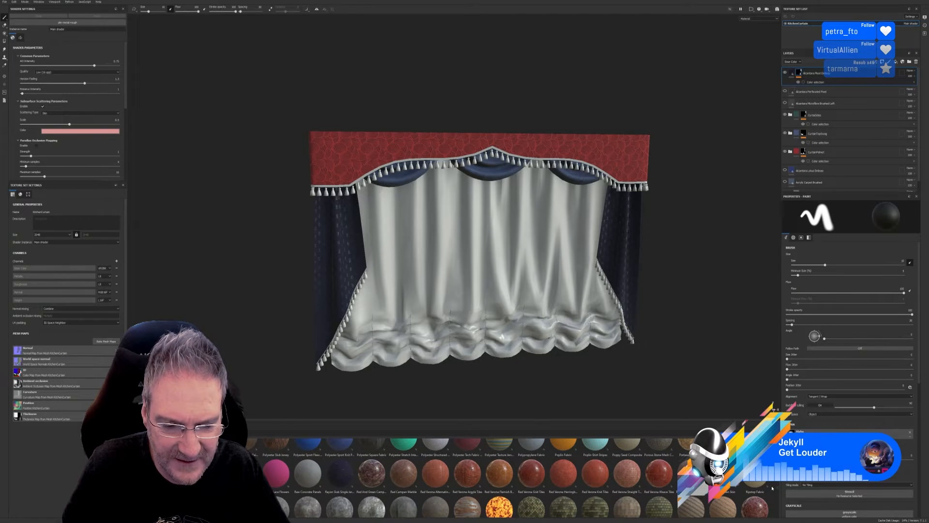
pyautogui.scroll(1, 772, 487)
pyautogui.scroll(-2, 772, 488)
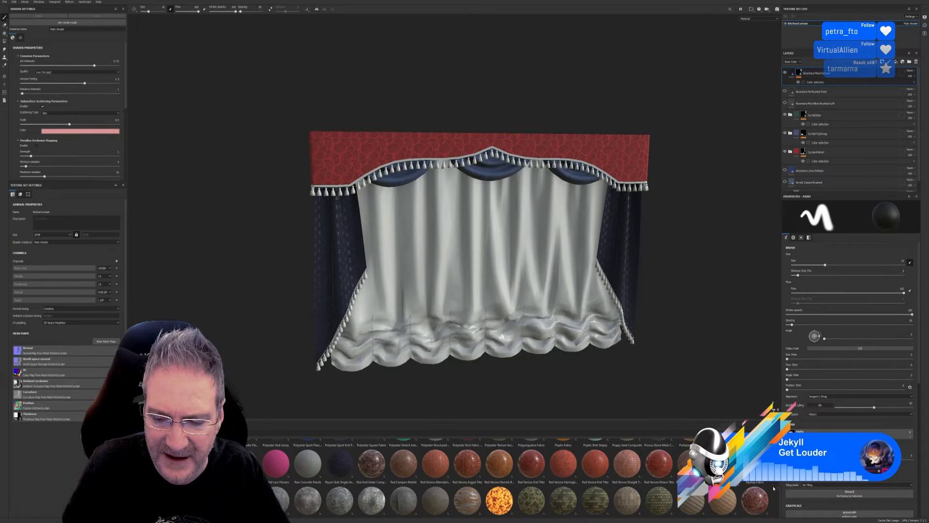
pyautogui.scroll(-5, 774, 488)
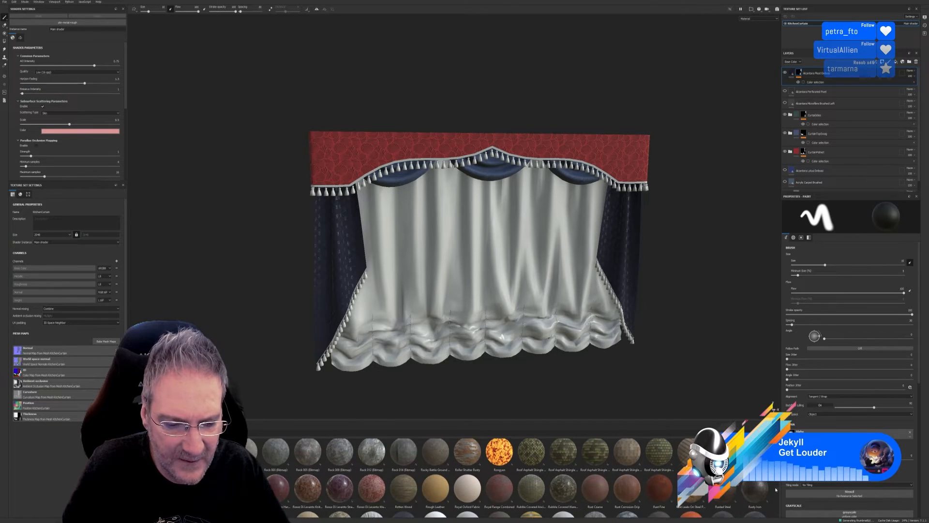
pyautogui.scroll(-5, 775, 490)
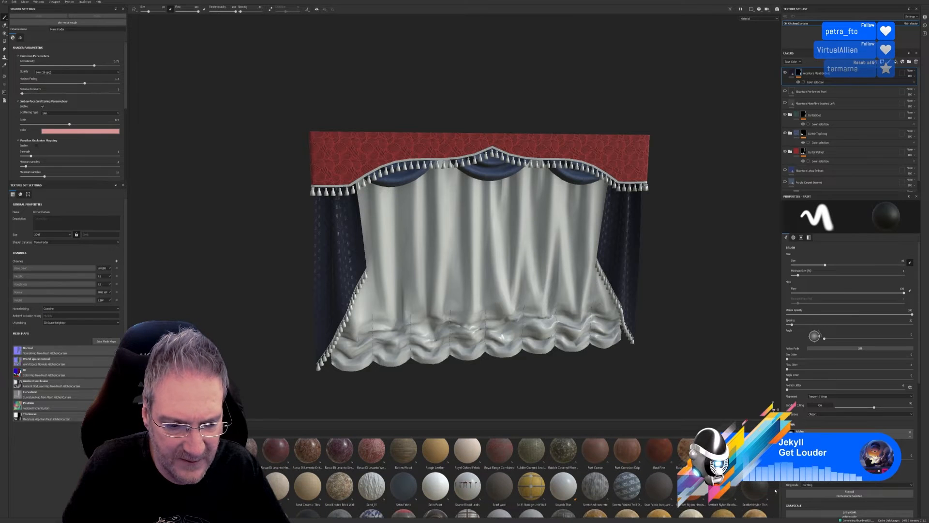
pyautogui.scroll(-5, 774, 491)
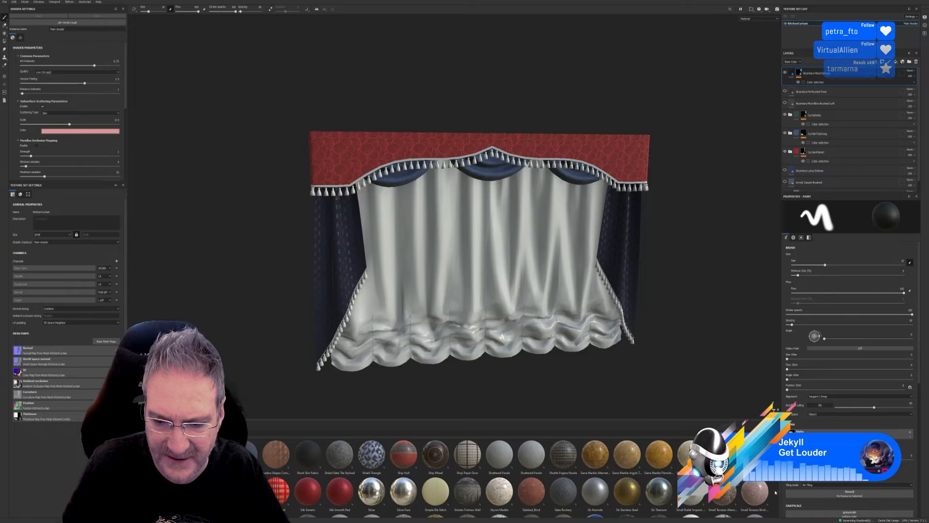
pyautogui.scroll(-1, 775, 492)
pyautogui.scroll(1, 775, 493)
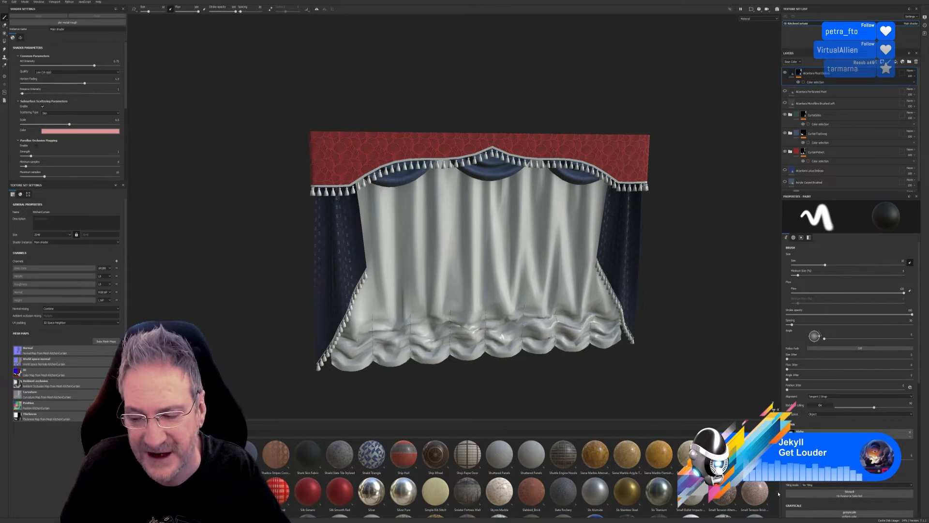
# Step: Browse the library from the space and spandex entries through steel, stone and the stylized materials to the synthetic fabrics for curtain options
pyautogui.scroll(-2, 779, 494)
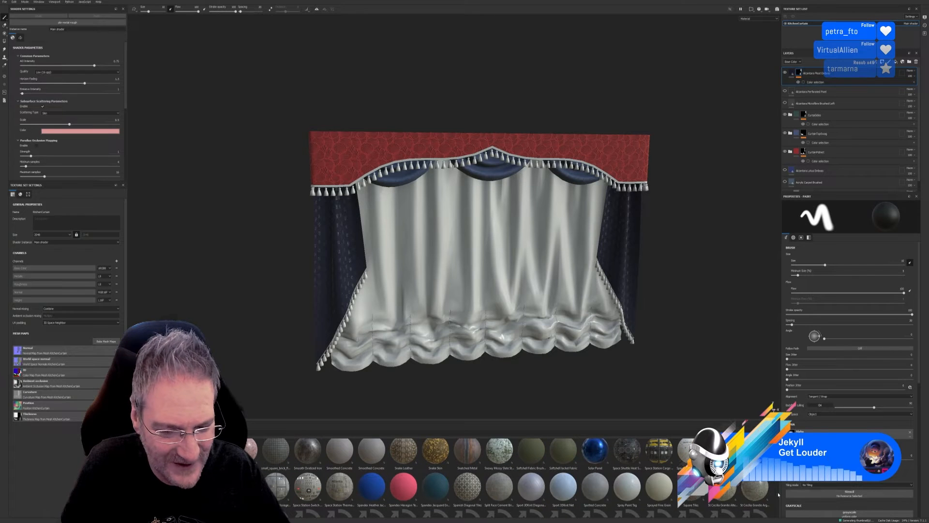
pyautogui.scroll(-1, 778, 494)
pyautogui.scroll(-2, 778, 494)
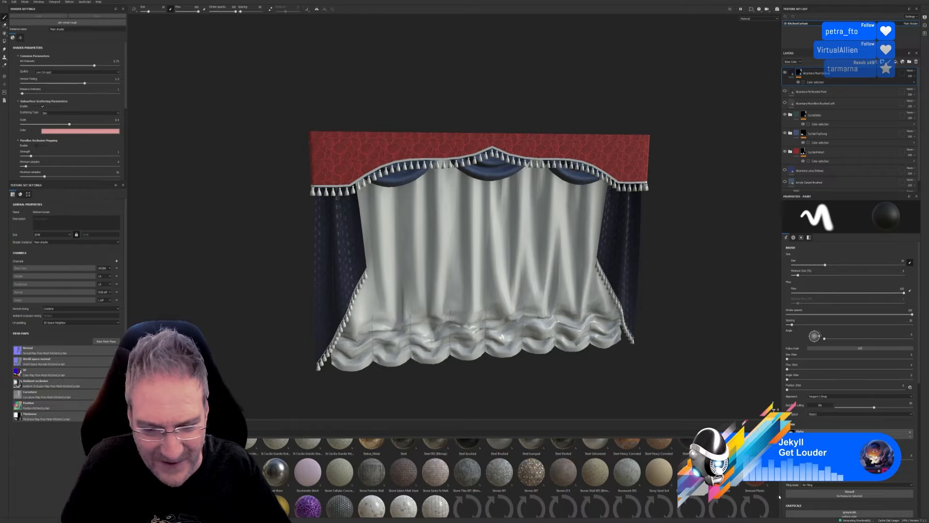
pyautogui.scroll(-2, 779, 495)
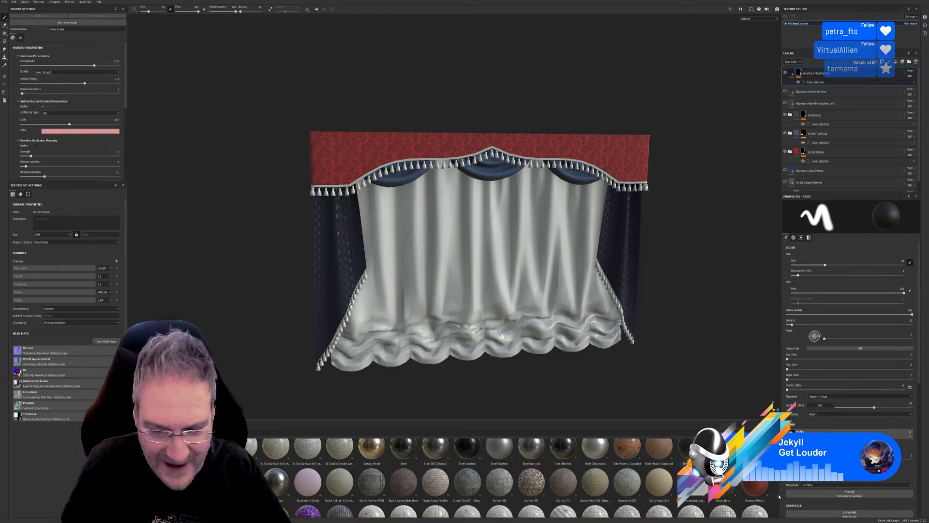
pyautogui.scroll(-2, 778, 497)
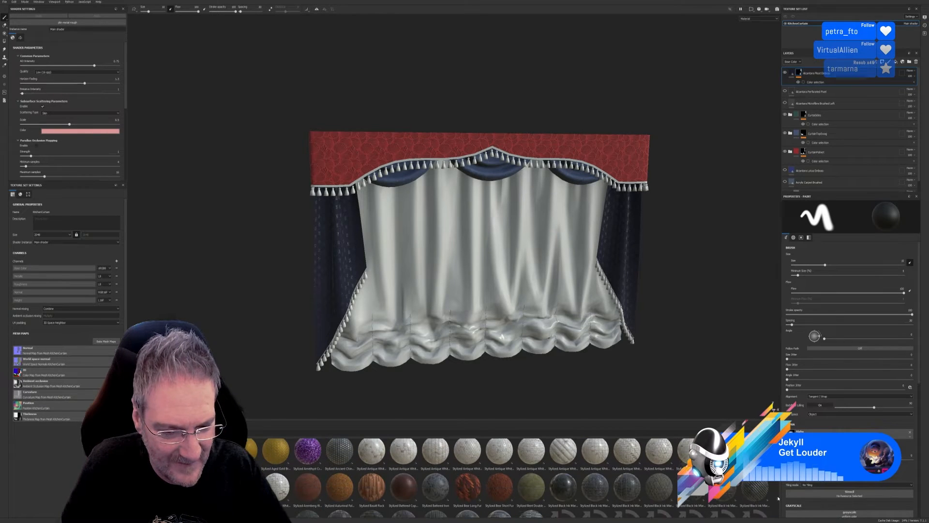
pyautogui.scroll(-2, 779, 497)
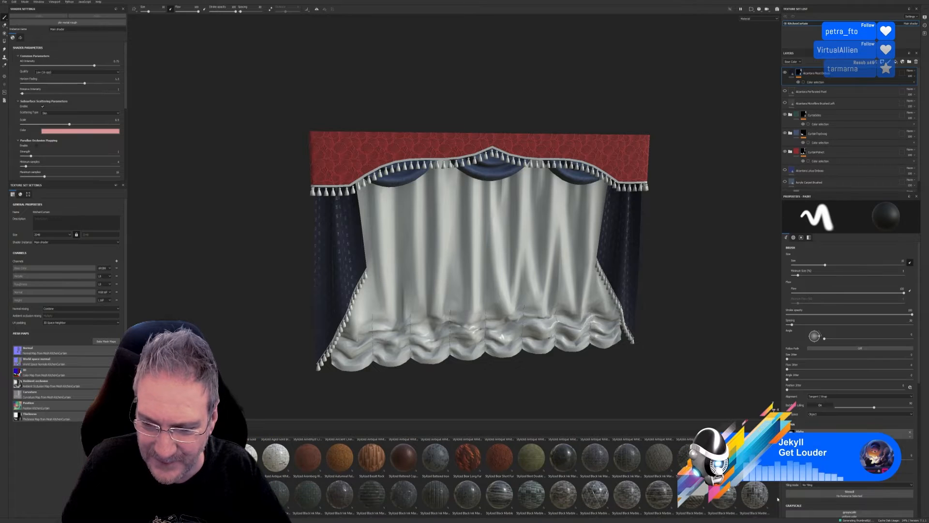
pyautogui.scroll(-3, 777, 498)
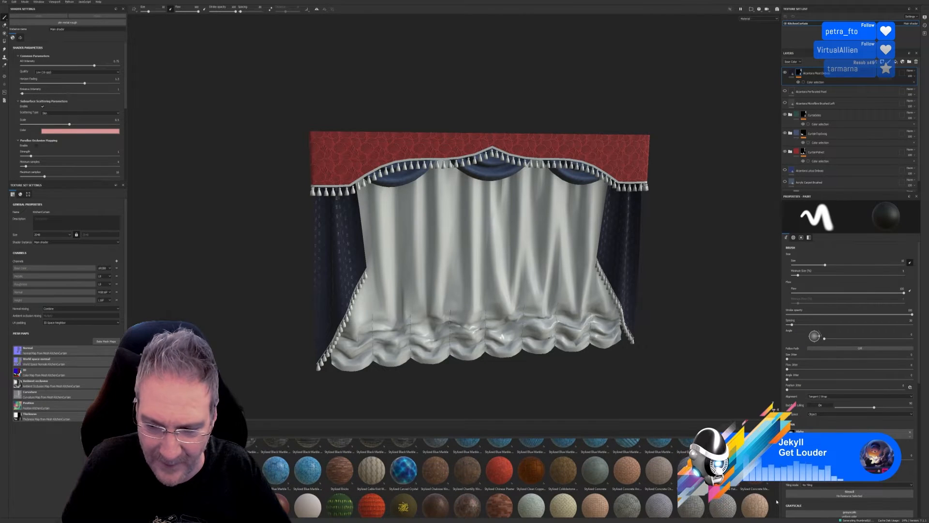
pyautogui.scroll(-1, 777, 501)
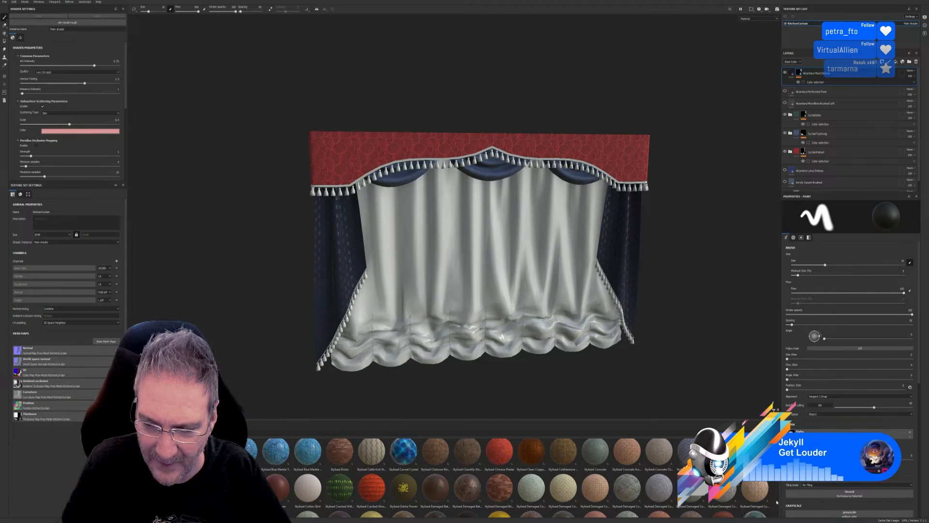
pyautogui.scroll(-5, 776, 501)
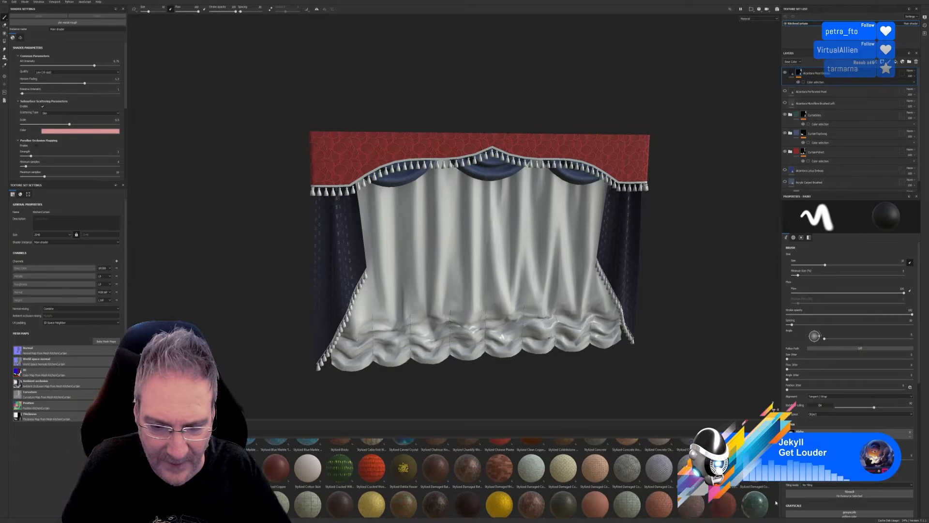
pyautogui.scroll(-4, 774, 505)
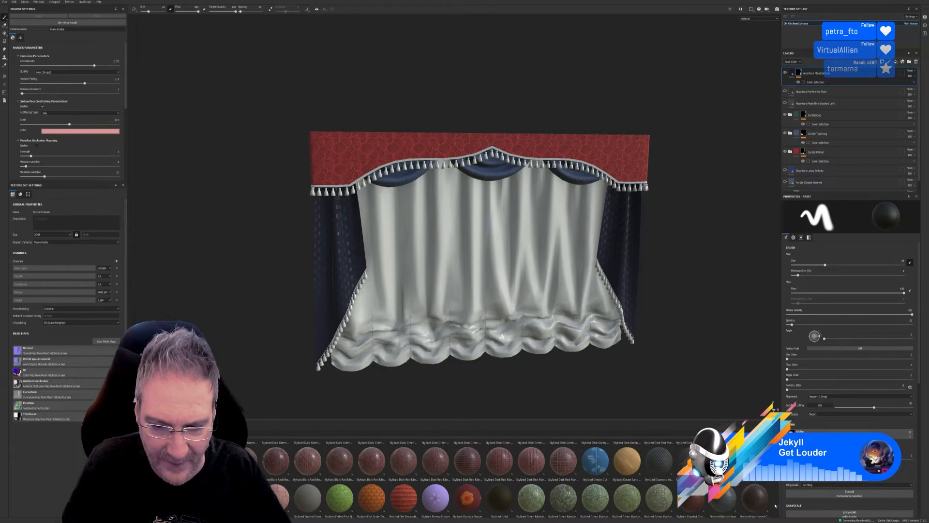
pyautogui.scroll(-4, 774, 507)
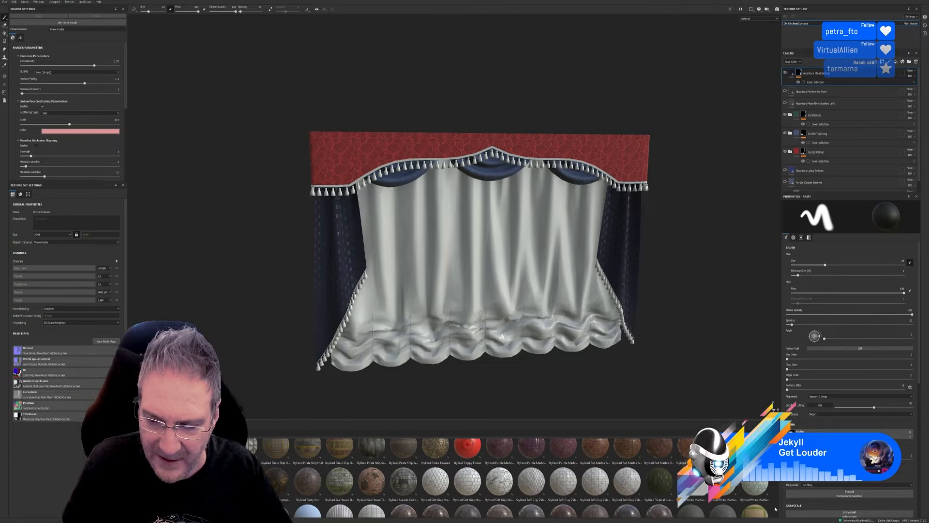
pyautogui.scroll(-3, 775, 508)
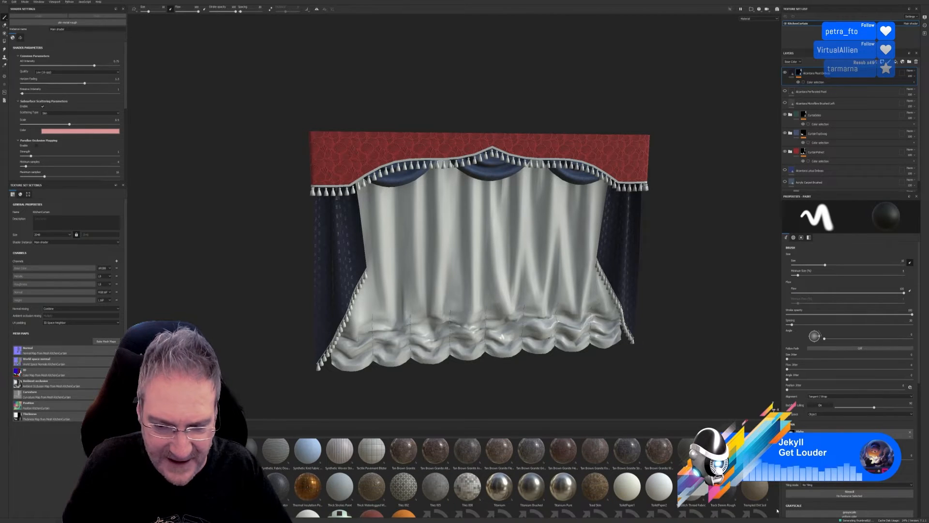
# Step: Add the Victorian Wall Fabric material to the curtain as a fill layer and increase its UV scale for a smaller, denser pattern
pyautogui.scroll(-1, 777, 509)
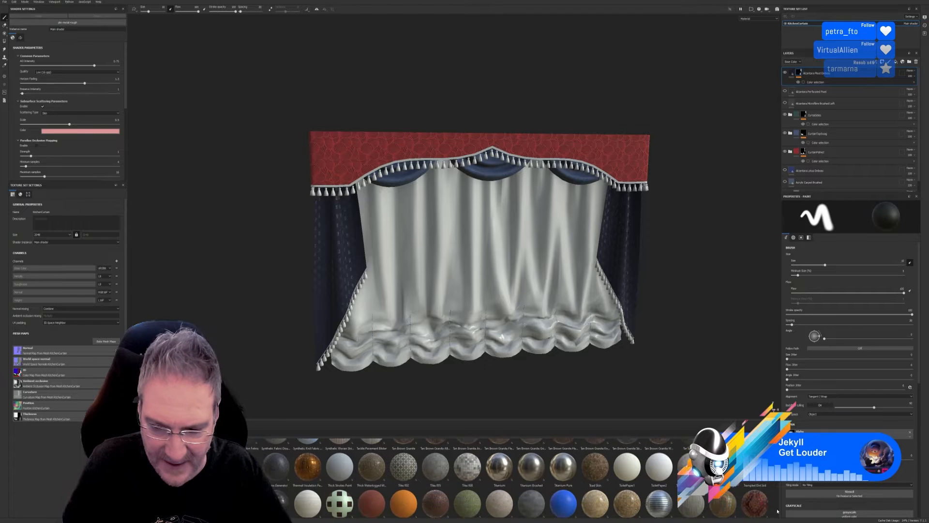
pyautogui.scroll(-1, 778, 511)
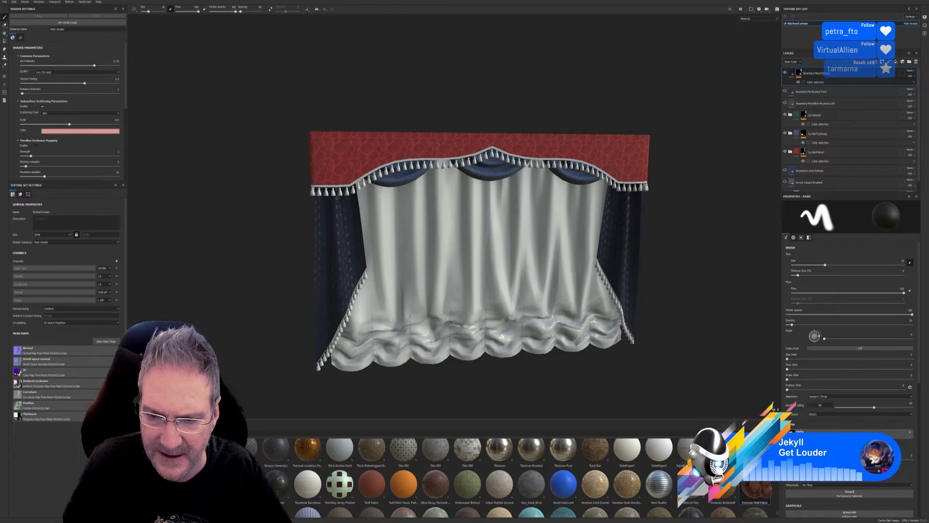
pyautogui.moveTo(755, 486); pyautogui.dragTo(575, 303)
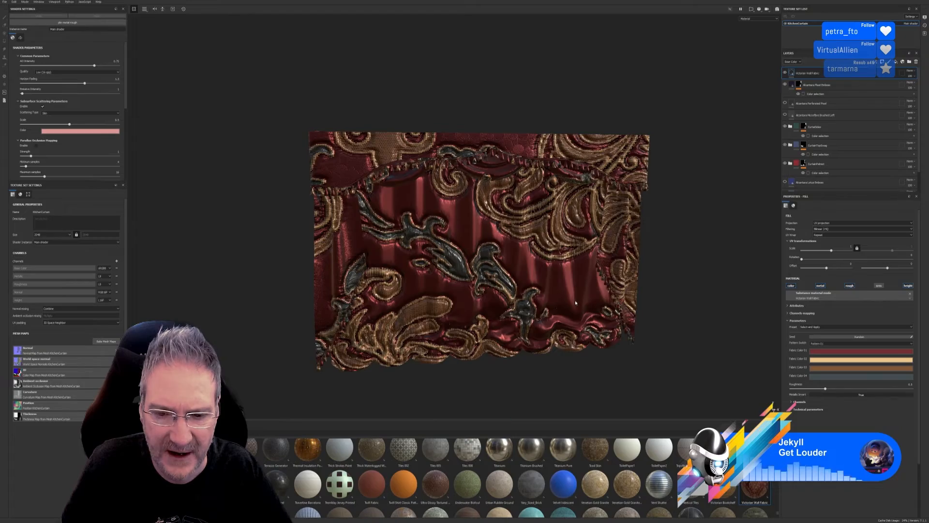
pyautogui.moveTo(830, 251); pyautogui.dragTo(838, 250)
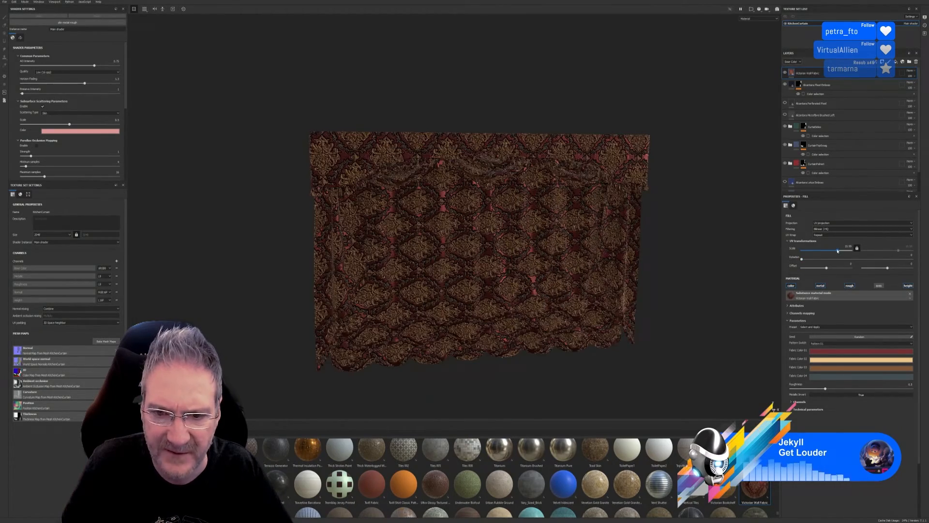
# Step: Rotate the Victorian Wall Fabric fill by 90 degrees and check the pattern direction on the curtain
pyautogui.click(907, 286)
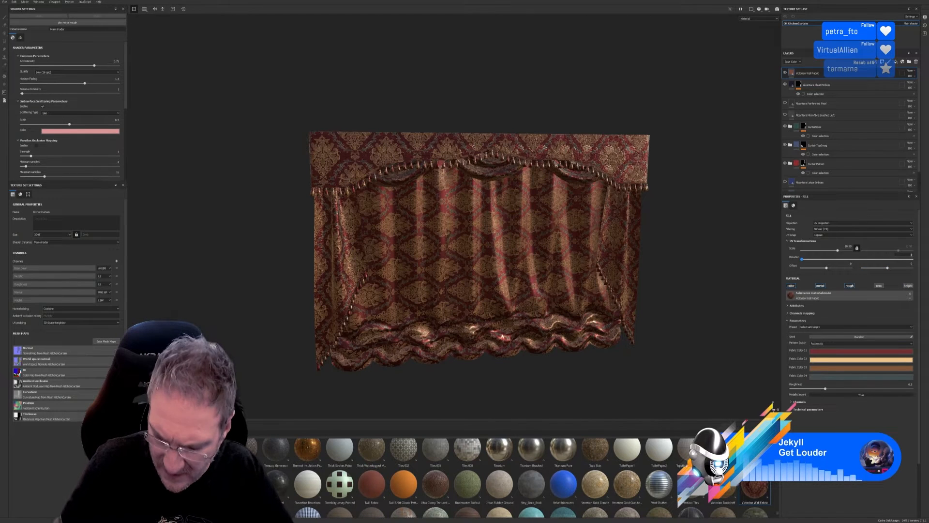
pyautogui.write('90')
pyautogui.press('Return')
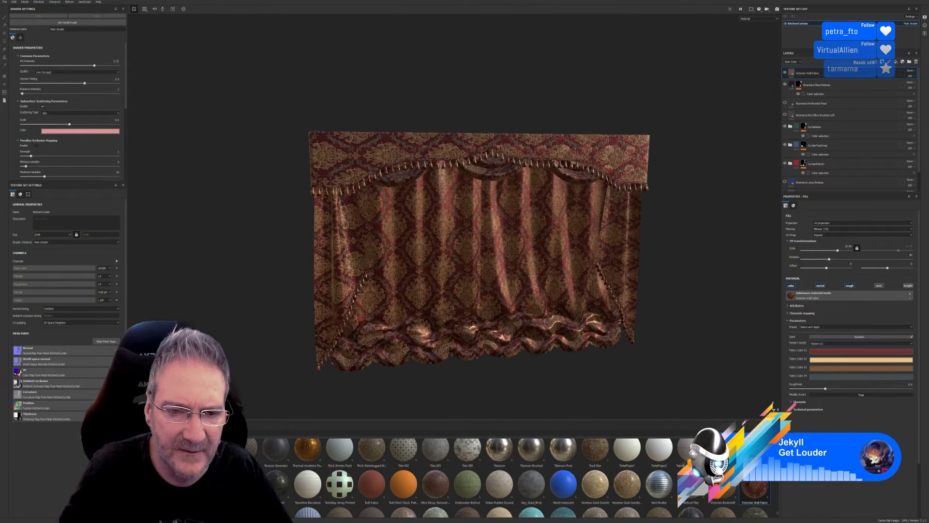
pyautogui.keyDown('alt'); pyautogui.moveTo(545, 341); pyautogui.dragTo(582, 311); pyautogui.keyUp('alt')
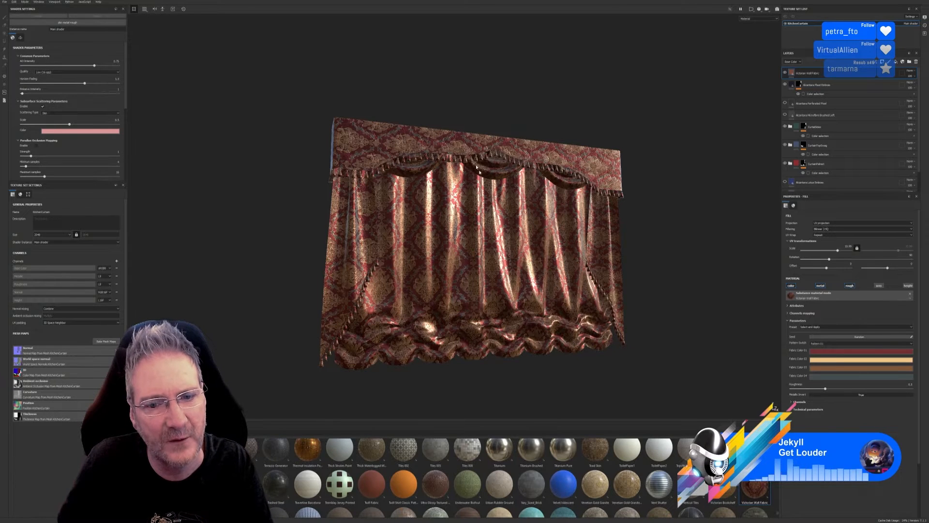
pyautogui.keyDown('alt'); pyautogui.moveTo(476, 167); pyautogui.dragTo(400, 288); pyautogui.keyUp('alt')
pyautogui.keyDown('alt'); pyautogui.moveTo(489, 274); pyautogui.dragTo(503, 297); pyautogui.keyUp('alt')
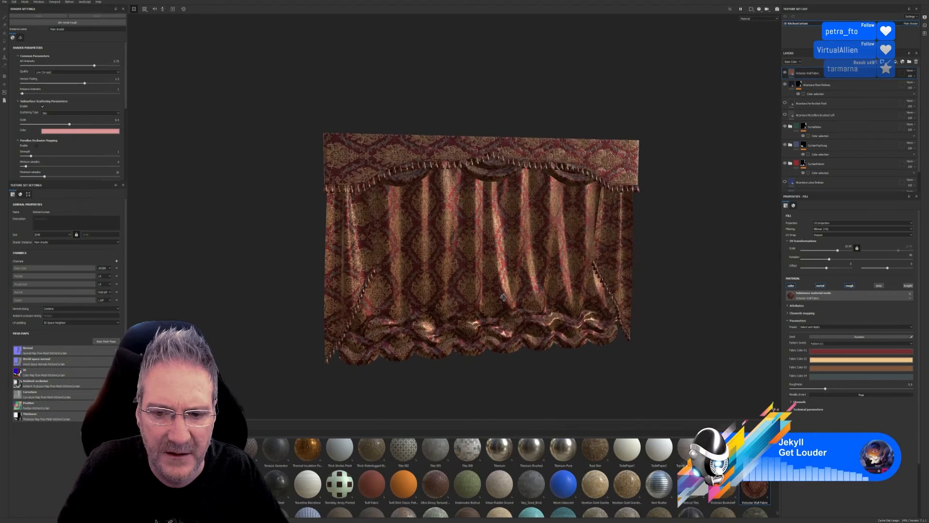
# Step: Add a colour selection mask to the Victorian Wall Fabric layer and limit it to the main centre curtain's ID colour
pyautogui.rightClick(822, 76)
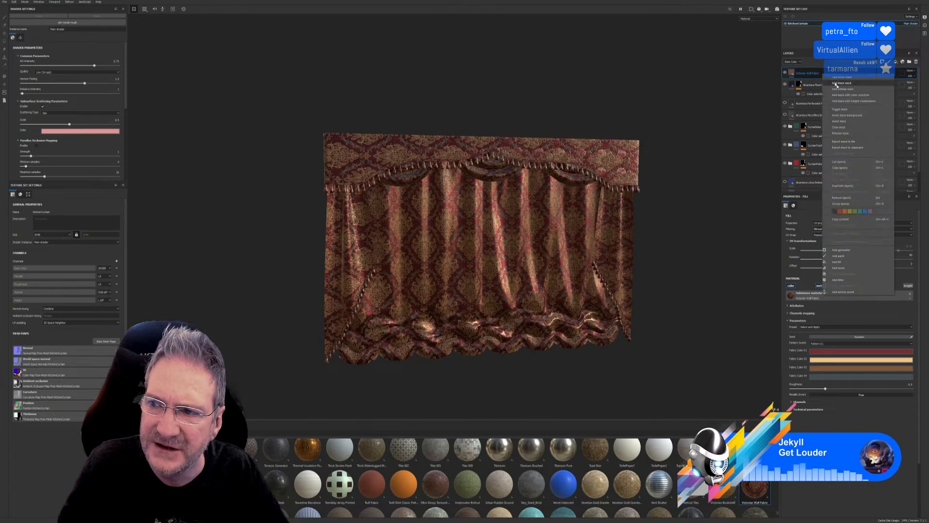
pyautogui.click(848, 95)
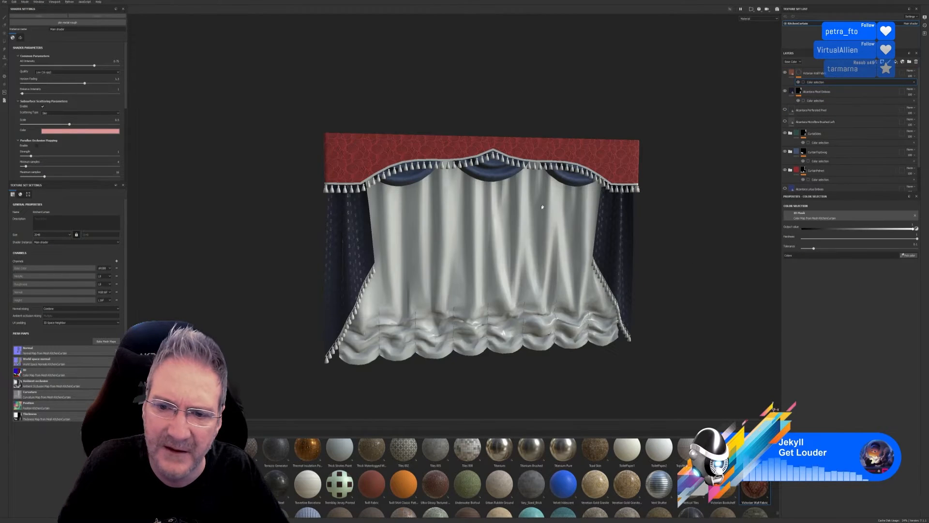
pyautogui.click(909, 256)
pyautogui.click(547, 228)
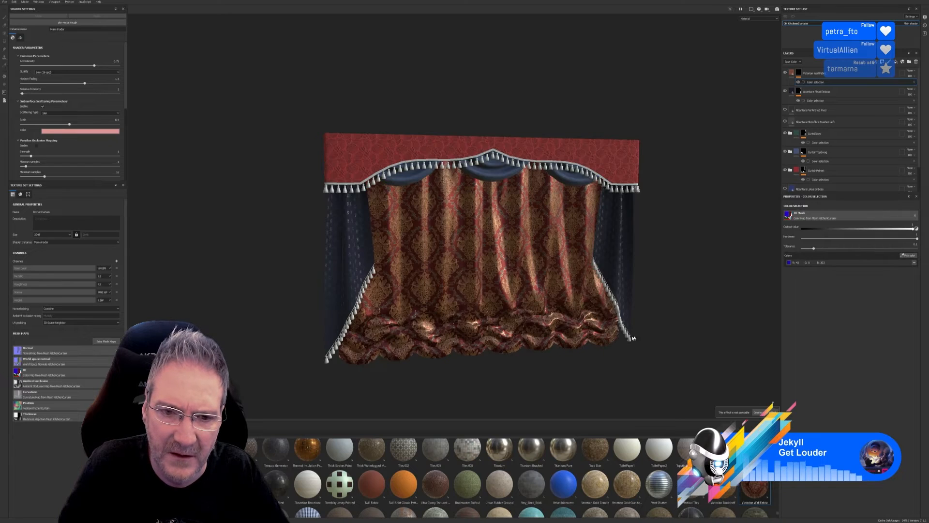
pyautogui.keyDown('alt'); pyautogui.moveTo(633, 338); pyautogui.dragTo(558, 319); pyautogui.keyUp('alt')
pyautogui.moveTo(510, 299)
pyautogui.keyDown('alt'); pyautogui.mouseDown()
pyautogui.moveTo(630, 334)
pyautogui.moveTo(634, 350)
pyautogui.moveTo(602, 309)
pyautogui.moveTo(634, 322)
pyautogui.moveTo(550, 328)
pyautogui.moveTo(627, 320)
pyautogui.moveTo(618, 335)
pyautogui.mouseUp(); pyautogui.keyUp('alt')
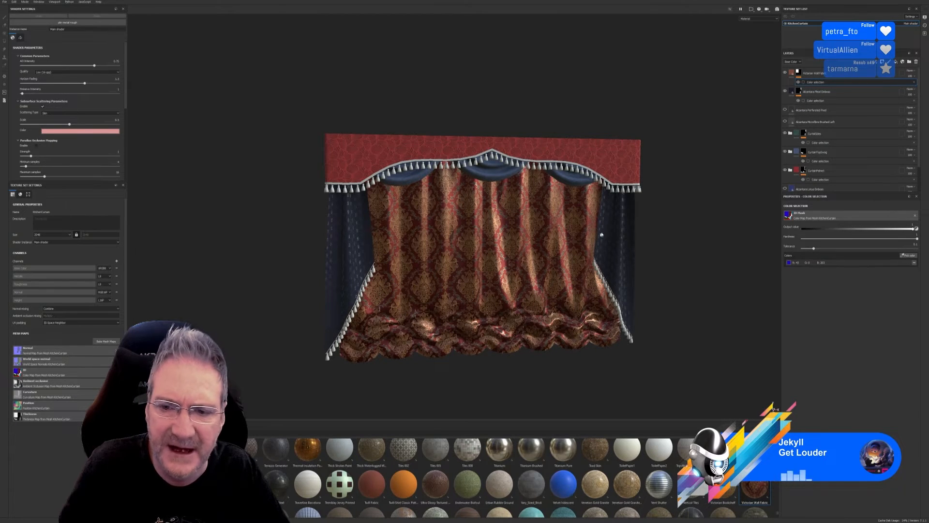
# Step: Replace the mask's picked colour with the side curtains' teal ID colour to try the fabric there
pyautogui.click(915, 264)
pyautogui.click(908, 255)
pyautogui.click(625, 215)
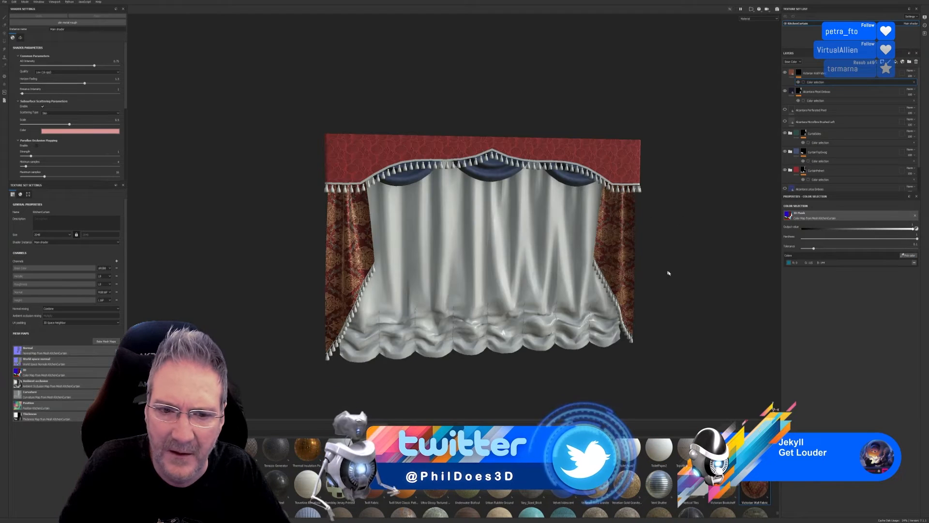
pyautogui.moveTo(668, 272)
pyautogui.keyDown('alt'); pyautogui.mouseDown()
pyautogui.moveTo(677, 257)
pyautogui.moveTo(652, 270)
pyautogui.mouseUp(); pyautogui.keyUp('alt')
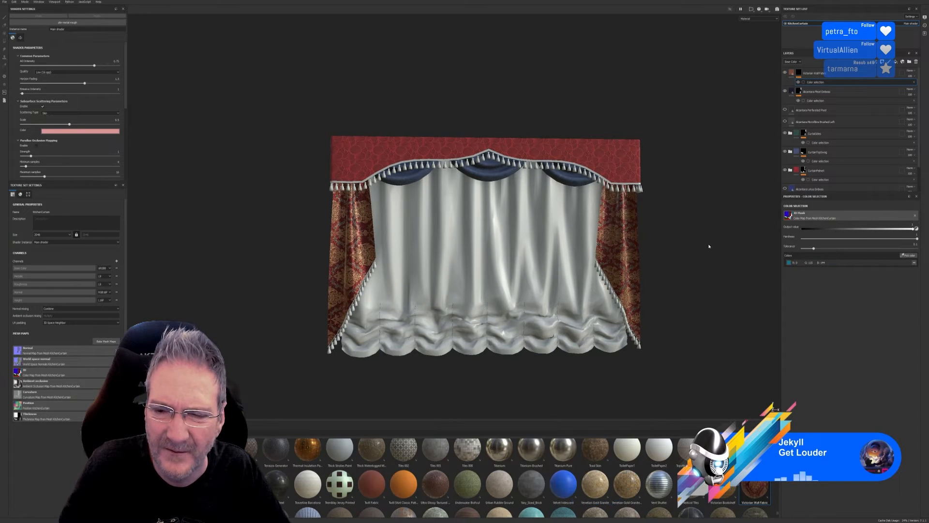
# Step: Replace the mask's picked colour with the green ID colour so the fabric covers only the swags beneath the valance
pyautogui.click(915, 262)
pyautogui.click(908, 255)
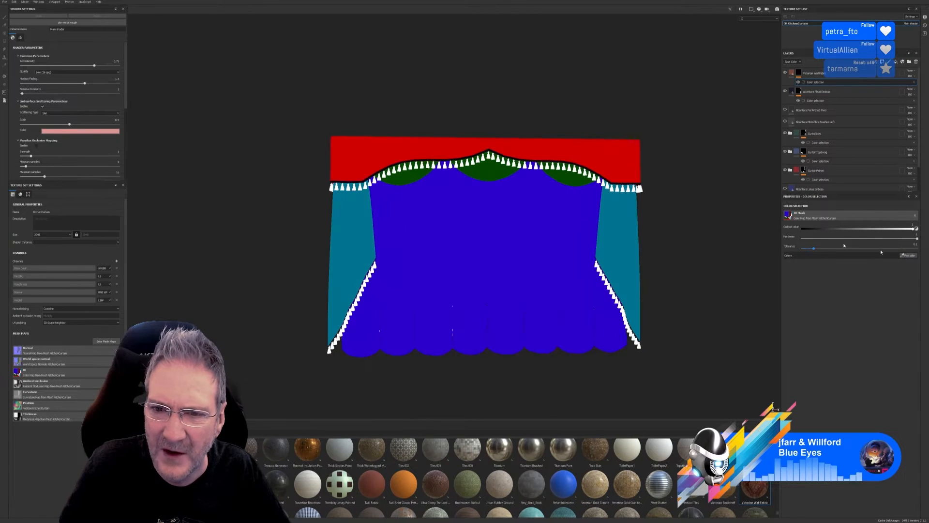
pyautogui.click(585, 180)
pyautogui.keyDown('alt'); pyautogui.moveTo(687, 281); pyautogui.dragTo(634, 241); pyautogui.keyUp('alt')
pyautogui.scroll(5, 493, 202)
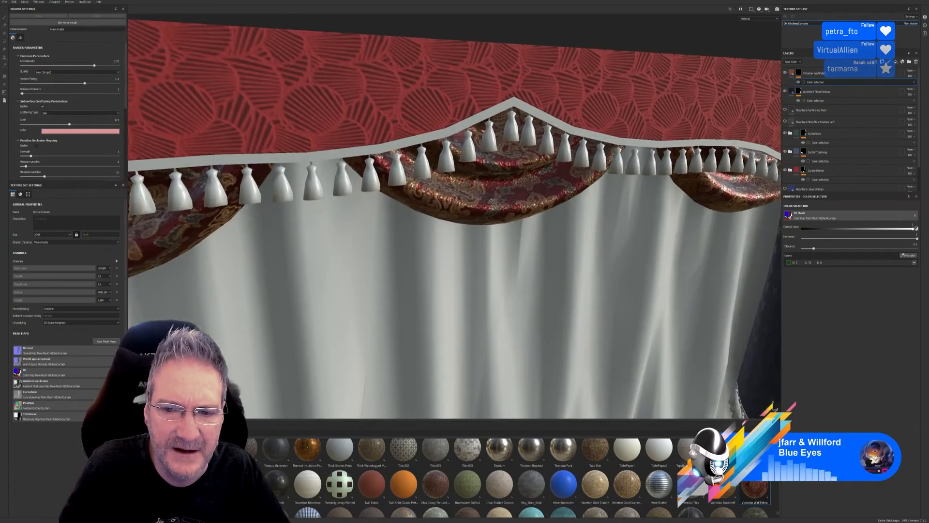
pyautogui.moveTo(492, 201)
pyautogui.keyDown('alt'); pyautogui.mouseDown()
pyautogui.moveTo(469, 222)
pyautogui.moveTo(406, 128)
pyautogui.moveTo(350, 126)
pyautogui.moveTo(485, 214)
pyautogui.mouseUp(); pyautogui.keyUp('alt')
pyautogui.scroll(-6, 484, 213)
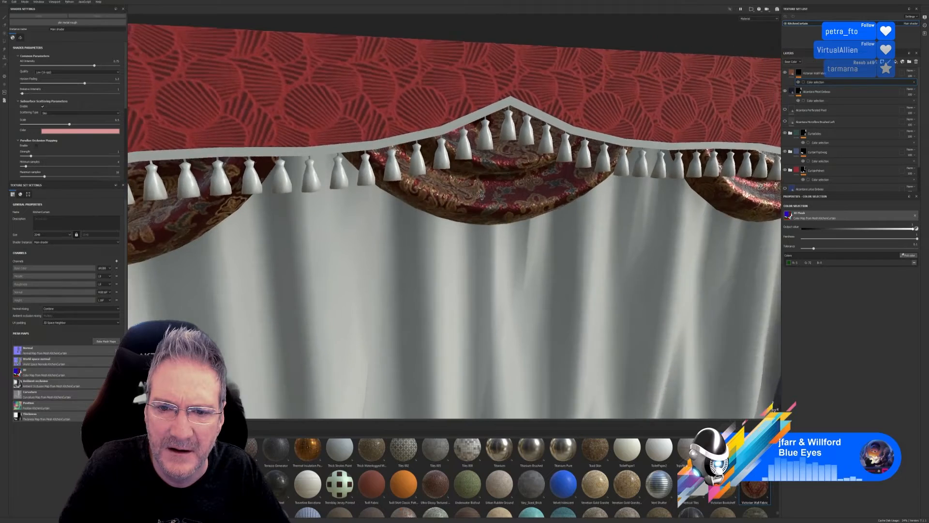
pyautogui.scroll(-2, 478, 205)
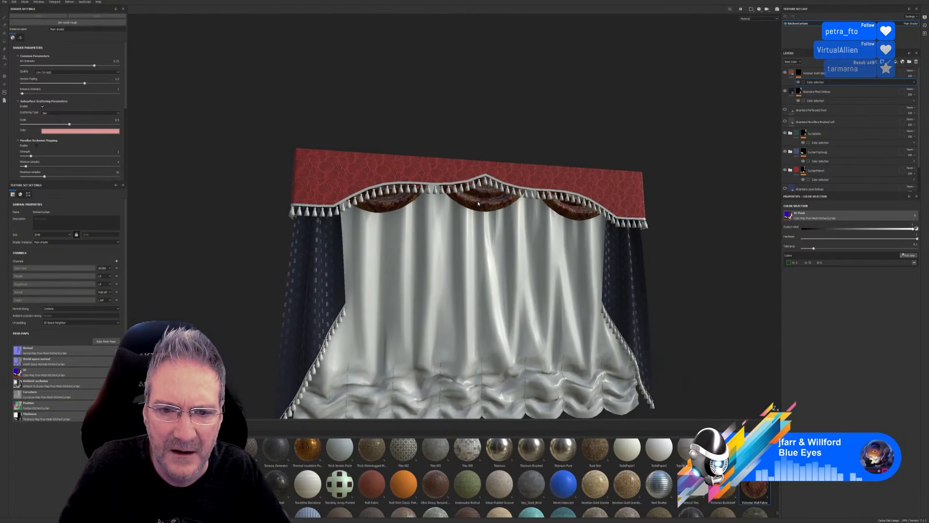
pyautogui.keyDown('alt'); pyautogui.moveTo(383, 180); pyautogui.dragTo(438, 232); pyautogui.keyUp('alt')
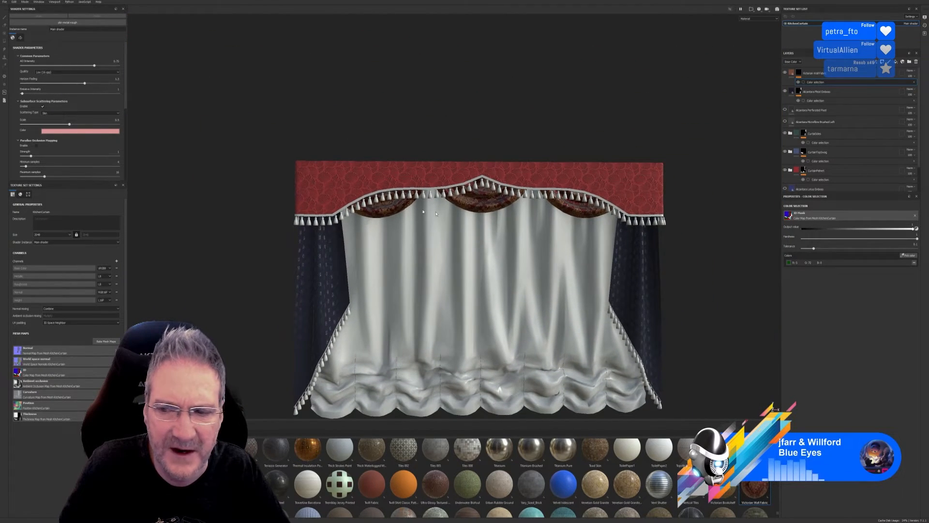
# Step: Set Fabric Color 01 of the Victorian Wall Fabric fill to a brighter, more saturated red
pyautogui.click(798, 80)
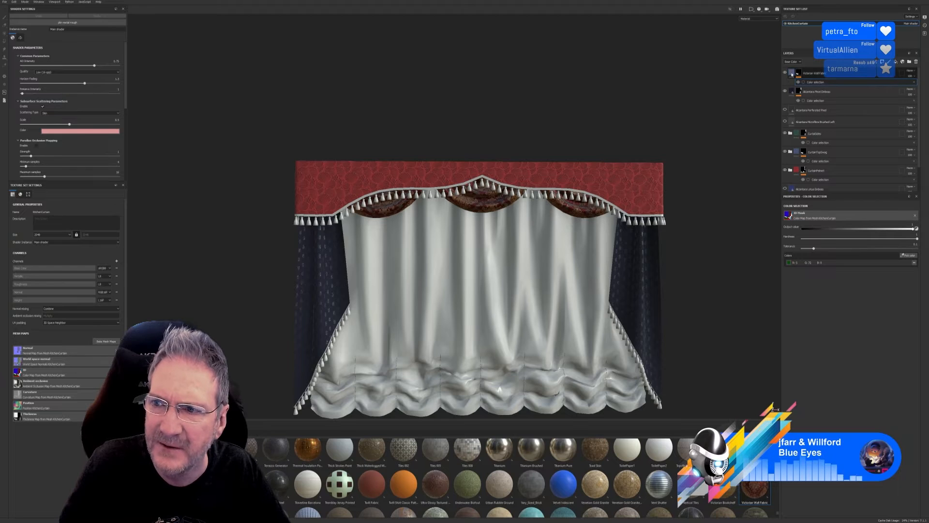
pyautogui.click(846, 352)
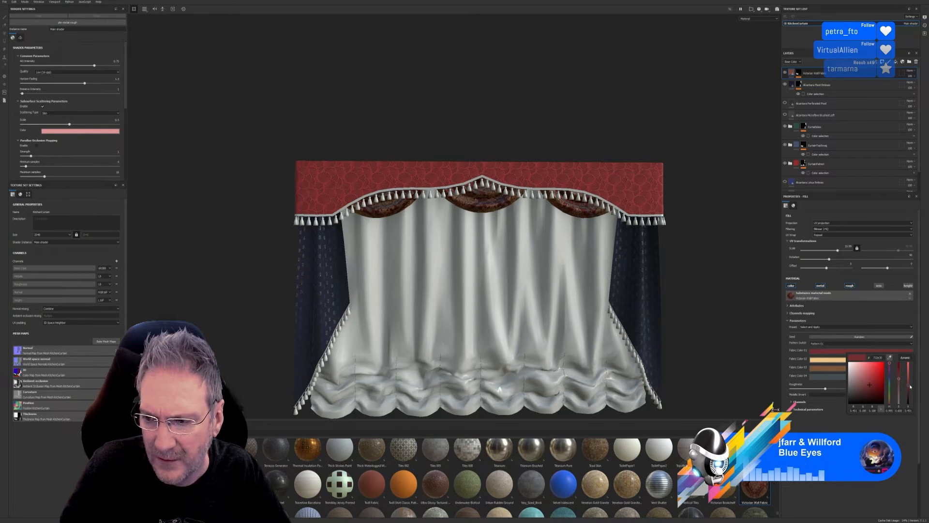
pyautogui.moveTo(908, 382); pyautogui.dragTo(909, 379)
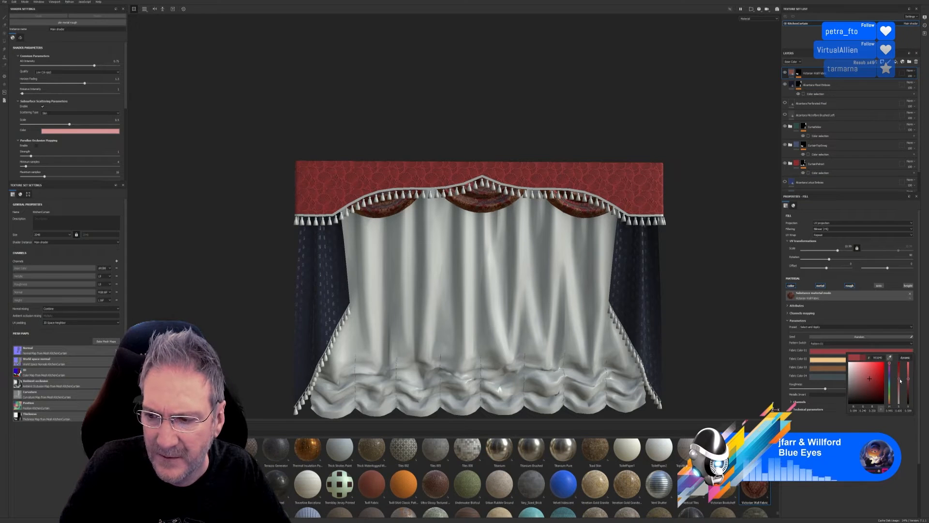
pyautogui.moveTo(899, 377); pyautogui.dragTo(900, 380)
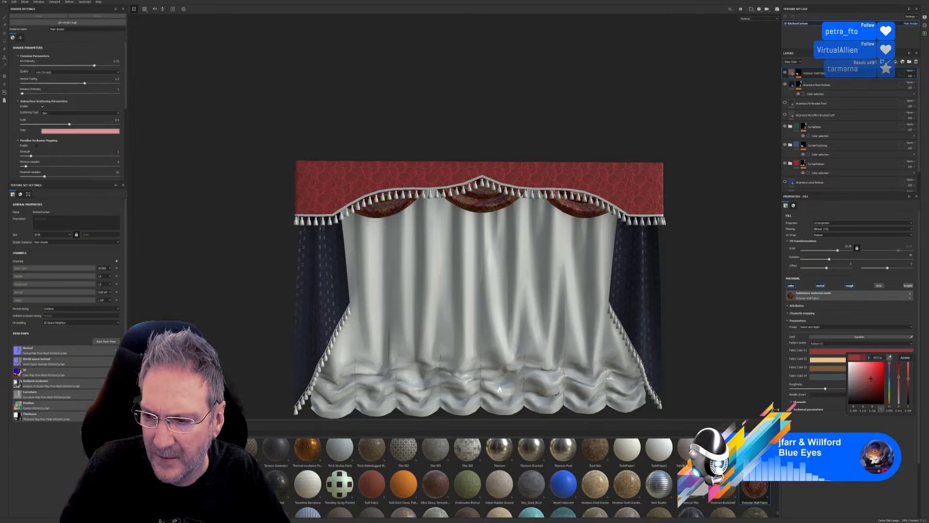
# Step: Lighten Fabric Color 04 to a pale grey-teal and brighten the brown of Fabric Color 03
pyautogui.click(856, 376)
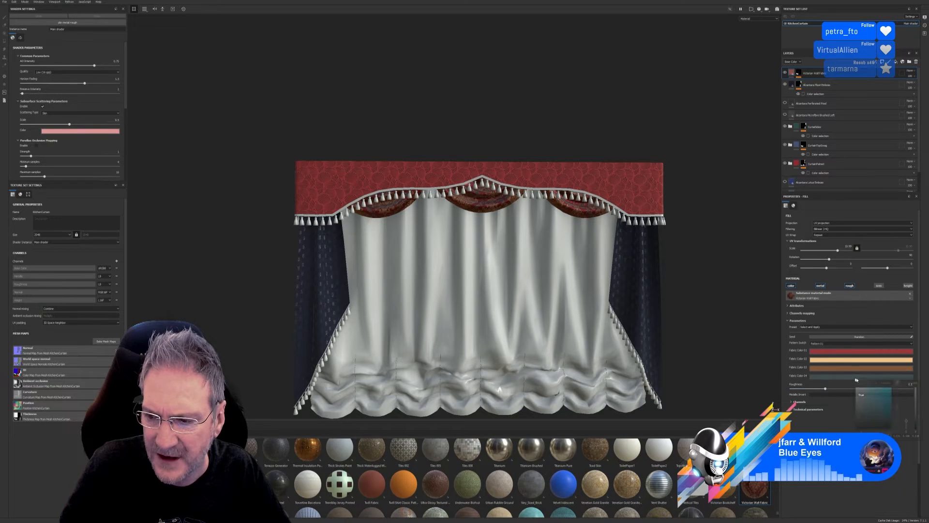
pyautogui.moveTo(918, 411); pyautogui.dragTo(914, 402)
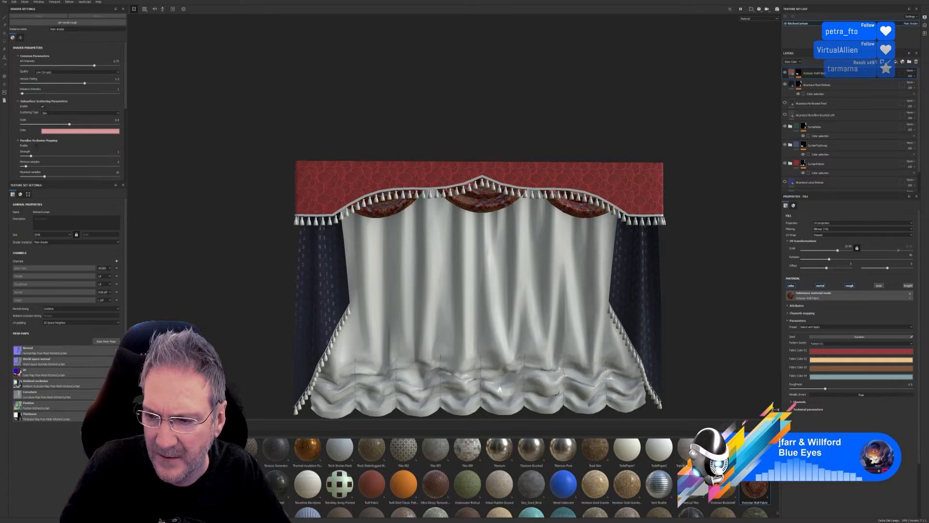
pyautogui.click(852, 369)
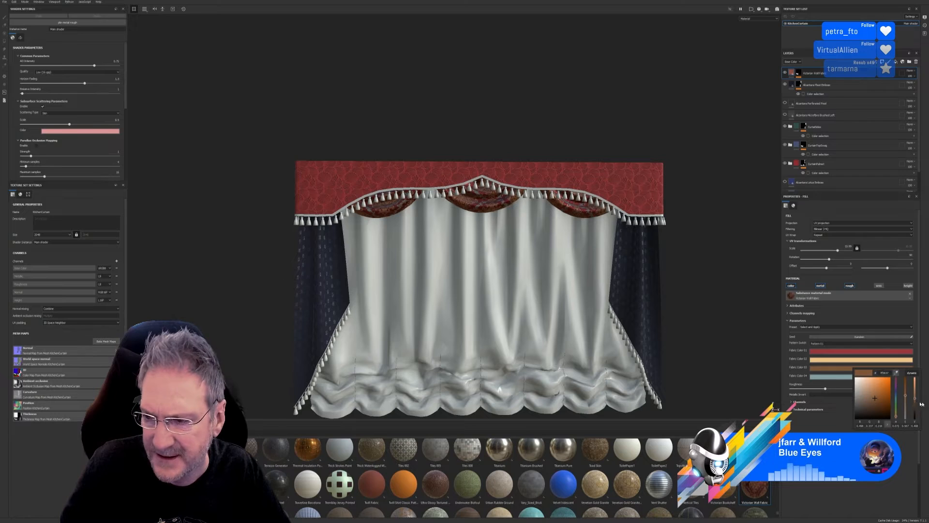
pyautogui.moveTo(915, 398)
pyautogui.mouseDown()
pyautogui.moveTo(914, 386)
pyautogui.moveTo(913, 396)
pyautogui.mouseUp()
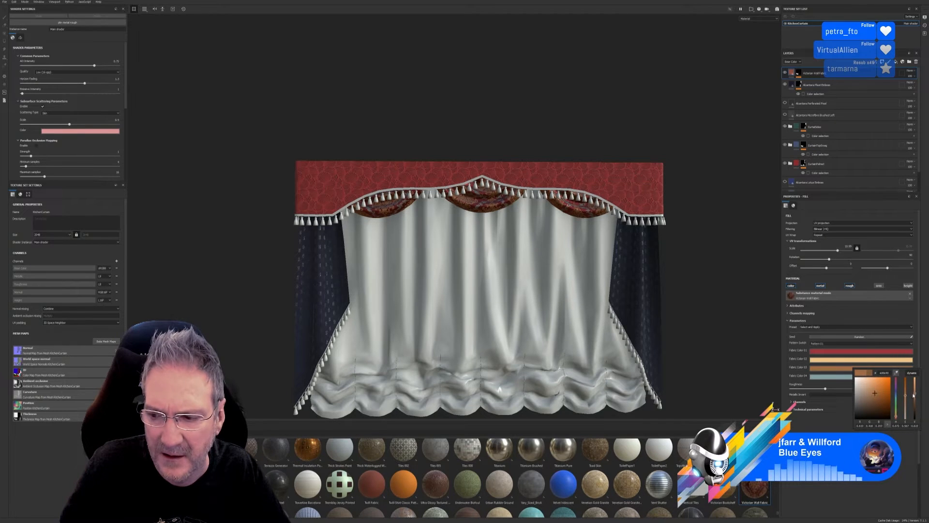
# Step: Change Fabric Color 02 to a paler cream and make Fabric Color 03 a more saturated orange-brown
pyautogui.click(837, 361)
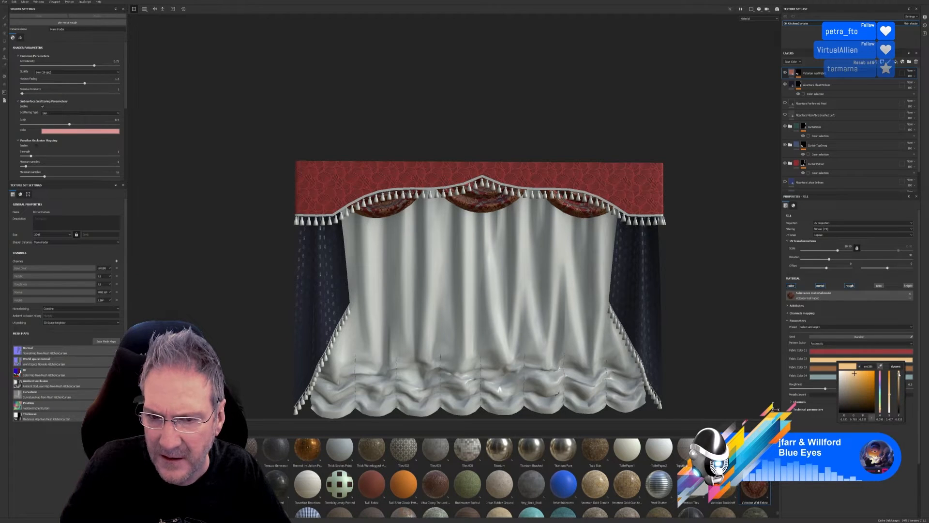
pyautogui.moveTo(899, 373); pyautogui.dragTo(889, 396)
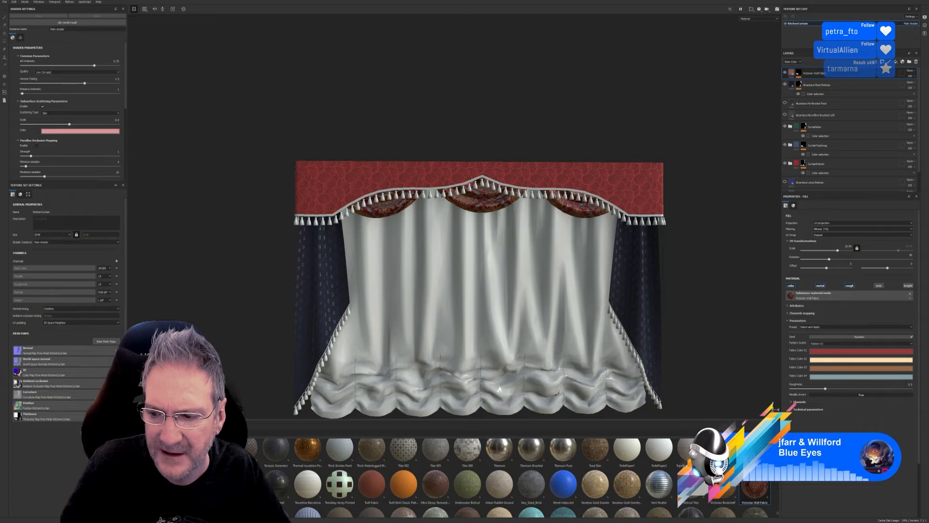
pyautogui.click(858, 369)
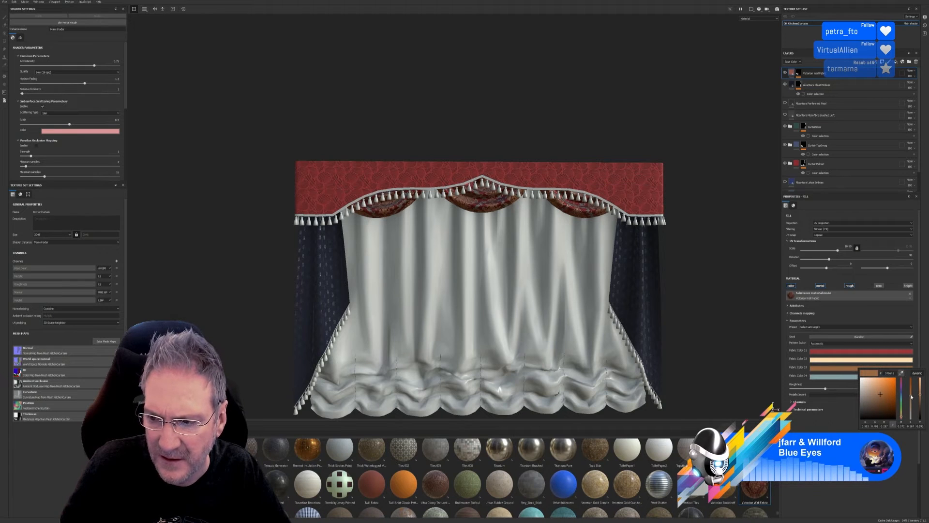
pyautogui.moveTo(910, 399); pyautogui.dragTo(903, 391)
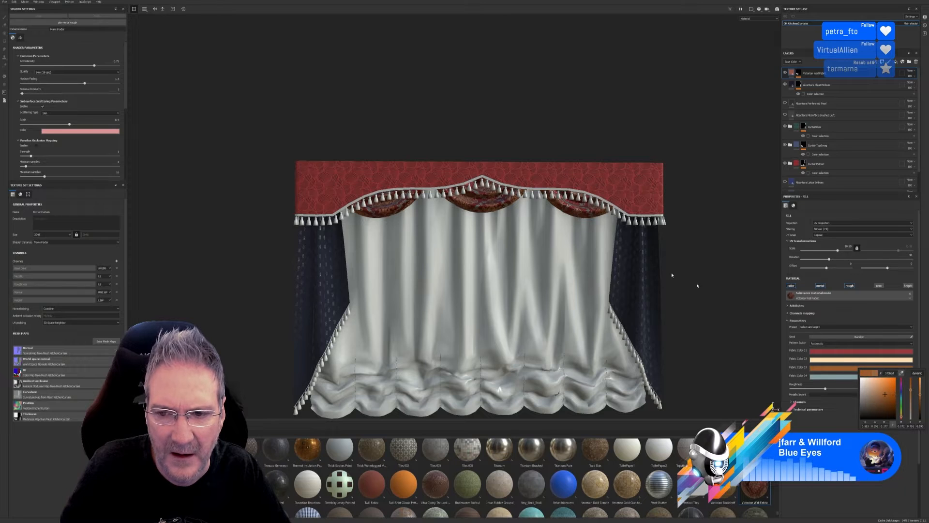
# Step: Change Fabric Color 04 of the swag fabric to a muted purple
pyautogui.moveTo(456, 277)
pyautogui.keyDown('alt'); pyautogui.mouseDown()
pyautogui.moveTo(448, 310)
pyautogui.moveTo(470, 275)
pyautogui.mouseUp(); pyautogui.keyUp('alt')
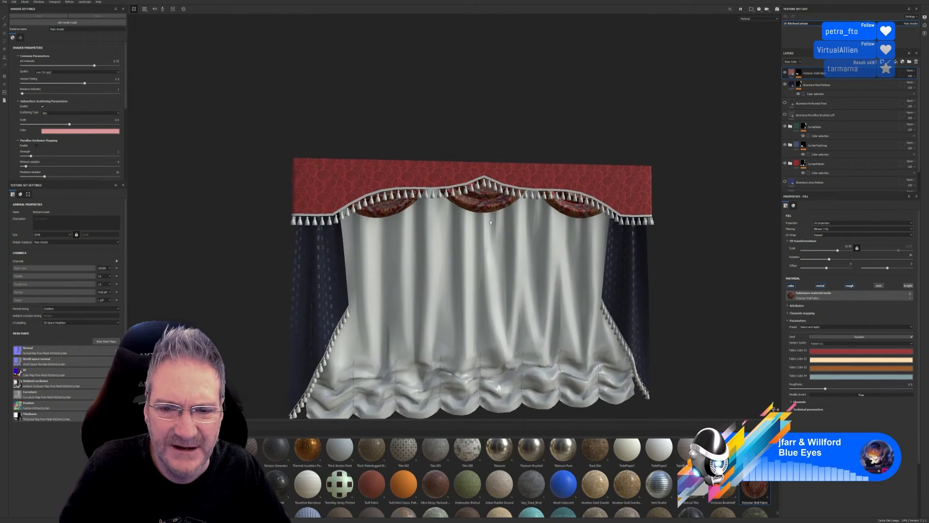
pyautogui.scroll(5, 490, 223)
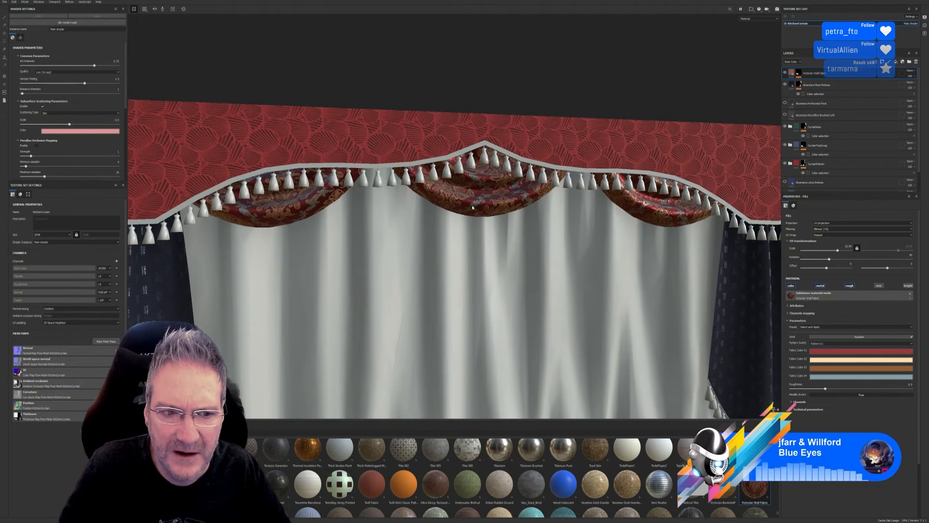
pyautogui.click(832, 376)
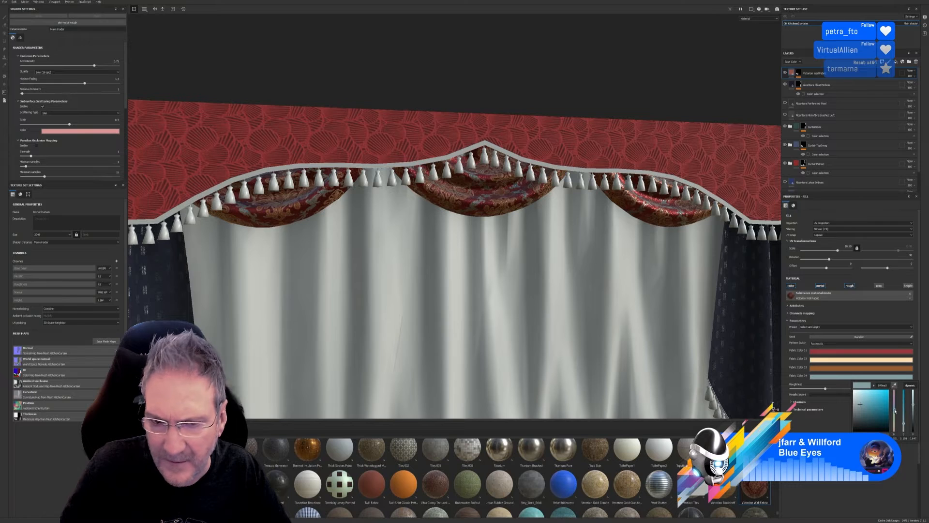
pyautogui.moveTo(894, 410)
pyautogui.mouseDown()
pyautogui.moveTo(894, 419)
pyautogui.moveTo(895, 404)
pyautogui.moveTo(903, 407)
pyautogui.moveTo(893, 396)
pyautogui.mouseUp()
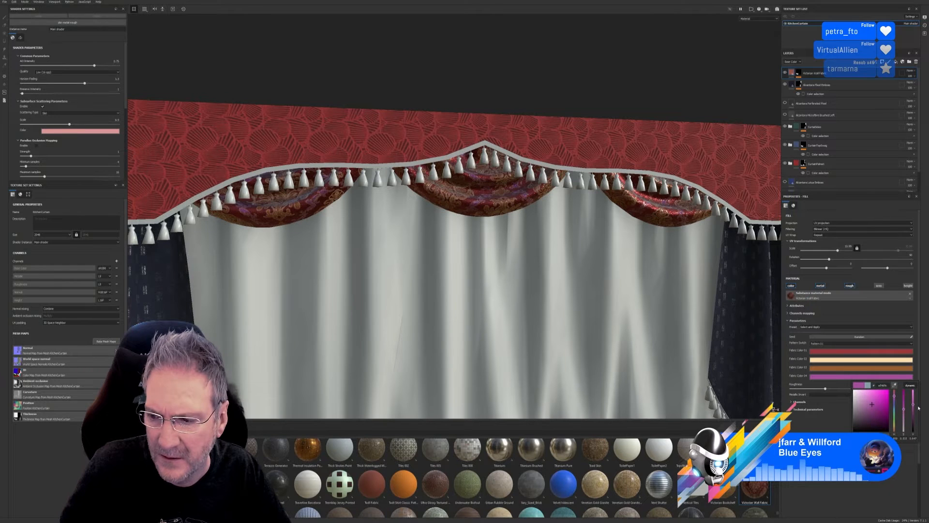
pyautogui.moveTo(913, 407); pyautogui.dragTo(902, 417)
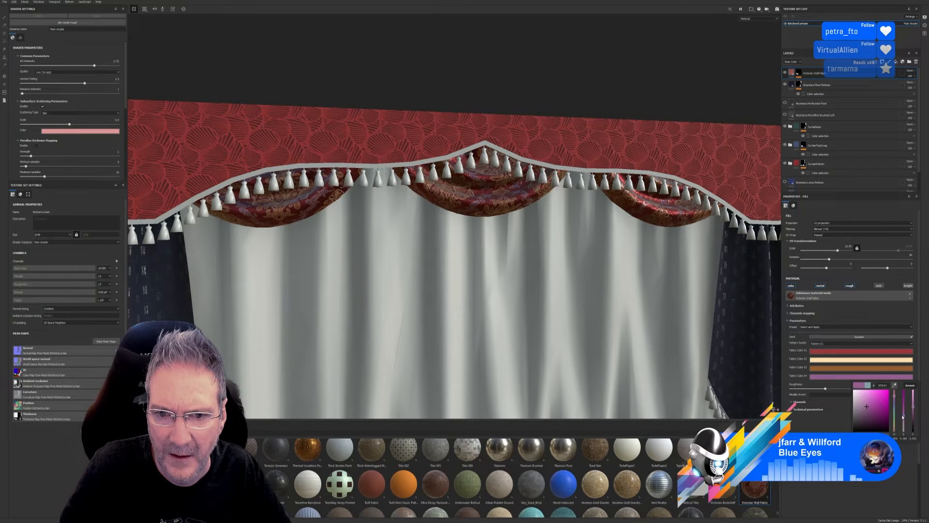
pyautogui.click(511, 252)
# Step: Examine the recoloured swag fabric up close and against the whole curtain
pyautogui.keyDown('alt'); pyautogui.moveTo(513, 254); pyautogui.dragTo(529, 284, button='right'); pyautogui.keyUp('alt')
pyautogui.keyDown('alt'); pyautogui.moveTo(529, 285); pyautogui.dragTo(614, 330); pyautogui.keyUp('alt')
pyautogui.scroll(7, 532, 310)
pyautogui.scroll(-3, 532, 310)
pyautogui.keyDown('alt'); pyautogui.moveTo(532, 310); pyautogui.dragTo(436, 314); pyautogui.keyUp('alt')
pyautogui.scroll(-5, 438, 308)
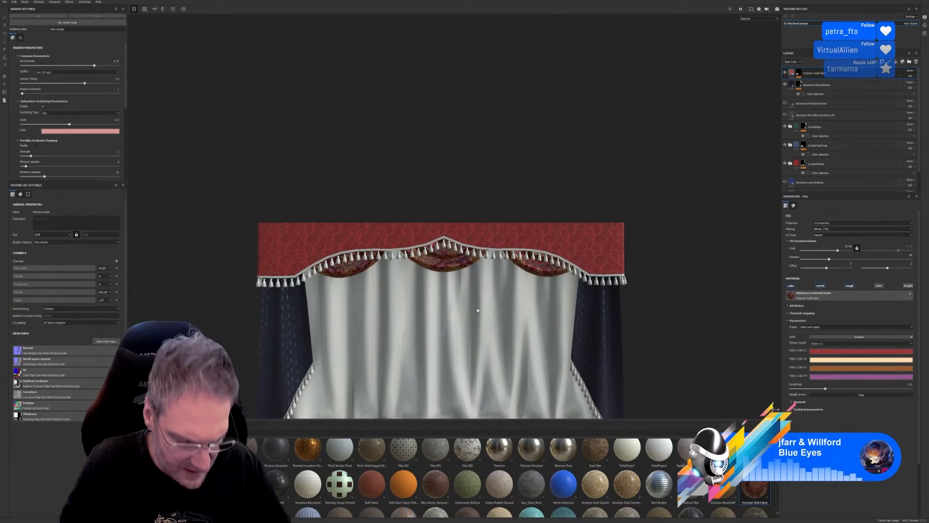
pyautogui.press('f')
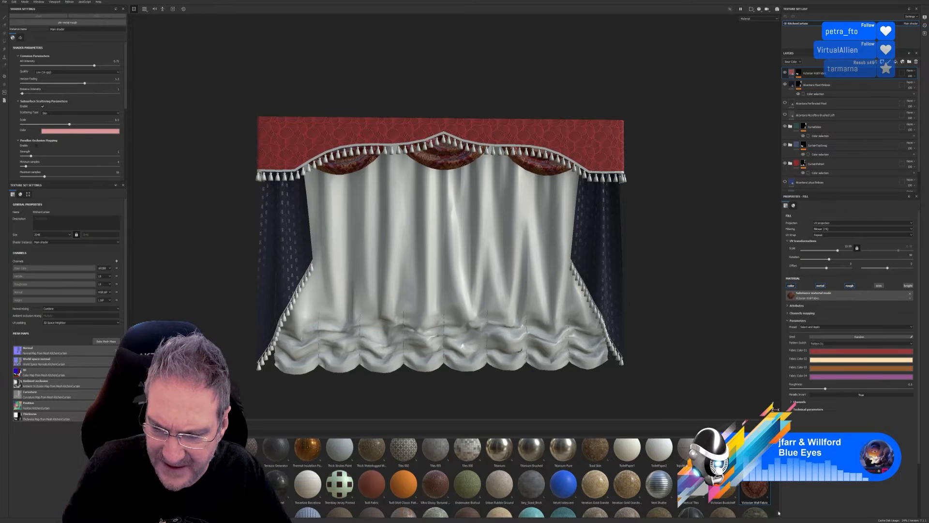
# Step: Browse the material library onward through the wood materials to the zipper and zombie skin entries
pyautogui.scroll(-3, 778, 513)
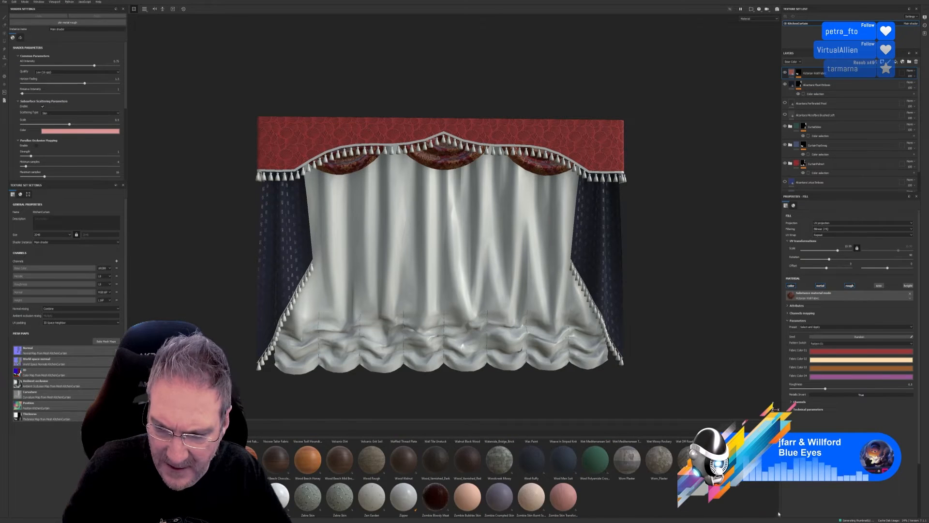
# Step: Try the Vintage Pop Print fabric from the library as a fill layer over the whole curtain and undo it
pyautogui.scroll(2, 778, 514)
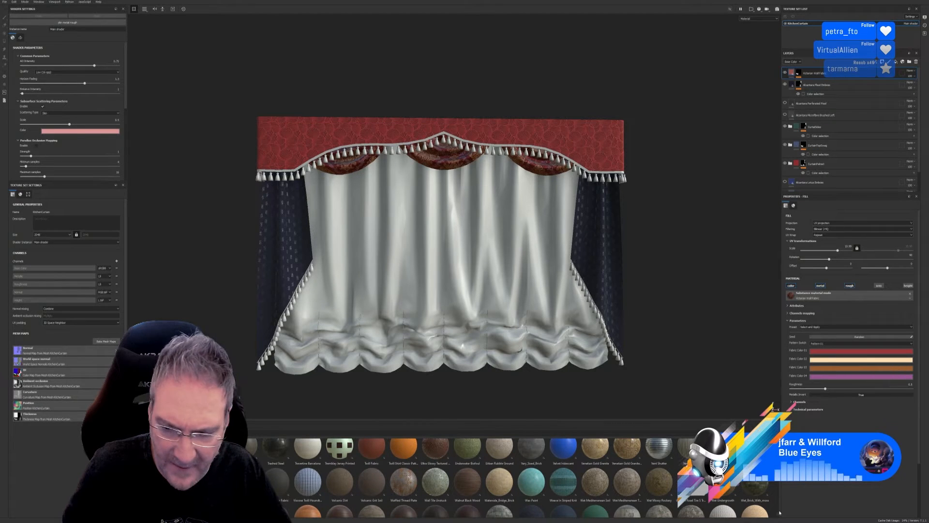
pyautogui.scroll(-2, 779, 512)
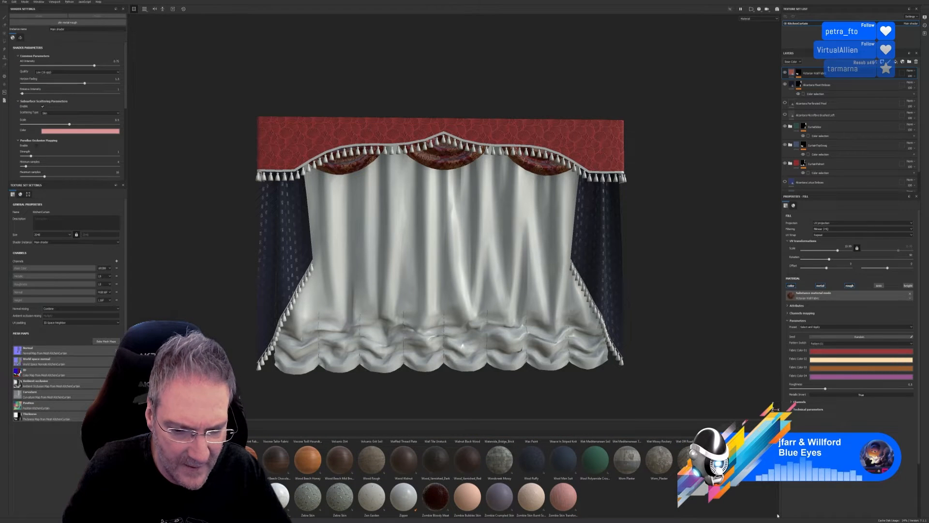
pyautogui.scroll(2, 777, 514)
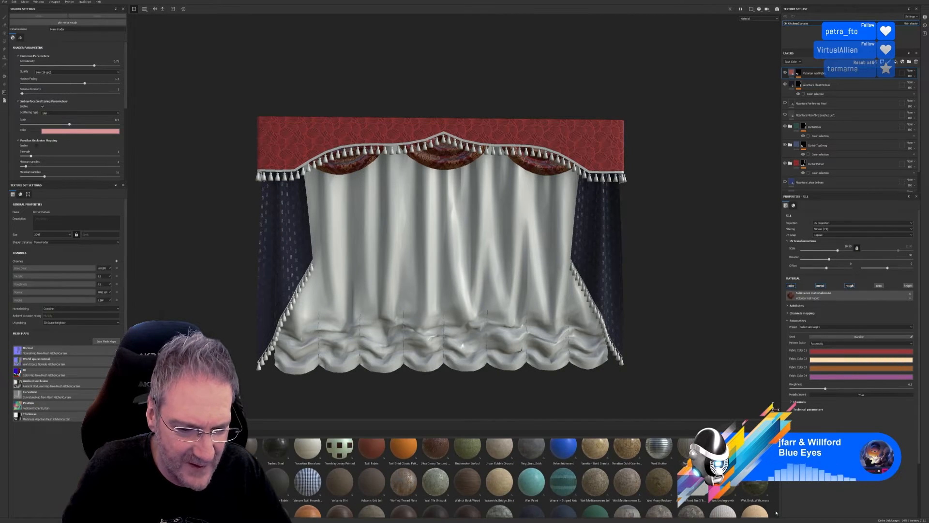
pyautogui.moveTo(290, 467); pyautogui.dragTo(505, 218)
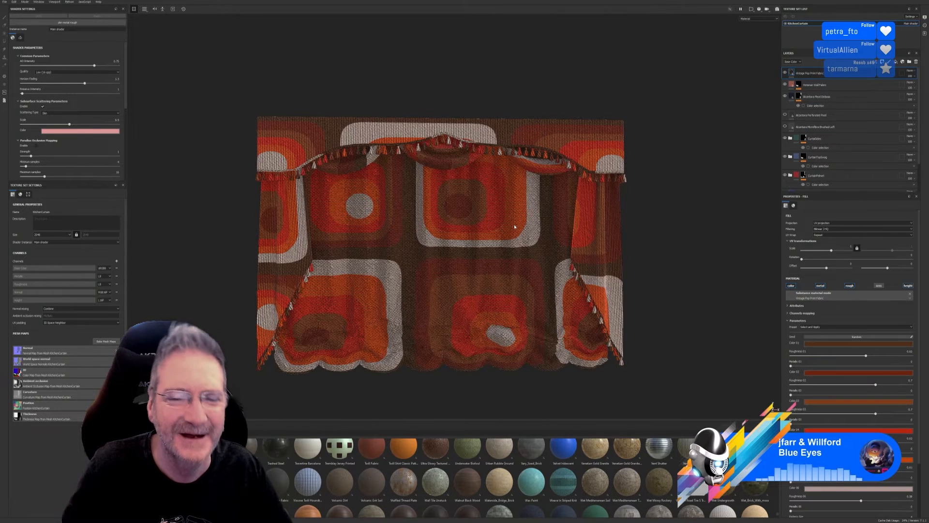
pyautogui.hotkey('ctrl', 'z')
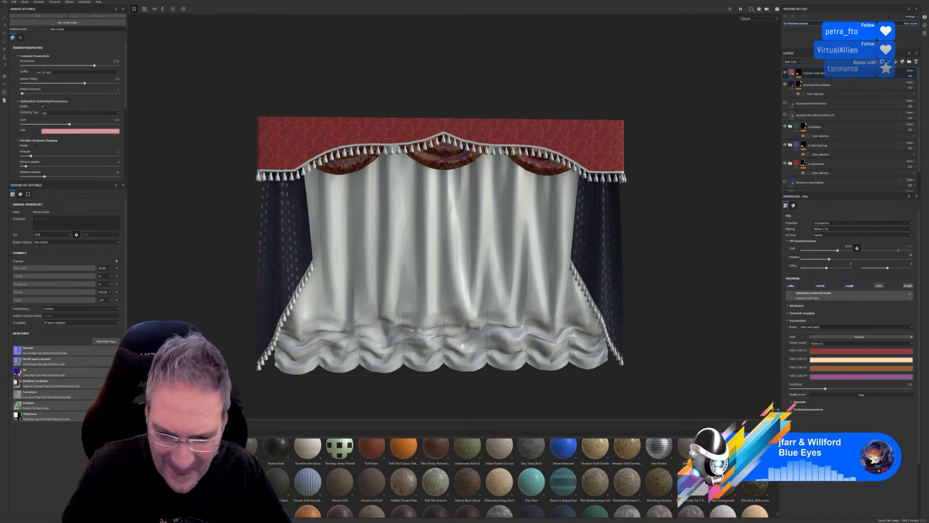
# Step: Add the Viscose Tailor Fabric as a fill layer on the curtain and raise its UV scale for a finer weave
pyautogui.scroll(-2, 779, 515)
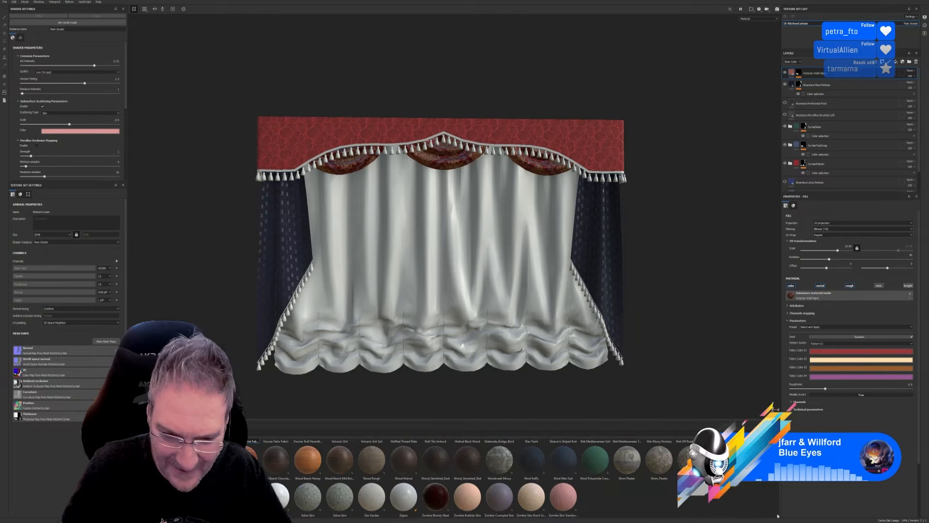
pyautogui.scroll(2, 776, 515)
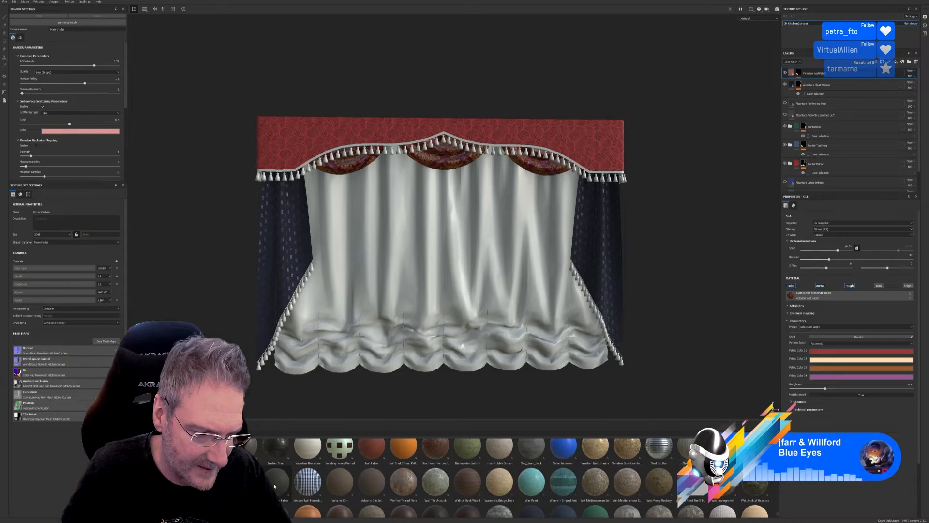
pyautogui.moveTo(274, 485); pyautogui.dragTo(406, 296)
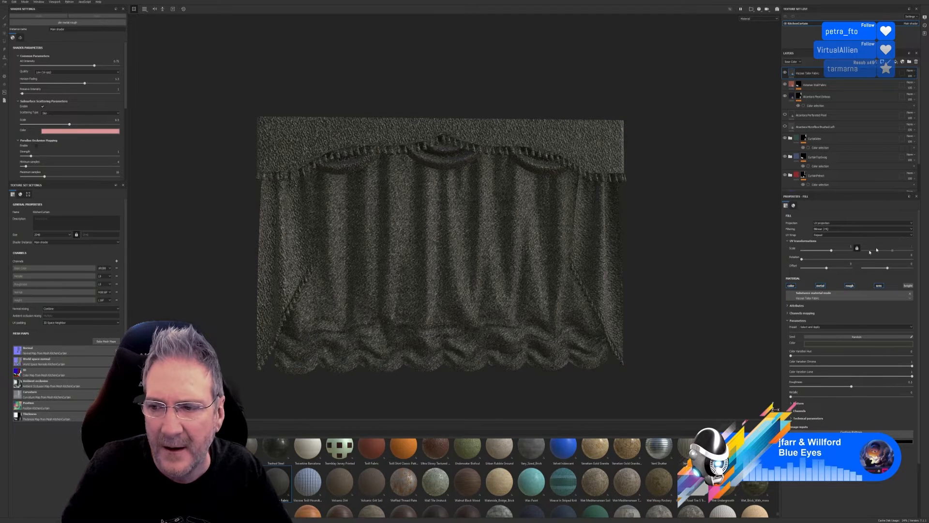
pyautogui.click(836, 251)
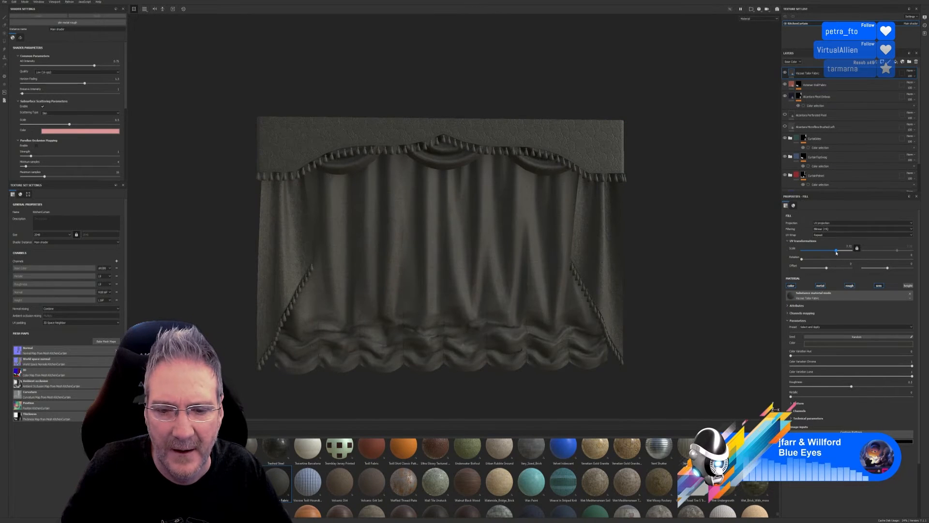
pyautogui.scroll(8, 492, 305)
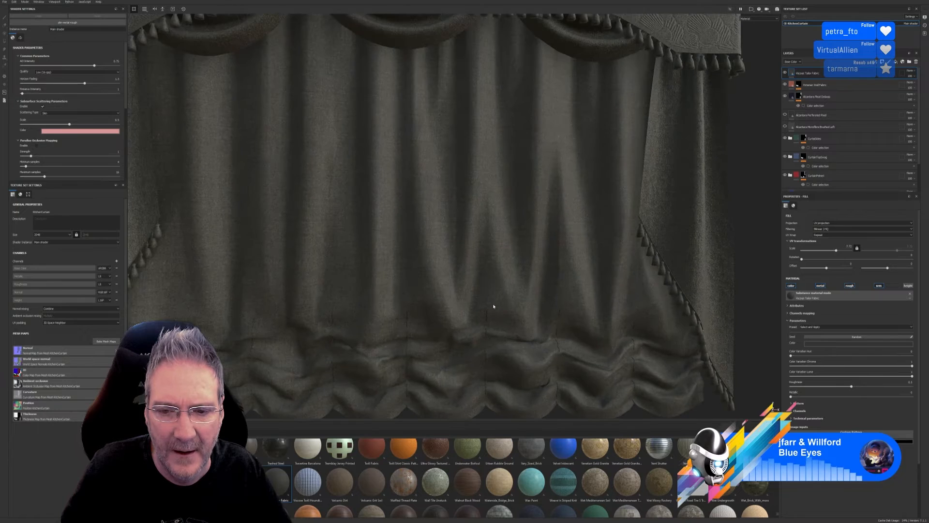
# Step: Move the Viscose Tailor Fabric layer below the Alcantara Pixel Emboss layer and hide it
pyautogui.press('f')
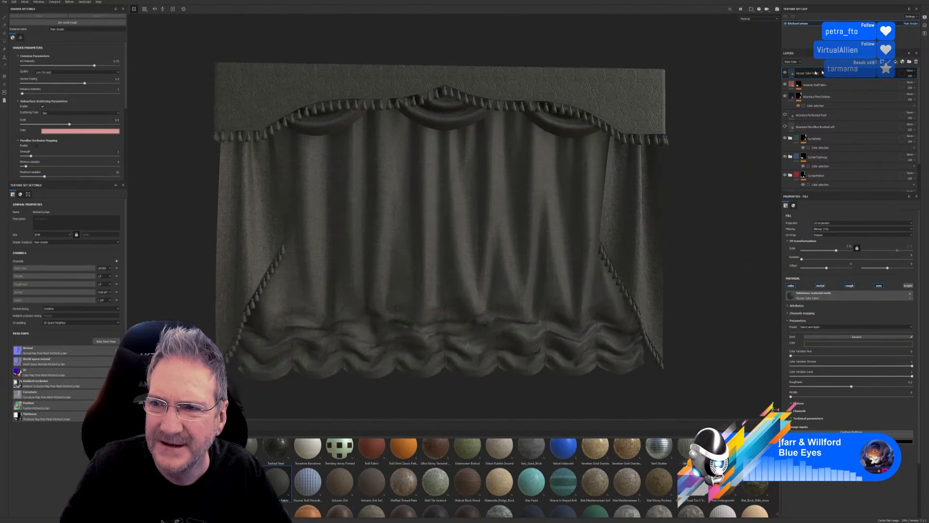
pyautogui.moveTo(805, 73); pyautogui.dragTo(808, 102)
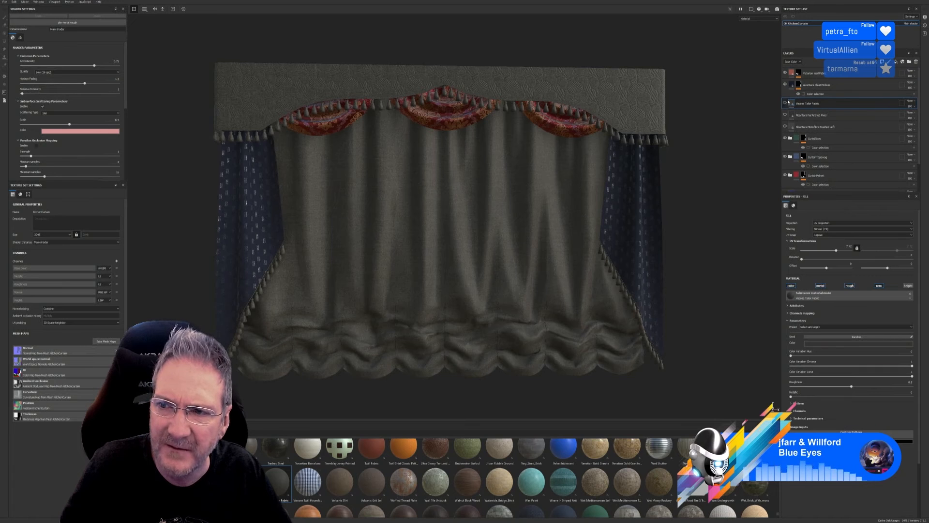
pyautogui.click(784, 103)
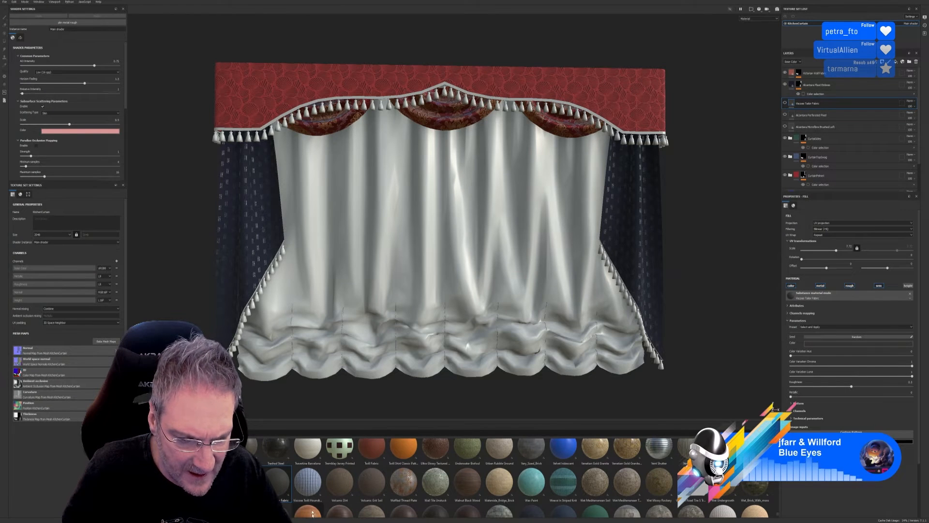
# Step: Try the blue-and-white Viscose Twill Houndstooth fabric on the curtain at a higher UV scale and delete its layer
pyautogui.moveTo(307, 486); pyautogui.dragTo(438, 279)
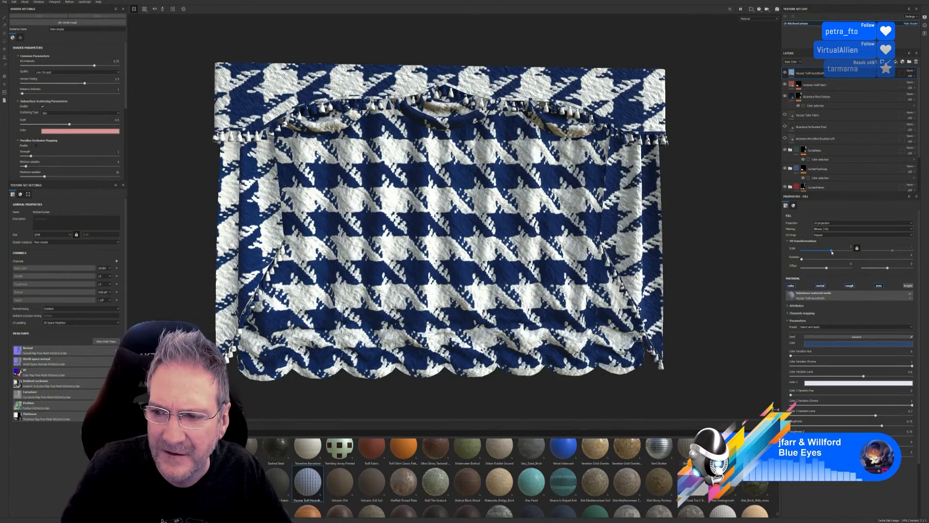
pyautogui.moveTo(831, 249); pyautogui.dragTo(839, 251)
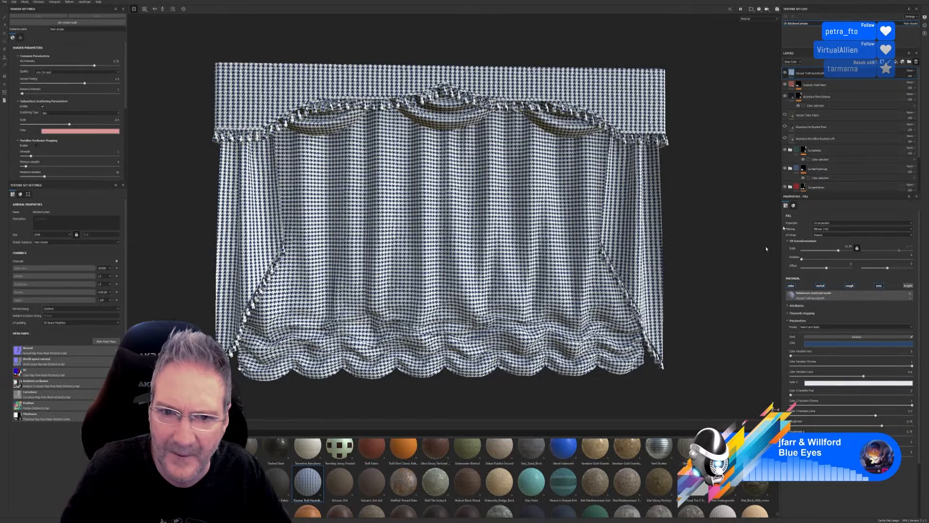
pyautogui.press('Delete')
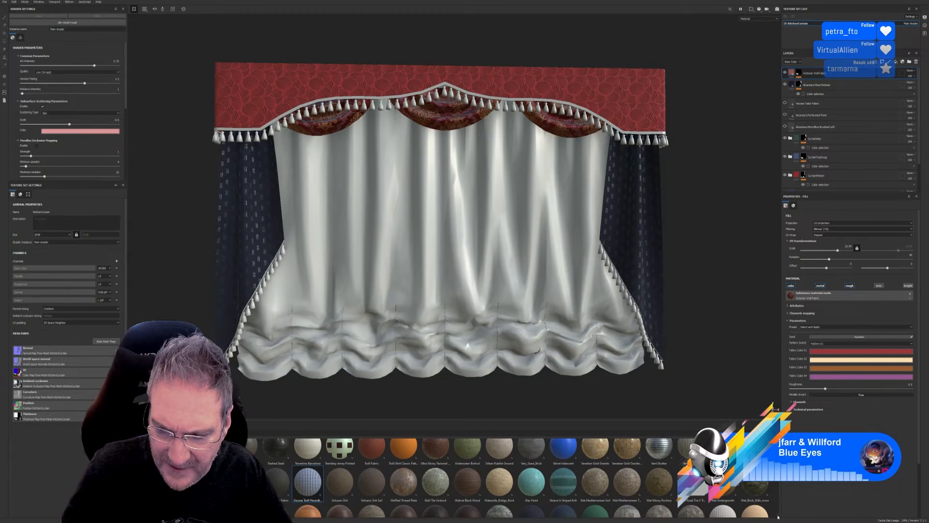
# Step: Try the navy kimono fabric with yellow folding fans at a higher UV scale on the curtain and delete its layer
pyautogui.scroll(-2, 777, 514)
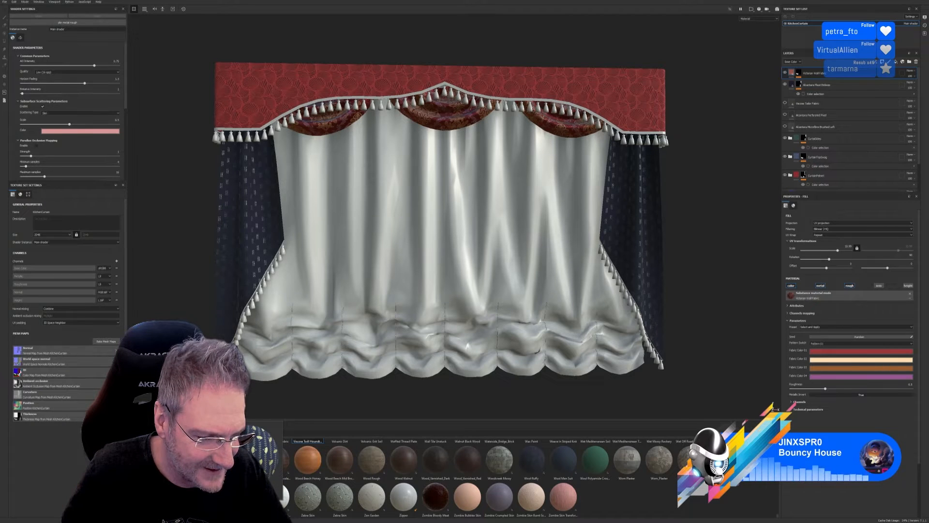
pyautogui.moveTo(281, 496); pyautogui.dragTo(442, 294)
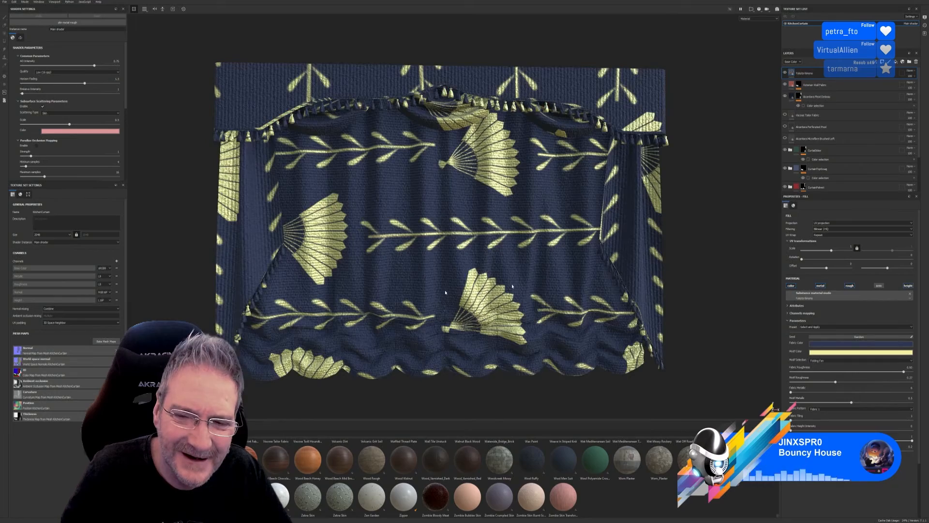
pyautogui.moveTo(831, 250); pyautogui.dragTo(839, 250)
pyautogui.scroll(4, 519, 244)
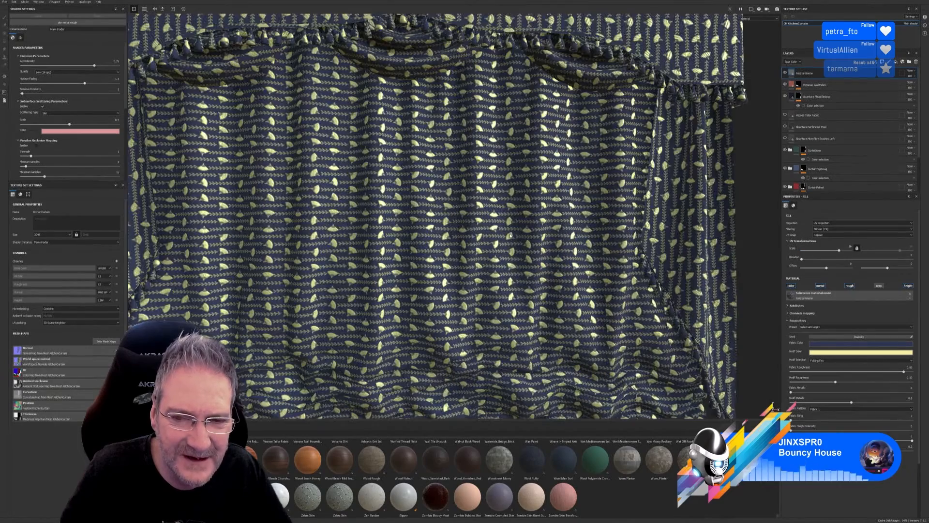
pyautogui.scroll(-4, 519, 244)
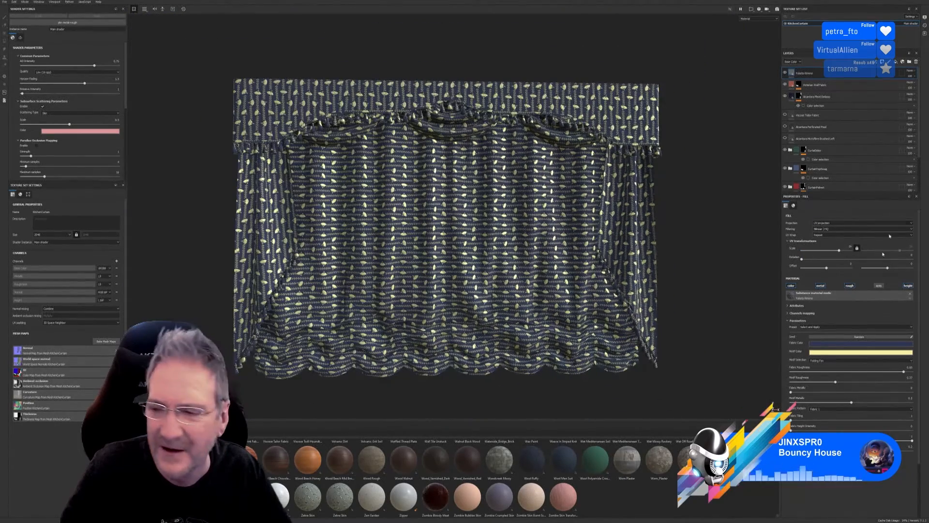
pyautogui.click(916, 62)
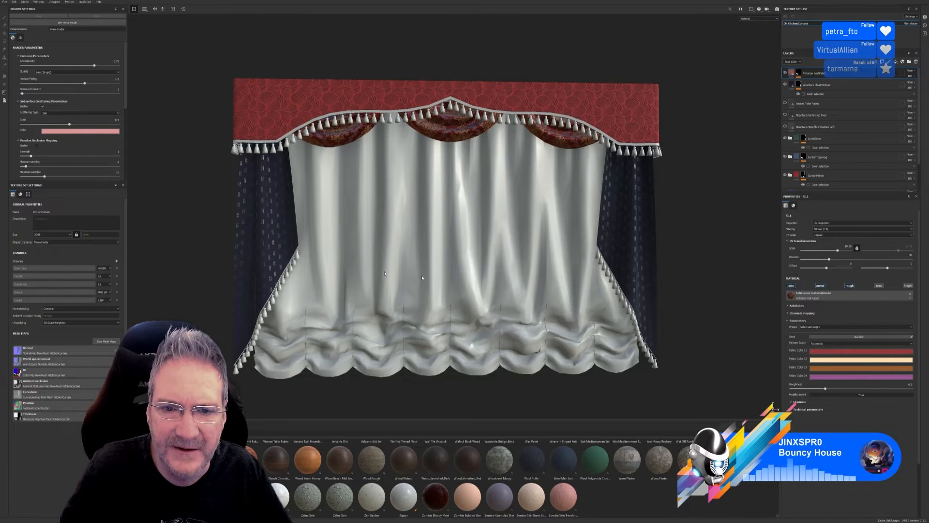
# Step: Mask the brushed Alcantara microfibre layer to the main curtain panel by its ID colour, preview it and leave it hidden
pyautogui.click(785, 127)
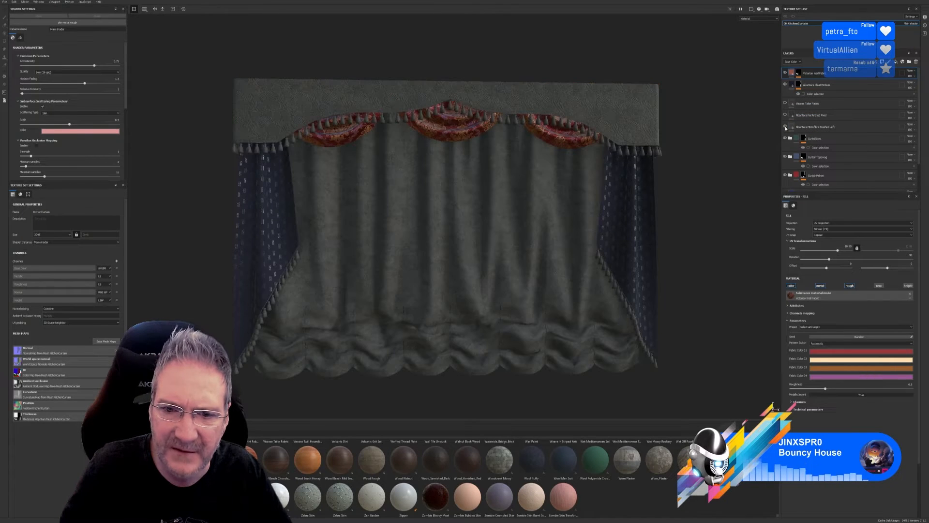
pyautogui.click(785, 127)
pyautogui.click(822, 127)
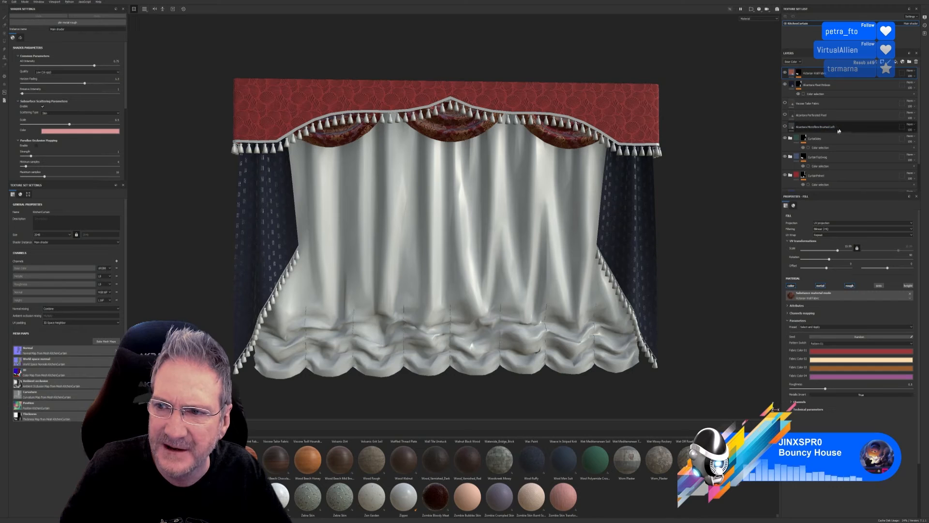
pyautogui.rightClick(844, 127)
pyautogui.click(866, 149)
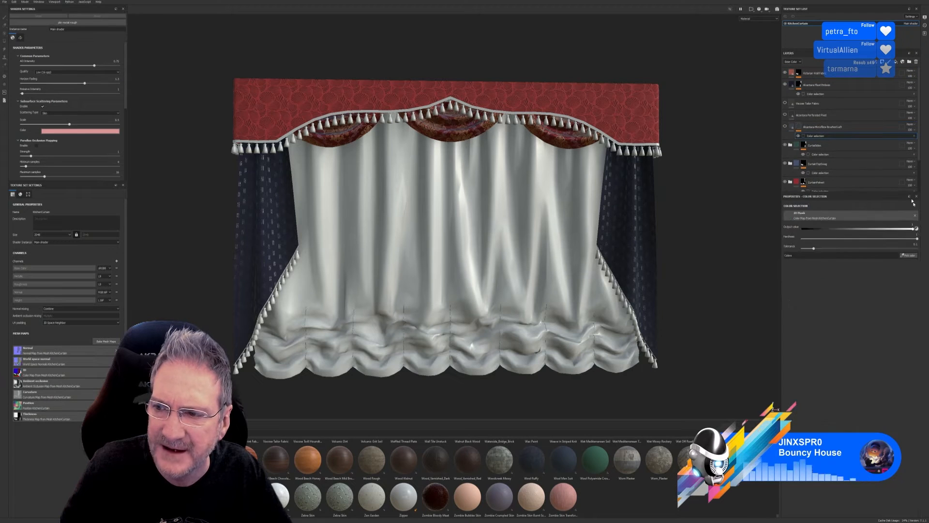
pyautogui.click(908, 255)
pyautogui.click(495, 202)
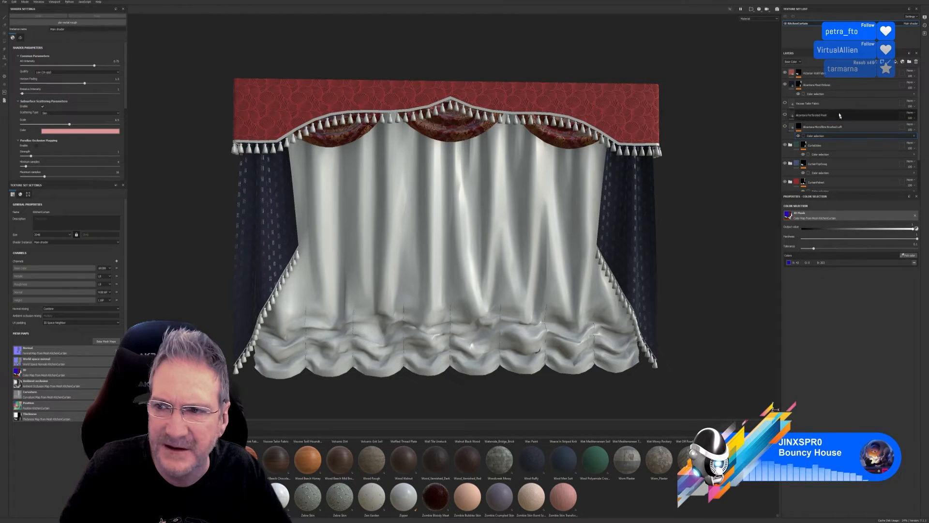
pyautogui.click(786, 126)
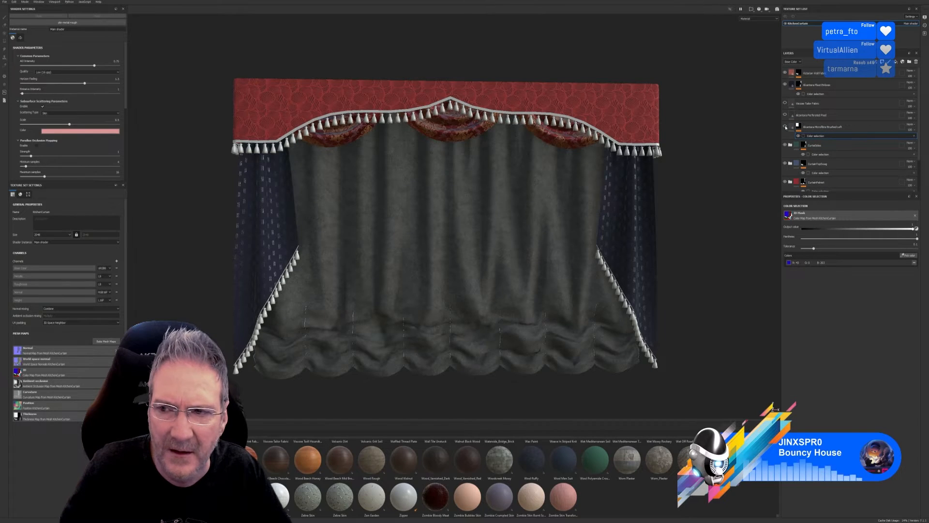
pyautogui.click(785, 126)
# Step: Show the Alcantara Perforated Pixel layer and mask it to the main curtain panel by its ID colour
pyautogui.click(785, 115)
pyautogui.click(829, 115)
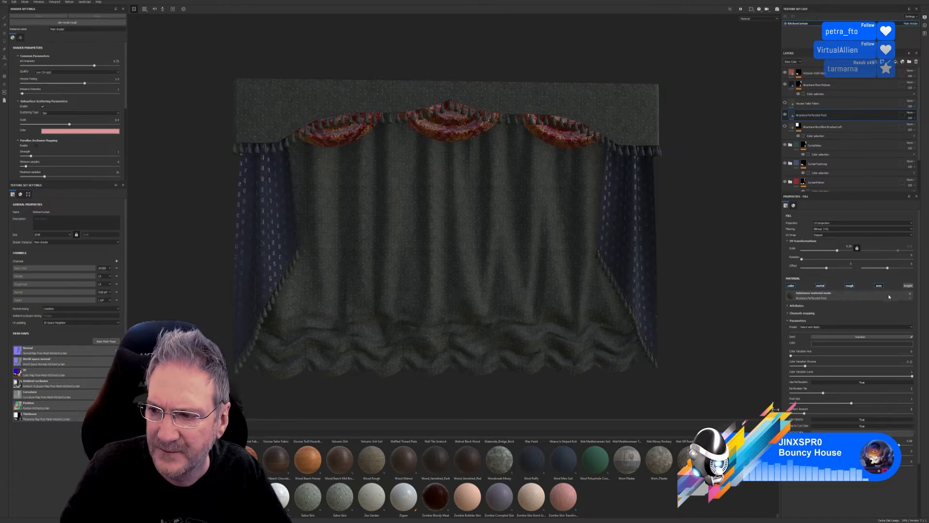
pyautogui.rightClick(843, 115)
pyautogui.click(870, 136)
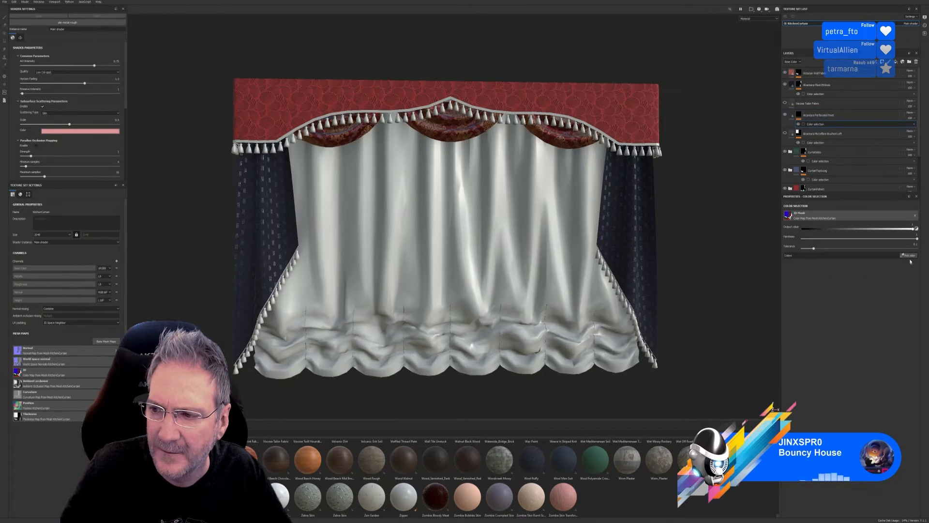
pyautogui.click(907, 255)
pyautogui.click(524, 243)
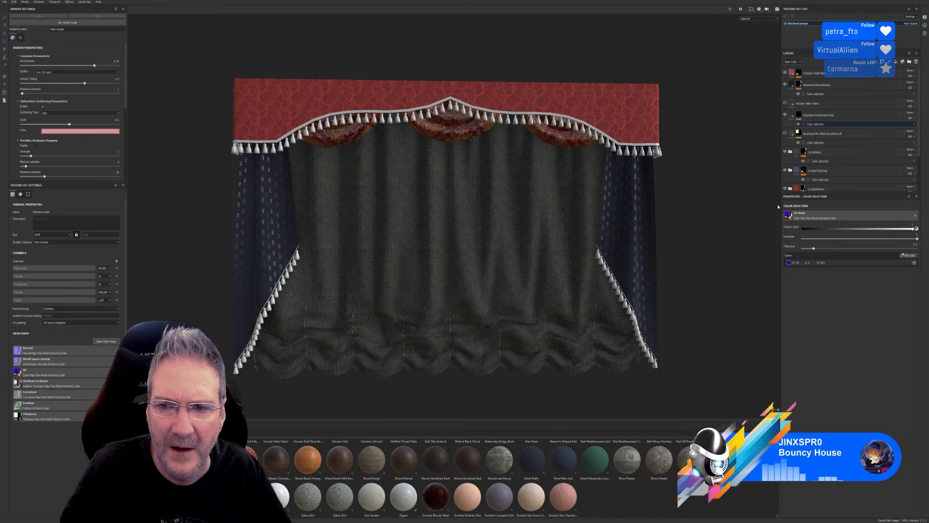
# Step: Show the Viscose Tailor Fabric layer, mask it to the main curtain panel by its ID colour and inspect the fabric up close
pyautogui.click(785, 103)
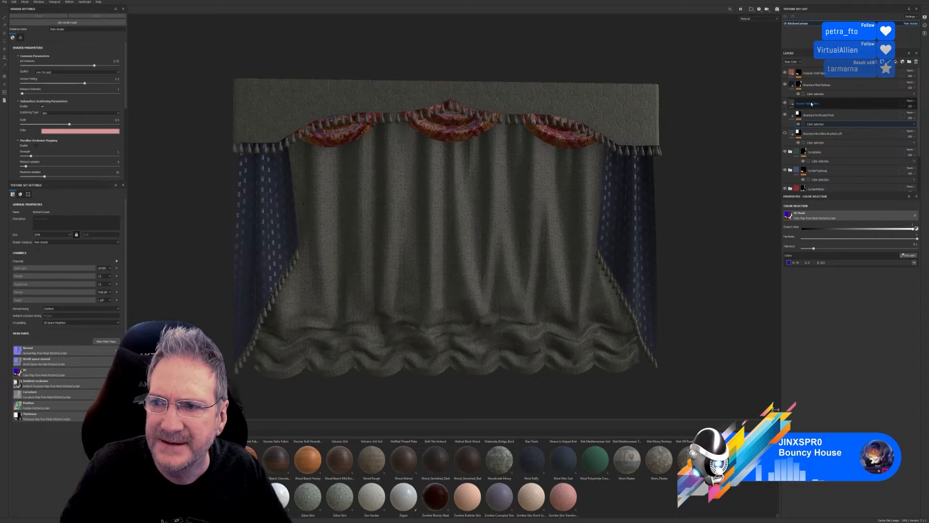
pyautogui.click(820, 104)
pyautogui.rightClick(820, 104)
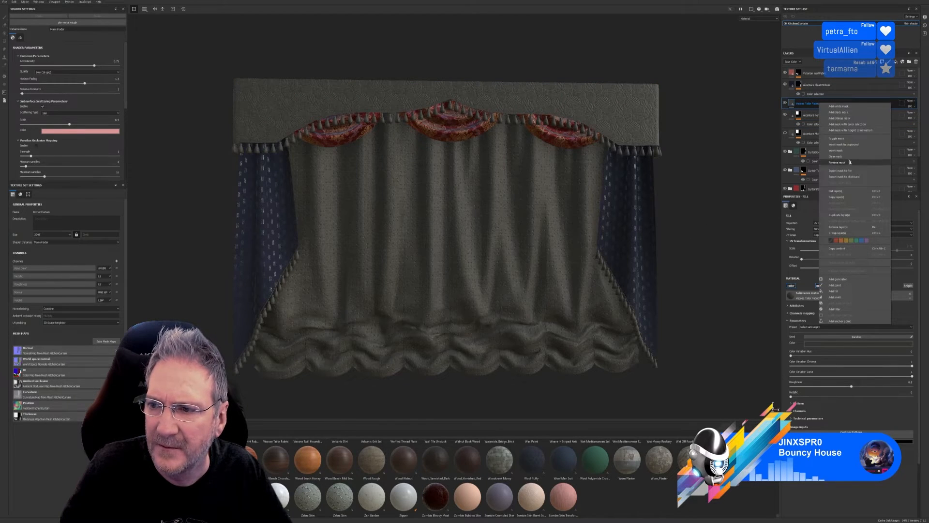
pyautogui.click(847, 124)
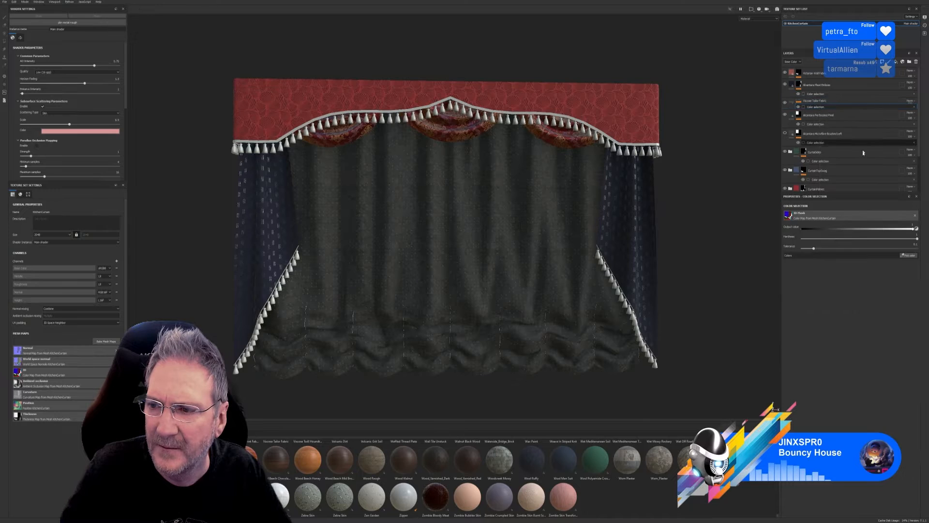
pyautogui.click(907, 256)
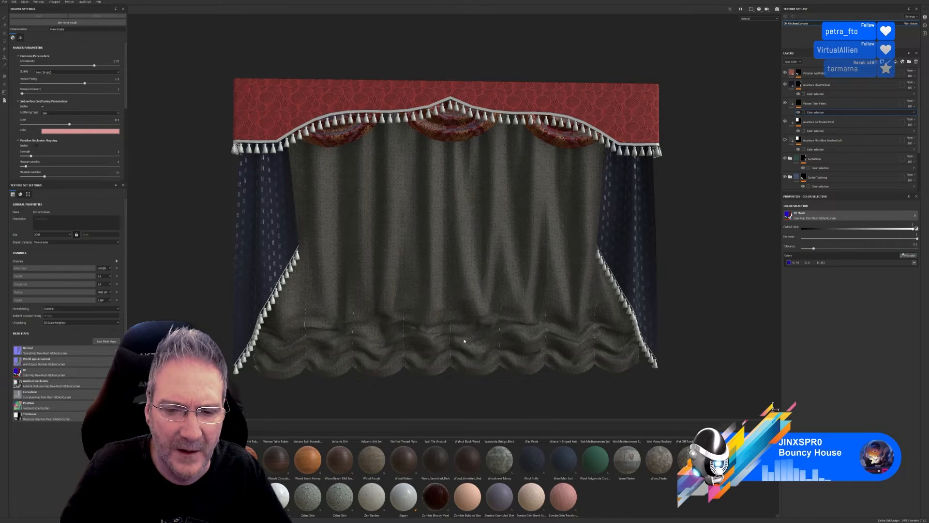
pyautogui.keyDown('alt'); pyautogui.moveTo(483, 254); pyautogui.dragTo(393, 269); pyautogui.keyUp('alt')
pyautogui.scroll(5, 402, 270)
pyautogui.scroll(3, 409, 271)
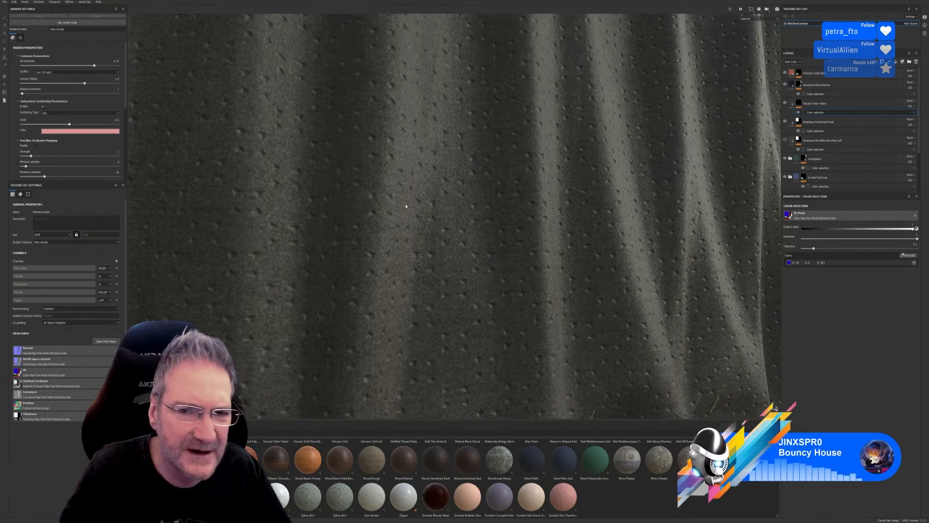
pyautogui.scroll(-9, 410, 213)
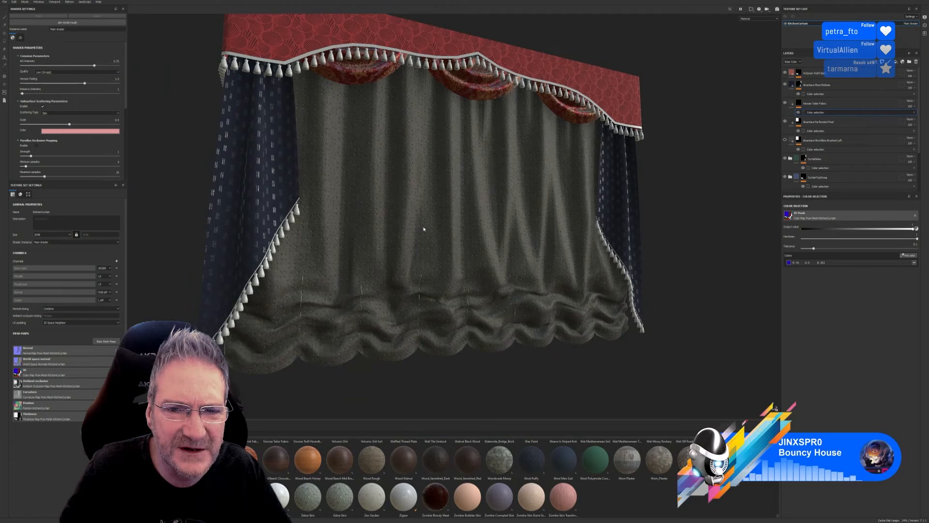
# Step: Hide the Viscose Tailor Fabric and Alcantara Perforated Pixel layers and show the brushed Alcantara microfibre layer on the main curtain panel
pyautogui.keyDown('alt'); pyautogui.moveTo(424, 229); pyautogui.dragTo(392, 245); pyautogui.keyUp('alt')
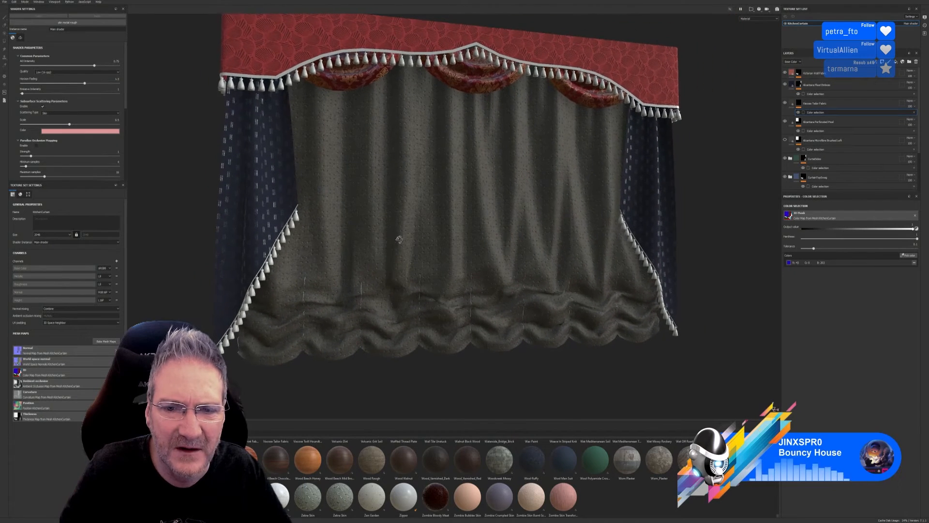
pyautogui.click(784, 103)
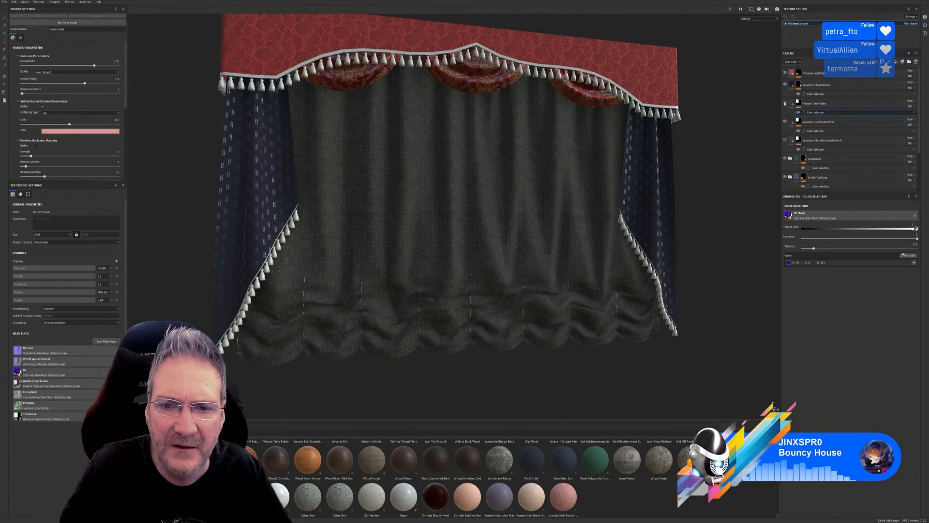
pyautogui.scroll(10, 498, 218)
pyautogui.scroll(-10, 497, 193)
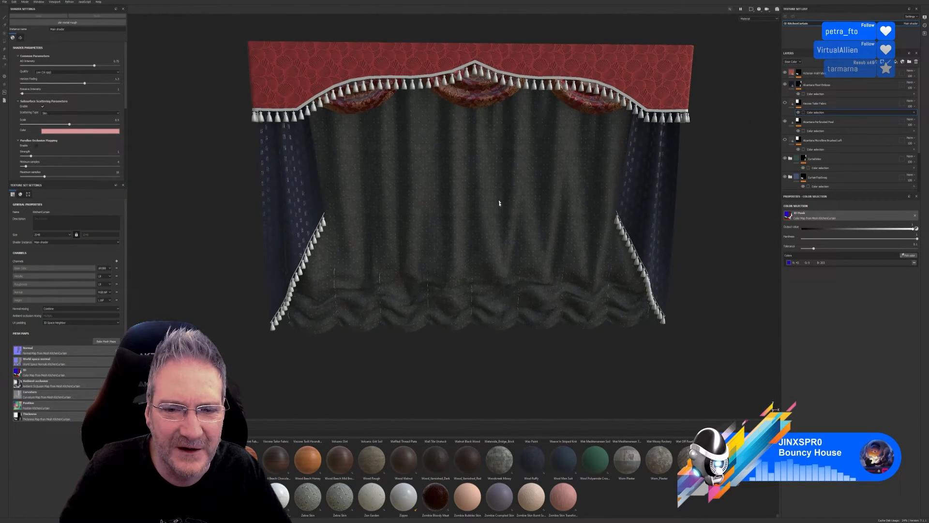
pyautogui.keyDown('alt'); pyautogui.moveTo(499, 202); pyautogui.dragTo(629, 155); pyautogui.keyUp('alt')
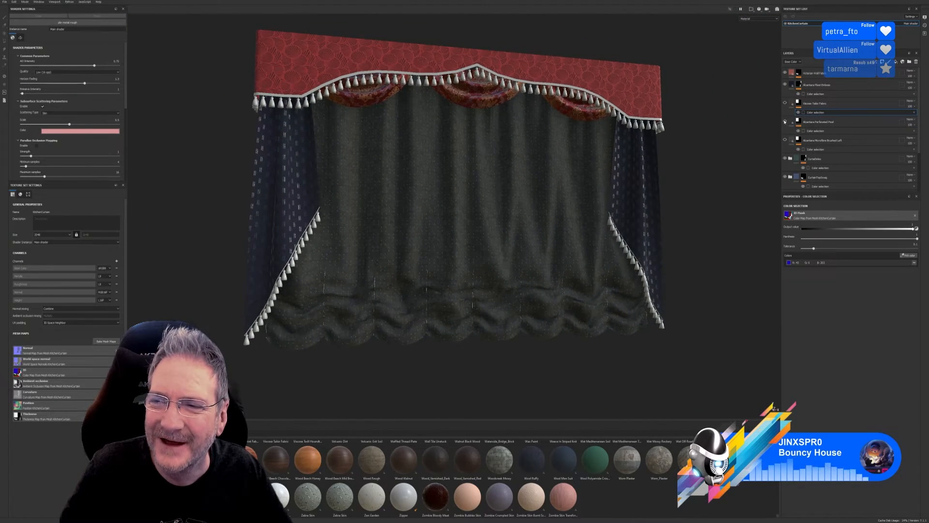
pyautogui.click(785, 121)
pyautogui.click(785, 140)
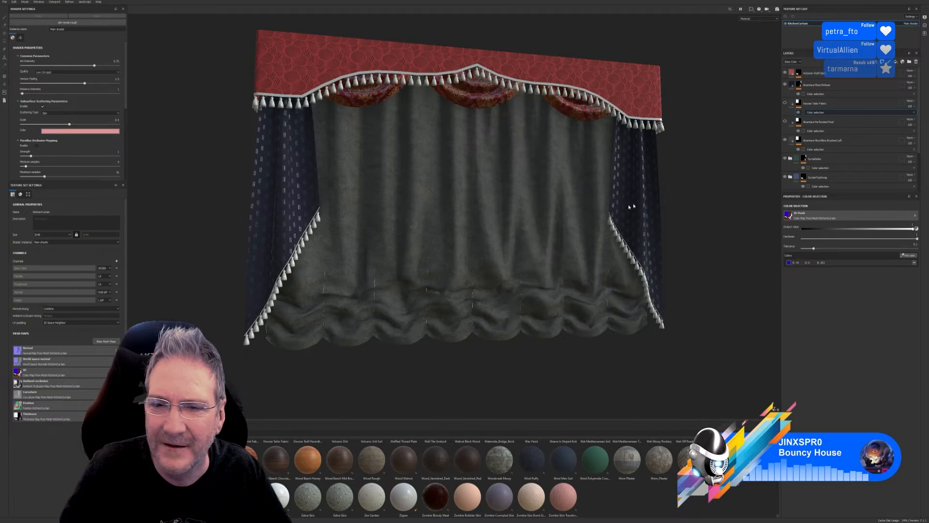
pyautogui.moveTo(497, 225)
pyautogui.keyDown('alt'); pyautogui.mouseDown()
pyautogui.moveTo(425, 249)
pyautogui.moveTo(413, 221)
pyautogui.moveTo(485, 226)
pyautogui.mouseUp(); pyautogui.keyUp('alt')
pyautogui.keyDown('alt'); pyautogui.moveTo(486, 226); pyautogui.dragTo(690, 191, button='right'); pyautogui.keyUp('alt')
pyautogui.moveTo(510, 225)
pyautogui.keyDown('alt'); pyautogui.mouseDown()
pyautogui.moveTo(470, 227)
pyautogui.moveTo(474, 204)
pyautogui.moveTo(514, 212)
pyautogui.mouseUp(); pyautogui.keyUp('alt')
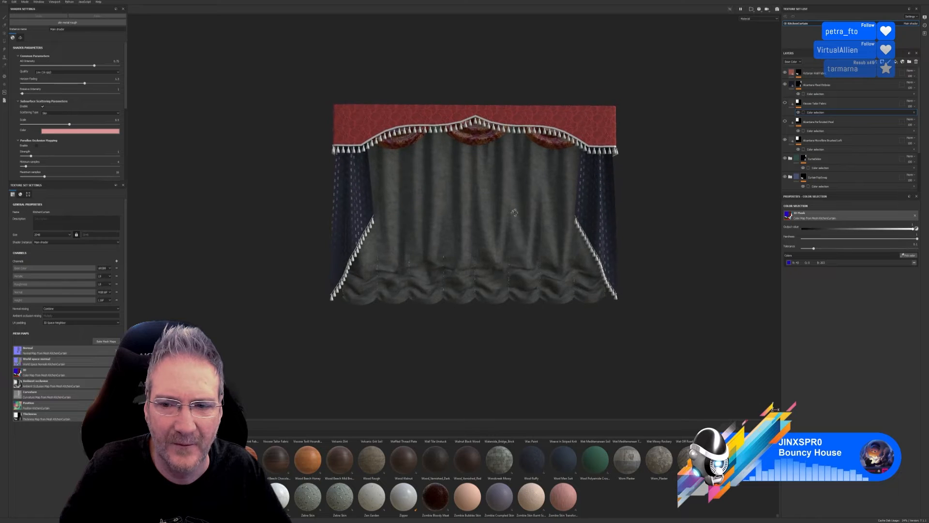
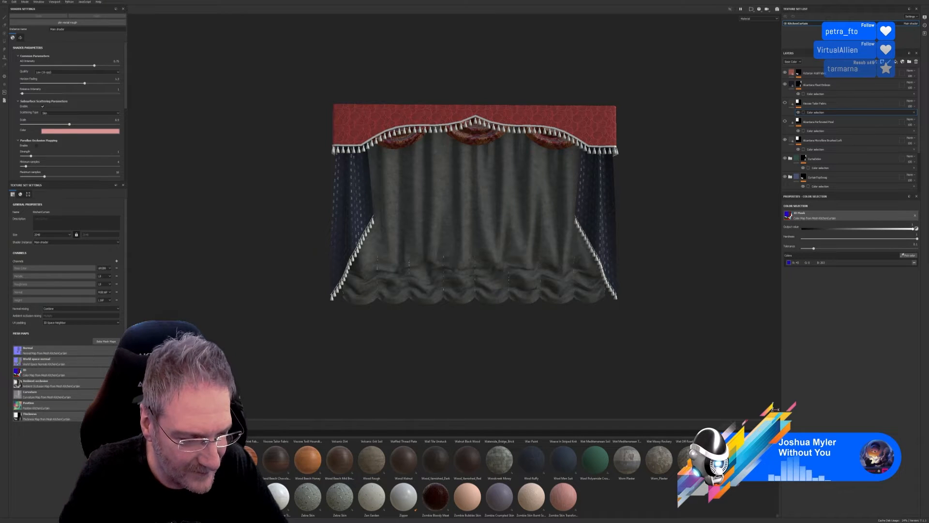
pyautogui.hotkey('alt', 'Tab')
pyautogui.hotkey('ctrl', 'l')
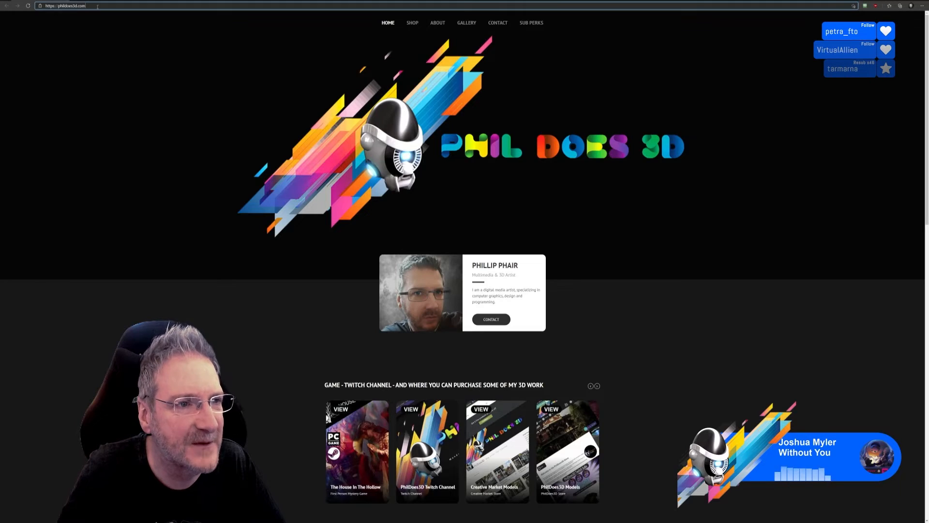
pyautogui.write('https://i.stack.imgur.com/bd995.png')
pyautogui.press('Return')
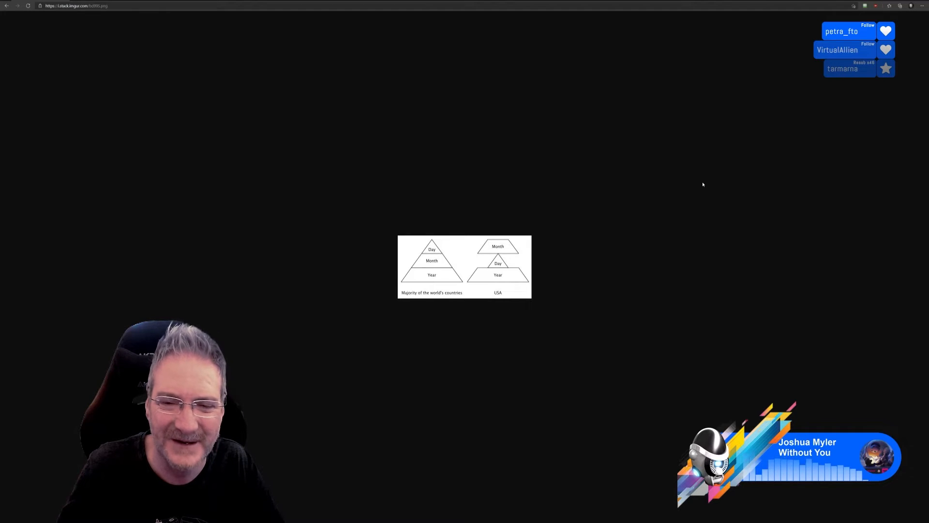
pyautogui.click(921, 1)
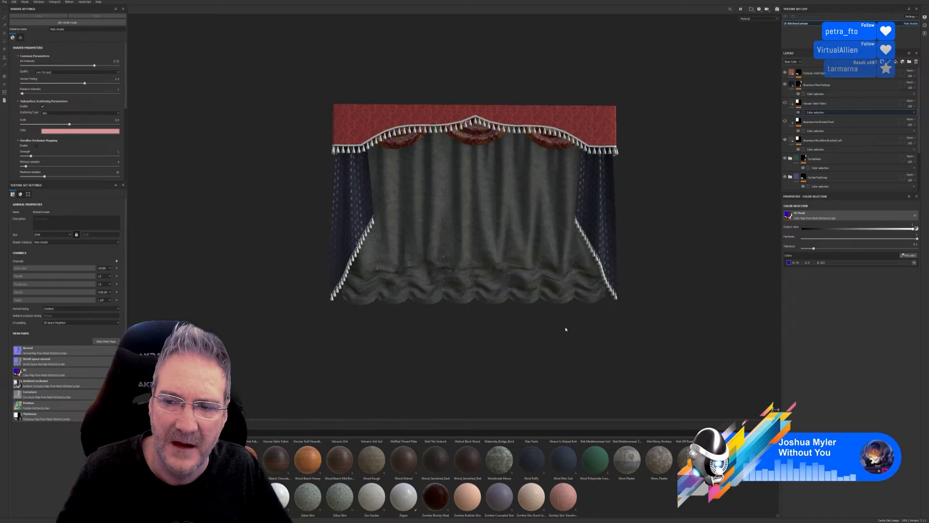
pyautogui.keyDown('alt'); pyautogui.moveTo(485, 339); pyautogui.dragTo(535, 347); pyautogui.keyUp('alt')
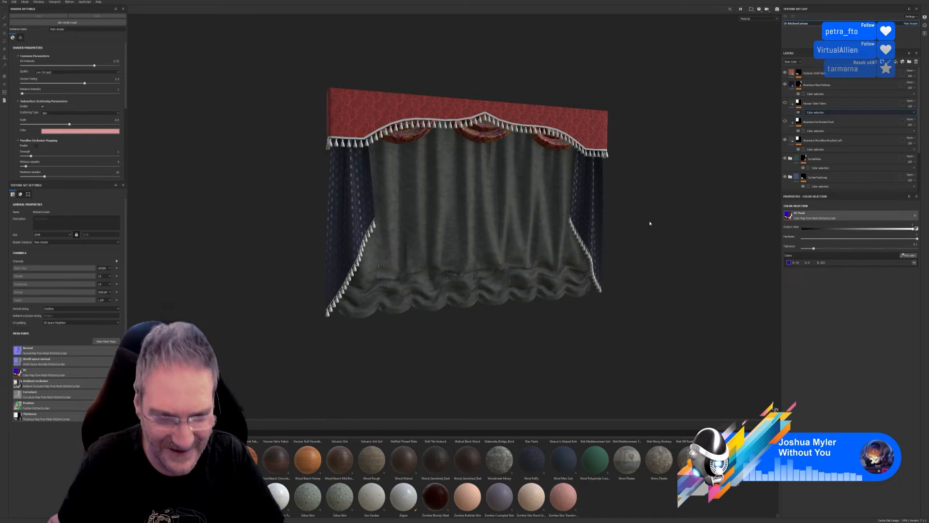
pyautogui.moveTo(649, 331)
pyautogui.keyDown('alt'); pyautogui.mouseDown()
pyautogui.moveTo(518, 337)
pyautogui.moveTo(525, 328)
pyautogui.moveTo(529, 334)
pyautogui.mouseUp(); pyautogui.keyUp('alt')
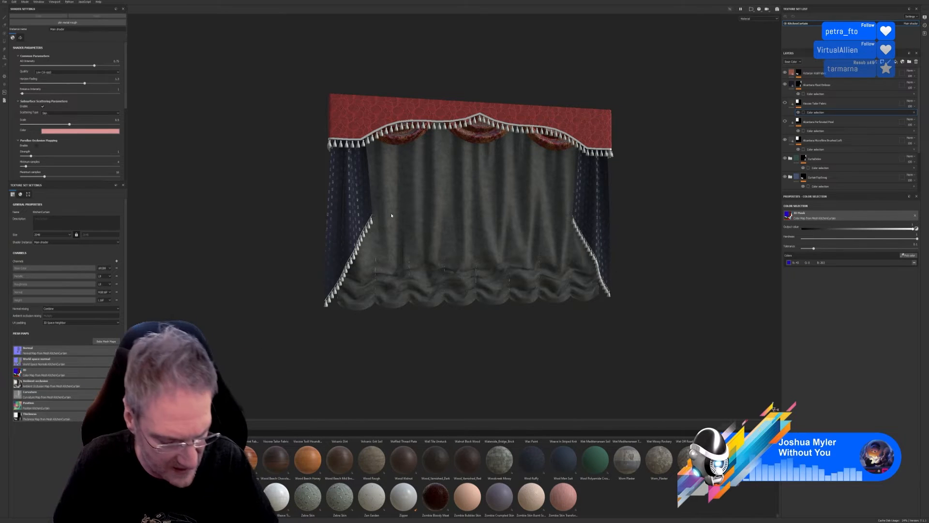
pyautogui.keyDown('alt'); pyautogui.moveTo(647, 218); pyautogui.dragTo(618, 215); pyautogui.keyUp('alt')
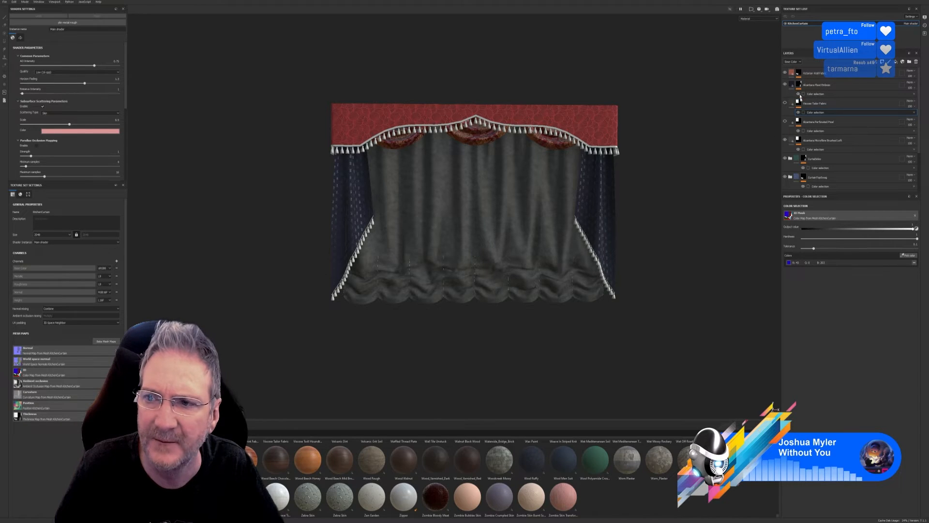
# Step: Try the red patterned fabric layer on the side curtains by adding their ID colour to its mask, and remove that colour again
pyautogui.click(816, 73)
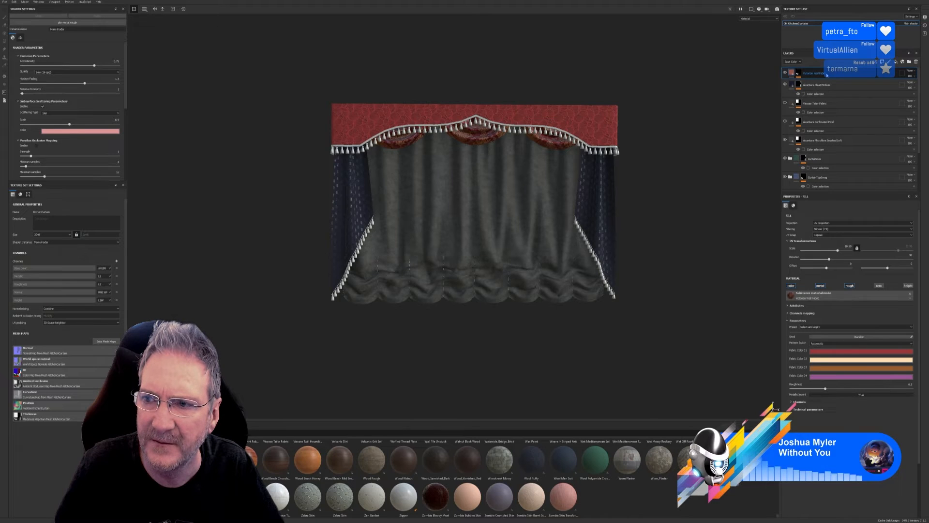
pyautogui.click(799, 73)
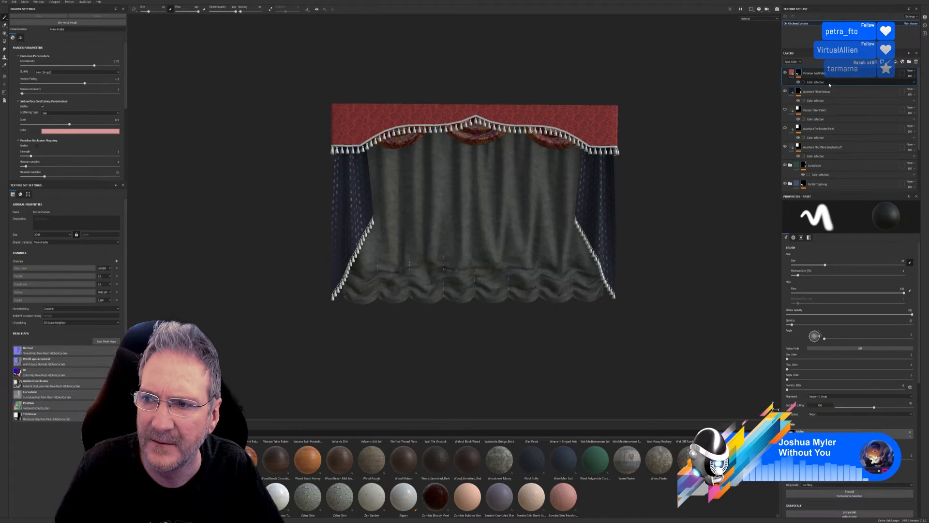
pyautogui.click(825, 83)
pyautogui.click(907, 256)
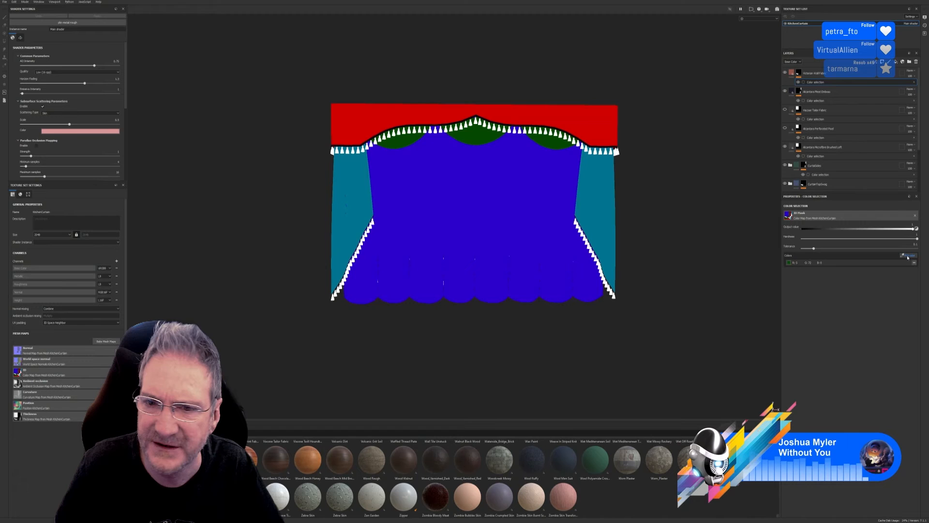
pyautogui.click(609, 176)
pyautogui.keyDown('alt'); pyautogui.moveTo(558, 288); pyautogui.dragTo(529, 296); pyautogui.keyUp('alt')
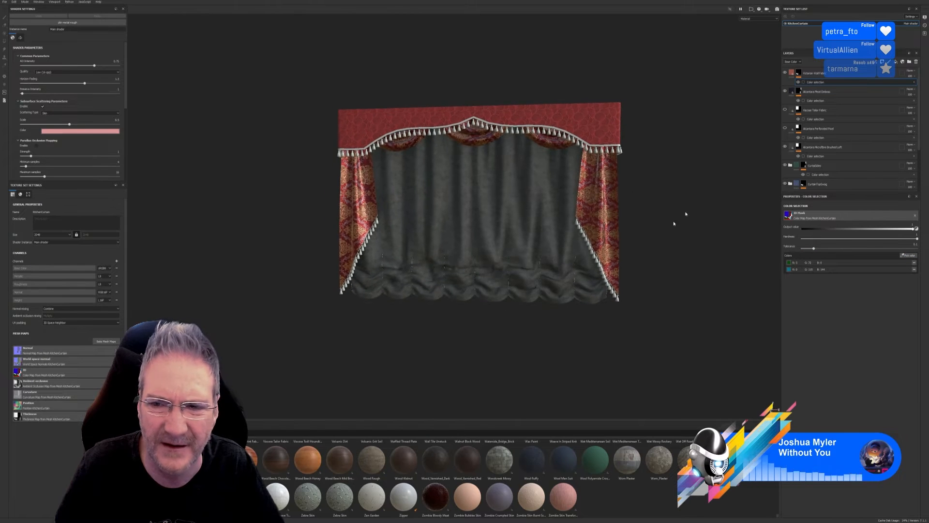
pyautogui.click(912, 269)
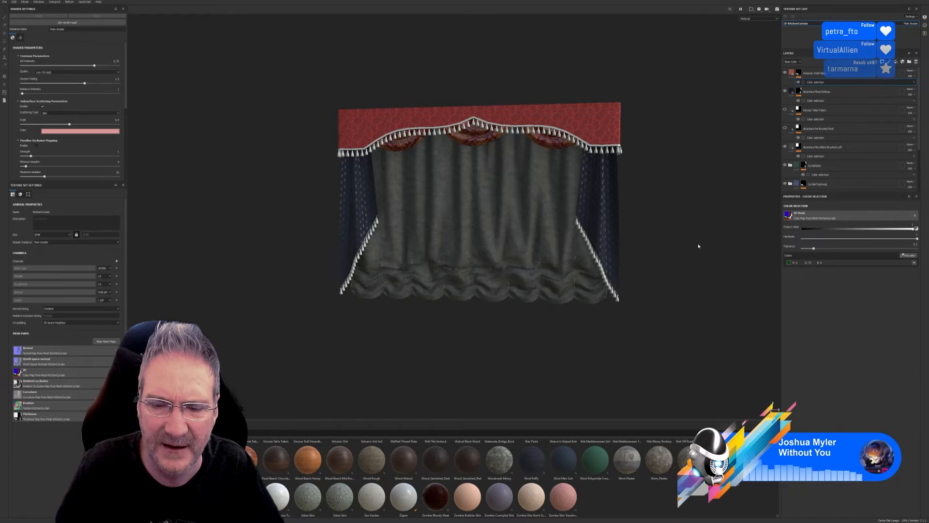
# Step: Compare the swags with and without the red patterned fabric layer and delete that layer
pyautogui.keyDown('alt'); pyautogui.moveTo(697, 246); pyautogui.dragTo(601, 177); pyautogui.keyUp('alt')
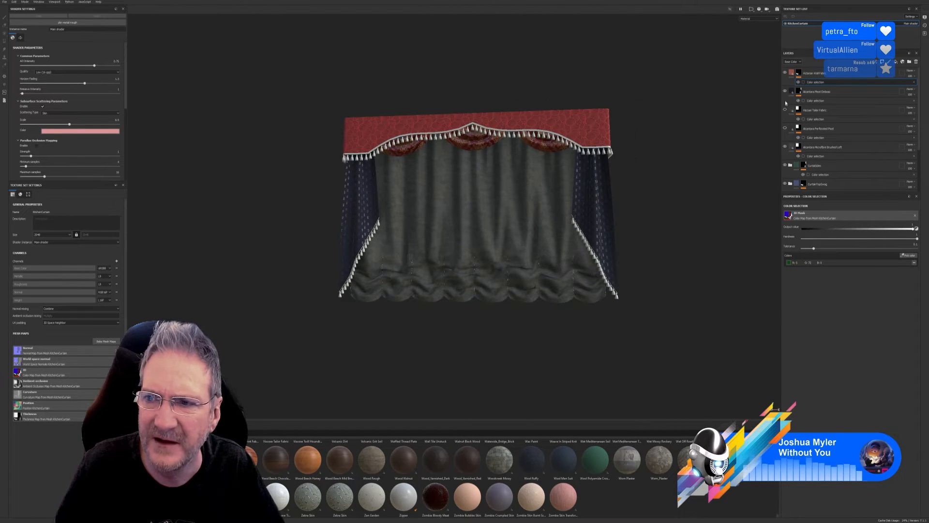
pyautogui.click(785, 73)
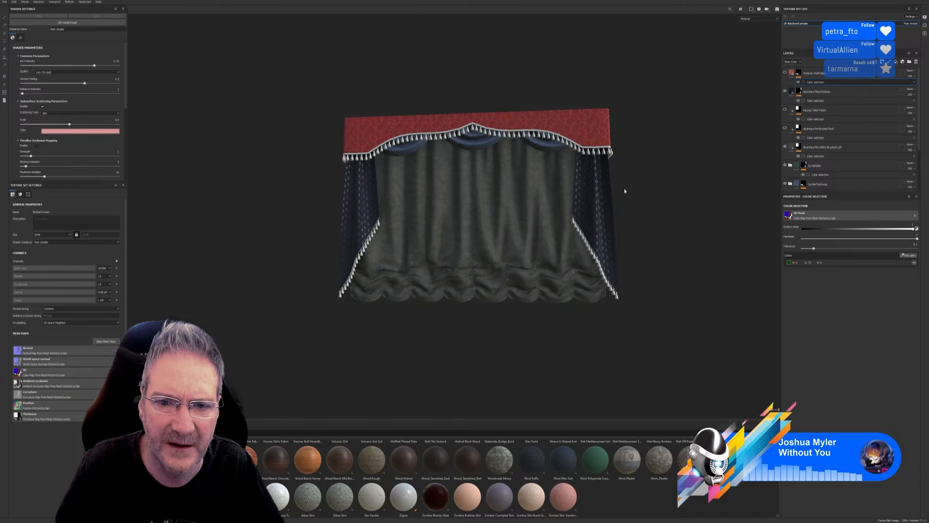
pyautogui.keyDown('alt'); pyautogui.moveTo(625, 191); pyautogui.dragTo(642, 207); pyautogui.keyUp('alt')
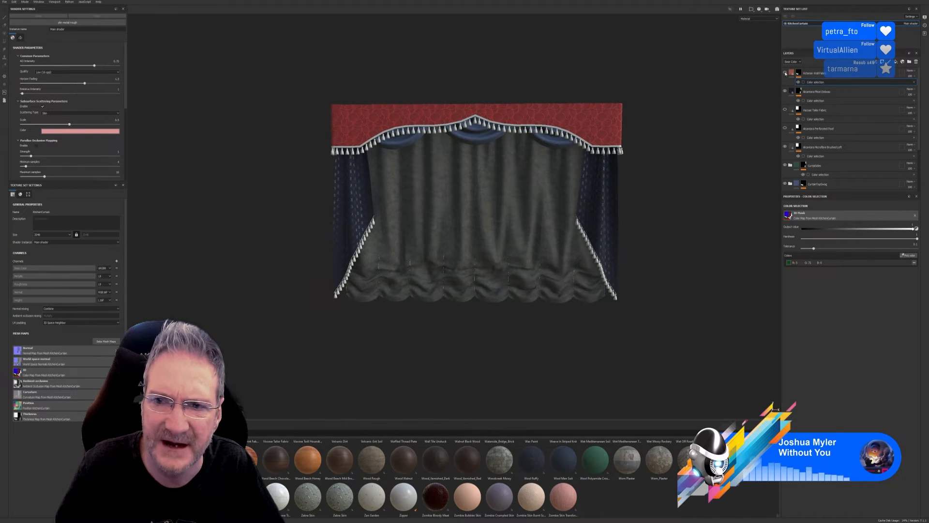
pyautogui.click(785, 73)
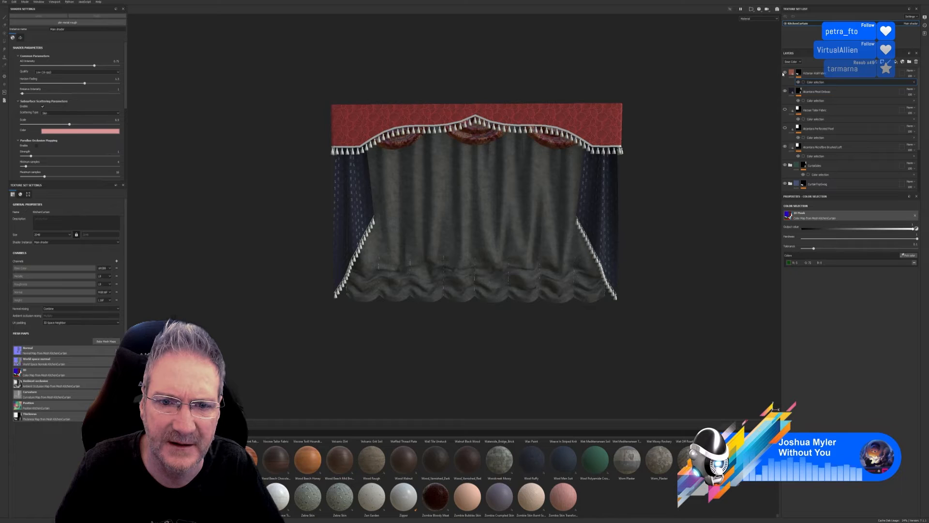
pyautogui.click(785, 73)
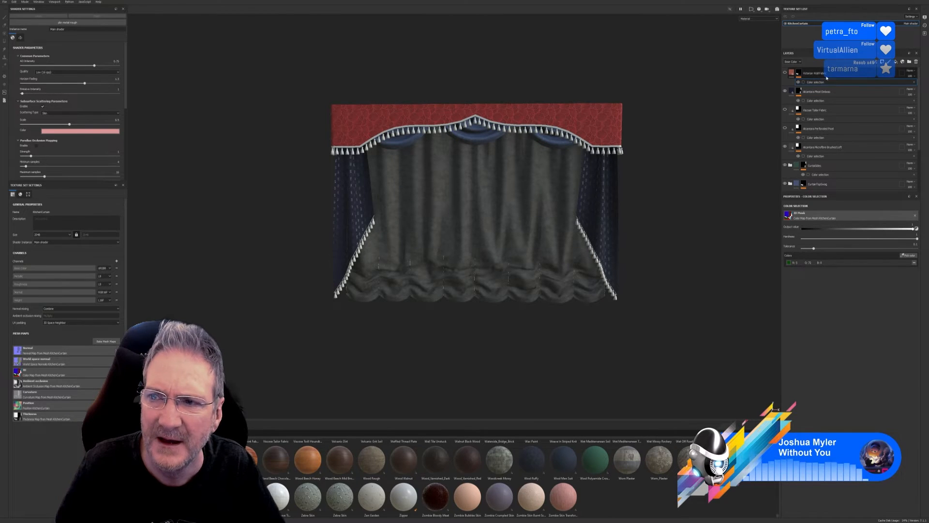
pyautogui.click(816, 73)
pyautogui.click(915, 62)
pyautogui.keyDown('alt'); pyautogui.moveTo(433, 274); pyautogui.dragTo(445, 270); pyautogui.keyUp('alt')
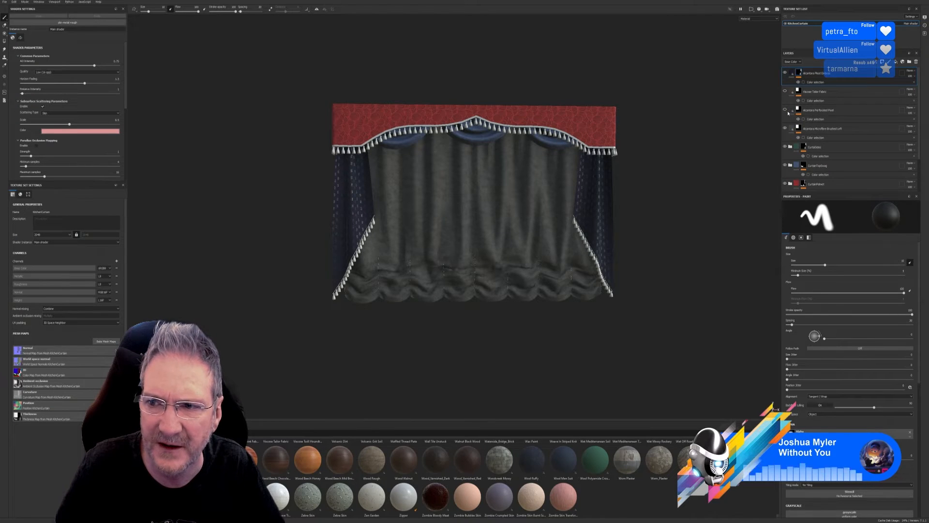
# Step: Show the Alcantara Perforated Pixel layer and compare it with the Viscose Tailor Fabric layer on the main curtain panel
pyautogui.click(785, 110)
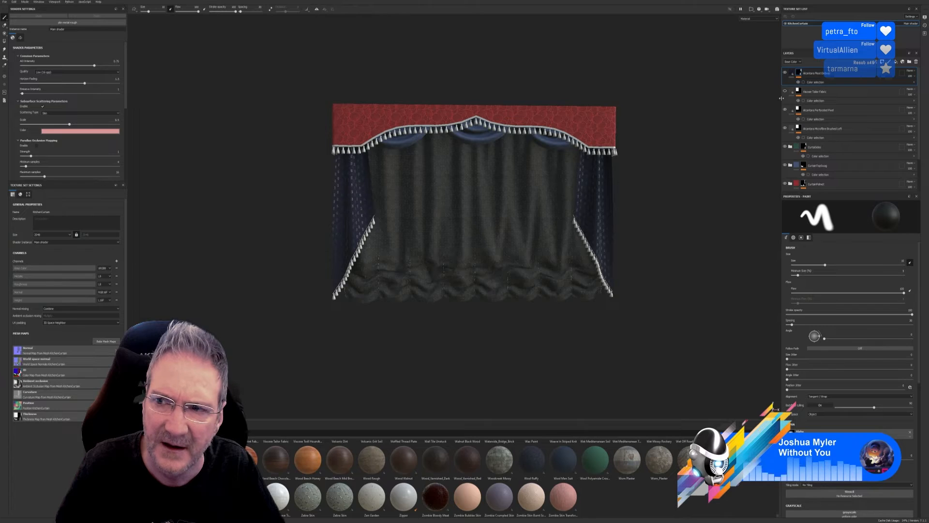
pyautogui.click(784, 92)
pyautogui.click(784, 92)
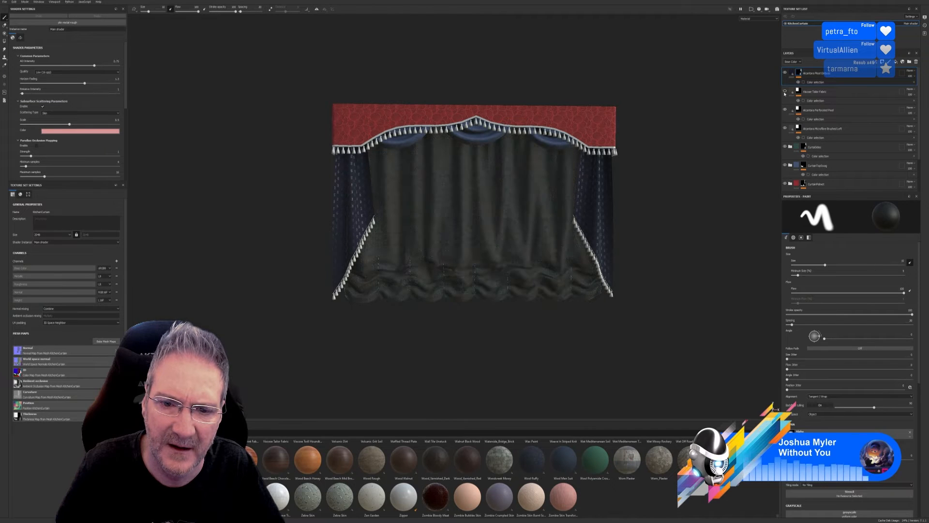
pyautogui.click(785, 92)
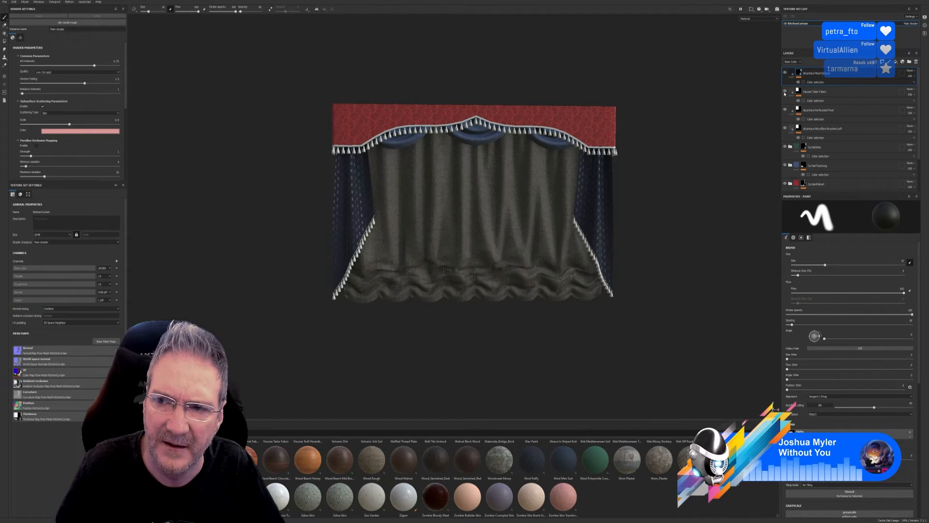
pyautogui.click(785, 92)
pyautogui.click(785, 92)
pyautogui.click(784, 92)
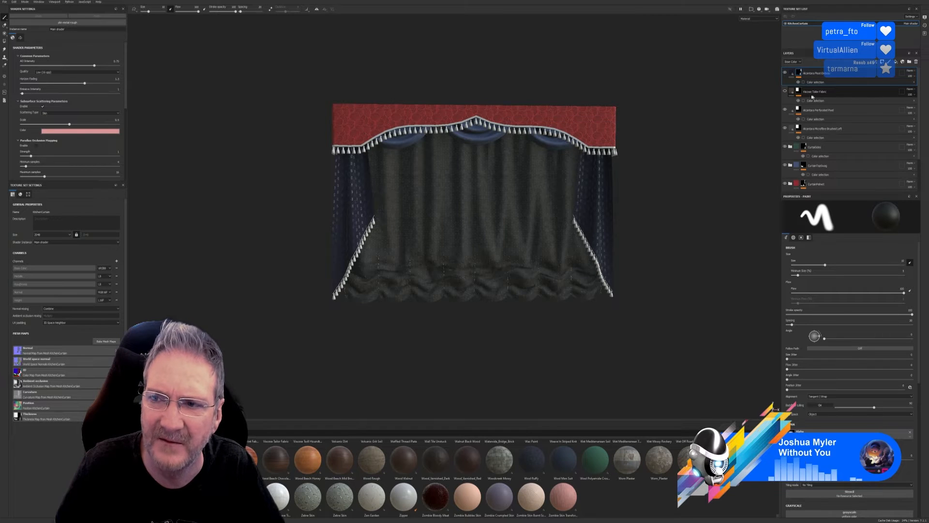
pyautogui.click(785, 91)
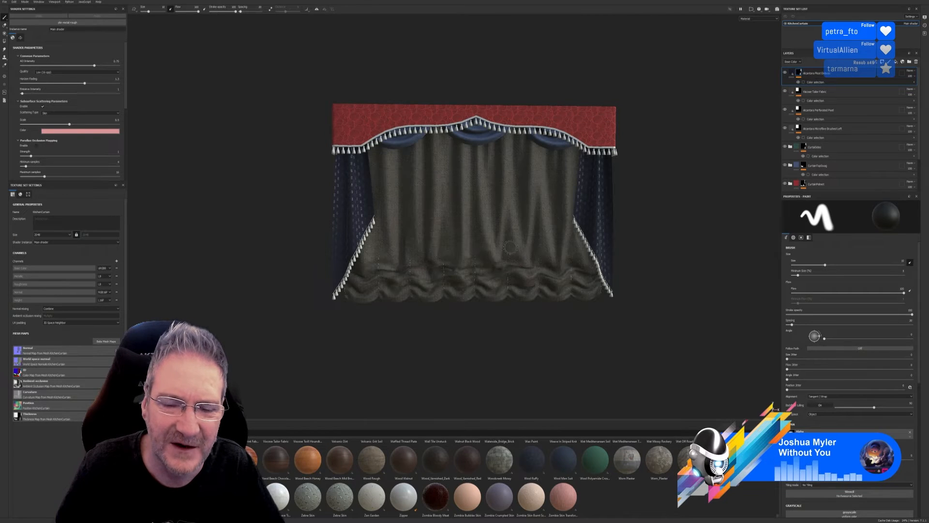
# Step: Inspect the main curtain panel up close with and without the Viscose Tailor Fabric layer and leave that layer hidden
pyautogui.scroll(5, 437, 239)
pyautogui.scroll(1, 436, 239)
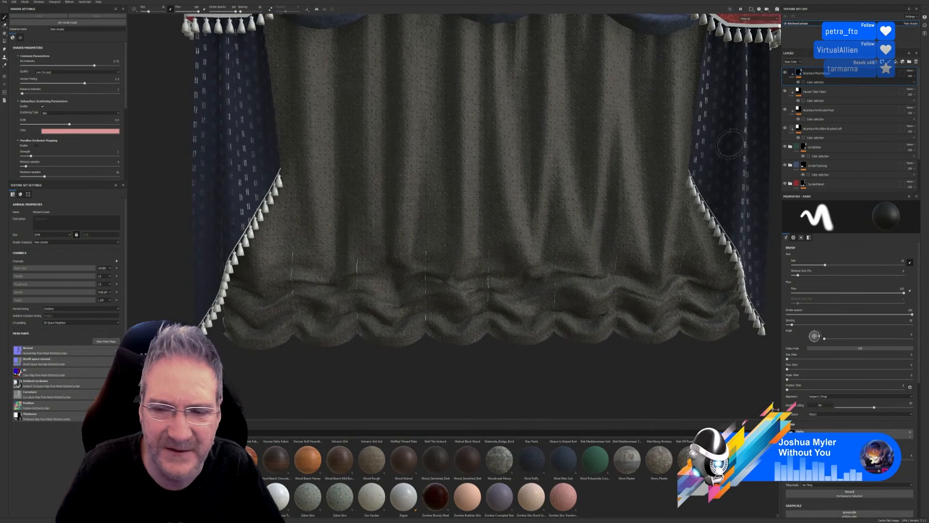
pyautogui.click(785, 92)
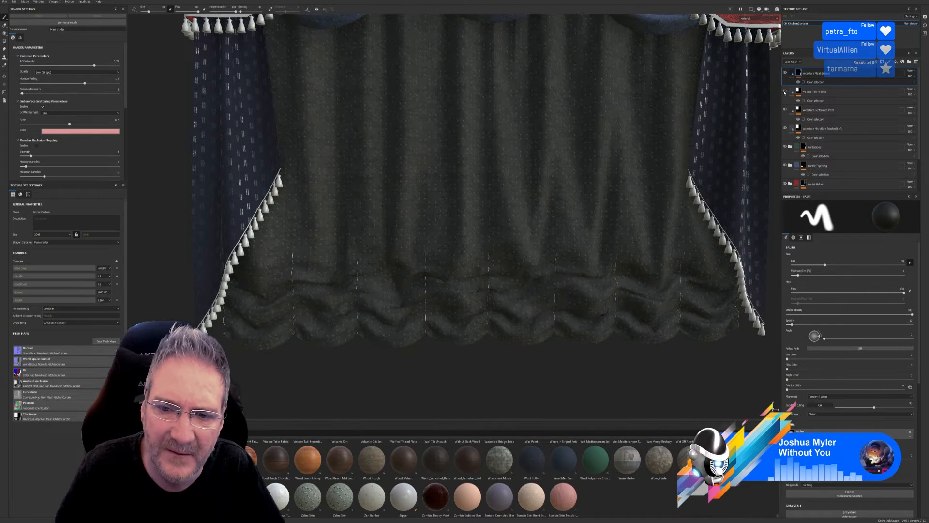
pyautogui.click(784, 91)
pyautogui.click(784, 91)
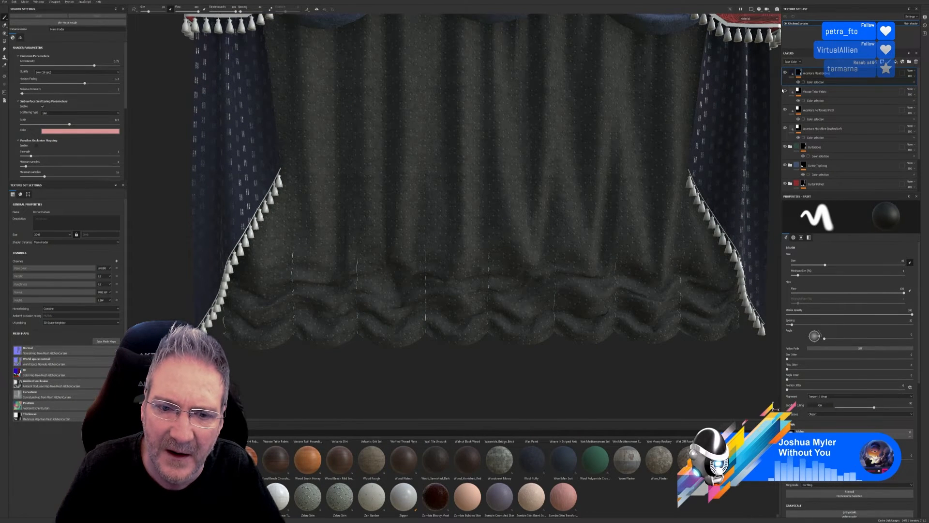
# Step: Check the main curtain panel without the Alcantara Perforated Pixel layer and delete the hidden Viscose Tailor Fabric layer
pyautogui.scroll(-5, 539, 208)
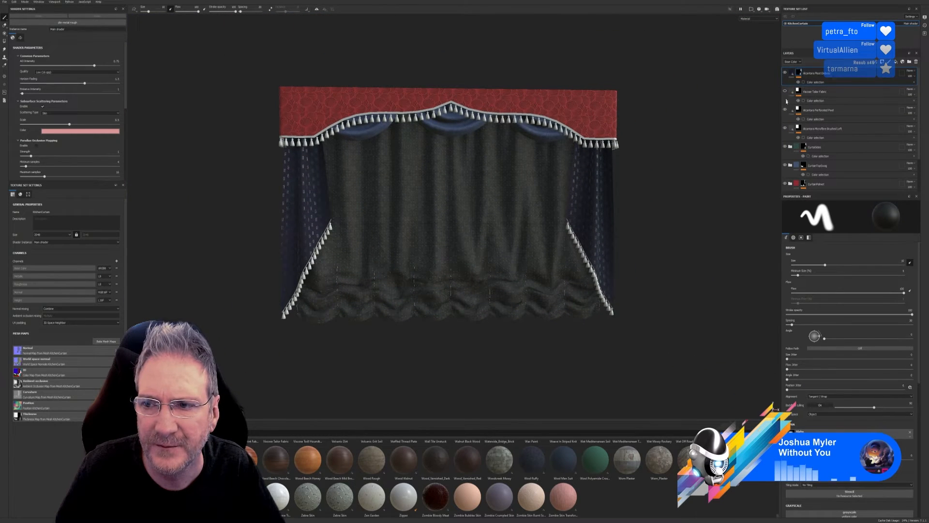
pyautogui.click(785, 110)
pyautogui.click(785, 110)
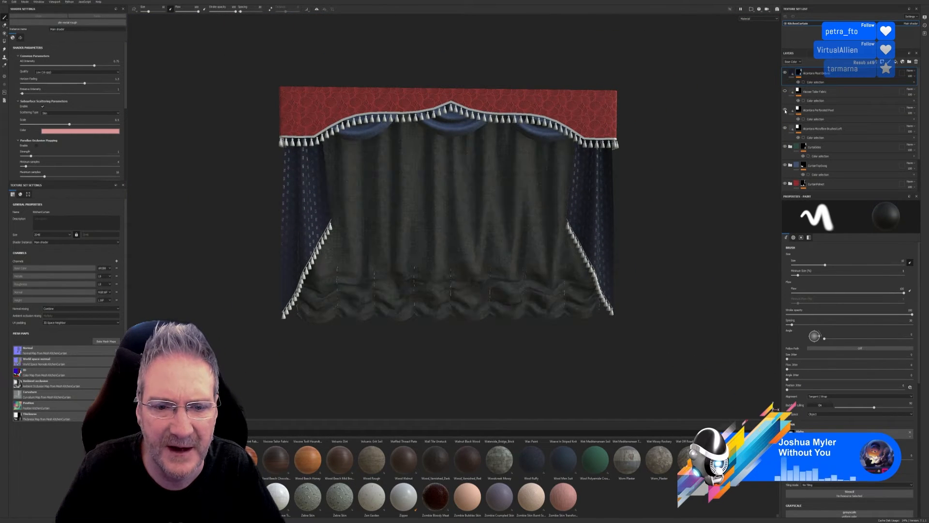
pyautogui.click(806, 92)
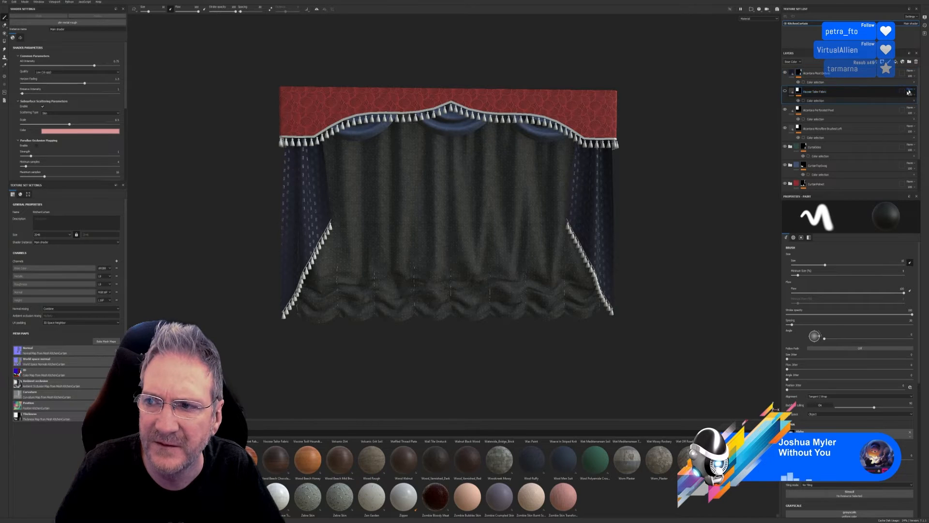
pyautogui.click(914, 63)
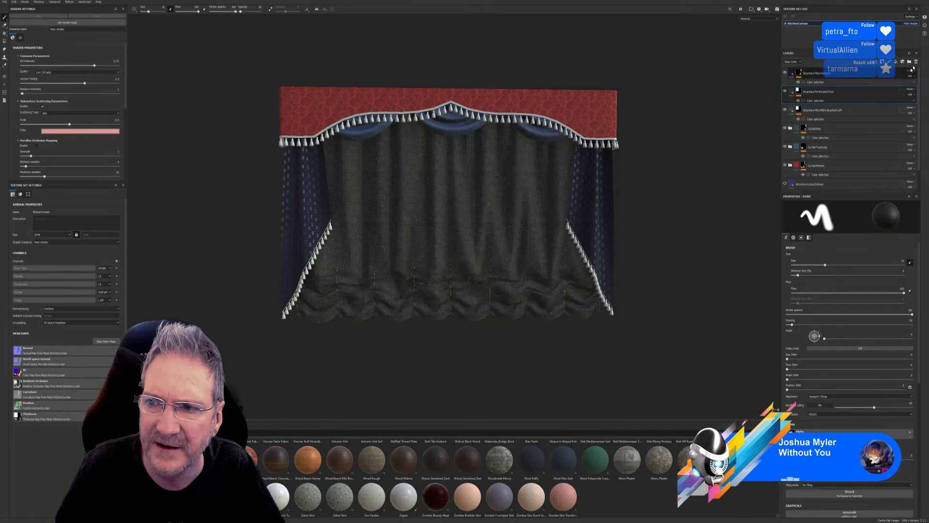
# Step: Compare the main curtain panel with and without the Alcantara Perforated Pixel layer and leave that layer hidden
pyautogui.click(785, 92)
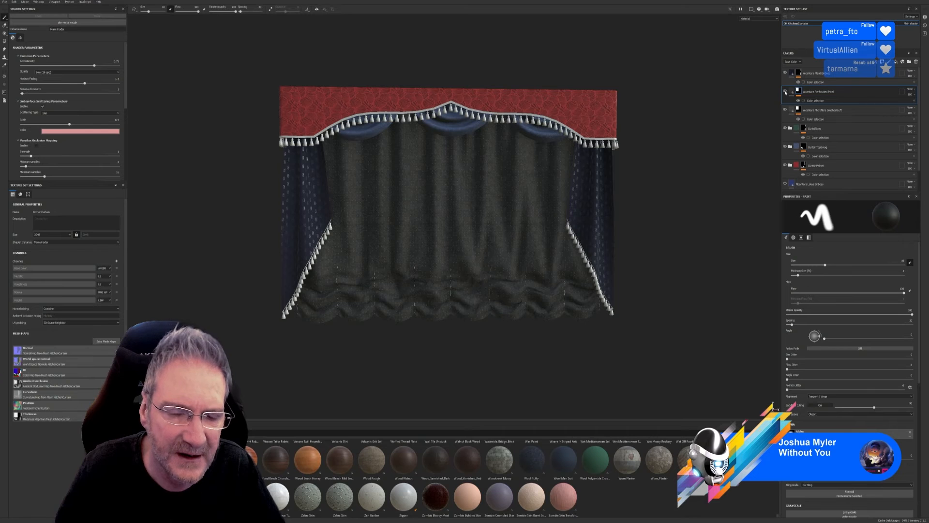
pyautogui.click(785, 92)
pyautogui.click(785, 92)
pyautogui.click(785, 92)
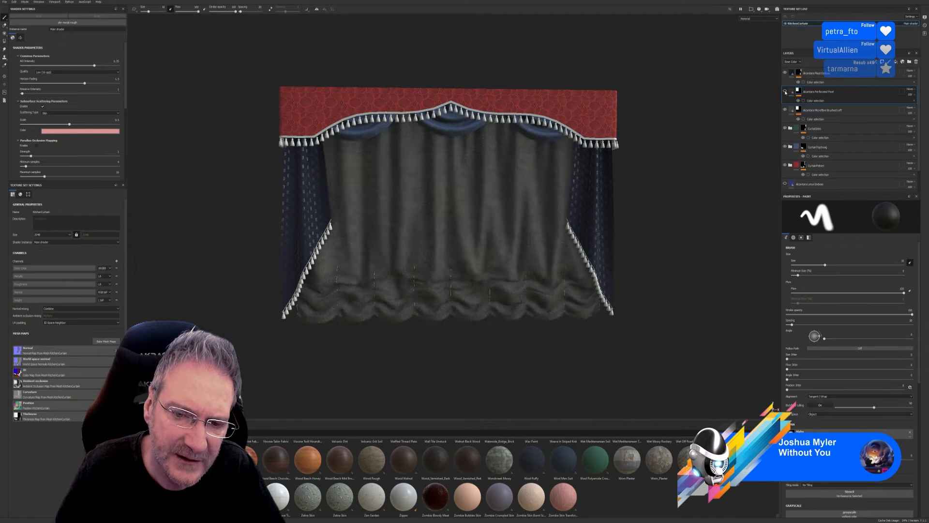
pyautogui.click(785, 92)
pyautogui.click(785, 91)
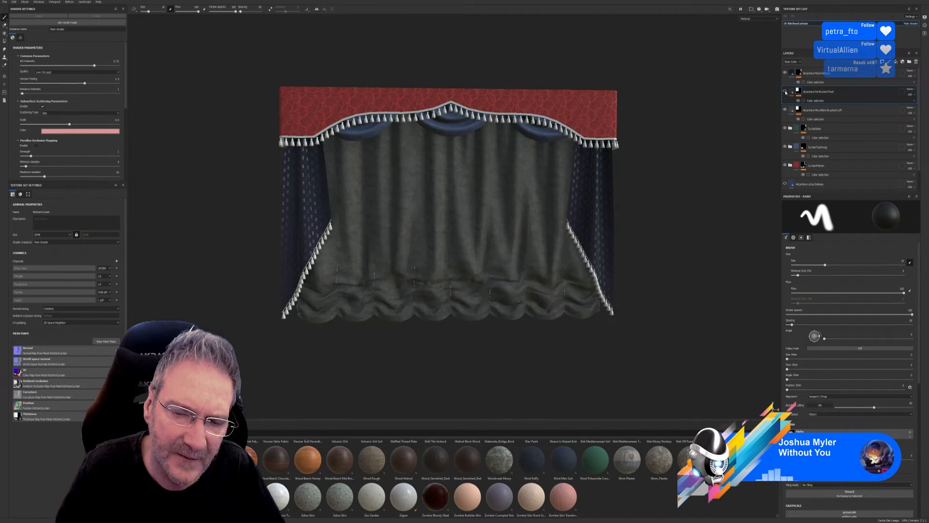
pyautogui.click(785, 92)
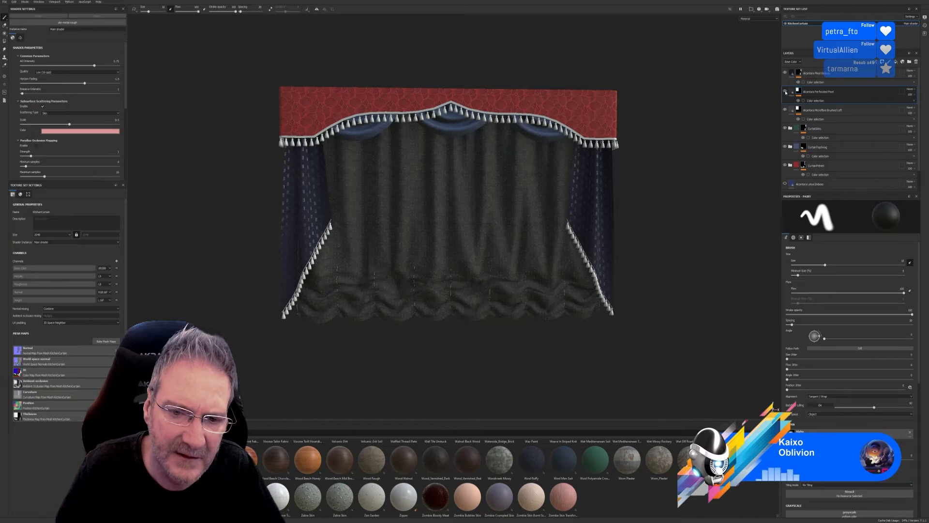
pyautogui.click(785, 92)
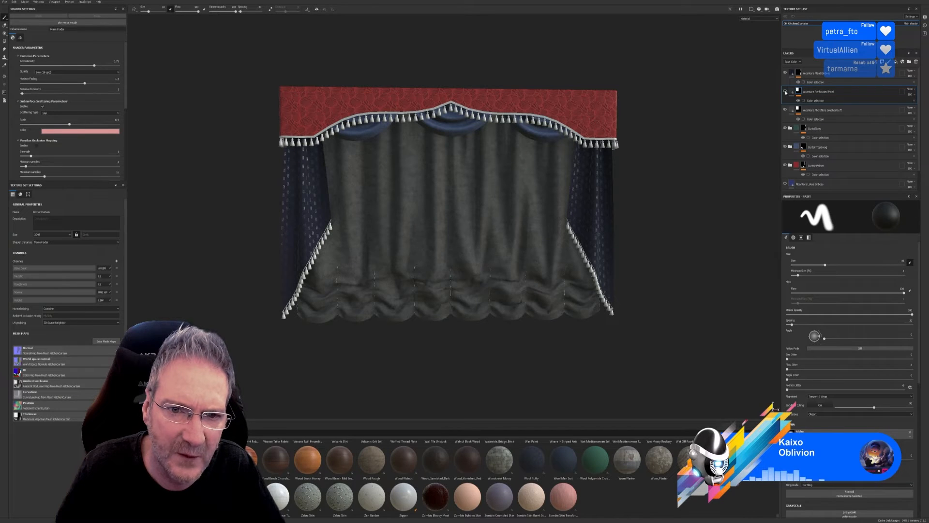
pyautogui.click(786, 92)
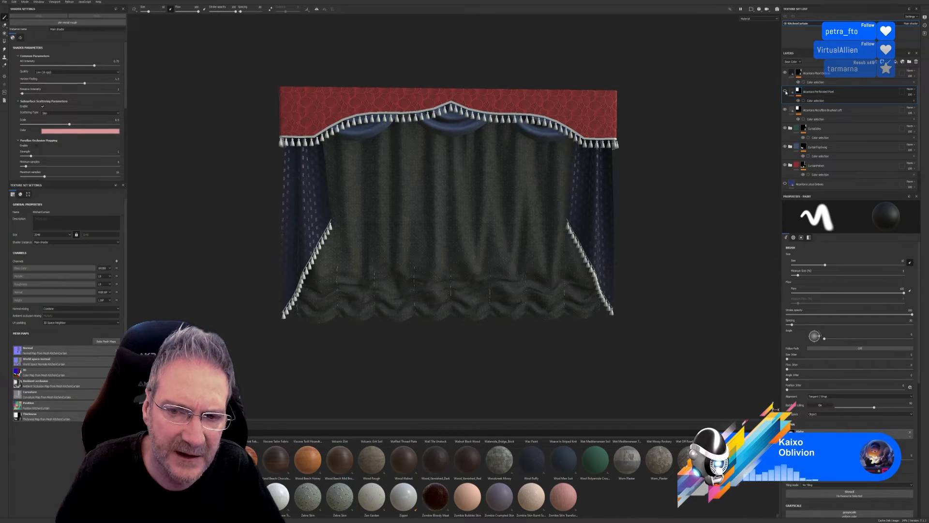
pyautogui.click(785, 92)
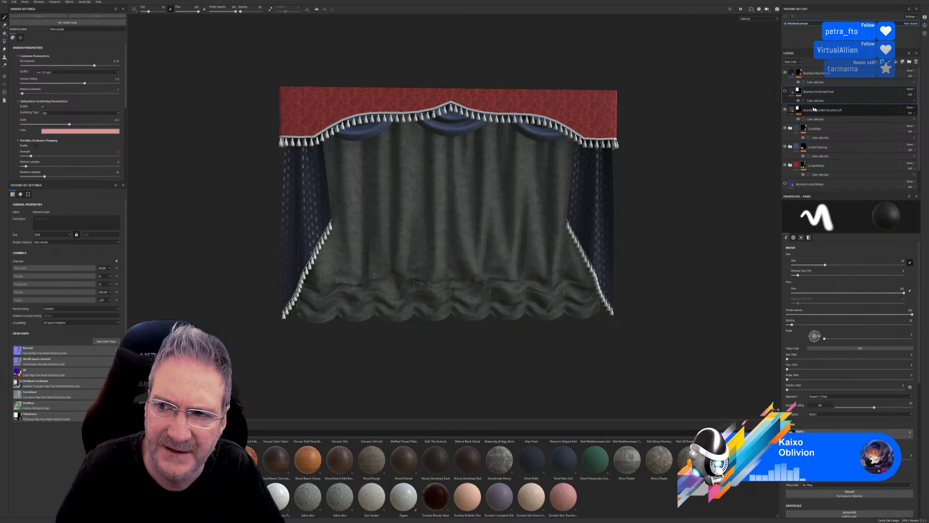
# Step: Lighten the colour of the Alcantara Microfiber Brushed Soft layer on the main curtain panel to a medium grey
pyautogui.click(796, 110)
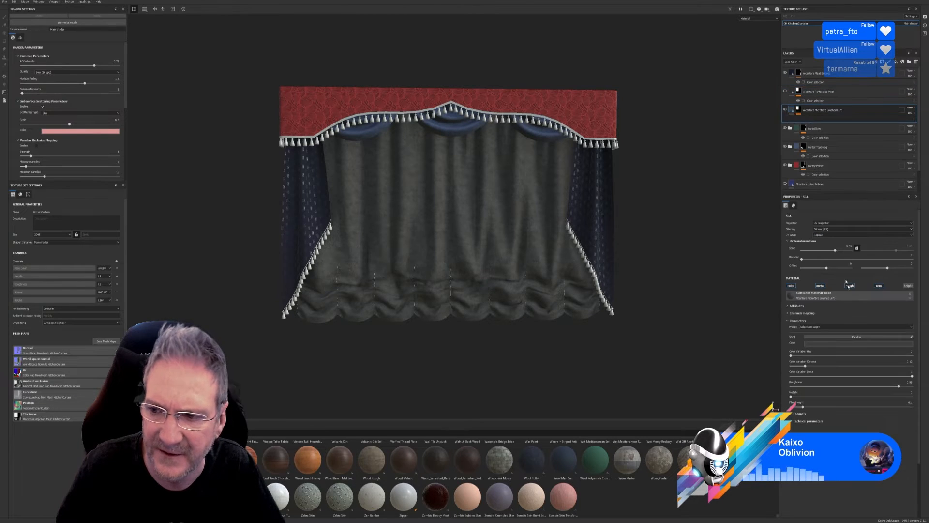
pyautogui.click(849, 341)
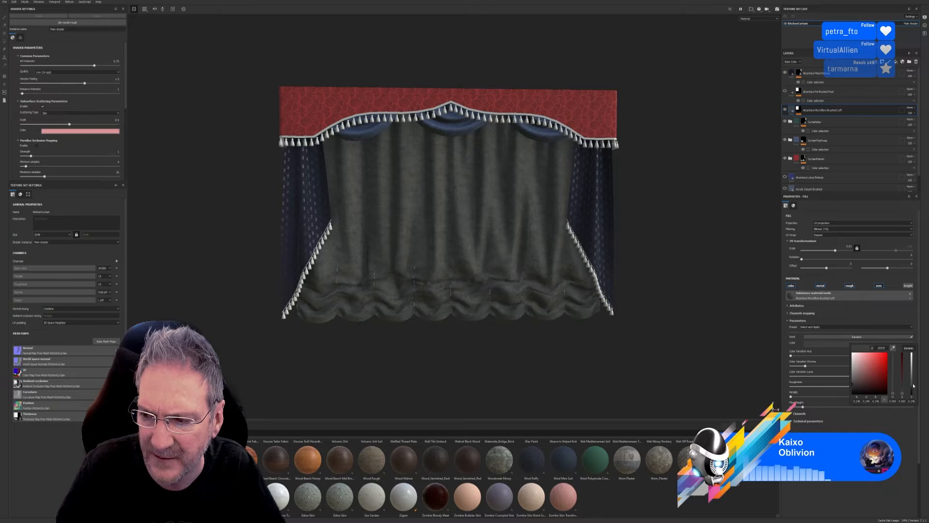
pyautogui.moveTo(911, 383)
pyautogui.mouseDown()
pyautogui.moveTo(911, 366)
pyautogui.moveTo(910, 380)
pyautogui.mouseUp()
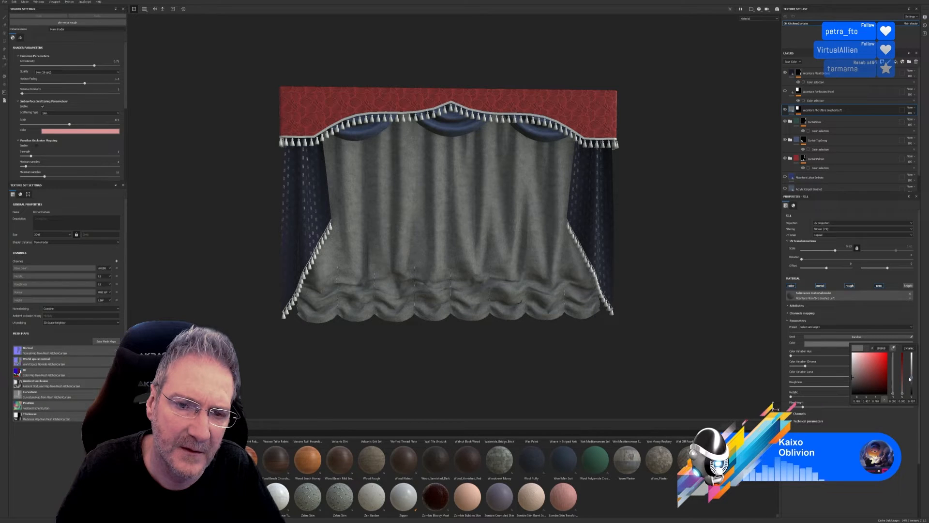
# Step: Show the Alcantara Perforated Pixel layer on the main curtain panel and lighten its base and secondary colours to grey
pyautogui.click(785, 91)
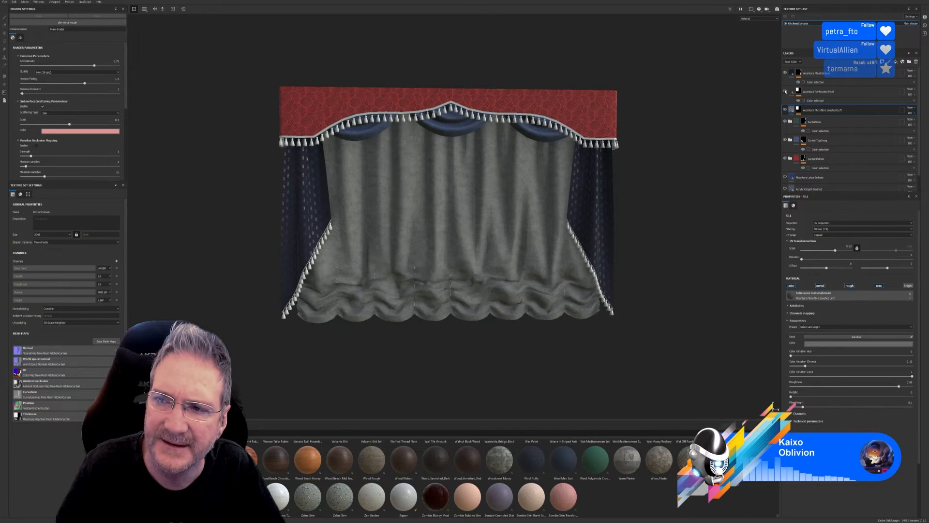
pyautogui.click(798, 97)
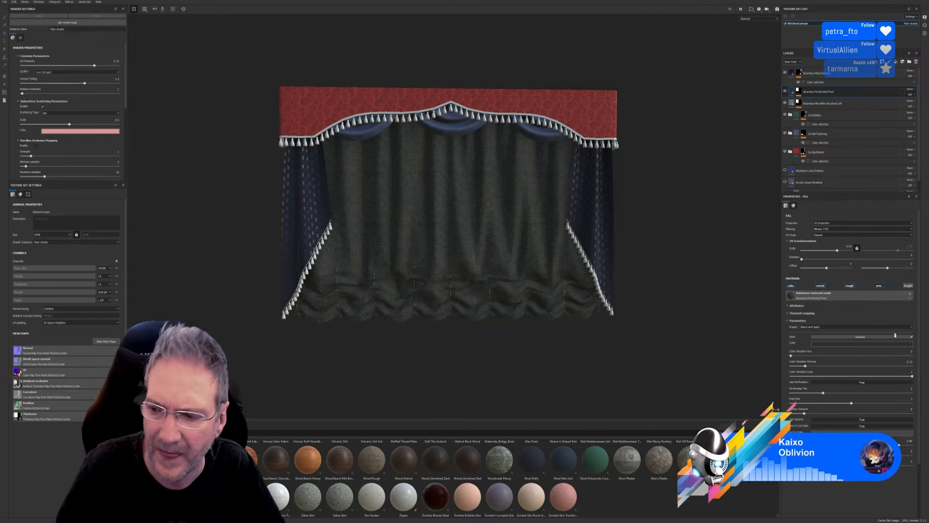
pyautogui.click(854, 430)
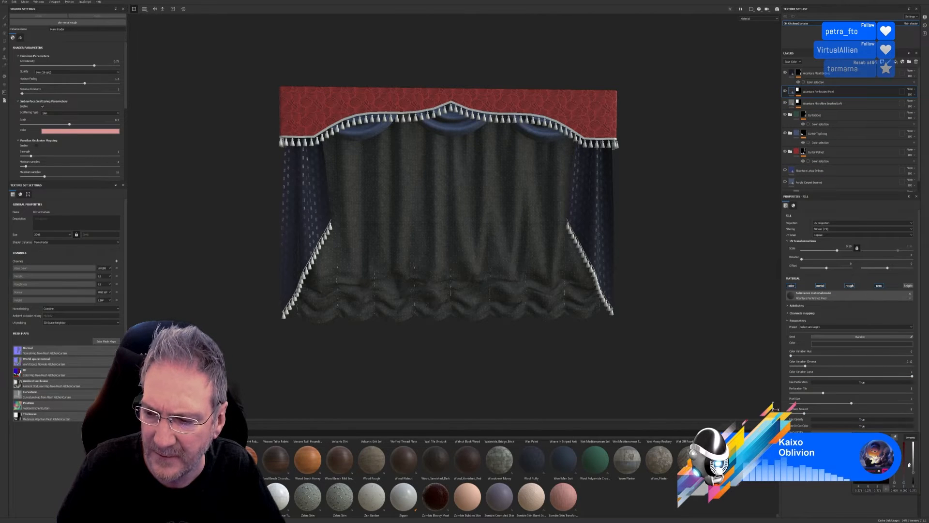
pyautogui.moveTo(913, 472); pyautogui.dragTo(909, 475)
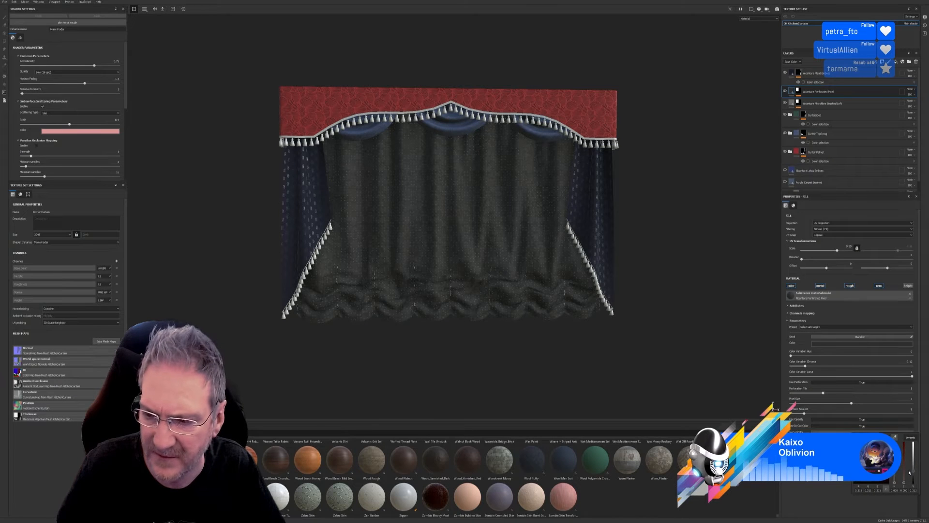
pyautogui.click(847, 510)
pyautogui.click(857, 345)
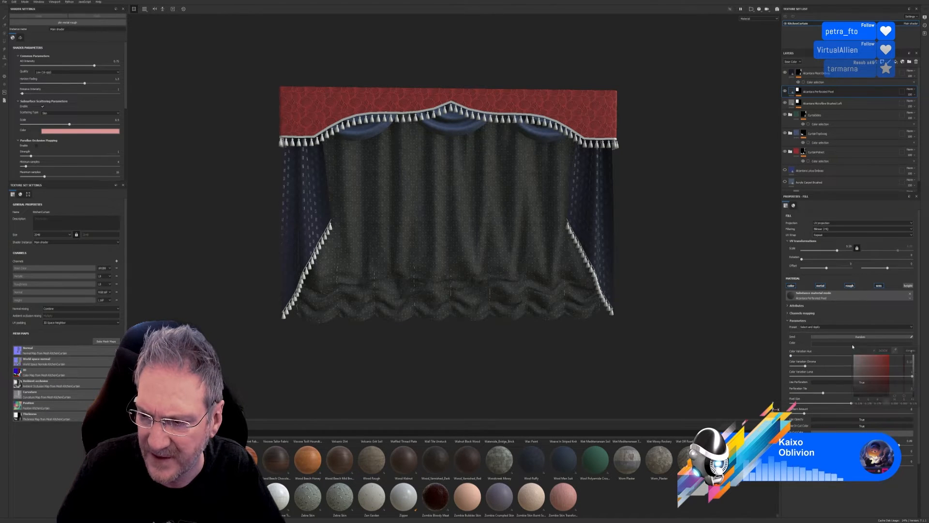
pyautogui.moveTo(915, 391); pyautogui.dragTo(913, 384)
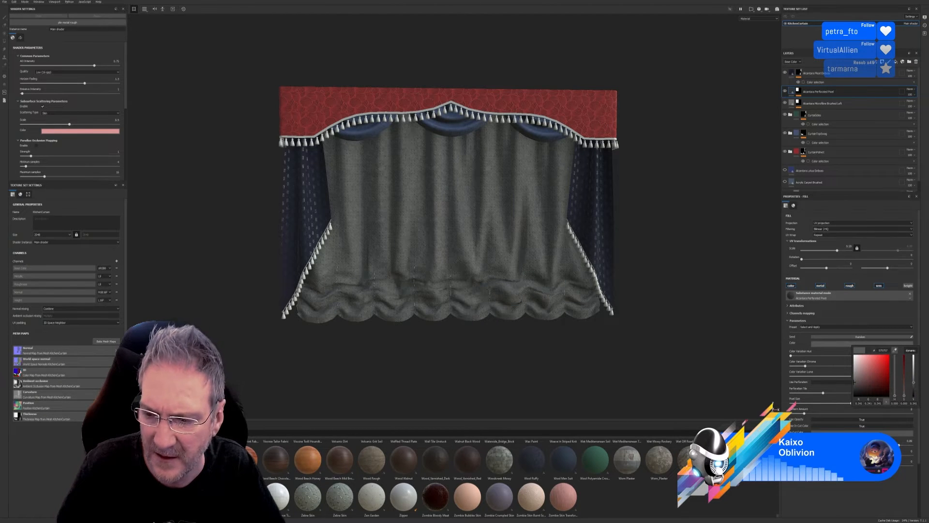
pyautogui.click(793, 477)
pyautogui.click(901, 447)
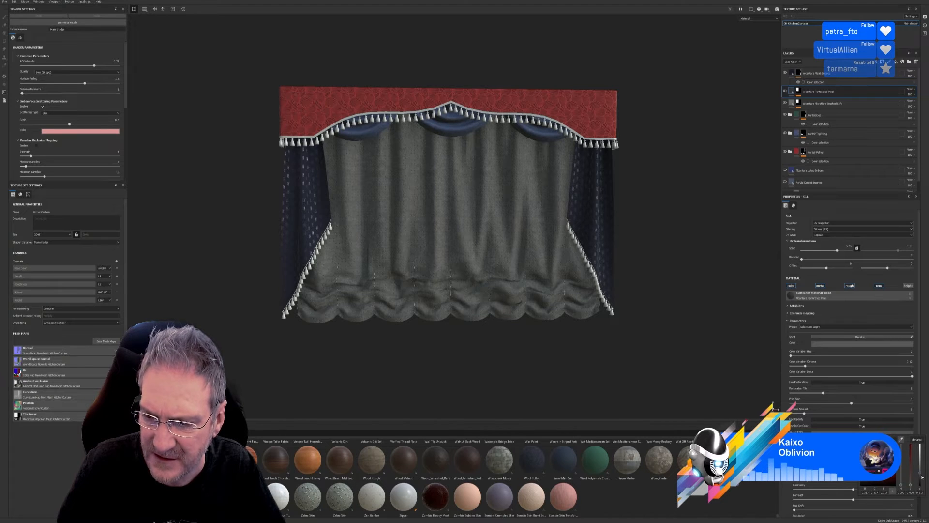
pyautogui.moveTo(919, 474)
pyautogui.mouseDown()
pyautogui.moveTo(918, 466)
pyautogui.moveTo(913, 480)
pyautogui.moveTo(913, 471)
pyautogui.mouseUp()
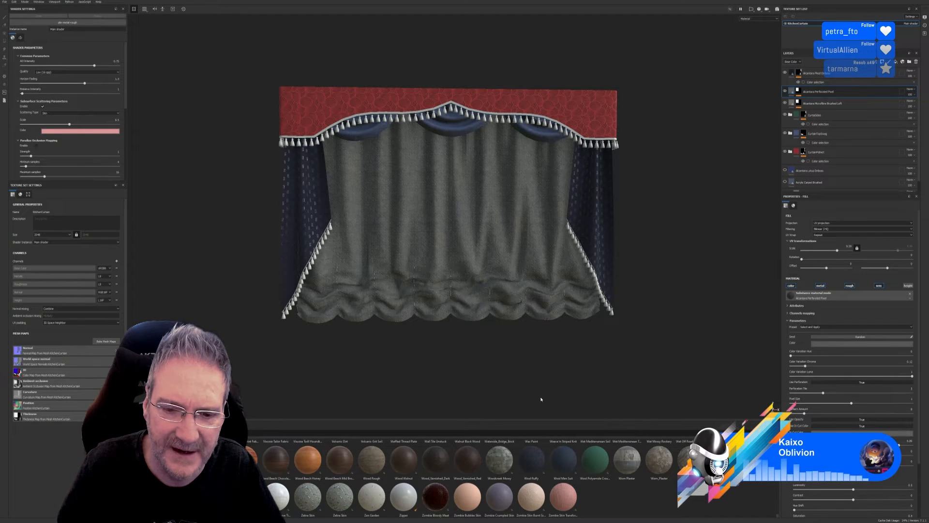
# Step: Inspect the grey main panel, then hide the dark blue patterned Alcantara layer and the green folder on the side curtains
pyautogui.keyDown('alt'); pyautogui.moveTo(537, 399); pyautogui.dragTo(525, 312); pyautogui.keyUp('alt')
pyautogui.keyDown('alt'); pyautogui.moveTo(525, 312); pyautogui.dragTo(285, 292, button='right'); pyautogui.keyUp('alt')
pyautogui.keyDown('alt'); pyautogui.moveTo(285, 292); pyautogui.dragTo(416, 285); pyautogui.keyUp('alt')
pyautogui.keyDown('alt'); pyautogui.moveTo(416, 285); pyautogui.dragTo(765, 269, button='right'); pyautogui.keyUp('alt')
pyautogui.keyDown('alt'); pyautogui.moveTo(537, 277); pyautogui.dragTo(513, 280); pyautogui.keyUp('alt')
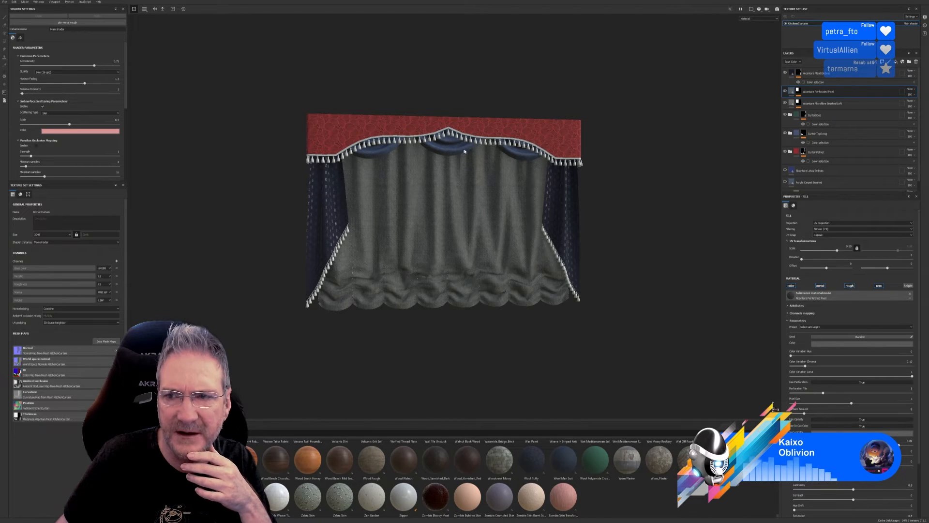
pyautogui.click(785, 72)
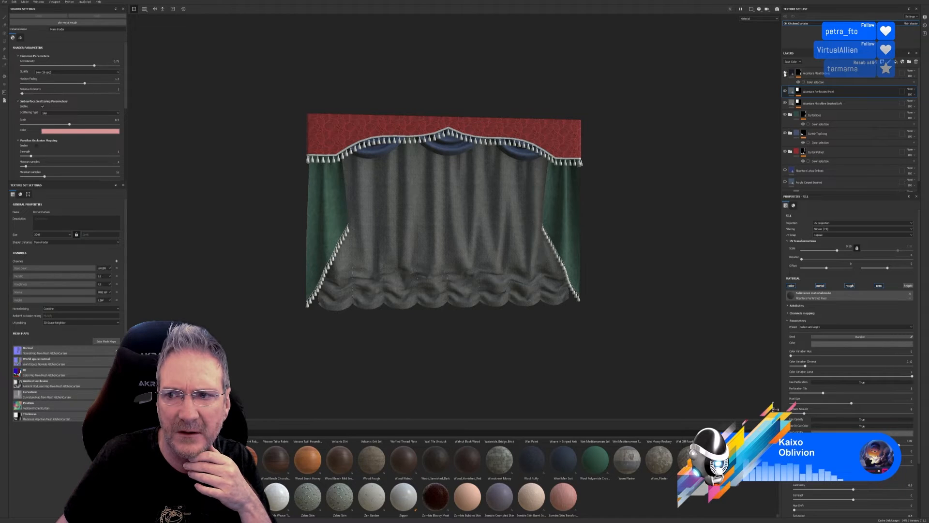
pyautogui.click(785, 115)
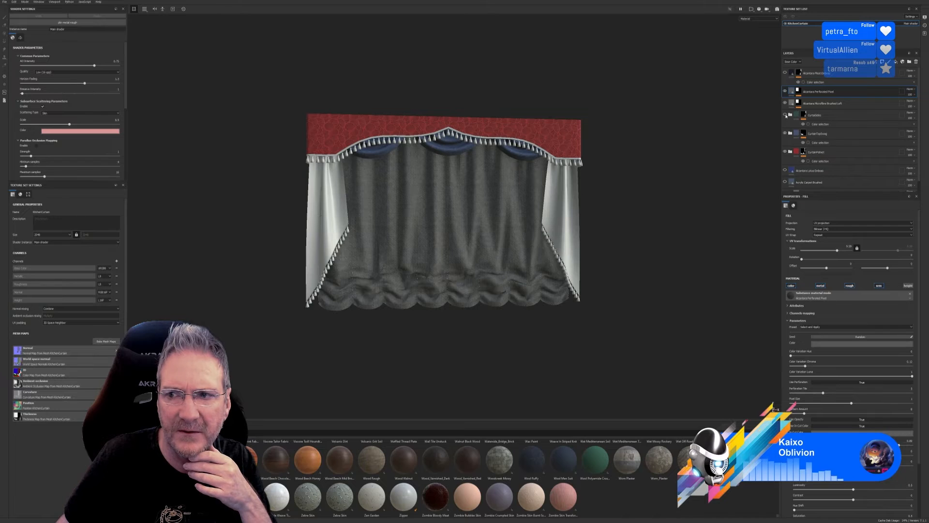
# Step: Extend the blue swag folder to the side curtains by adding their teal ID colour to its mask's colour selection
pyautogui.click(802, 134)
pyautogui.click(820, 143)
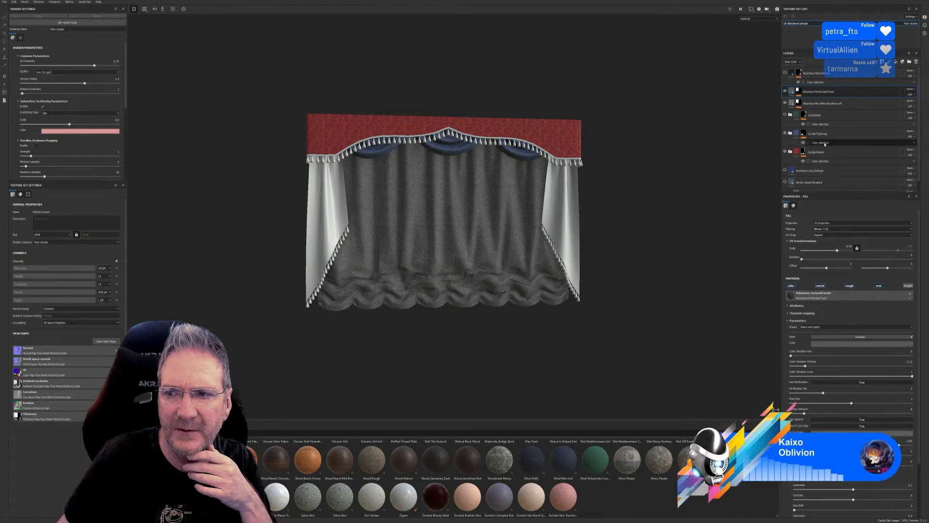
pyautogui.click(908, 255)
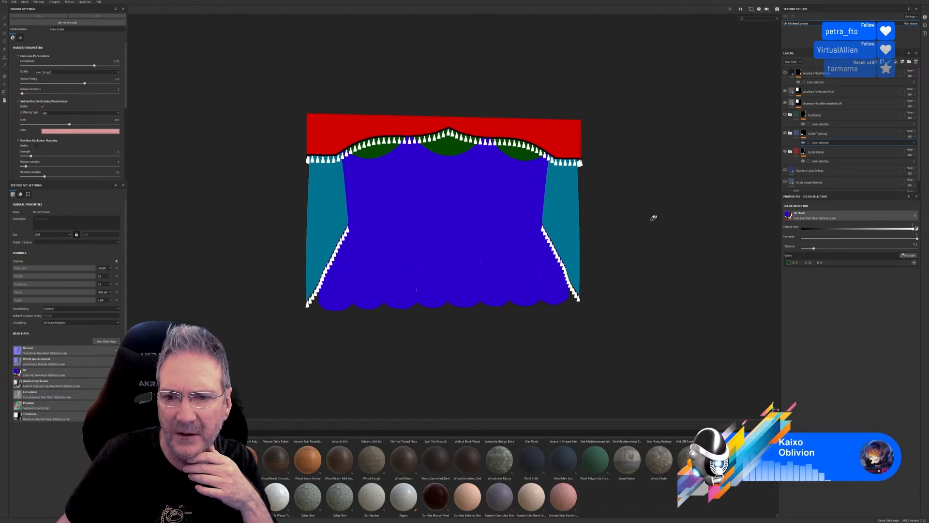
pyautogui.click(573, 202)
pyautogui.moveTo(627, 268)
pyautogui.keyDown('alt'); pyautogui.mouseDown()
pyautogui.moveTo(602, 276)
pyautogui.moveTo(539, 243)
pyautogui.moveTo(616, 273)
pyautogui.mouseUp(); pyautogui.keyUp('alt')
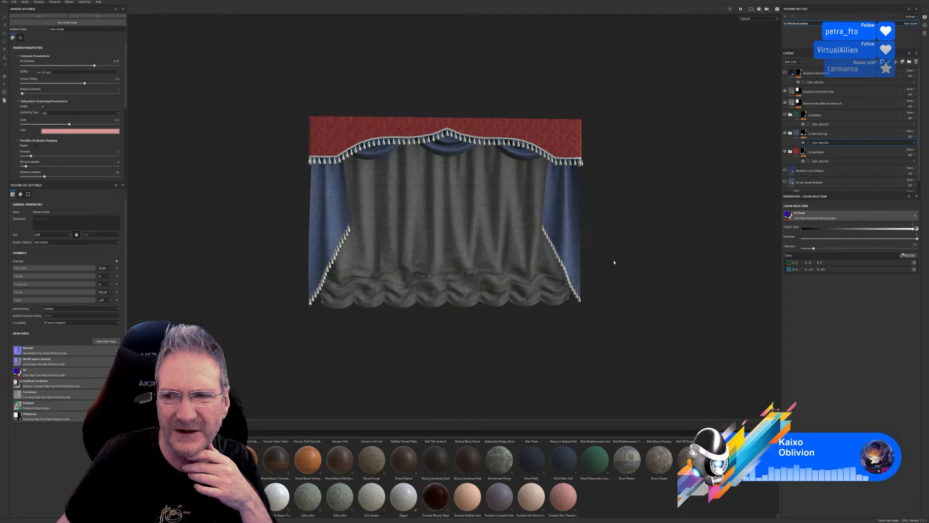
# Step: Compare the side curtains with and without the dark blue patterned Alcantara layer from several angles and leave it hidden
pyautogui.click(785, 73)
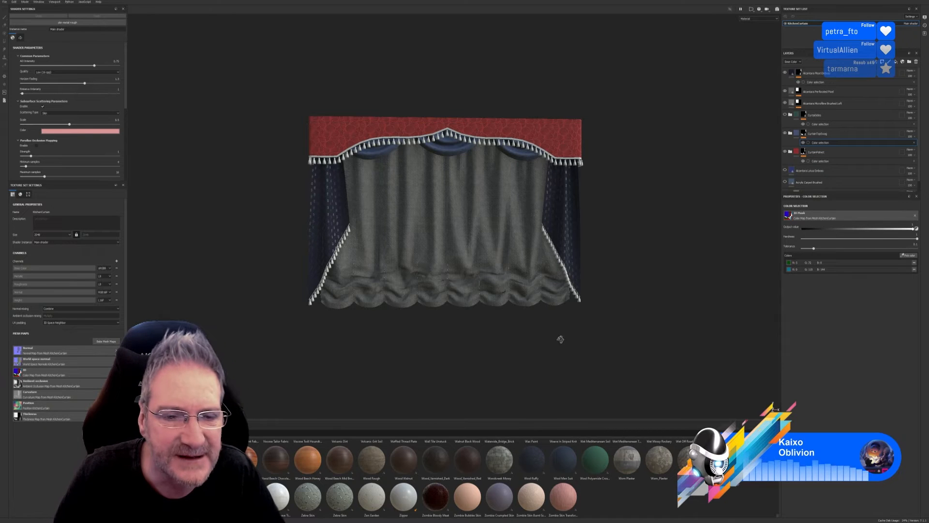
pyautogui.keyDown('alt'); pyautogui.moveTo(560, 339); pyautogui.dragTo(511, 300); pyautogui.keyUp('alt')
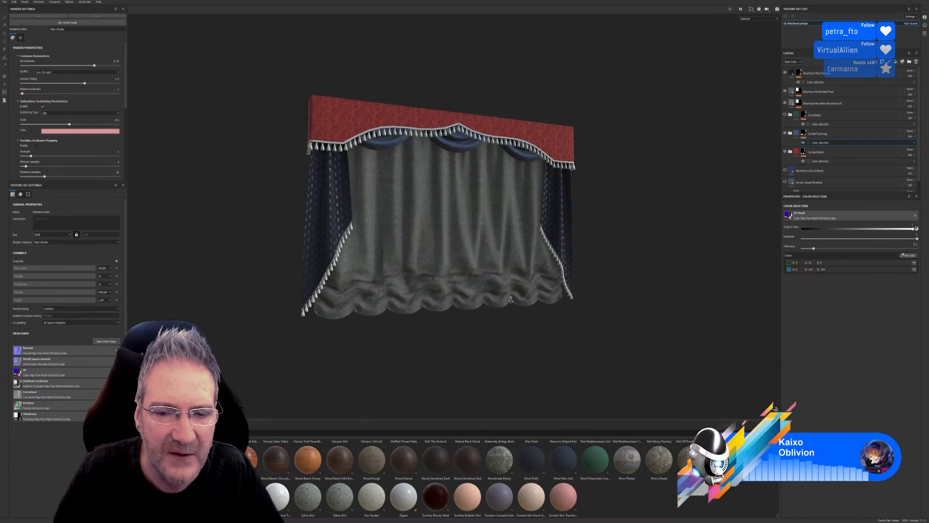
pyautogui.keyDown('alt'); pyautogui.moveTo(511, 299); pyautogui.dragTo(385, 315, button='right'); pyautogui.keyUp('alt')
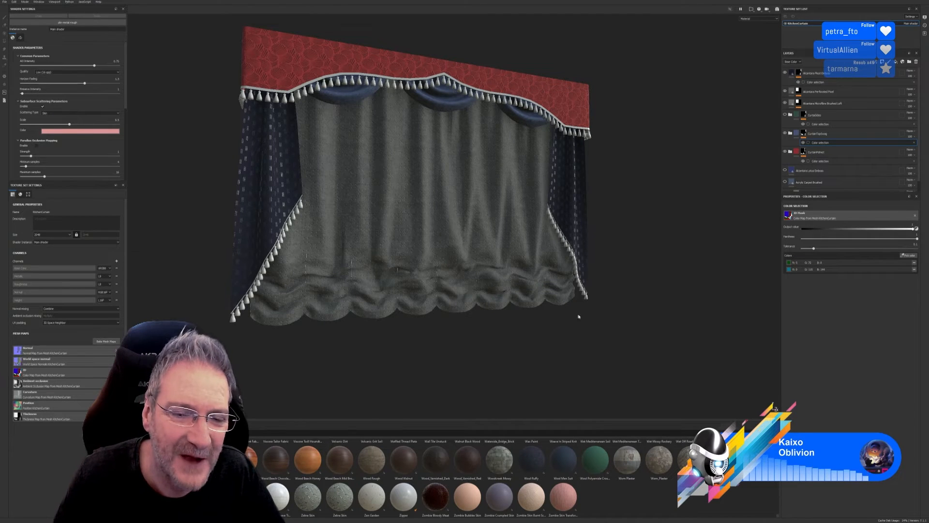
pyautogui.keyDown('alt'); pyautogui.moveTo(529, 339); pyautogui.dragTo(570, 321); pyautogui.keyUp('alt')
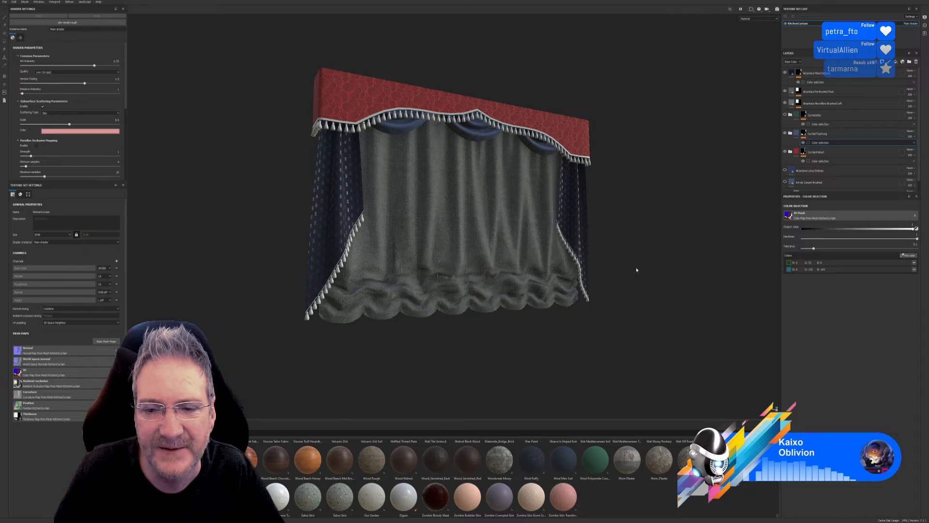
pyautogui.keyDown('alt'); pyautogui.moveTo(584, 304); pyautogui.dragTo(522, 326); pyautogui.keyUp('alt')
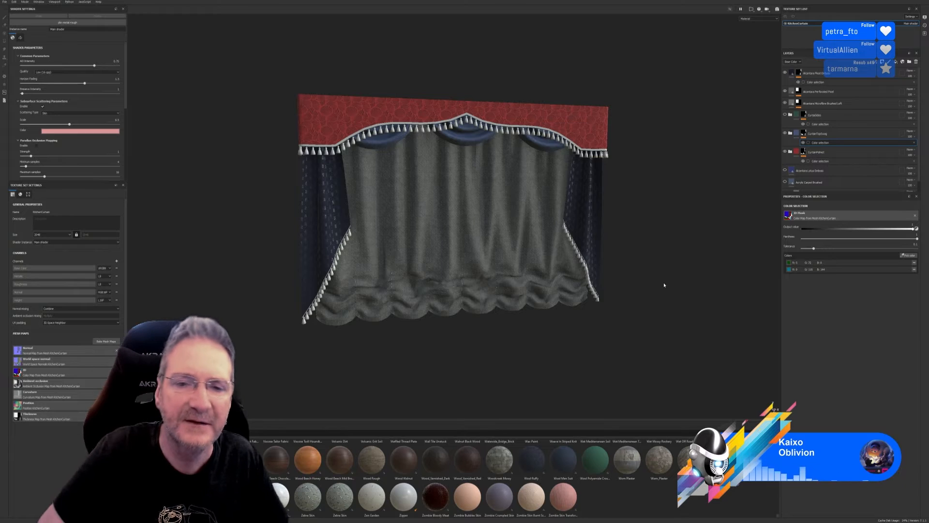
pyautogui.keyDown('alt'); pyautogui.moveTo(668, 273); pyautogui.dragTo(632, 272); pyautogui.keyUp('alt')
pyautogui.click(785, 72)
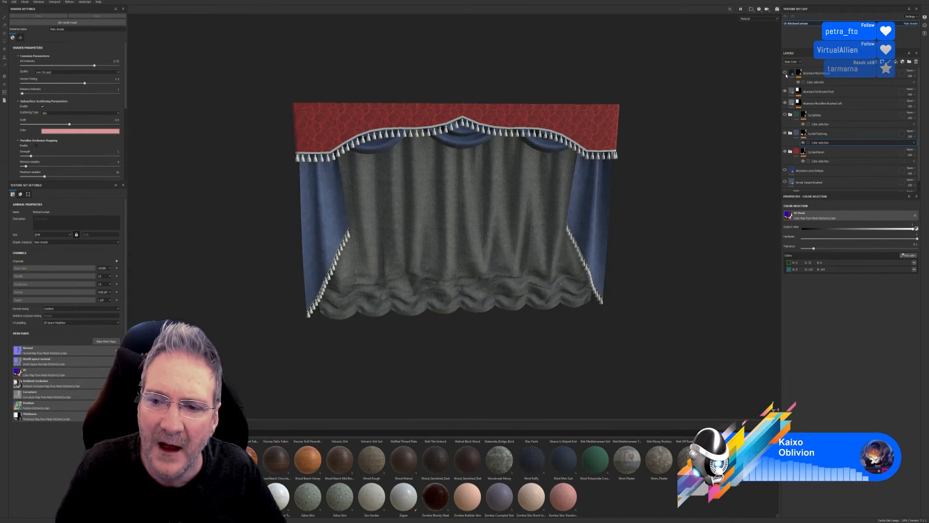
pyautogui.click(785, 72)
pyautogui.click(785, 73)
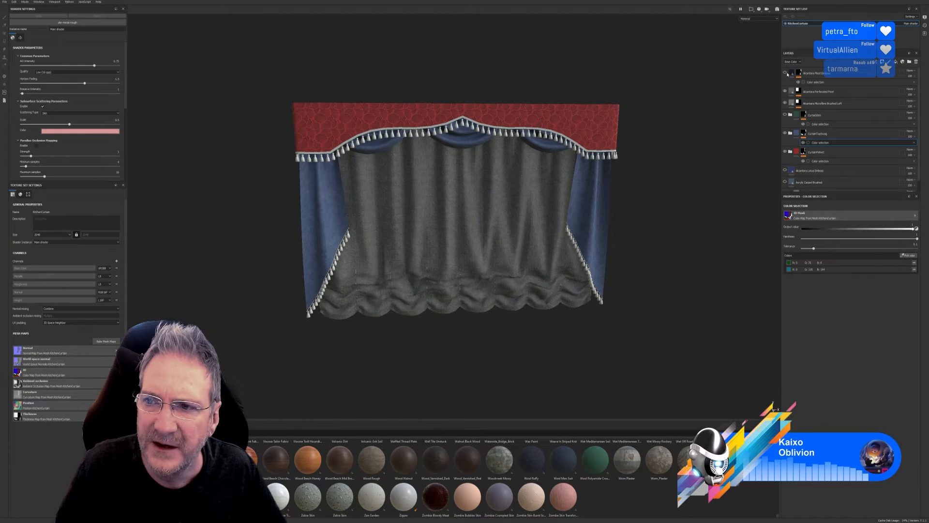
# Step: Show the dark blue patterned Alcantara layer and move it inside the blue swag folder above the folder's other layers
pyautogui.click(786, 73)
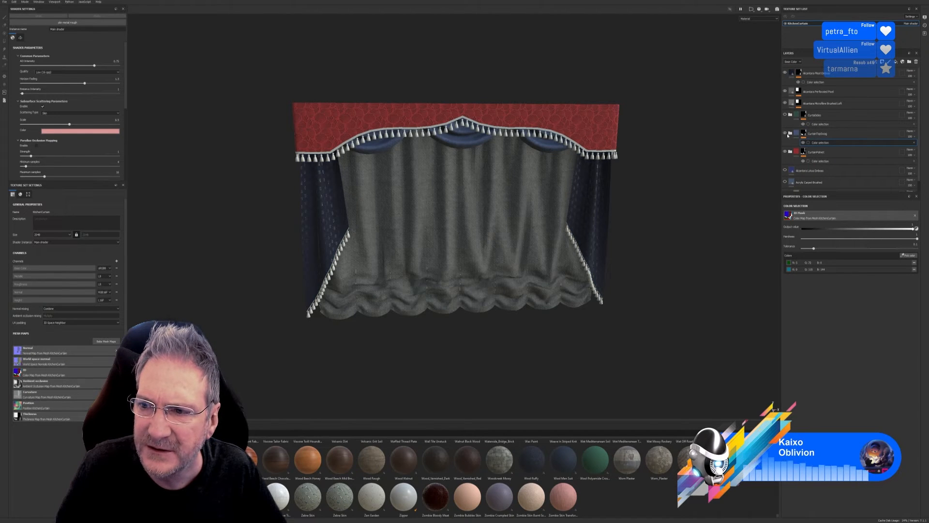
pyautogui.click(824, 137)
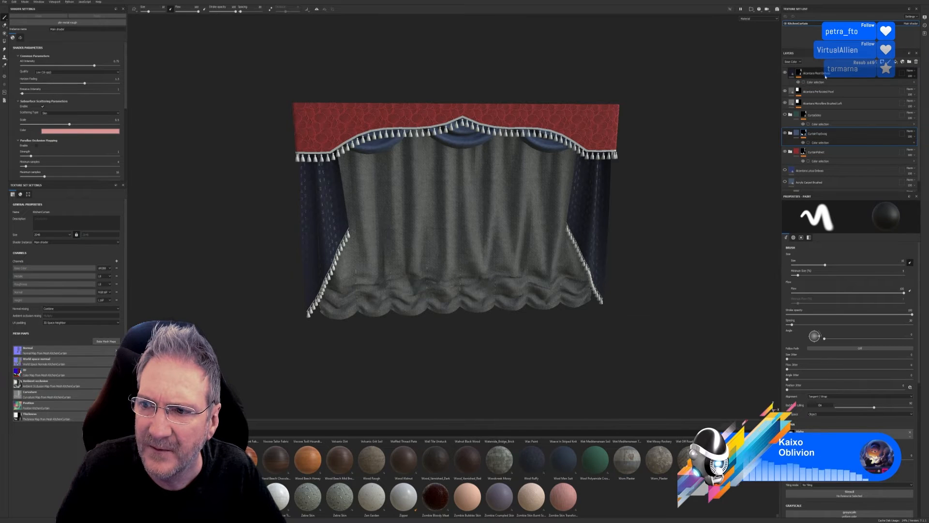
pyautogui.click(791, 134)
pyautogui.moveTo(820, 73); pyautogui.dragTo(822, 144)
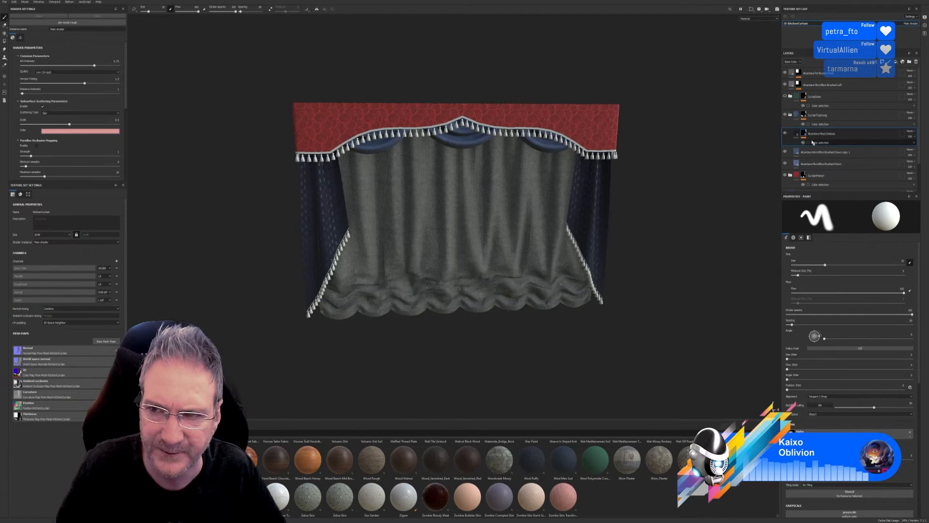
pyautogui.click(785, 133)
pyautogui.click(786, 134)
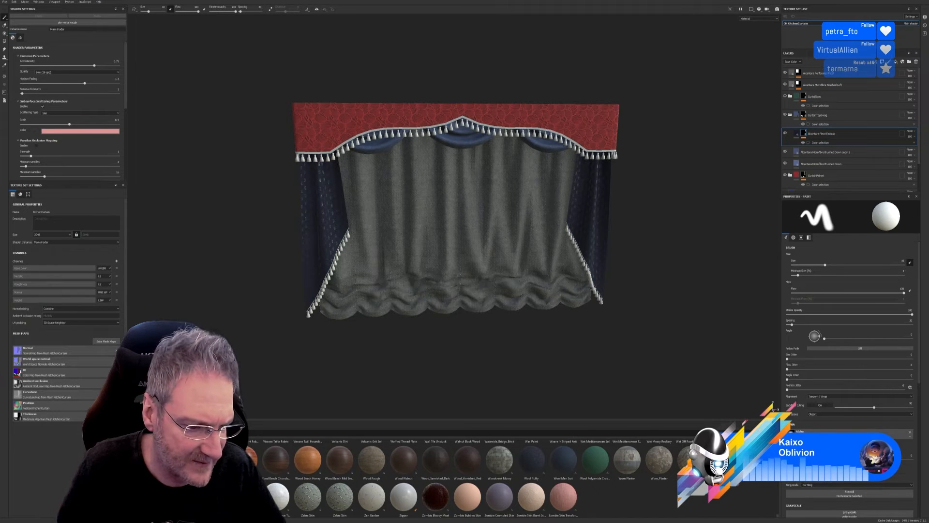
# Step: Browse the smart masks and try one on the dark blue patterned Alcantara layer
pyautogui.scroll(-3, 610, 486)
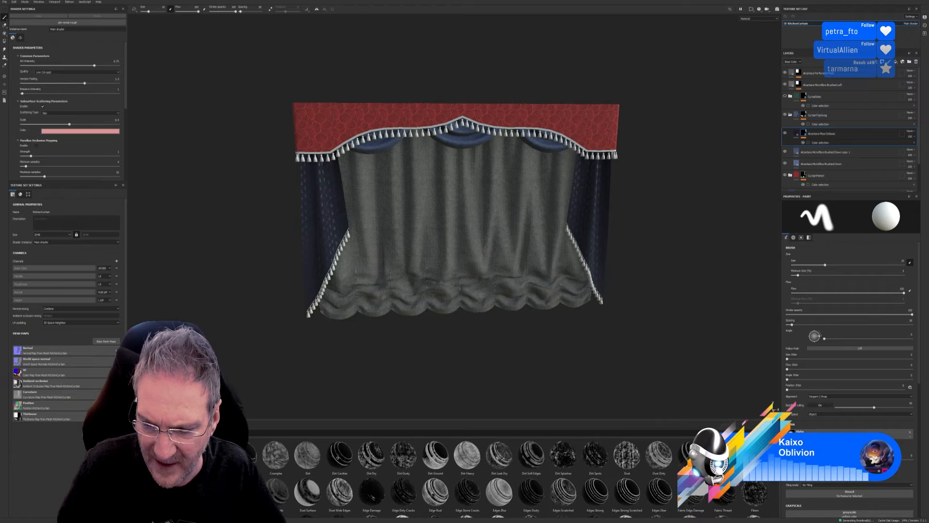
pyautogui.scroll(-1, 484, 479)
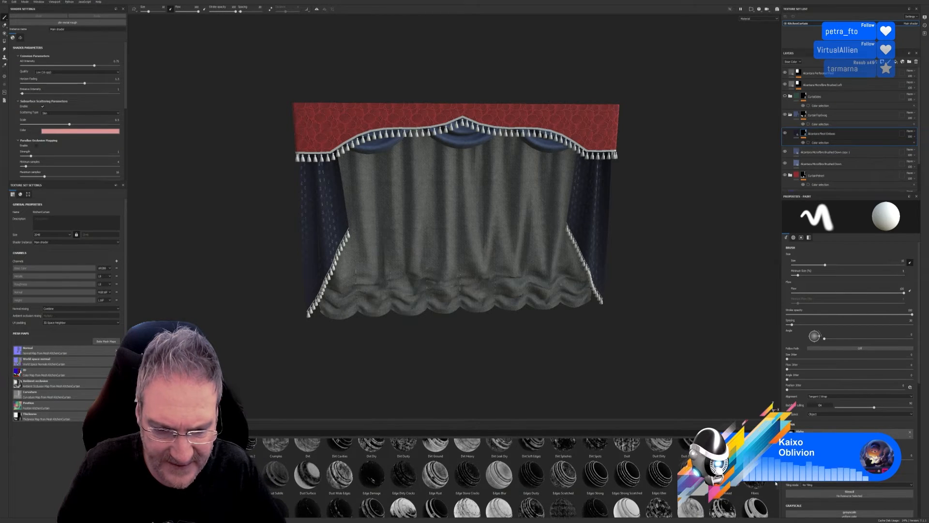
pyautogui.scroll(-3, 775, 492)
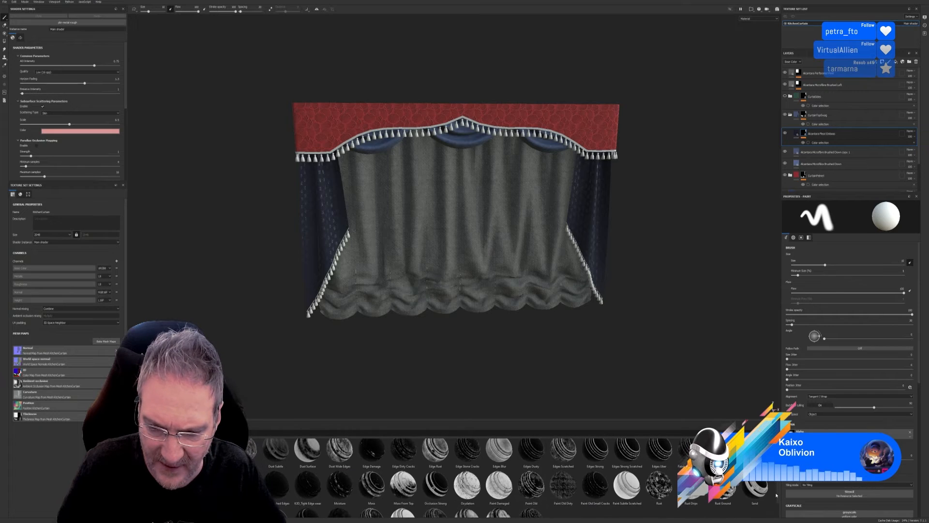
pyautogui.scroll(-2, 776, 497)
pyautogui.scroll(-1, 776, 502)
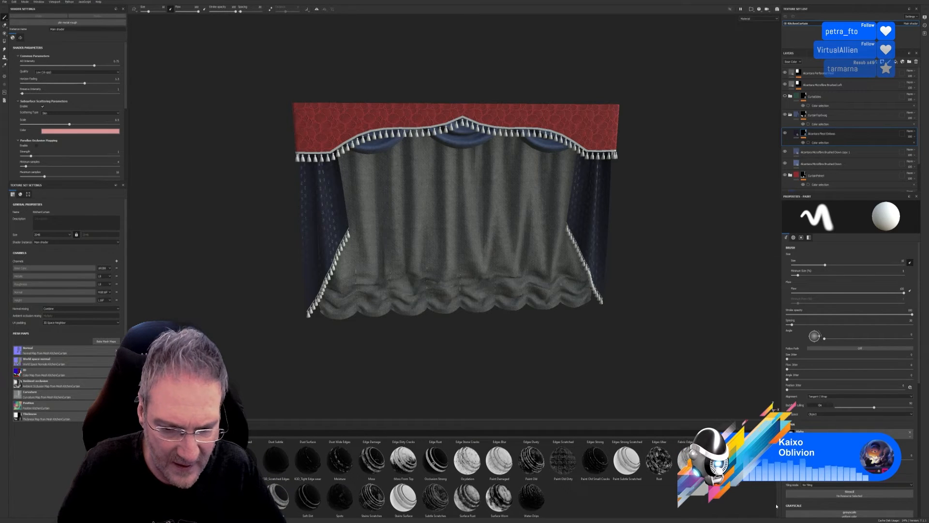
pyautogui.scroll(2, 775, 502)
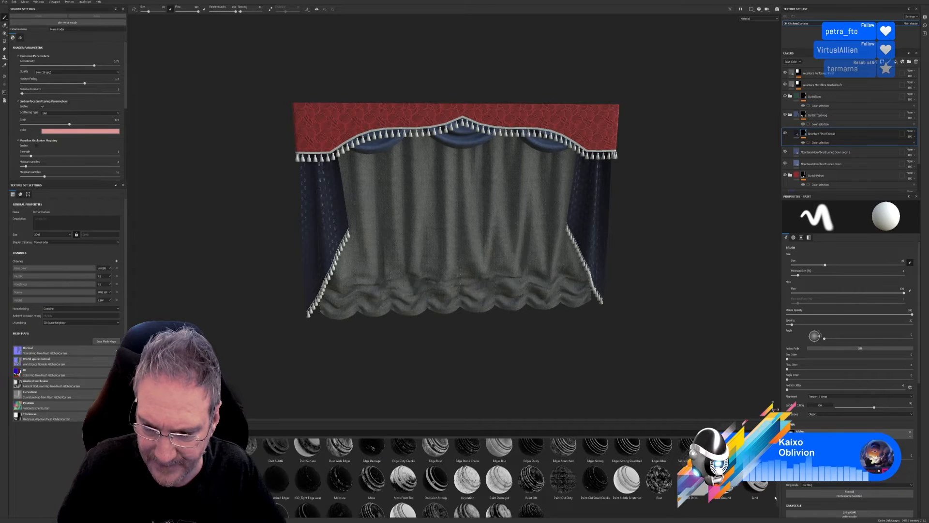
pyautogui.scroll(1, 775, 496)
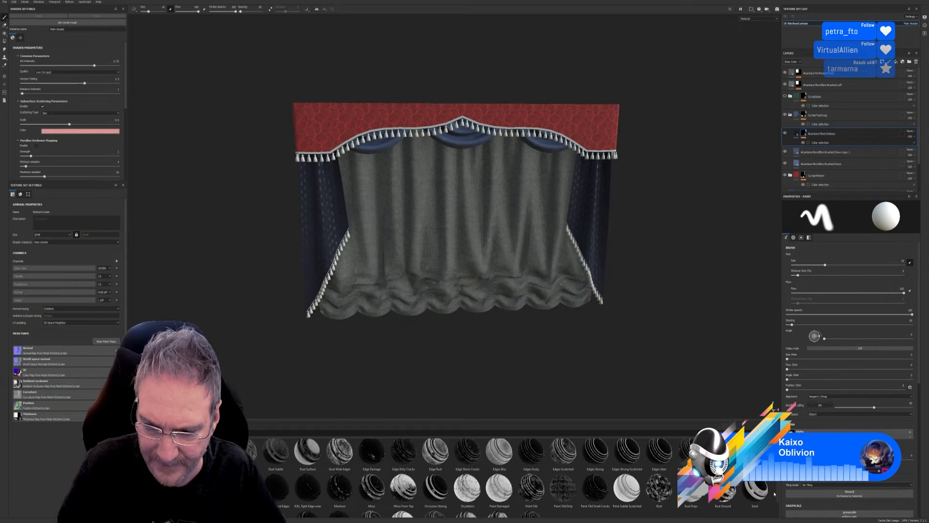
pyautogui.scroll(-2, 775, 494)
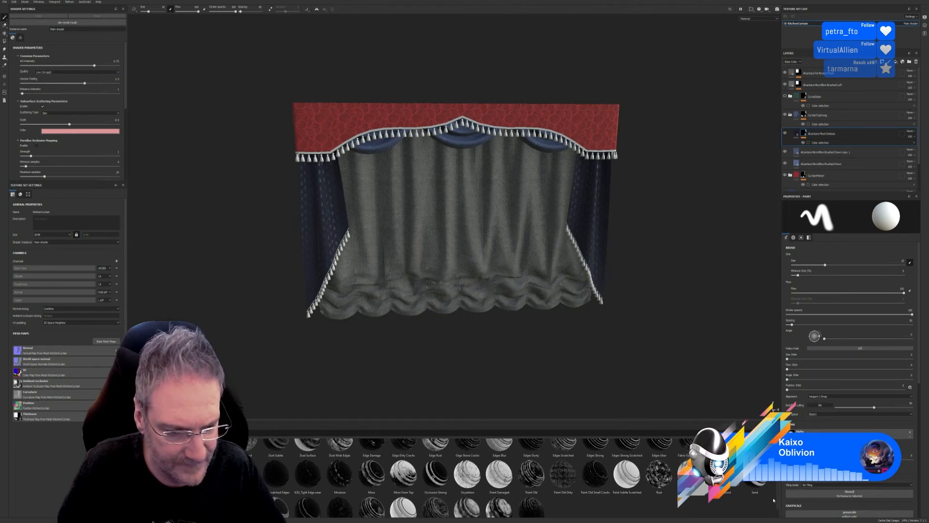
pyautogui.scroll(2, 773, 493)
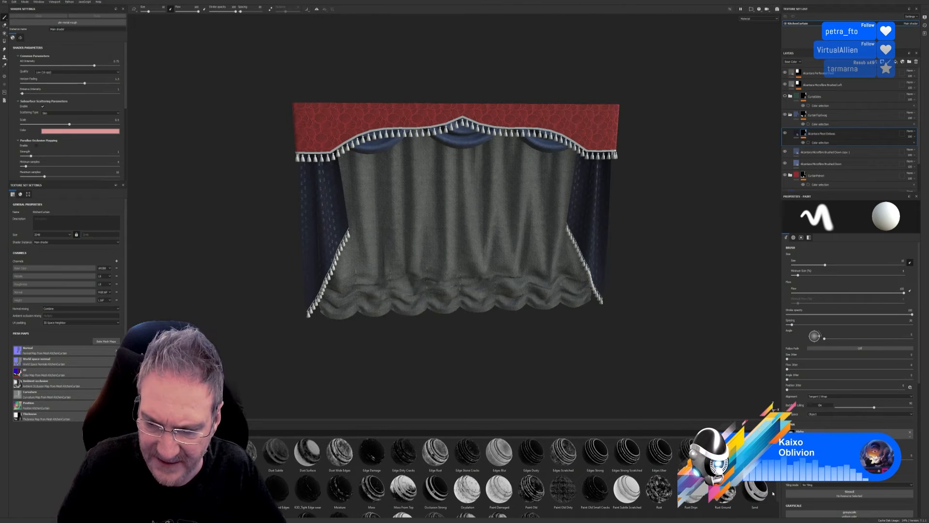
pyautogui.moveTo(767, 499)
pyautogui.mouseDown()
pyautogui.moveTo(853, 317)
pyautogui.moveTo(847, 130)
pyautogui.moveTo(845, 156)
pyautogui.mouseUp()
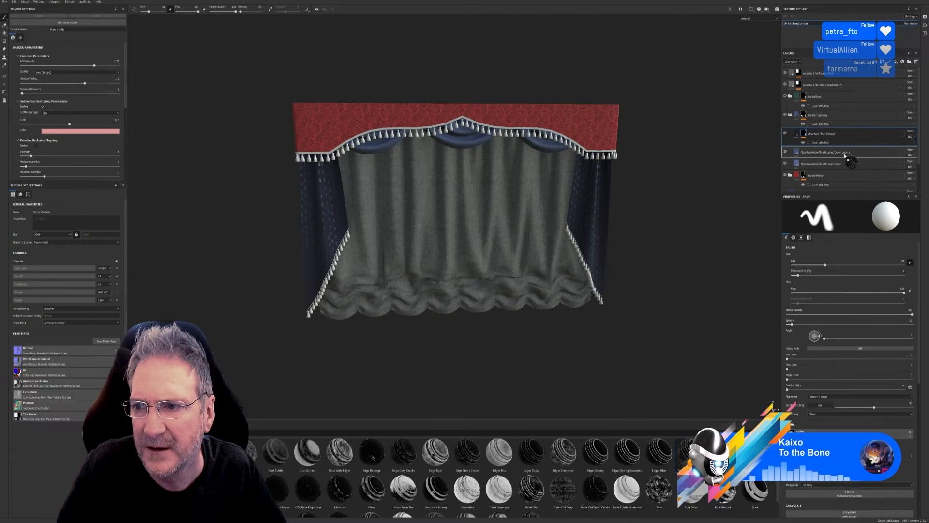
pyautogui.moveTo(844, 155); pyautogui.dragTo(843, 137)
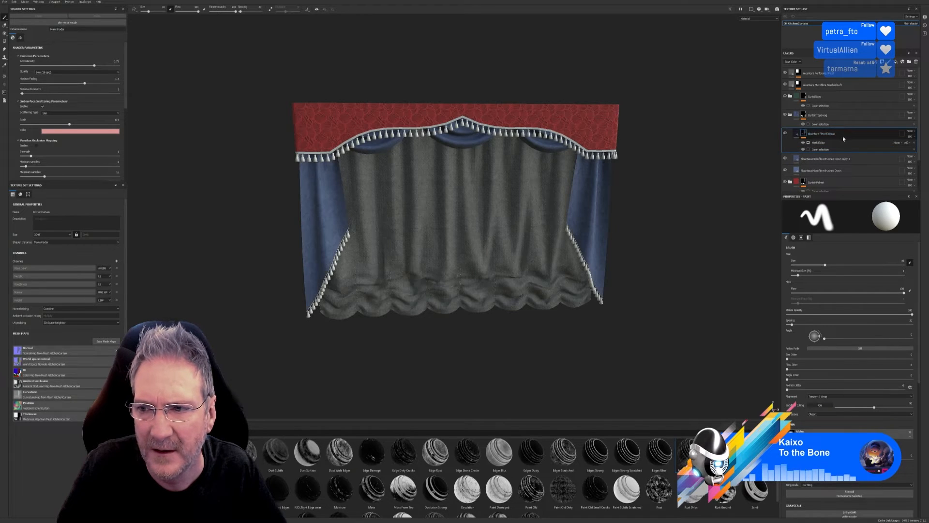
# Step: Try a higher global balance and some global blur on the layer's Mask Editor, then remove that generator
pyautogui.click(825, 143)
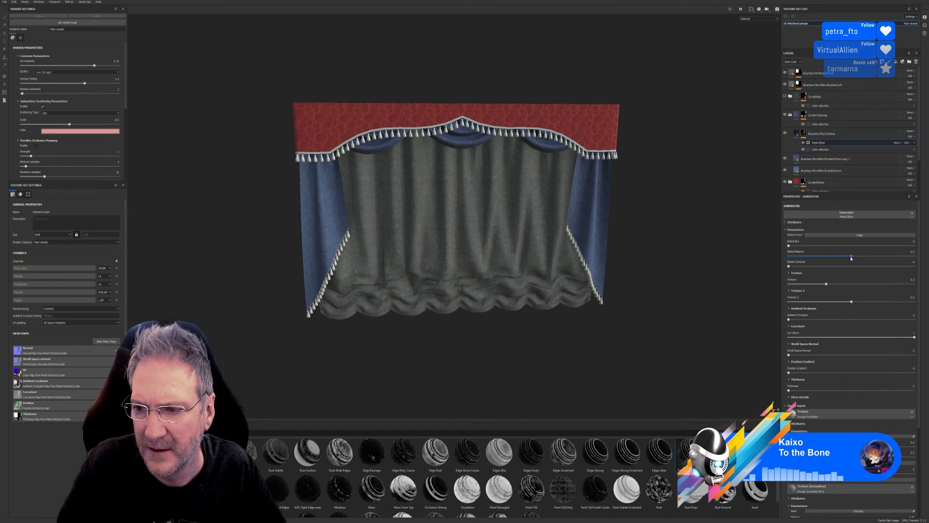
pyautogui.moveTo(852, 257); pyautogui.dragTo(916, 258)
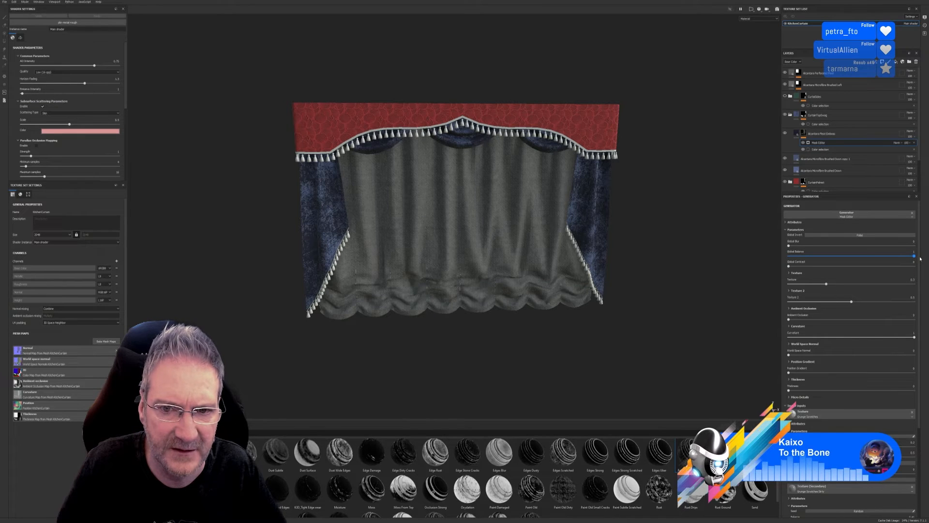
pyautogui.moveTo(920, 259)
pyautogui.mouseDown()
pyautogui.moveTo(894, 260)
pyautogui.moveTo(904, 263)
pyautogui.mouseUp()
pyautogui.moveTo(788, 245); pyautogui.dragTo(802, 247)
pyautogui.moveTo(903, 256); pyautogui.dragTo(912, 257)
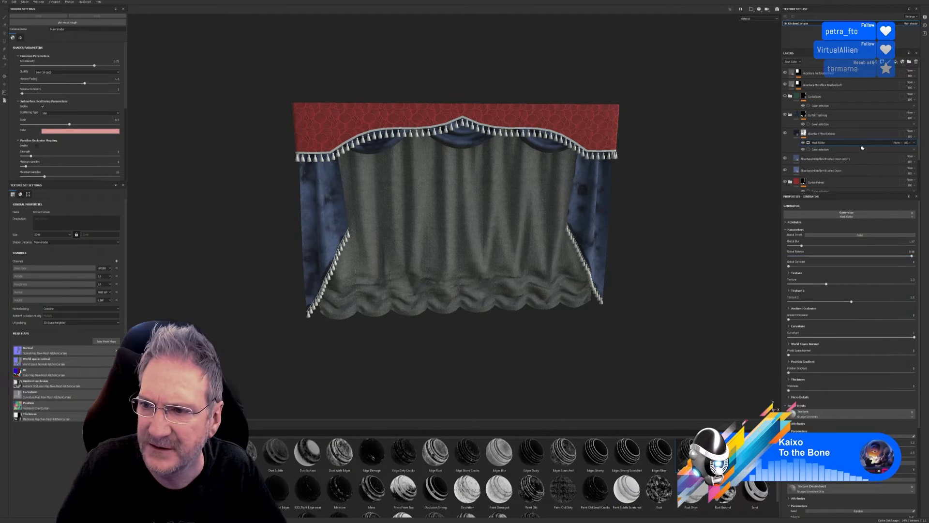
pyautogui.click(914, 144)
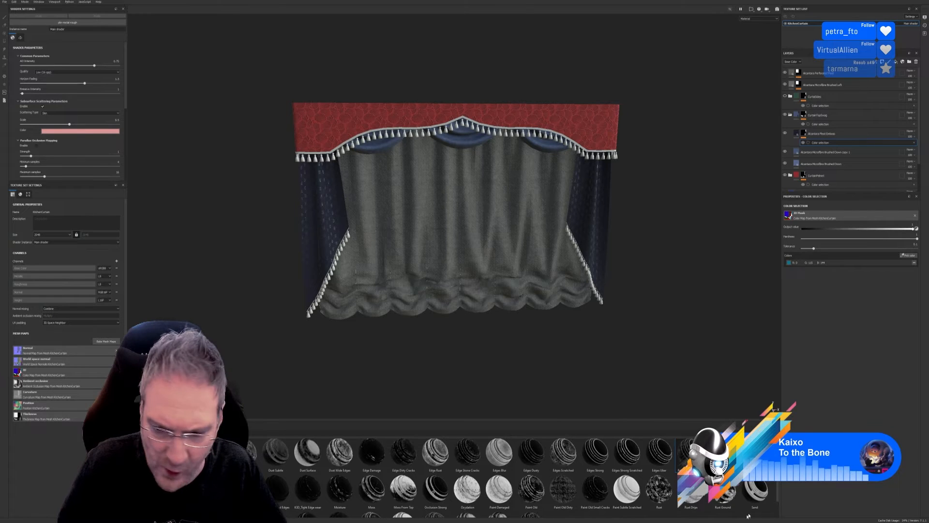
# Step: Try another smart mask on the dark blue patterned layer, adjust its global balance, and remove its generator
pyautogui.scroll(-2, 777, 484)
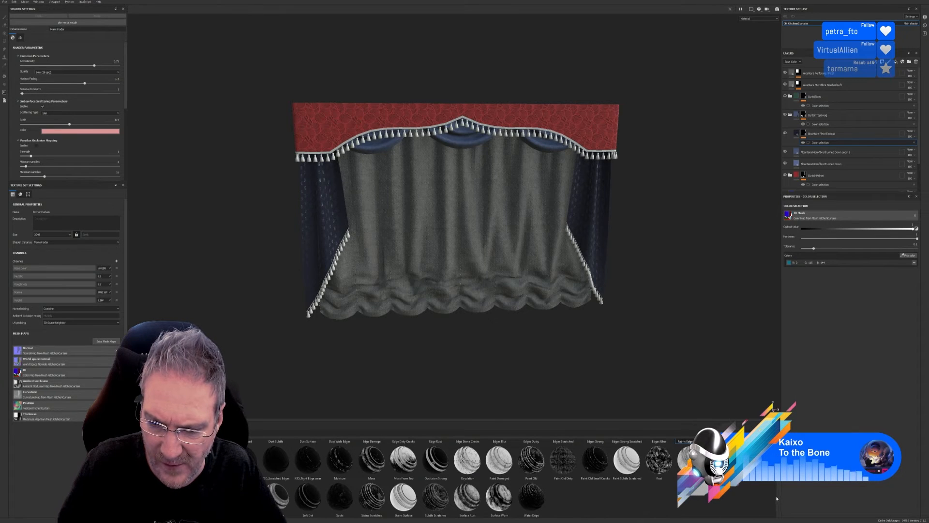
pyautogui.scroll(1, 774, 493)
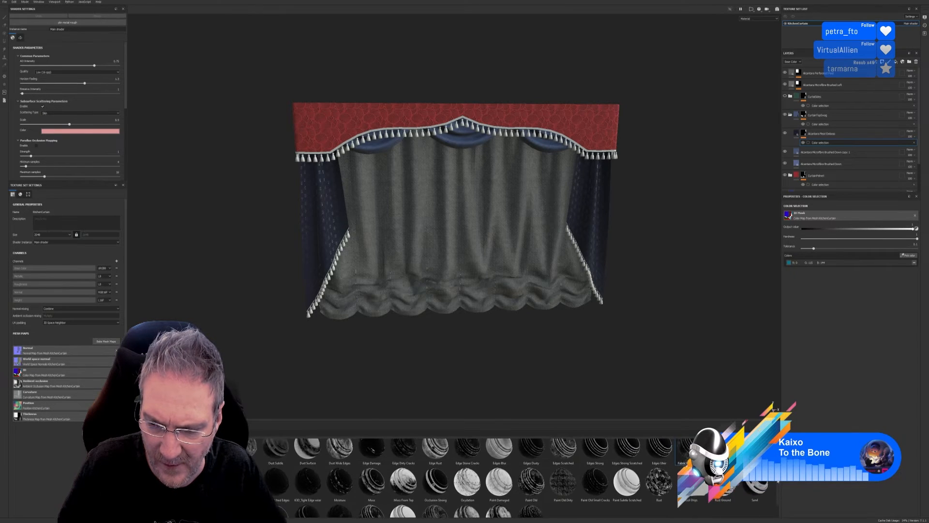
pyautogui.moveTo(681, 462)
pyautogui.mouseDown()
pyautogui.moveTo(760, 419)
pyautogui.moveTo(842, 309)
pyautogui.moveTo(839, 137)
pyautogui.mouseUp()
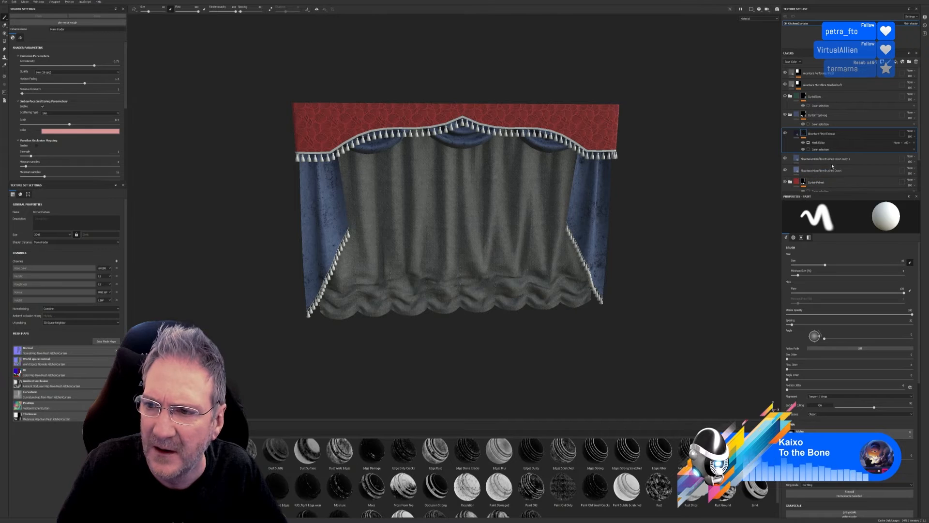
pyautogui.click(832, 143)
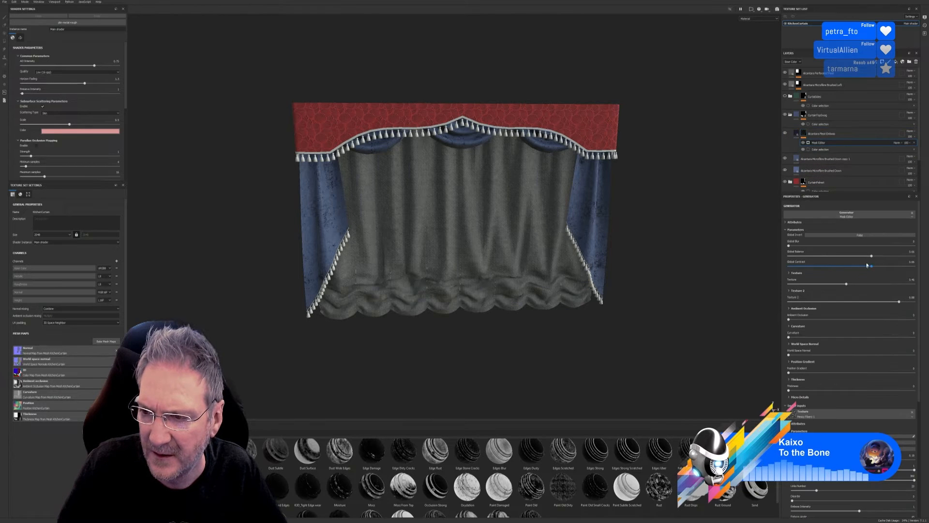
pyautogui.moveTo(886, 257)
pyautogui.mouseDown()
pyautogui.moveTo(904, 257)
pyautogui.moveTo(869, 256)
pyautogui.mouseUp()
pyautogui.click(914, 143)
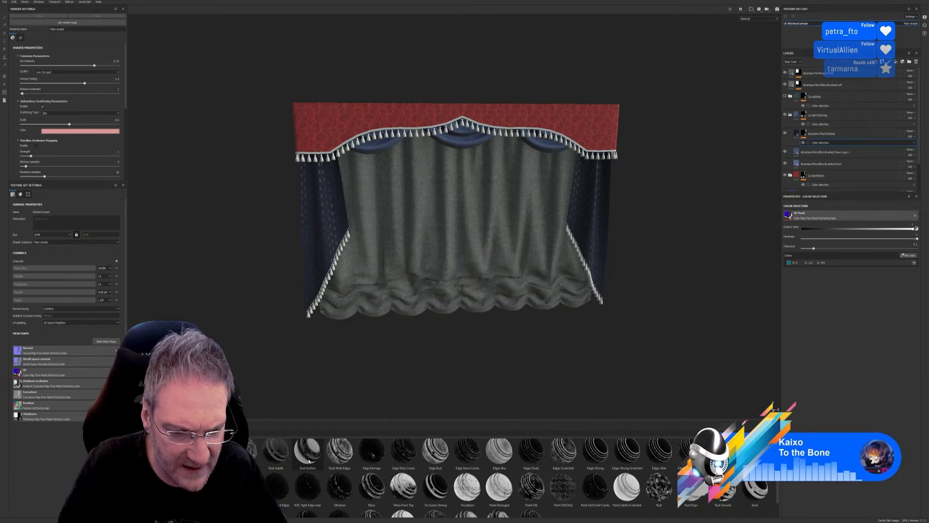
# Step: Apply the Dust Surface smart mask to the dark blue patterned layer and set its level to 0.4 and contrast to 0.14
pyautogui.moveTo(309, 460)
pyautogui.mouseDown()
pyautogui.moveTo(829, 244)
pyautogui.moveTo(831, 136)
pyautogui.mouseUp()
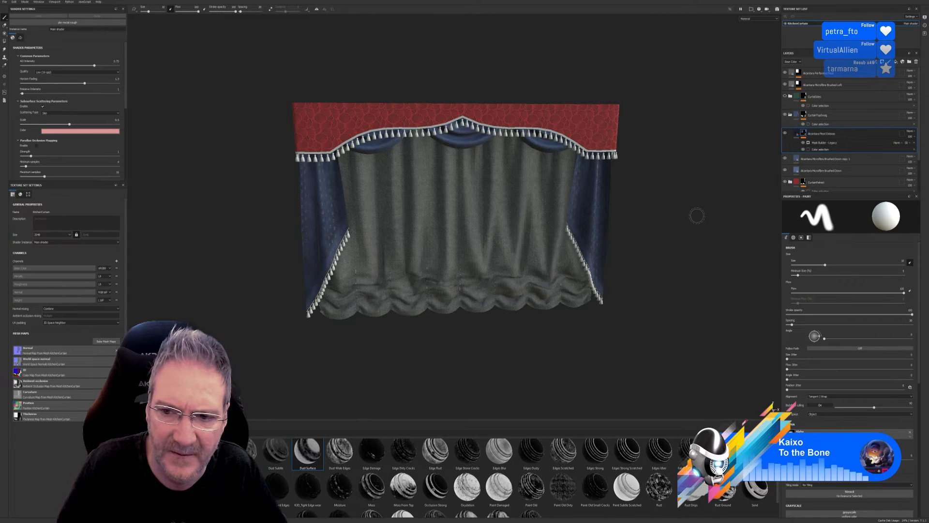
pyautogui.keyDown('alt'); pyautogui.moveTo(351, 284); pyautogui.dragTo(375, 271); pyautogui.keyUp('alt')
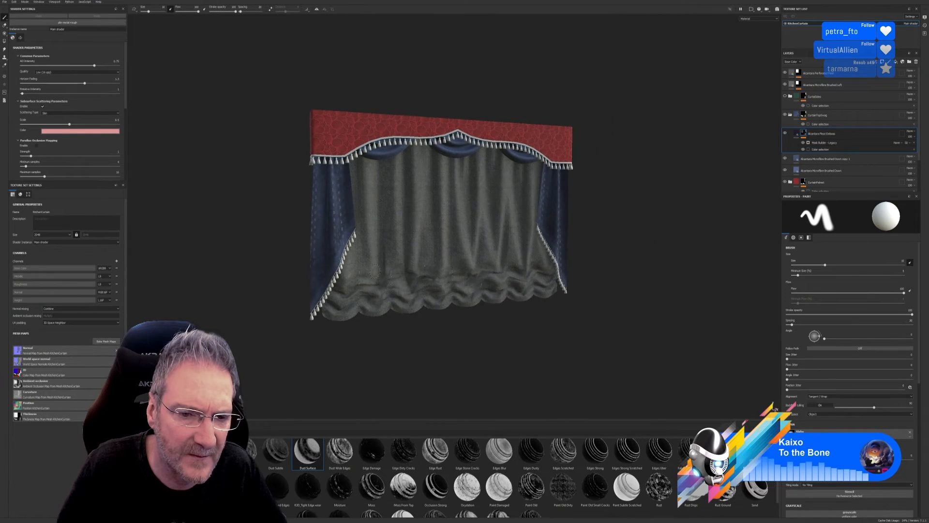
pyautogui.scroll(5, 375, 271)
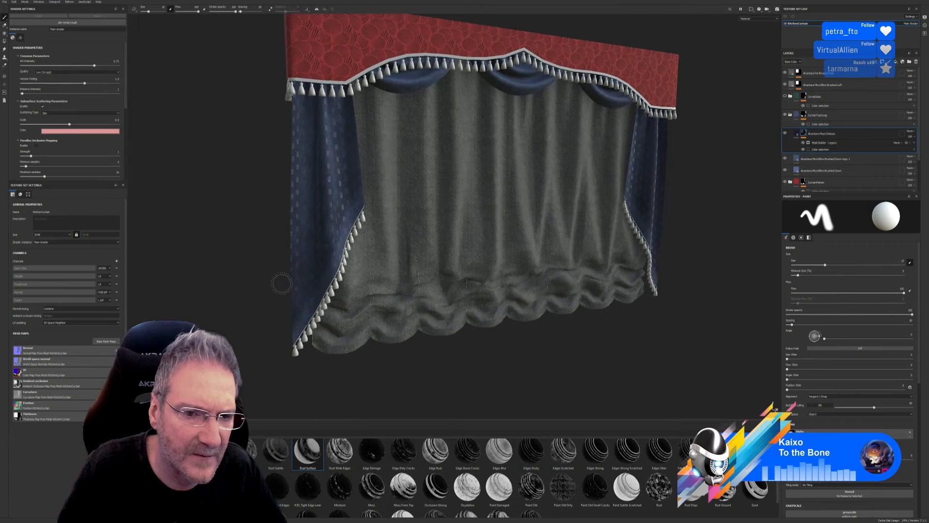
pyautogui.click(846, 143)
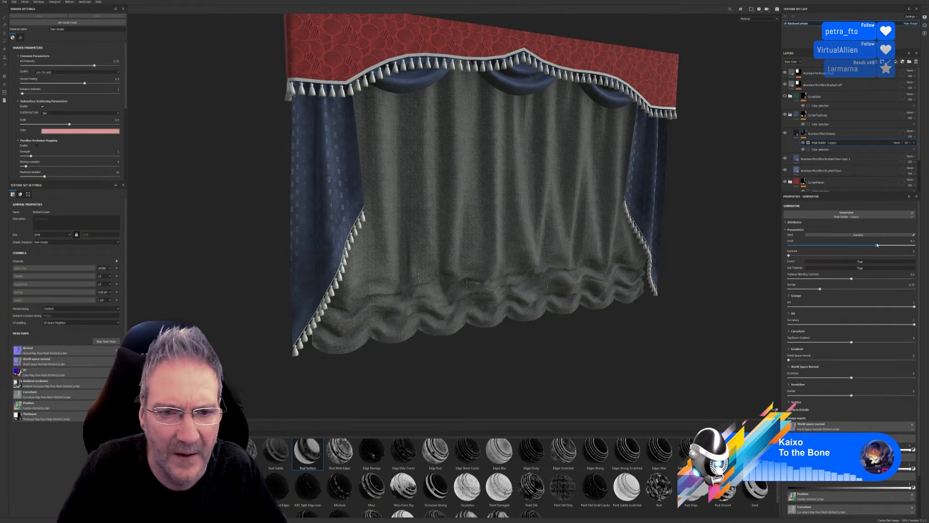
pyautogui.moveTo(877, 245); pyautogui.dragTo(893, 244)
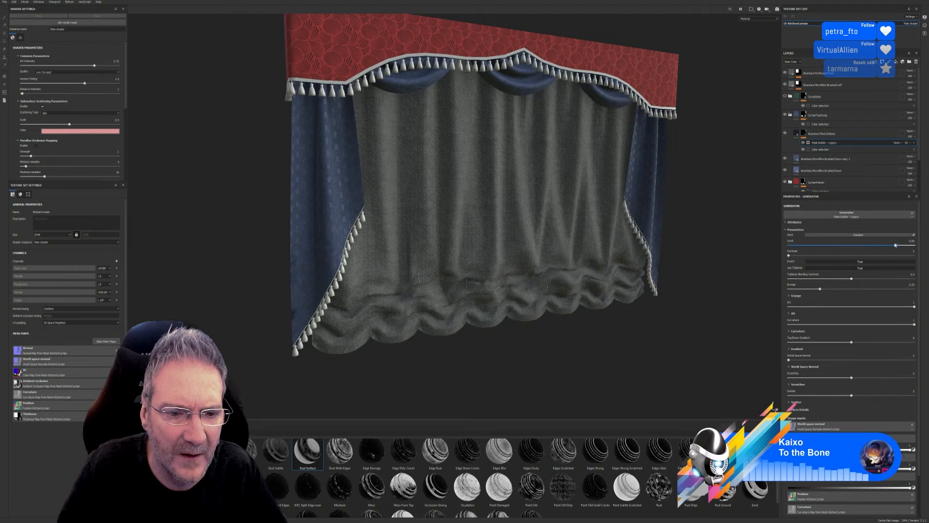
pyautogui.moveTo(871, 247)
pyautogui.mouseDown()
pyautogui.moveTo(771, 256)
pyautogui.moveTo(889, 258)
pyautogui.moveTo(788, 260)
pyautogui.moveTo(805, 261)
pyautogui.mouseUp()
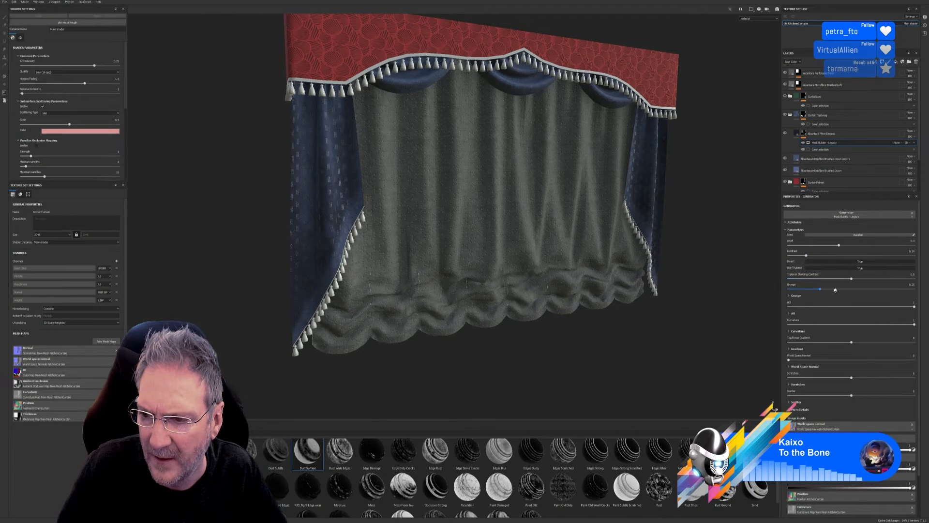
# Step: Raise the grunge amount in the layer's Mask Builder generator and reduce its AO and curvature amounts
pyautogui.moveTo(821, 289)
pyautogui.mouseDown()
pyautogui.moveTo(892, 289)
pyautogui.moveTo(806, 290)
pyautogui.moveTo(842, 291)
pyautogui.mouseUp()
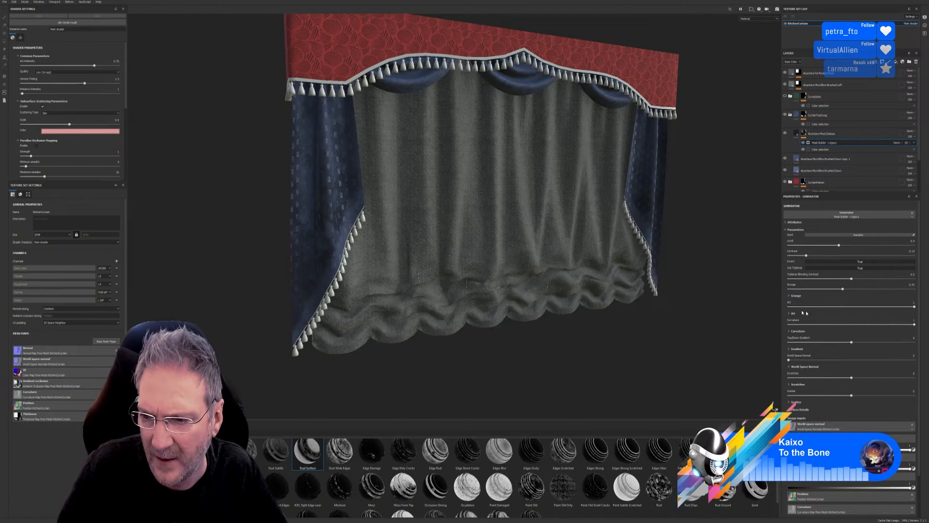
pyautogui.moveTo(912, 306)
pyautogui.mouseDown()
pyautogui.moveTo(809, 307)
pyautogui.moveTo(881, 312)
pyautogui.moveTo(806, 316)
pyautogui.mouseUp()
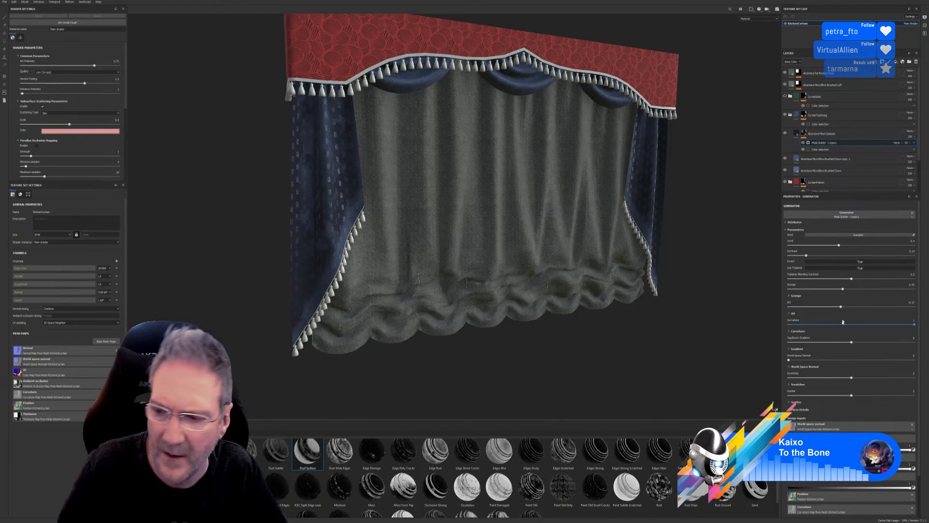
pyautogui.moveTo(899, 326); pyautogui.dragTo(906, 328)
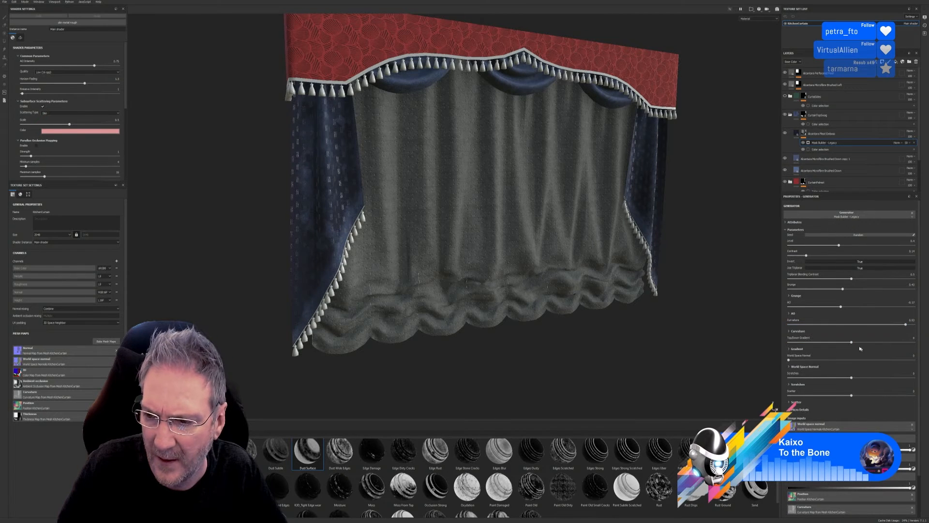
# Step: Raise the Mask Builder's top/down gradient, world space normal and scatter amounts, and inspect the side curtains from the front
pyautogui.moveTo(852, 342)
pyautogui.mouseDown()
pyautogui.moveTo(905, 342)
pyautogui.moveTo(799, 342)
pyautogui.moveTo(861, 342)
pyautogui.mouseUp()
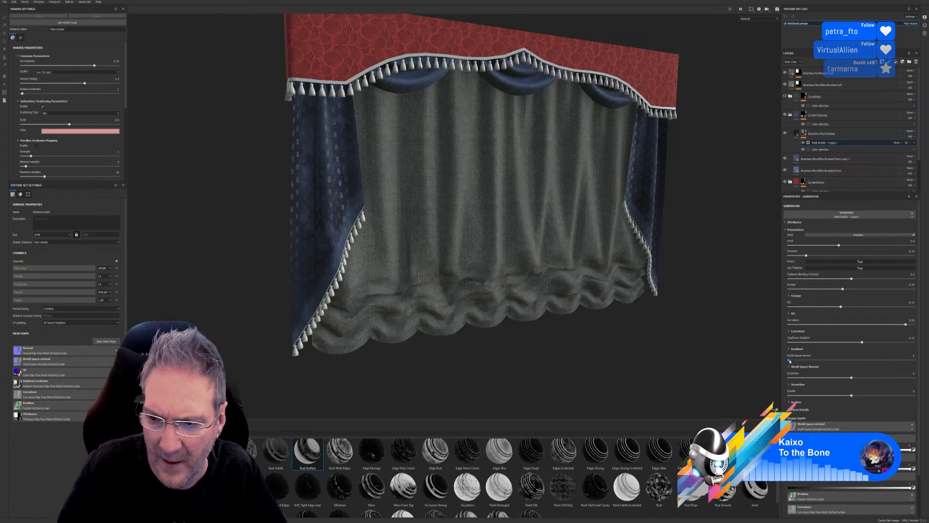
pyautogui.moveTo(789, 360); pyautogui.dragTo(804, 378)
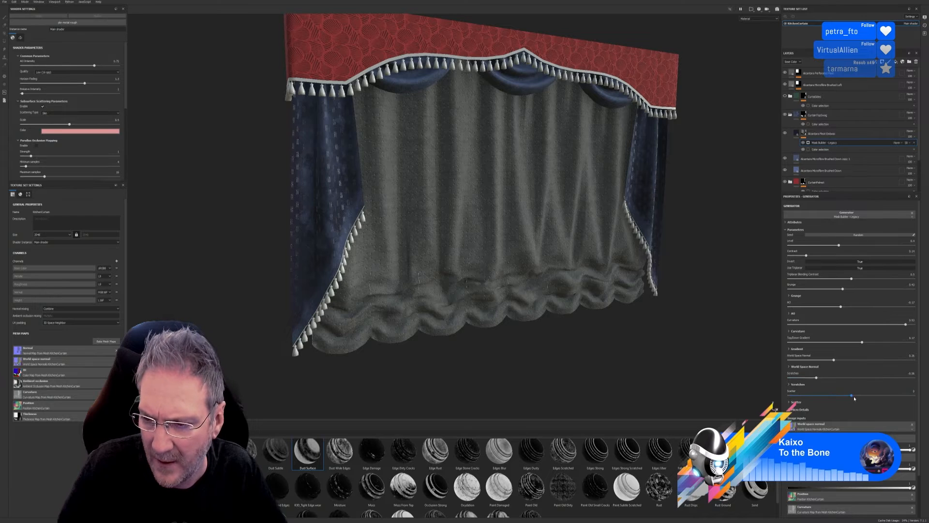
pyautogui.moveTo(851, 396)
pyautogui.mouseDown()
pyautogui.moveTo(911, 395)
pyautogui.moveTo(818, 395)
pyautogui.moveTo(860, 403)
pyautogui.mouseUp()
pyautogui.keyDown('alt'); pyautogui.moveTo(564, 332); pyautogui.dragTo(496, 306); pyautogui.keyUp('alt')
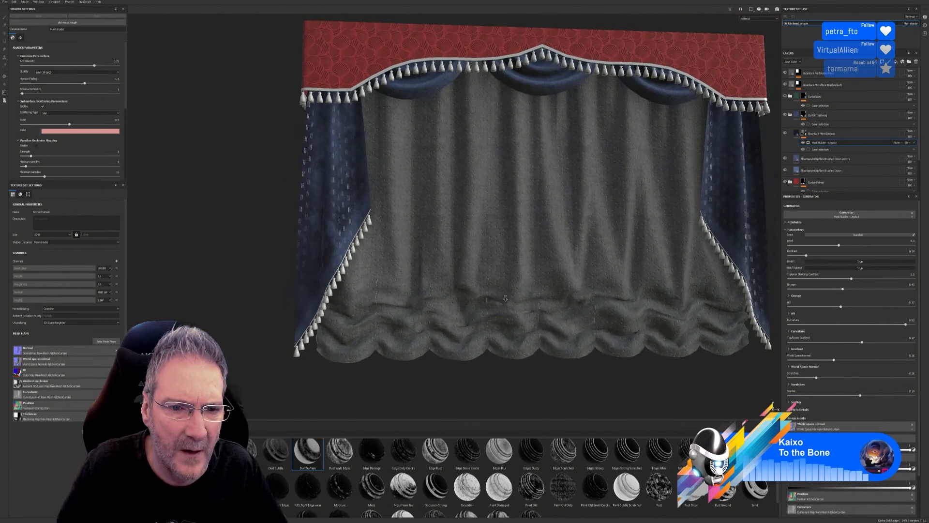
# Step: Lower the opacity of the Mask Builder generator on the dark blue patterned layer's mask
pyautogui.keyDown('alt'); pyautogui.moveTo(506, 298); pyautogui.dragTo(614, 267, button='right'); pyautogui.keyUp('alt')
pyautogui.keyDown('alt'); pyautogui.moveTo(634, 265); pyautogui.dragTo(505, 260, button='middle'); pyautogui.keyUp('alt')
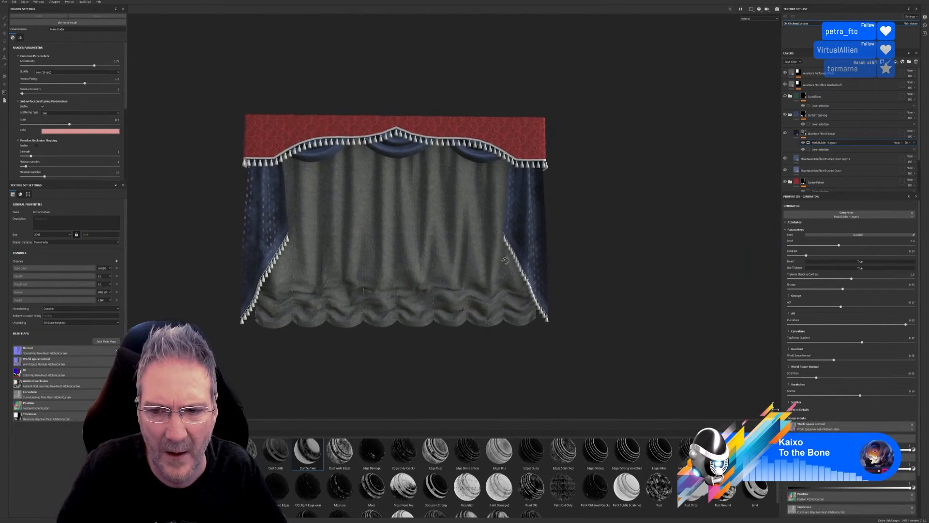
pyautogui.keyDown('alt'); pyautogui.moveTo(505, 261); pyautogui.dragTo(343, 231); pyautogui.keyUp('alt')
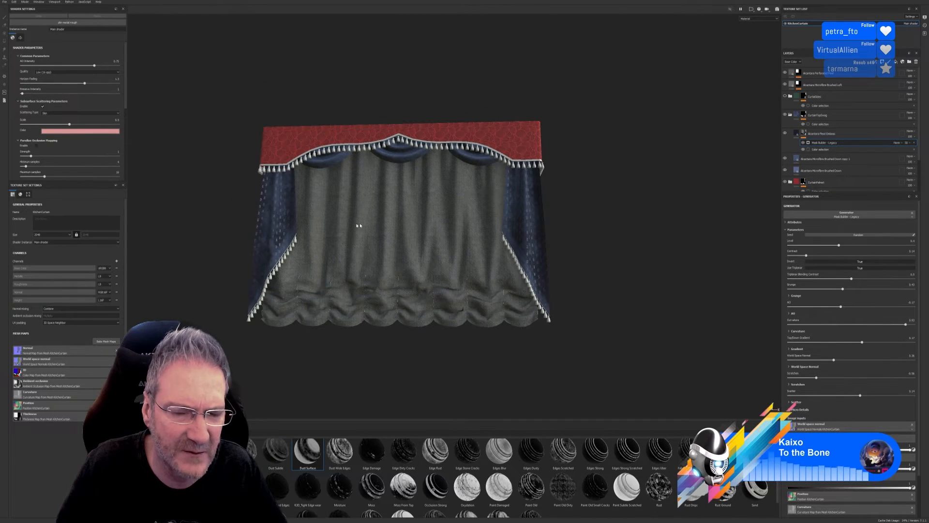
pyautogui.keyDown('alt'); pyautogui.moveTo(564, 237); pyautogui.dragTo(753, 163); pyautogui.keyUp('alt')
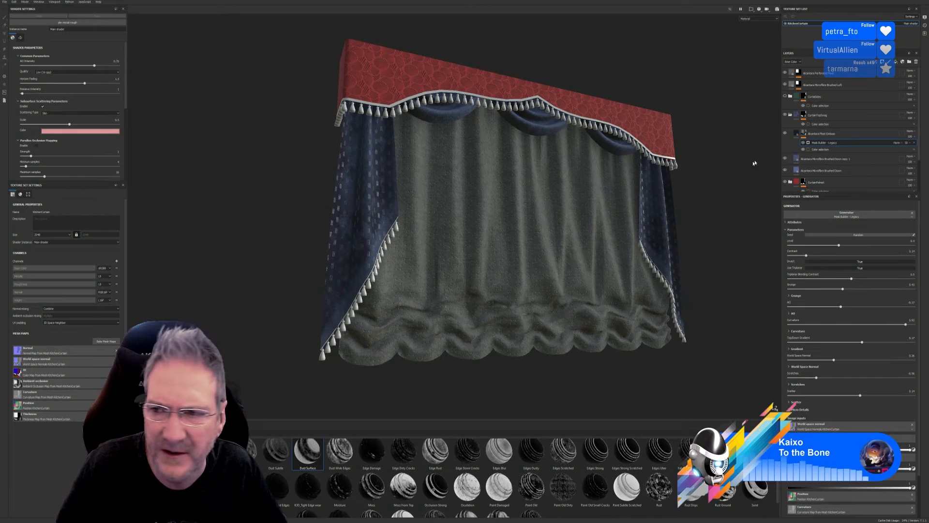
pyautogui.click(910, 144)
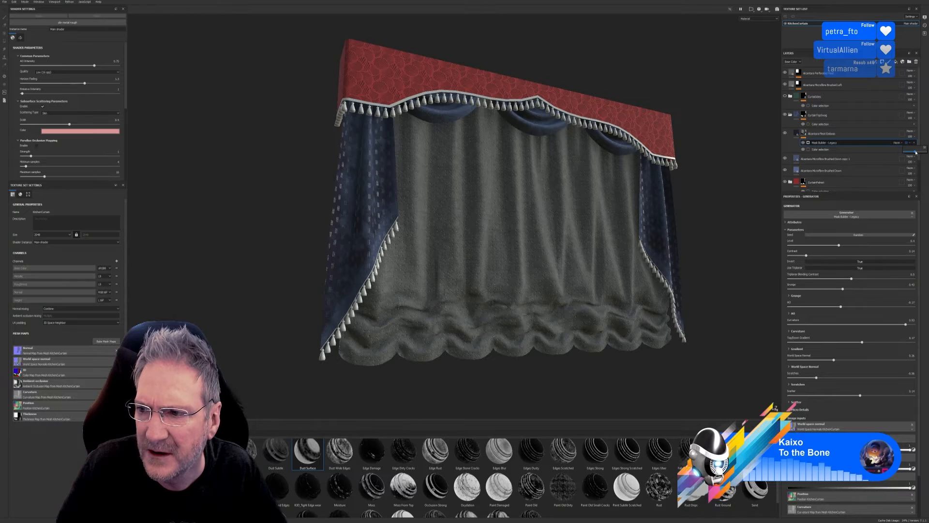
pyautogui.moveTo(923, 152); pyautogui.dragTo(914, 153)
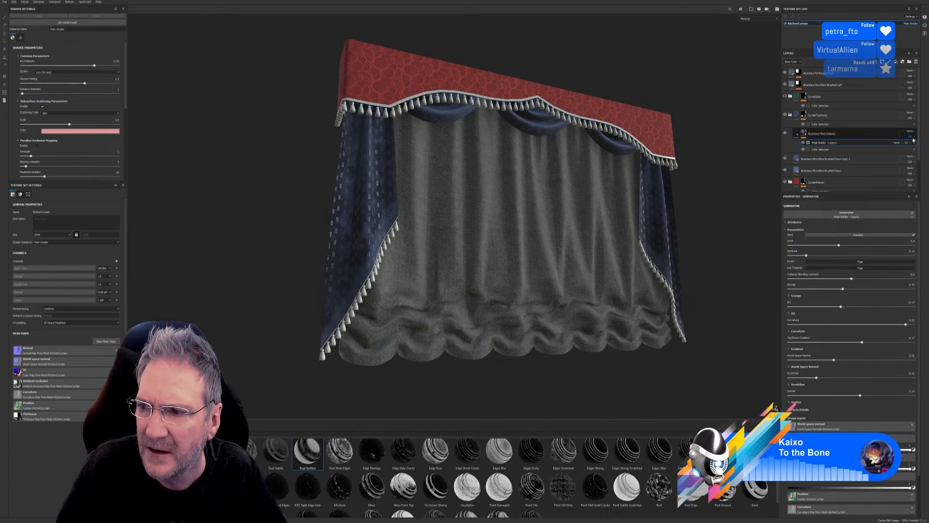
pyautogui.moveTo(921, 146)
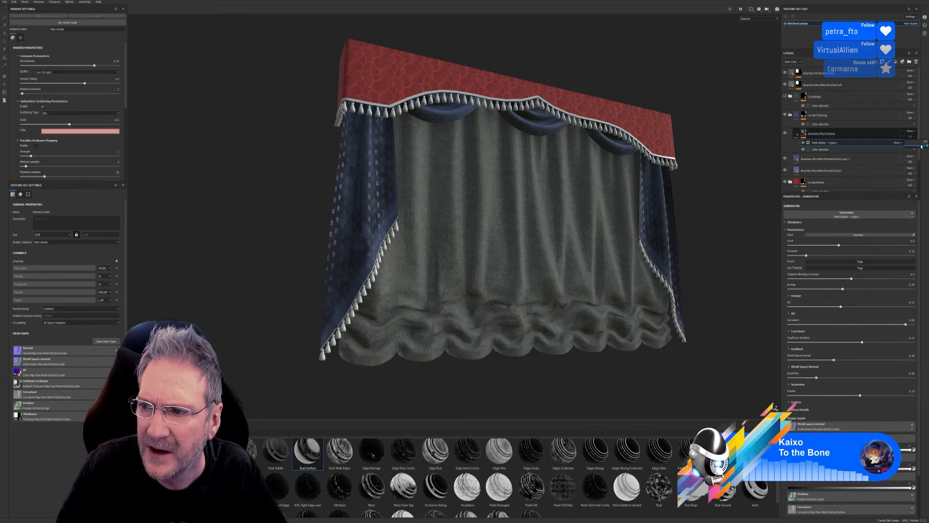
pyautogui.moveTo(926, 147); pyautogui.dragTo(921, 147)
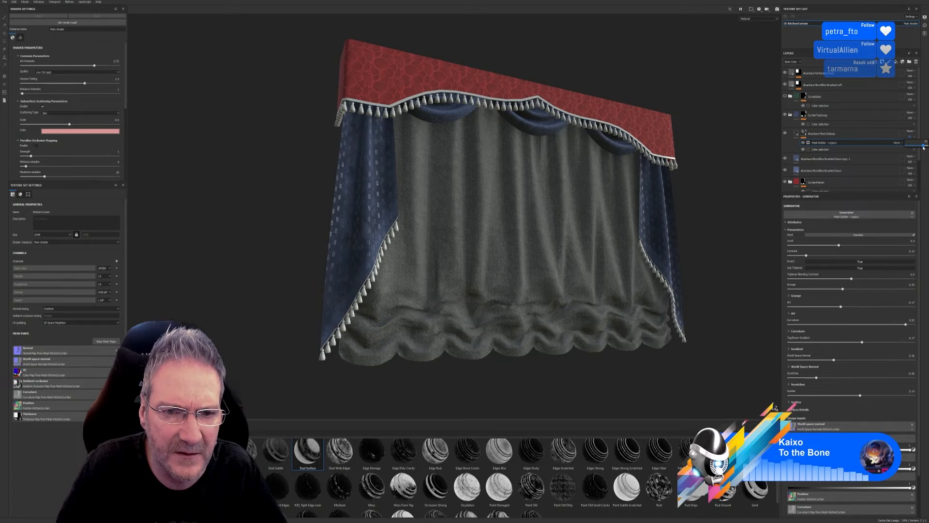
pyautogui.keyDown('alt'); pyautogui.moveTo(588, 242); pyautogui.dragTo(545, 234); pyautogui.keyUp('alt')
pyautogui.keyDown('alt'); pyautogui.moveTo(545, 234); pyautogui.dragTo(690, 218, button='right'); pyautogui.keyUp('alt')
pyautogui.keyDown('alt'); pyautogui.moveTo(690, 218); pyautogui.dragTo(534, 221); pyautogui.keyUp('alt')
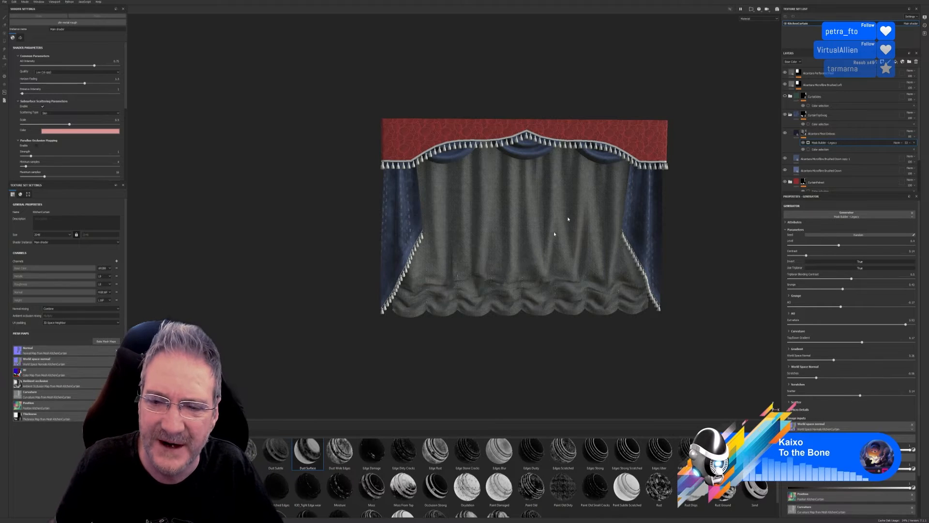
# Step: Collapse the blue curtain folder and delete the hidden folder holding the green side-curtain fabric
pyautogui.click(790, 115)
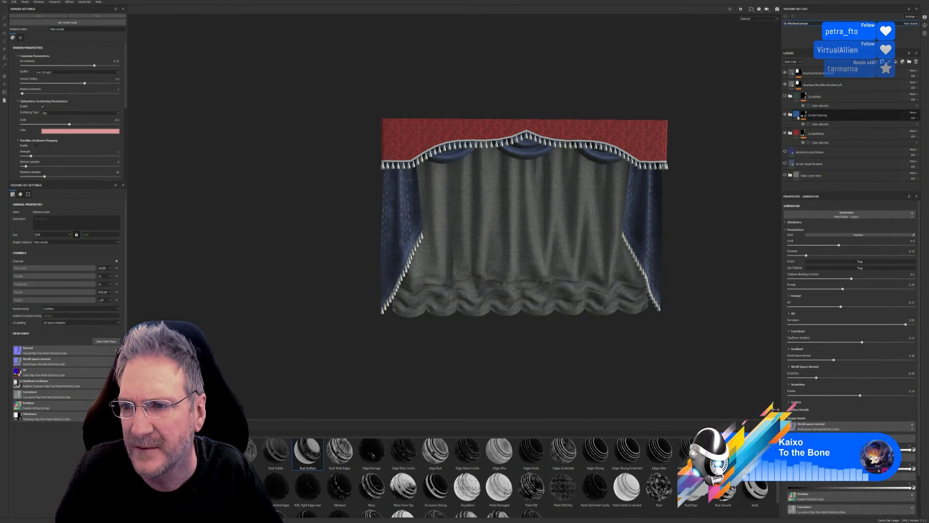
pyautogui.click(785, 97)
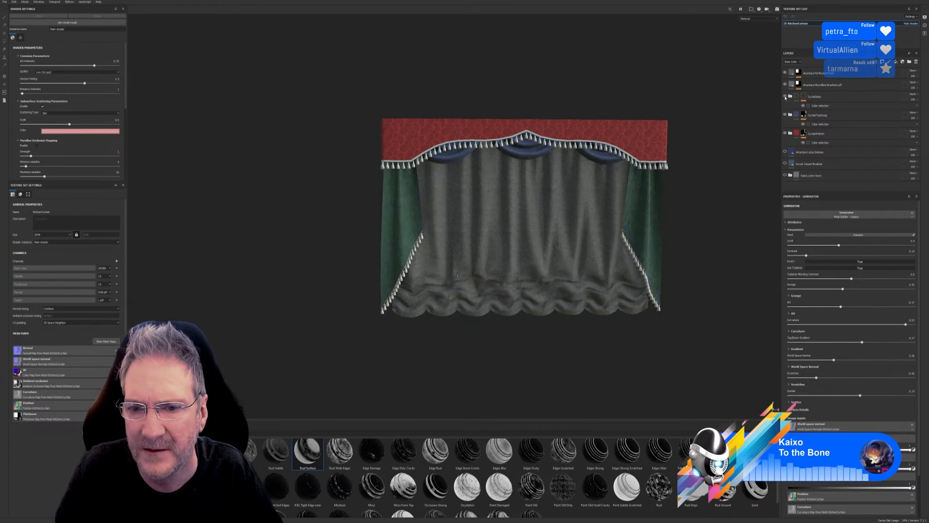
pyautogui.click(784, 97)
pyautogui.click(804, 96)
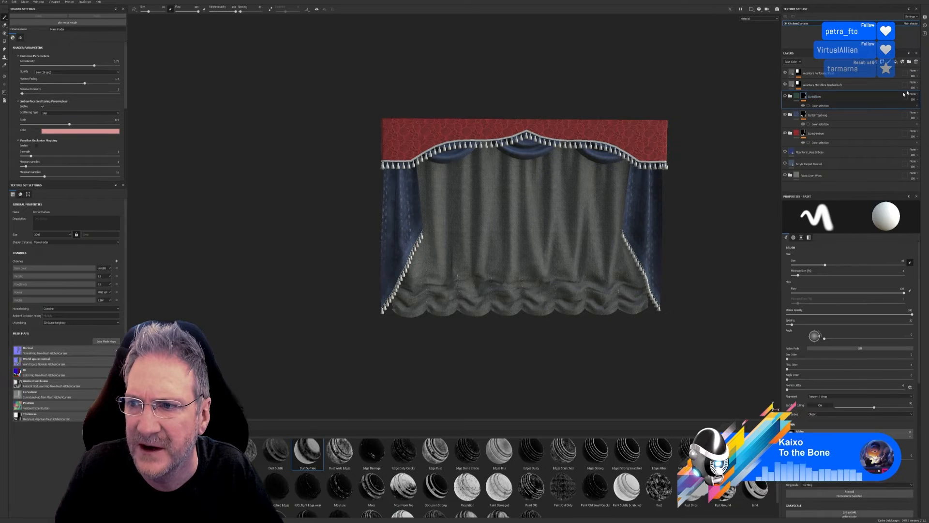
pyautogui.click(915, 63)
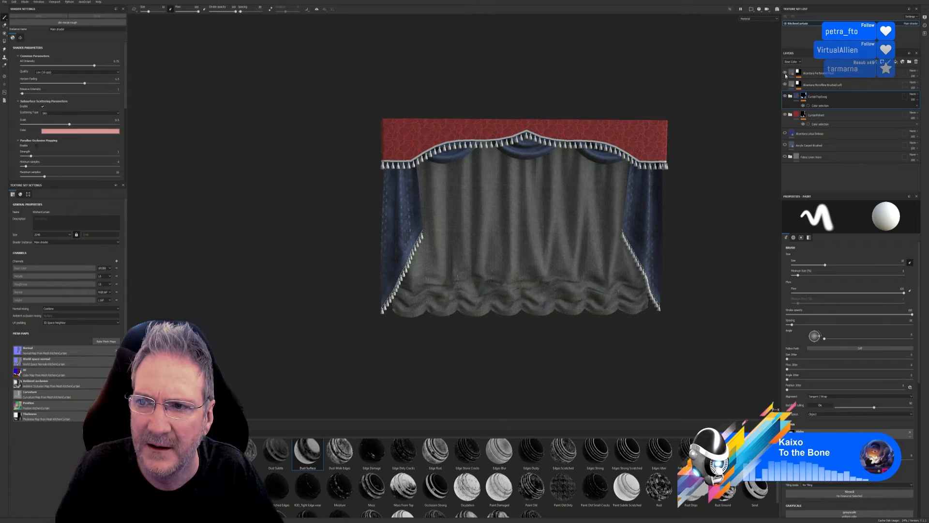
# Step: Compare the grey main curtain with and without the topmost Alcantara perforated layer
pyautogui.click(785, 72)
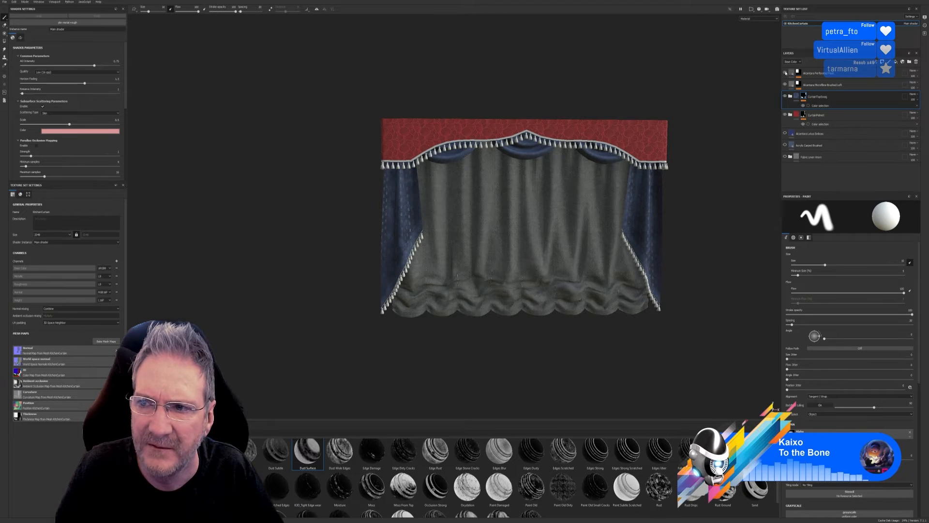
pyautogui.click(785, 73)
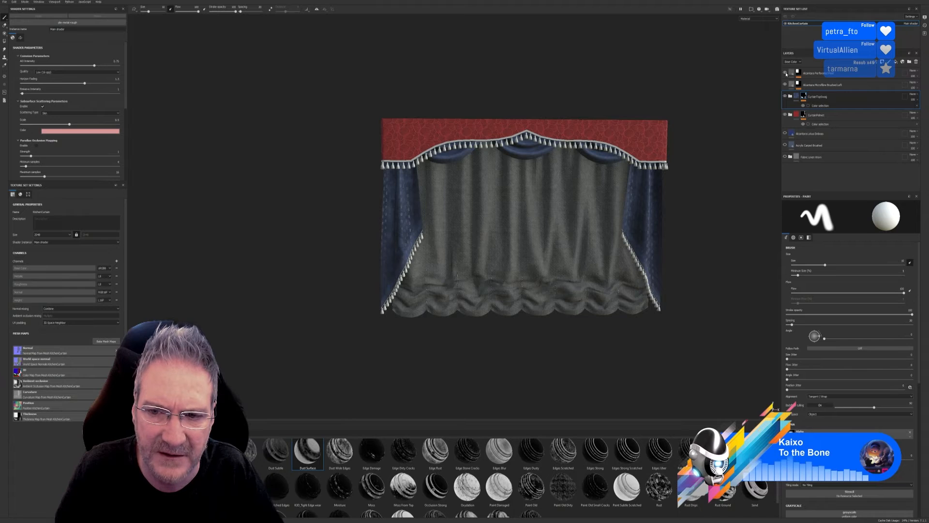
pyautogui.click(785, 73)
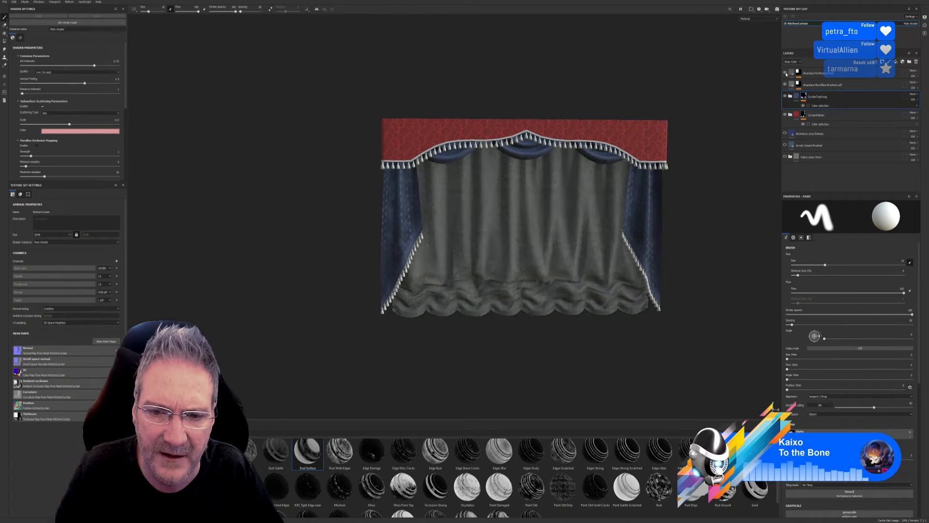
pyautogui.click(786, 73)
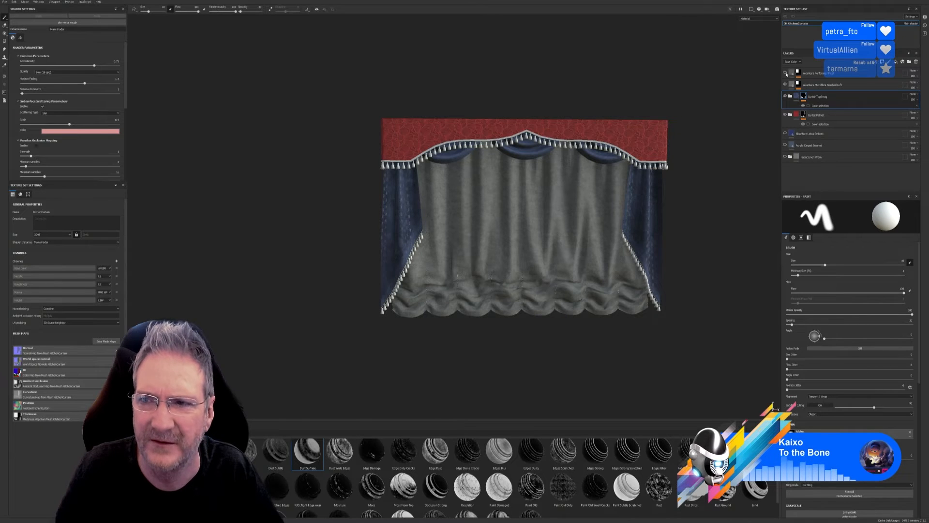
pyautogui.click(785, 73)
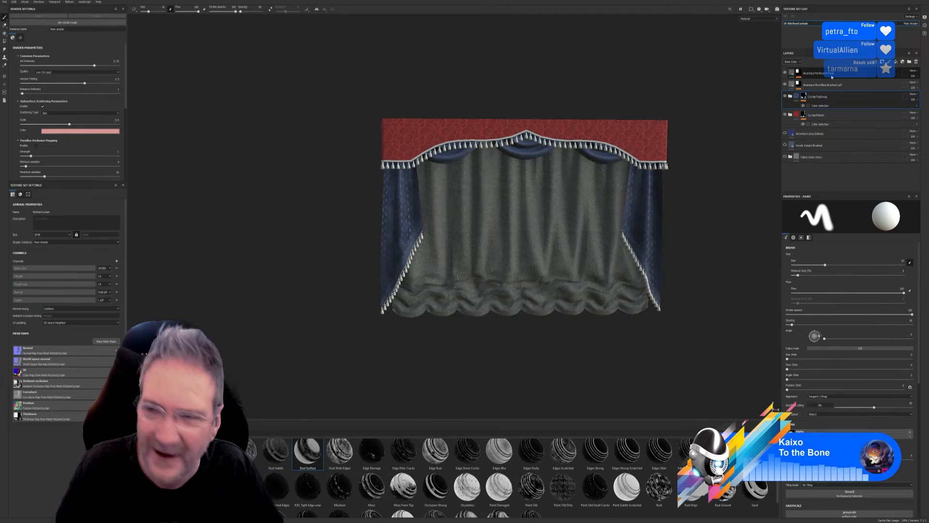
# Step: Group the two topmost Alcantara layers, perforated and brushed, into a new folder
pyautogui.keyDown('shift'); pyautogui.click(832, 78); pyautogui.keyUp('shift')
pyautogui.click(827, 85)
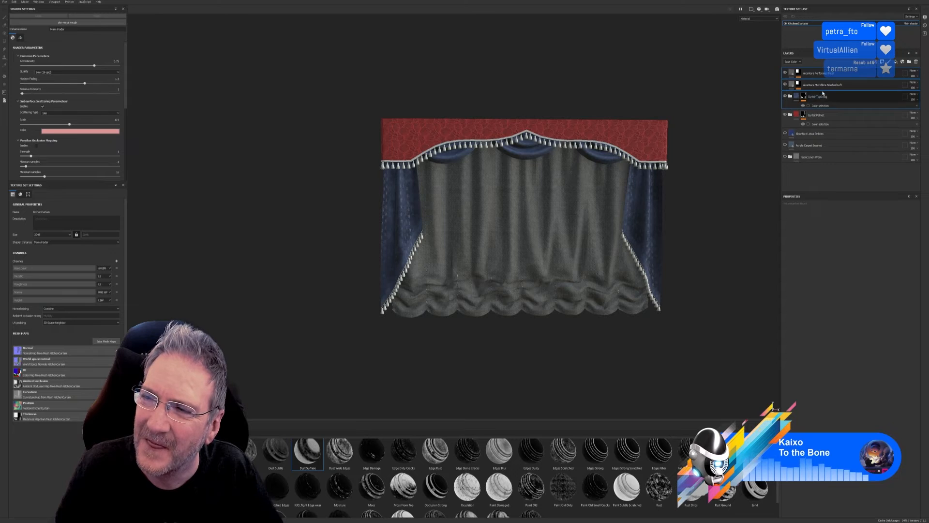
pyautogui.click(821, 159)
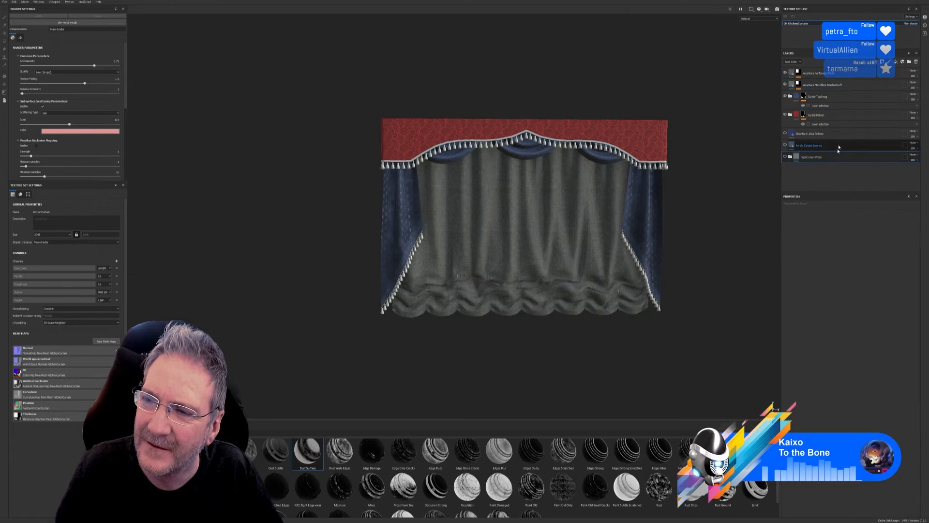
pyautogui.click(822, 85)
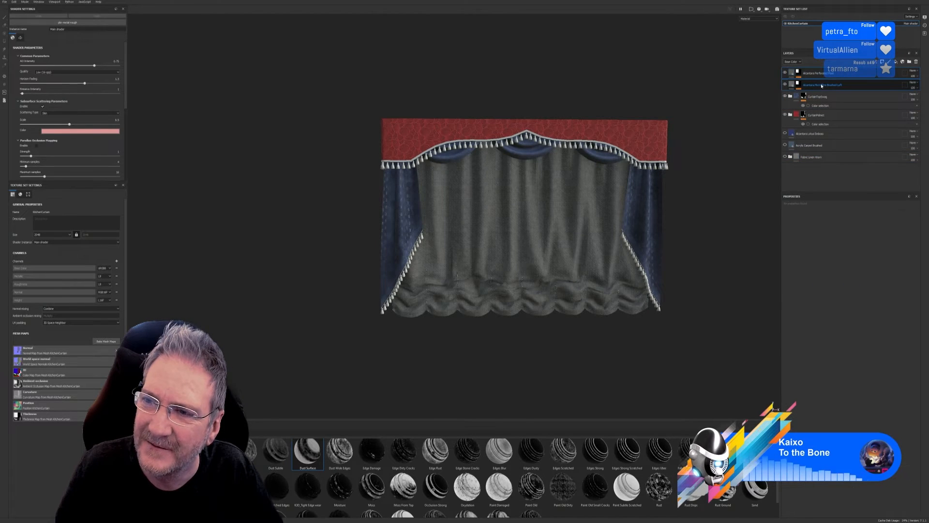
pyautogui.rightClick(828, 85)
pyautogui.click(841, 129)
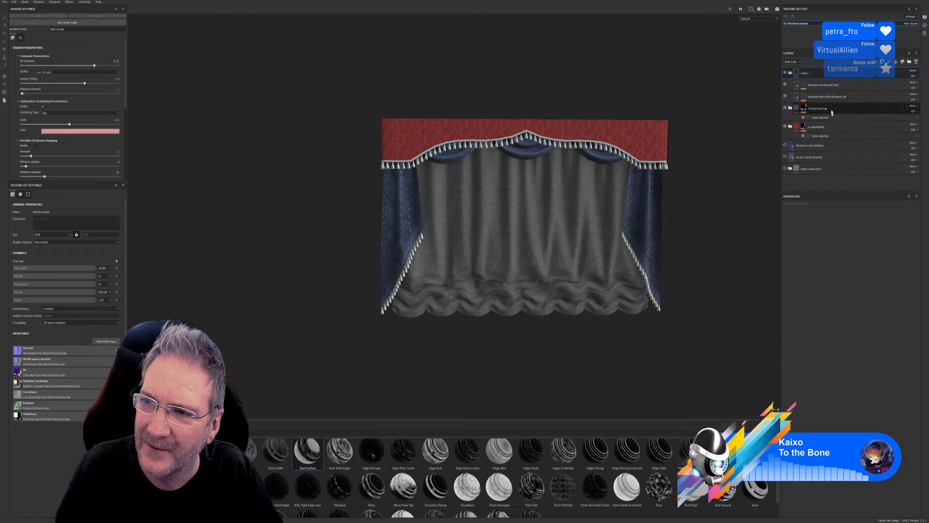
# Step: Rename the new folder as CurtainMain
pyautogui.doubleClick(805, 73)
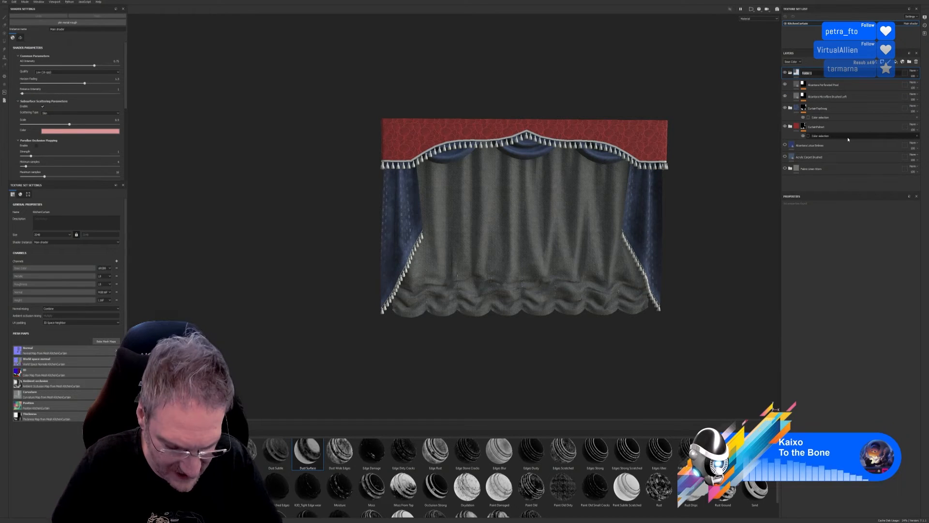
pyautogui.write('Curt')
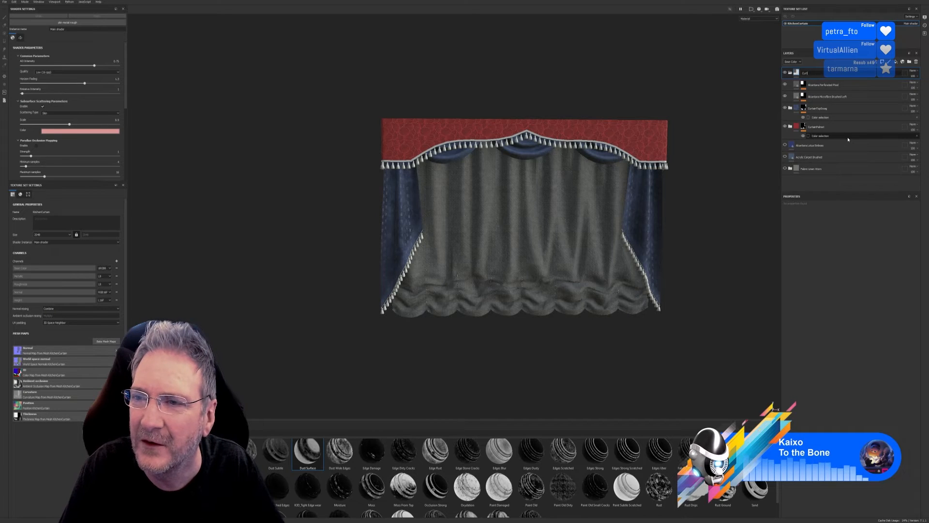
pyautogui.write('ai')
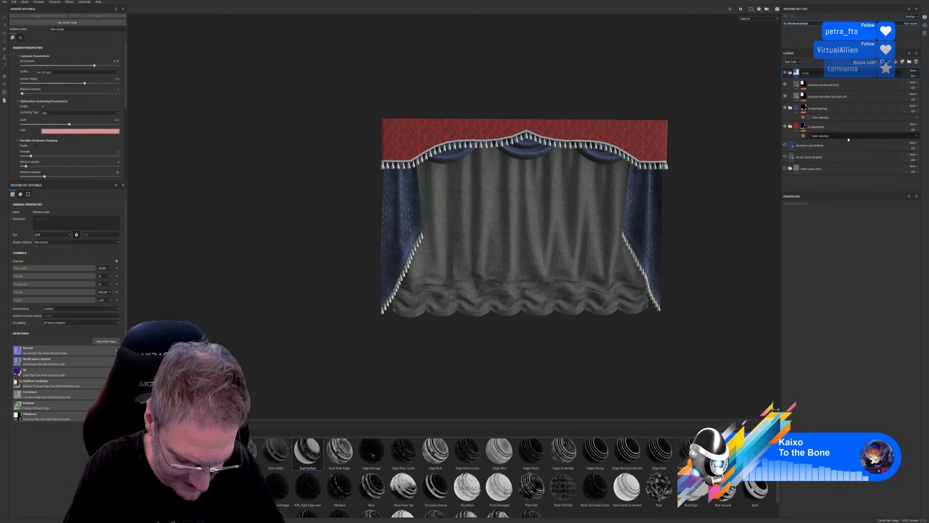
pyautogui.write('nMain')
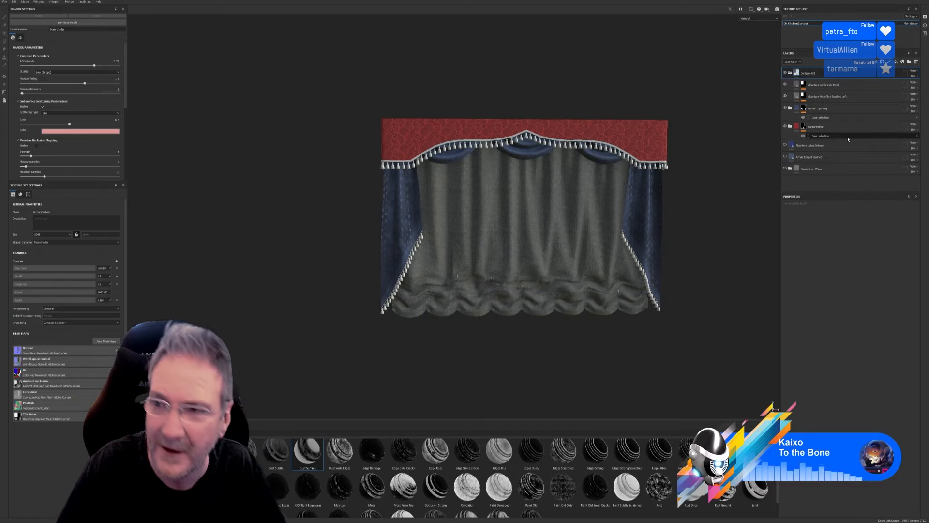
pyautogui.doubleClick(810, 74)
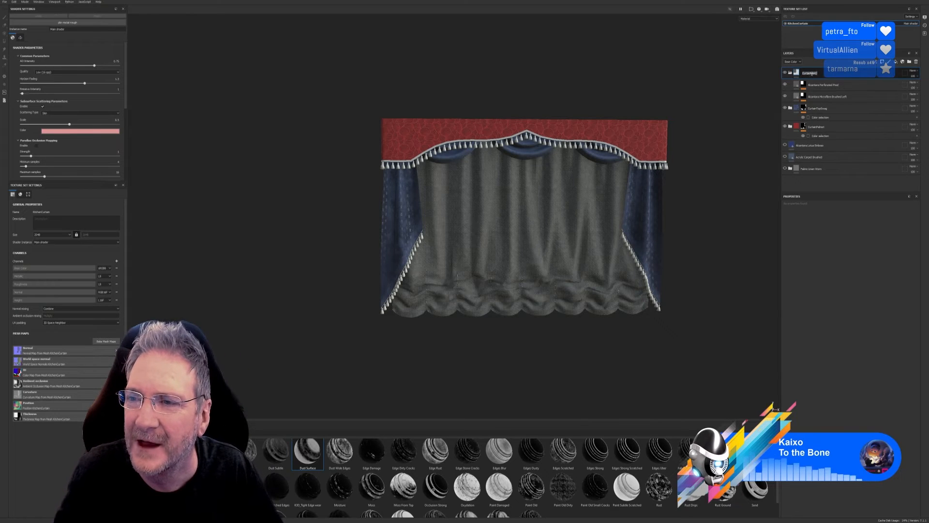
pyautogui.write('du')
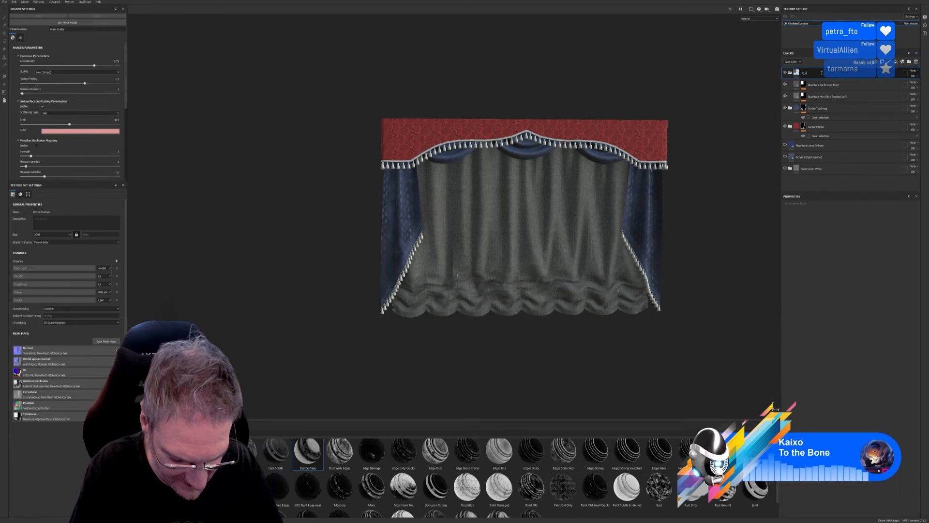
pyautogui.write('rtainMain')
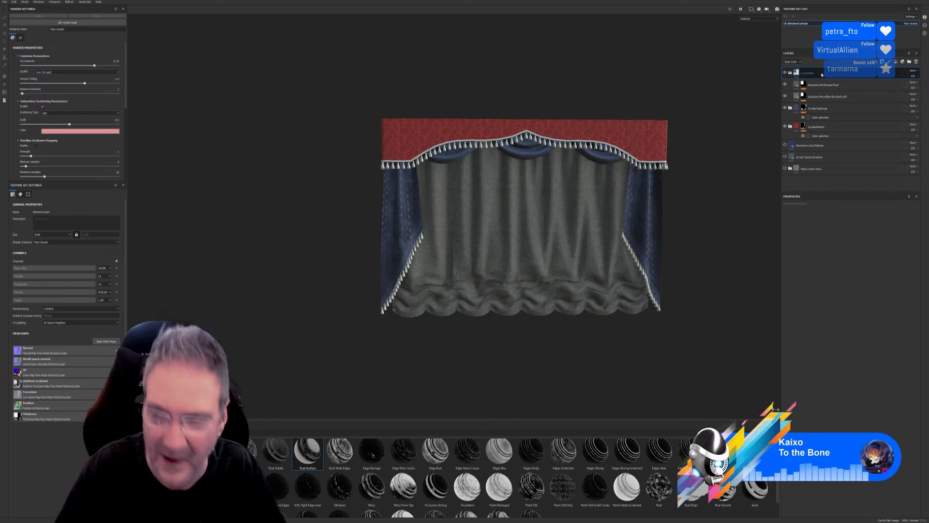
pyautogui.press('Return')
# Step: Add a colour selection mask to the CurtainMain folder and pick the main curtain's blue-violet ID colour
pyautogui.rightClick(826, 78)
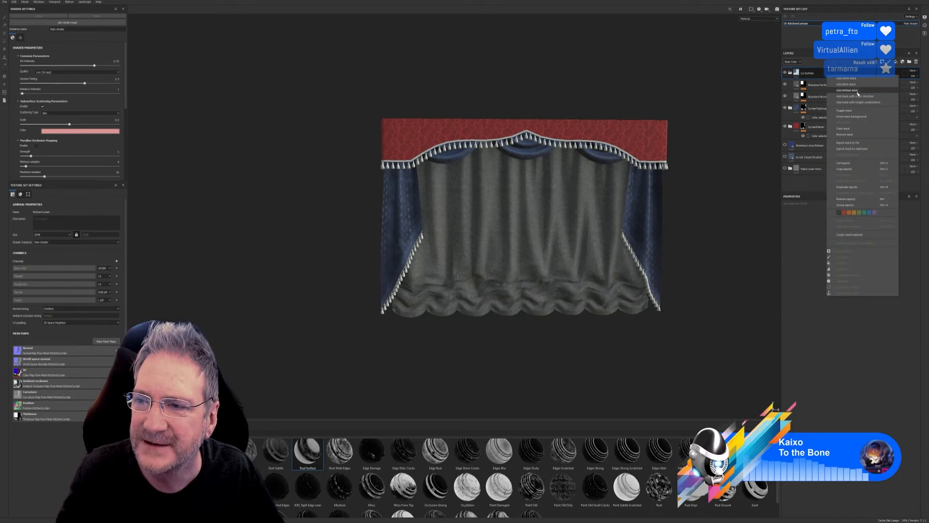
pyautogui.click(851, 94)
pyautogui.click(908, 254)
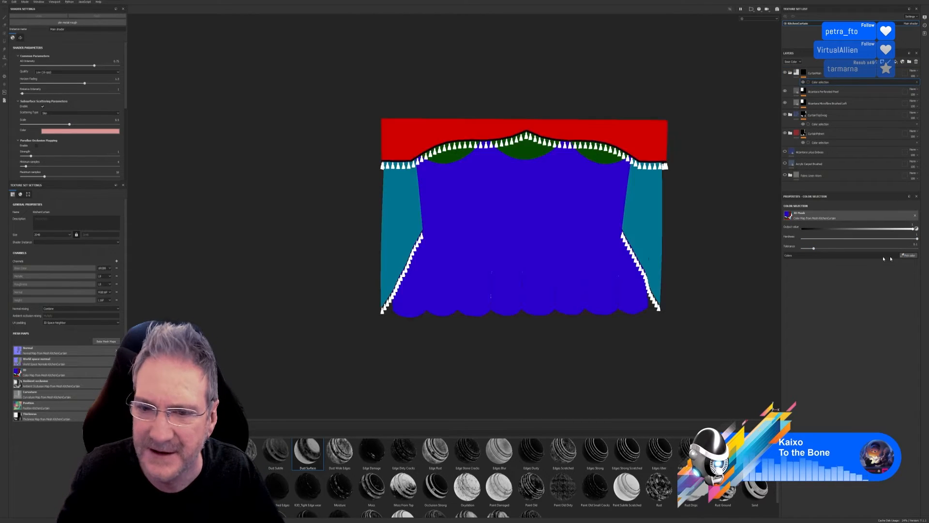
pyautogui.click(553, 240)
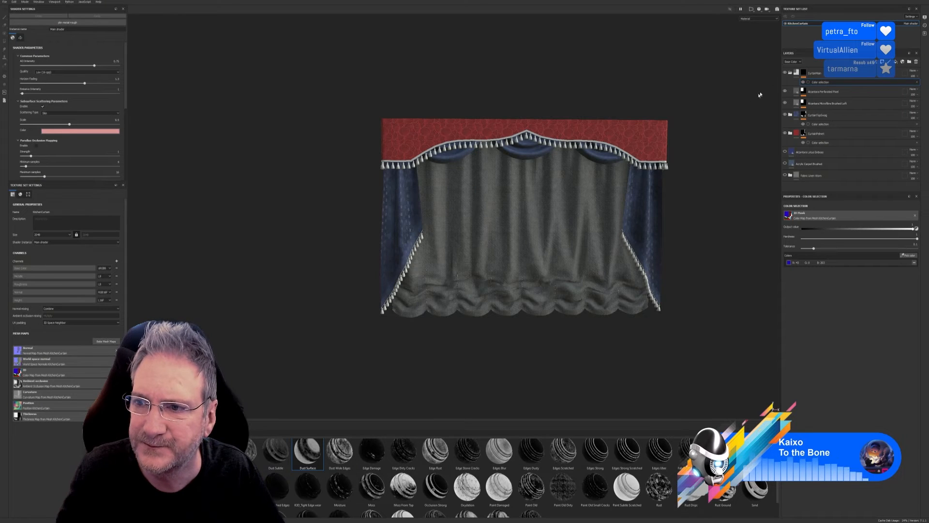
# Step: Toggle the perforated layer inside the CurtainMain folder to check its effect on the grey curtain
pyautogui.click(785, 92)
pyautogui.click(785, 92)
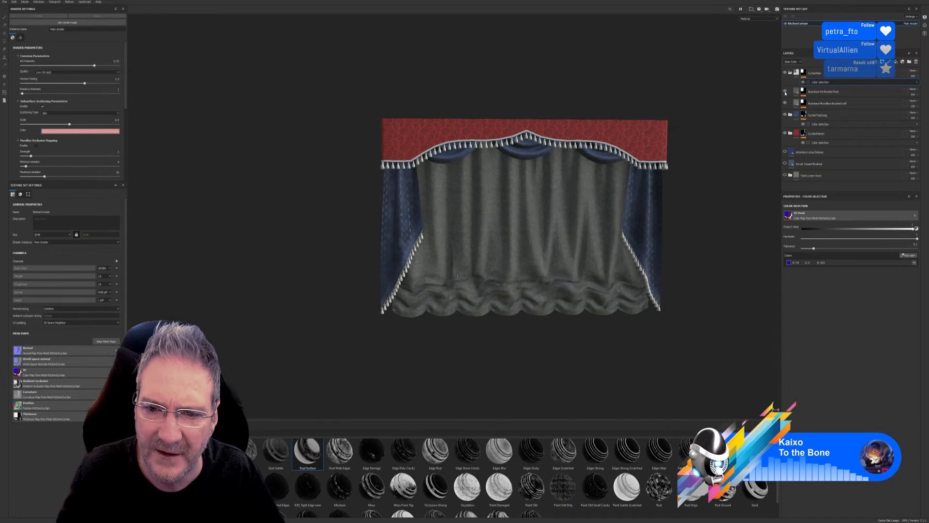
pyautogui.click(785, 92)
pyautogui.click(785, 91)
pyautogui.click(785, 91)
pyautogui.click(785, 91)
# Step: Apply the smart mask listed just before Soft Dirt to the perforated Alcantara layer in the CurtainMain folder
pyautogui.click(823, 92)
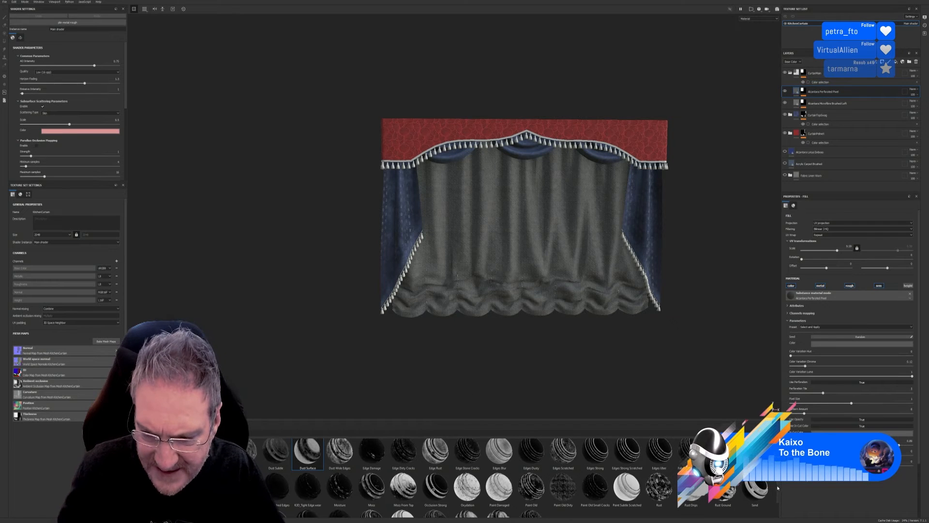
pyautogui.scroll(-1, 776, 494)
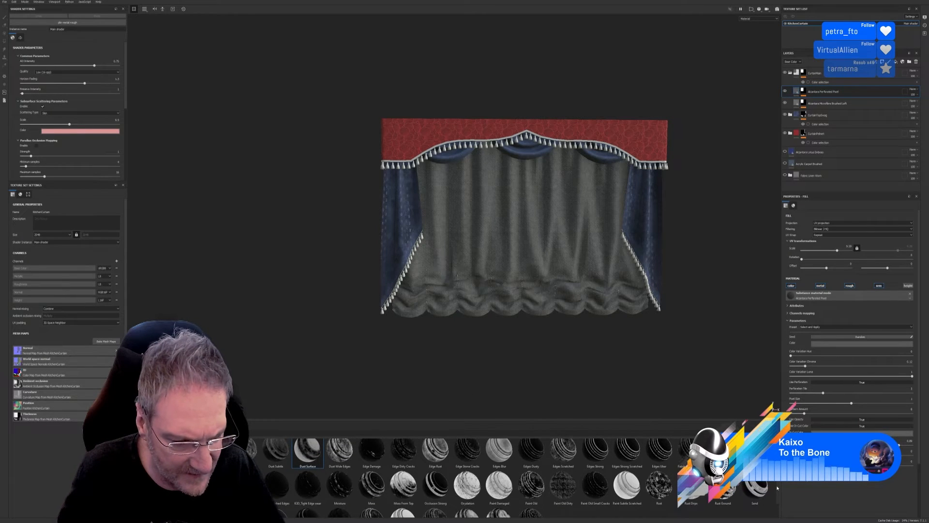
pyautogui.scroll(2, 777, 486)
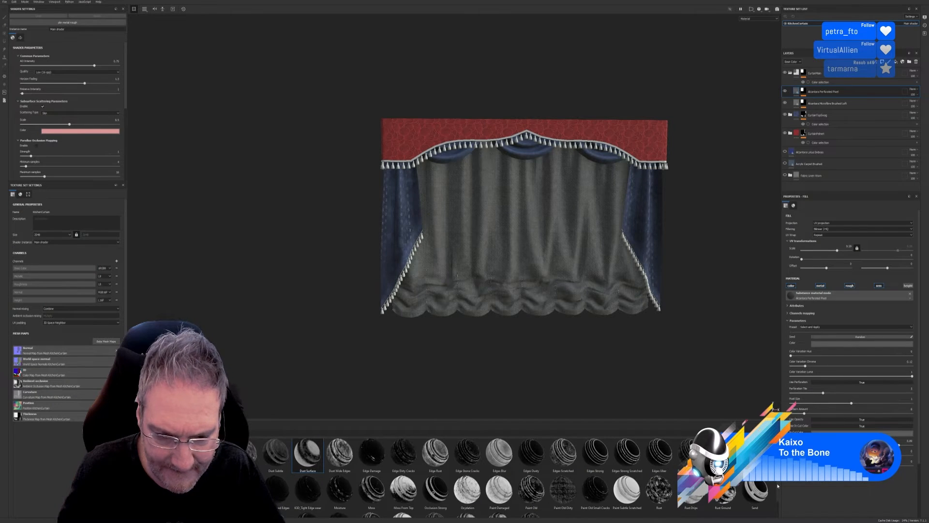
pyautogui.scroll(-2, 777, 484)
pyautogui.scroll(-2, 779, 488)
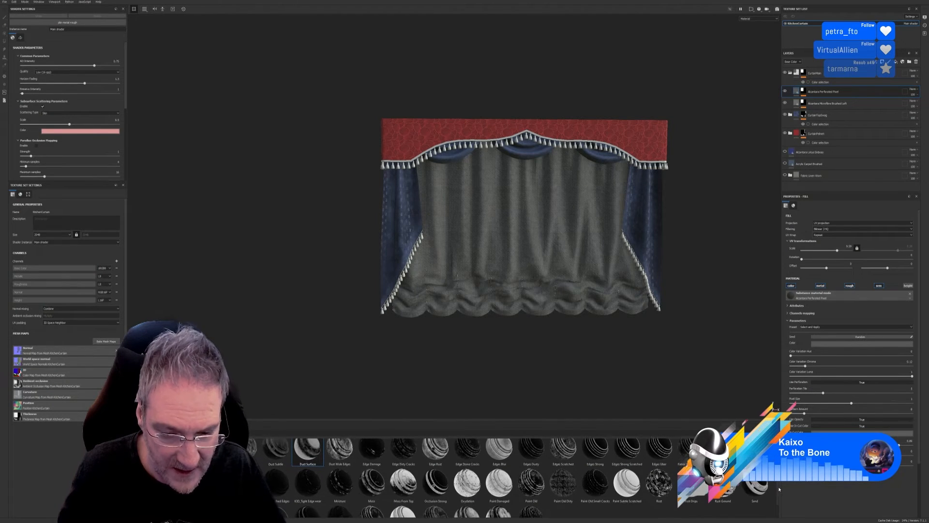
pyautogui.scroll(-4, 779, 493)
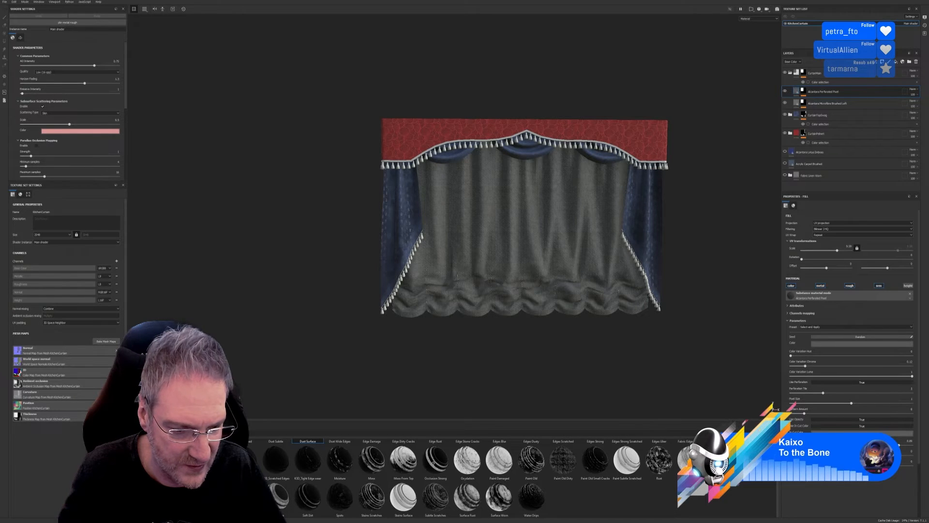
pyautogui.moveTo(279, 498)
pyautogui.mouseDown()
pyautogui.moveTo(338, 493)
pyautogui.moveTo(890, 118)
pyautogui.moveTo(850, 90)
pyautogui.mouseUp()
pyautogui.scroll(1, 595, 230)
pyautogui.scroll(1, 594, 230)
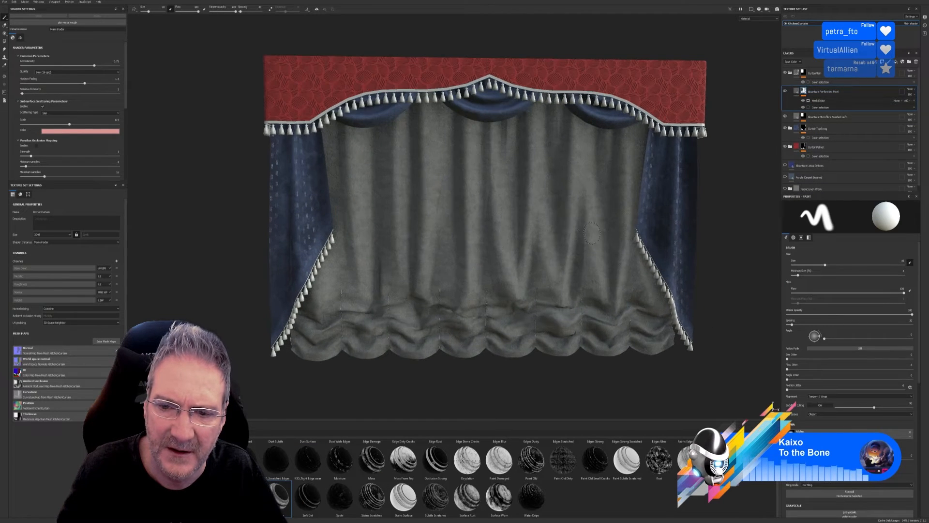
# Step: In the perforated layer's Mask Editor generator, set global balance to about 0.93 and global contrast to about 0.56
pyautogui.click(866, 101)
pyautogui.moveTo(870, 255)
pyautogui.mouseDown()
pyautogui.moveTo(915, 254)
pyautogui.moveTo(905, 256)
pyautogui.mouseUp()
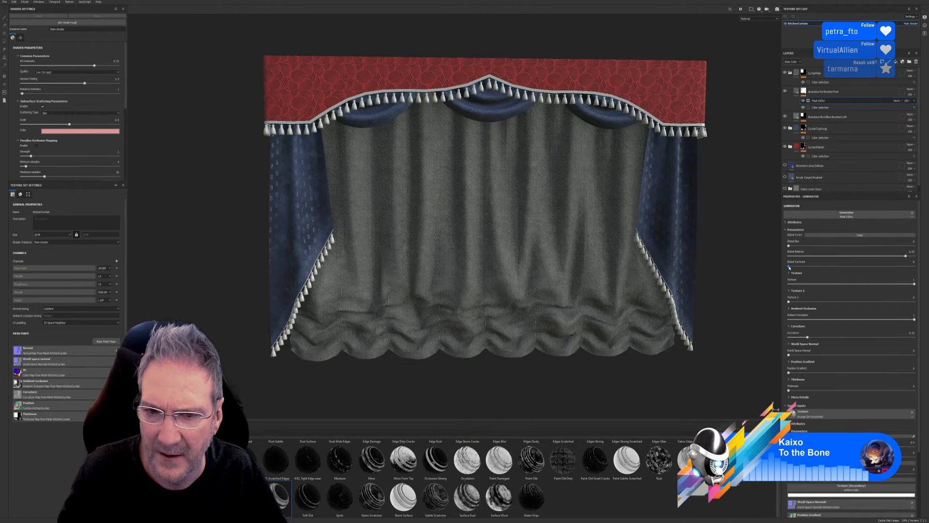
pyautogui.moveTo(788, 267); pyautogui.dragTo(827, 271)
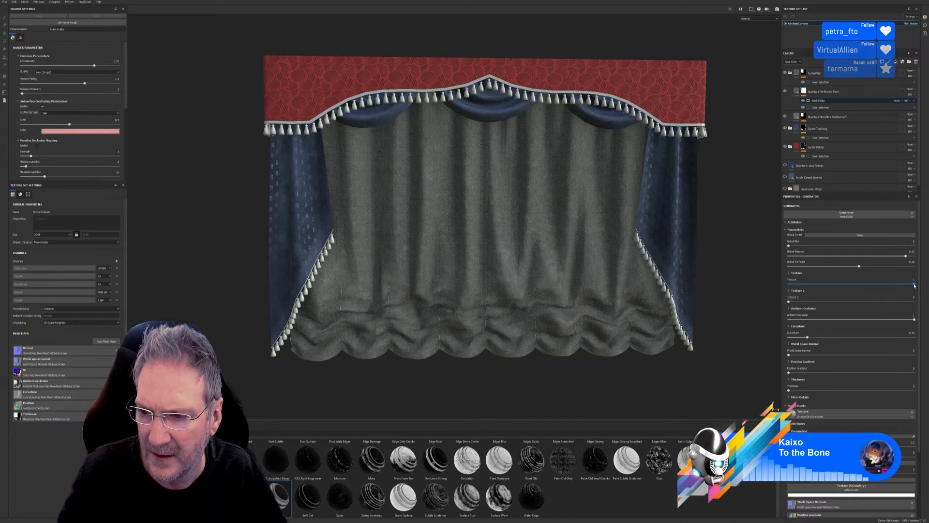
# Step: Set the mask generator's texture to about 0.97, texture 2 to about 0.45 and ambient occlusion to about 0.24
pyautogui.moveTo(914, 285)
pyautogui.mouseDown()
pyautogui.moveTo(813, 284)
pyautogui.moveTo(910, 293)
pyautogui.mouseUp()
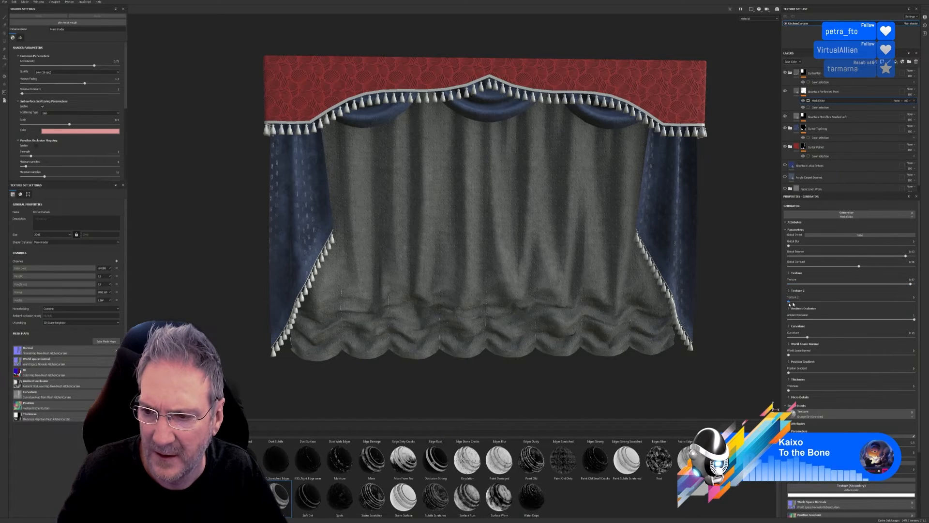
pyautogui.moveTo(789, 301); pyautogui.dragTo(845, 302)
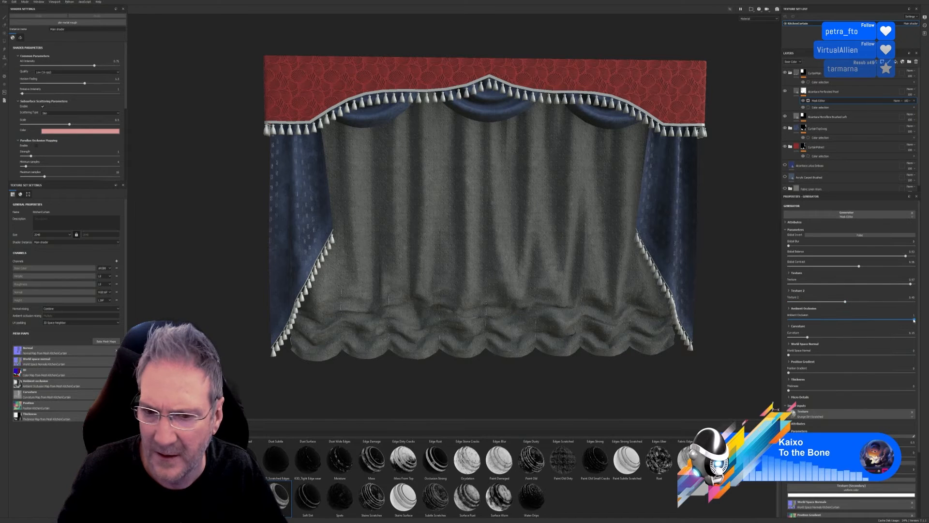
pyautogui.moveTo(914, 320); pyautogui.dragTo(800, 320)
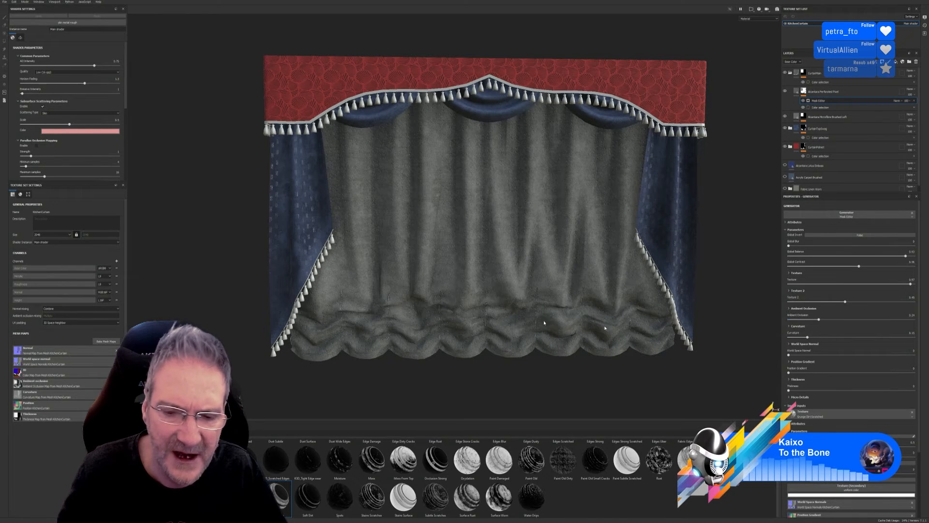
# Step: Inspect the grey curtain up close and raise the mask generator's ambient occlusion to about 0.32 and curvature to about 0.37
pyautogui.scroll(5, 324, 271)
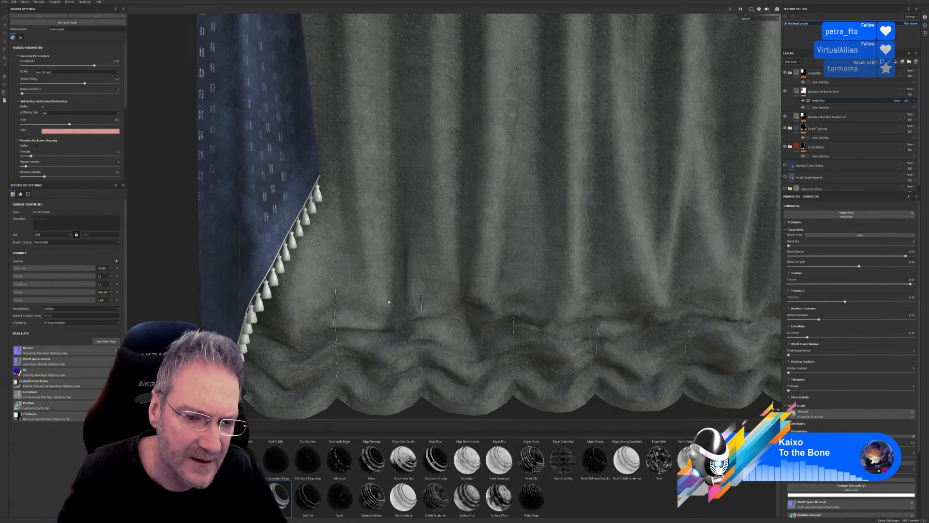
pyautogui.scroll(-5, 527, 337)
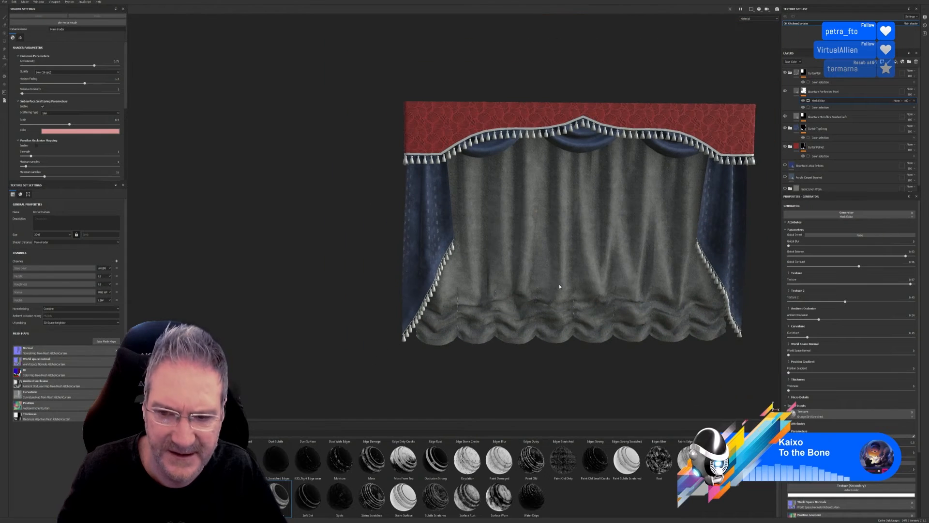
pyautogui.keyDown('alt'); pyautogui.moveTo(698, 345); pyautogui.dragTo(598, 334); pyautogui.keyUp('alt')
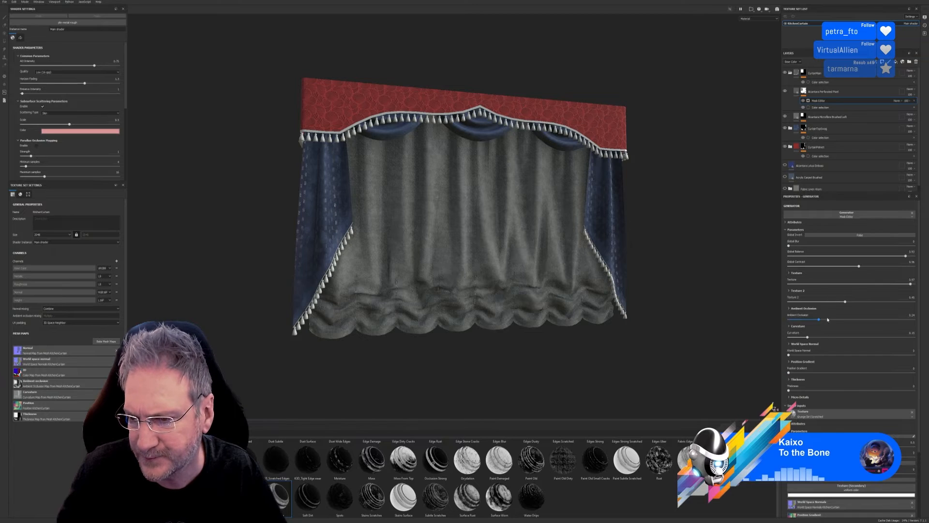
pyautogui.moveTo(819, 321)
pyautogui.mouseDown()
pyautogui.moveTo(837, 321)
pyautogui.moveTo(829, 338)
pyautogui.moveTo(837, 338)
pyautogui.moveTo(828, 338)
pyautogui.moveTo(841, 347)
pyautogui.moveTo(786, 359)
pyautogui.moveTo(808, 374)
pyautogui.moveTo(787, 376)
pyautogui.moveTo(829, 391)
pyautogui.moveTo(787, 391)
pyautogui.mouseUp()
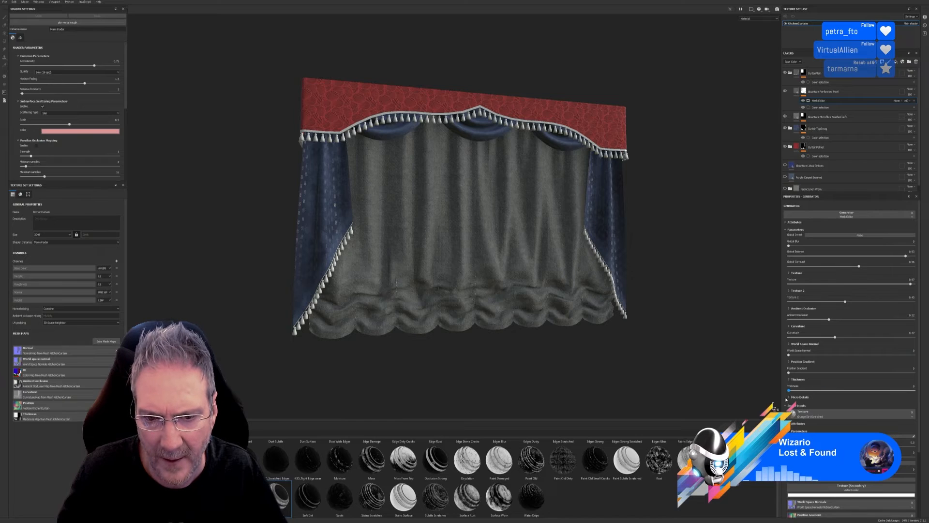
pyautogui.keyDown('alt'); pyautogui.moveTo(600, 332); pyautogui.dragTo(474, 309); pyautogui.keyUp('alt')
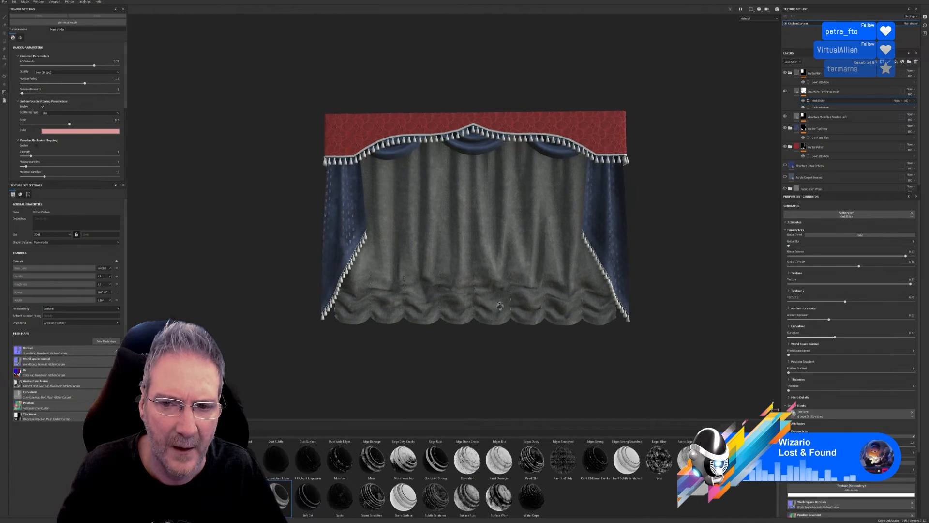
# Step: Save the project and collapse the CurtainMain folder in the layer stack
pyautogui.click(11, 6)
pyautogui.click(35, 53)
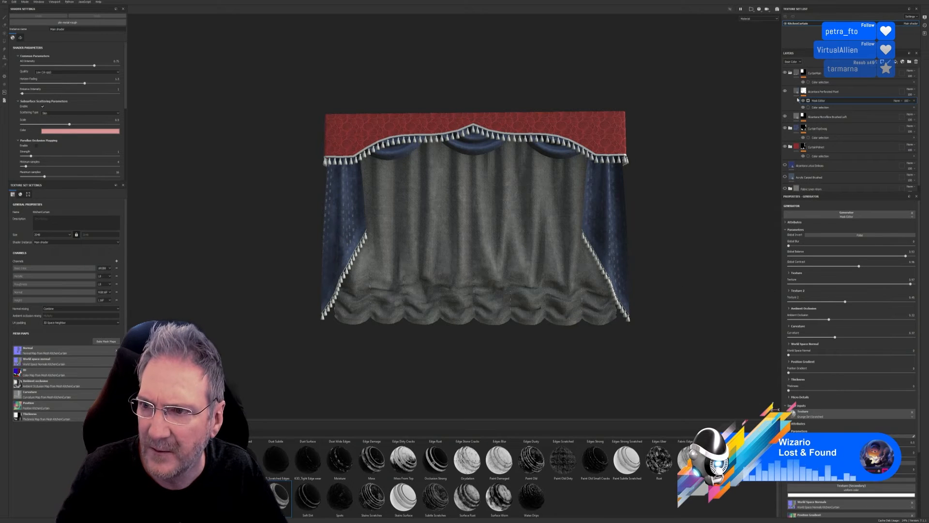
pyautogui.click(790, 72)
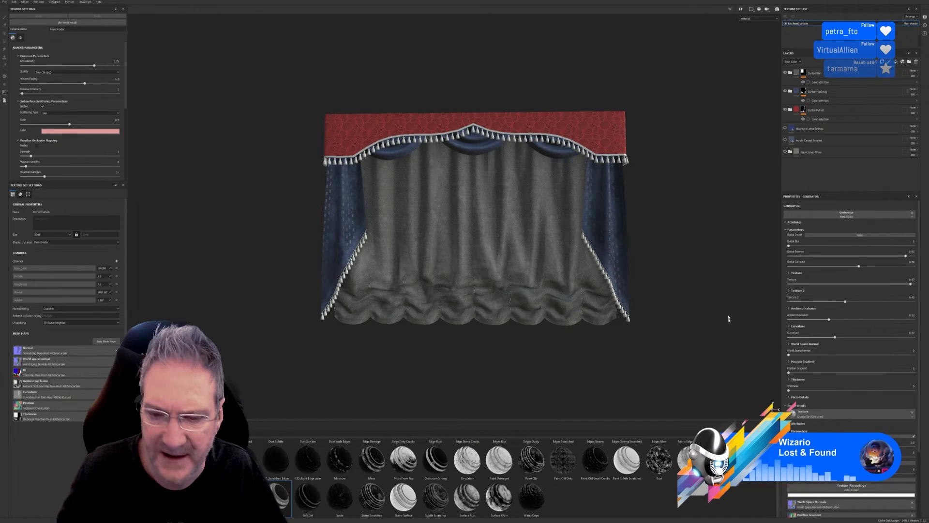
# Step: Try the Alcantara Fabric Worn Brushed Right material on the whole curtain model, and undo it
pyautogui.click(143, 490)
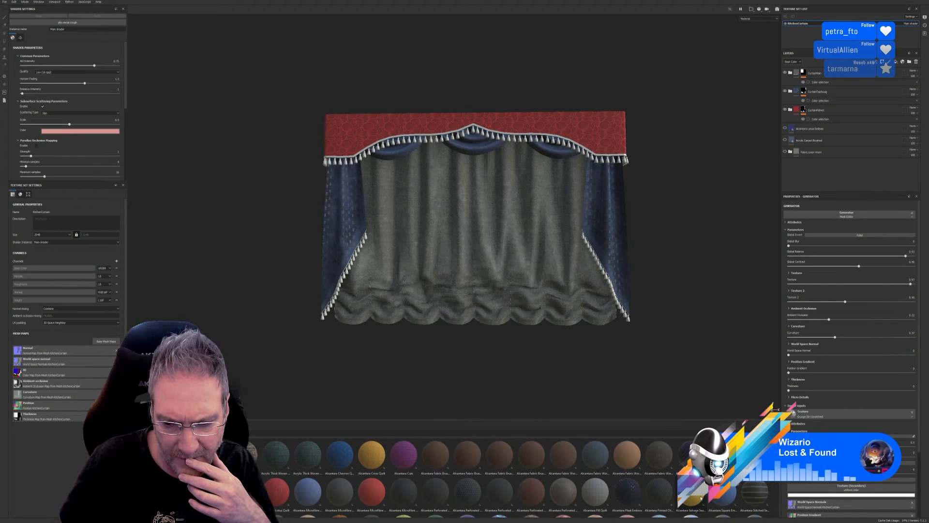
pyautogui.moveTo(700, 497)
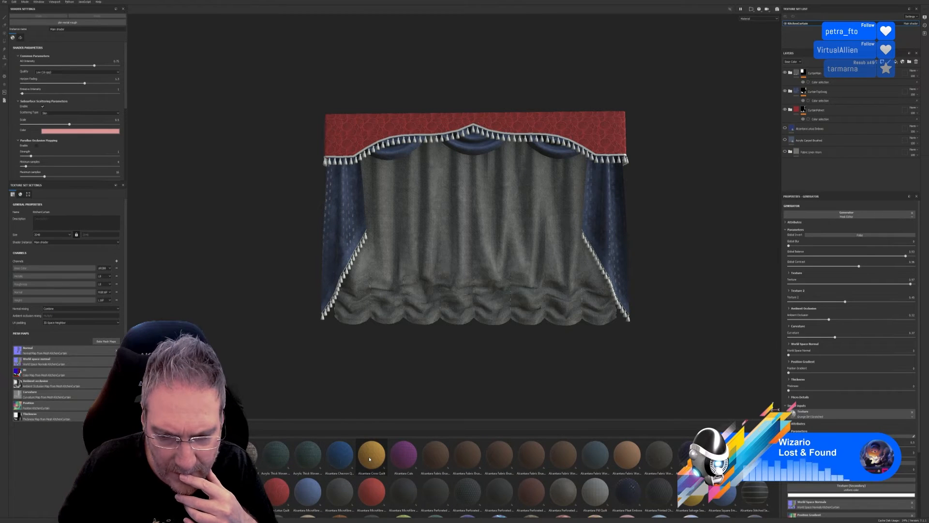
pyautogui.moveTo(369, 459)
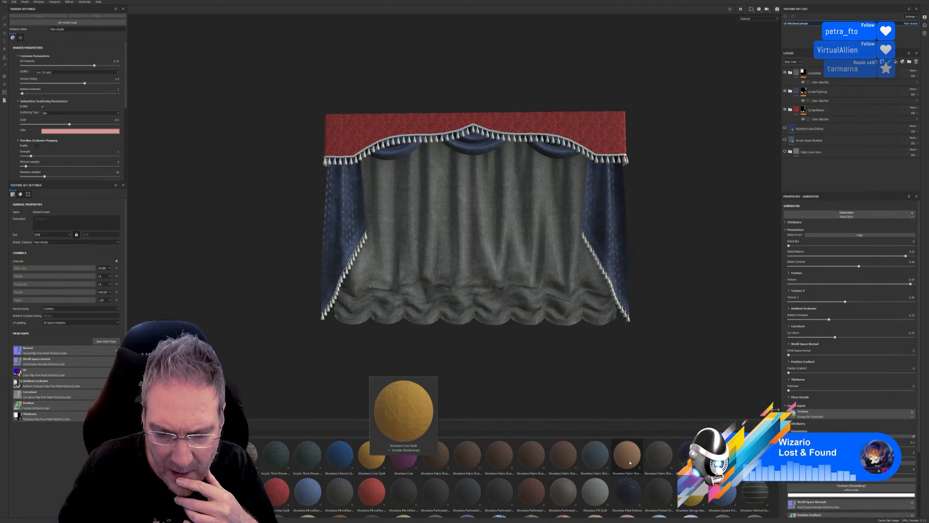
pyautogui.moveTo(630, 463)
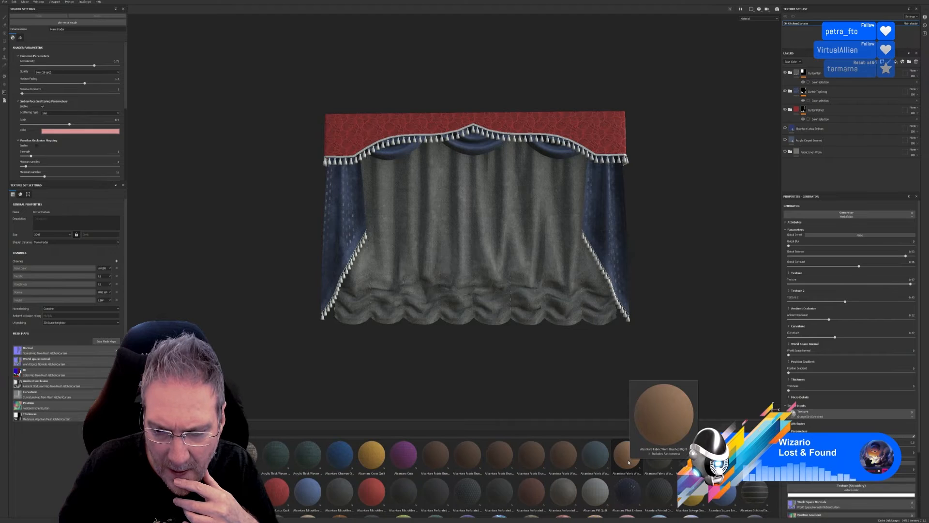
pyautogui.moveTo(629, 463); pyautogui.dragTo(560, 207)
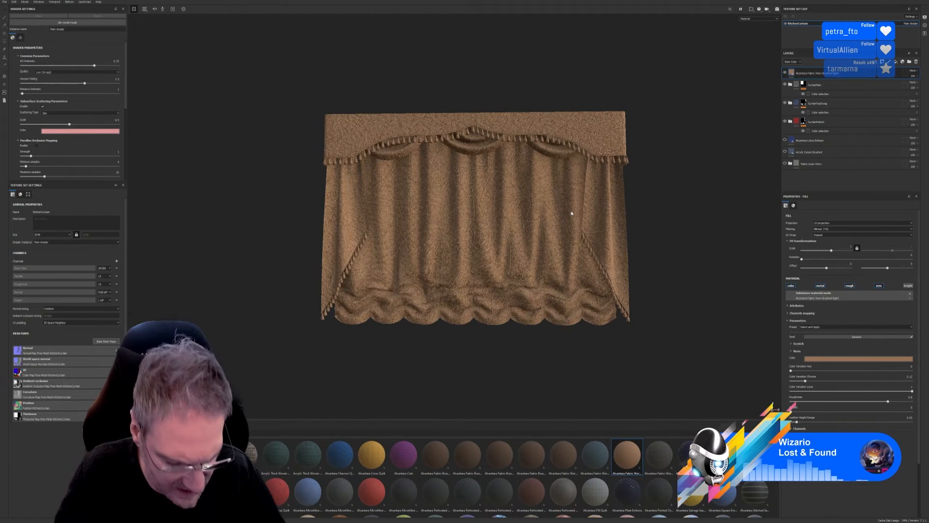
pyautogui.hotkey('ctrl', 'z')
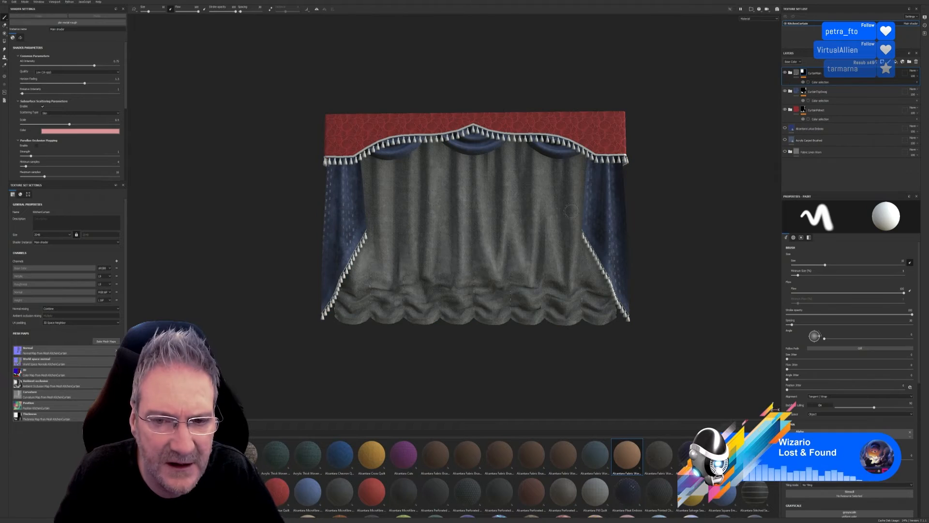
# Step: Save the project with the CurtainMain folder as the topmost layer group
pyautogui.click(5, 4)
pyautogui.click(10, 46)
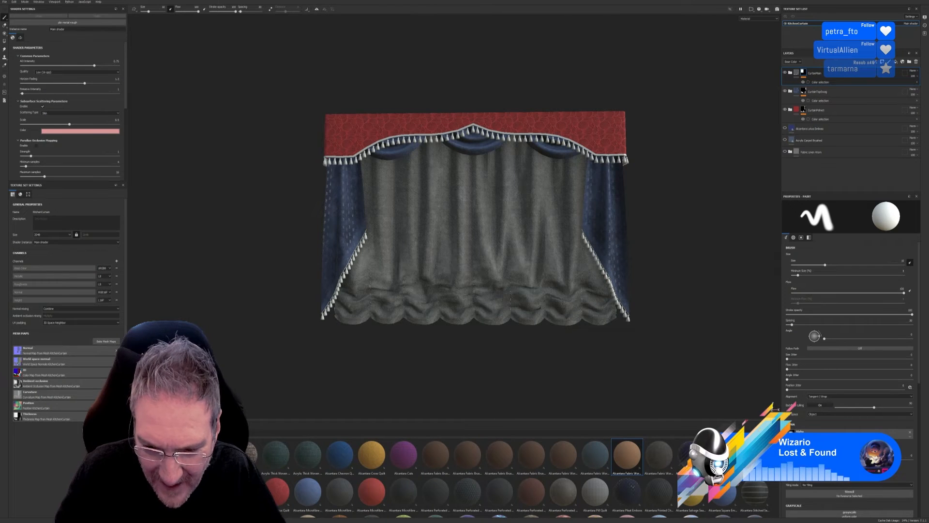
# Step: Look through the material library from the Alcantara materials to the Fabric materials for a fabric suitable for the curtain
pyautogui.scroll(-1, 464, 474)
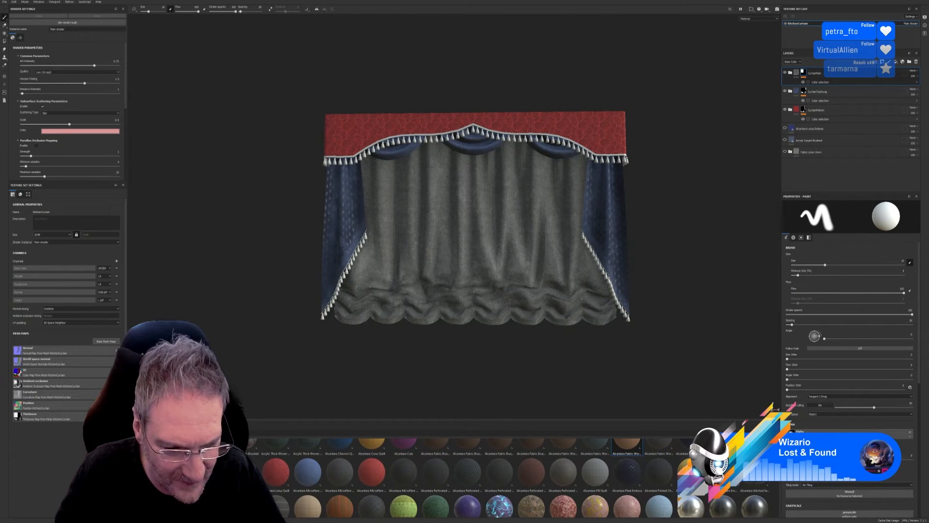
pyautogui.scroll(-5, 513, 477)
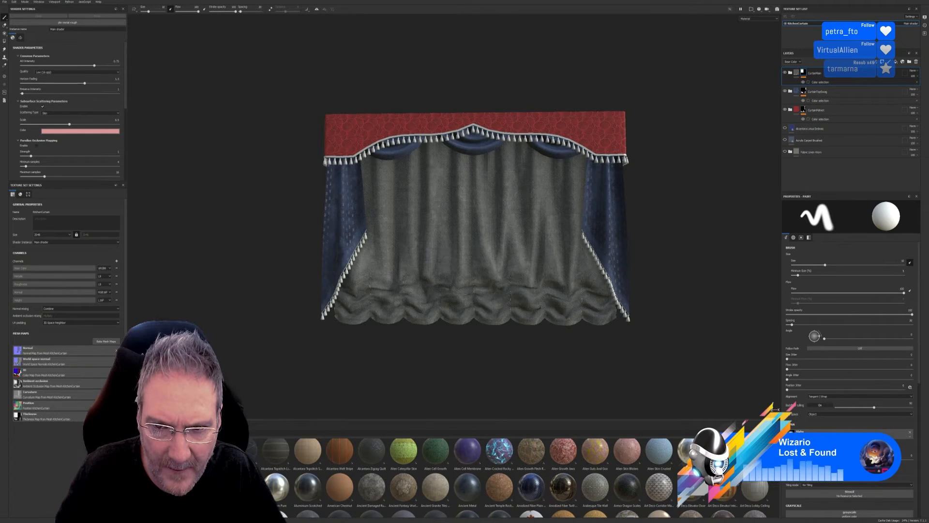
pyautogui.scroll(-5, 499, 445)
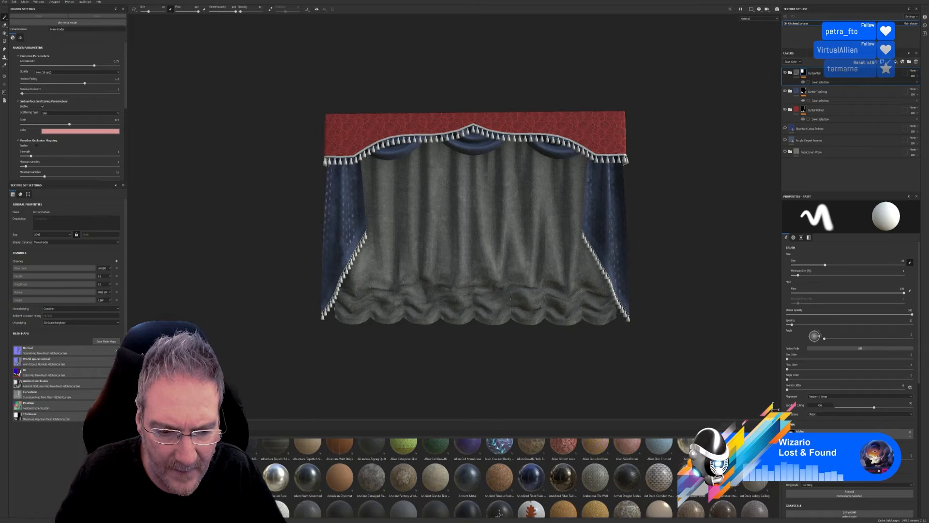
pyautogui.scroll(-3, 499, 445)
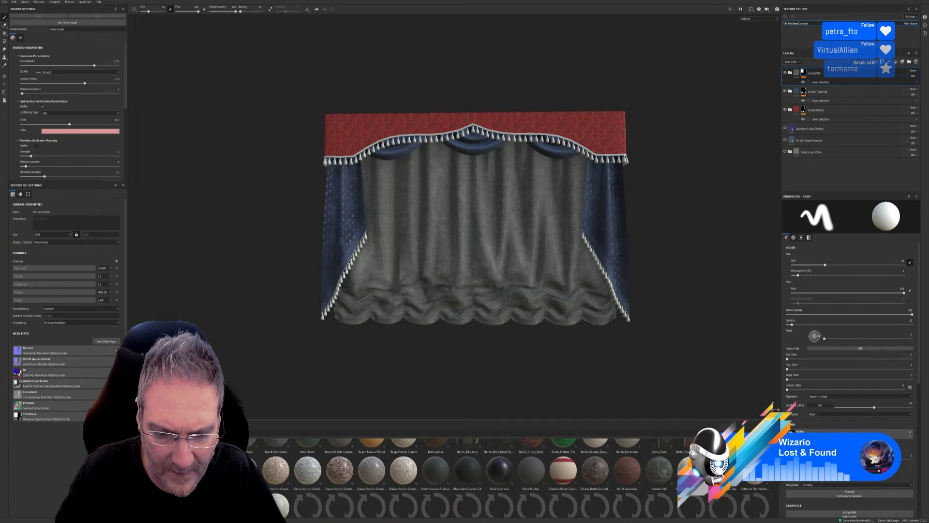
pyautogui.scroll(-1, 499, 464)
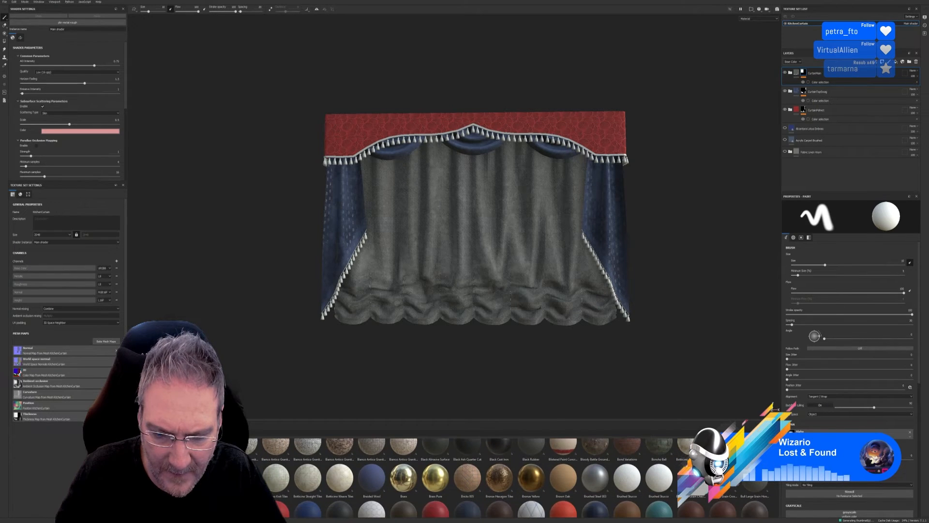
pyautogui.scroll(-3, 498, 464)
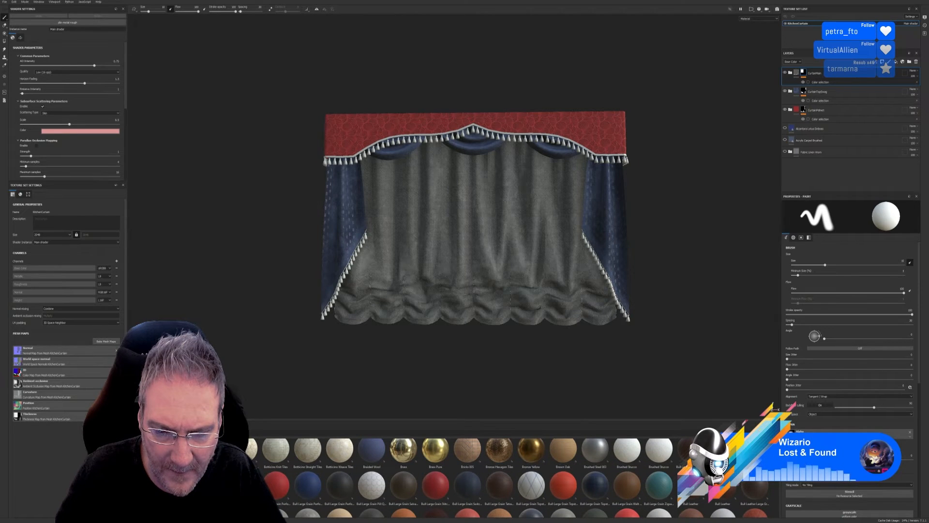
pyautogui.scroll(-1, 499, 465)
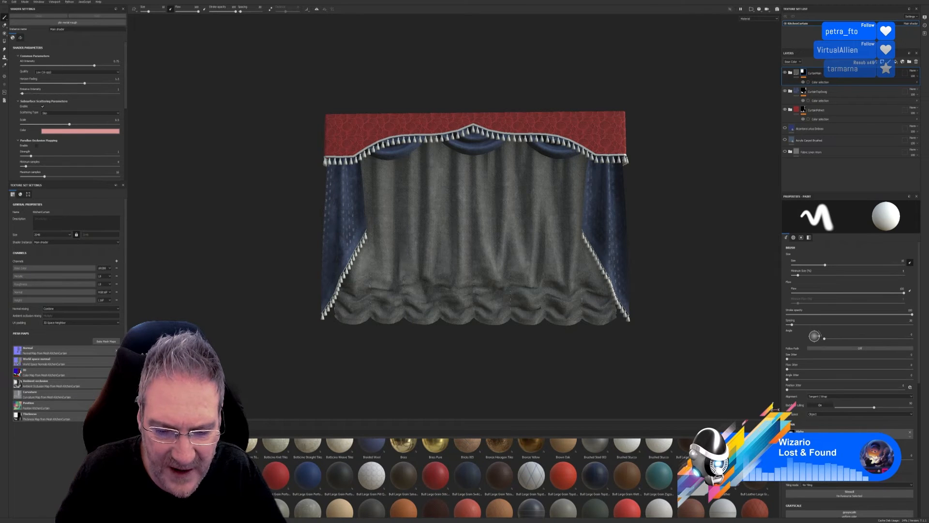
pyautogui.scroll(-5, 499, 464)
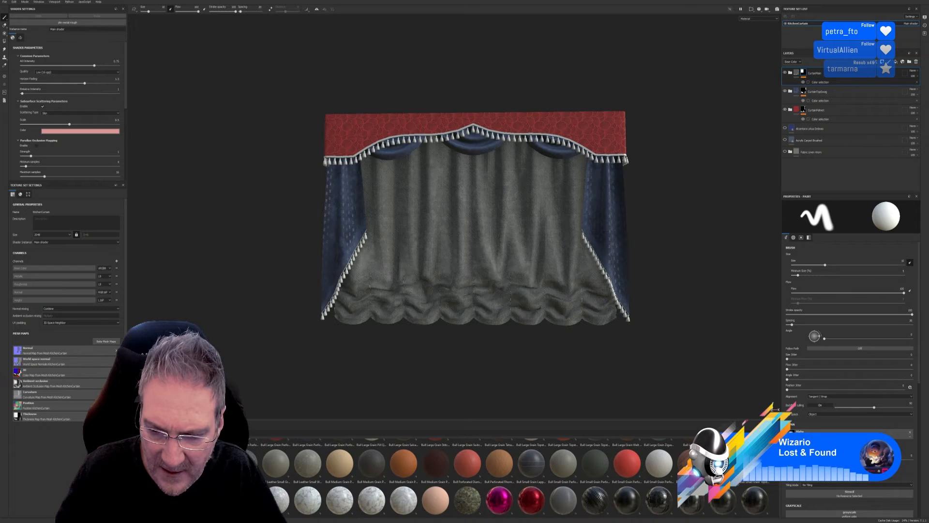
pyautogui.scroll(-6, 499, 465)
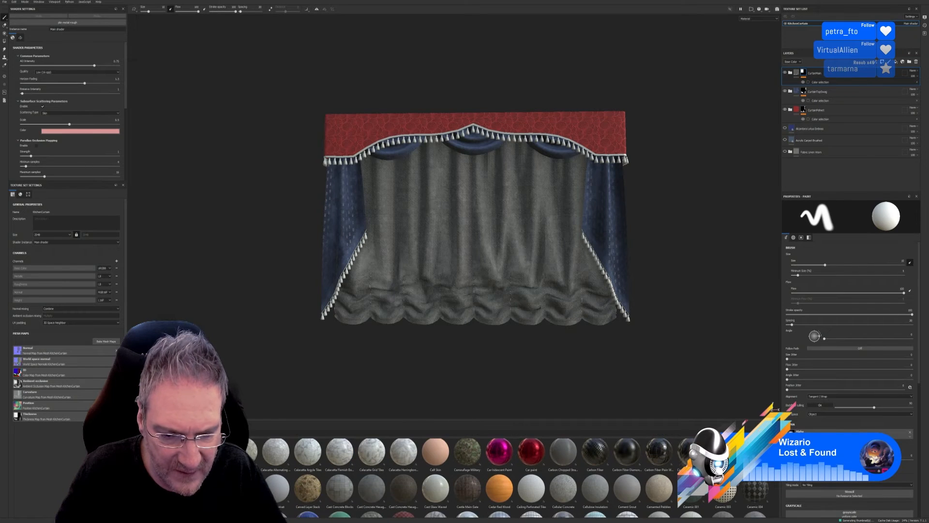
pyautogui.scroll(-2, 499, 464)
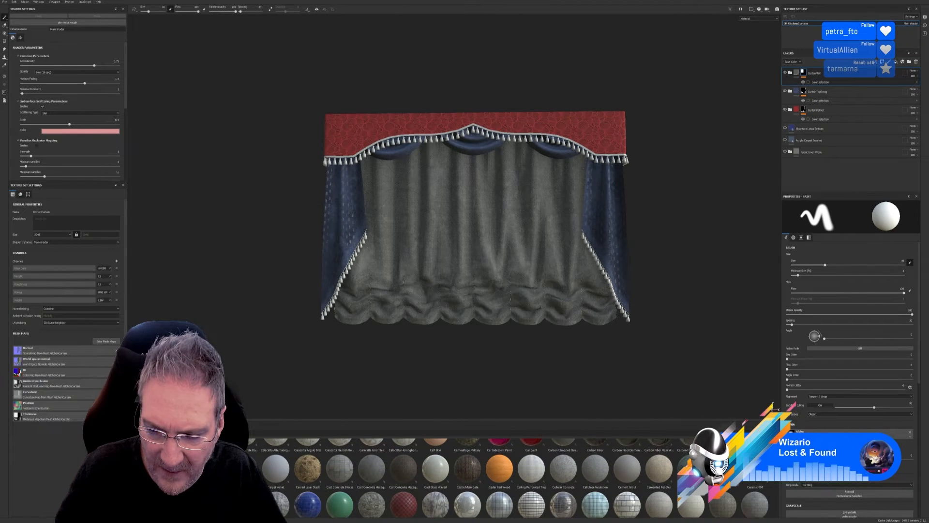
pyautogui.scroll(-3, 499, 465)
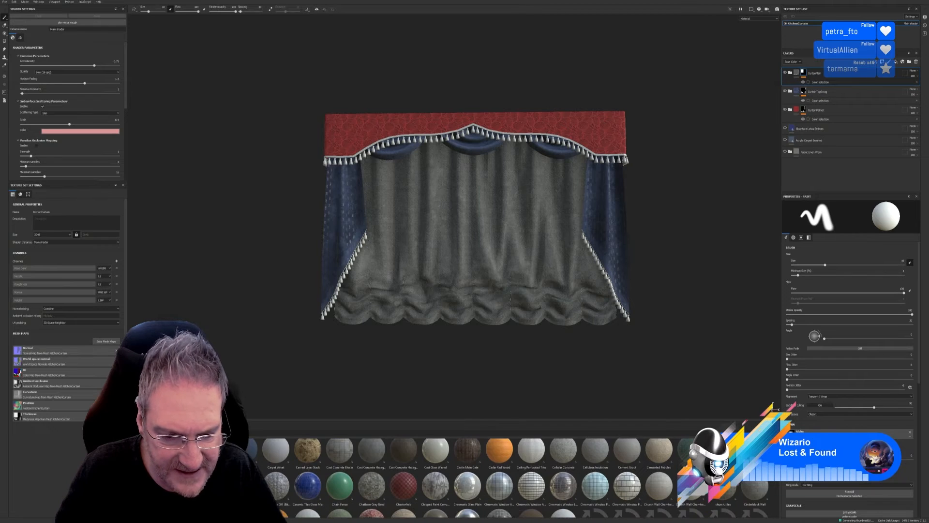
pyautogui.scroll(-3, 498, 464)
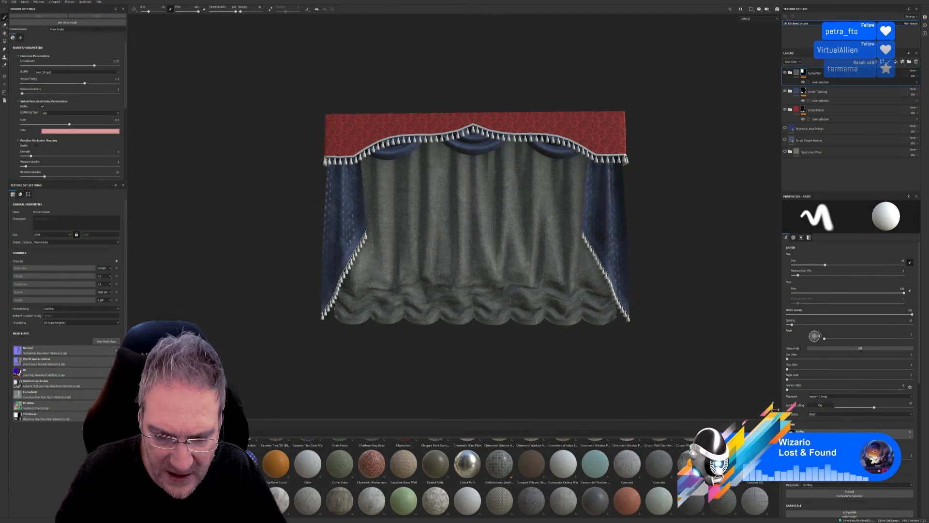
pyautogui.scroll(-5, 499, 464)
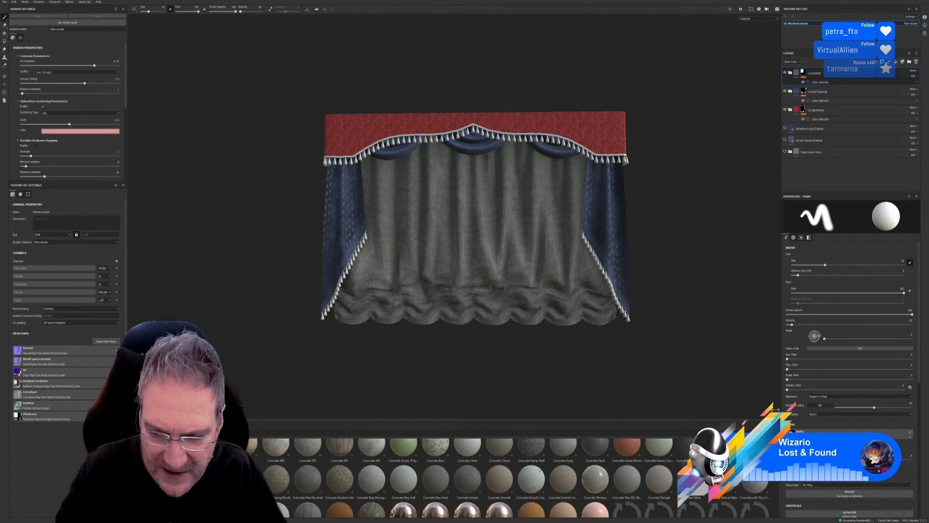
pyautogui.scroll(-4, 498, 464)
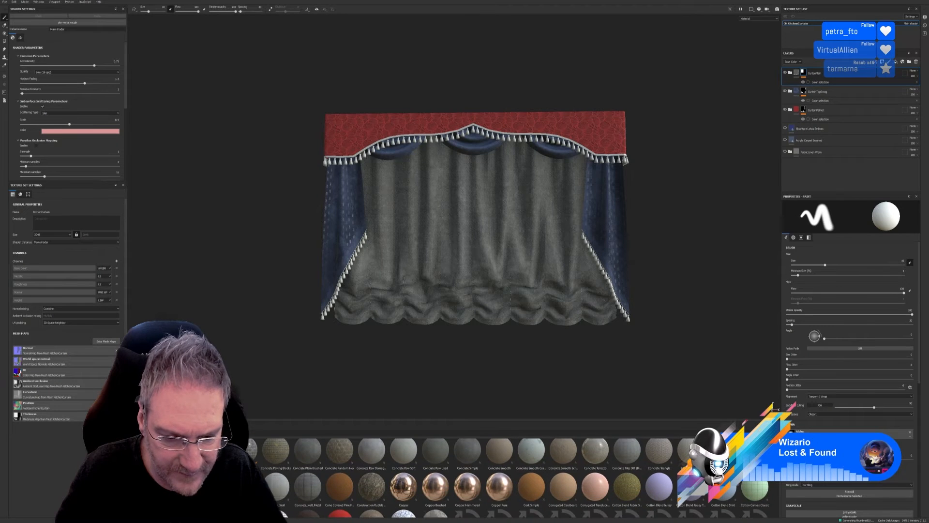
pyautogui.scroll(-4, 498, 464)
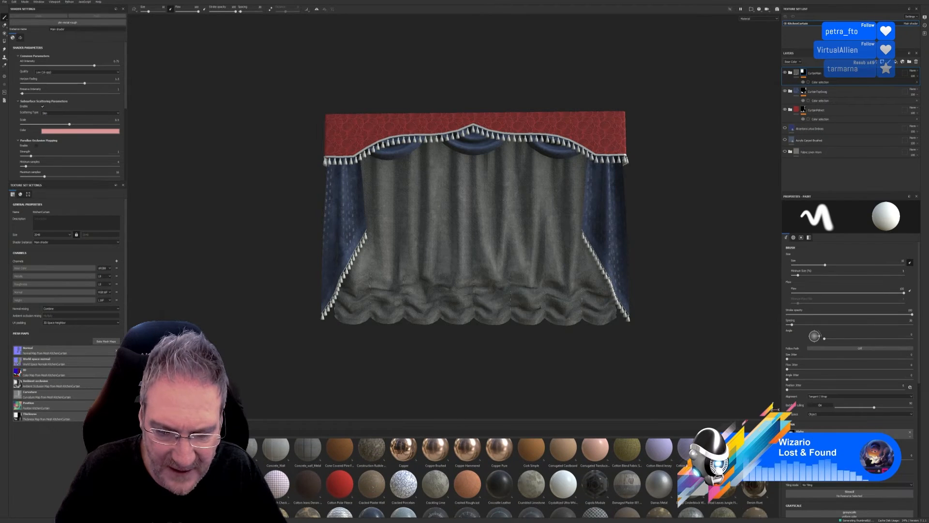
pyautogui.scroll(-1, 464, 477)
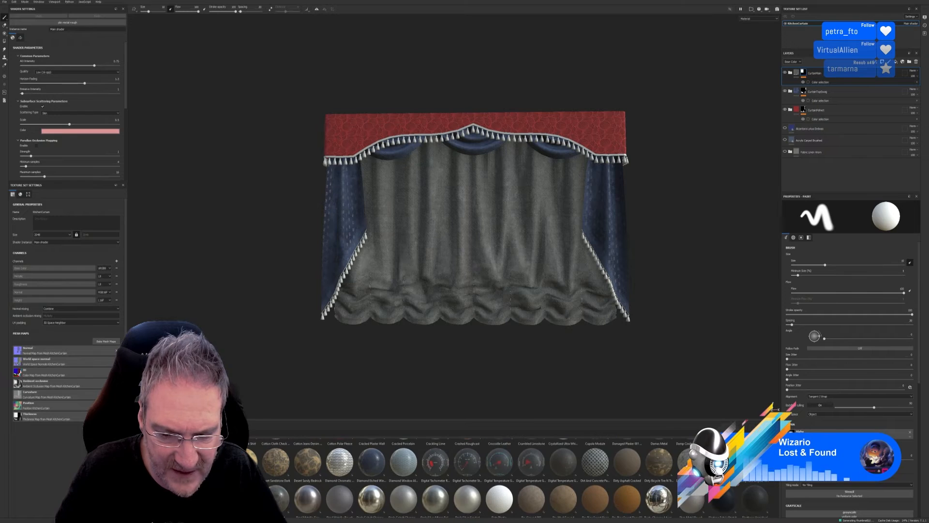
pyautogui.scroll(-2, 464, 476)
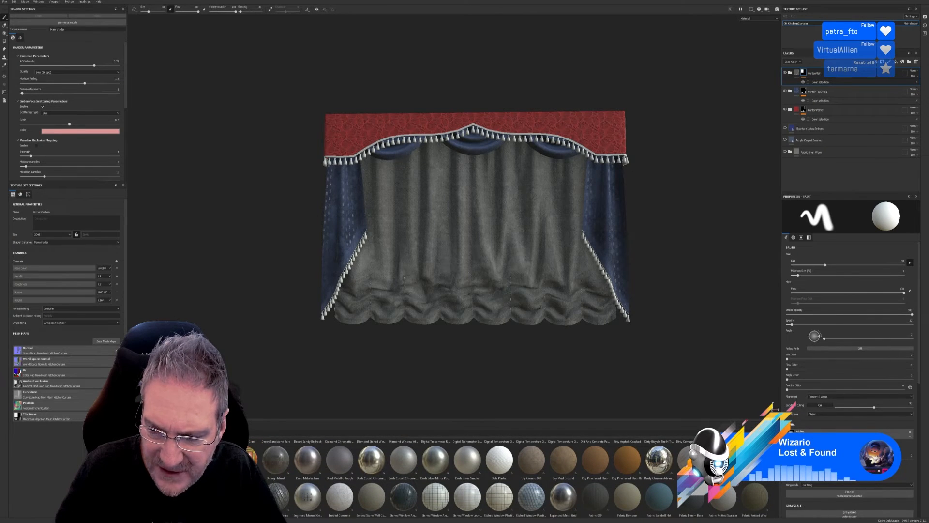
pyautogui.scroll(1, 511, 478)
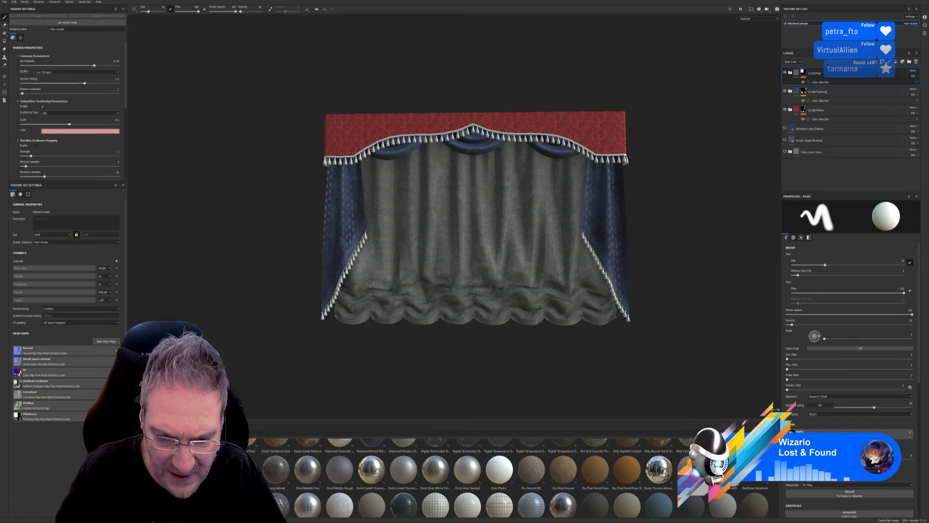
# Step: Browse the material library for a fabric or metal material suited to the curtain's tassels
pyautogui.scroll(-5, 513, 477)
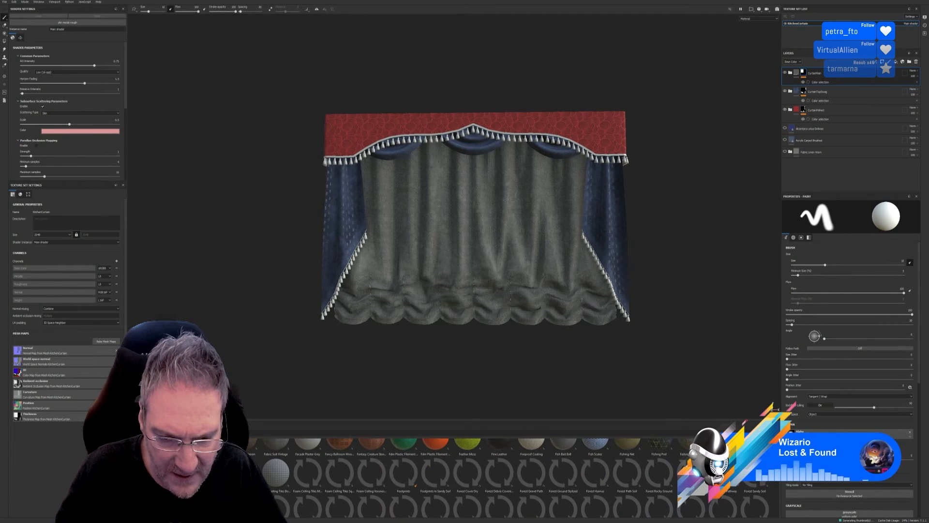
pyautogui.scroll(-3, 513, 478)
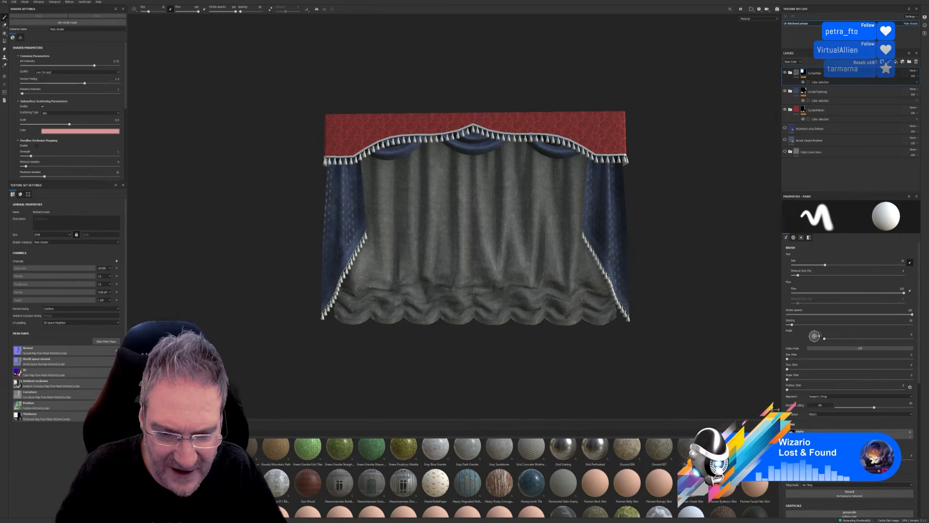
pyautogui.scroll(-3, 513, 477)
pyautogui.scroll(-3, 513, 477)
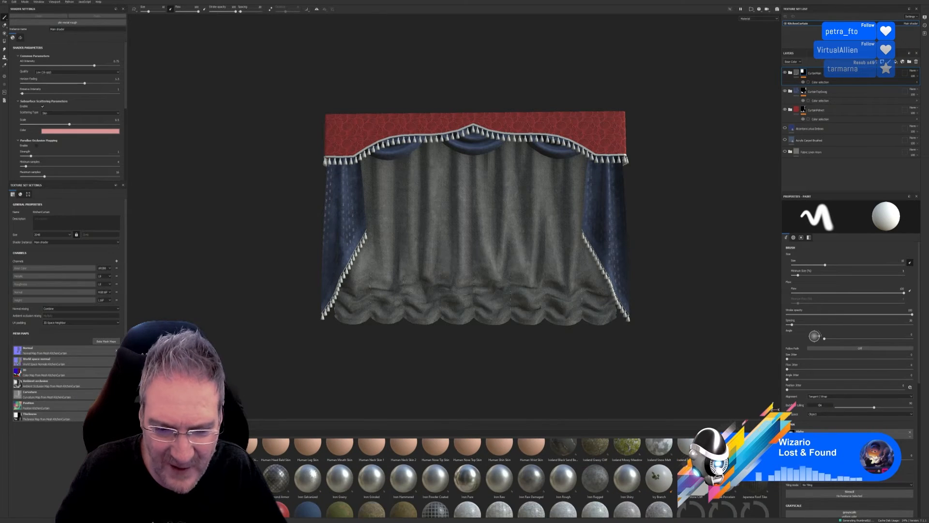
pyautogui.scroll(-5, 513, 477)
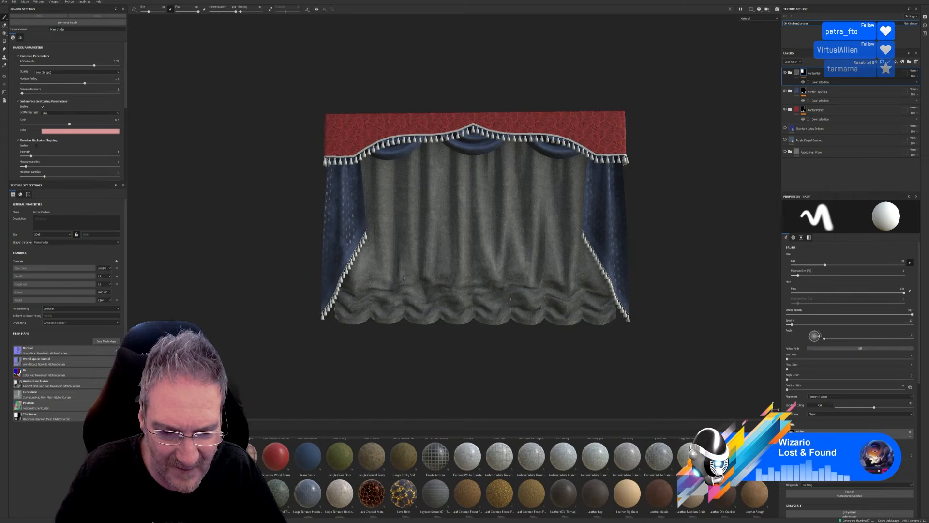
pyautogui.scroll(-2, 513, 478)
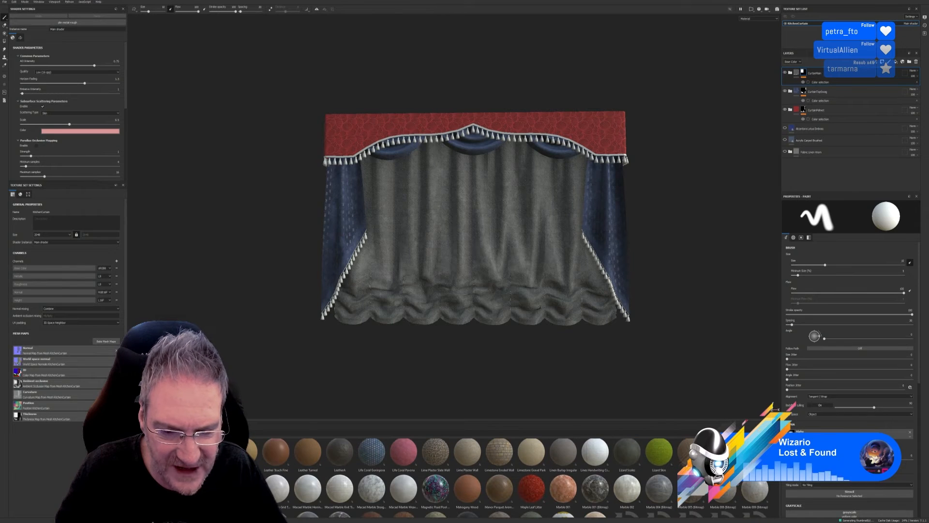
pyautogui.scroll(-1, 513, 478)
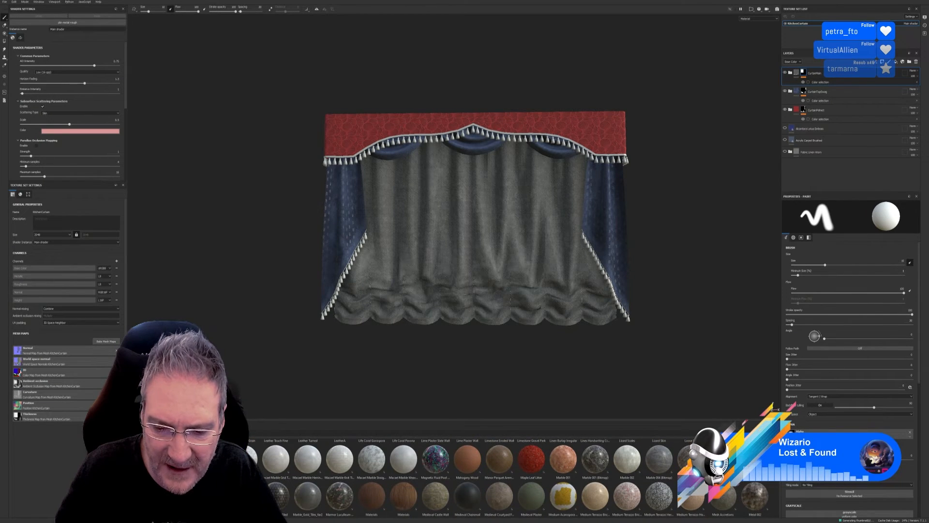
pyautogui.scroll(-5, 513, 478)
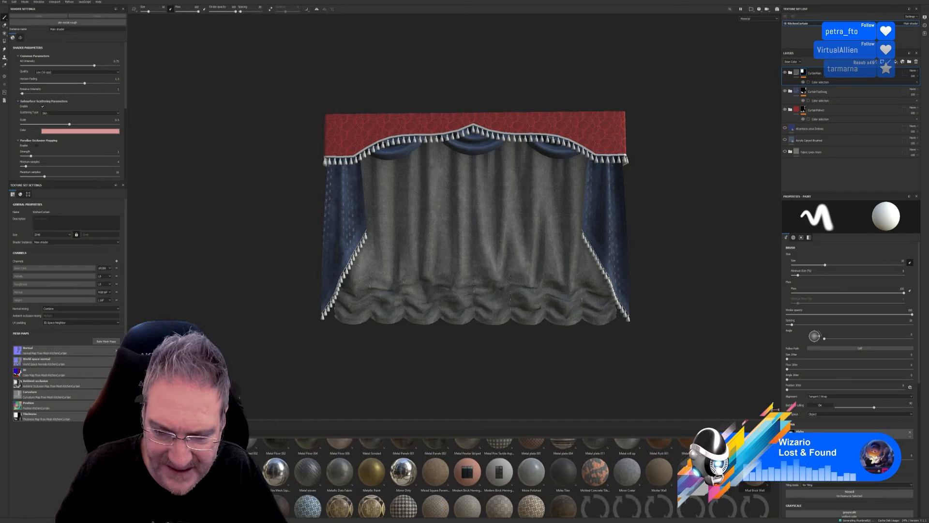
pyautogui.scroll(-1, 513, 477)
pyautogui.scroll(-5, 513, 477)
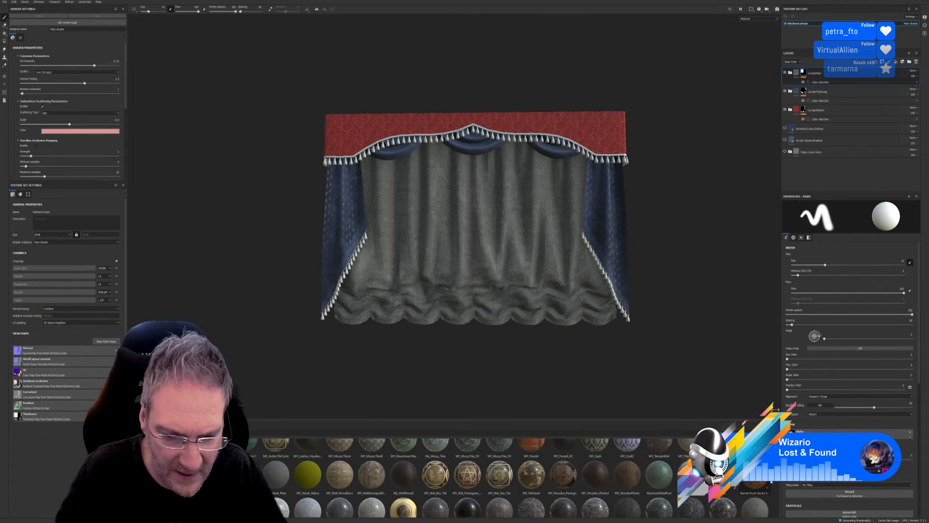
pyautogui.scroll(-5, 771, 482)
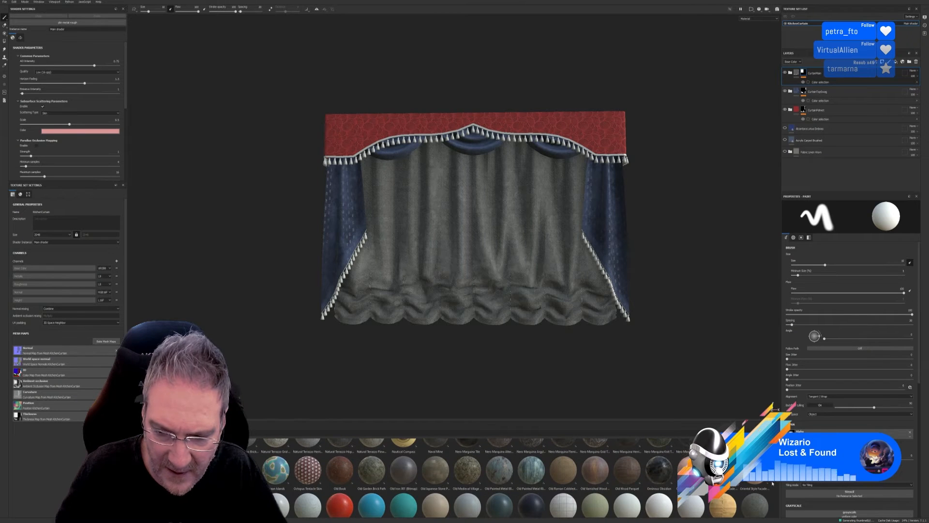
pyautogui.scroll(-4, 773, 483)
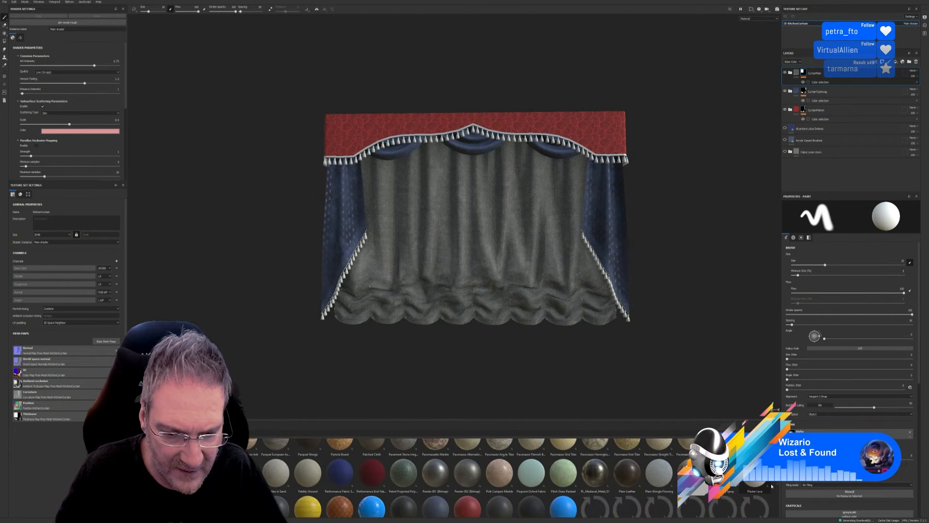
pyautogui.scroll(-3, 771, 486)
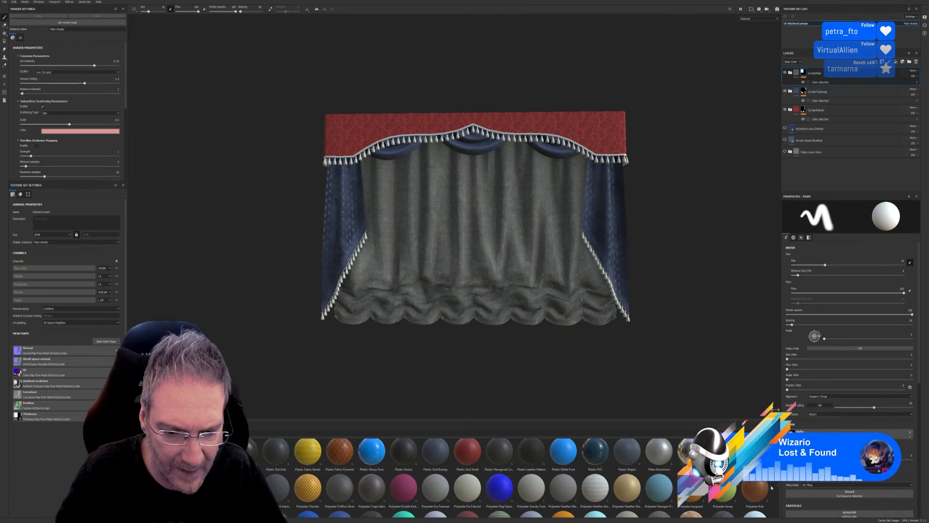
pyautogui.scroll(-1, 771, 487)
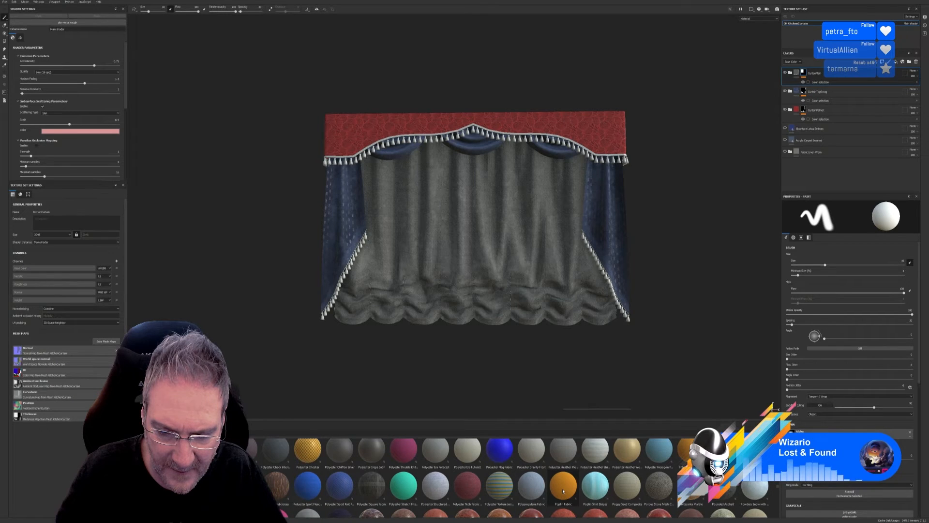
# Step: Try the Poplin Fabric material over the whole curtain with an adjusted UV scale and no height channel, and delete that layer
pyautogui.moveTo(564, 491)
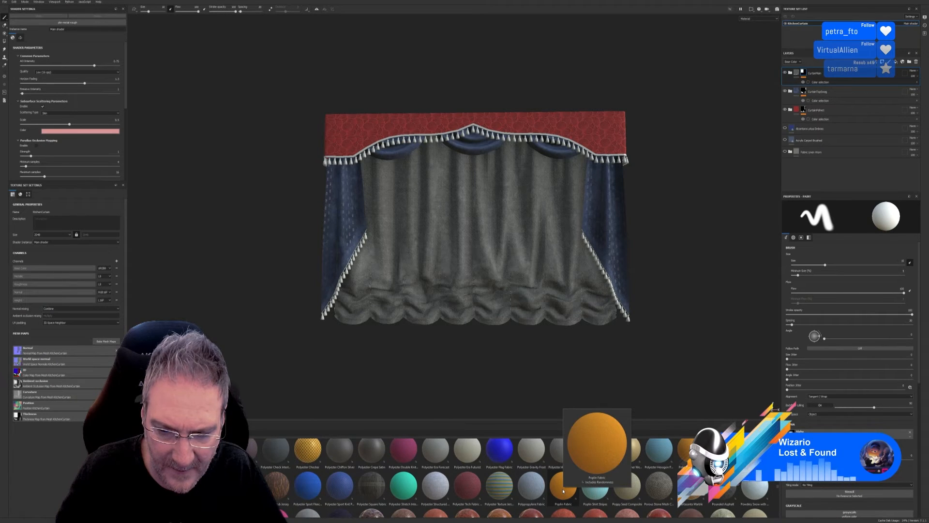
pyautogui.moveTo(564, 491); pyautogui.dragTo(541, 267)
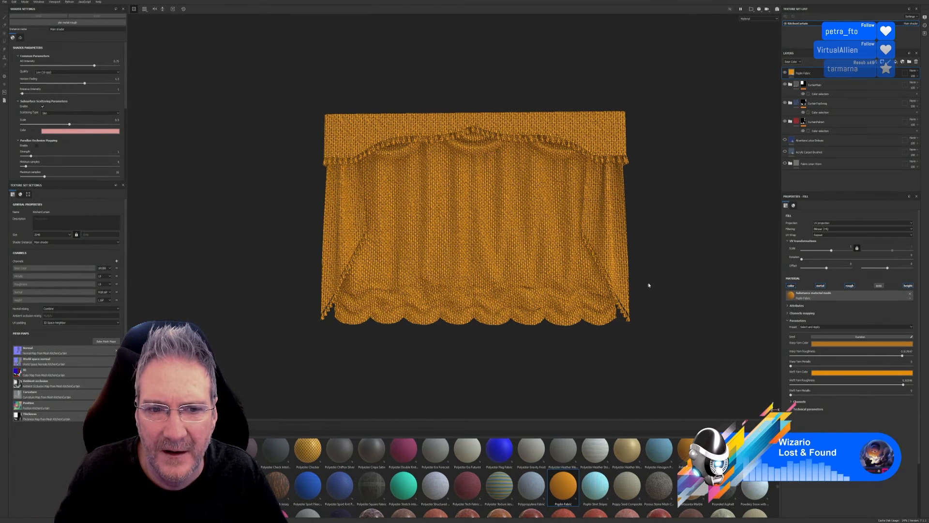
pyautogui.moveTo(831, 252); pyautogui.dragTo(831, 256)
pyautogui.click(906, 286)
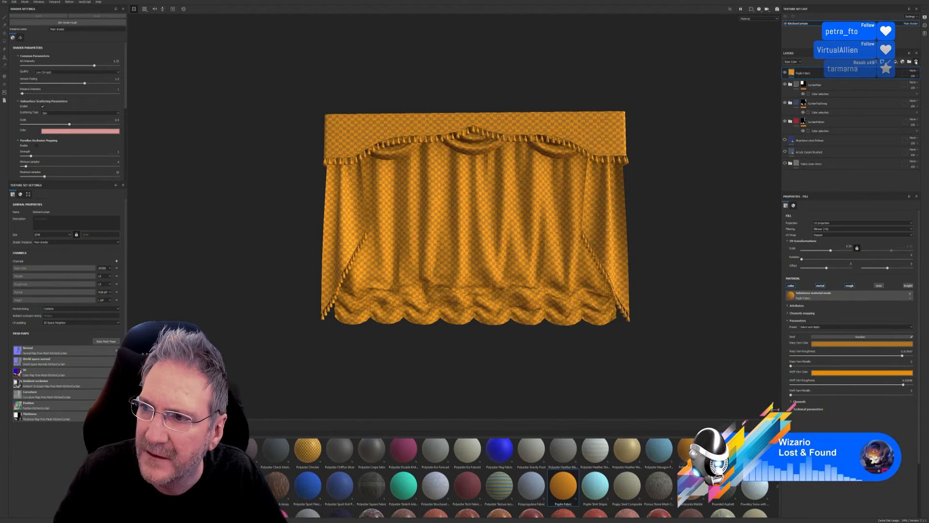
pyautogui.click(916, 61)
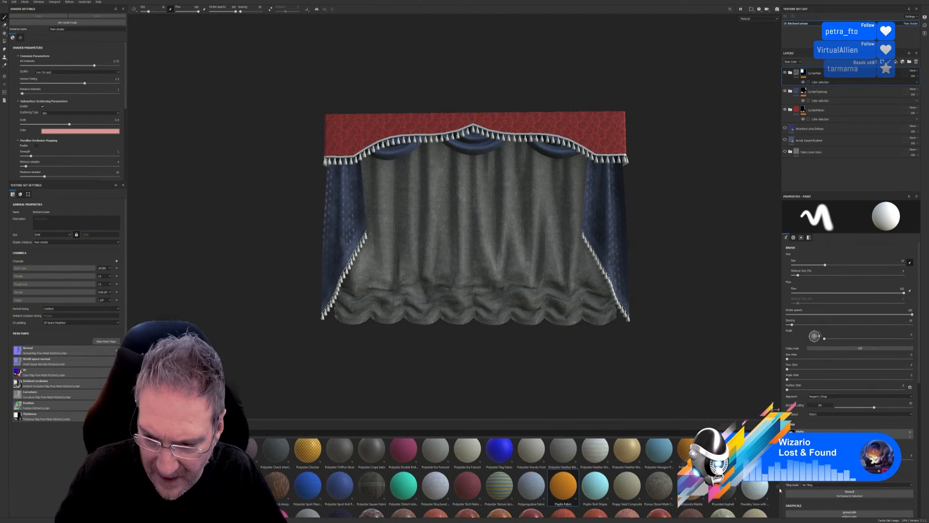
# Step: Add the Stylized Aged Gold material as a top fill layer on the curtain and slightly increase its UV scale
pyautogui.scroll(-5, 778, 488)
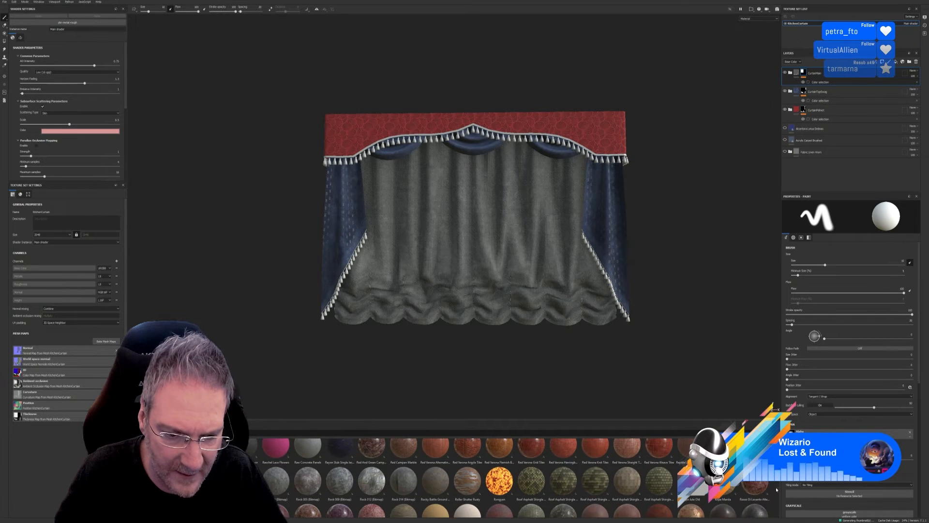
pyautogui.scroll(-3, 776, 489)
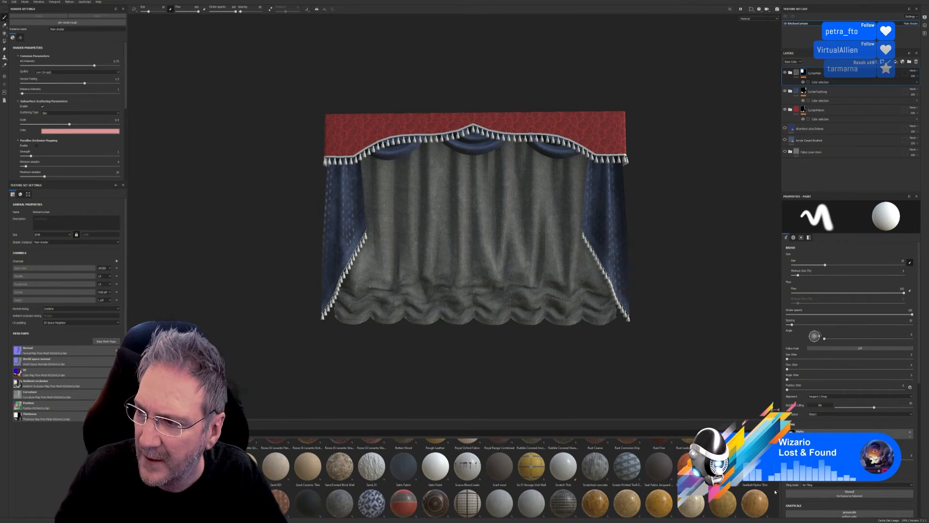
pyautogui.scroll(-1, 774, 492)
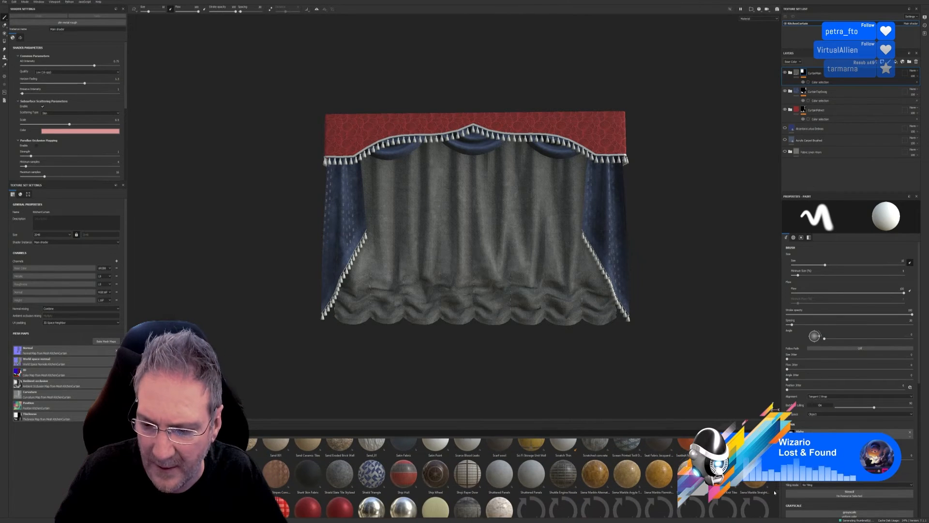
pyautogui.scroll(-3, 774, 493)
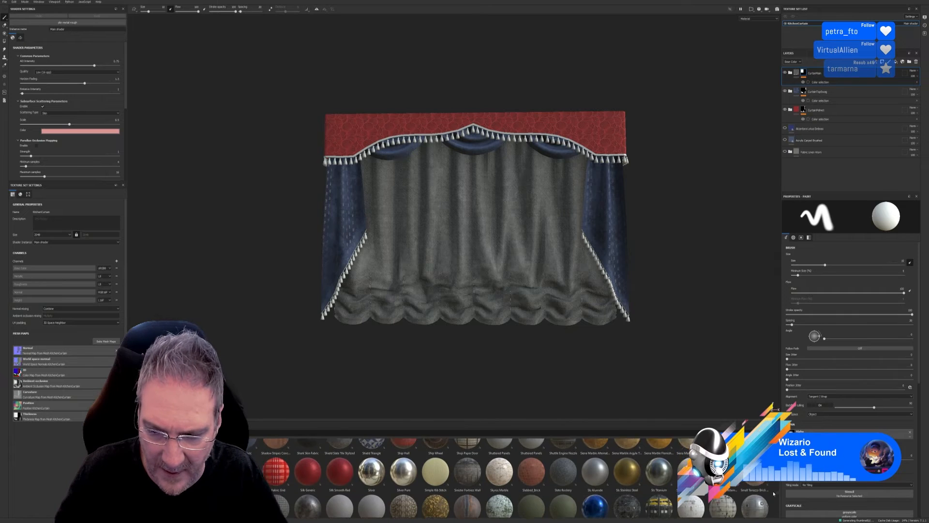
pyautogui.scroll(-1, 772, 495)
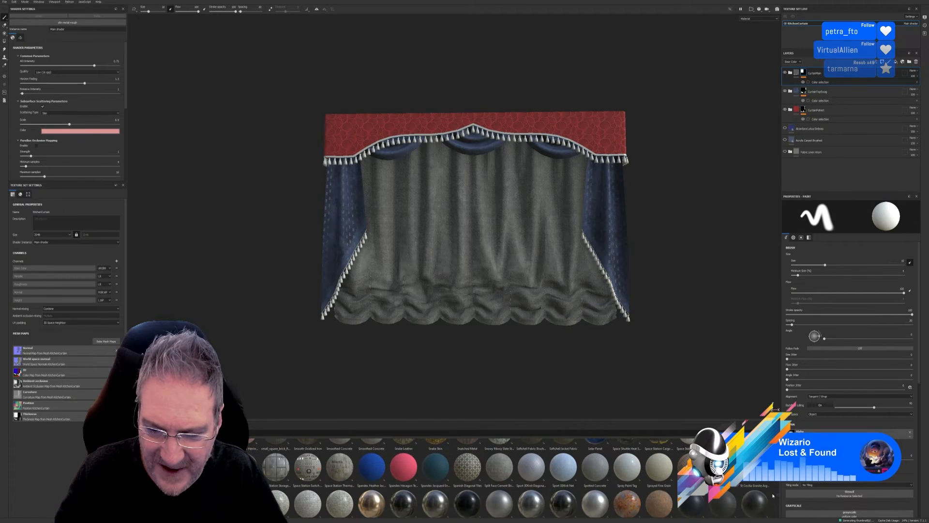
pyautogui.scroll(-2, 773, 495)
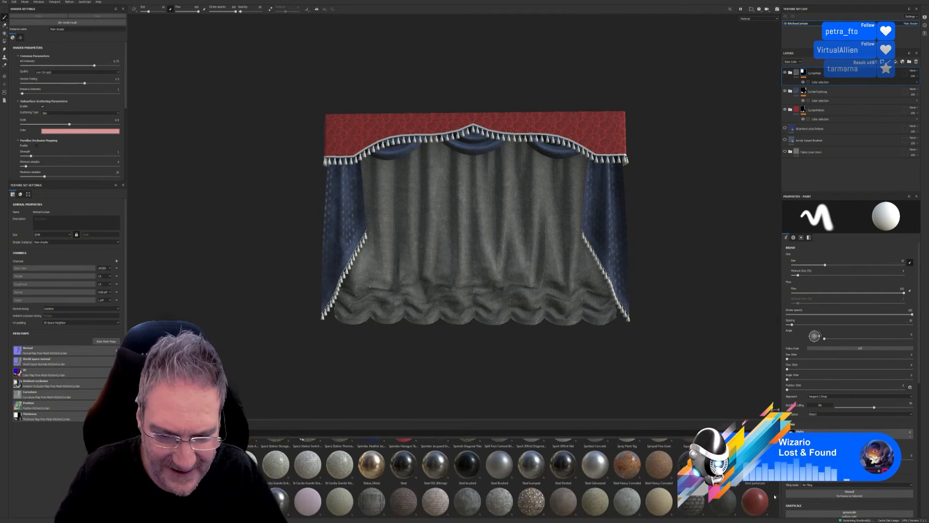
pyautogui.scroll(-2, 774, 495)
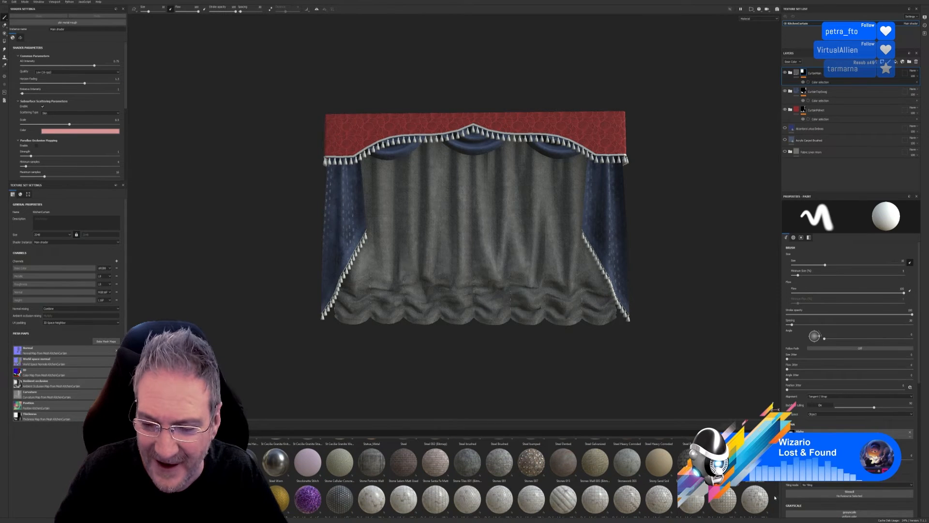
pyautogui.scroll(-1, 775, 497)
pyautogui.scroll(-2, 776, 497)
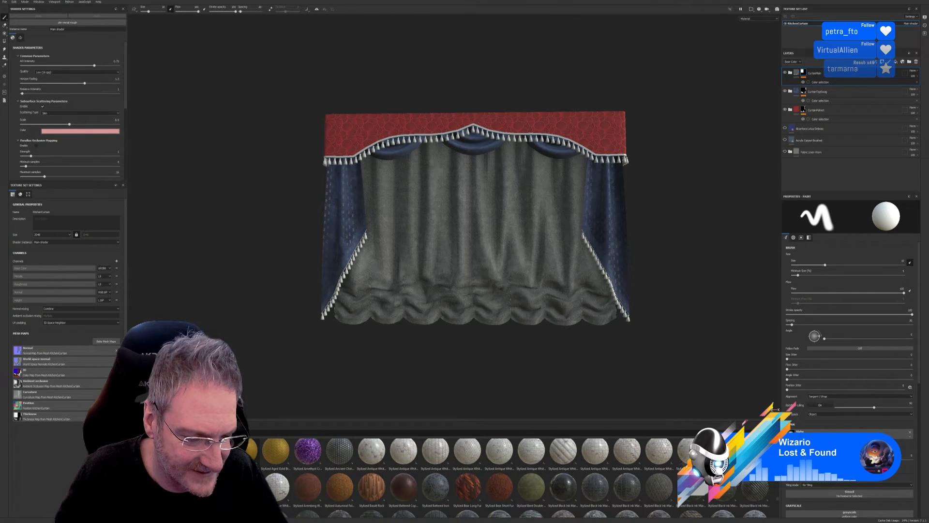
pyautogui.moveTo(392, 364); pyautogui.dragTo(516, 237)
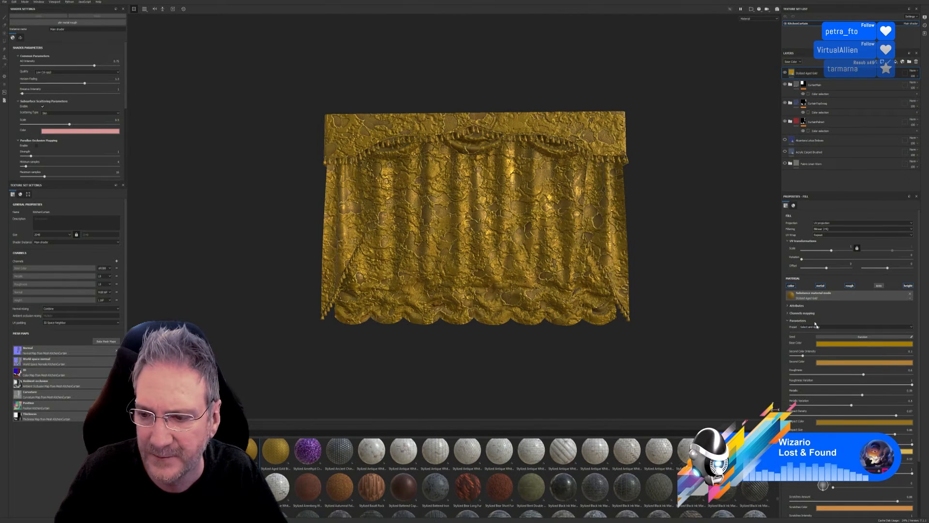
pyautogui.moveTo(832, 252); pyautogui.dragTo(831, 252)
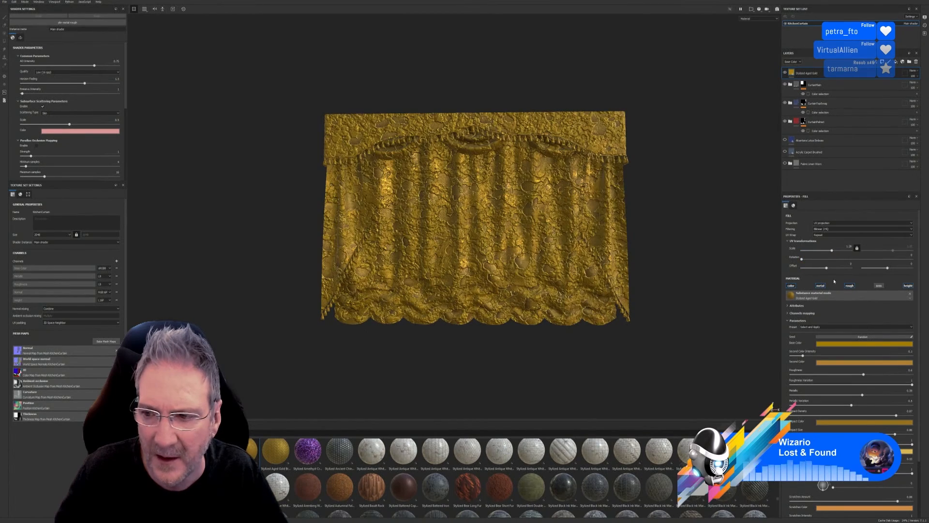
# Step: Mask the Stylized Aged Gold layer with a color selection, picking the tassels' ID color
pyautogui.moveTo(813, 73); pyautogui.dragTo(881, 105)
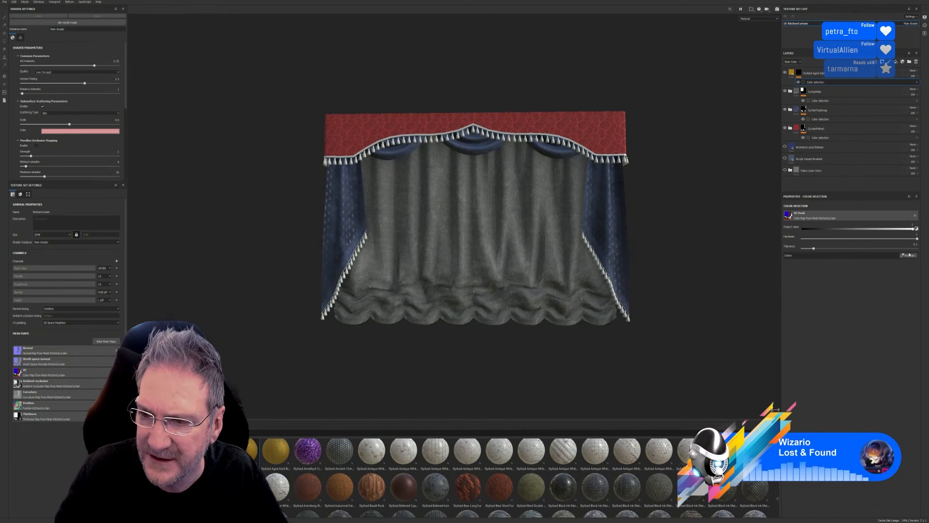
pyautogui.click(908, 254)
pyautogui.click(625, 160)
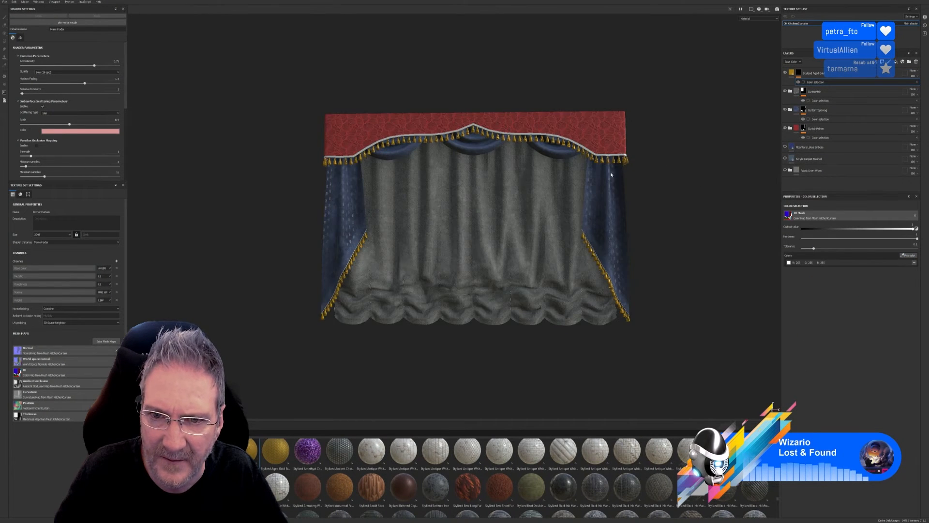
# Step: Increase the UV scale of the Stylized Aged Gold layer and disable its height channel
pyautogui.scroll(5, 393, 151)
pyautogui.scroll(2, 393, 151)
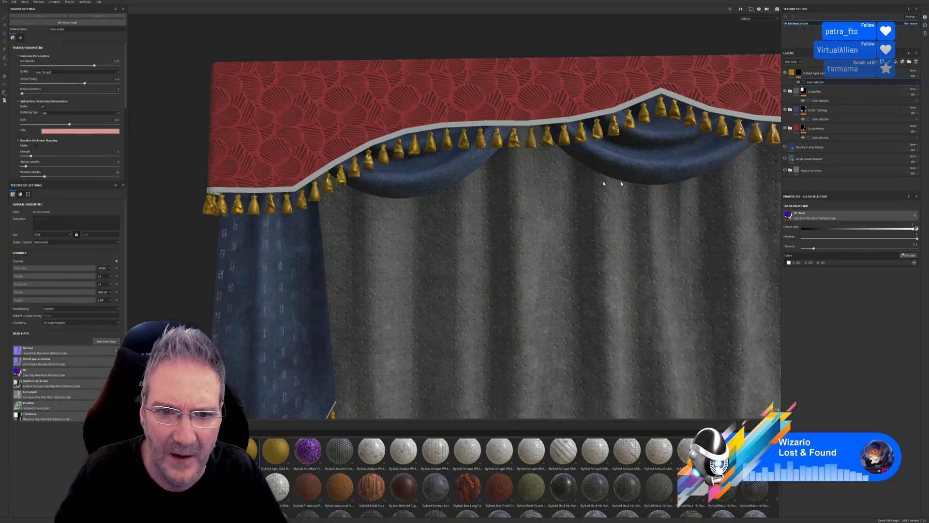
pyautogui.click(818, 73)
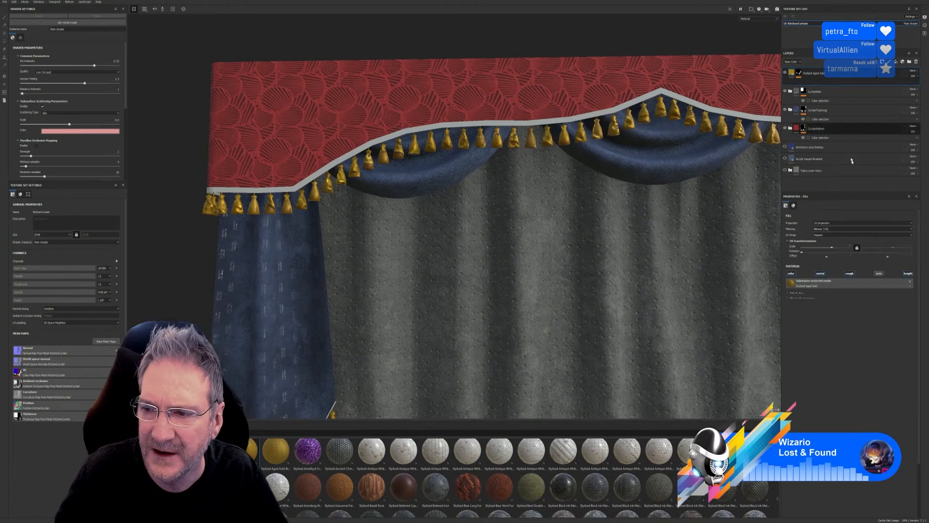
pyautogui.moveTo(834, 252); pyautogui.dragTo(837, 252)
pyautogui.click(908, 285)
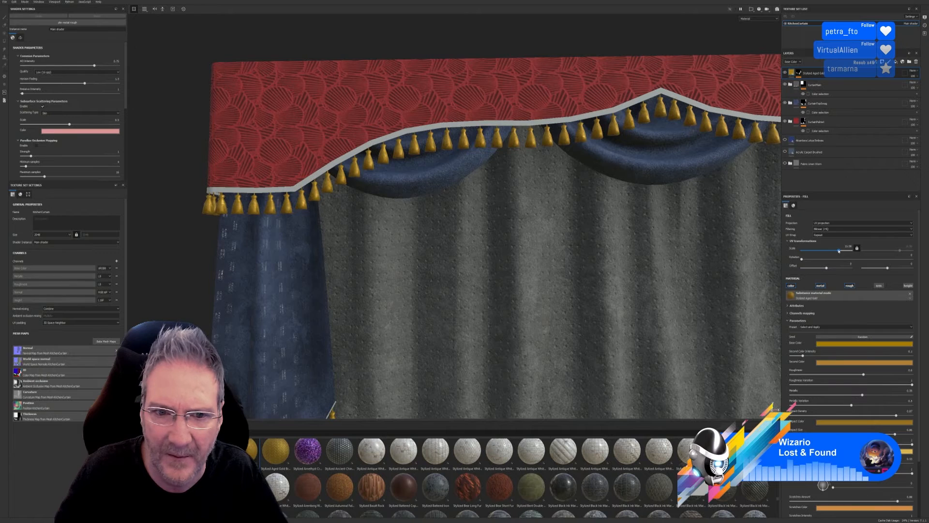
# Step: Examine the gold tassels across the whole curtain and up close along the valance
pyautogui.scroll(-6, 500, 212)
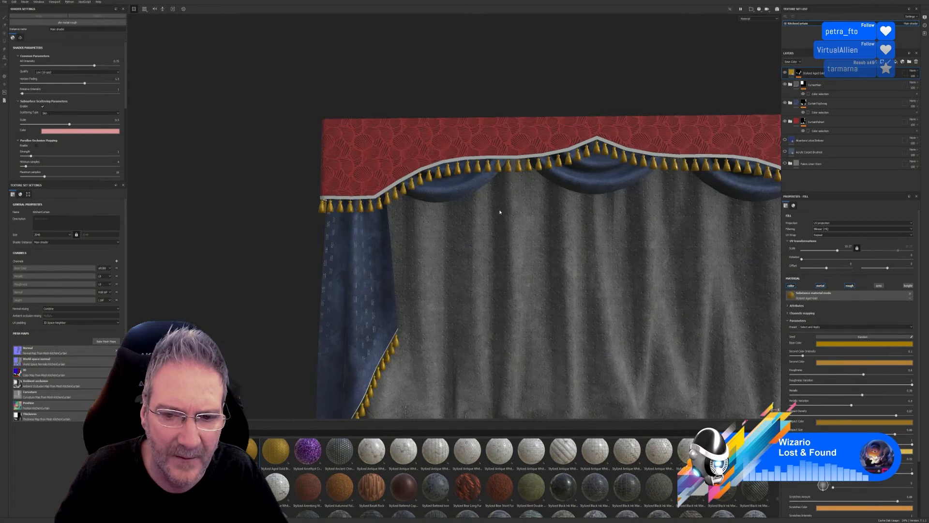
pyautogui.keyDown('alt'); pyautogui.moveTo(534, 251); pyautogui.dragTo(414, 198, button='middle'); pyautogui.keyUp('alt')
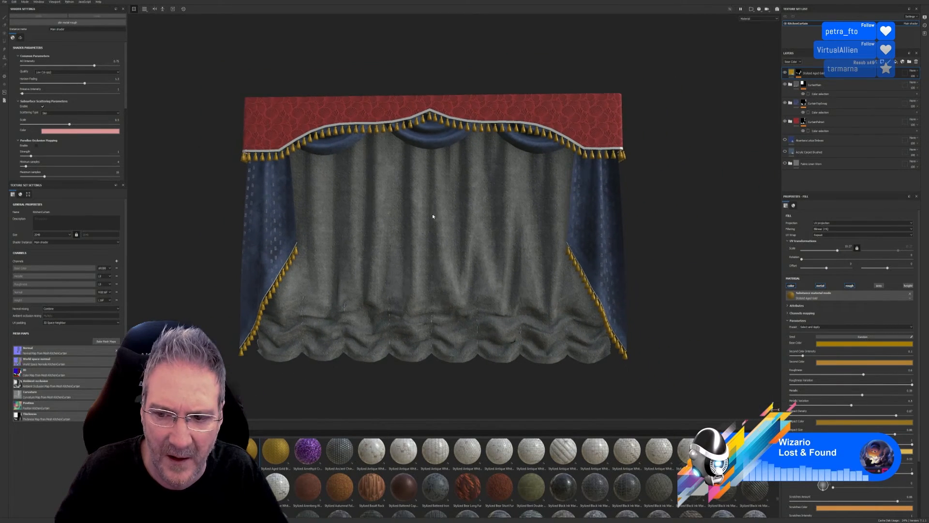
pyautogui.keyDown('alt'); pyautogui.moveTo(415, 199); pyautogui.dragTo(588, 252); pyautogui.keyUp('alt')
pyautogui.keyDown('alt'); pyautogui.moveTo(349, 194); pyautogui.dragTo(250, 195, button='right'); pyautogui.keyUp('alt')
pyautogui.keyDown('alt'); pyautogui.moveTo(251, 195); pyautogui.dragTo(634, 226); pyautogui.keyUp('alt')
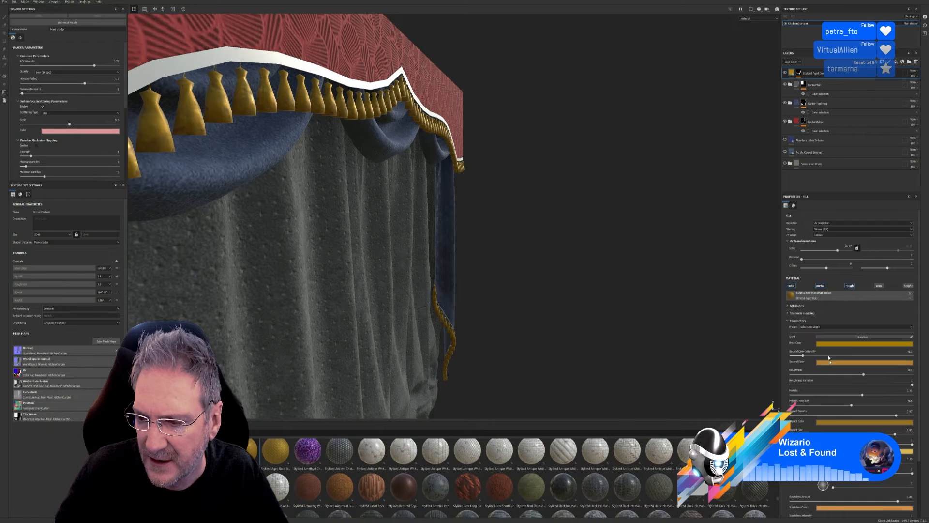
# Step: Review the Stylized Aged Gold layer's color, technical, attribute and channel mapping settings
pyautogui.scroll(-2, 833, 410)
pyautogui.scroll(-2, 837, 396)
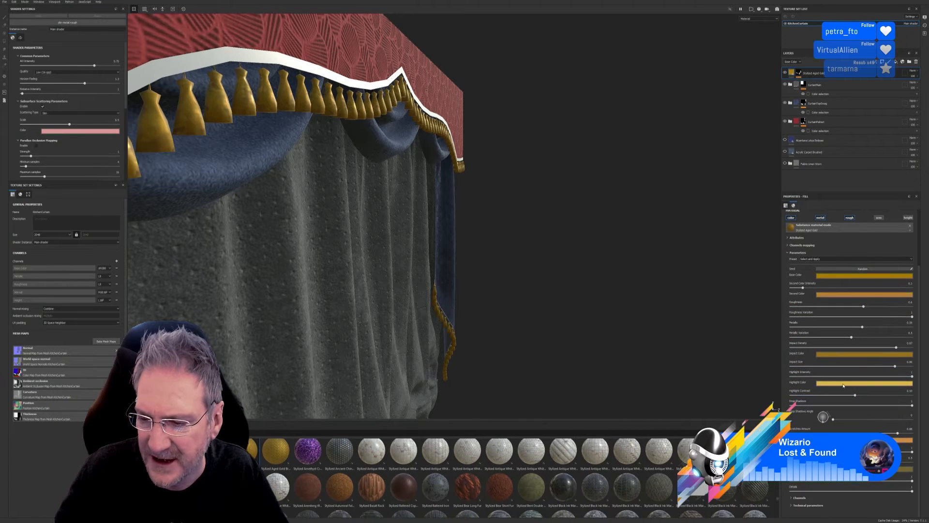
pyautogui.click(792, 498)
pyautogui.scroll(-2, 832, 488)
pyautogui.scroll(-1, 850, 339)
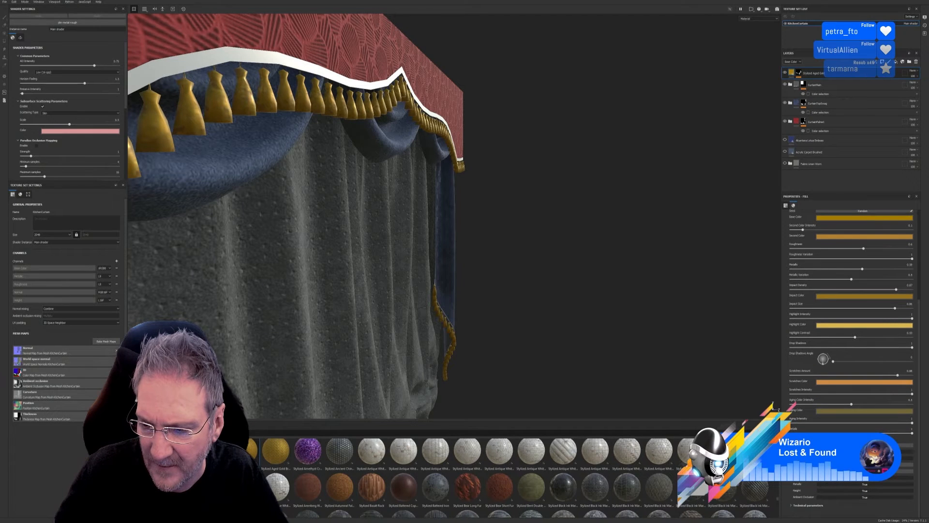
pyautogui.scroll(3, 850, 339)
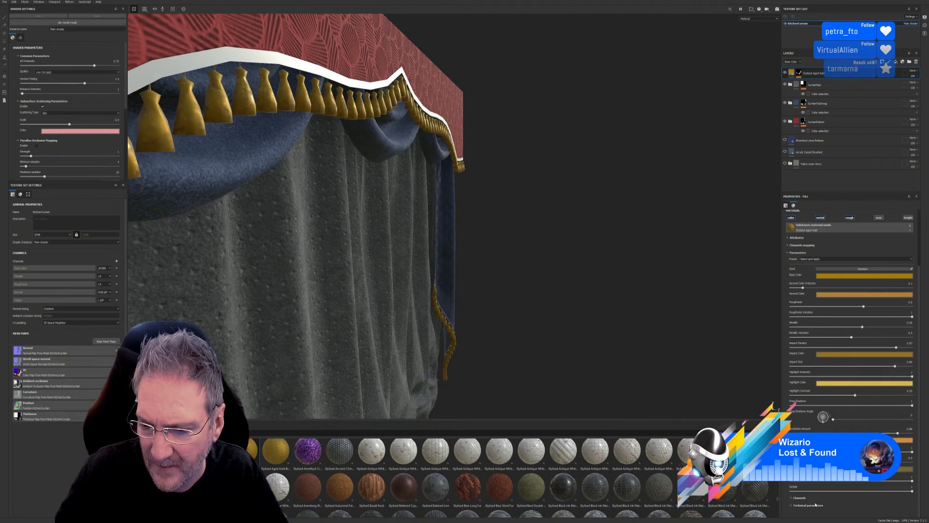
pyautogui.click(793, 505)
pyautogui.scroll(-3, 826, 491)
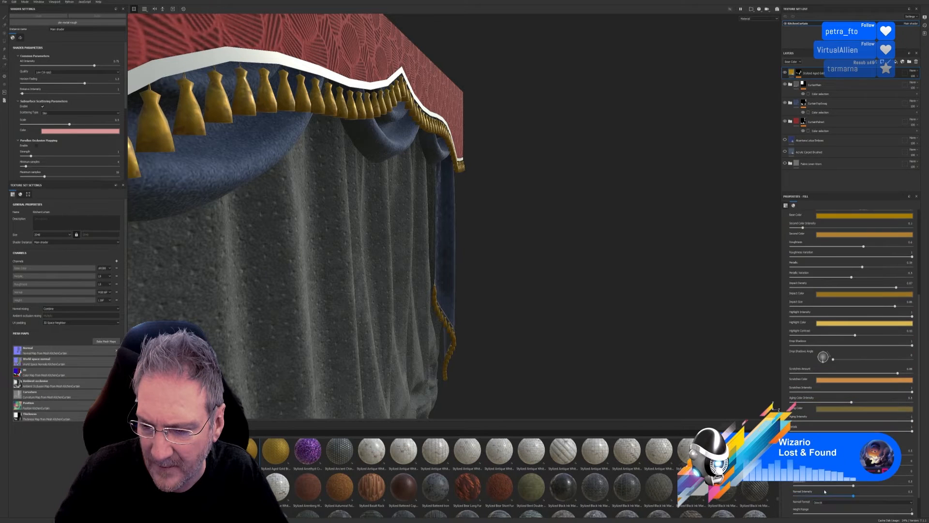
pyautogui.scroll(-2, 827, 491)
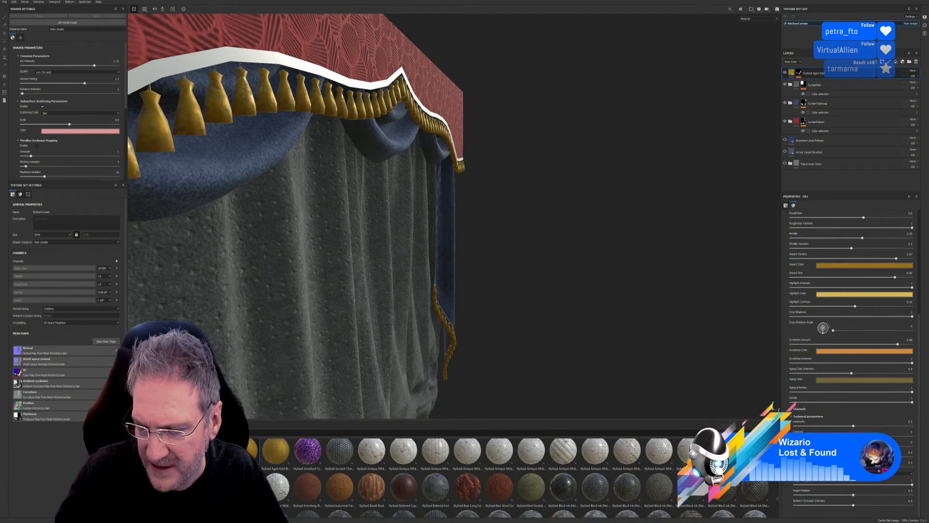
pyautogui.scroll(5, 840, 399)
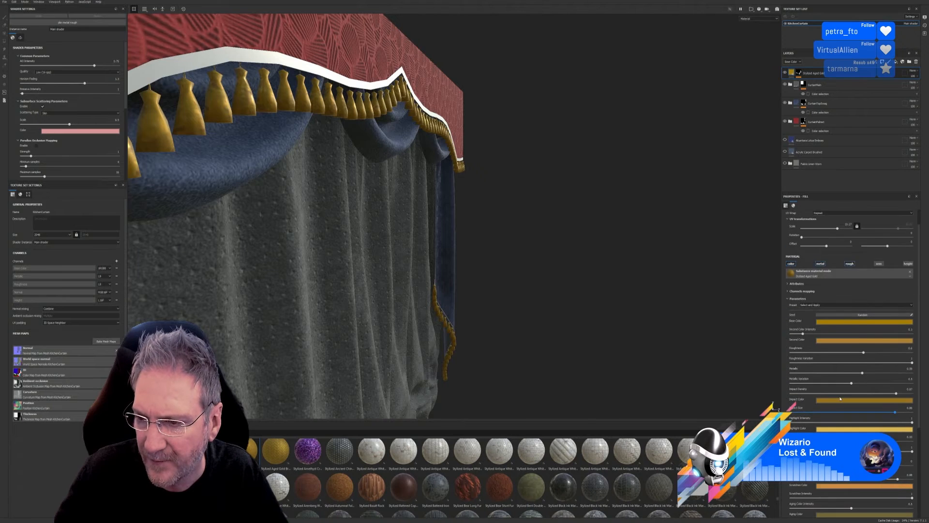
pyautogui.scroll(1, 840, 399)
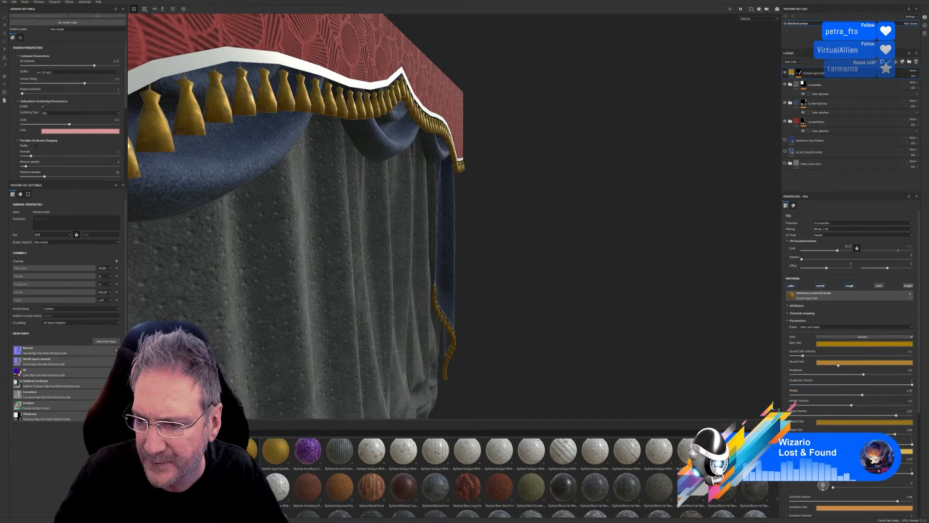
pyautogui.click(787, 306)
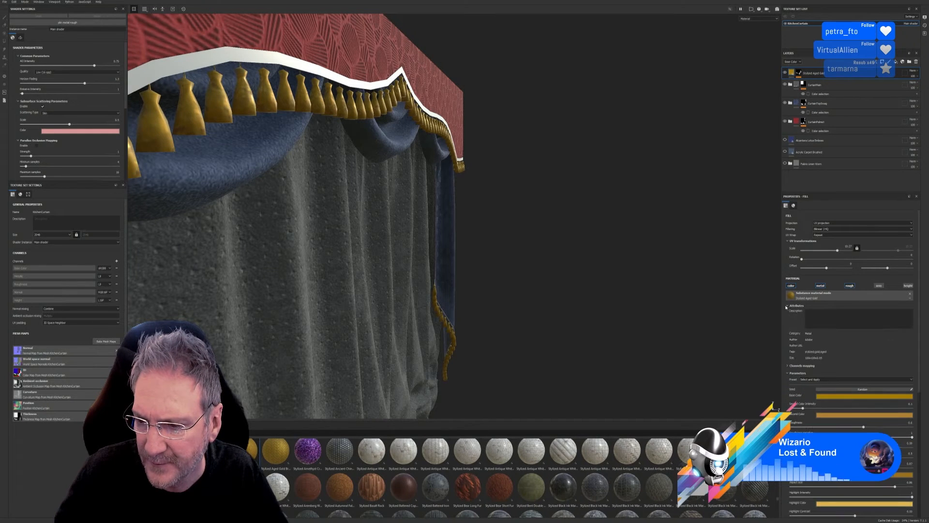
pyautogui.click(787, 305)
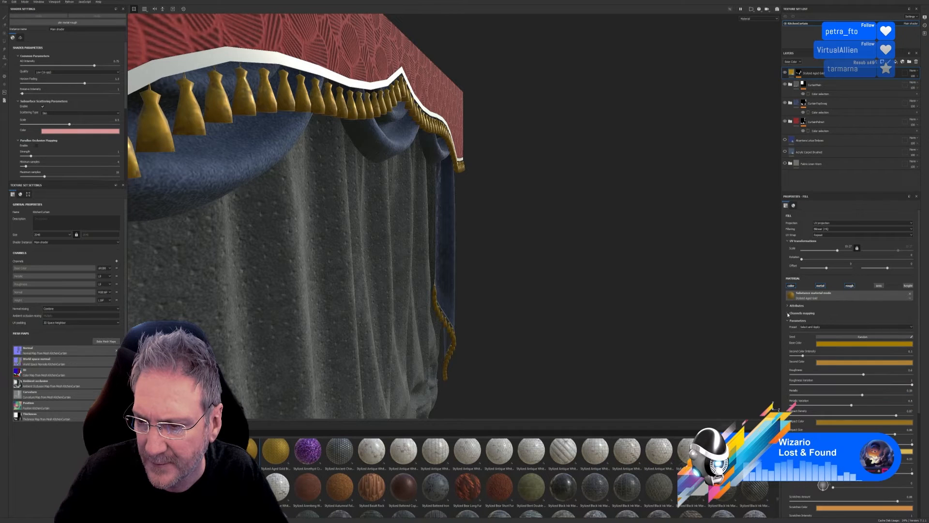
pyautogui.click(787, 313)
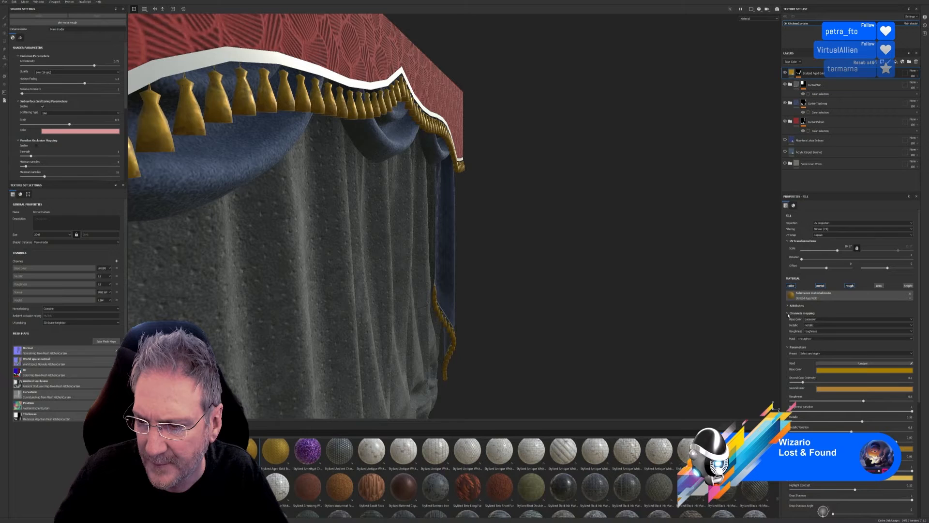
pyautogui.click(788, 313)
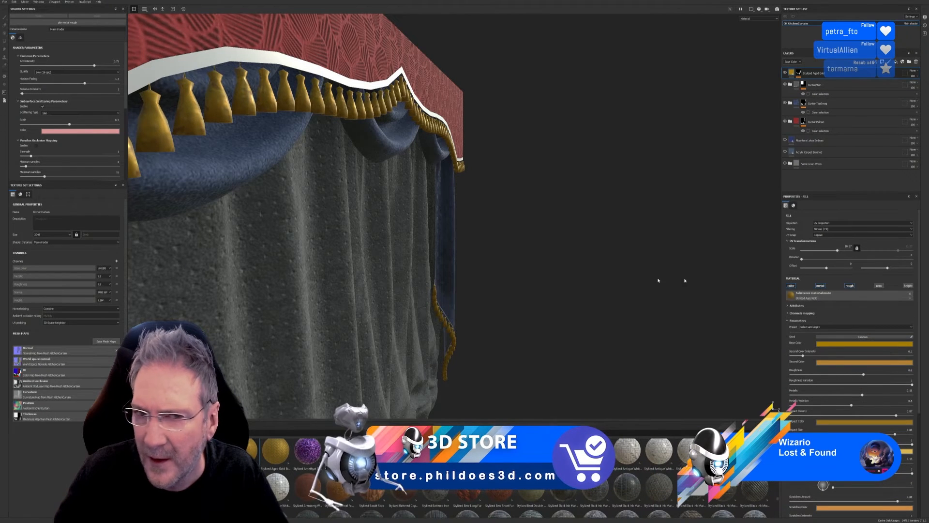
# Step: Inspect the textured curtain from several angles and distances, including the side drapes and tassel trim
pyautogui.keyDown('alt'); pyautogui.moveTo(655, 276); pyautogui.dragTo(385, 264); pyautogui.keyUp('alt')
pyautogui.keyDown('alt'); pyautogui.moveTo(385, 264); pyautogui.dragTo(668, 246, button='right'); pyautogui.keyUp('alt')
pyautogui.keyDown('alt'); pyautogui.moveTo(535, 266); pyautogui.dragTo(360, 177); pyautogui.keyUp('alt')
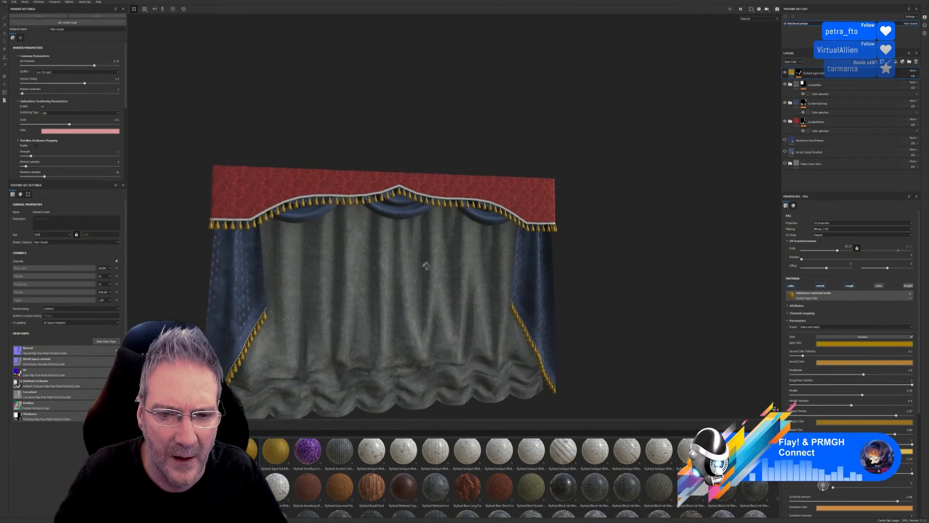
pyautogui.keyDown('alt'); pyautogui.moveTo(450, 271); pyautogui.dragTo(403, 295); pyautogui.keyUp('alt')
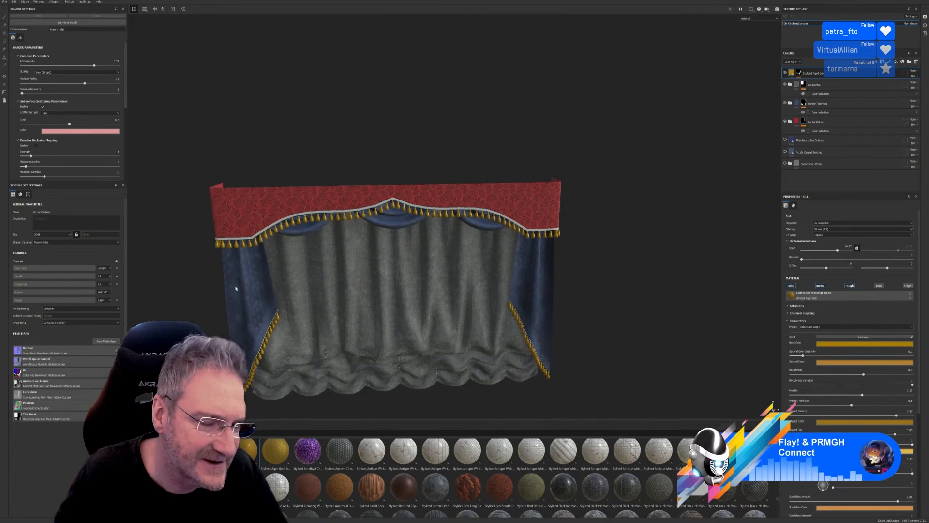
pyautogui.scroll(3, 237, 285)
pyautogui.keyDown('alt'); pyautogui.moveTo(253, 251); pyautogui.dragTo(348, 273); pyautogui.keyUp('alt')
pyautogui.scroll(4, 214, 246)
pyautogui.scroll(-5, 307, 247)
pyautogui.scroll(3, 182, 304)
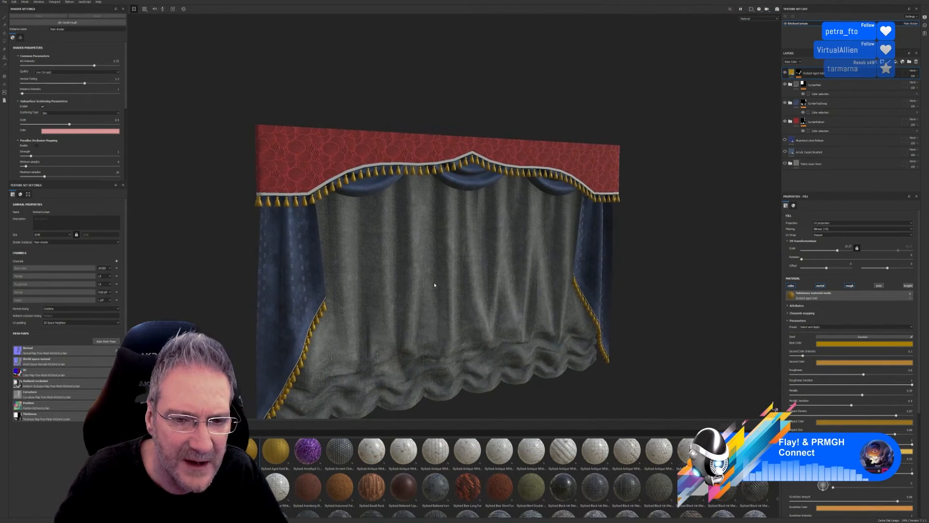
pyautogui.scroll(-3, 434, 285)
pyautogui.keyDown('alt'); pyautogui.moveTo(465, 294); pyautogui.dragTo(477, 324); pyautogui.keyUp('alt')
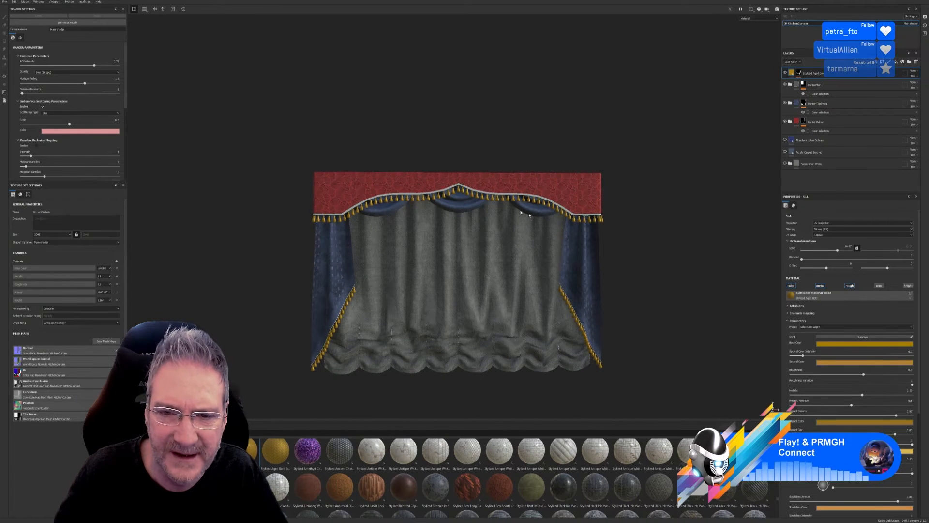
# Step: Group the Stylized Aged Gold layer into a folder named CurtainTassels and collapse the folder
pyautogui.rightClick(828, 75)
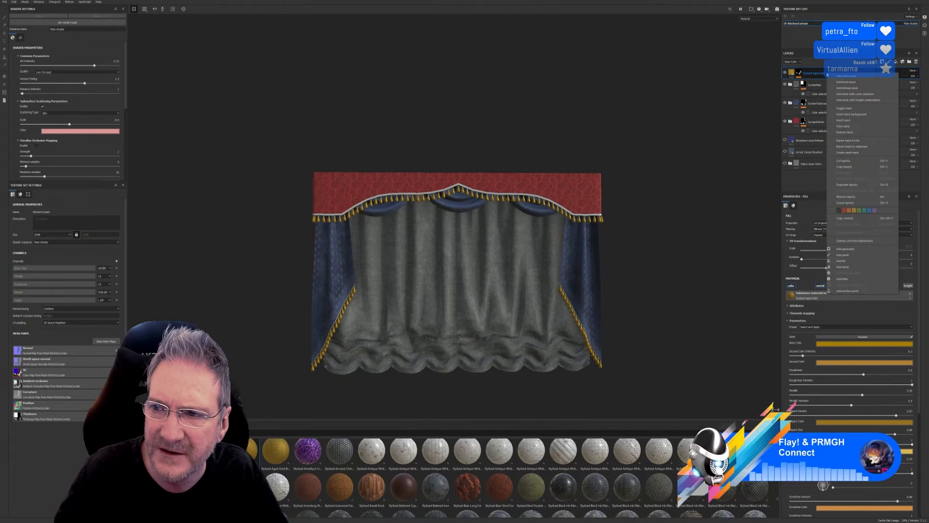
pyautogui.click(847, 202)
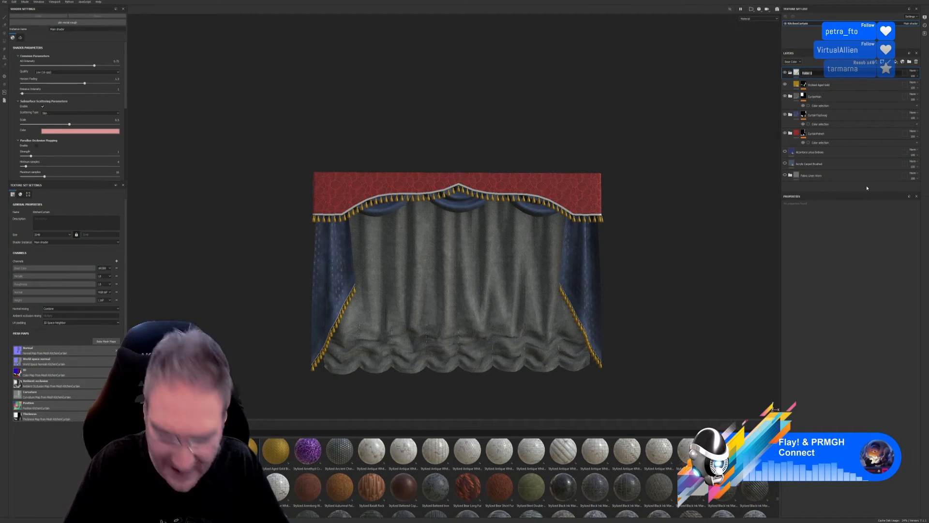
pyautogui.write('curtain')
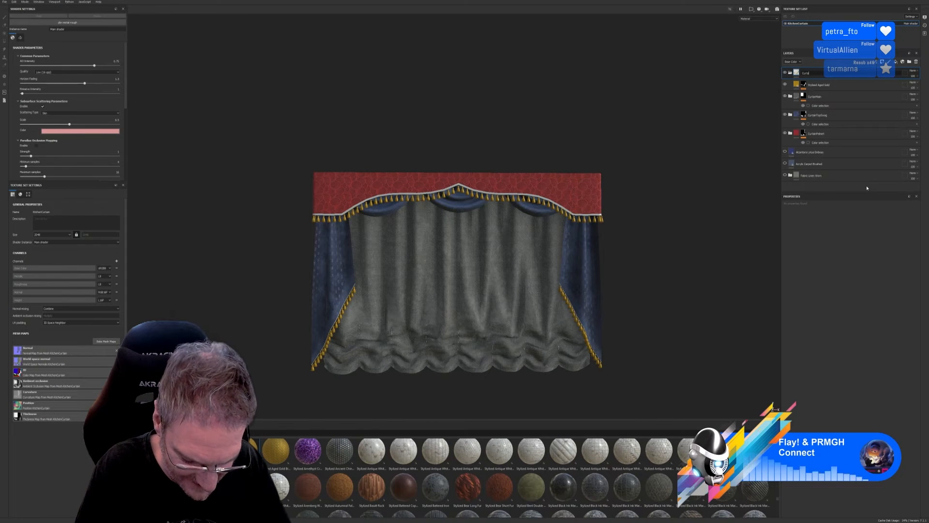
pyautogui.write('T')
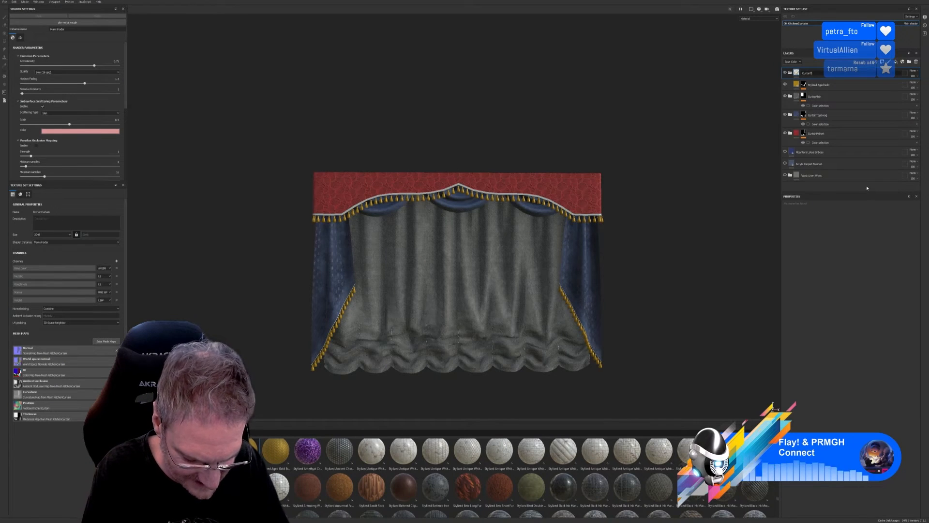
pyautogui.write('asselles')
pyautogui.press('Return')
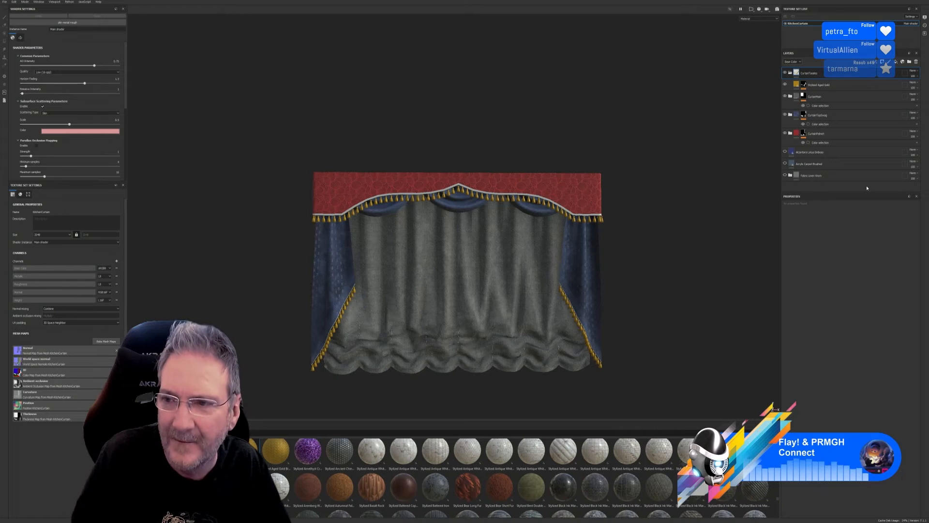
pyautogui.moveTo(807, 90); pyautogui.dragTo(818, 73)
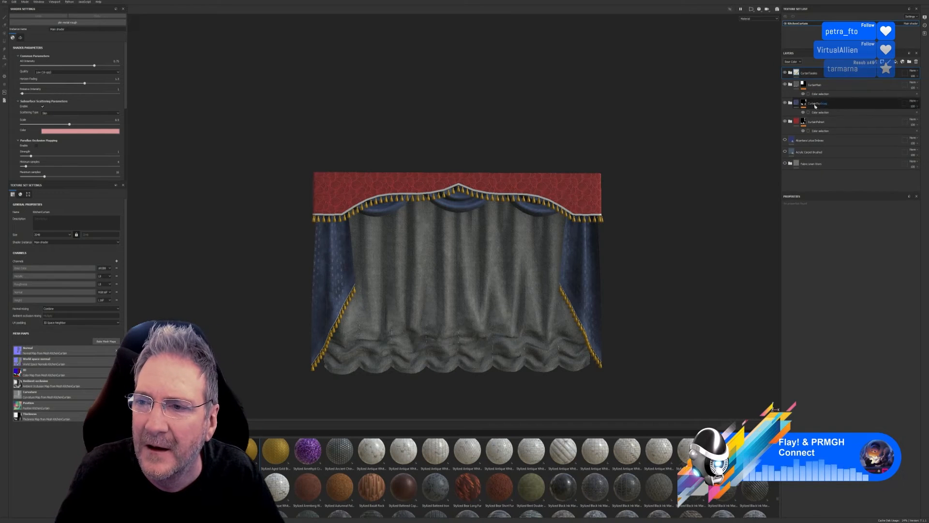
# Step: Mask the CurtainTassels folder with a color selection, picking the tassels' white ID color
pyautogui.rightClick(822, 74)
pyautogui.click(851, 94)
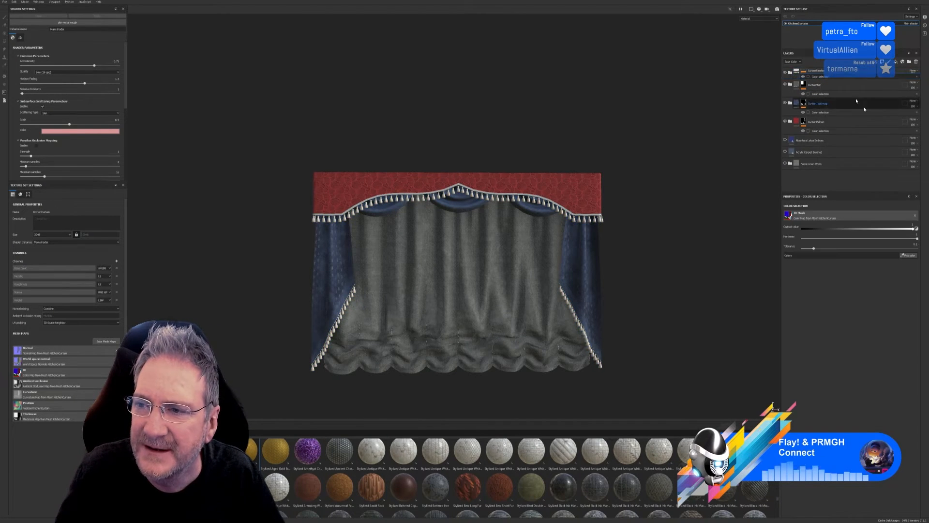
pyautogui.click(903, 256)
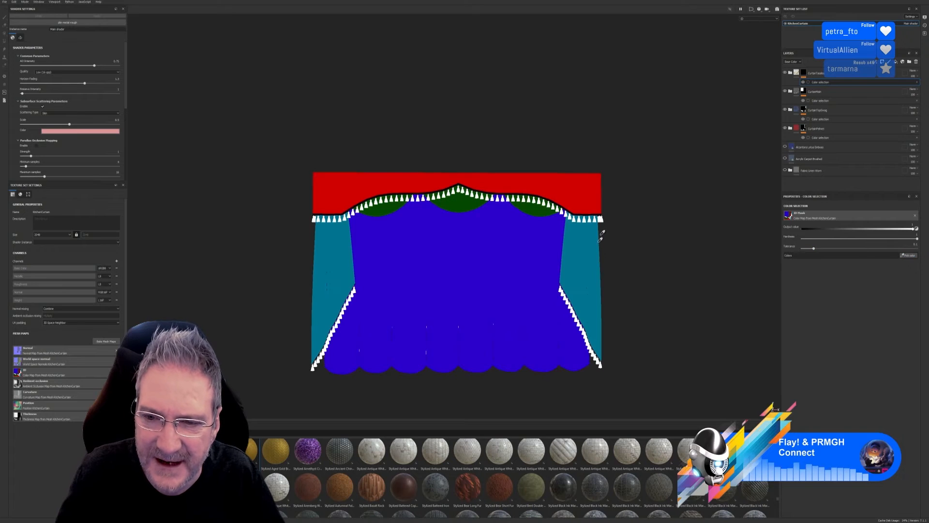
pyautogui.click(602, 219)
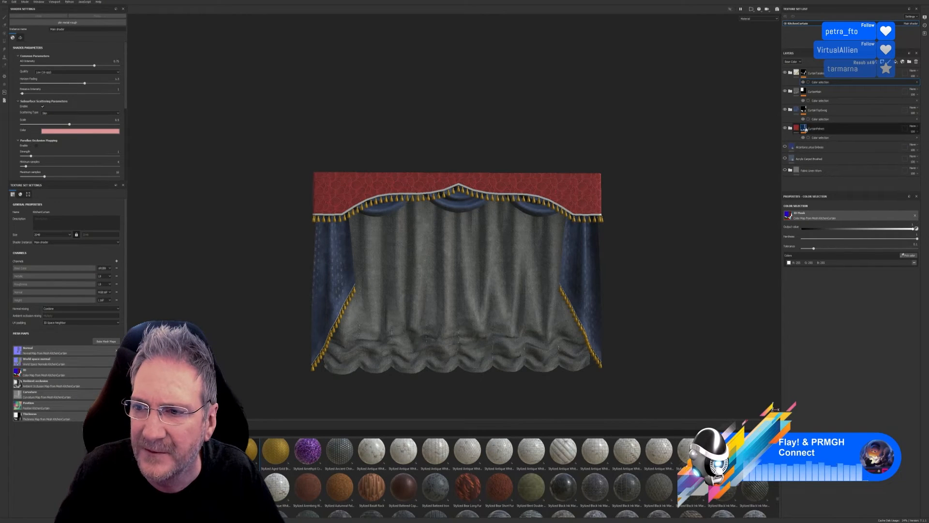
# Step: Expand the red valance's folder and apply the Surface Worn smart mask to its Lotus Quilt copy 1 layer
pyautogui.click(790, 128)
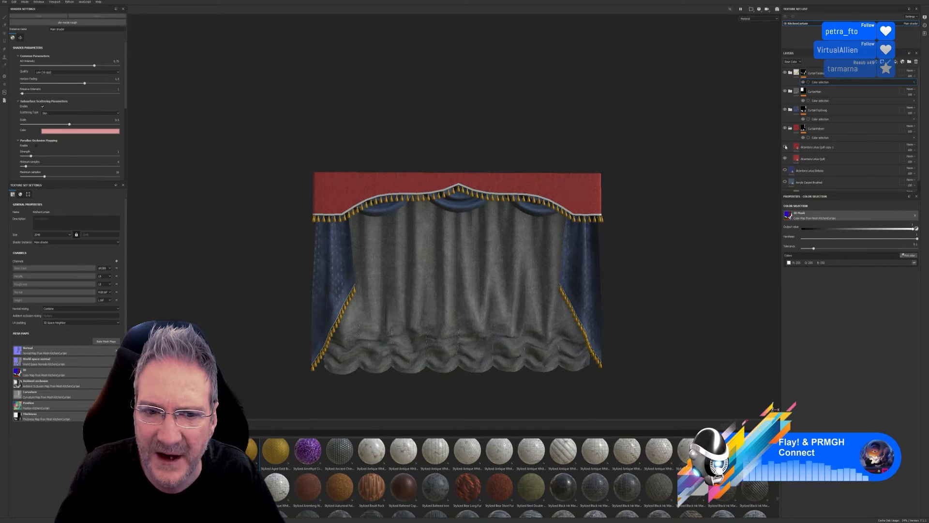
pyautogui.click(785, 146)
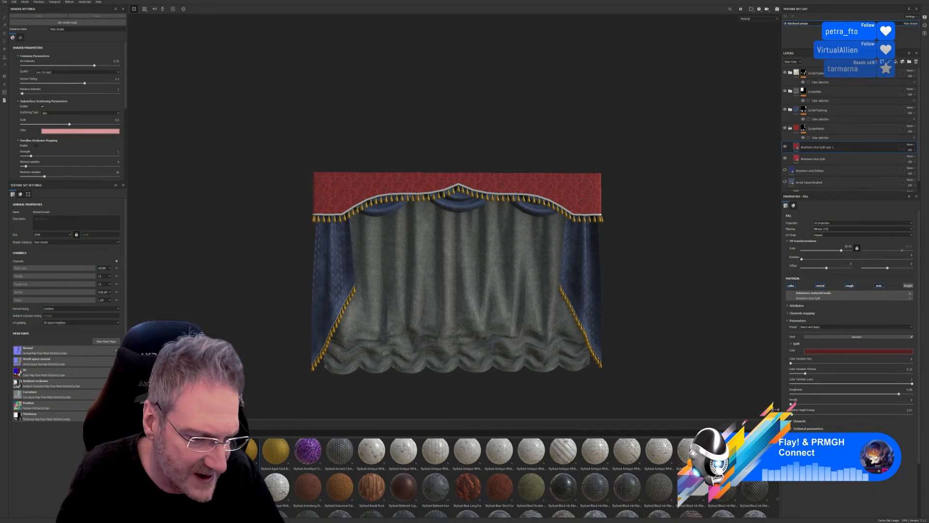
pyautogui.click(143, 499)
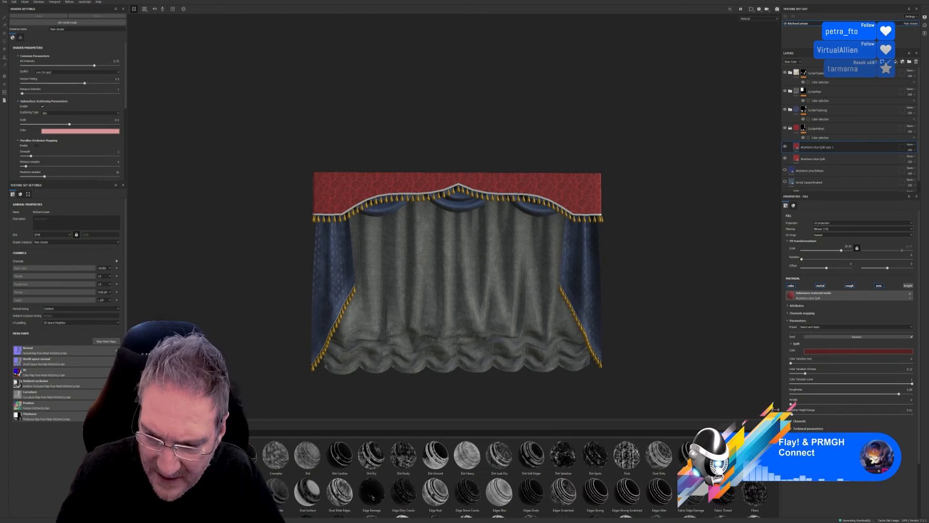
pyautogui.scroll(-3, 500, 484)
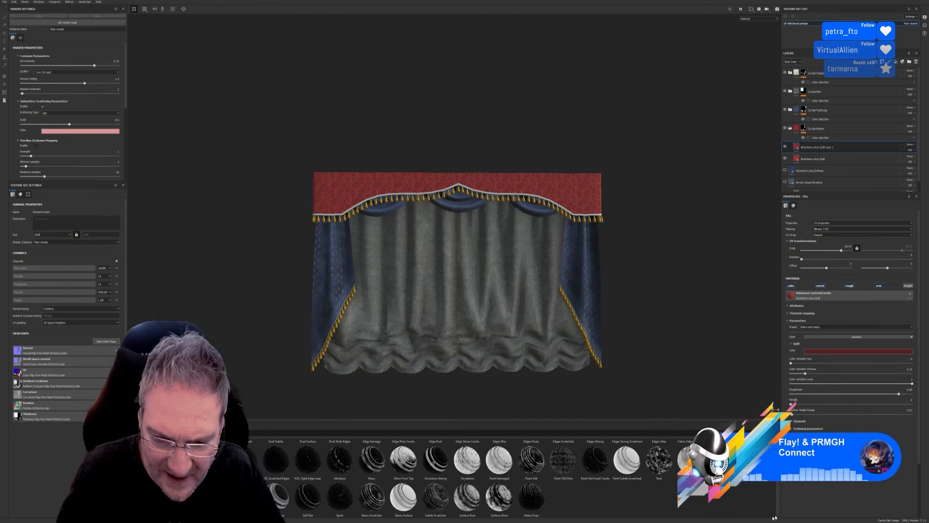
pyautogui.moveTo(499, 497)
pyautogui.mouseDown()
pyautogui.moveTo(718, 346)
pyautogui.moveTo(847, 154)
pyautogui.moveTo(840, 147)
pyautogui.mouseUp()
# Step: Open the Surface Worn mask's Mask Editor and adjust its global balance, global contrast and first texture amount on the valance
pyautogui.scroll(4, 357, 181)
pyautogui.keyDown('alt'); pyautogui.moveTo(355, 209); pyautogui.dragTo(415, 210); pyautogui.keyUp('alt')
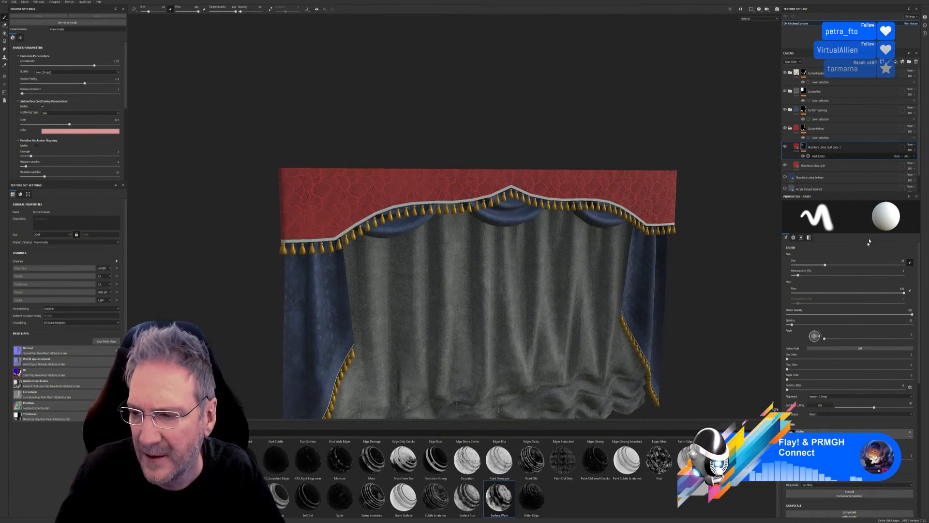
pyautogui.moveTo(845, 260)
pyautogui.mouseDown()
pyautogui.moveTo(903, 261)
pyautogui.moveTo(834, 266)
pyautogui.mouseUp()
pyautogui.click(899, 267)
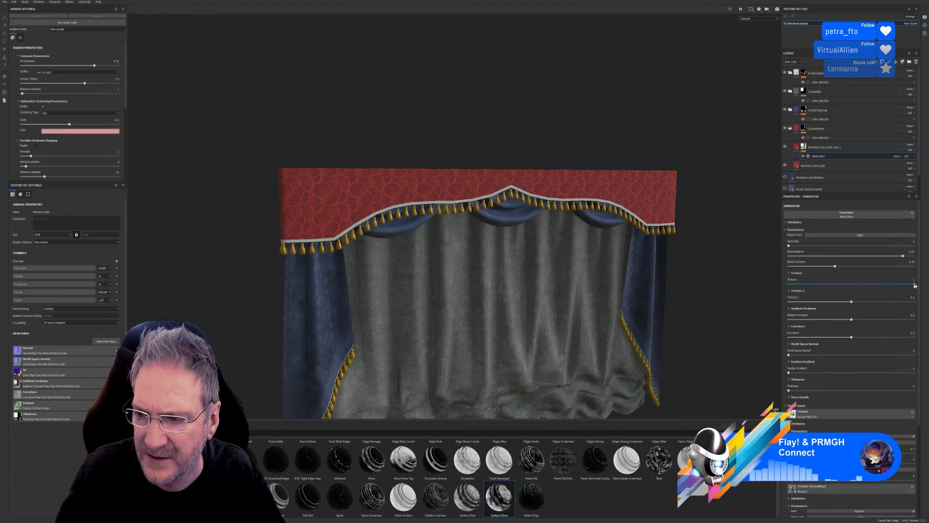
# Step: Fine-tune the valance mask by adjusting both texture amounts, ambient occlusion and curvature, and raising the World Space Normal influence
pyautogui.moveTo(851, 303)
pyautogui.mouseDown()
pyautogui.moveTo(916, 303)
pyautogui.moveTo(857, 310)
pyautogui.moveTo(869, 308)
pyautogui.mouseUp()
pyautogui.moveTo(914, 285); pyautogui.dragTo(888, 286)
pyautogui.moveTo(851, 320); pyautogui.dragTo(849, 339)
pyautogui.moveTo(791, 356); pyautogui.dragTo(820, 355)
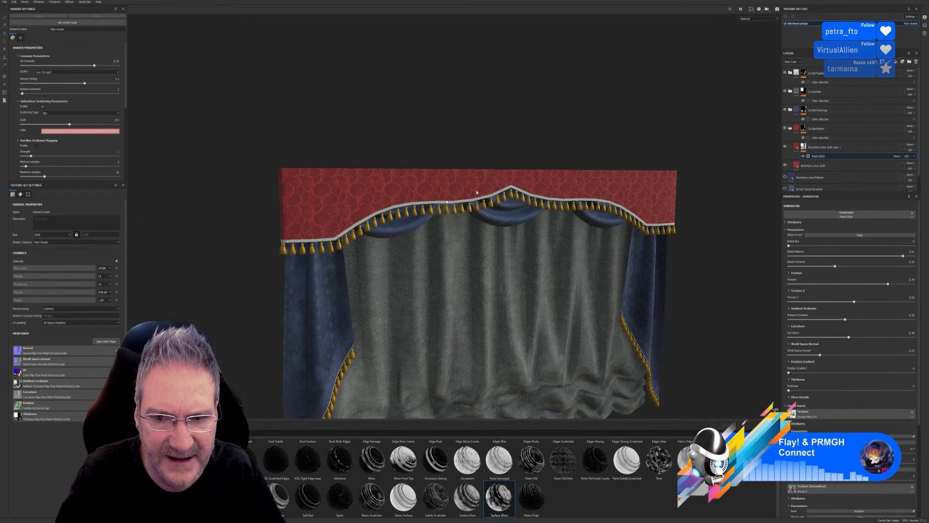
pyautogui.keyDown('alt'); pyautogui.moveTo(477, 192); pyautogui.dragTo(348, 179); pyautogui.keyUp('alt')
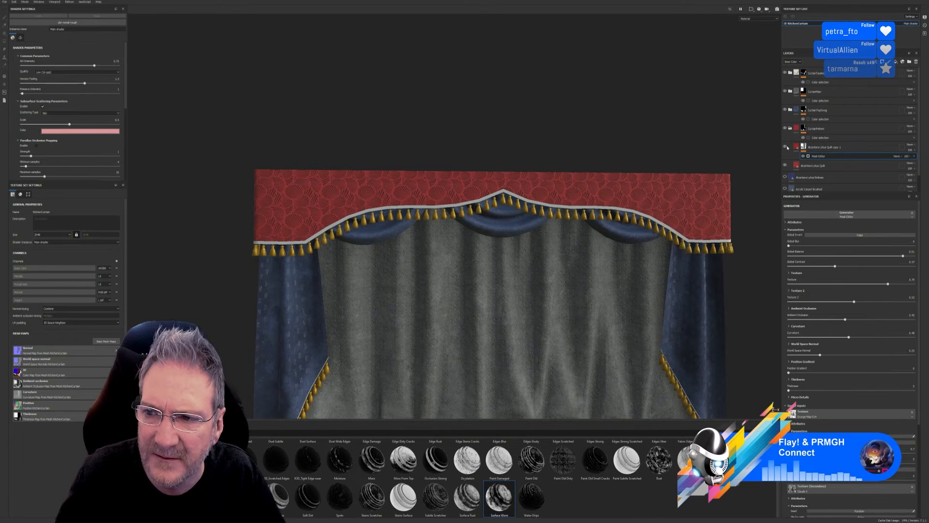
# Step: Compare the valance with its Lotus Quilt copy 1 layer hidden and shown, and replace that layer's Surface Worn mask with Surface Rust
pyautogui.click(785, 147)
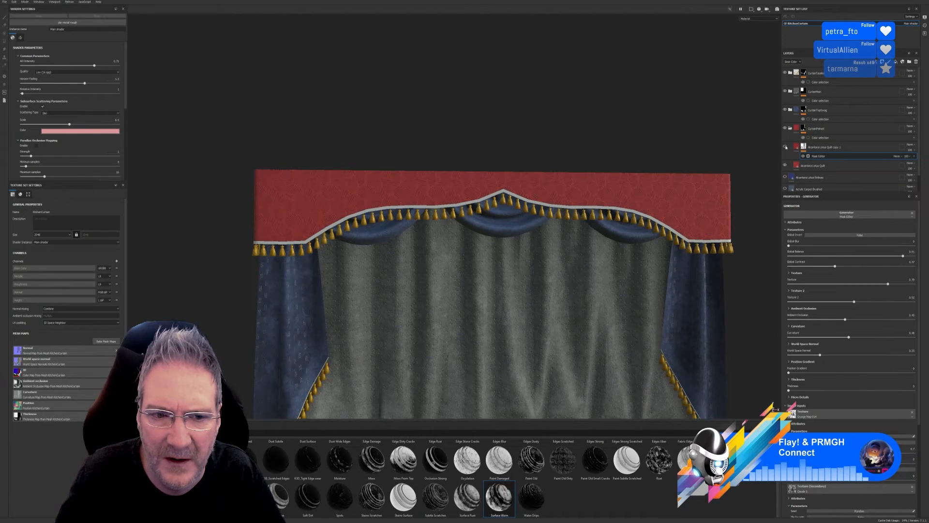
pyautogui.click(785, 147)
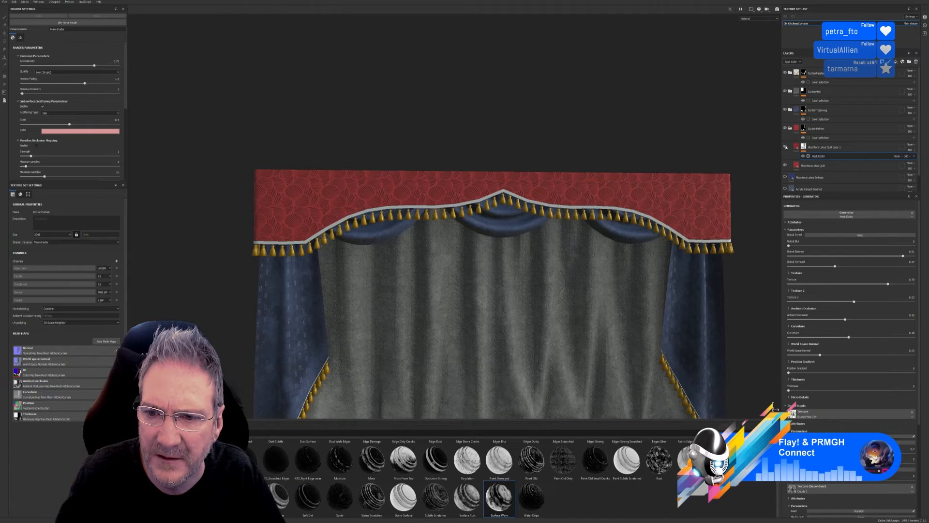
pyautogui.press('Delete')
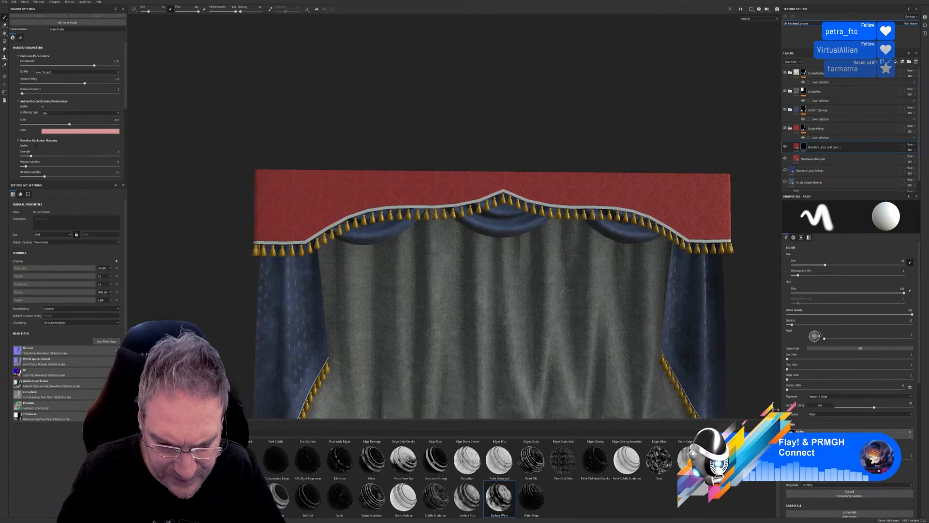
pyautogui.moveTo(467, 499); pyautogui.dragTo(837, 148)
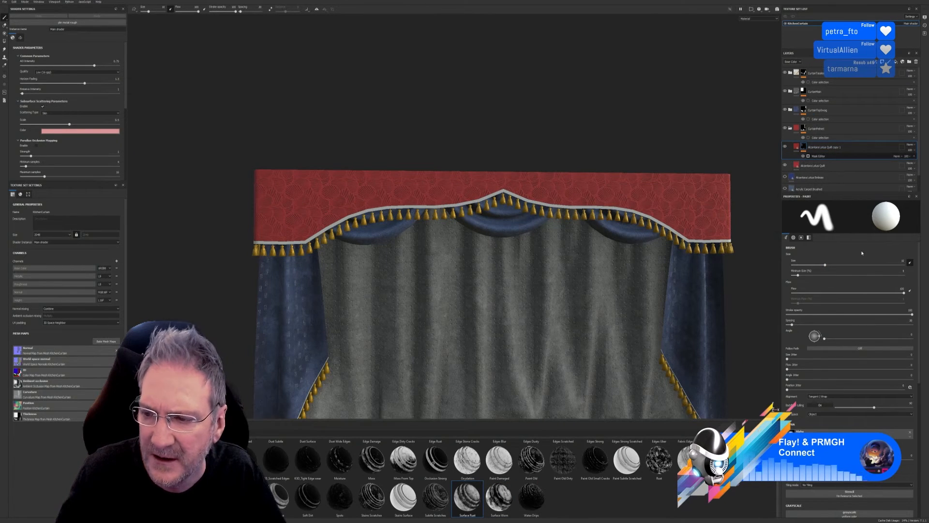
# Step: Open the Surface Rust mask's Mask Editor, lower the global contrast to about 0.11 and reduce Texture 2 to about 0.41
pyautogui.moveTo(851, 256)
pyautogui.mouseDown()
pyautogui.moveTo(917, 263)
pyautogui.moveTo(871, 266)
pyautogui.moveTo(892, 269)
pyautogui.mouseUp()
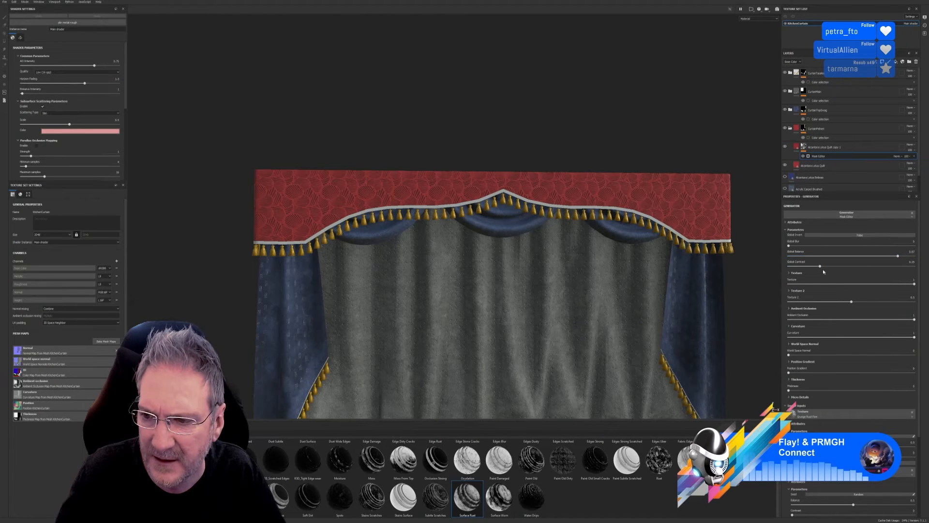
pyautogui.moveTo(819, 267); pyautogui.dragTo(802, 284)
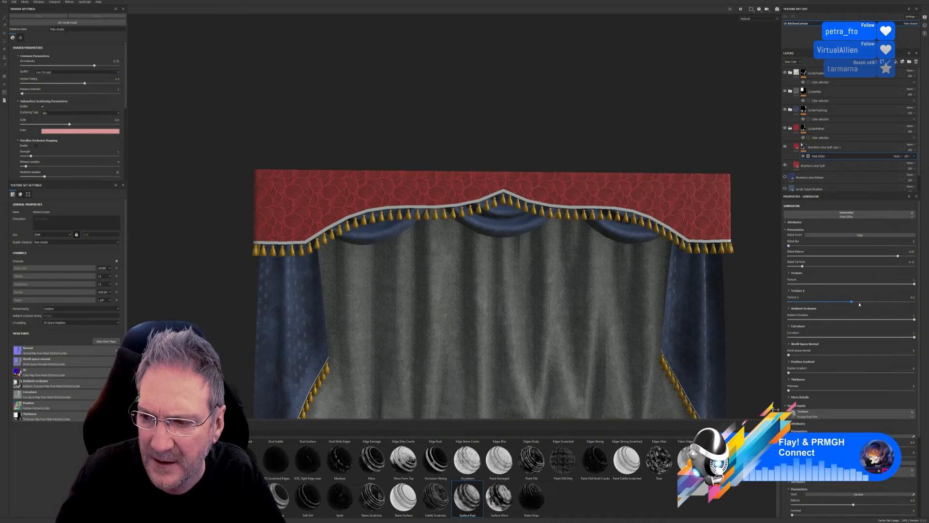
pyautogui.moveTo(852, 303)
pyautogui.mouseDown()
pyautogui.moveTo(910, 303)
pyautogui.moveTo(799, 303)
pyautogui.moveTo(855, 302)
pyautogui.moveTo(840, 313)
pyautogui.mouseUp()
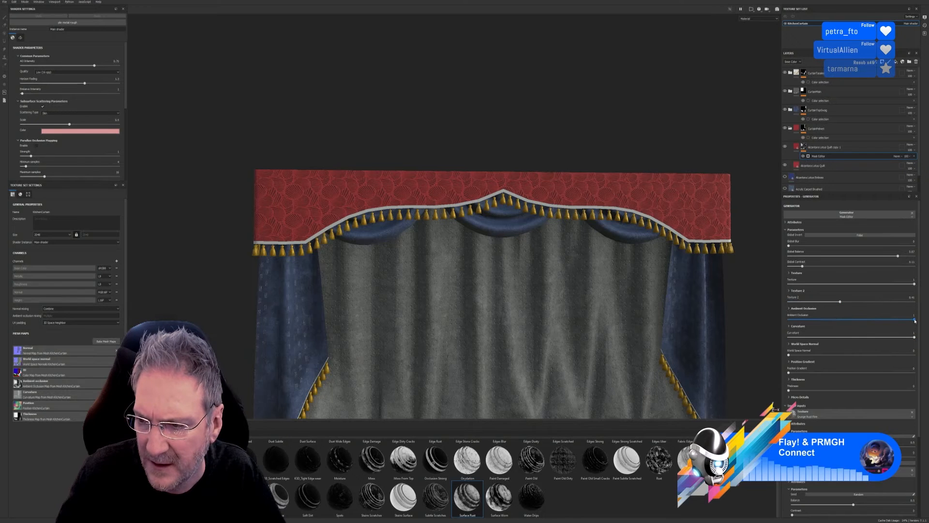
# Step: Reduce the valance mask's ambient occlusion to about 0.76 and curvature to about 0.48, and raise World Space Normal to about 0.5
pyautogui.moveTo(898, 319); pyautogui.dragTo(868, 337)
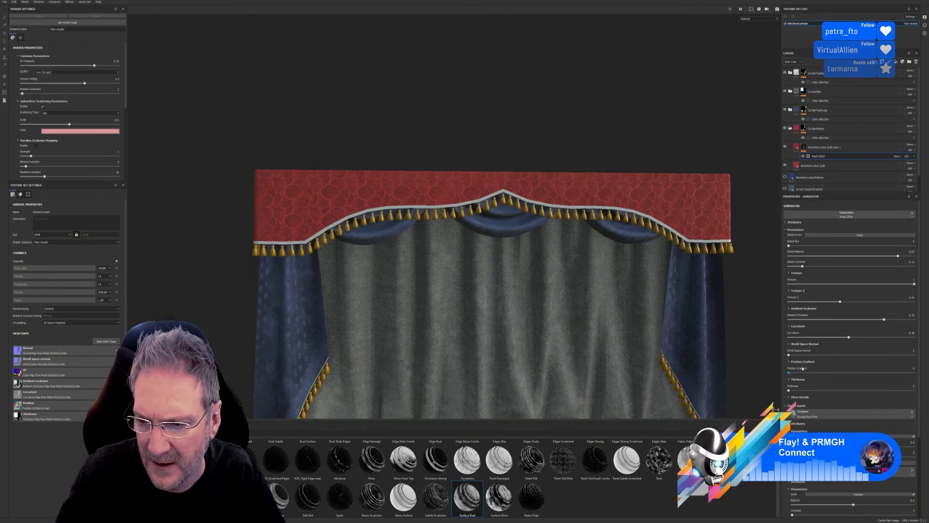
pyautogui.moveTo(790, 356); pyautogui.dragTo(851, 354)
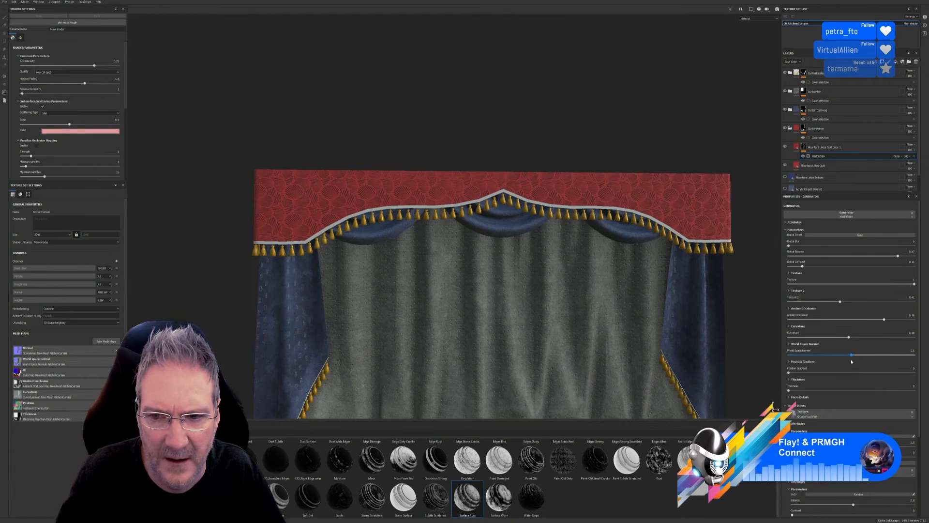
pyautogui.keyDown('alt'); pyautogui.moveTo(557, 247); pyautogui.dragTo(571, 259); pyautogui.keyUp('alt')
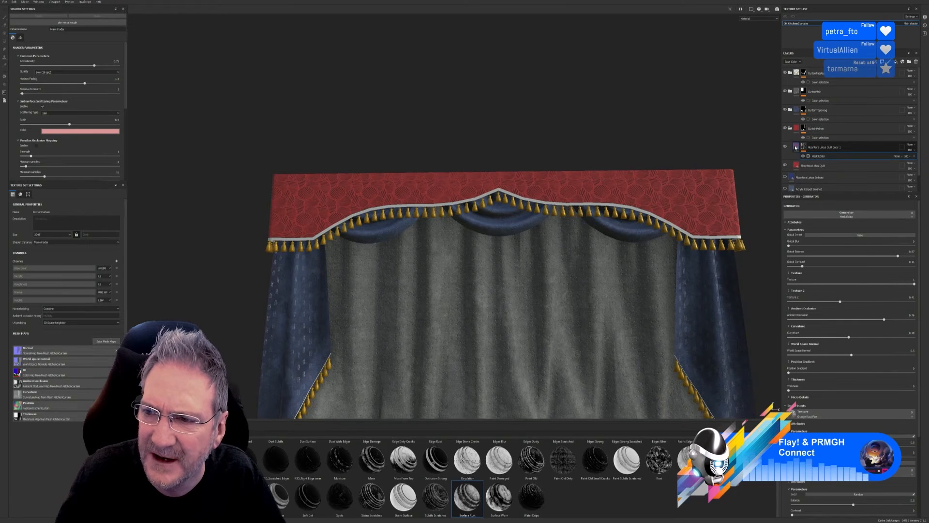
# Step: Darken the quilt color of the valance's Lotus Quilt copy 1 layer to a very dark red
pyautogui.click(796, 148)
pyautogui.click(871, 351)
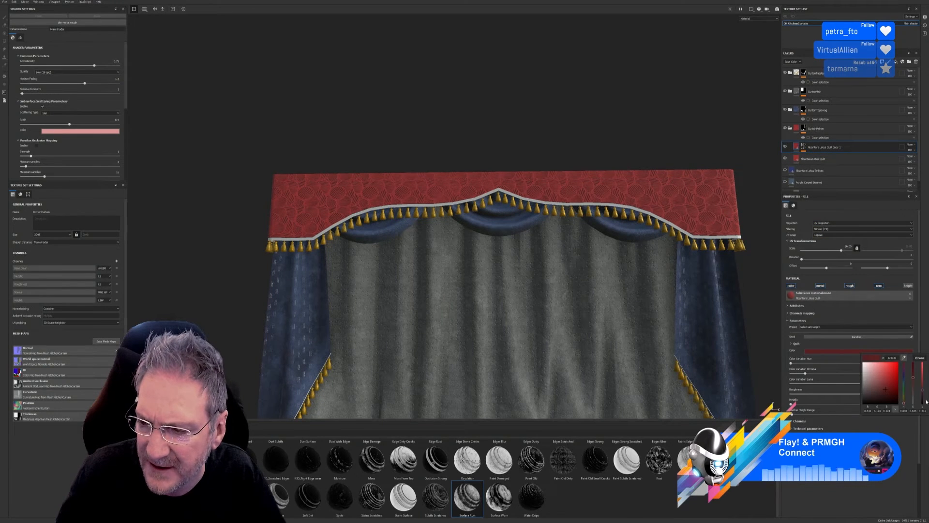
pyautogui.moveTo(922, 393); pyautogui.dragTo(923, 409)
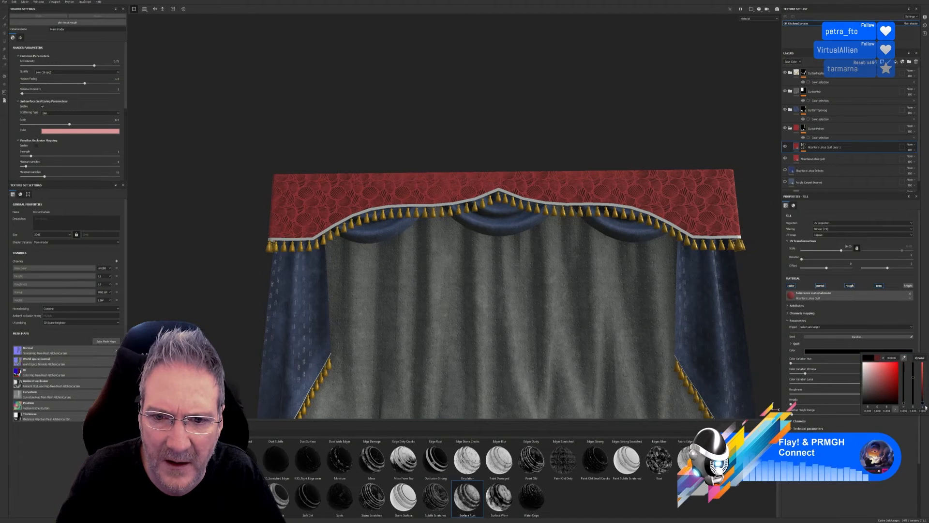
pyautogui.moveTo(925, 407); pyautogui.dragTo(927, 399)
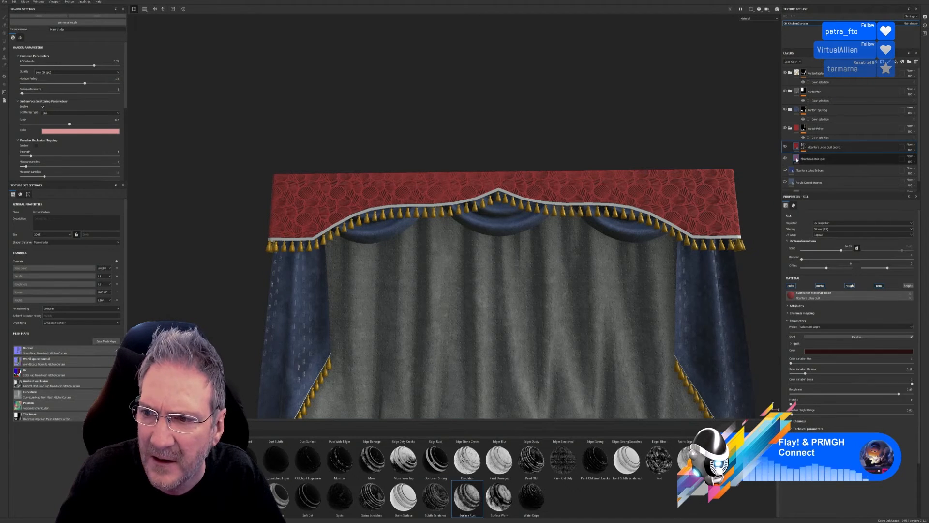
# Step: Brighten the valance's base Lotus Quilt layer to a light, vivid red and check the color variation up close and from several angles
pyautogui.click(812, 159)
pyautogui.click(891, 352)
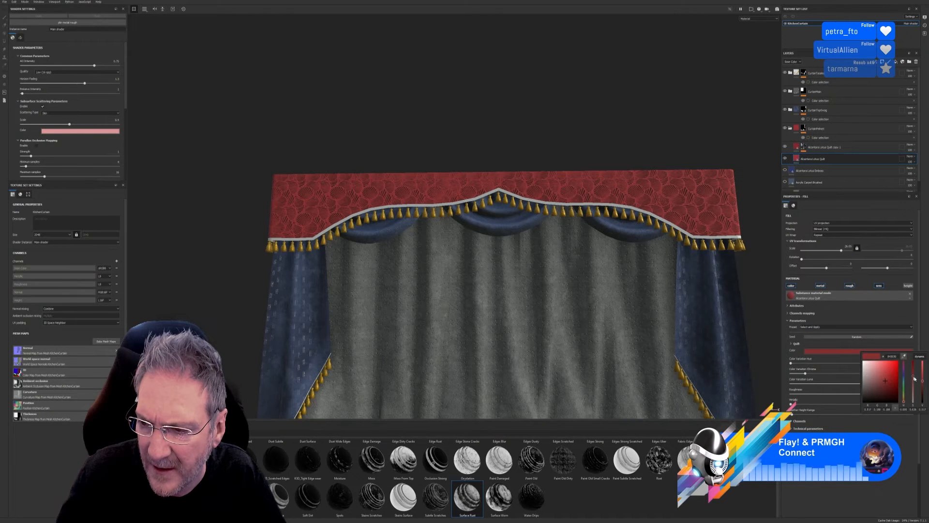
pyautogui.moveTo(923, 382); pyautogui.dragTo(923, 362)
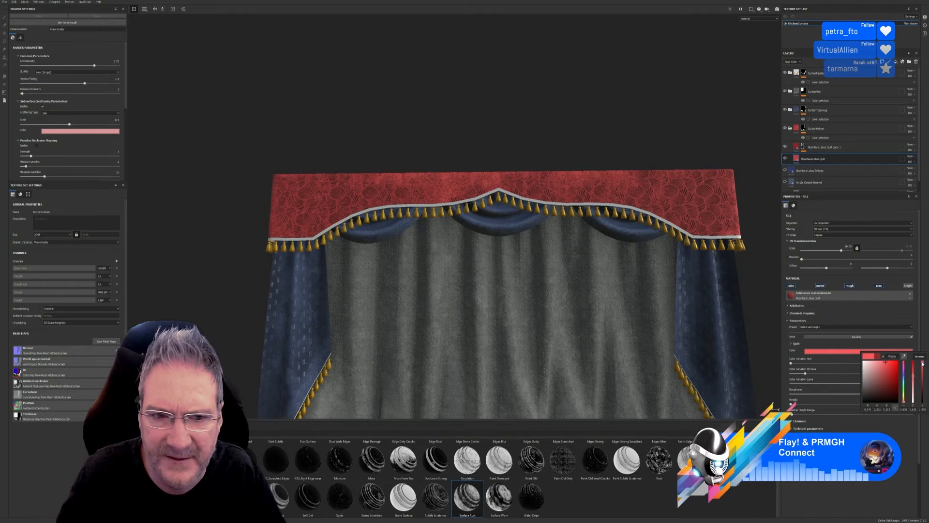
pyautogui.moveTo(472, 199)
pyautogui.keyDown('alt'); pyautogui.mouseDown()
pyautogui.moveTo(468, 233)
pyautogui.moveTo(414, 191)
pyautogui.moveTo(481, 196)
pyautogui.mouseUp(); pyautogui.keyUp('alt')
pyautogui.scroll(5, 487, 197)
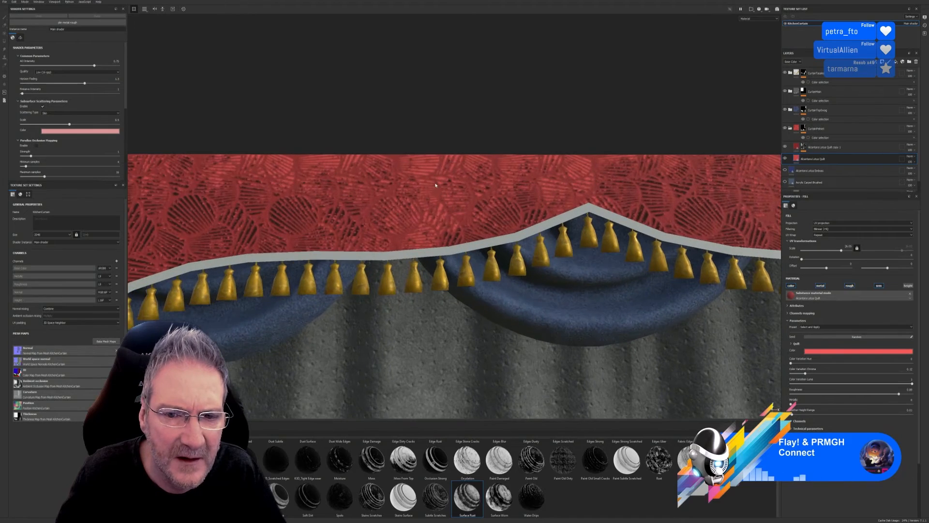
pyautogui.scroll(-8, 505, 209)
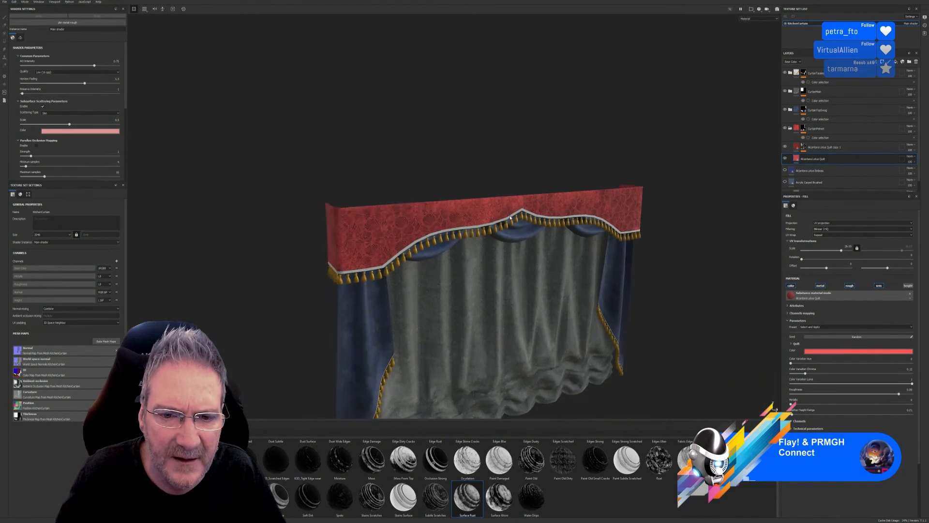
pyautogui.keyDown('alt'); pyautogui.moveTo(440, 211); pyautogui.dragTo(602, 200); pyautogui.keyUp('alt')
pyautogui.scroll(3, 453, 203)
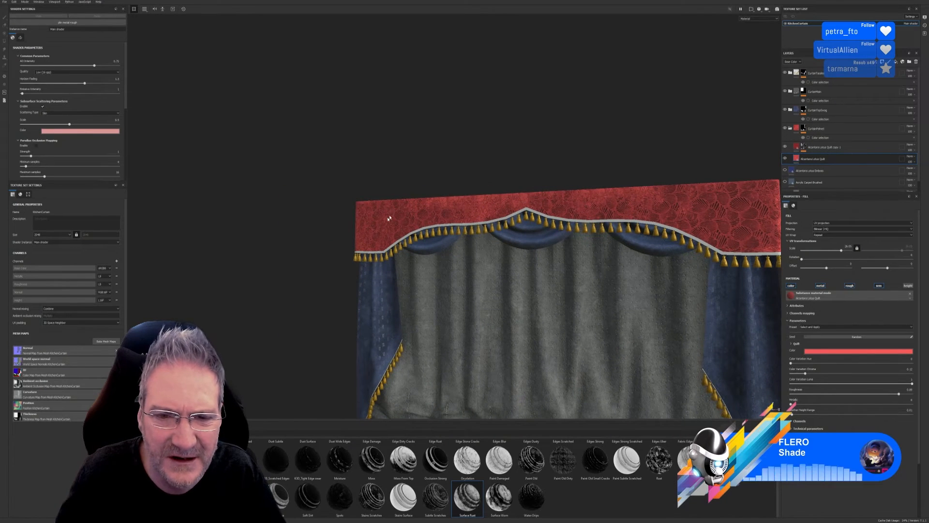
pyautogui.keyDown('alt'); pyautogui.moveTo(388, 218); pyautogui.dragTo(552, 249); pyautogui.keyUp('alt')
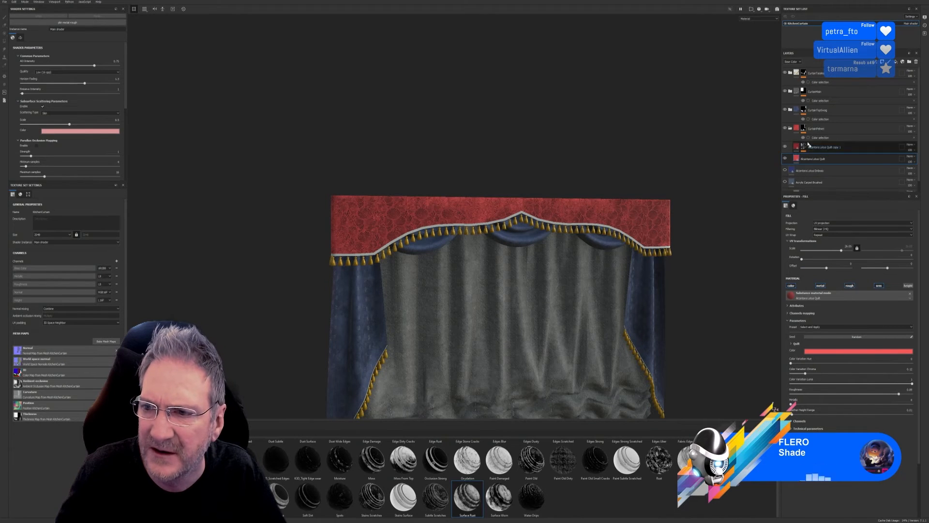
# Step: Collapse the red valance's folder and save the project
pyautogui.click(790, 129)
pyautogui.click(4, 2)
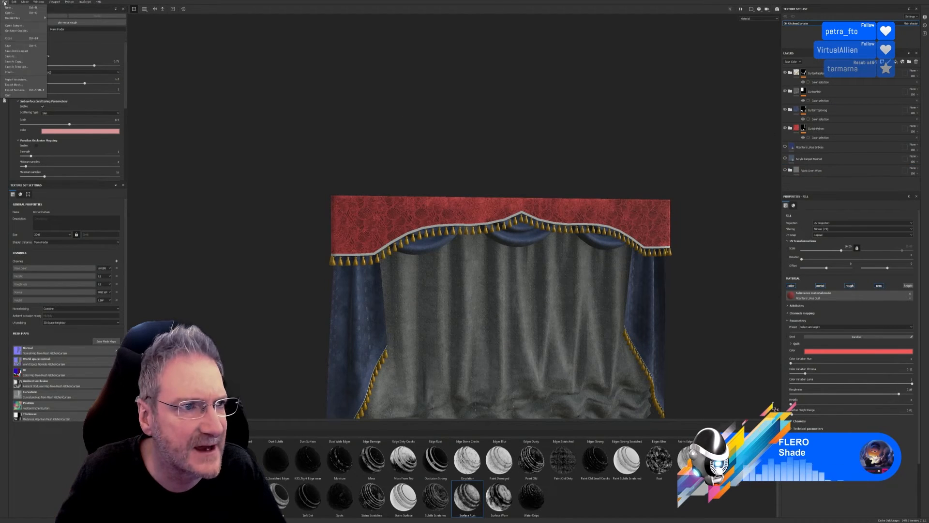
pyautogui.click(9, 47)
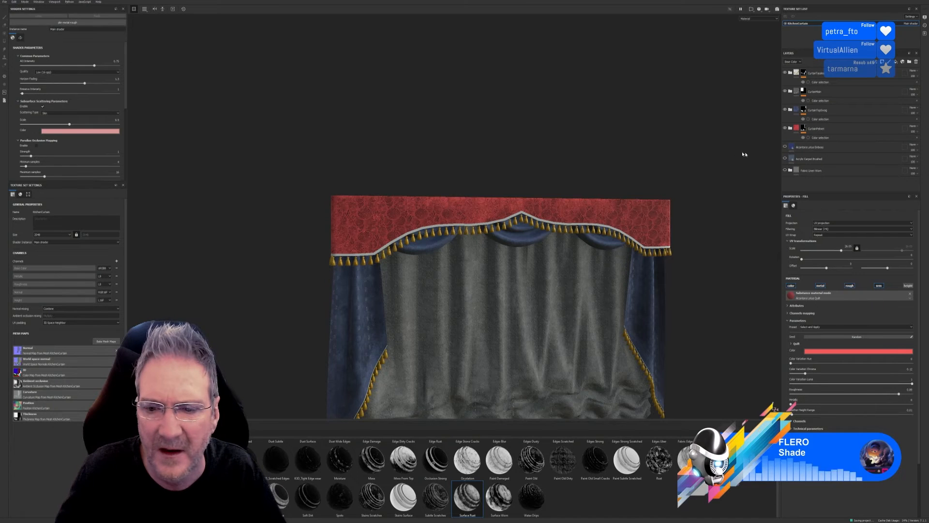
# Step: Identify the gray main curtain's folder by toggling its visibility, expand it, and show the available fabric materials
pyautogui.keyDown('alt'); pyautogui.moveTo(686, 200); pyautogui.dragTo(643, 132); pyautogui.keyUp('alt')
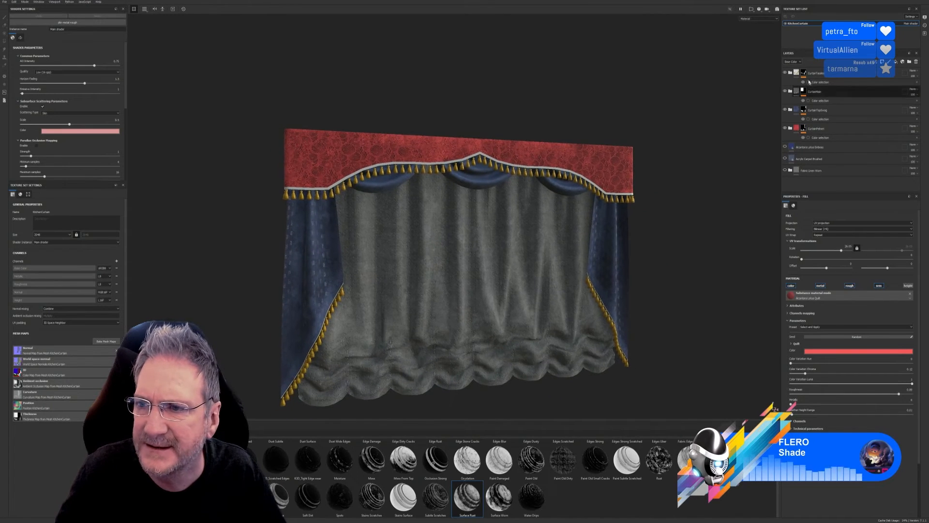
pyautogui.click(785, 91)
pyautogui.click(785, 91)
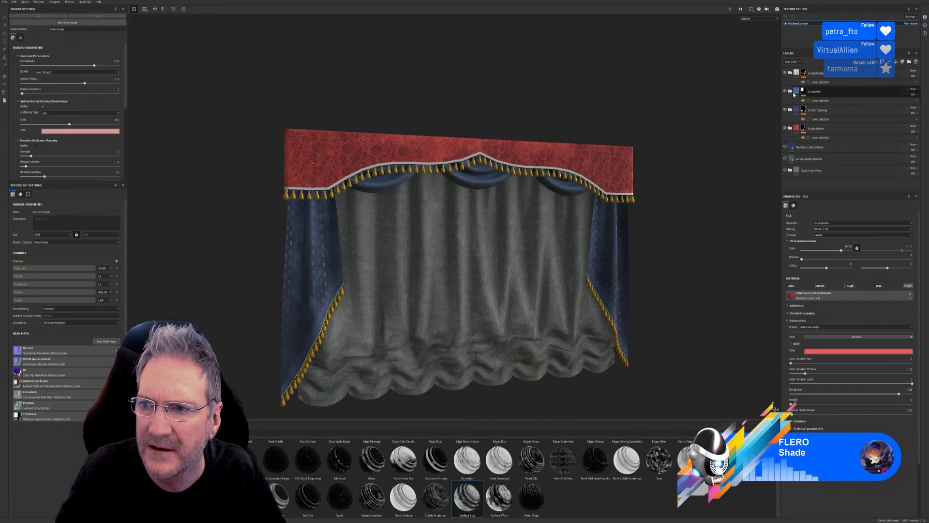
pyautogui.click(790, 91)
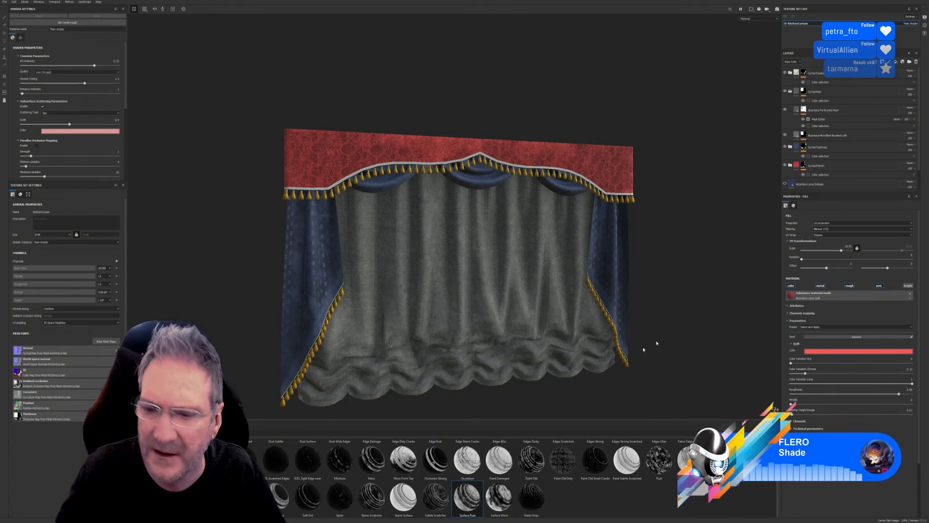
pyautogui.click(144, 498)
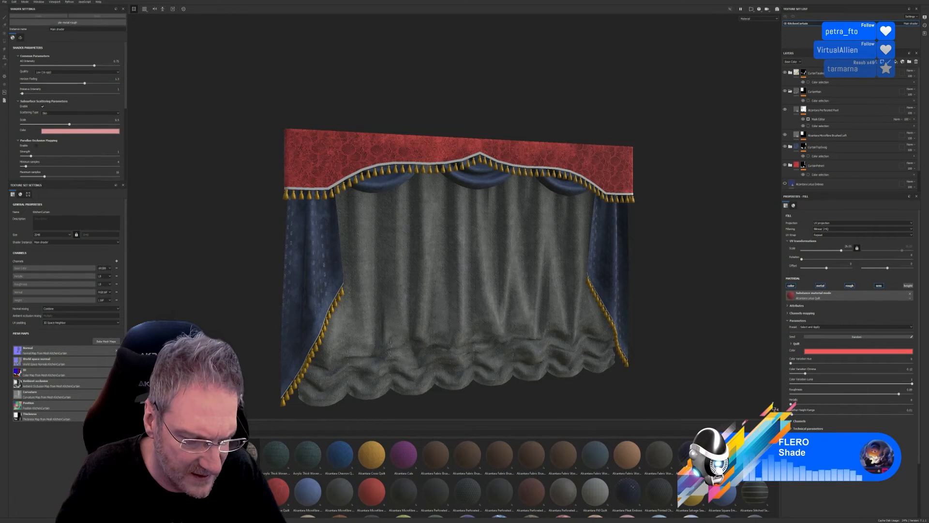
# Step: Try the tan Alcantara Fabric Worn Brushed Right material as a new layer in the main curtain's folder
pyautogui.moveTo(245, 455)
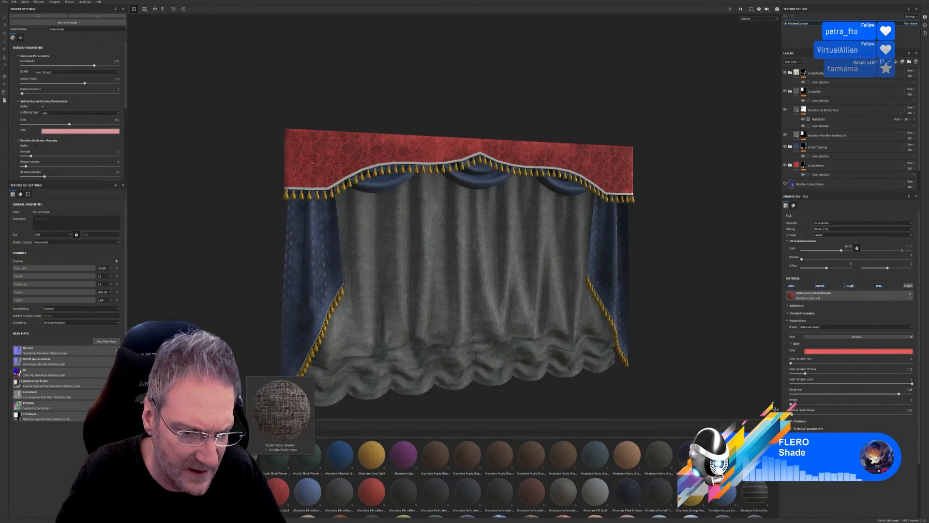
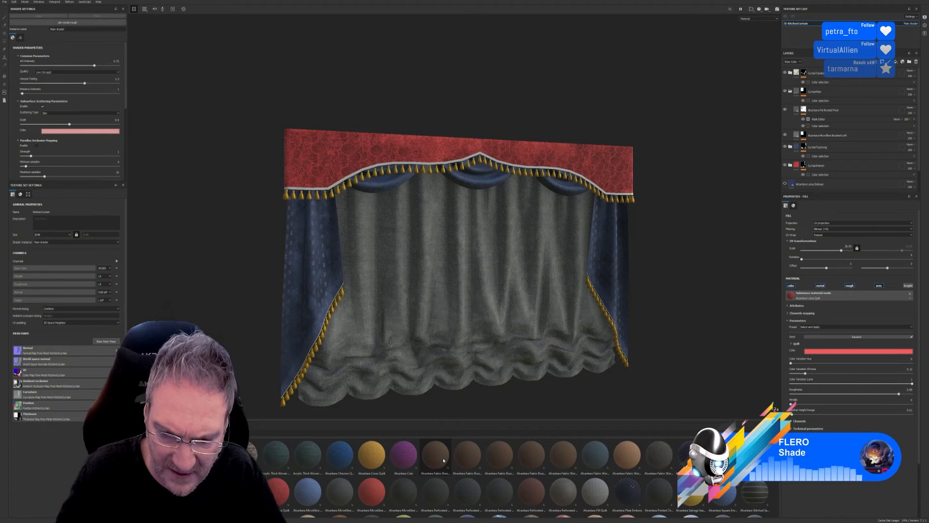
pyautogui.moveTo(640, 463)
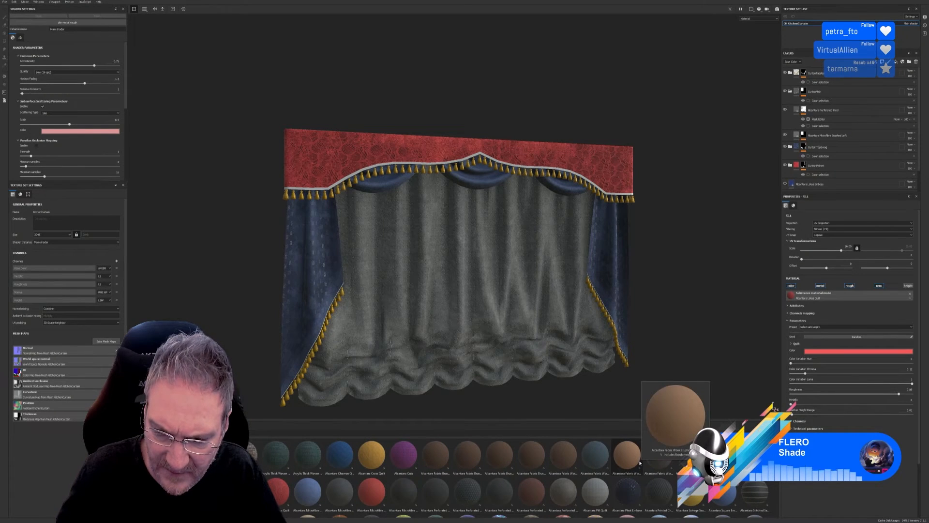
pyautogui.moveTo(640, 463)
pyautogui.mouseDown()
pyautogui.moveTo(561, 331)
pyautogui.moveTo(862, 235)
pyautogui.moveTo(828, 106)
pyautogui.mouseUp()
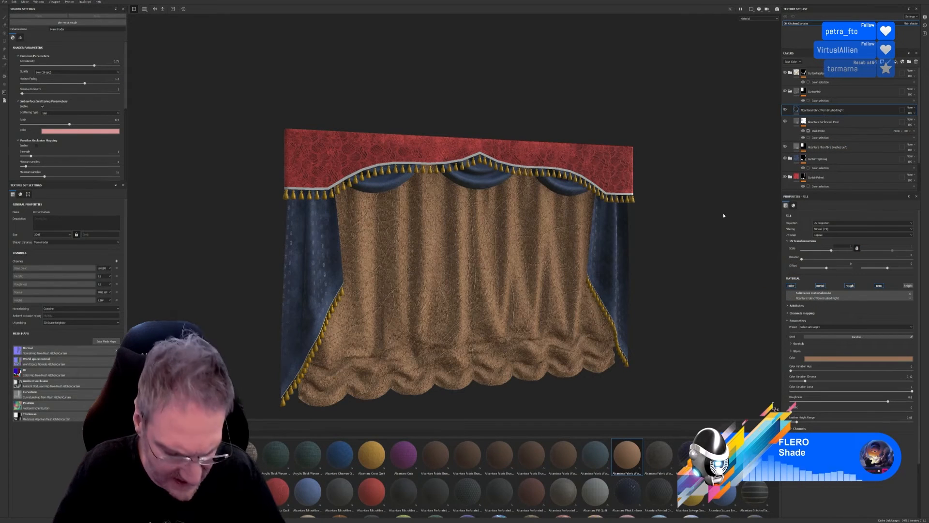
pyautogui.hotkey('ctrl', 'z')
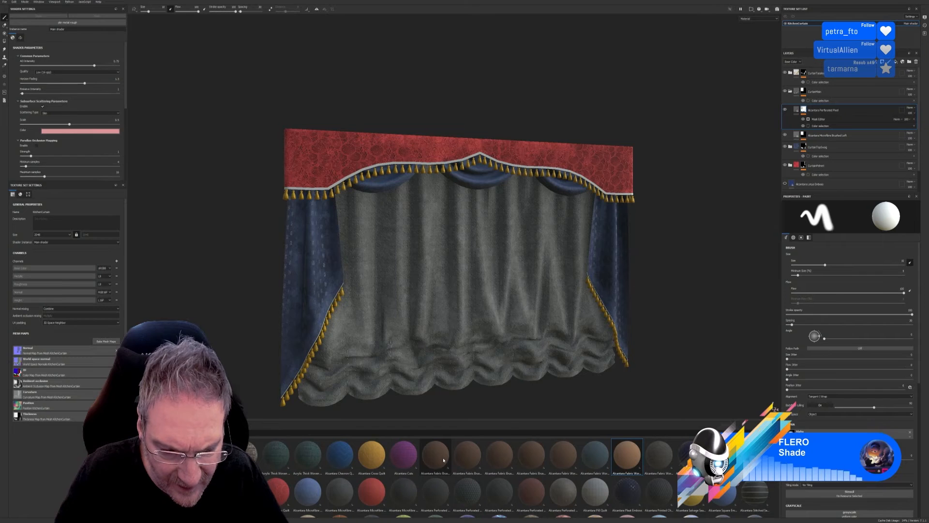
# Step: Add the Alcantara Fabric Brushed Downwards material above the other layers in the main curtain's folder and increase its UV scale
pyautogui.moveTo(443, 460)
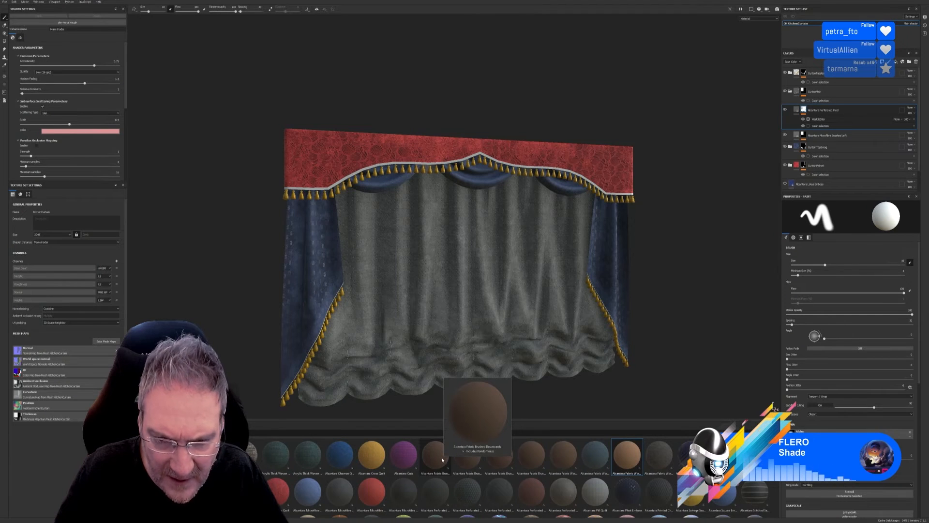
pyautogui.moveTo(443, 459)
pyautogui.mouseDown()
pyautogui.moveTo(659, 386)
pyautogui.moveTo(832, 169)
pyautogui.moveTo(817, 103)
pyautogui.mouseUp()
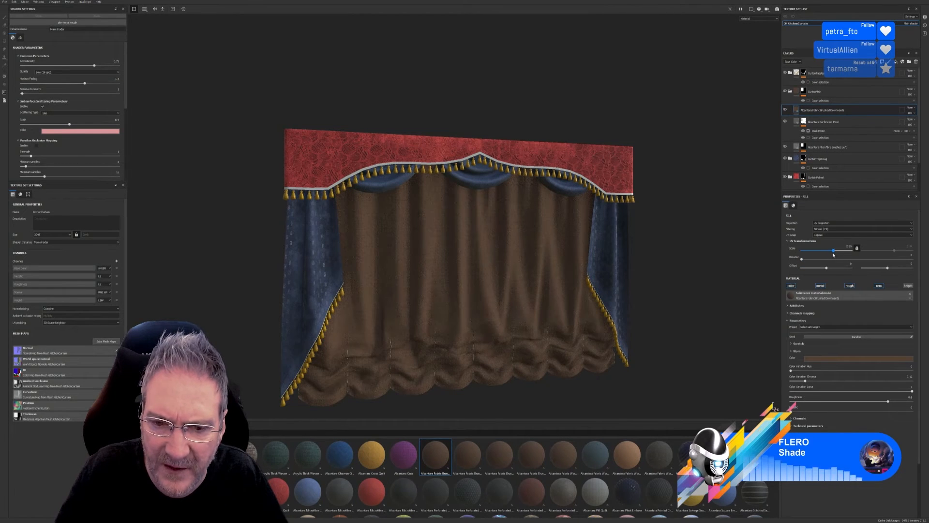
# Step: Recolour the Alcantara Fabric Brushed Downwards layer on the main curtain to a light, desaturated beige-gray
pyautogui.click(857, 358)
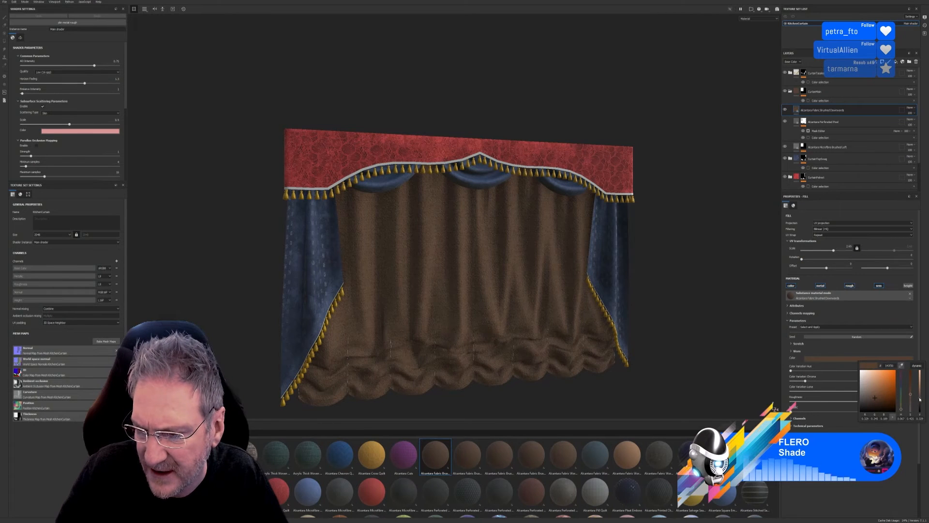
pyautogui.moveTo(919, 398)
pyautogui.mouseDown()
pyautogui.moveTo(921, 379)
pyautogui.moveTo(910, 406)
pyautogui.mouseUp()
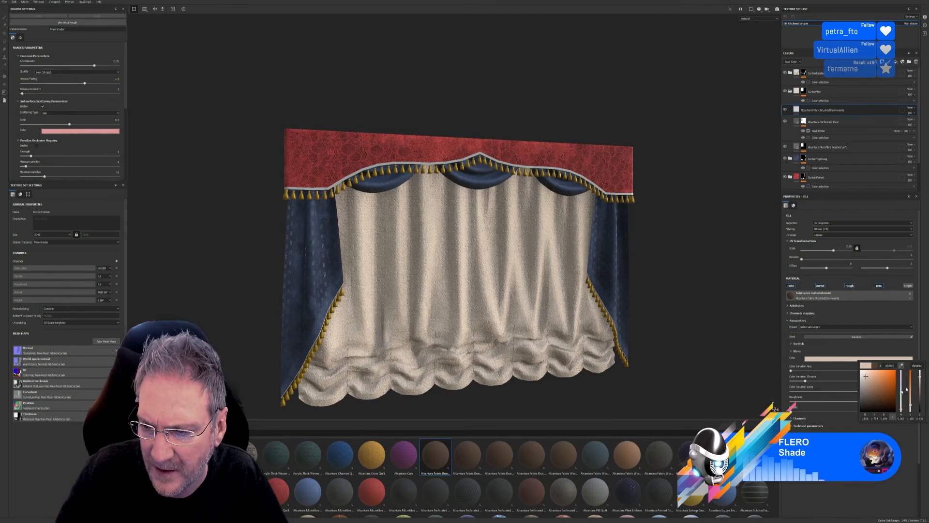
pyautogui.moveTo(921, 378); pyautogui.dragTo(912, 409)
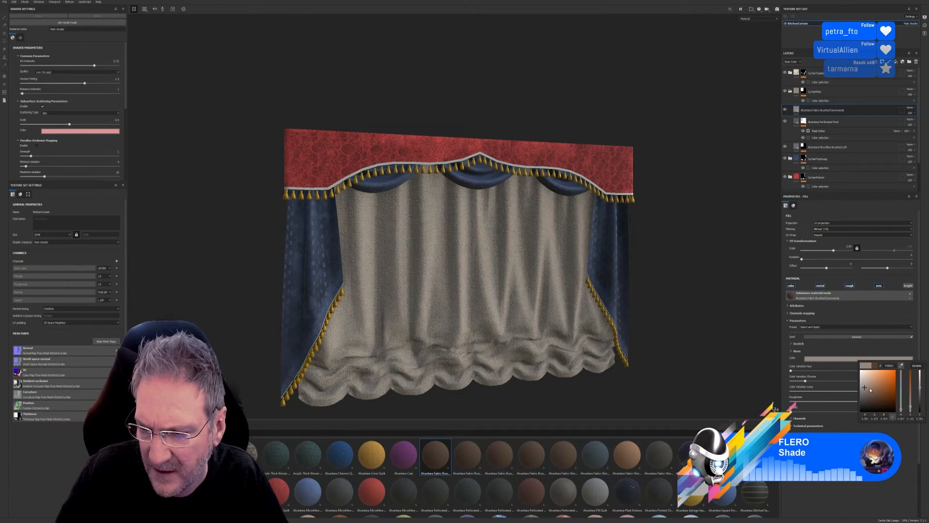
pyautogui.moveTo(864, 386); pyautogui.dragTo(865, 385)
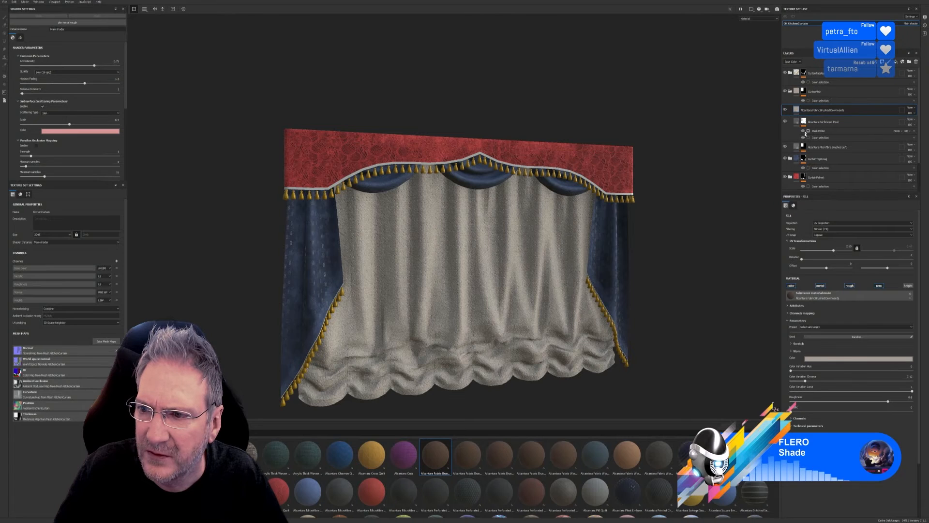
# Step: Compare the main curtain with its top fabric layers hidden and shown, and display the available smart masks
pyautogui.click(785, 110)
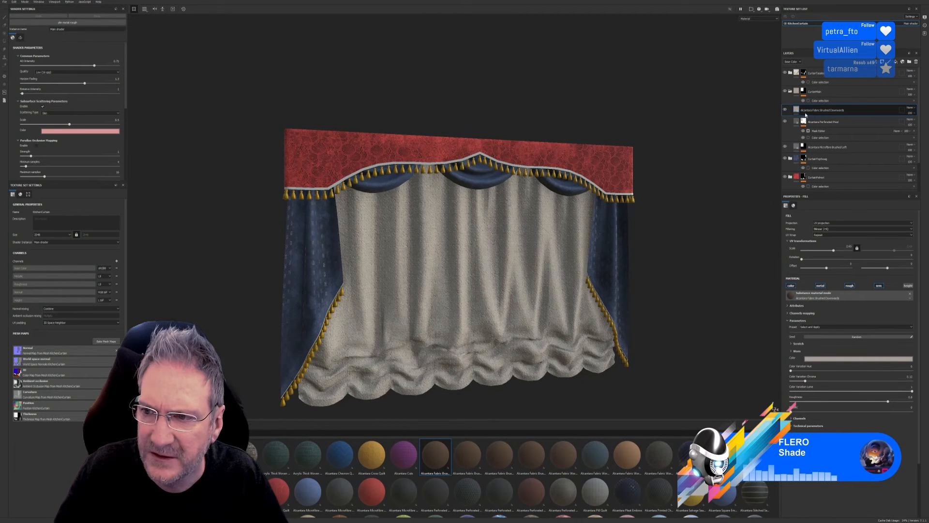
pyautogui.click(785, 121)
pyautogui.click(785, 121)
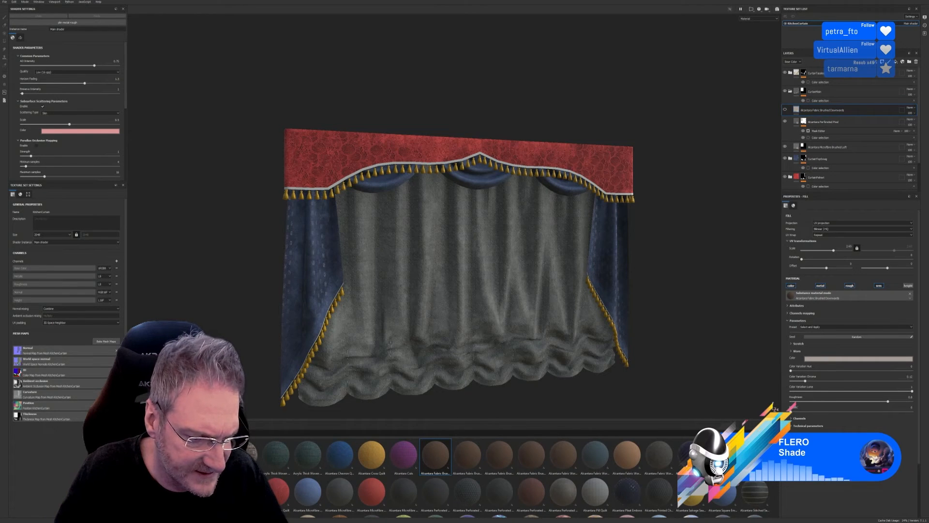
pyautogui.click(145, 498)
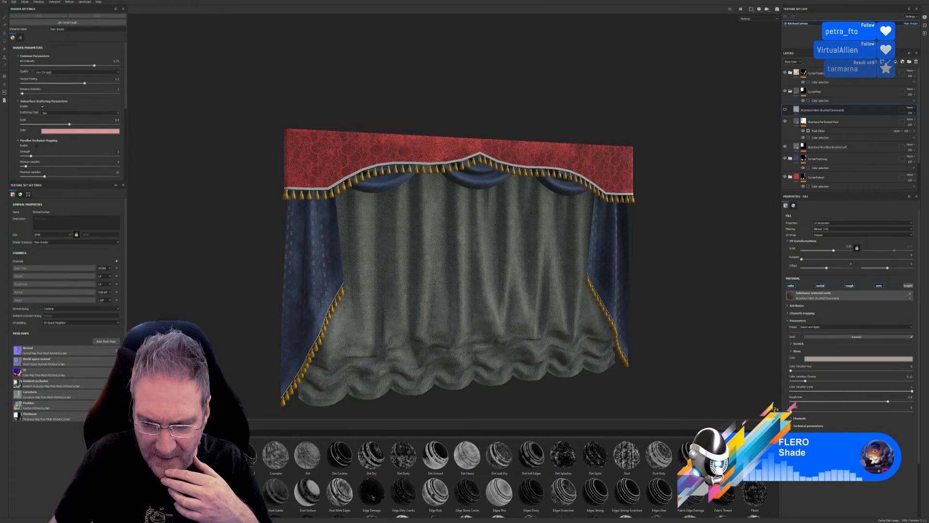
# Step: Try the Fabric Edge Damage smart mask on the Brushed Downwards layer and raise its global balance
pyautogui.moveTo(691, 494)
pyautogui.mouseDown()
pyautogui.moveTo(864, 215)
pyautogui.moveTo(845, 122)
pyautogui.mouseUp()
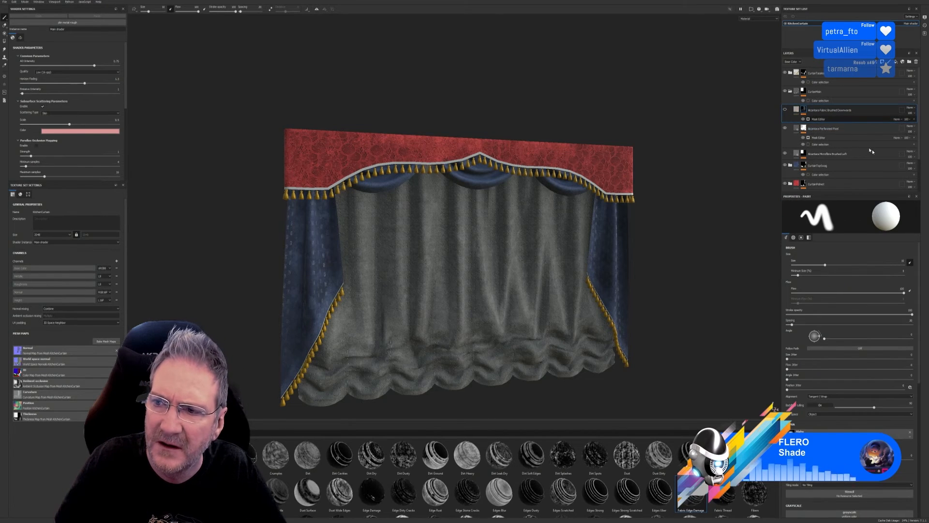
pyautogui.click(845, 119)
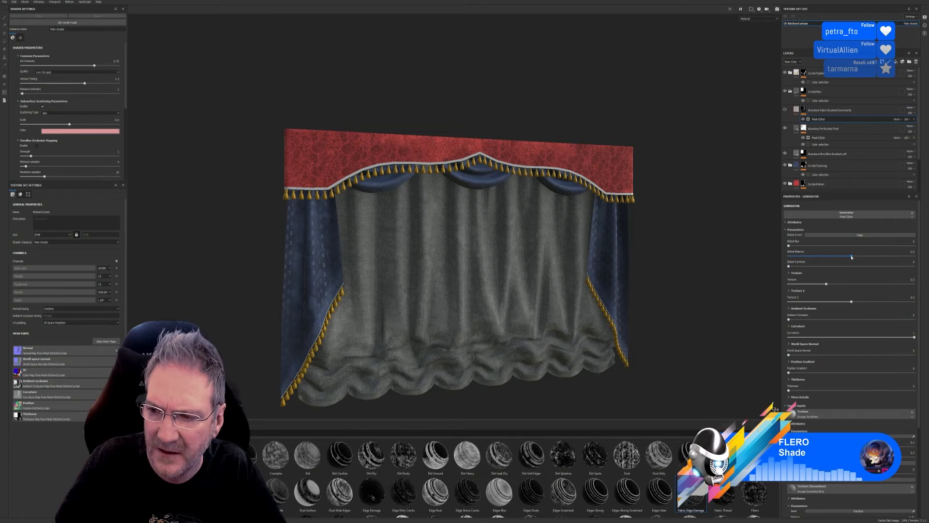
pyautogui.moveTo(851, 255)
pyautogui.mouseDown()
pyautogui.moveTo(908, 256)
pyautogui.moveTo(848, 267)
pyautogui.mouseUp()
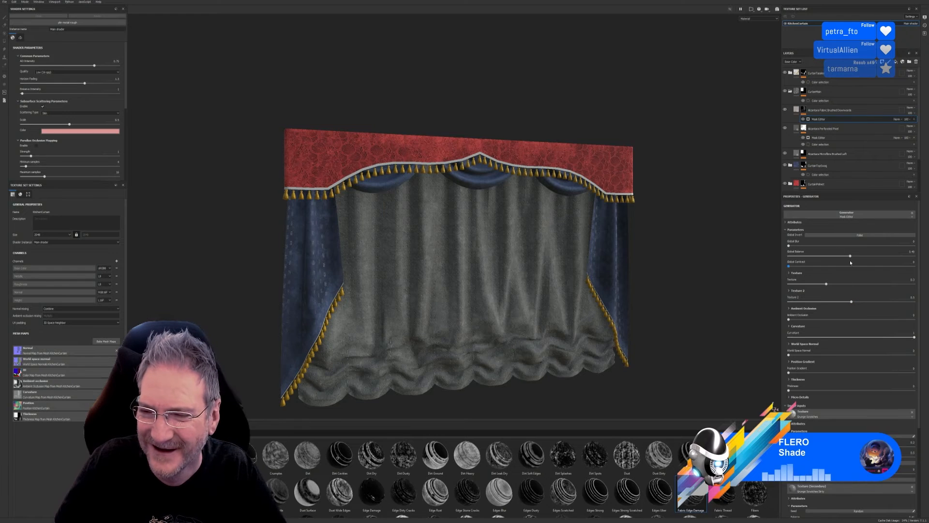
pyautogui.moveTo(851, 262); pyautogui.dragTo(904, 261)
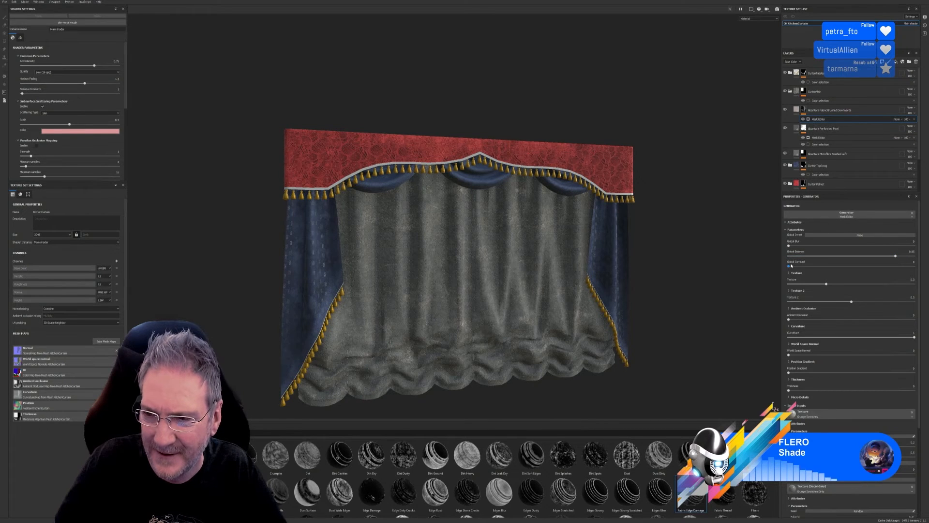
# Step: Adjust the edge damage mask's texture to about 0.46, Texture 2 to 0.53, ambient occlusion to 0.19 and world space normal to 0.04
pyautogui.moveTo(789, 266)
pyautogui.mouseDown()
pyautogui.moveTo(912, 266)
pyautogui.moveTo(791, 278)
pyautogui.mouseUp()
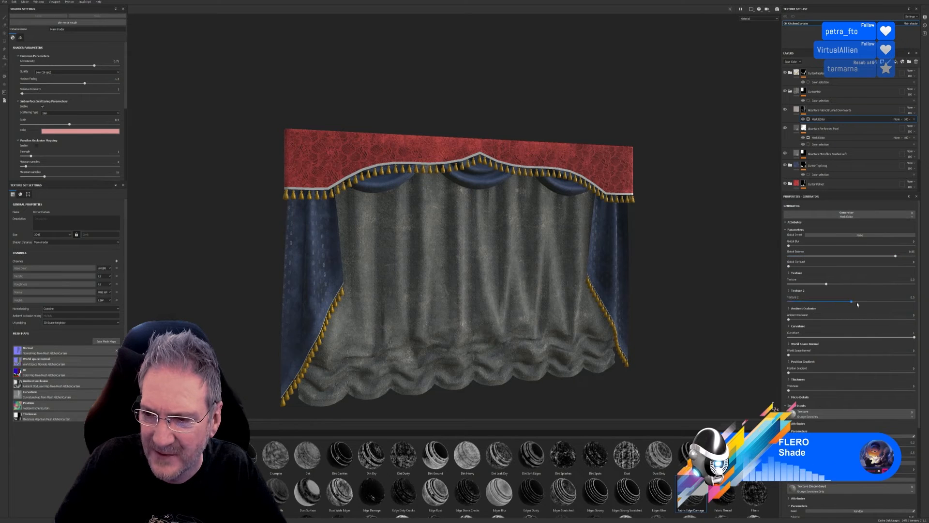
pyautogui.moveTo(855, 302)
pyautogui.mouseDown()
pyautogui.moveTo(908, 304)
pyautogui.moveTo(856, 305)
pyautogui.moveTo(850, 287)
pyautogui.mouseUp()
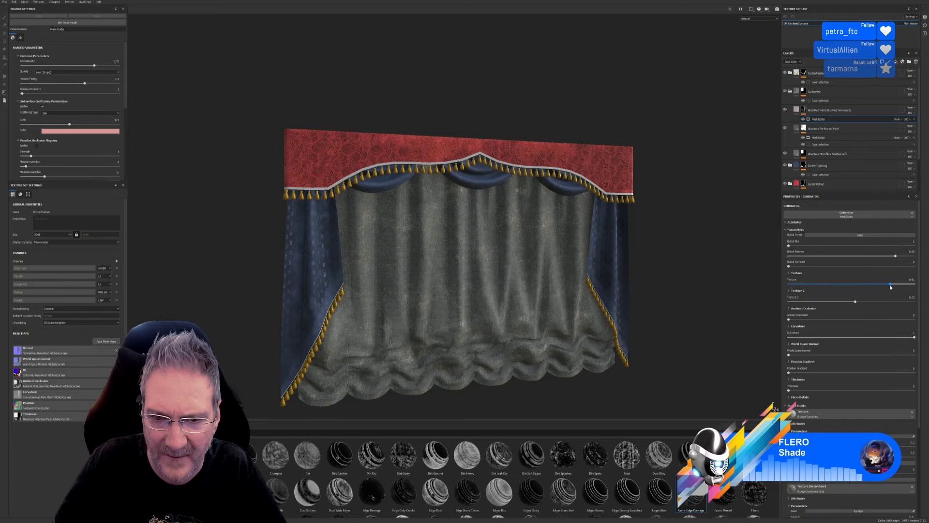
pyautogui.moveTo(789, 319); pyautogui.dragTo(812, 320)
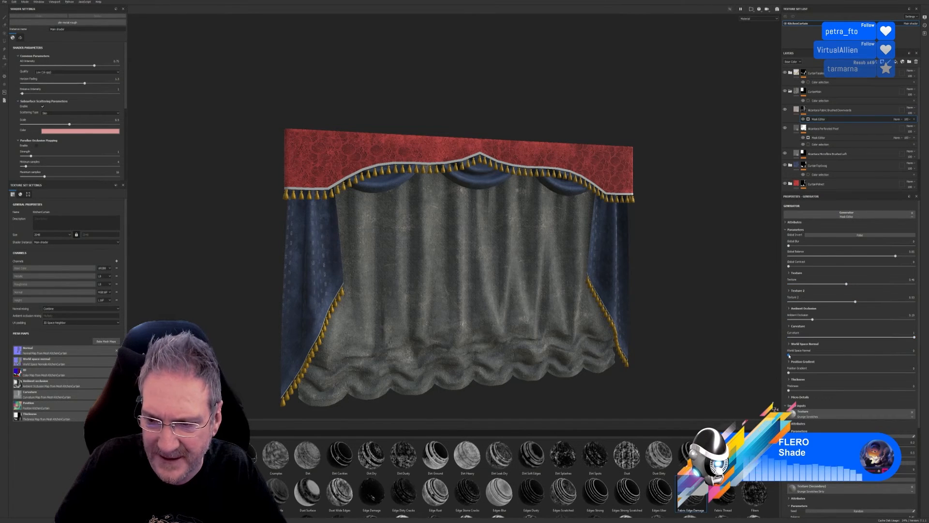
pyautogui.moveTo(789, 356); pyautogui.dragTo(820, 367)
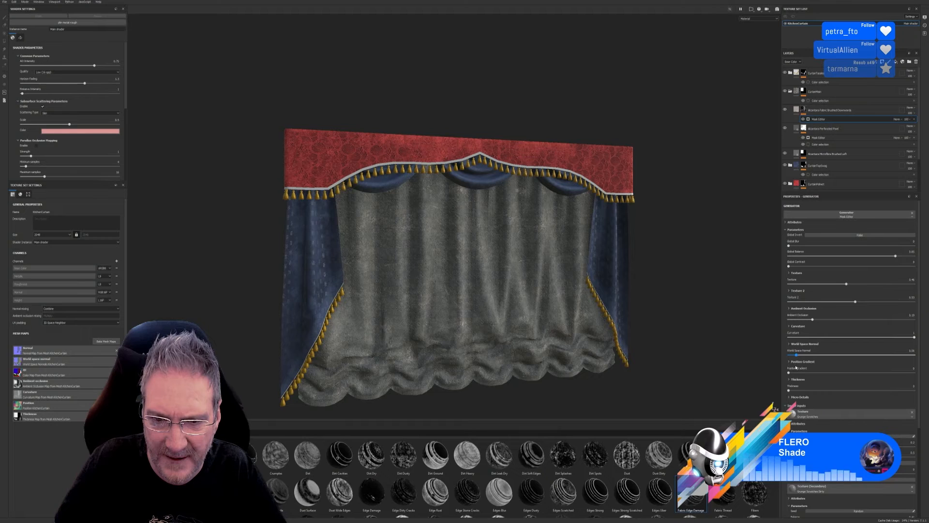
pyautogui.moveTo(795, 368); pyautogui.dragTo(793, 368)
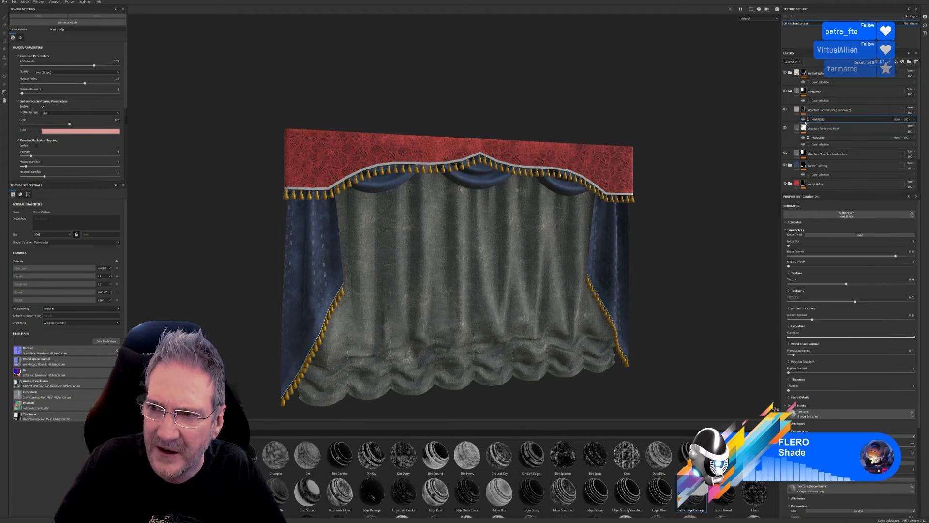
# Step: Disable the edge damage generator, add the Fabric Thread smart mask to the Brushed Downwards layer and raise its global balance to about 0.92
pyautogui.click(803, 119)
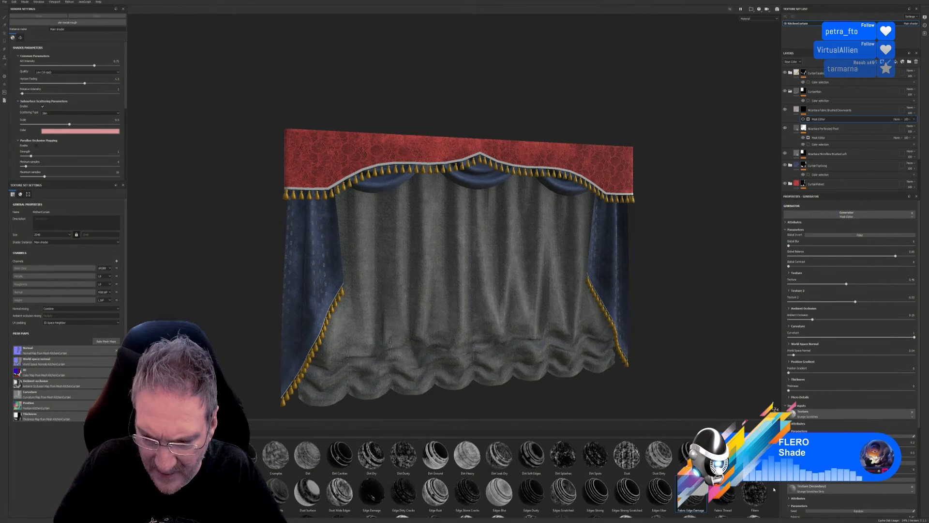
pyautogui.moveTo(723, 491)
pyautogui.mouseDown()
pyautogui.moveTo(835, 257)
pyautogui.moveTo(830, 114)
pyautogui.mouseUp()
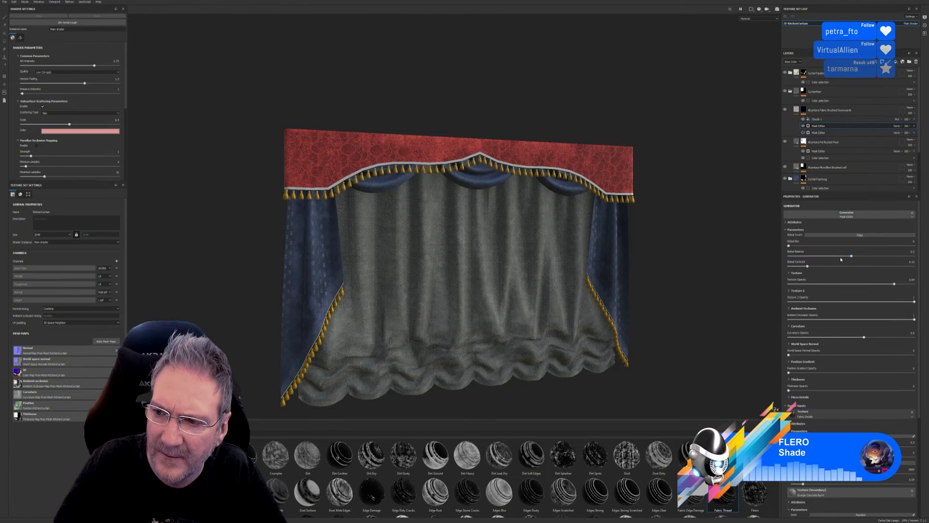
pyautogui.moveTo(852, 256); pyautogui.dragTo(905, 261)
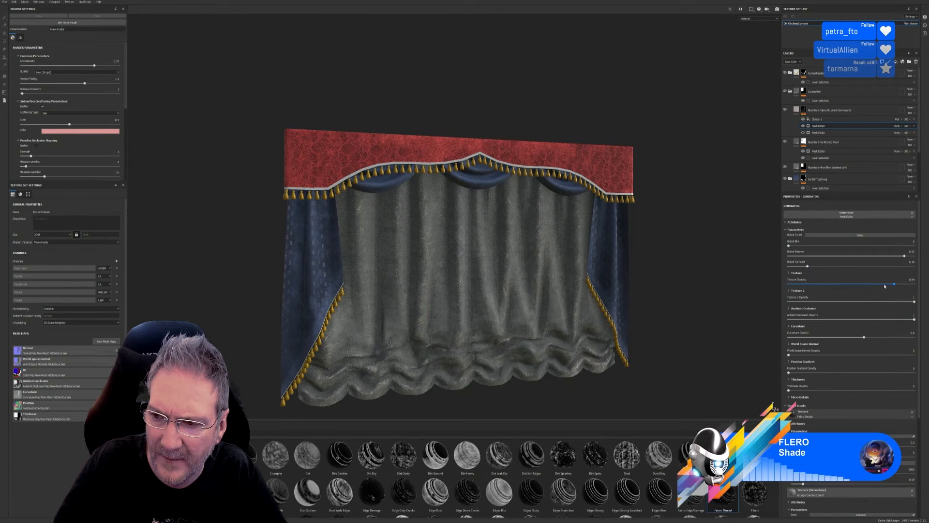
# Step: Set the Fabric Thread mask's texture opacity to about 0.62, Texture 2 opacity to 0.39, ambient occlusion opacity to 0.5 and curvature opacity to 0.65
pyautogui.moveTo(892, 284); pyautogui.dragTo(812, 287)
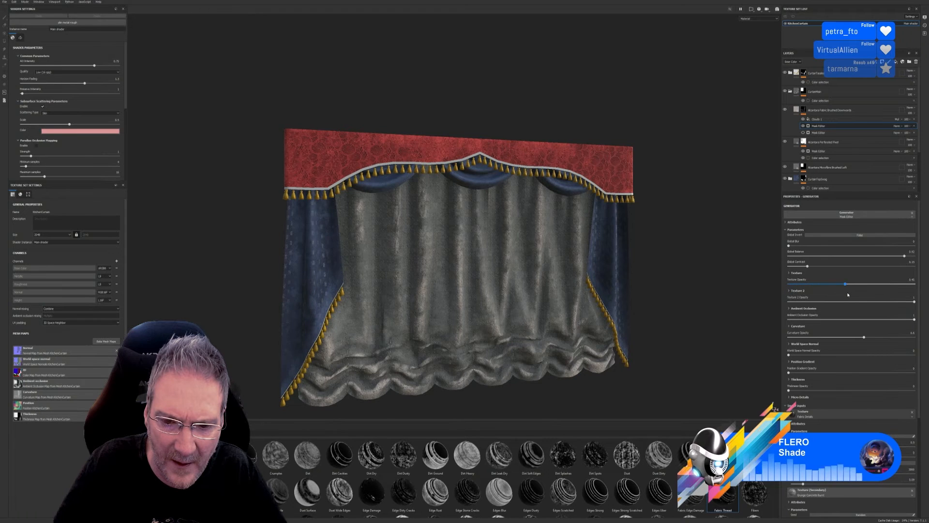
pyautogui.moveTo(847, 294); pyautogui.dragTo(883, 307)
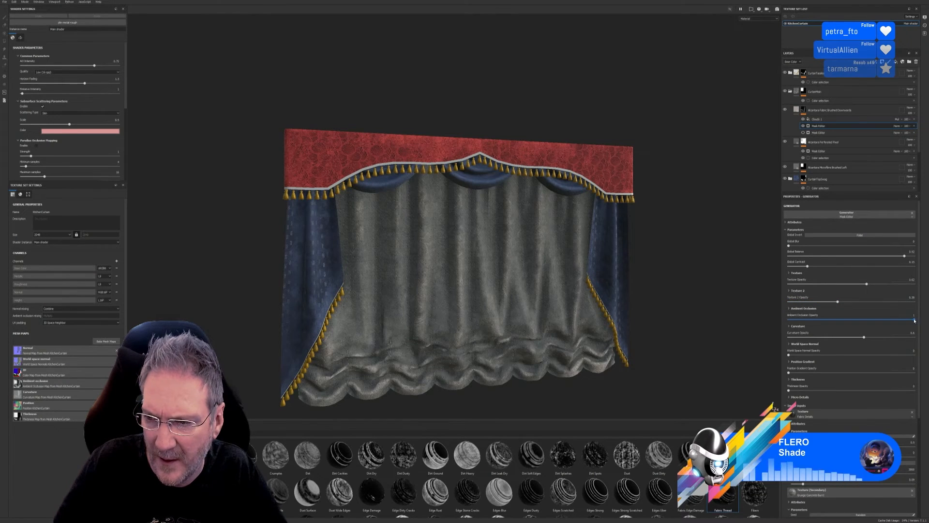
pyautogui.moveTo(913, 319)
pyautogui.mouseDown()
pyautogui.moveTo(832, 320)
pyautogui.moveTo(903, 338)
pyautogui.moveTo(803, 339)
pyautogui.moveTo(829, 340)
pyautogui.mouseUp()
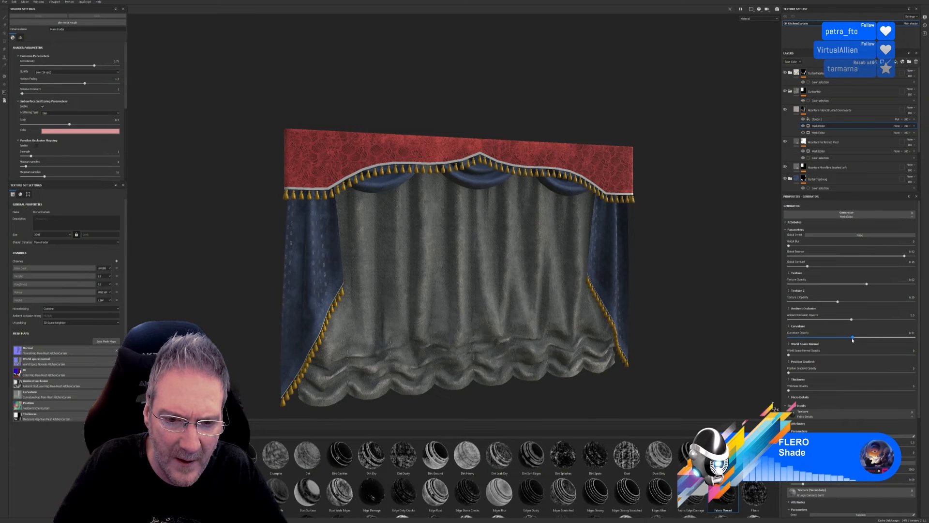
pyautogui.moveTo(874, 340); pyautogui.dragTo(868, 342)
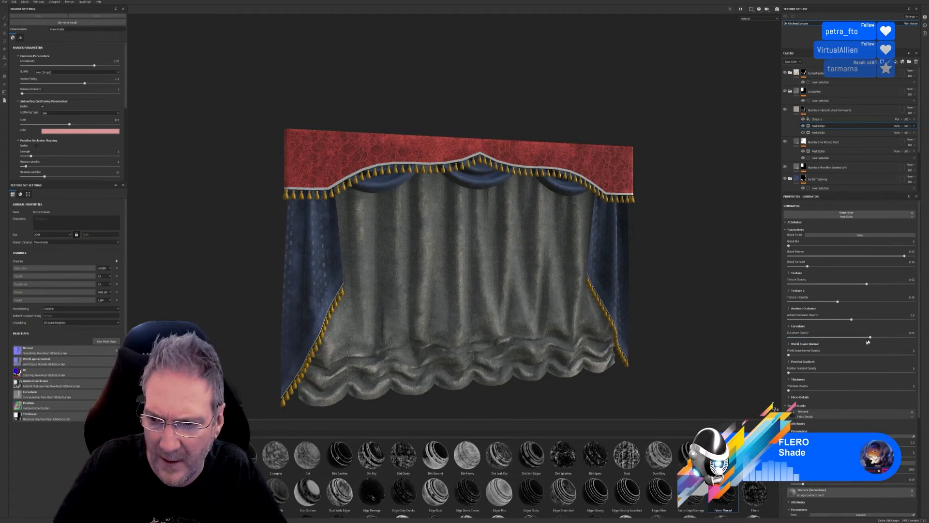
pyautogui.moveTo(789, 355); pyautogui.dragTo(817, 355)
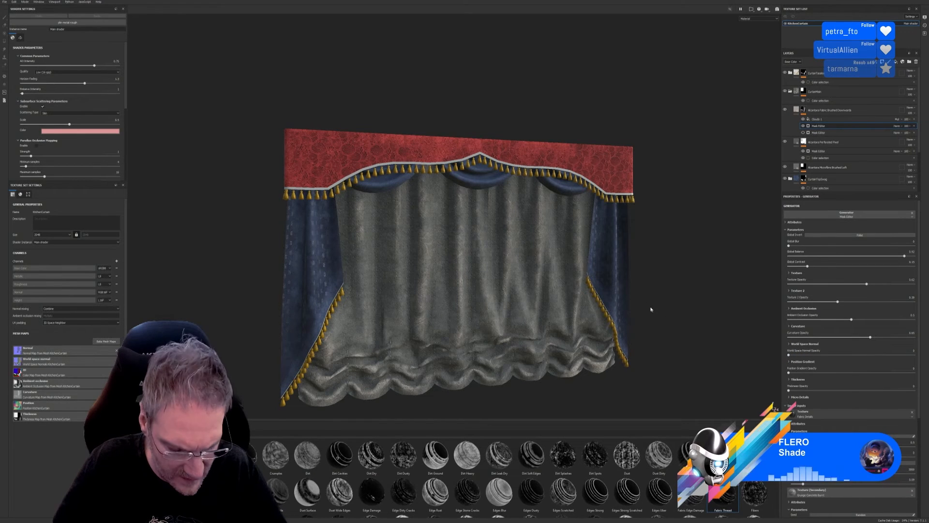
# Step: Check the curtain from a frontal view and delete the disabled edge damage generator from the Brushed Downwards layer's mask
pyautogui.keyDown('alt'); pyautogui.moveTo(651, 309); pyautogui.dragTo(558, 294); pyautogui.keyUp('alt')
pyautogui.keyDown('alt'); pyautogui.moveTo(558, 294); pyautogui.dragTo(527, 342, button='right'); pyautogui.keyUp('alt')
pyautogui.keyDown('alt'); pyautogui.moveTo(527, 342); pyautogui.dragTo(550, 337); pyautogui.keyUp('alt')
pyautogui.keyDown('alt'); pyautogui.moveTo(550, 338); pyautogui.dragTo(564, 318, button='right'); pyautogui.keyUp('alt')
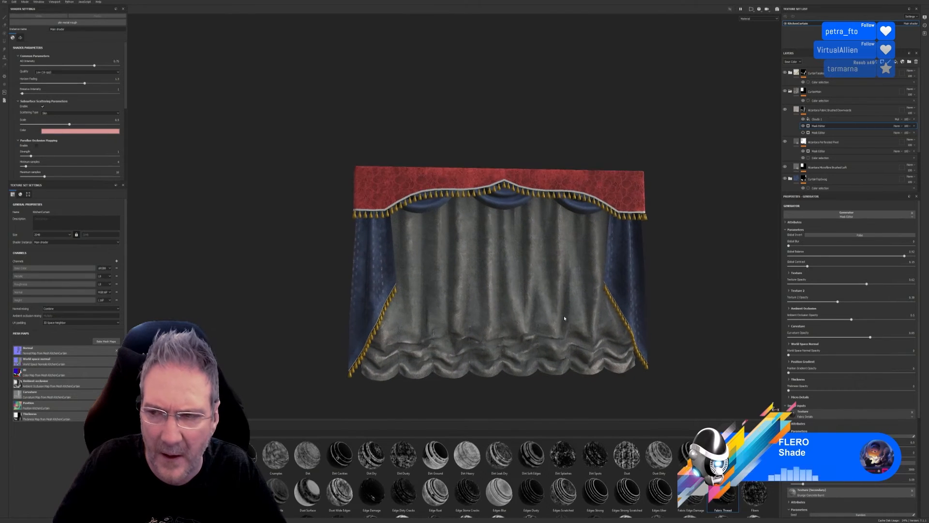
pyautogui.scroll(1, 564, 318)
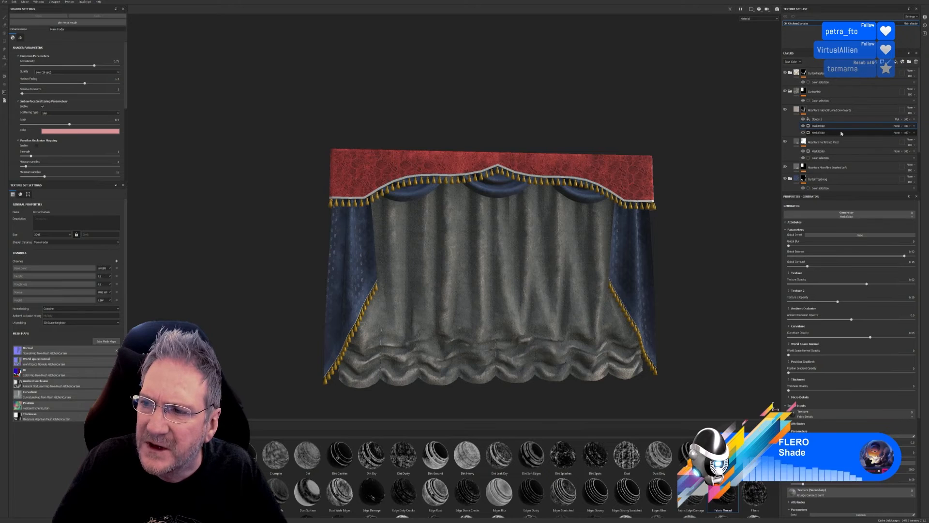
pyautogui.click(915, 132)
pyautogui.press('Delete')
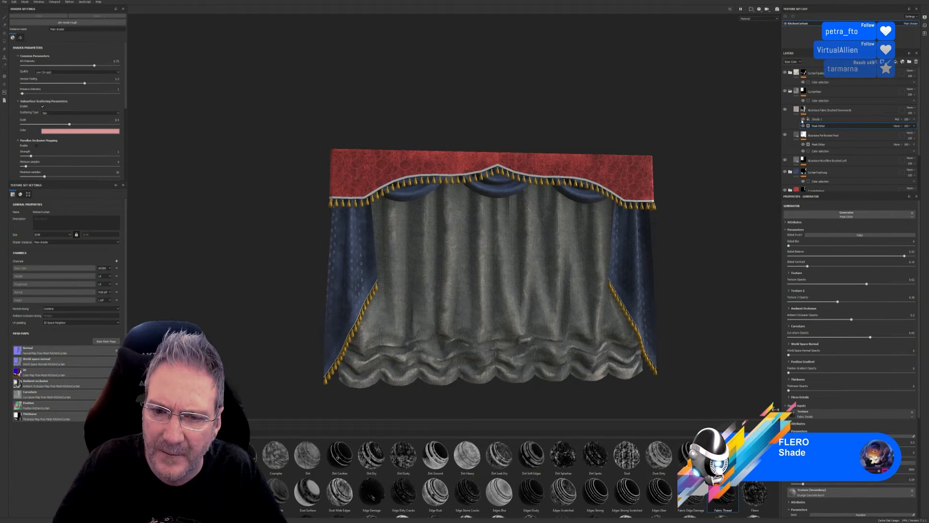
# Step: Fine-tune the UV scale of the Clouds 1 fill in the Brushed Downwards layer's mask
pyautogui.click(816, 119)
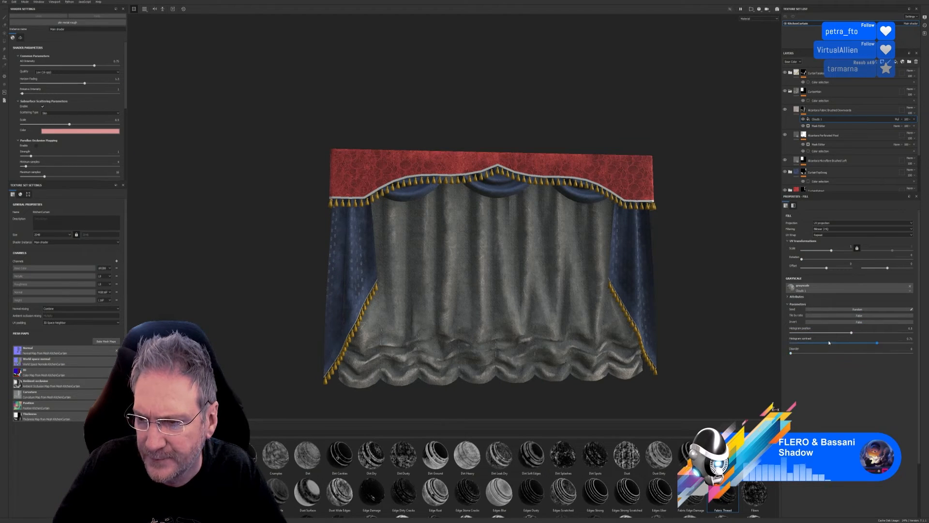
pyautogui.moveTo(831, 251); pyautogui.dragTo(832, 254)
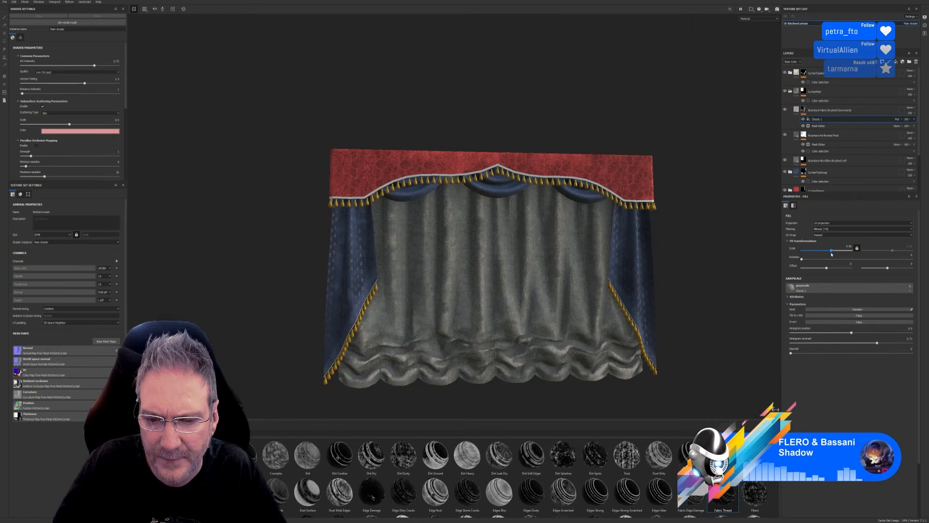
pyautogui.keyDown('alt'); pyautogui.moveTo(687, 309); pyautogui.dragTo(611, 302); pyautogui.keyUp('alt')
# Step: Lower the opacity of the Brushed Downwards layer so its worn pattern blends more subtly into the main curtain
pyautogui.click(913, 113)
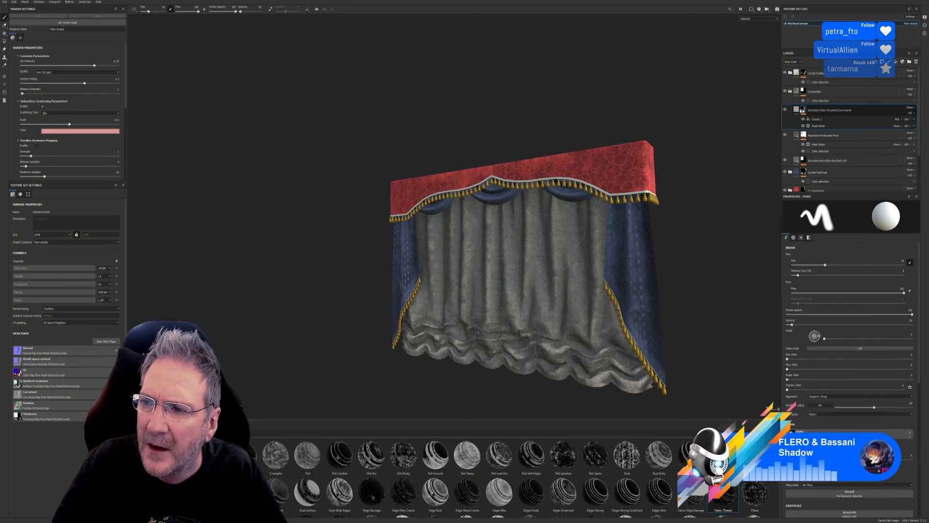
pyautogui.moveTo(926, 124); pyautogui.dragTo(911, 127)
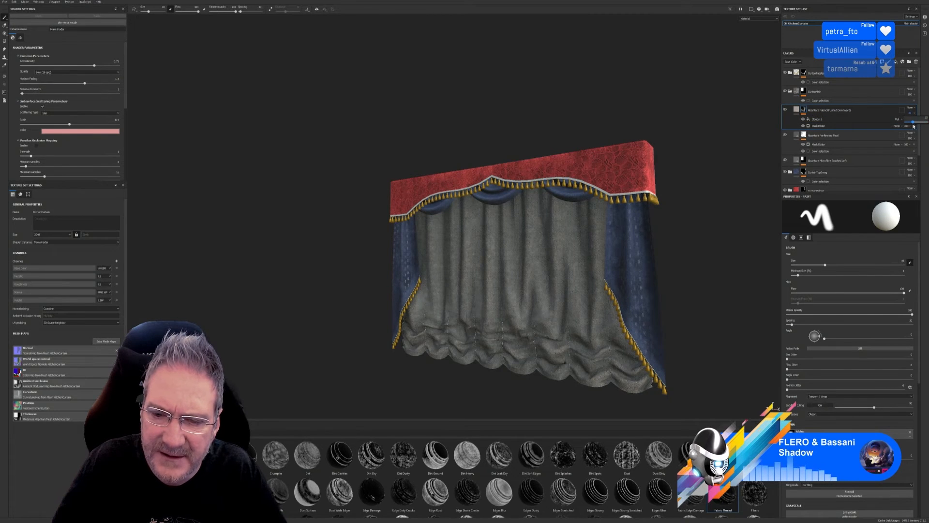
pyautogui.keyDown('alt'); pyautogui.moveTo(670, 234); pyautogui.dragTo(640, 267); pyautogui.keyUp('alt')
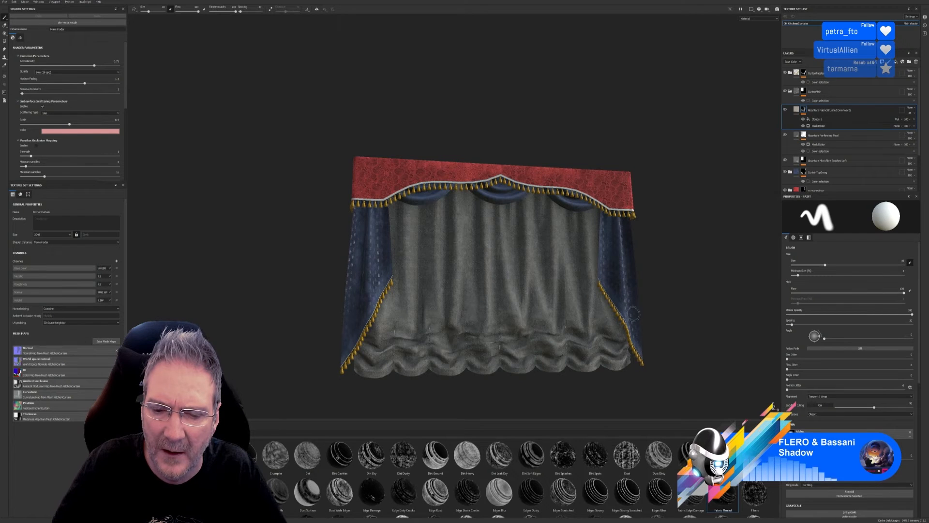
# Step: Toggle the visibility of the two underlying Alcantara layers to compare their effect, and review the whole curtain from a distance
pyautogui.click(784, 136)
pyautogui.click(785, 161)
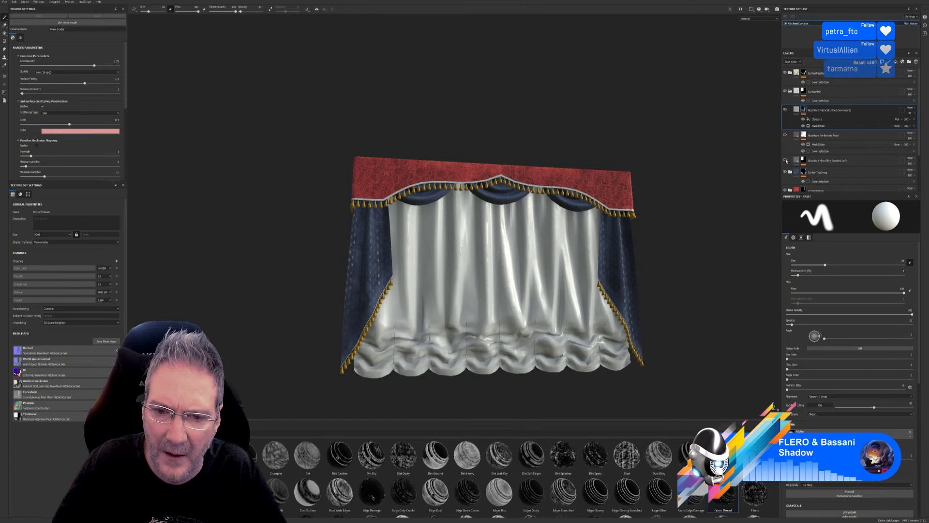
pyautogui.click(786, 160)
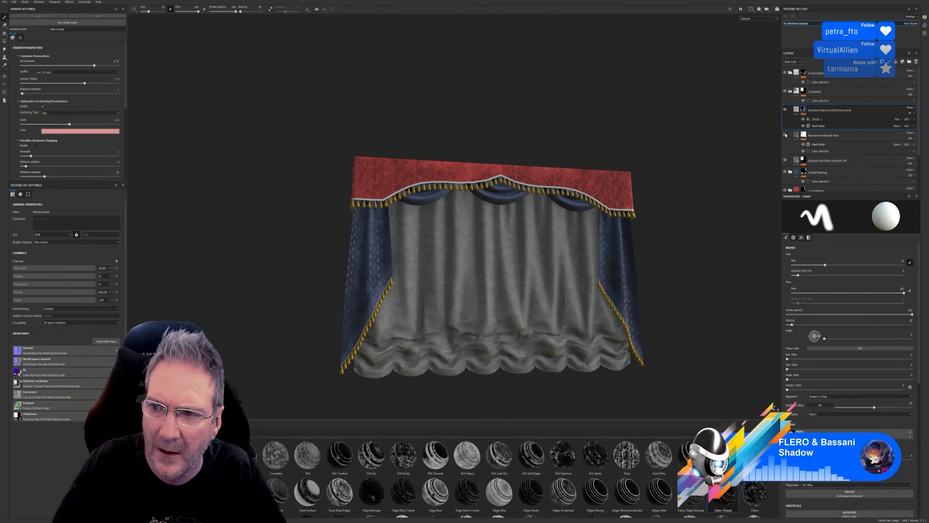
pyautogui.keyDown('alt'); pyautogui.moveTo(608, 279); pyautogui.dragTo(439, 316); pyautogui.keyUp('alt')
pyautogui.keyDown('alt'); pyautogui.moveTo(440, 315); pyautogui.dragTo(618, 290, button='right'); pyautogui.keyUp('alt')
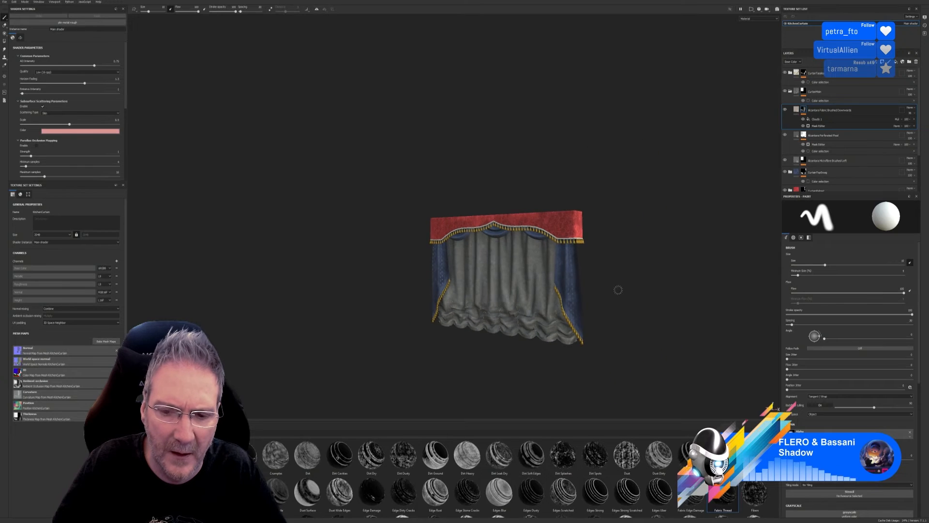
# Step: Examine the main curtain's worn fabric pattern from the front, from a distance and closer up
pyautogui.keyDown('alt'); pyautogui.moveTo(618, 290); pyautogui.dragTo(517, 316); pyautogui.keyUp('alt')
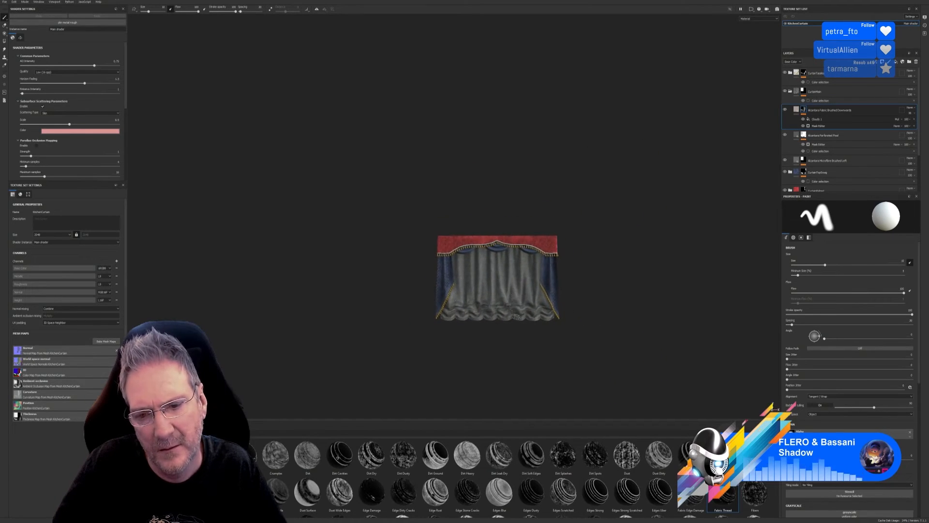
pyautogui.keyDown('alt'); pyautogui.moveTo(516, 316); pyautogui.dragTo(309, 349, button='right'); pyautogui.keyUp('alt')
pyautogui.keyDown('alt'); pyautogui.moveTo(570, 298); pyautogui.dragTo(469, 278, button='right'); pyautogui.keyUp('alt')
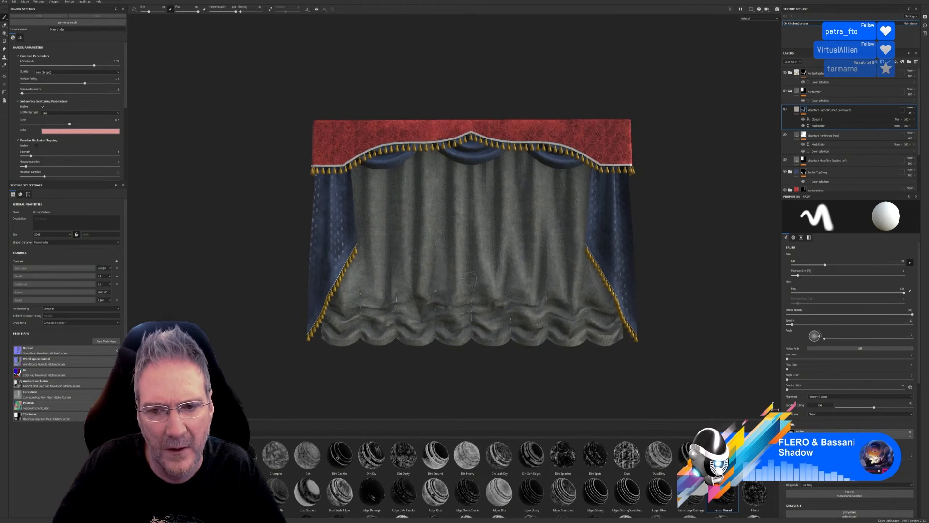
pyautogui.keyDown('alt'); pyautogui.moveTo(469, 279); pyautogui.dragTo(419, 292, button='middle'); pyautogui.keyUp('alt')
pyautogui.keyDown('alt'); pyautogui.moveTo(460, 245); pyautogui.dragTo(479, 238); pyautogui.keyUp('alt')
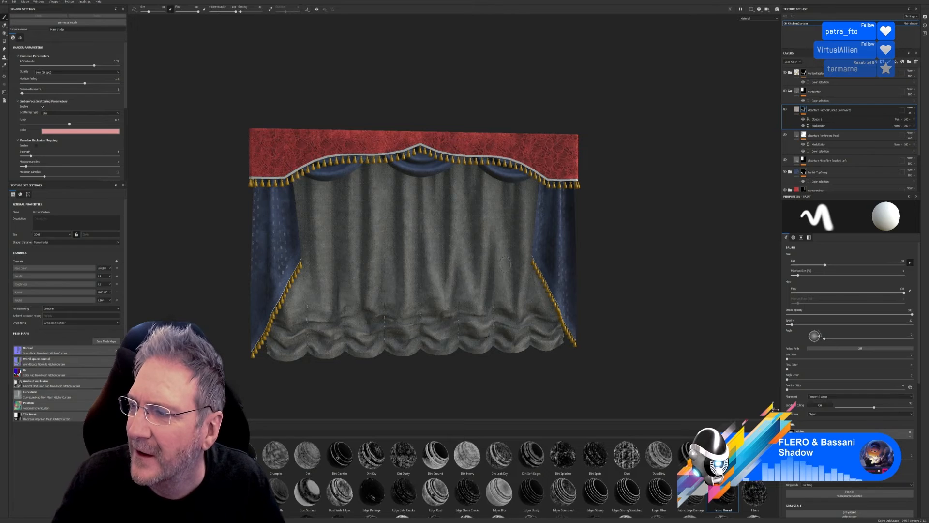
pyautogui.moveTo(442, 307)
pyautogui.keyDown('alt'); pyautogui.mouseDown()
pyautogui.moveTo(426, 304)
pyautogui.moveTo(434, 273)
pyautogui.moveTo(441, 292)
pyautogui.mouseUp(); pyautogui.keyUp('alt')
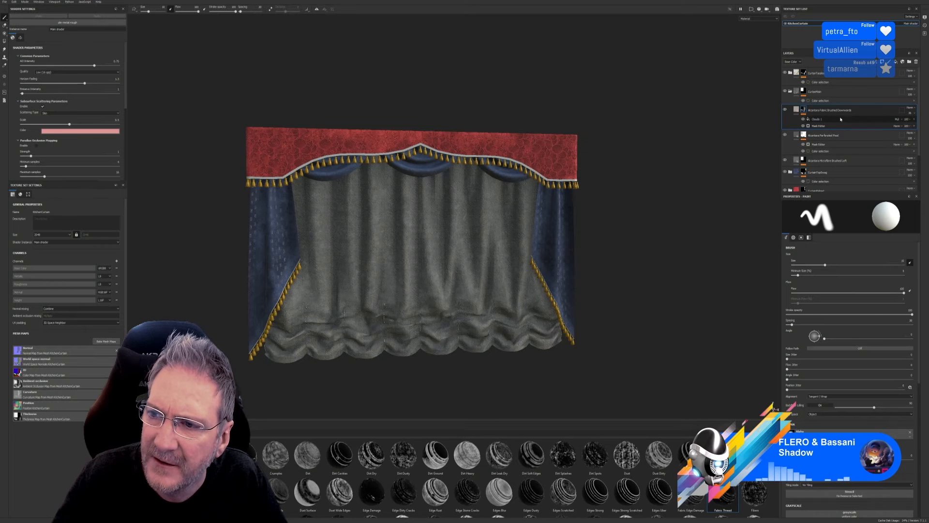
pyautogui.click(841, 119)
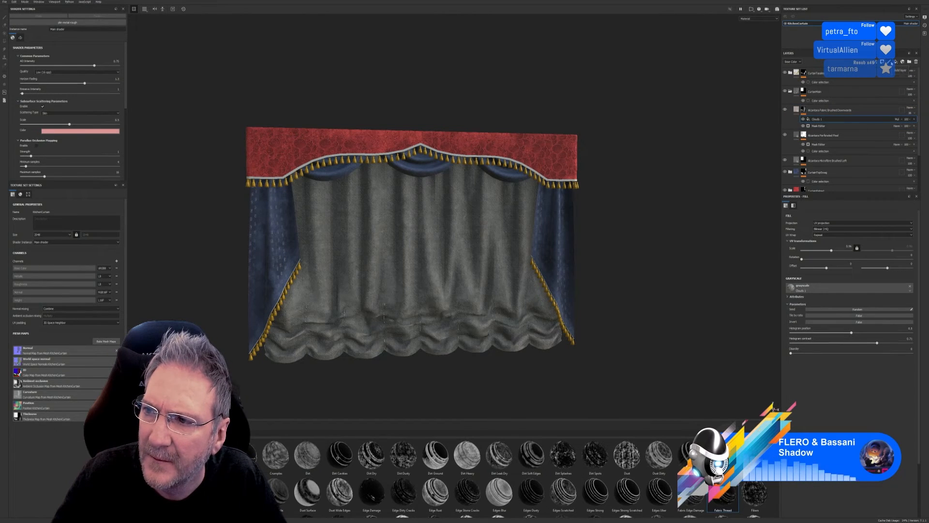
pyautogui.click(891, 63)
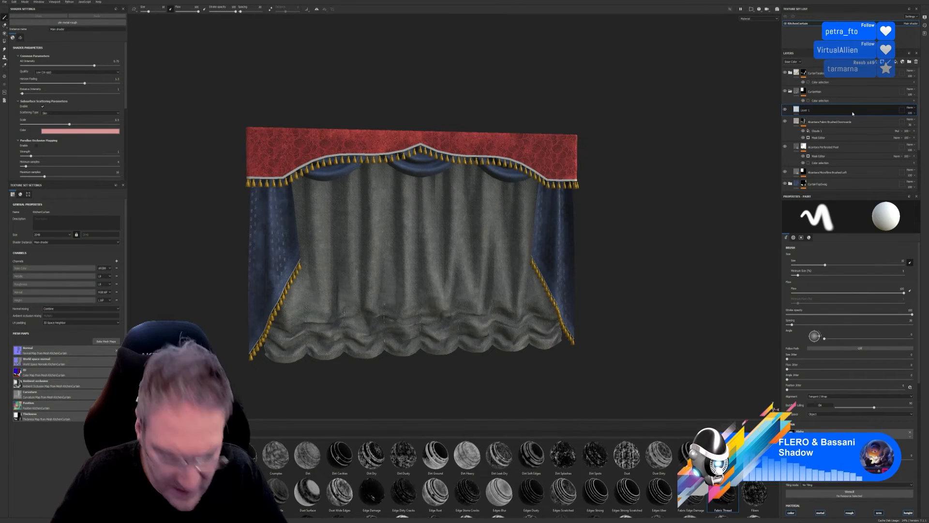
pyautogui.press('Delete')
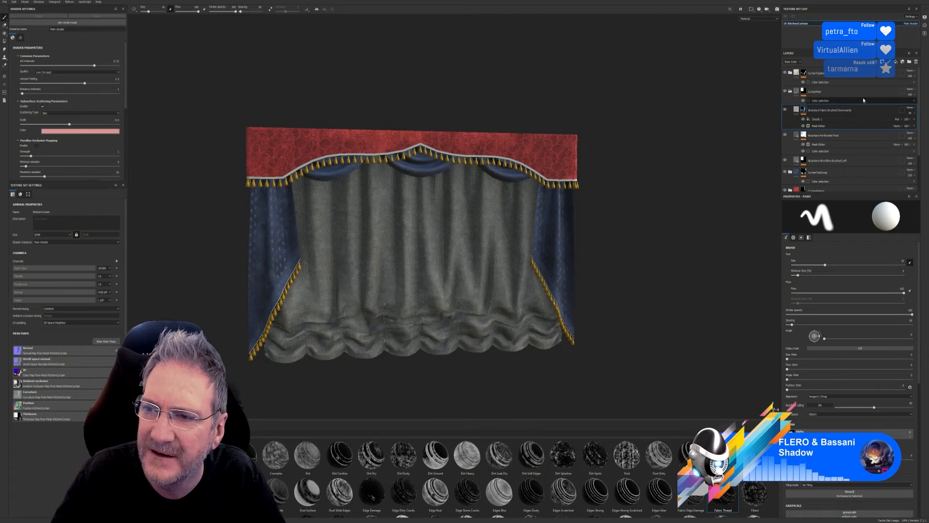
pyautogui.click(891, 63)
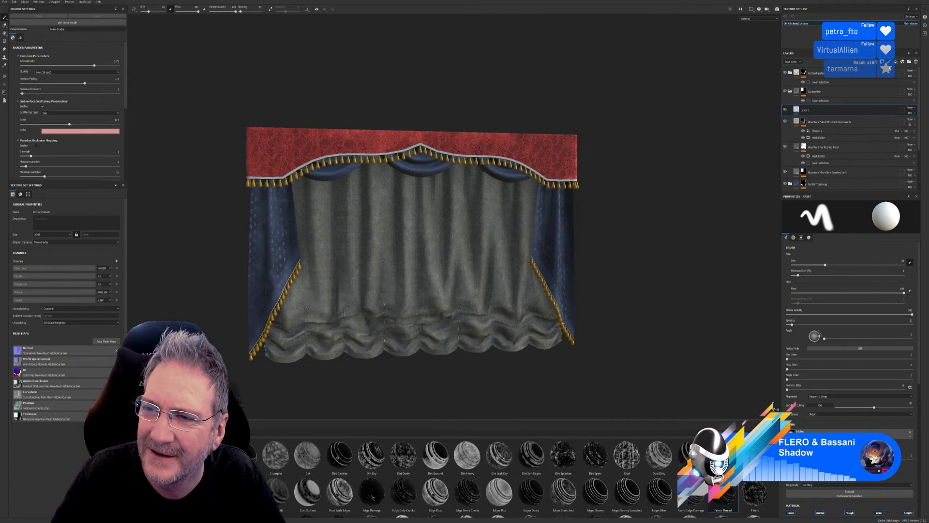
pyautogui.hotkey('ctrl', 'z')
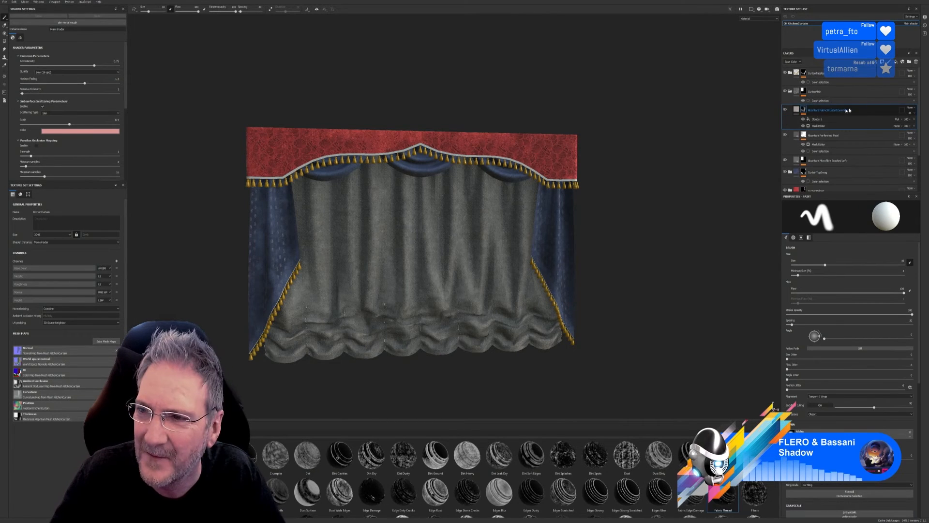
# Step: Add a paint effect above the Clouds 1 fill in the Brushed Downwards layer's mask
pyautogui.click(825, 119)
pyautogui.rightClick(824, 120)
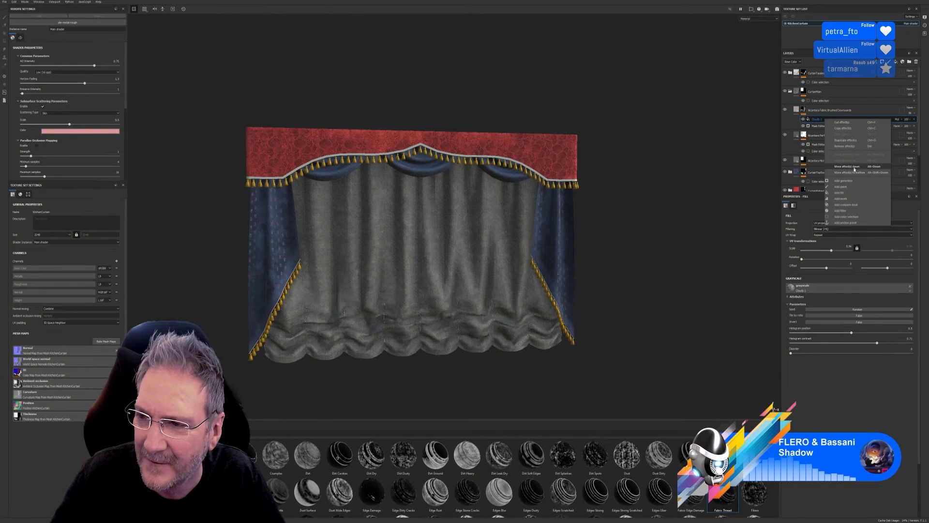
pyautogui.click(847, 189)
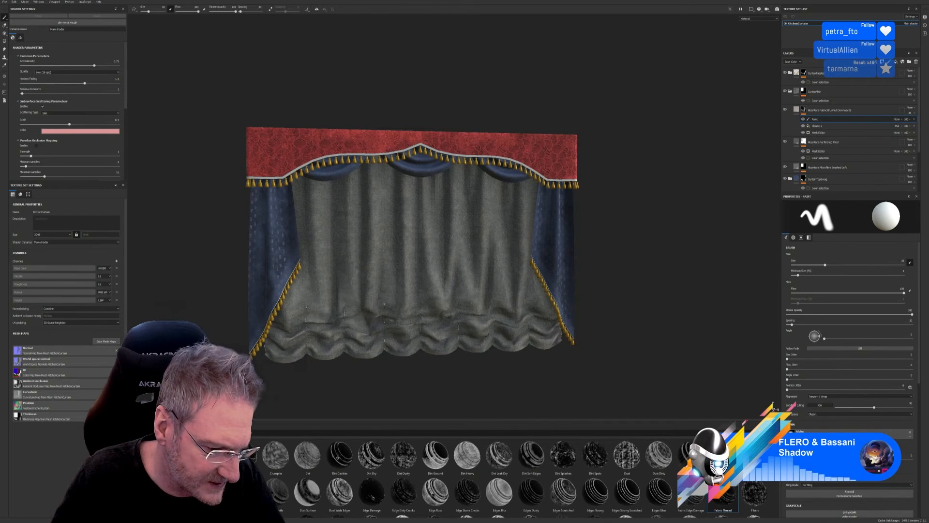
# Step: Browse the brush library and choose the Dirt Spots Wide brush for the mask's paint effect
pyautogui.click(145, 484)
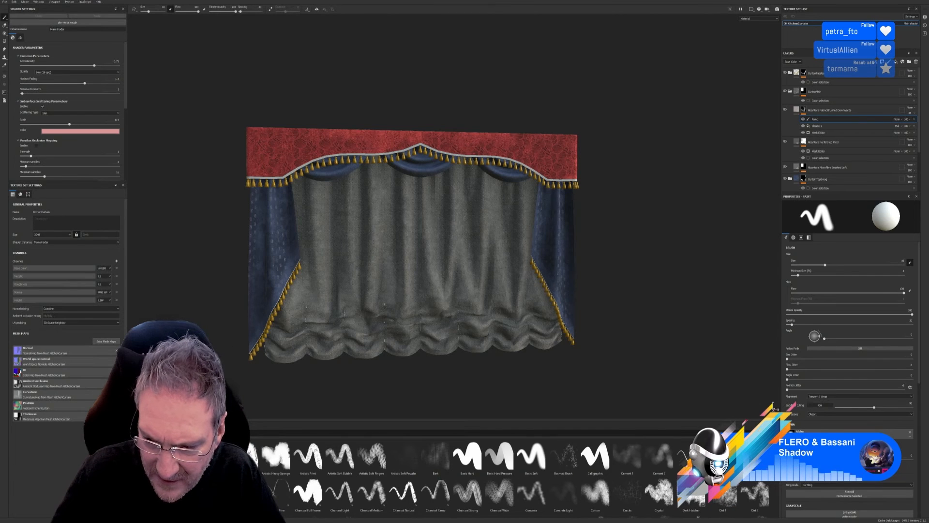
pyautogui.scroll(-3, 521, 478)
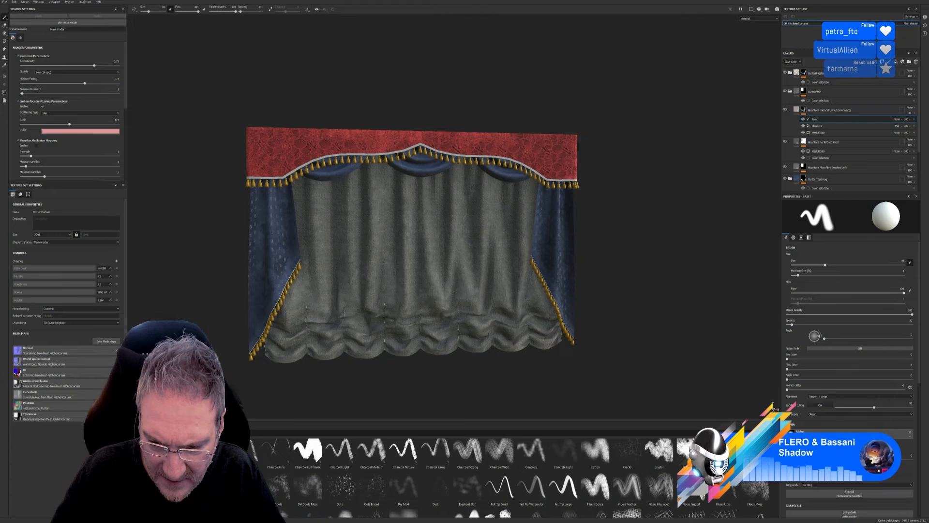
pyautogui.scroll(-1, 515, 478)
pyautogui.scroll(-1, 515, 477)
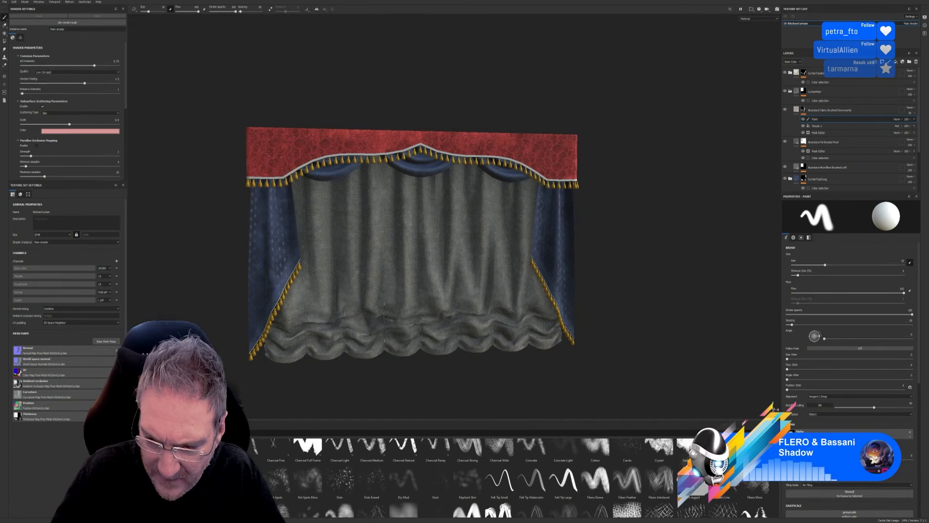
pyautogui.scroll(-5, 516, 478)
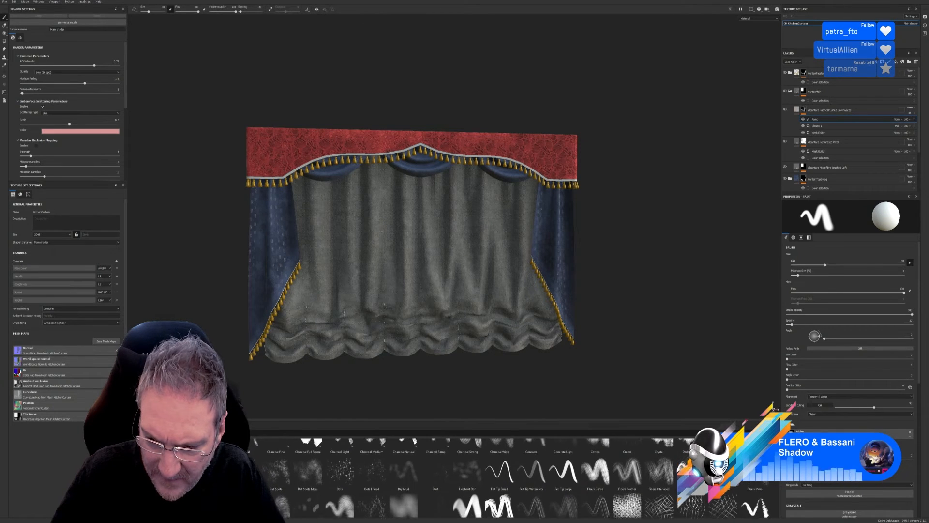
pyautogui.scroll(-3, 516, 477)
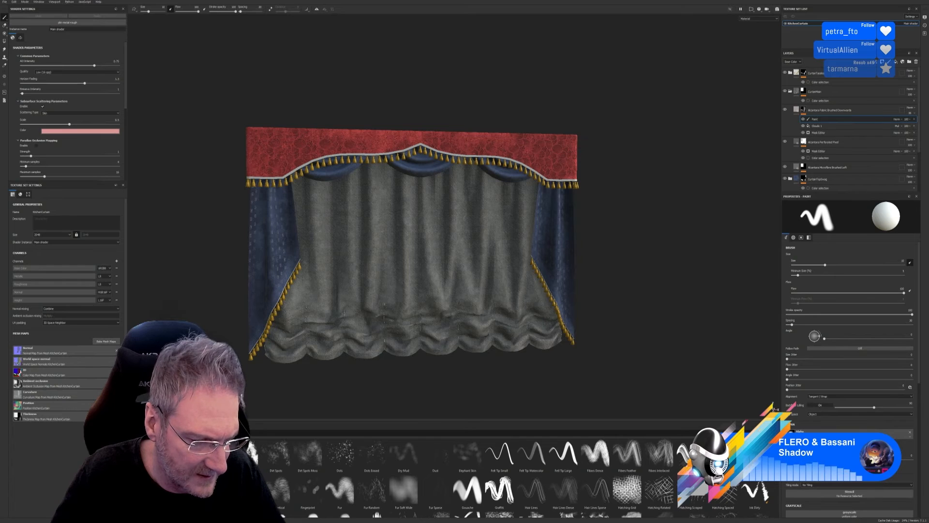
pyautogui.click(307, 454)
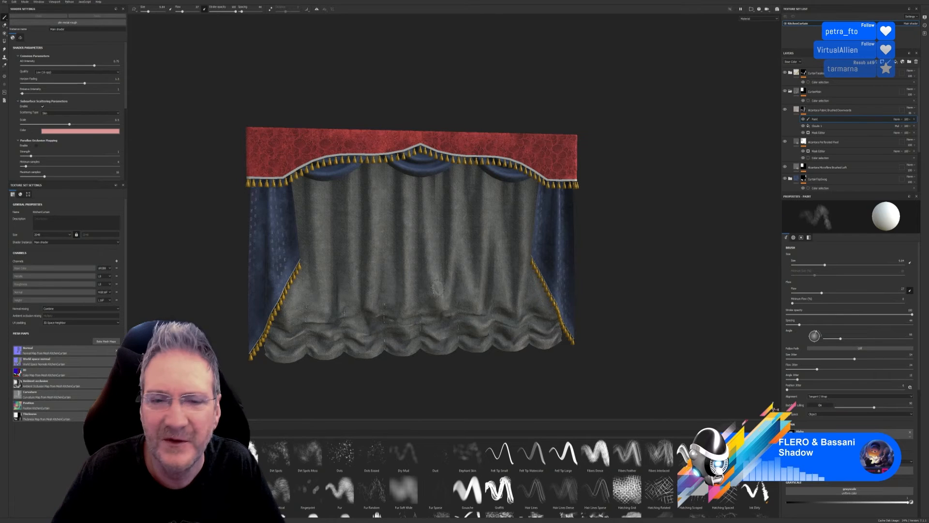
# Step: Enlarge the dirt brush and paint irregular worn spots over the main curtain in the mask
pyautogui.scroll(3, 382, 275)
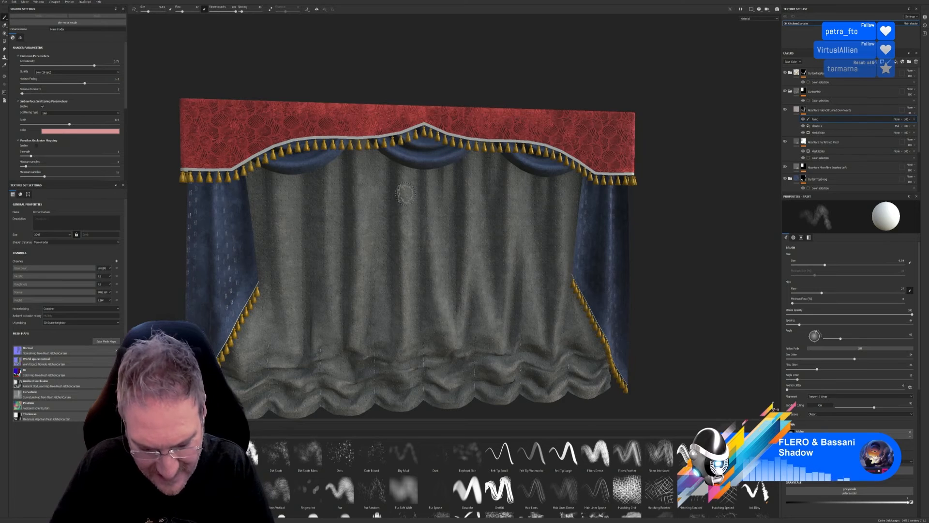
pyautogui.press(']')
pyautogui.press(']')
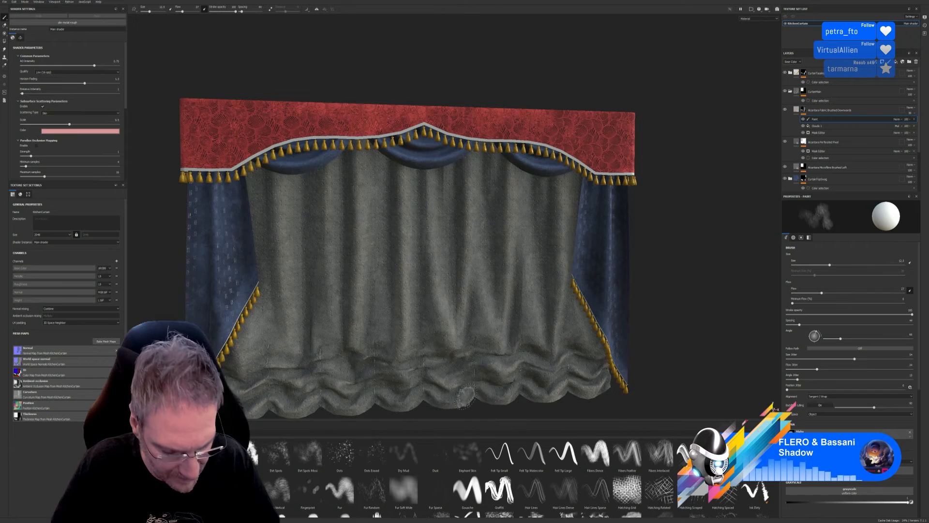
# Step: Inspect the painted wear on the main curtain's folds and gathered hem, close up and from several angles
pyautogui.keyDown('alt'); pyautogui.moveTo(487, 388); pyautogui.dragTo(490, 308, button='middle'); pyautogui.keyUp('alt')
pyautogui.moveTo(489, 308)
pyautogui.keyDown('alt'); pyautogui.mouseDown()
pyautogui.moveTo(432, 357)
pyautogui.moveTo(384, 336)
pyautogui.moveTo(538, 316)
pyautogui.mouseUp(); pyautogui.keyUp('alt')
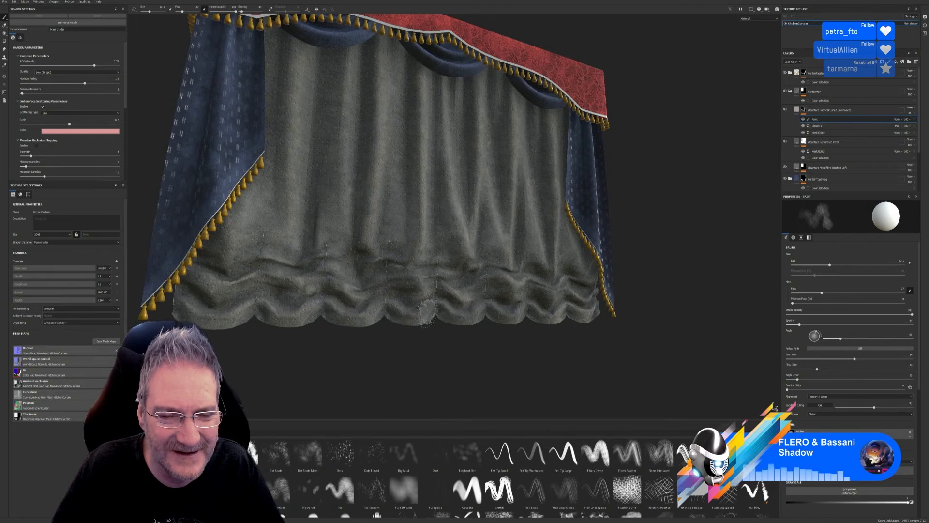
pyautogui.moveTo(418, 315)
pyautogui.keyDown('alt'); pyautogui.mouseDown()
pyautogui.moveTo(496, 356)
pyautogui.moveTo(458, 364)
pyautogui.mouseUp(); pyautogui.keyUp('alt')
pyautogui.moveTo(557, 341)
pyautogui.keyDown('alt'); pyautogui.mouseDown(button='right')
pyautogui.moveTo(584, 342)
pyautogui.moveTo(351, 353)
pyautogui.mouseUp(button='right'); pyautogui.keyUp('alt')
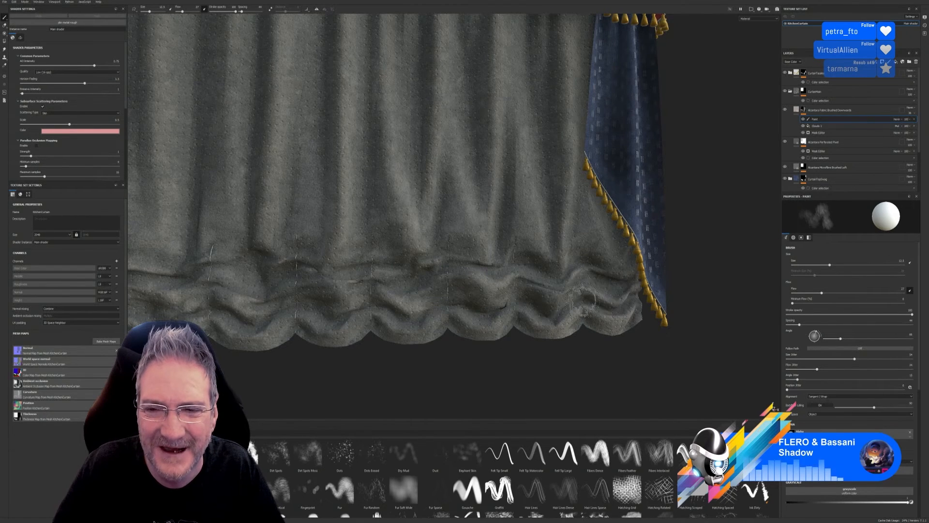
pyautogui.moveTo(535, 349)
pyautogui.keyDown('alt'); pyautogui.mouseDown(button='right')
pyautogui.moveTo(688, 332)
pyautogui.moveTo(559, 325)
pyautogui.mouseUp(button='right'); pyautogui.keyUp('alt')
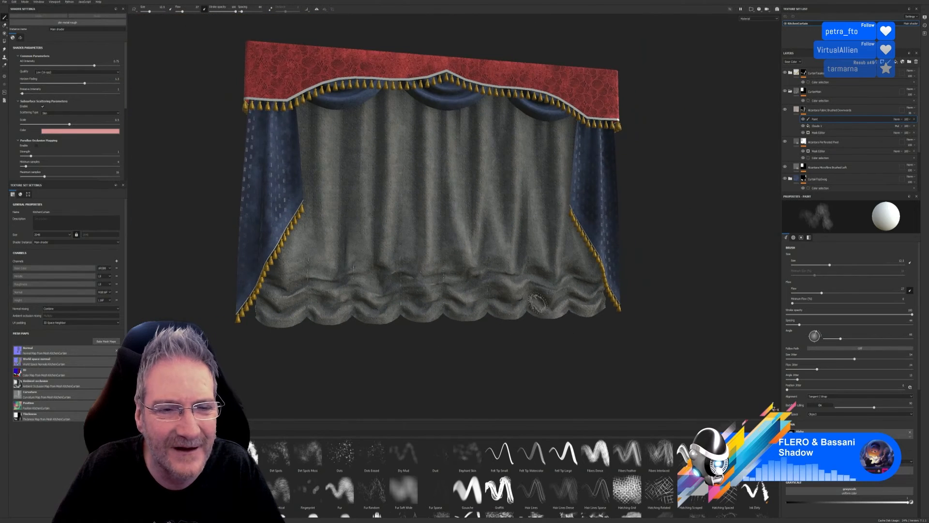
pyautogui.keyDown('alt'); pyautogui.moveTo(539, 303); pyautogui.dragTo(595, 337); pyautogui.keyUp('alt')
pyautogui.keyDown('alt'); pyautogui.moveTo(664, 267); pyautogui.dragTo(617, 267); pyautogui.keyUp('alt')
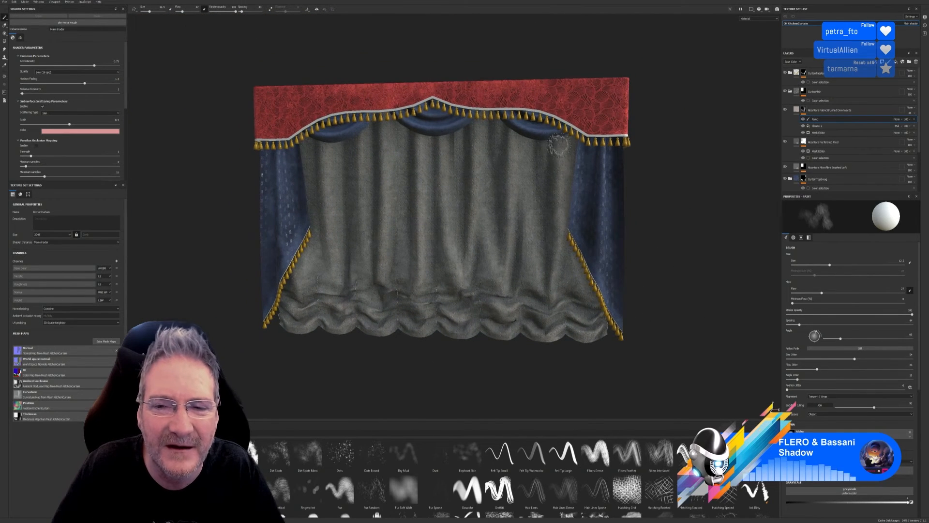
pyautogui.moveTo(421, 364)
pyautogui.keyDown('alt'); pyautogui.mouseDown()
pyautogui.moveTo(414, 353)
pyautogui.moveTo(466, 345)
pyautogui.moveTo(460, 358)
pyautogui.mouseUp(); pyautogui.keyUp('alt')
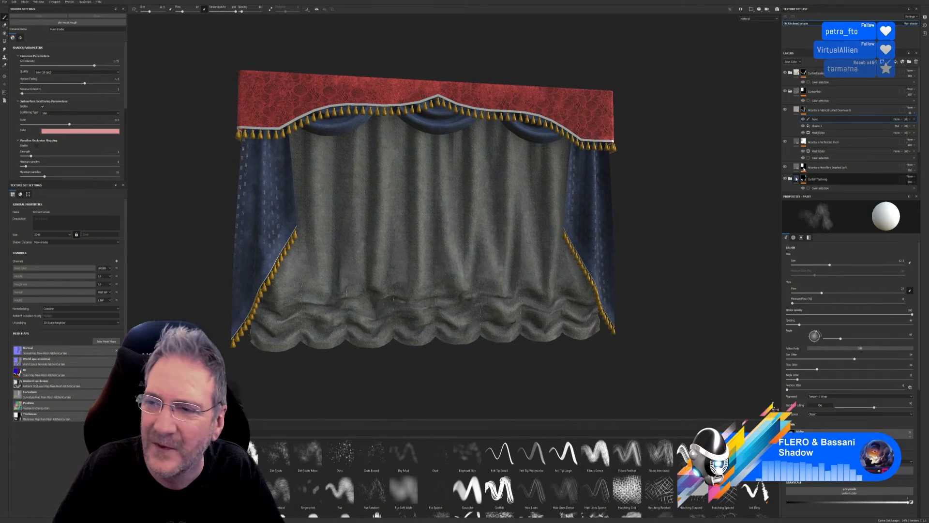
# Step: Set the mask brush's grayscale value to black and check the main curtain from several distances
pyautogui.click(794, 504)
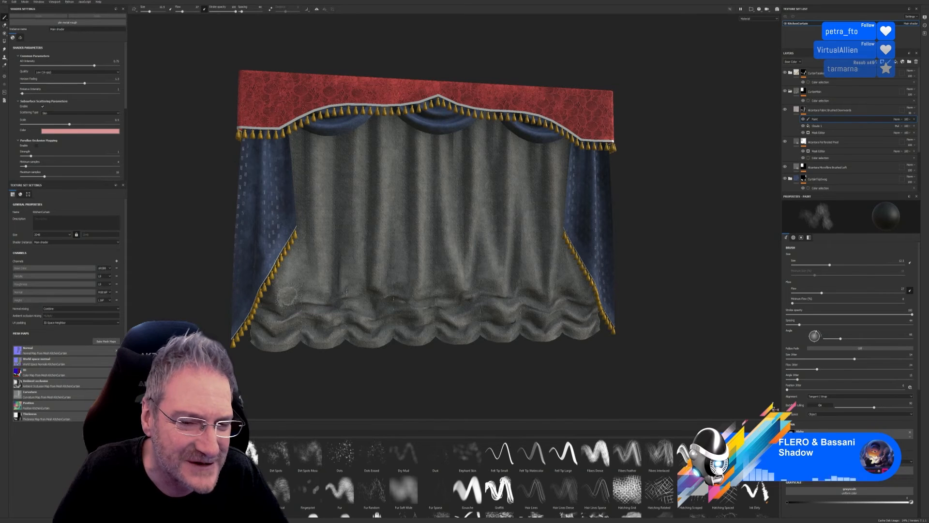
pyautogui.scroll(-3, 614, 310)
pyautogui.scroll(3, 623, 310)
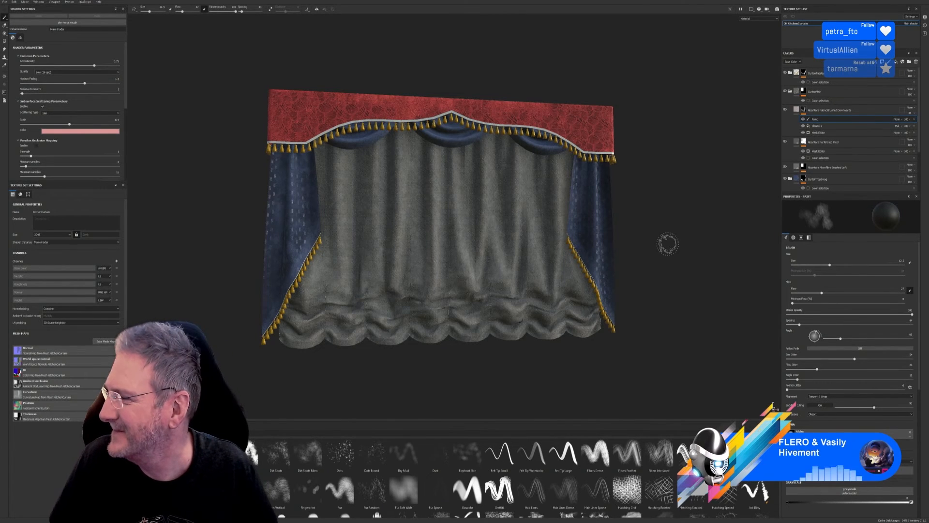
pyautogui.scroll(-2, 619, 296)
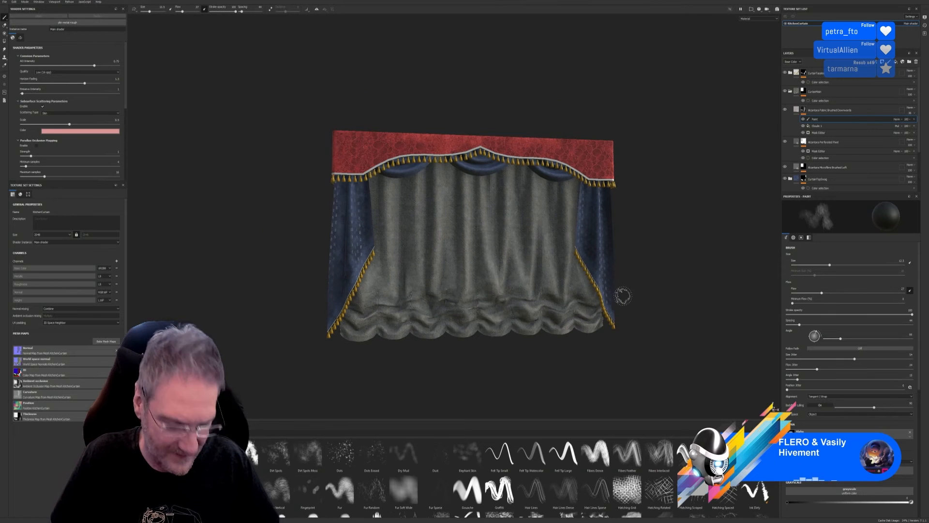
pyautogui.moveTo(636, 318)
pyautogui.keyDown('alt'); pyautogui.mouseDown()
pyautogui.moveTo(592, 321)
pyautogui.moveTo(641, 302)
pyautogui.moveTo(625, 316)
pyautogui.mouseUp(); pyautogui.keyUp('alt')
pyautogui.keyDown('alt'); pyautogui.moveTo(556, 321); pyautogui.dragTo(504, 324, button='right'); pyautogui.keyUp('alt')
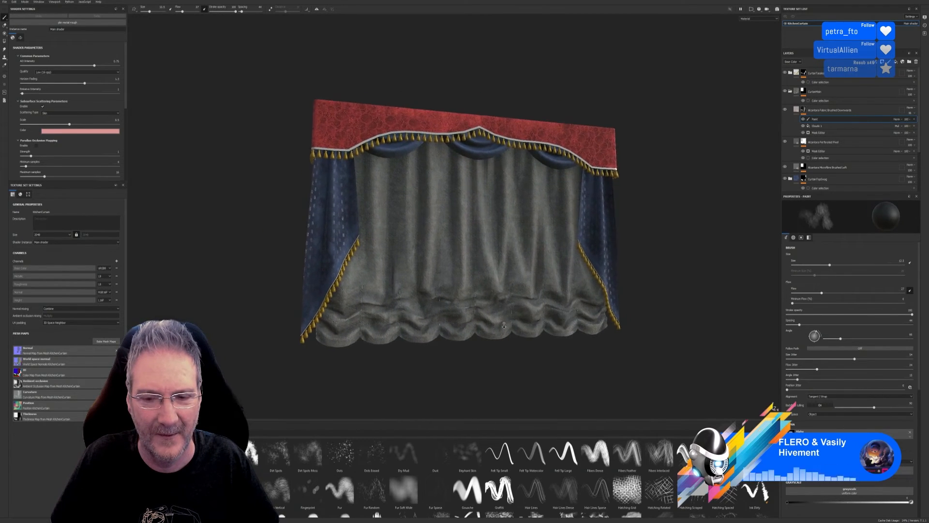
pyautogui.moveTo(501, 342)
pyautogui.keyDown('alt'); pyautogui.mouseDown()
pyautogui.moveTo(490, 354)
pyautogui.moveTo(518, 344)
pyautogui.mouseUp(); pyautogui.keyUp('alt')
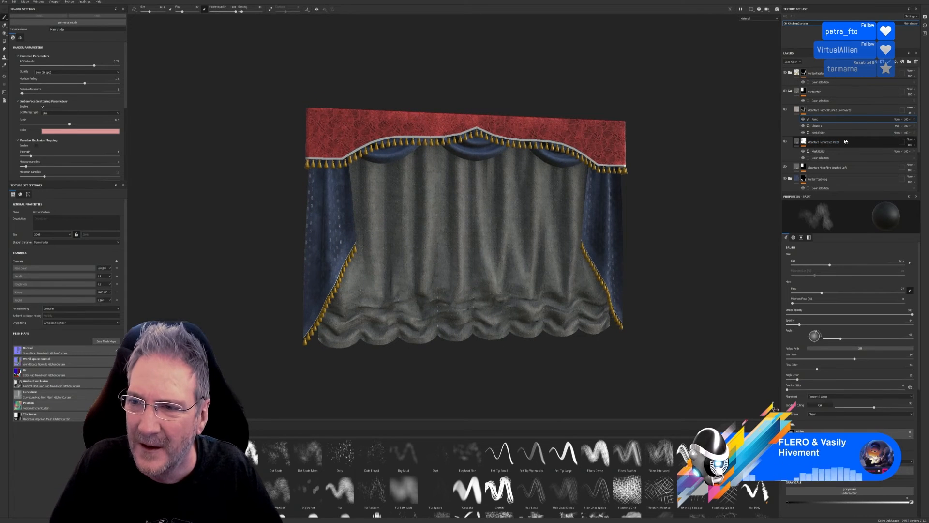
# Step: Toggle the visibility of the perforated and microfibre Alcantara layers to compare their effect on the main curtain
pyautogui.click(785, 142)
pyautogui.click(784, 142)
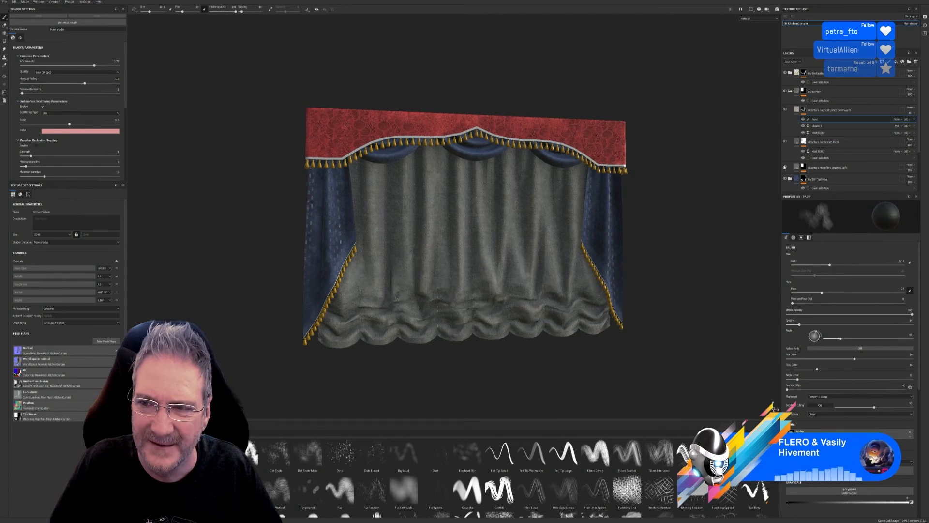
pyautogui.click(785, 167)
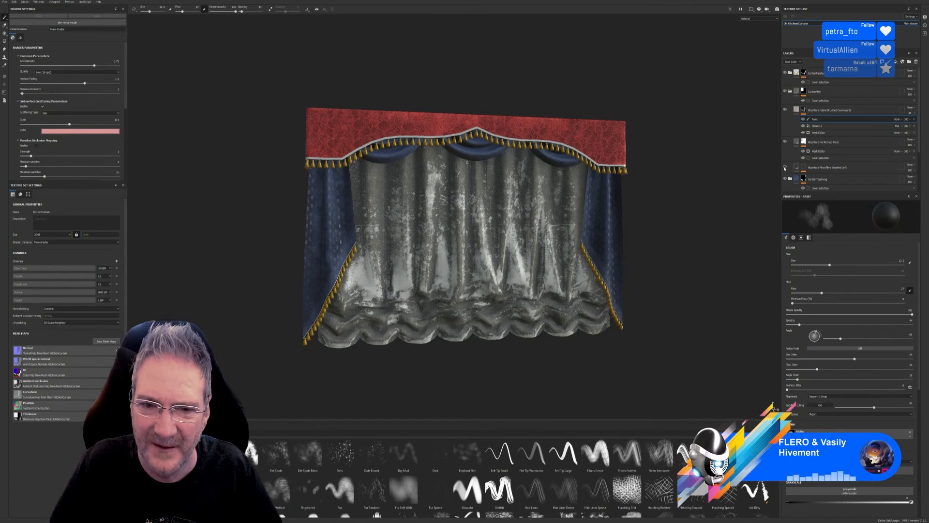
pyautogui.click(785, 167)
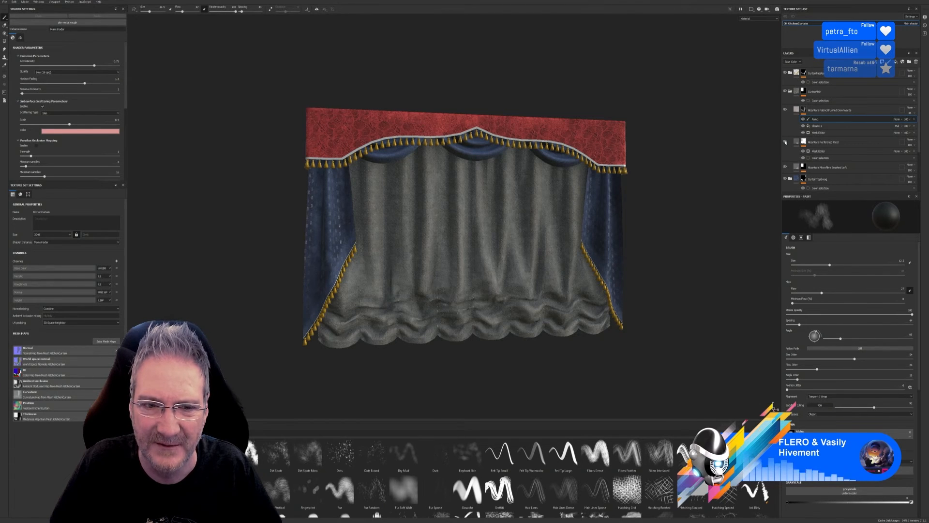
pyautogui.keyDown('alt'); pyautogui.moveTo(699, 205); pyautogui.dragTo(572, 305); pyautogui.keyUp('alt')
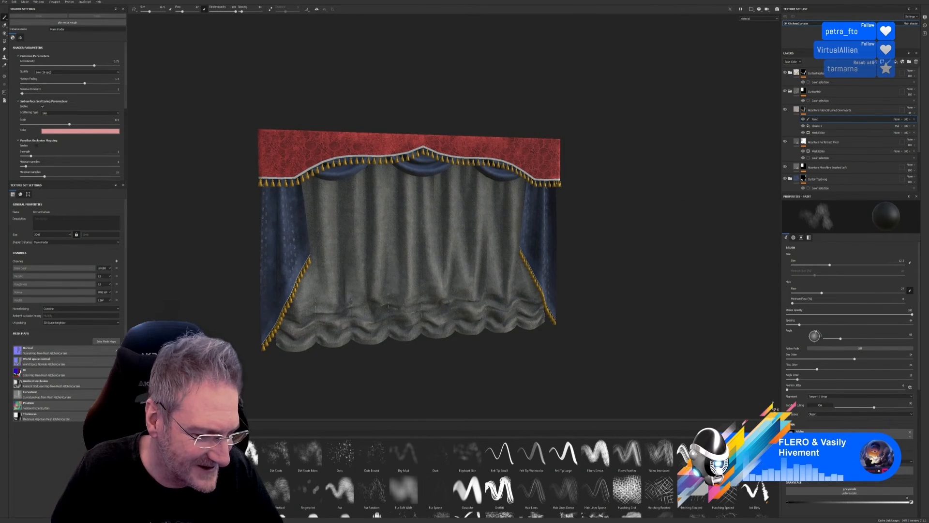
# Step: Search the smart materials for "dirt" and add a dirt smart material at the top of the layer stack
pyautogui.click(146, 499)
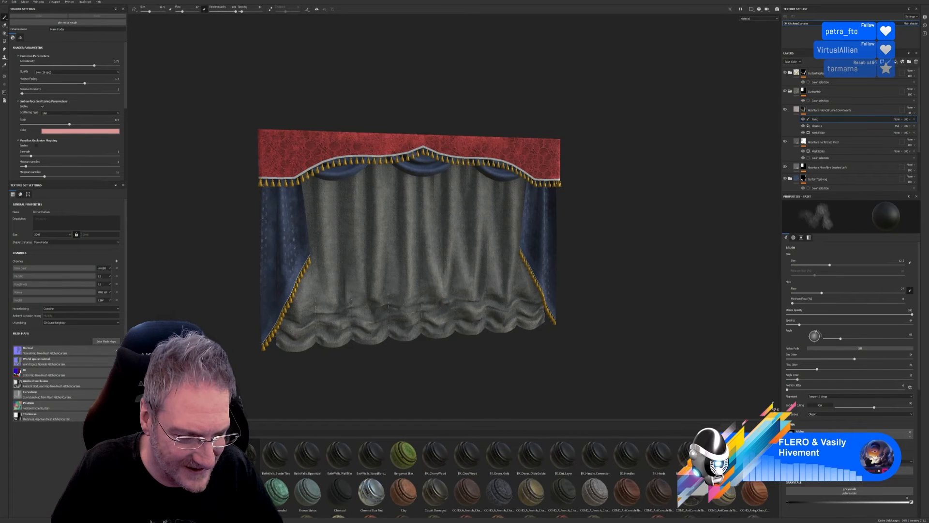
pyautogui.click(232, 432)
pyautogui.write('d')
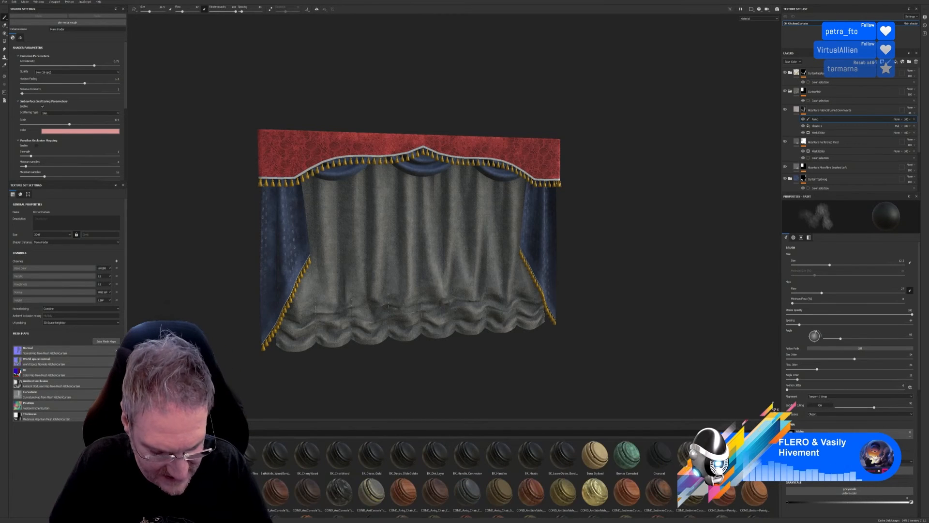
pyautogui.write('irt')
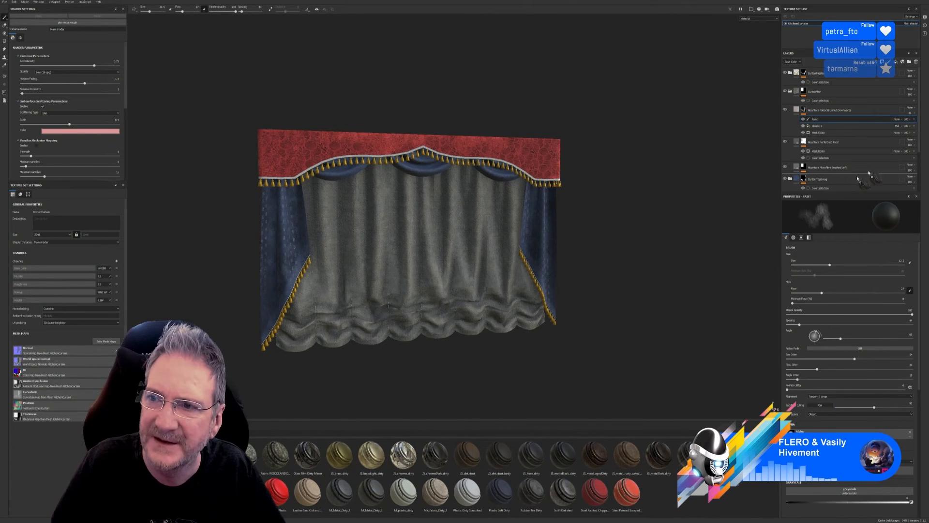
pyautogui.moveTo(858, 68); pyautogui.dragTo(856, 69)
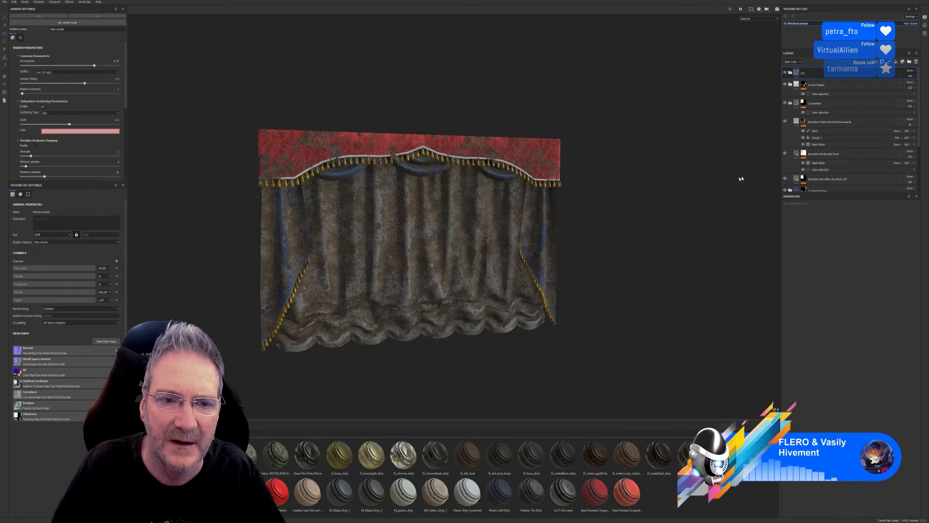
# Step: Disable the height channel on the dirt folder's base fill layer and slightly lower its UV scale
pyautogui.click(790, 72)
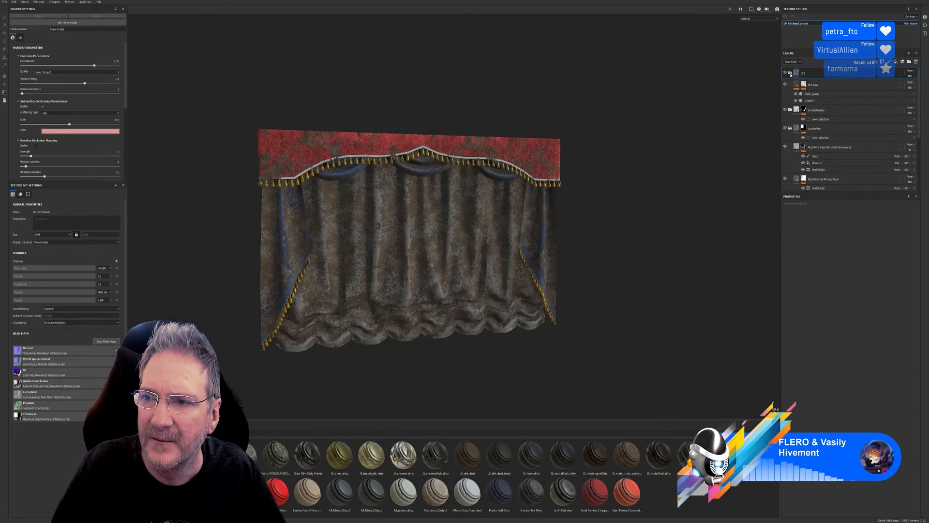
pyautogui.click(797, 85)
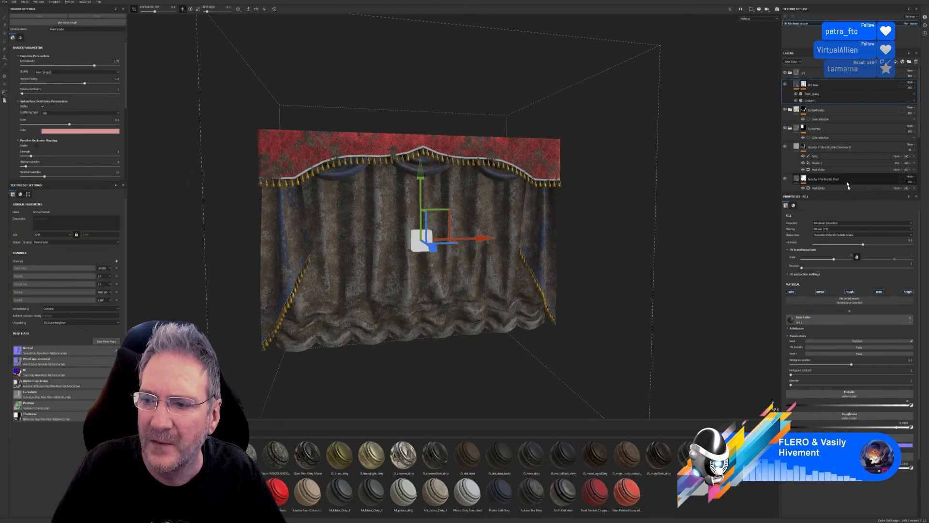
pyautogui.click(908, 291)
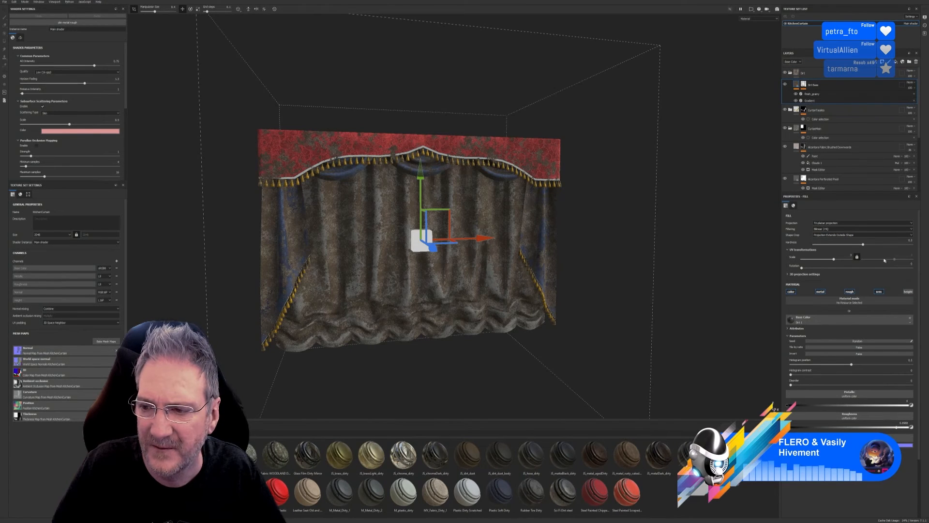
pyautogui.click(878, 292)
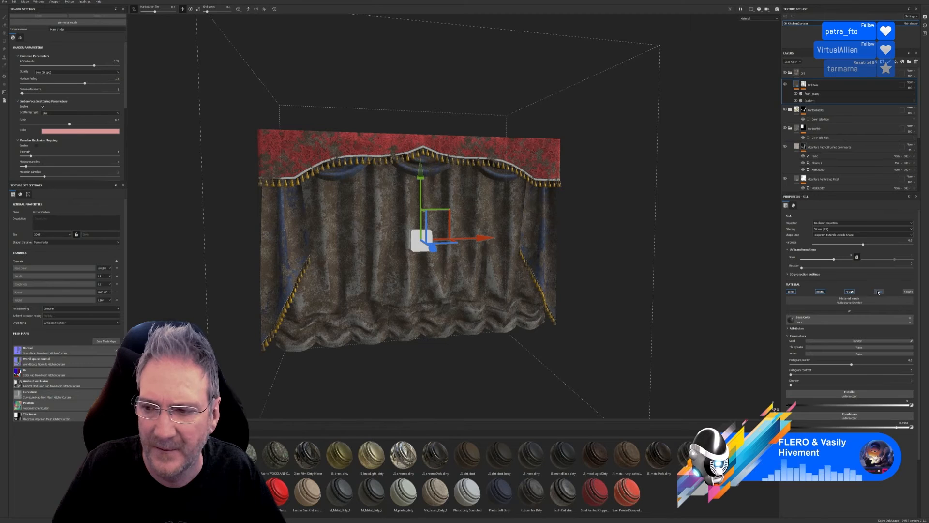
pyautogui.click(878, 292)
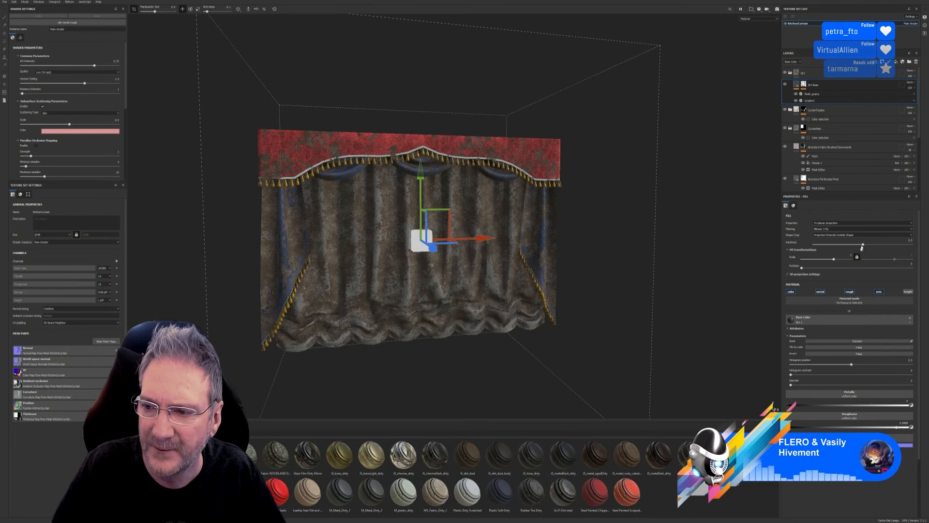
pyautogui.moveTo(833, 259); pyautogui.dragTo(830, 260)
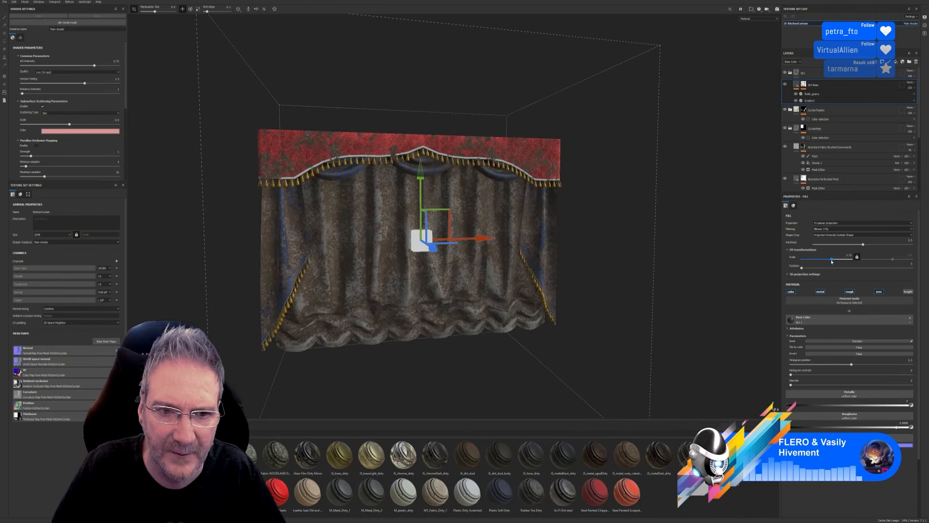
pyautogui.moveTo(830, 262); pyautogui.dragTo(831, 261)
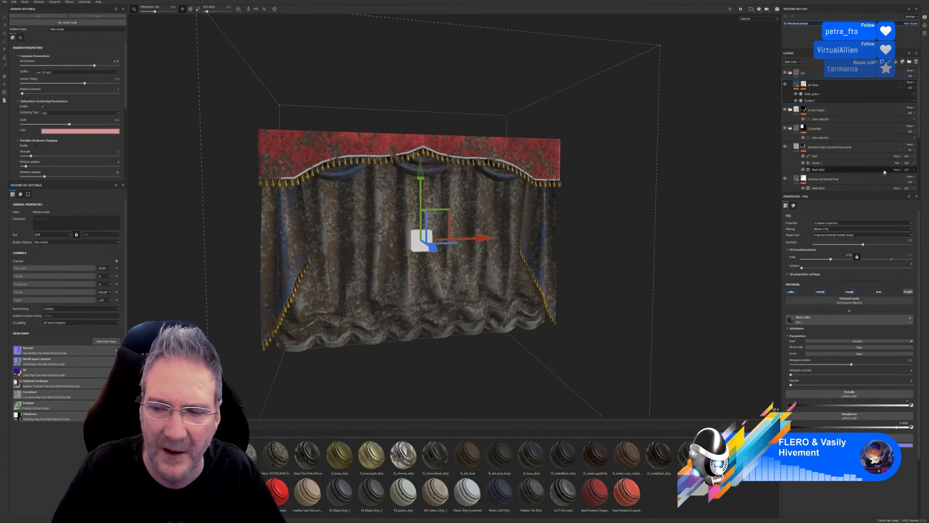
# Step: Try another blending mode on the dirt base layer and Multiply on the dirt folder
pyautogui.click(910, 83)
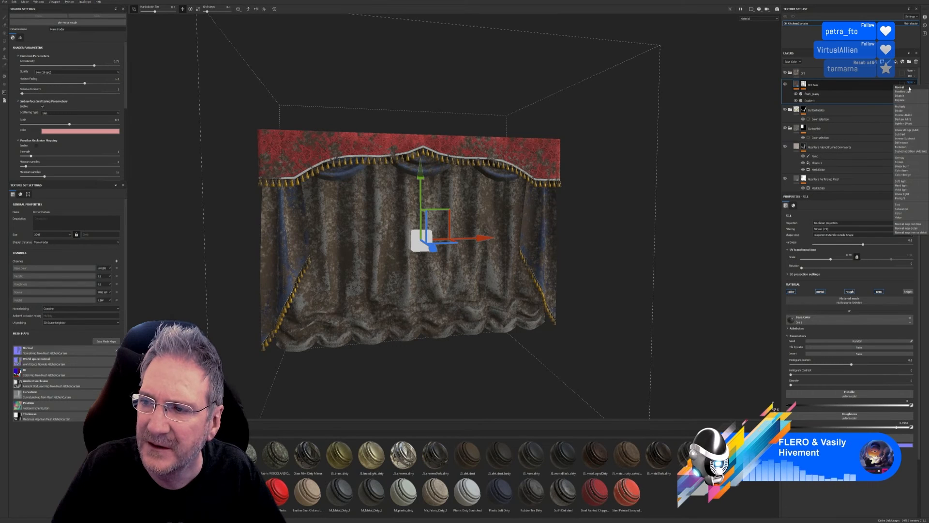
pyautogui.click(906, 100)
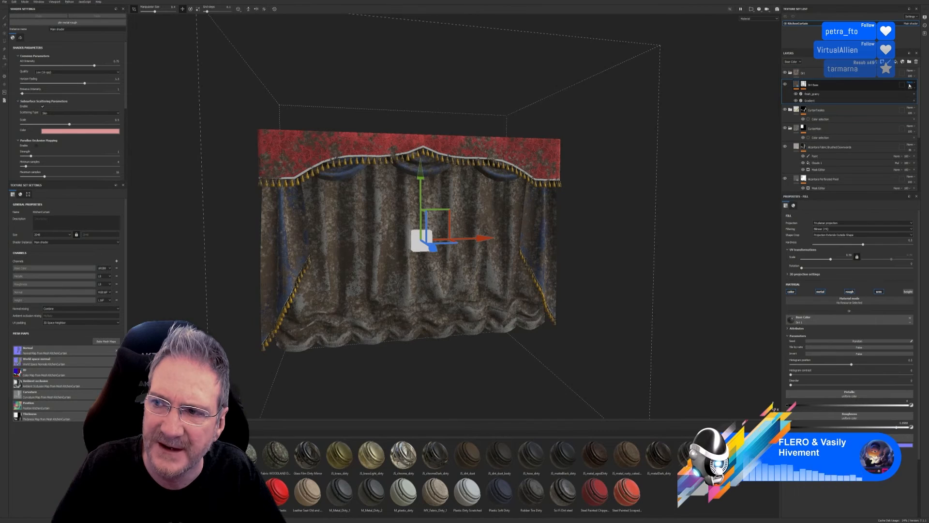
pyautogui.click(910, 84)
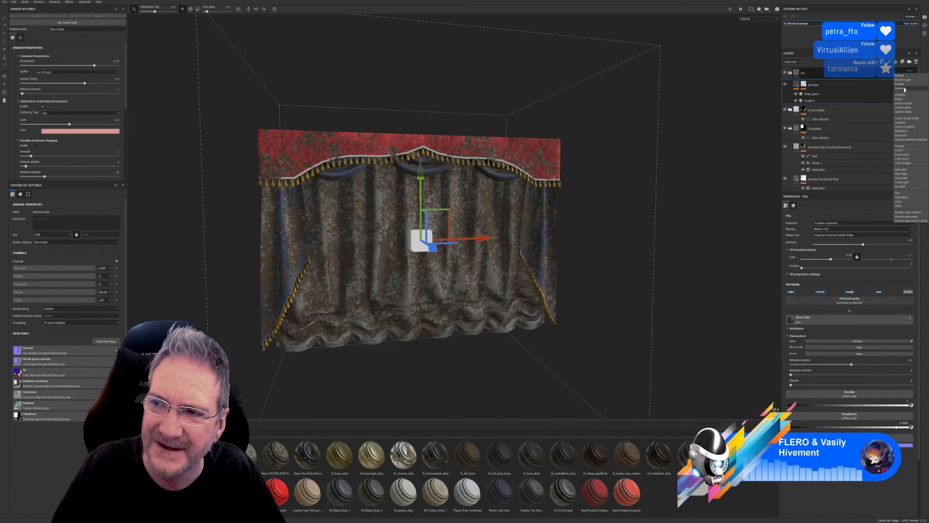
pyautogui.click(903, 94)
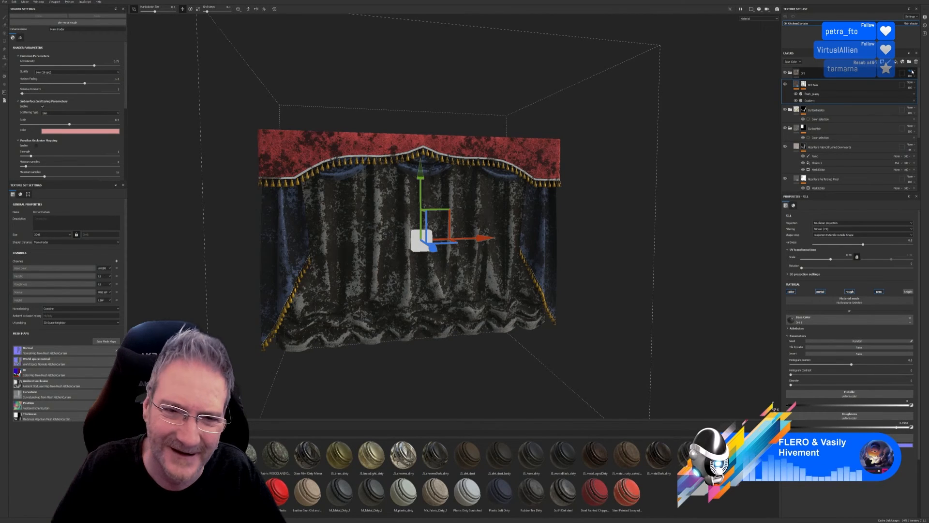
# Step: Cycle through the blending modes for the dirt layers to compare their effect on the whole curtain
pyautogui.scroll(-4, 912, 72)
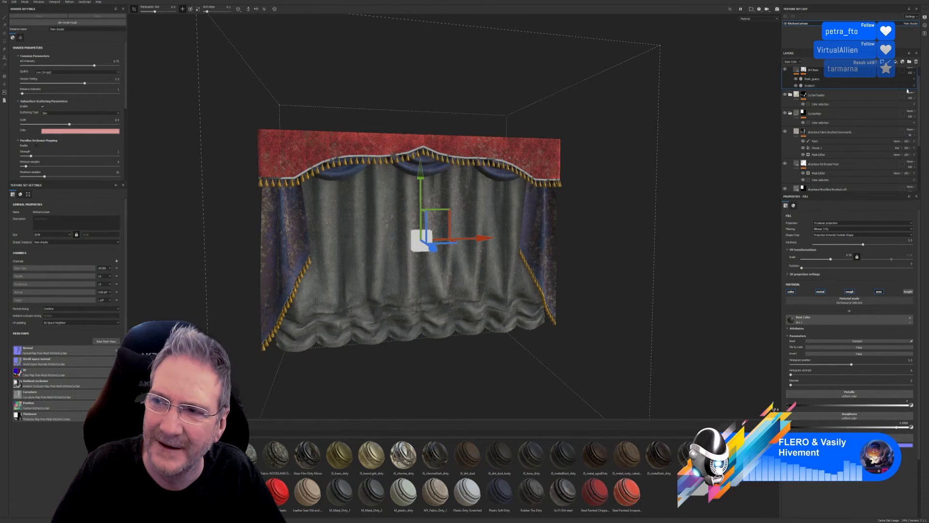
pyautogui.scroll(-2, 913, 72)
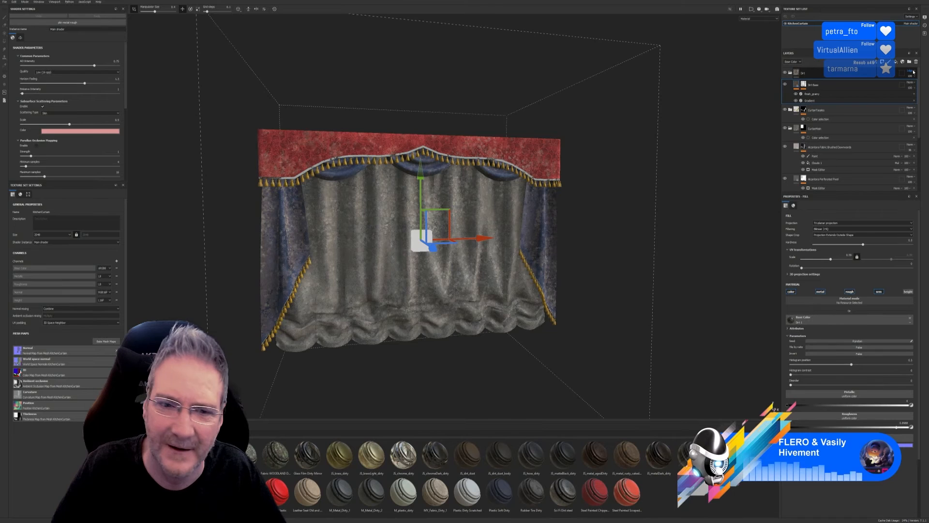
pyautogui.scroll(-2, 912, 73)
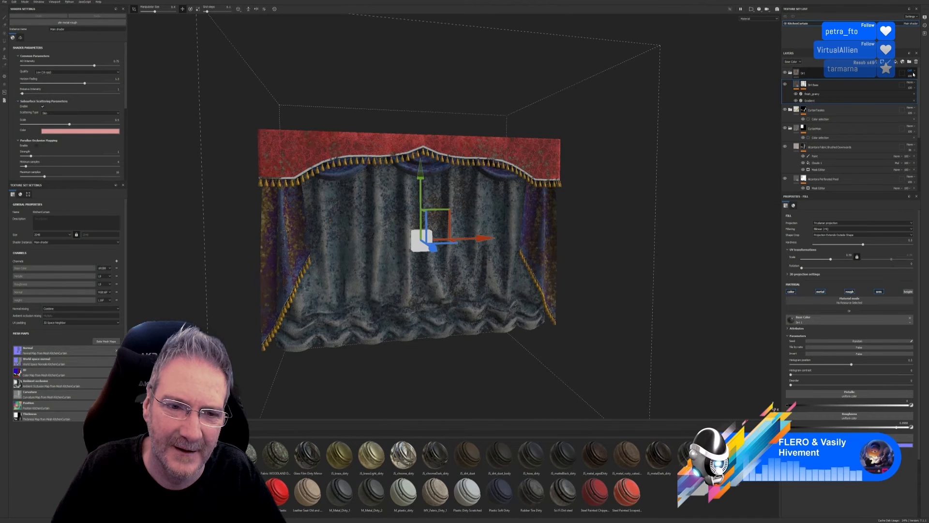
pyautogui.scroll(-2, 912, 73)
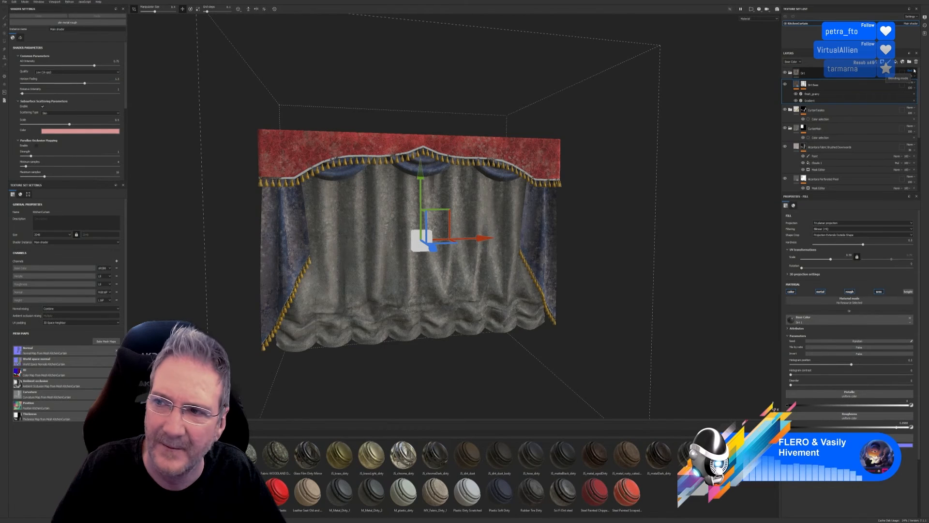
pyautogui.scroll(-1, 913, 73)
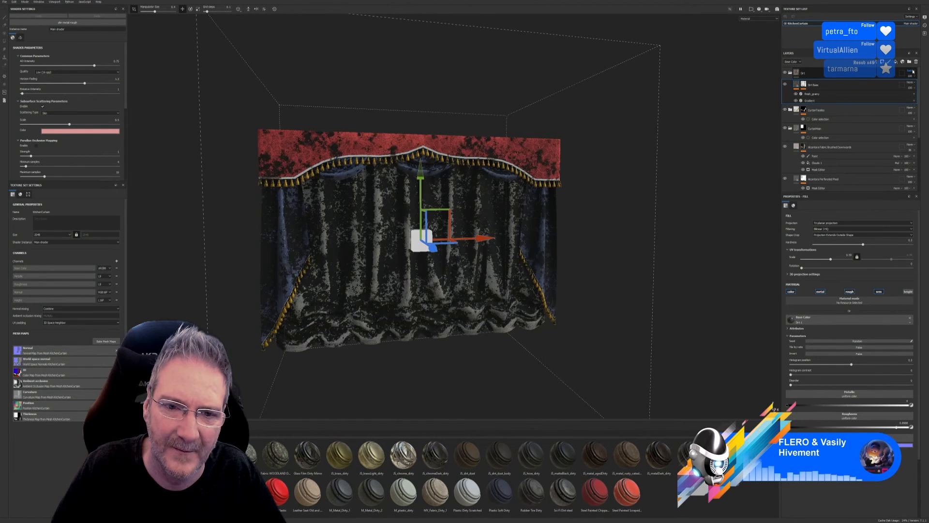
pyautogui.scroll(-1, 912, 72)
pyautogui.scroll(-1, 912, 70)
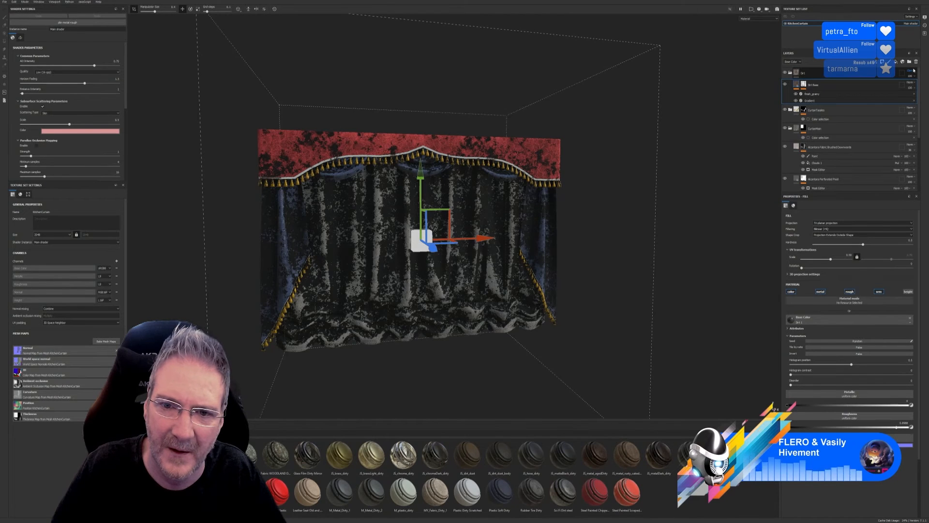
pyautogui.scroll(-1, 912, 71)
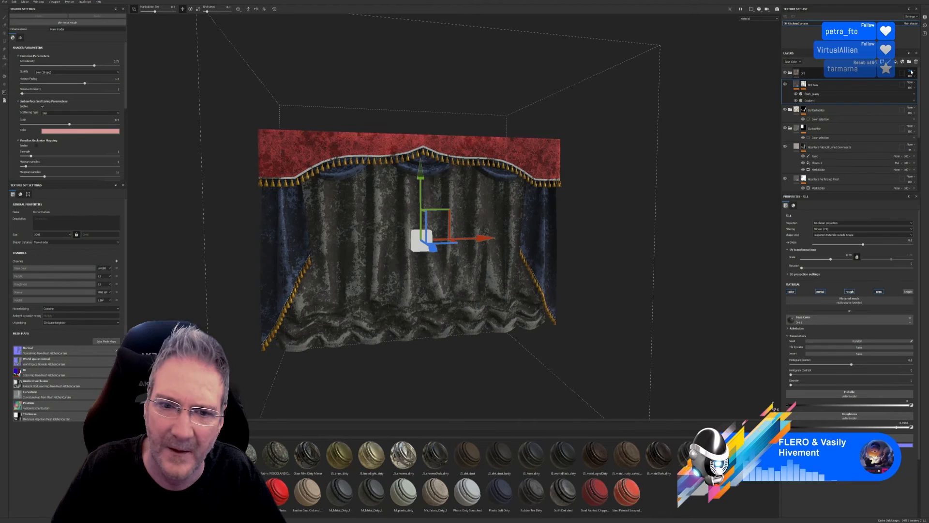
pyautogui.scroll(-1, 911, 71)
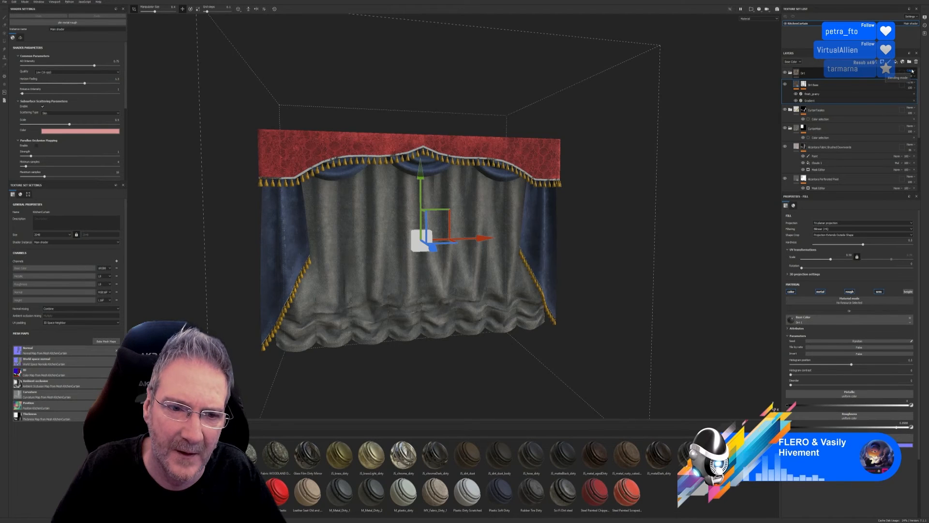
pyautogui.scroll(-1, 911, 71)
pyautogui.scroll(-2, 913, 71)
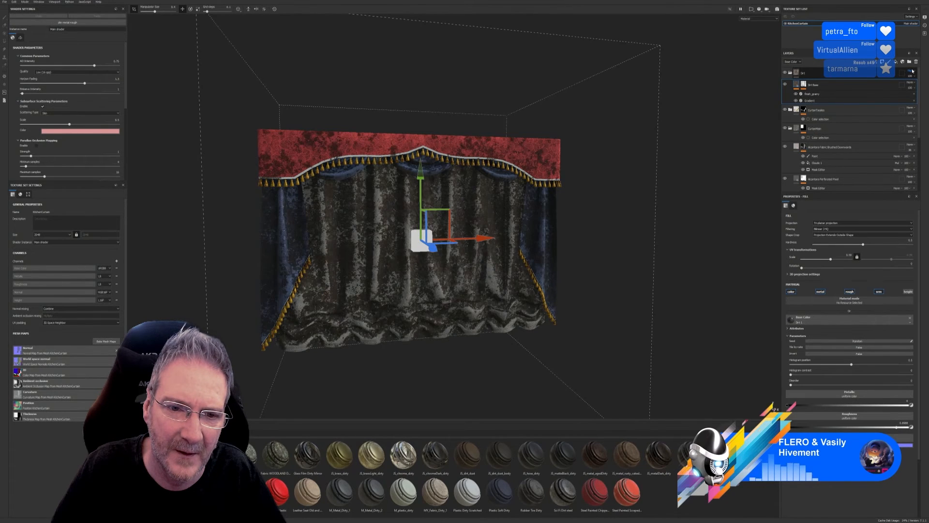
pyautogui.scroll(-2, 912, 71)
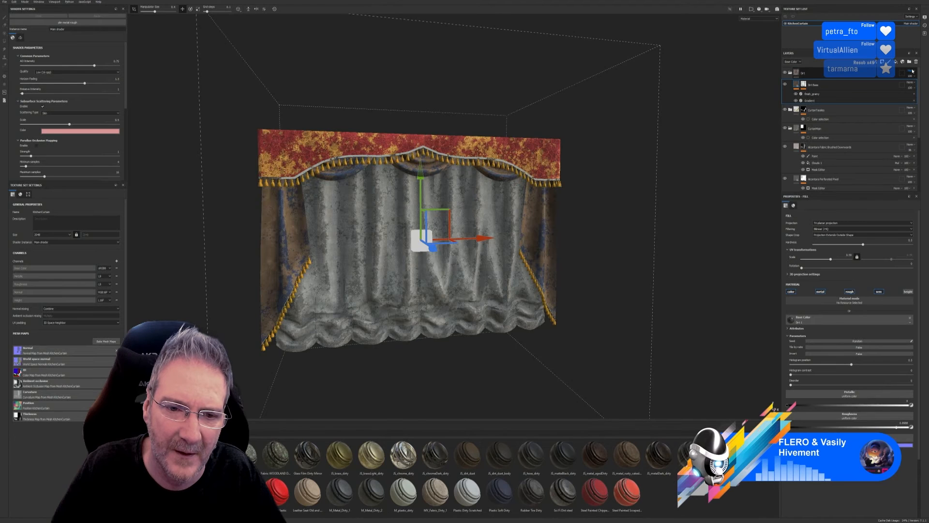
pyautogui.scroll(-2, 912, 71)
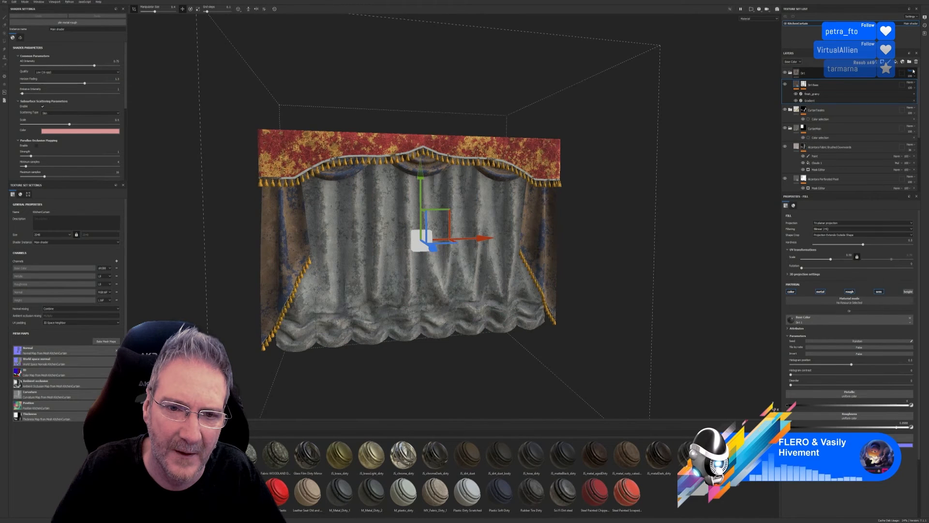
pyautogui.scroll(-1, 912, 71)
pyautogui.scroll(-3, 912, 71)
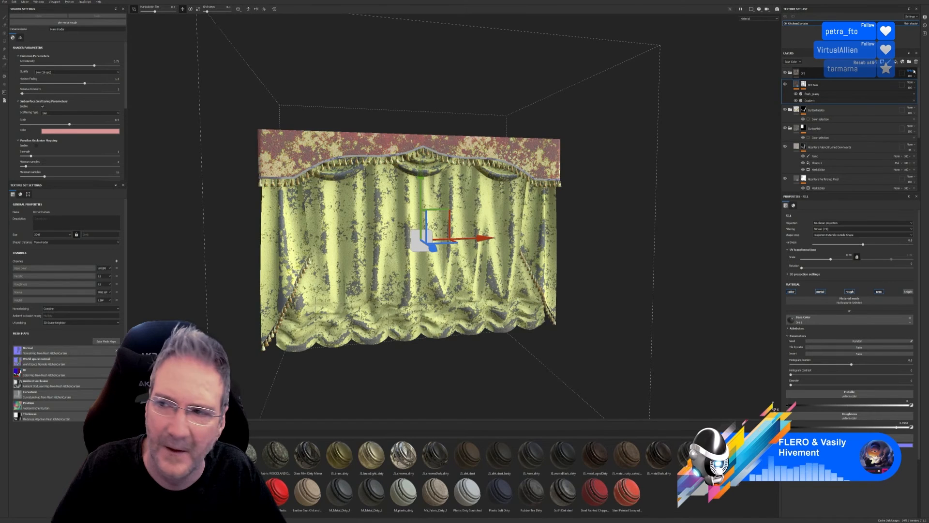
pyautogui.scroll(-4, 914, 71)
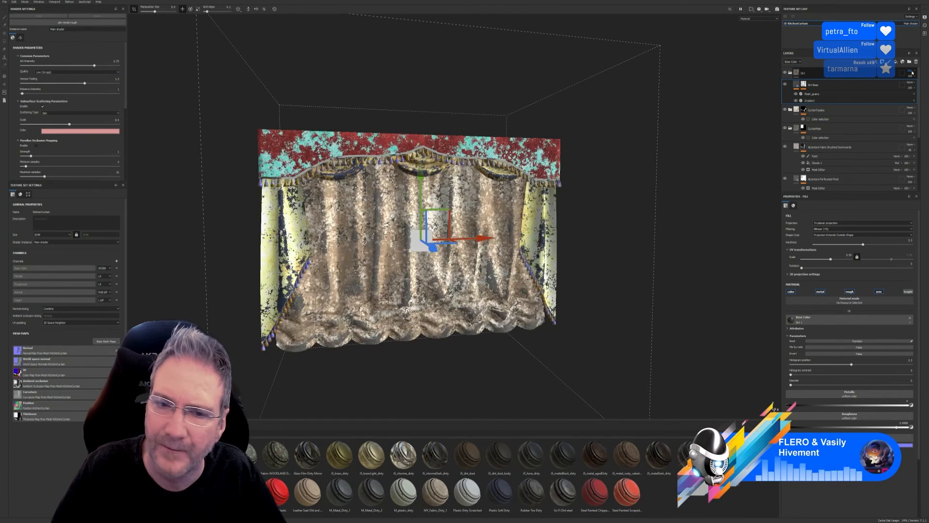
pyautogui.scroll(-1, 912, 72)
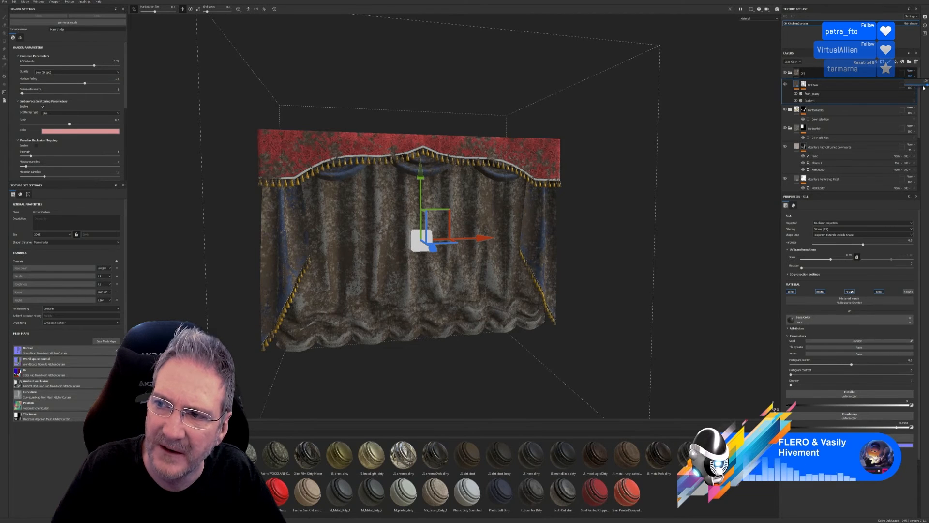
# Step: Lower the dirt base layer's opacity strongly and set the dirt folder's blending mode to Multiply
pyautogui.moveTo(926, 87); pyautogui.dragTo(926, 87)
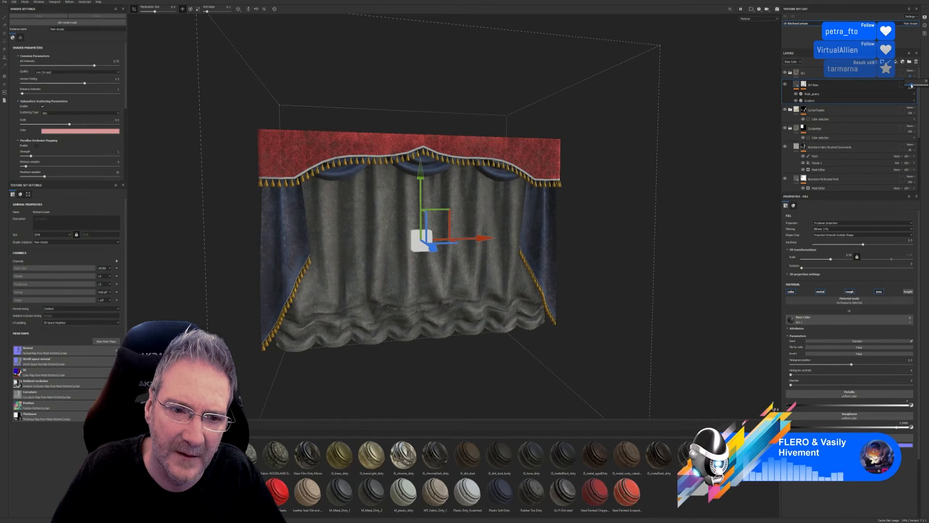
pyautogui.click(909, 70)
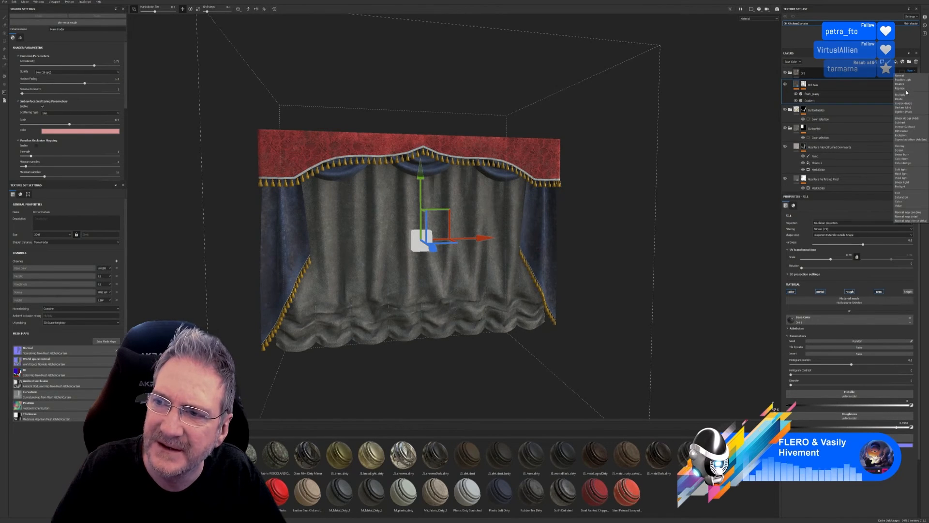
pyautogui.click(905, 94)
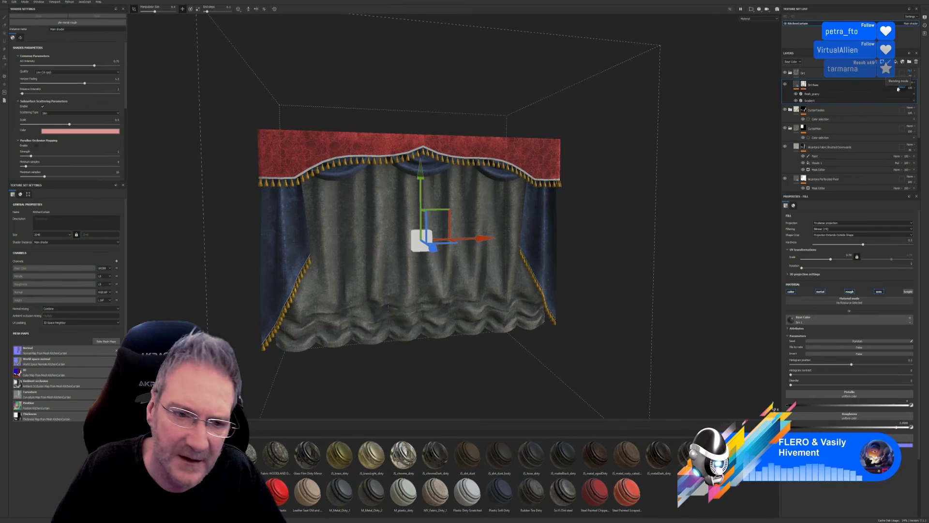
# Step: Try Inverse Divide and several other blending modes on the dirt layers, ending with a darkening mode on the dirt folder
pyautogui.keyDown('alt'); pyautogui.moveTo(582, 298); pyautogui.dragTo(571, 257); pyautogui.keyUp('alt')
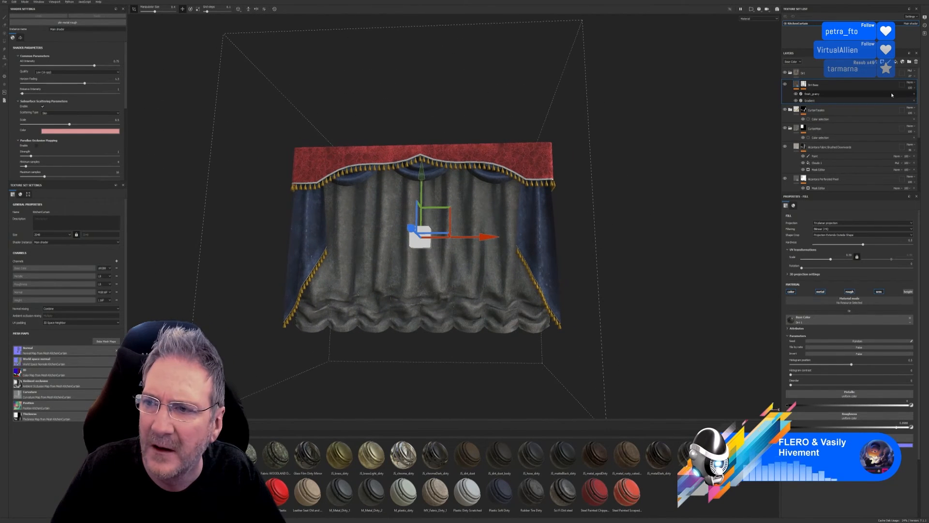
pyautogui.click(914, 73)
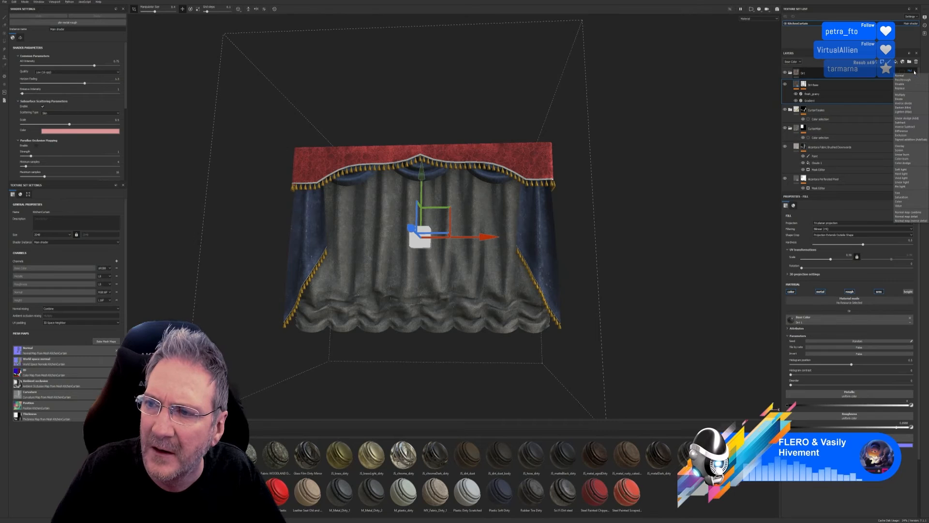
pyautogui.click(898, 102)
pyautogui.keyDown('alt'); pyautogui.moveTo(567, 207); pyautogui.dragTo(576, 233); pyautogui.keyUp('alt')
pyautogui.scroll(-1, 911, 72)
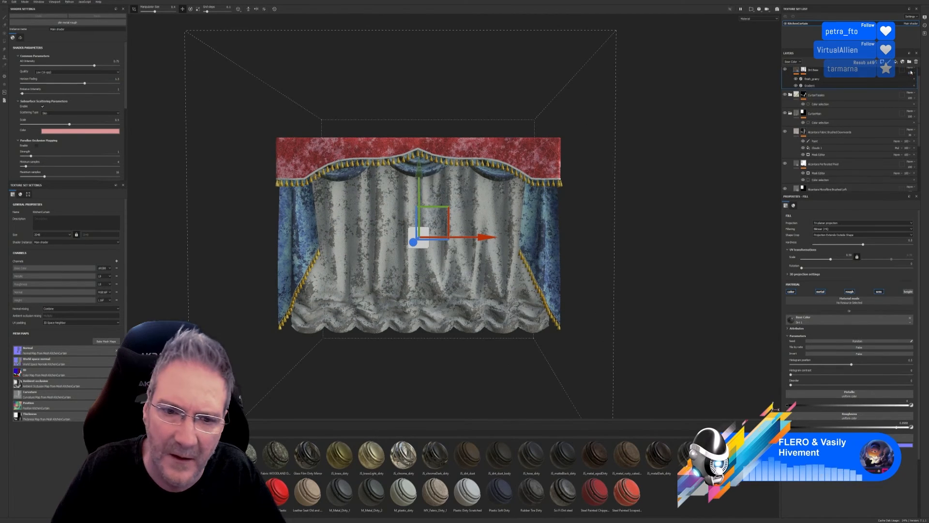
pyautogui.scroll(1, 907, 79)
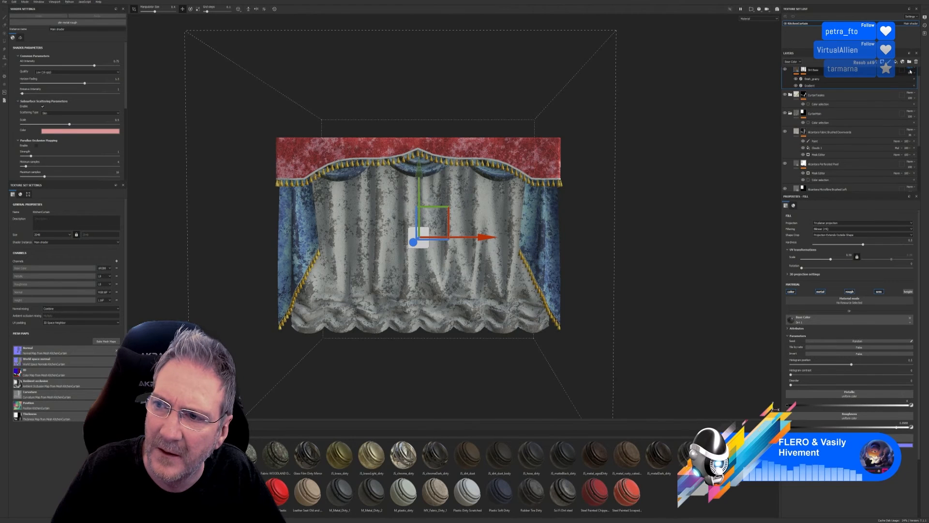
pyautogui.click(910, 71)
pyautogui.click(899, 100)
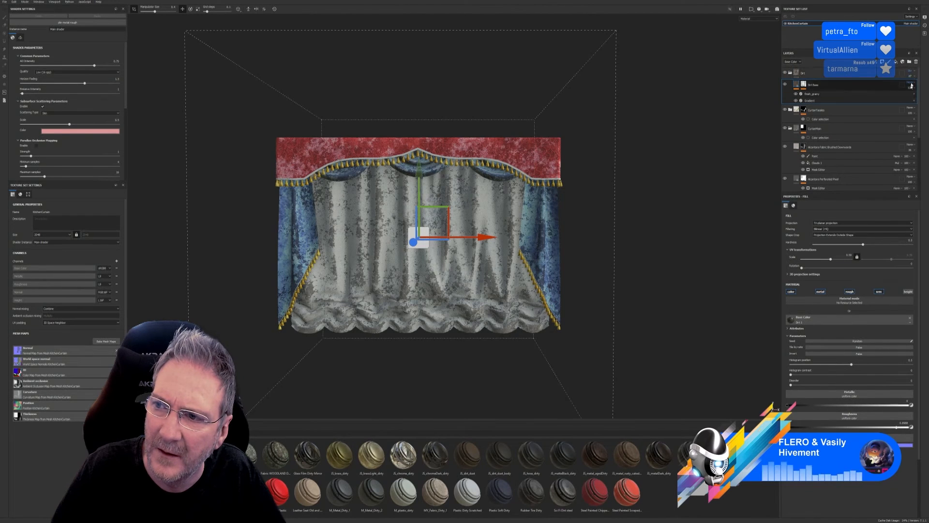
pyautogui.scroll(-2, 911, 71)
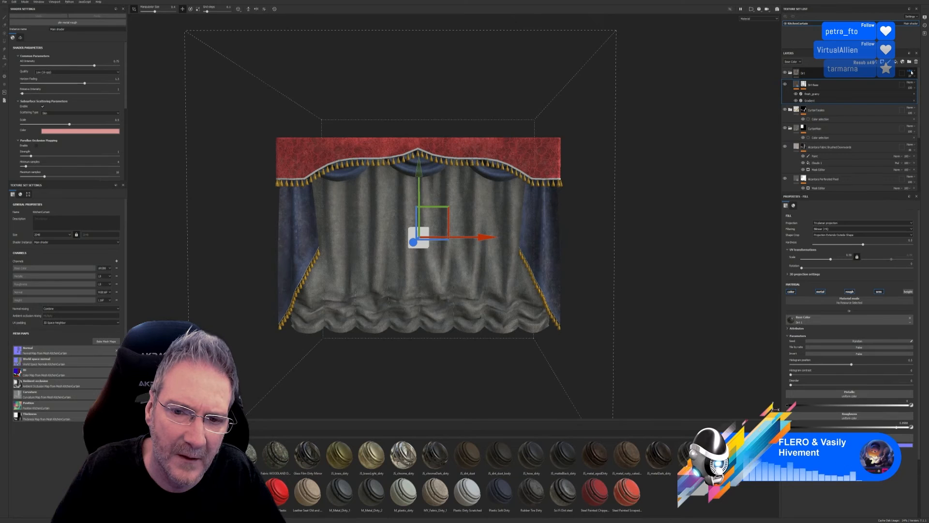
pyautogui.scroll(-1, 912, 73)
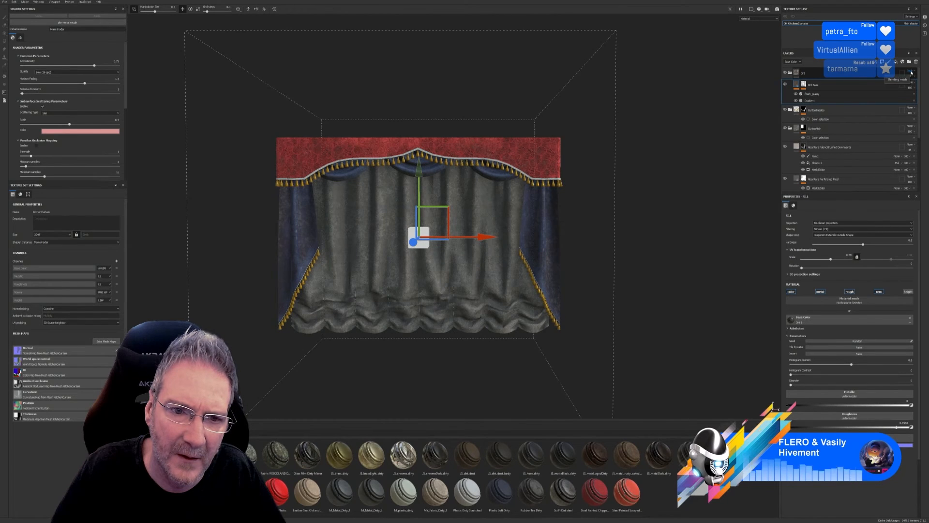
pyautogui.keyDown('alt'); pyautogui.moveTo(456, 323); pyautogui.dragTo(495, 341); pyautogui.keyUp('alt')
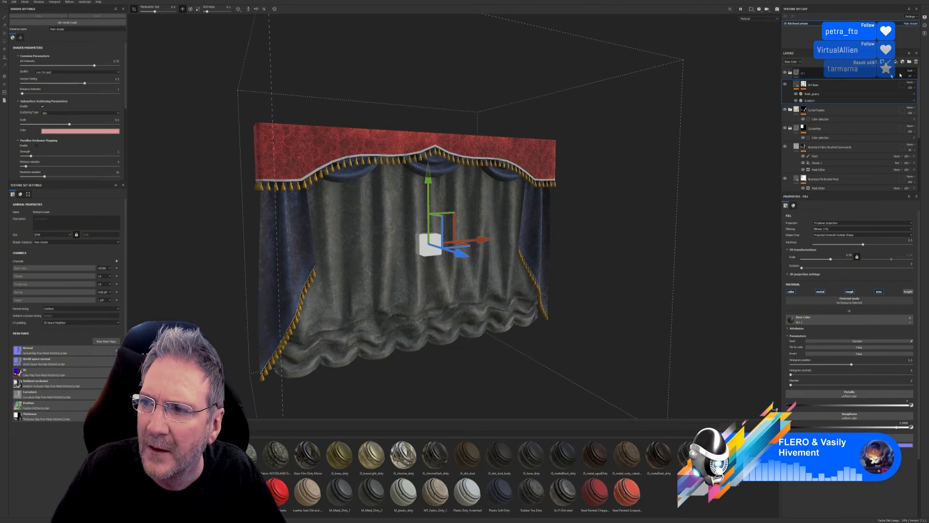
# Step: Toggle the dirt folder's visibility to compare the curtain with and without the dirt
pyautogui.click(785, 73)
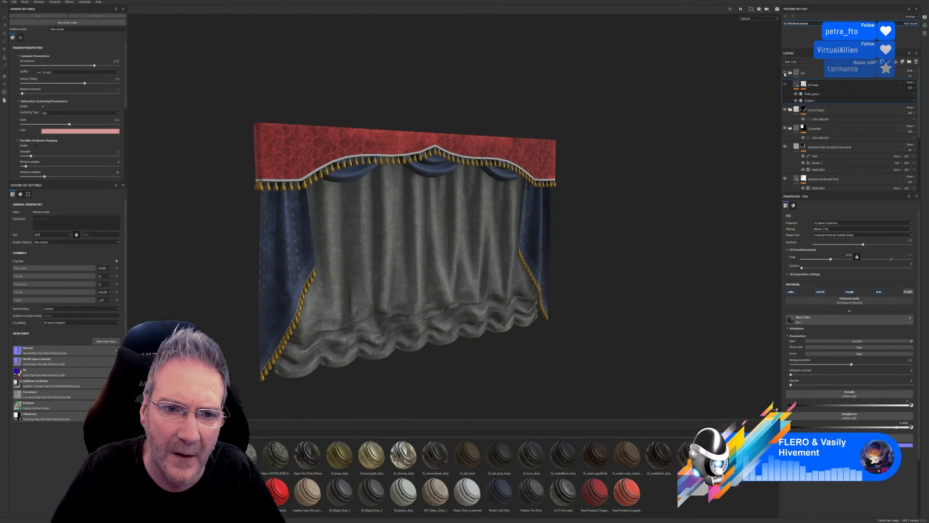
pyautogui.click(785, 74)
pyautogui.click(785, 73)
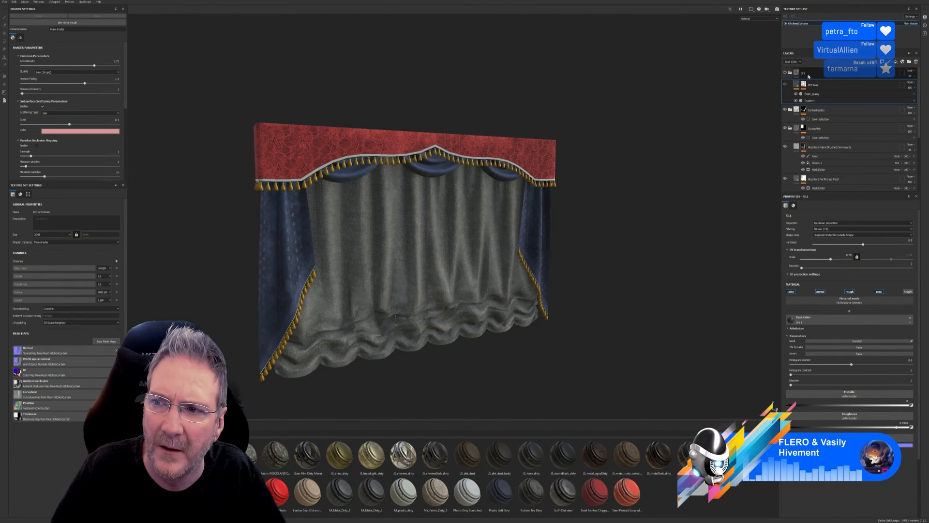
pyautogui.click(813, 74)
pyautogui.click(785, 73)
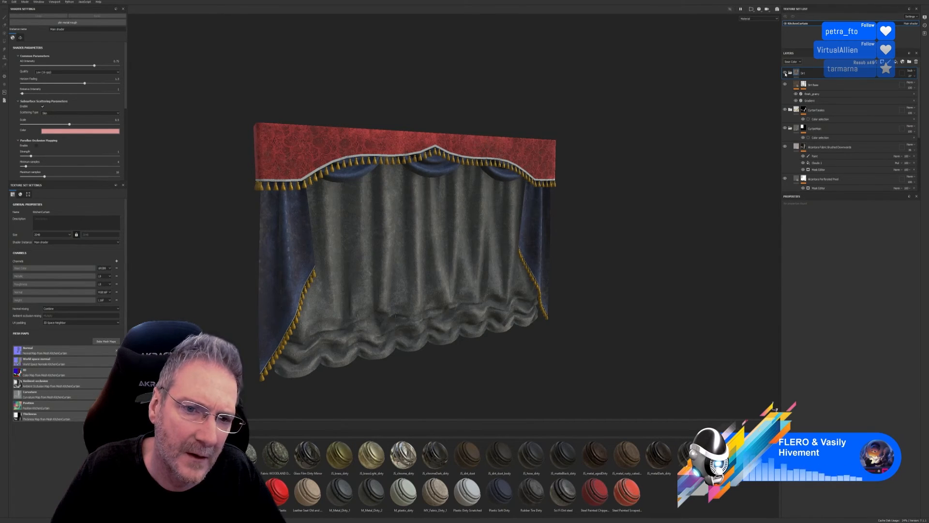
# Step: Lower the dirt folder's opacity and save the project
pyautogui.keyDown('alt'); pyautogui.moveTo(613, 255); pyautogui.dragTo(515, 230); pyautogui.keyUp('alt')
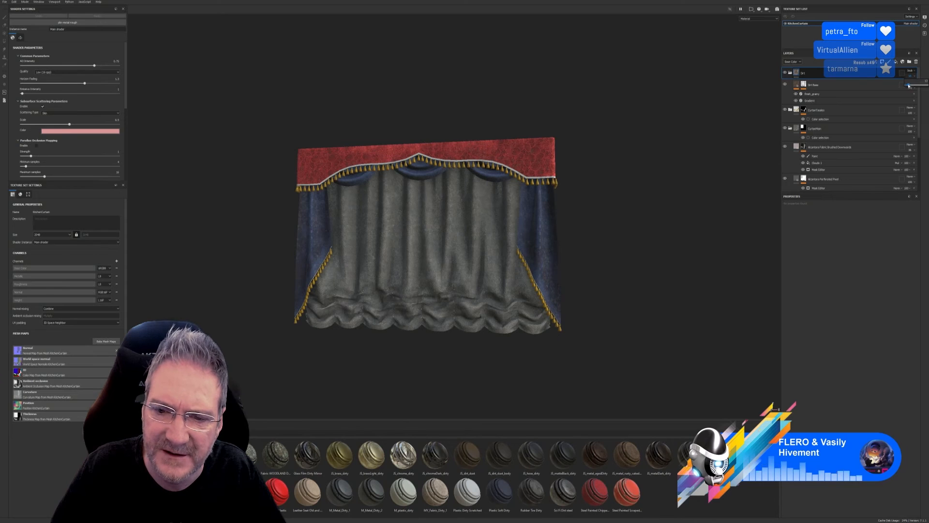
pyautogui.keyDown('alt'); pyautogui.moveTo(522, 270); pyautogui.dragTo(542, 333); pyautogui.keyUp('alt')
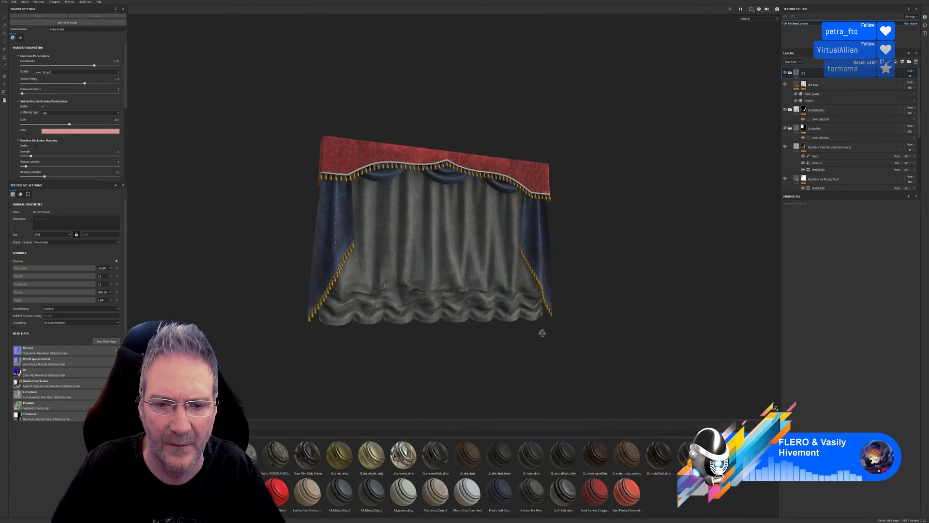
pyautogui.click(4, 5)
pyautogui.click(16, 46)
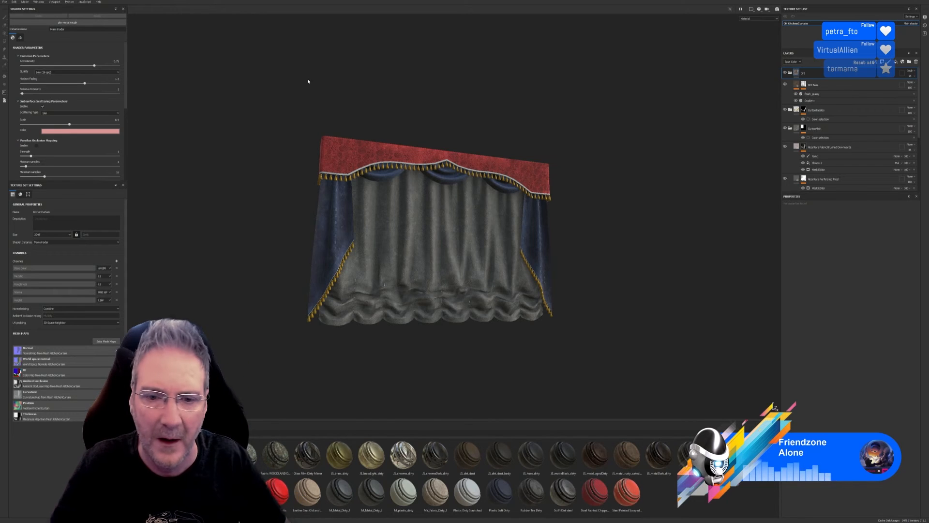
# Step: Delete the three hidden, unused layers at the bottom of the layer stack and save the project
pyautogui.keyDown('alt'); pyautogui.moveTo(459, 243); pyautogui.dragTo(508, 269); pyautogui.keyUp('alt')
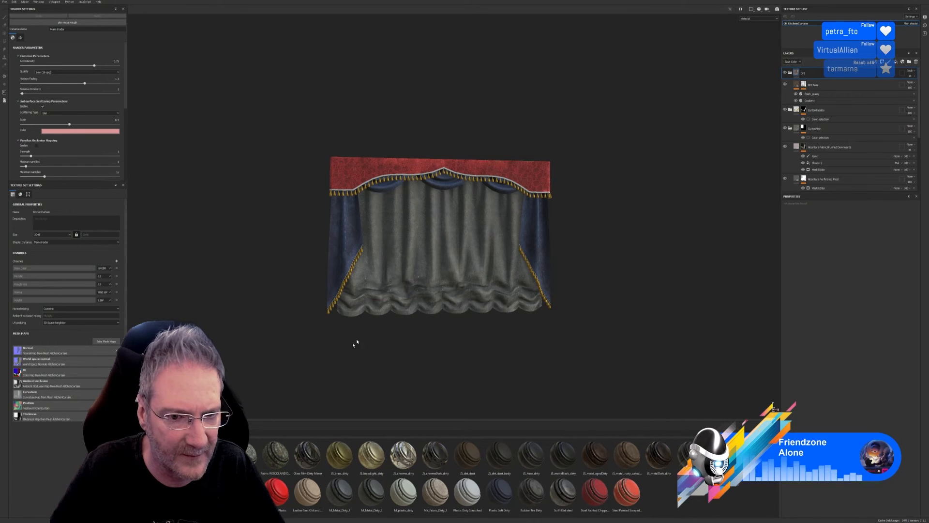
pyautogui.scroll(5, 349, 515)
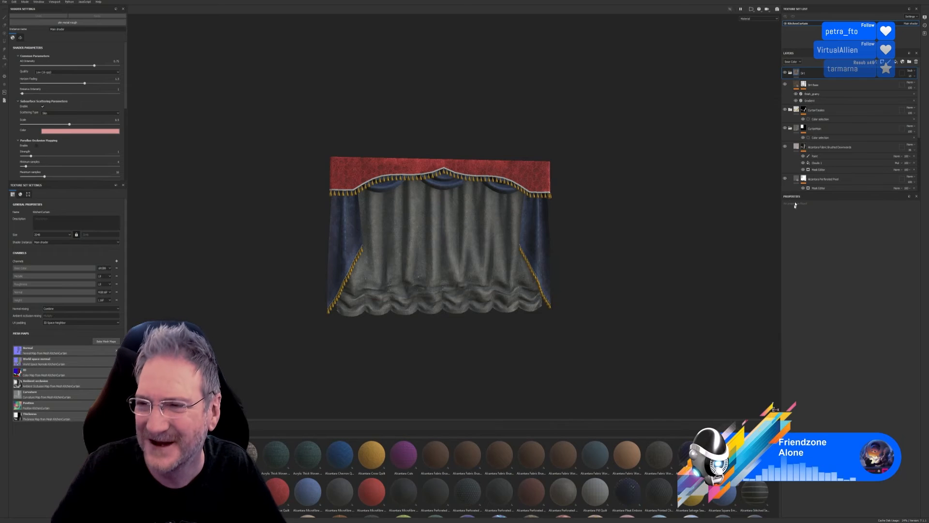
pyautogui.click(790, 73)
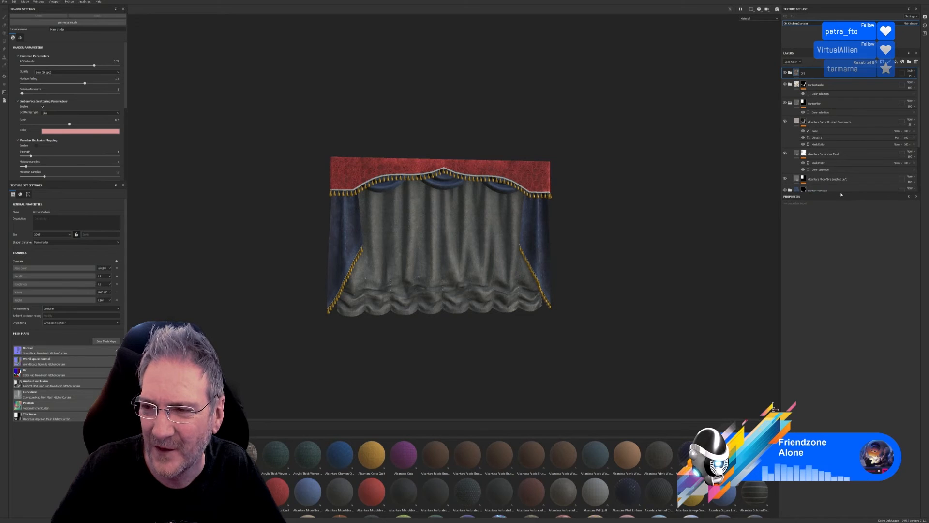
pyautogui.moveTo(840, 191); pyautogui.dragTo(848, 267)
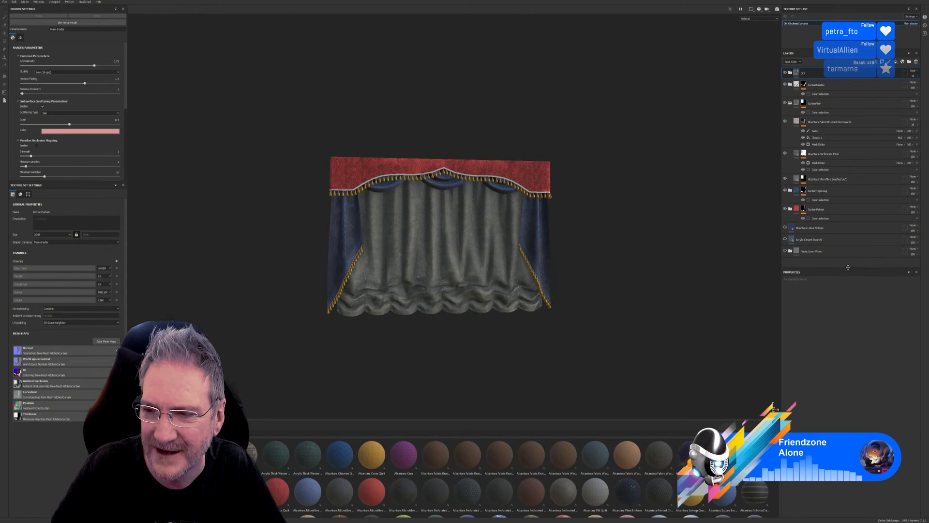
pyautogui.click(841, 237)
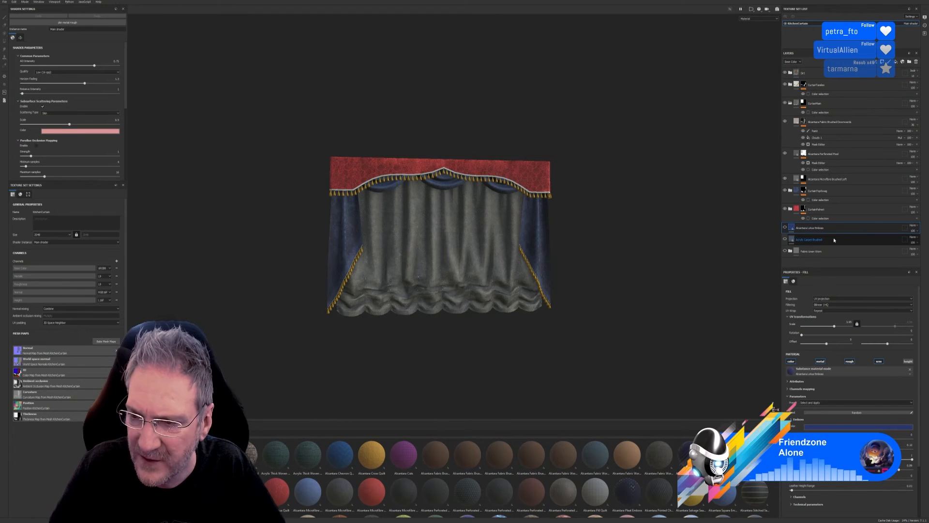
pyautogui.keyDown('ctrl'); pyautogui.click(834, 240); pyautogui.keyUp('ctrl')
pyautogui.keyDown('ctrl'); pyautogui.click(829, 252); pyautogui.keyUp('ctrl')
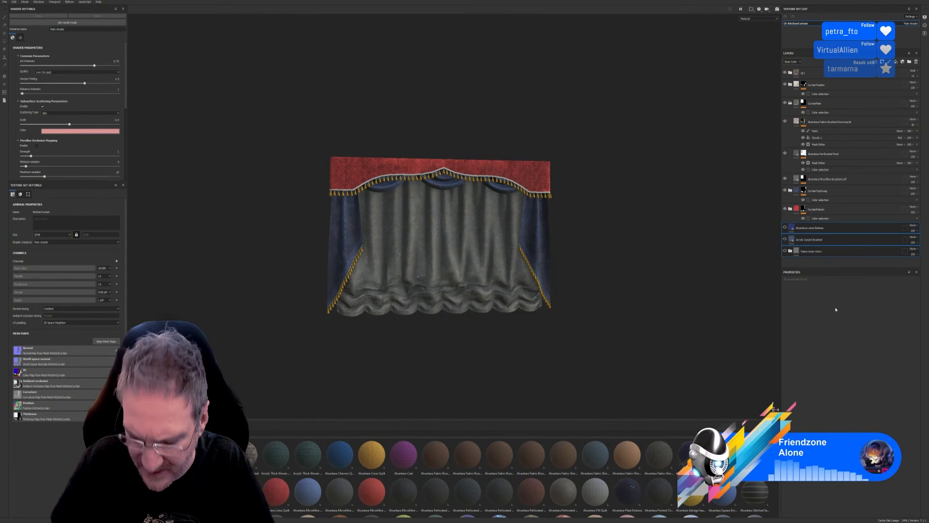
pyautogui.press('Delete')
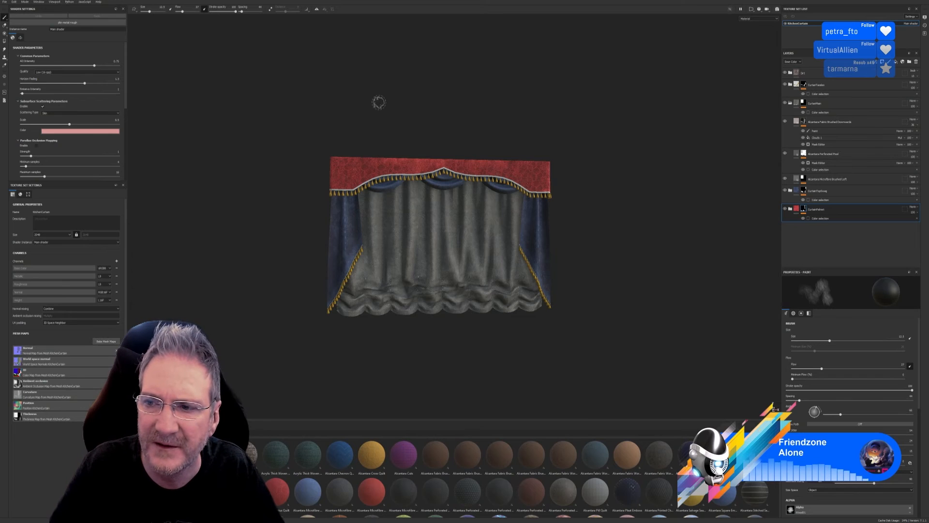
pyautogui.click(3, 2)
pyautogui.click(10, 43)
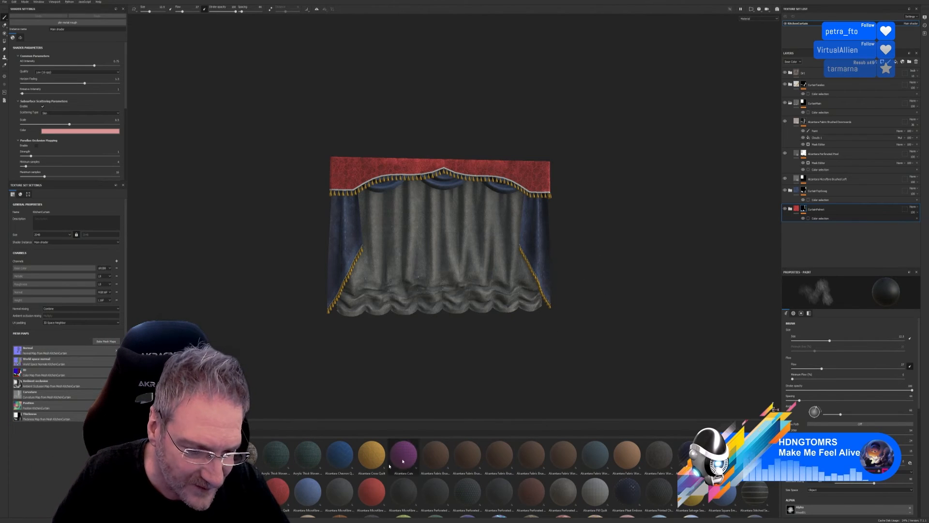
pyautogui.moveTo(211, 455)
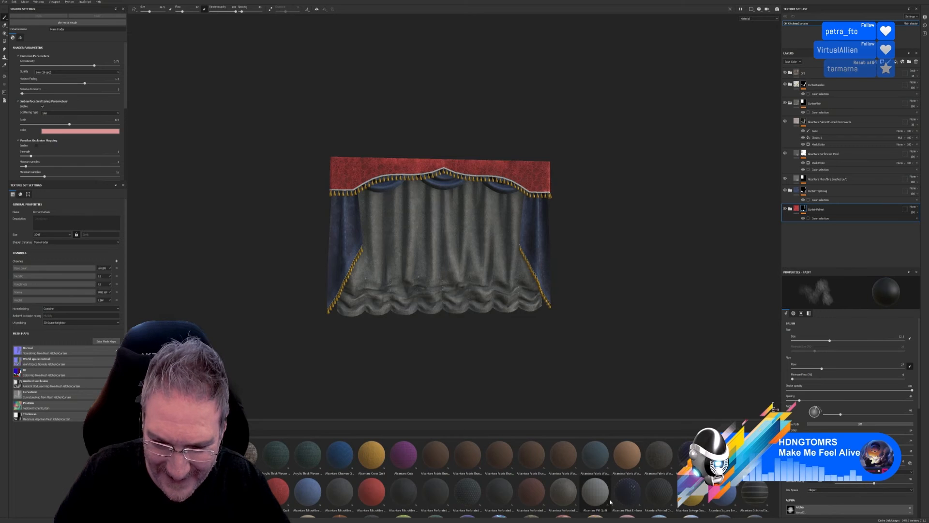
pyautogui.moveTo(603, 497)
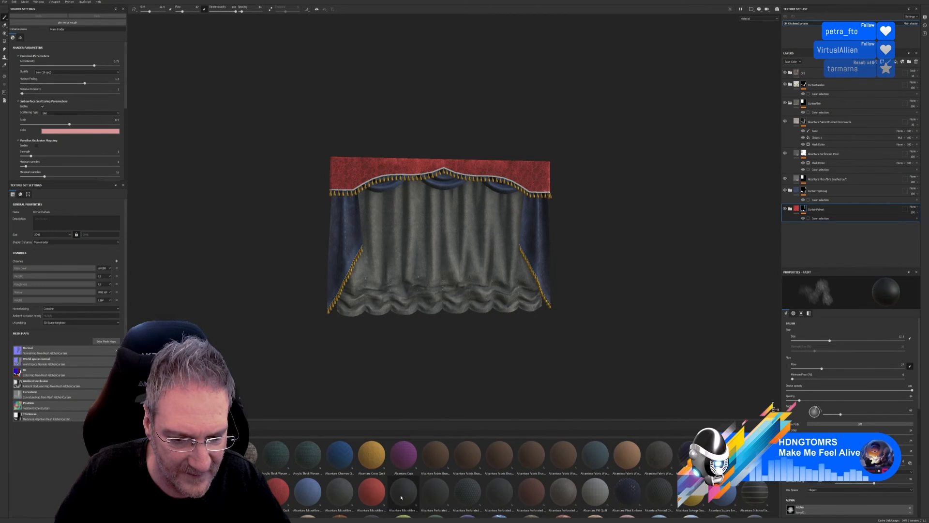
pyautogui.moveTo(400, 497)
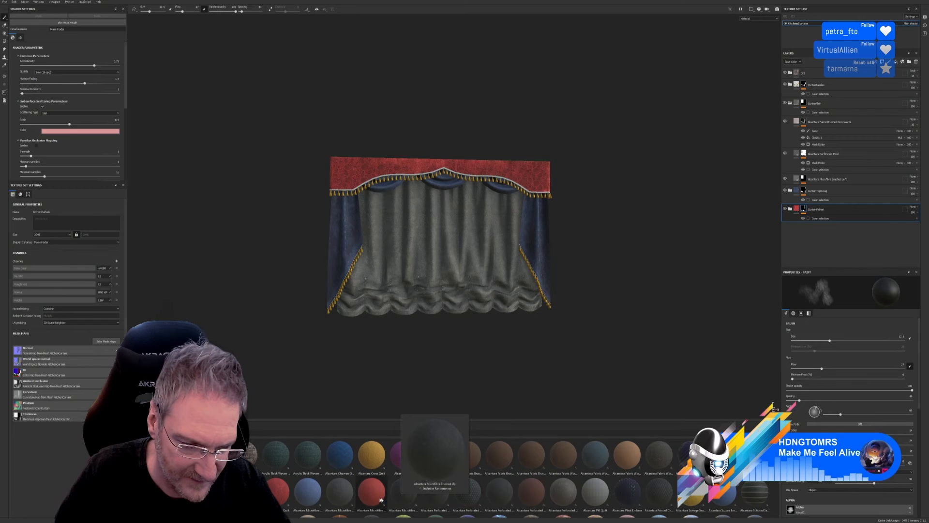
pyautogui.moveTo(316, 497)
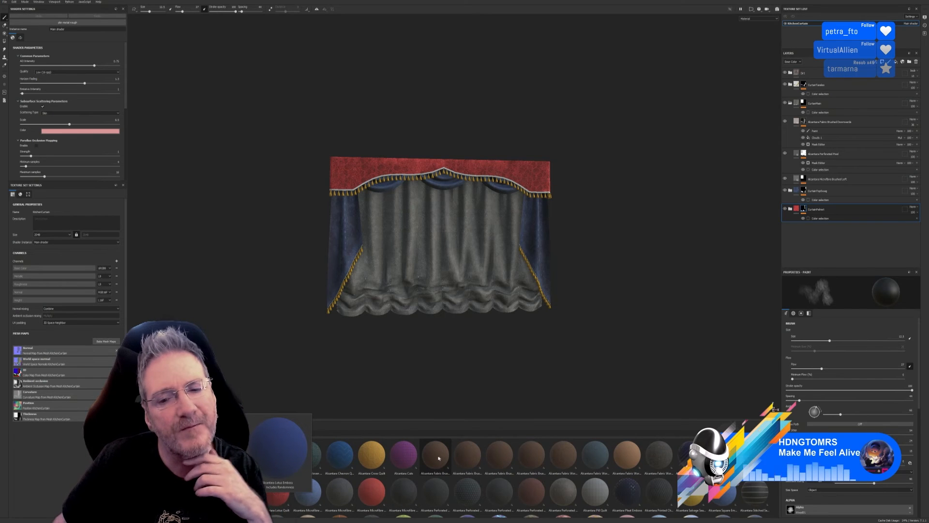
pyautogui.moveTo(430, 459)
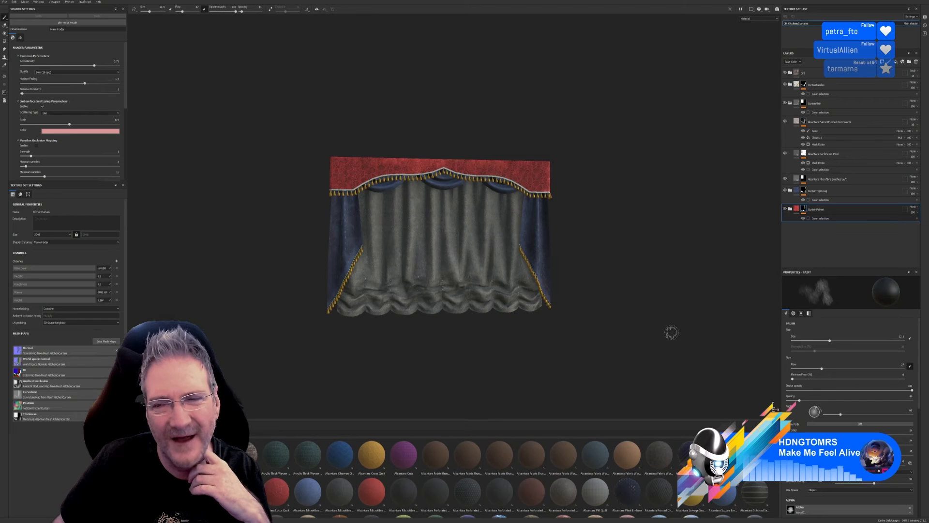
# Step: Hide and show the main curtain's material folder to compare the fabric with and without it
pyautogui.click(790, 104)
pyautogui.click(785, 103)
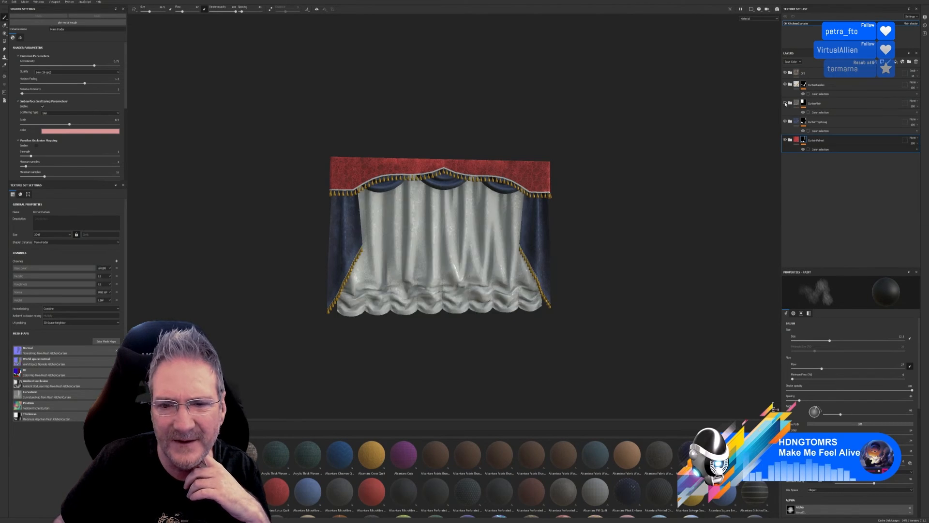
pyautogui.click(784, 104)
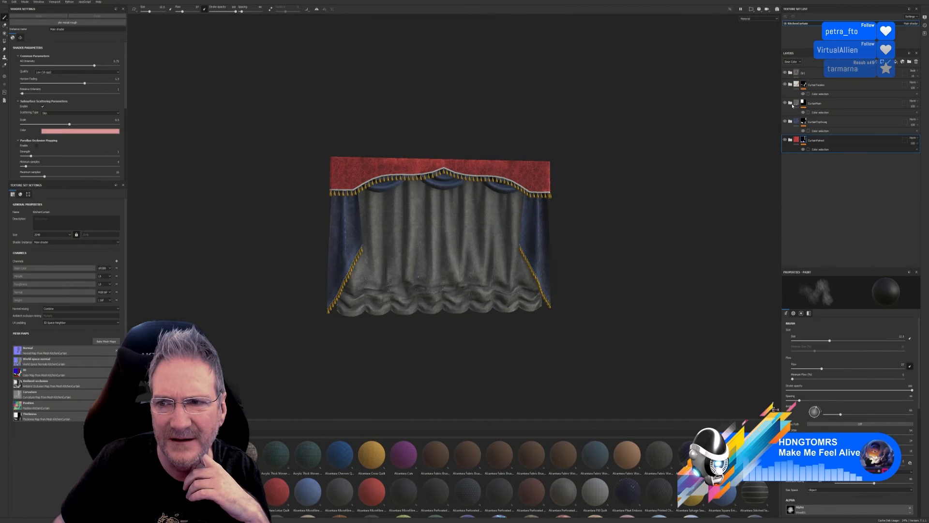
pyautogui.click(790, 103)
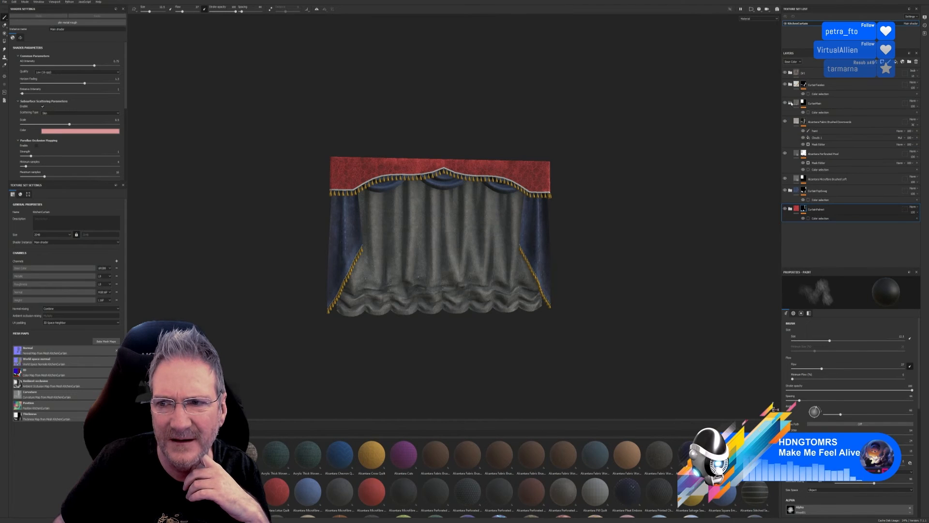
# Step: Lighten the color of the Alcantara microfibre base layer in the main curtain folder to a light gray
pyautogui.click(796, 179)
pyautogui.click(875, 423)
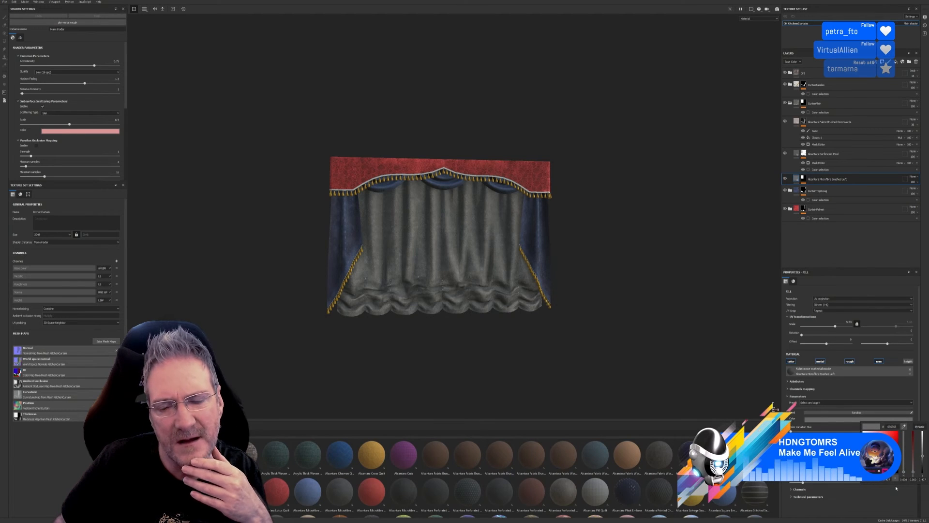
pyautogui.moveTo(921, 456); pyautogui.dragTo(920, 445)
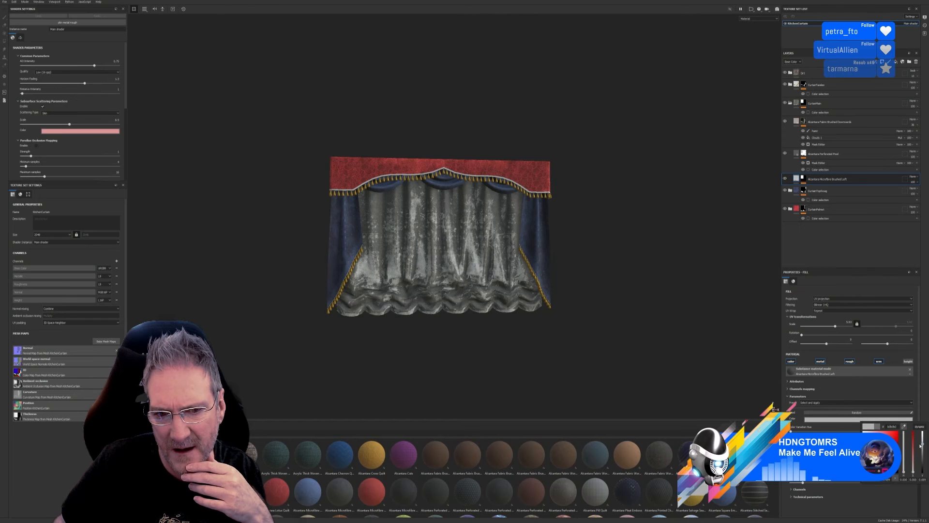
# Step: Brighten the cut color of the perforated Alcantara layer in the main curtain folder to a light gray
pyautogui.click(796, 154)
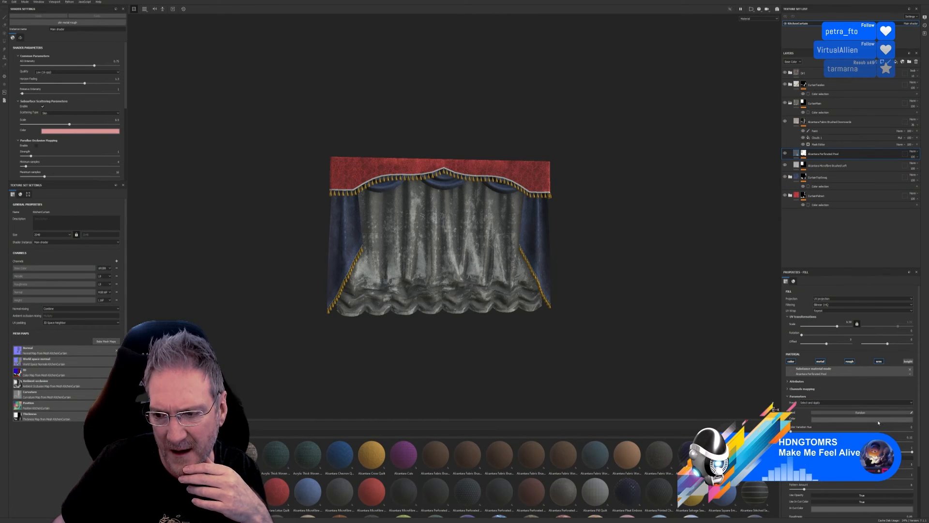
pyautogui.click(861, 509)
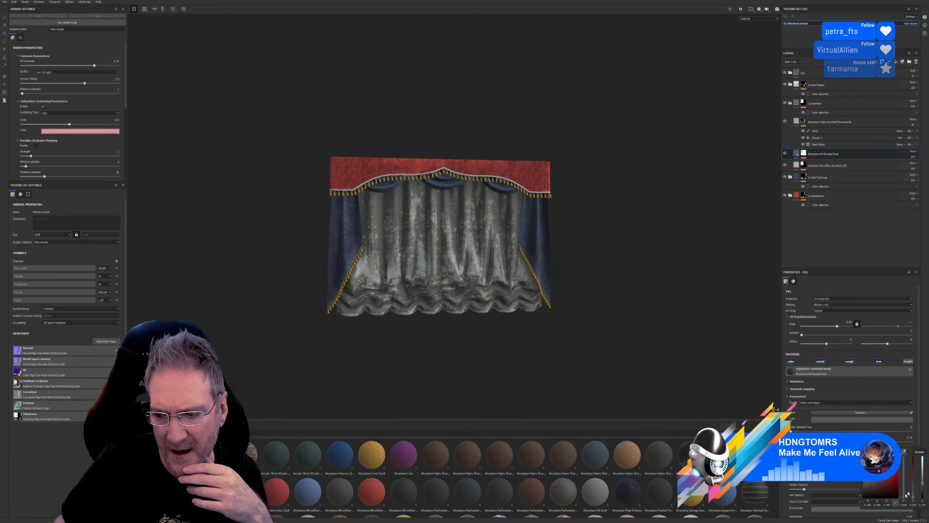
pyautogui.moveTo(922, 481); pyautogui.dragTo(922, 469)
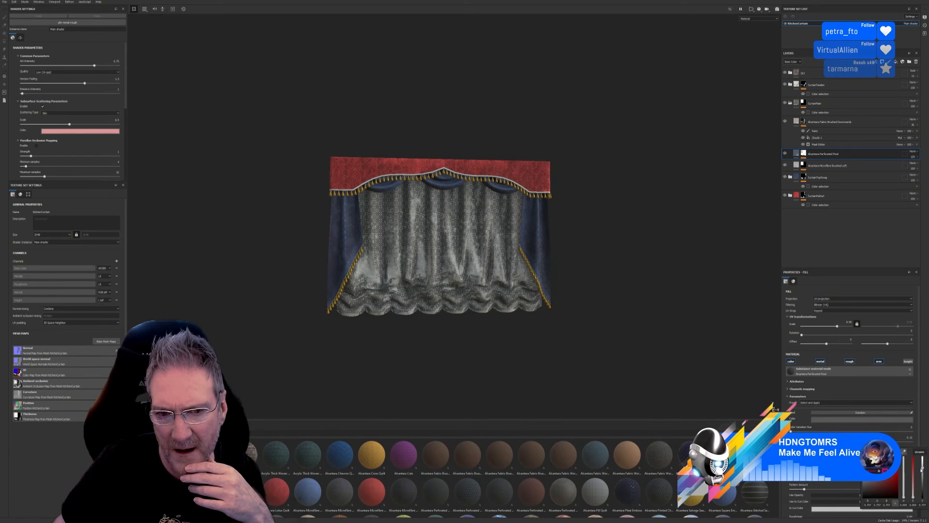
# Step: Lighten the base color of the perforated Alcantara layer in the main curtain folder to a light gray
pyautogui.click(870, 420)
pyautogui.moveTo(922, 458); pyautogui.dragTo(922, 448)
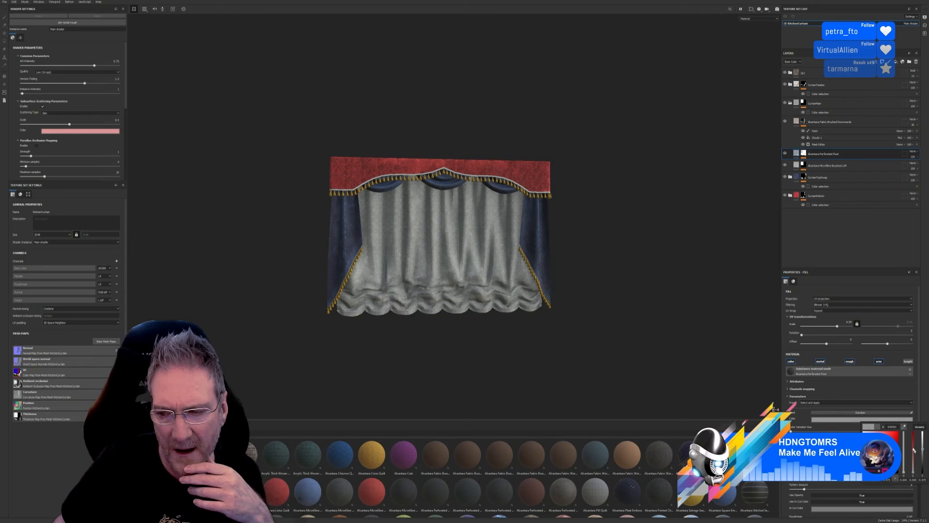
# Step: Darken the color of the Alcantara fabric layer brushed downwards in the main curtain folder
pyautogui.click(793, 124)
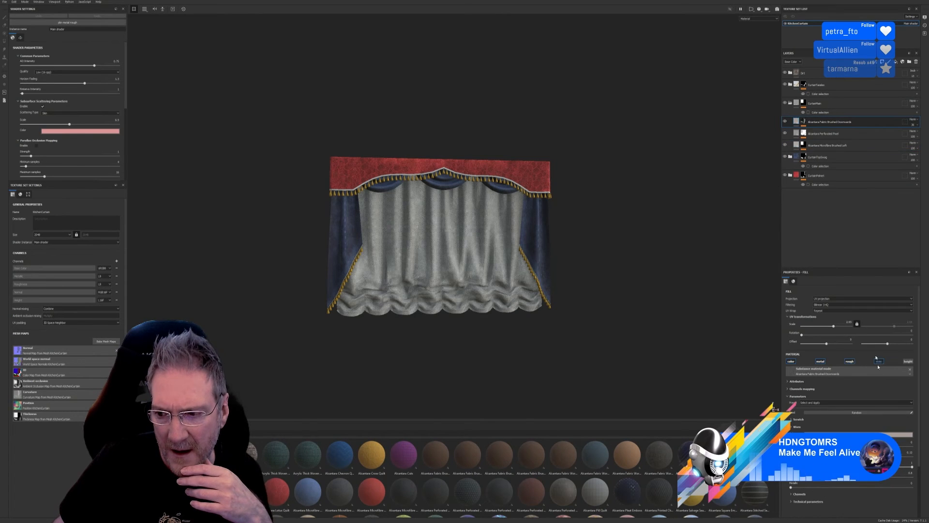
pyautogui.click(895, 434)
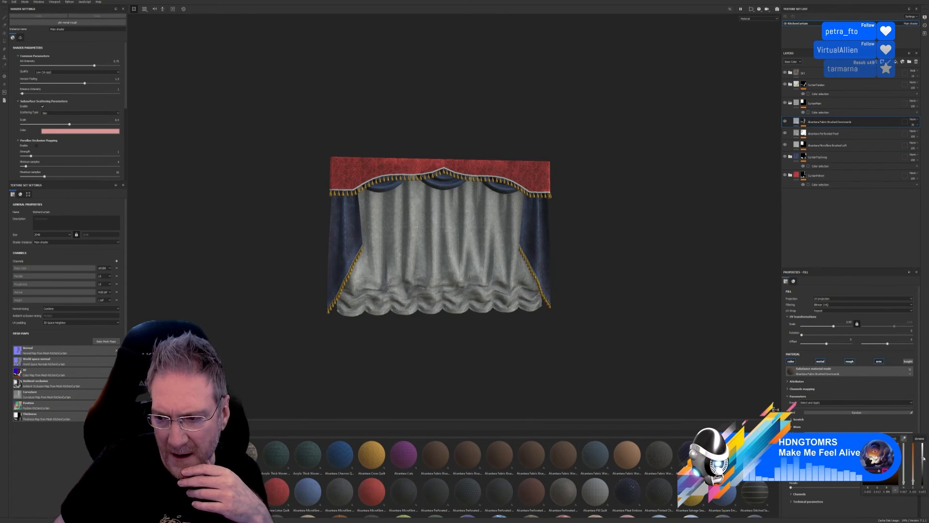
pyautogui.moveTo(920, 459)
pyautogui.mouseDown()
pyautogui.moveTo(922, 478)
pyautogui.moveTo(921, 468)
pyautogui.mouseUp()
pyautogui.click(590, 331)
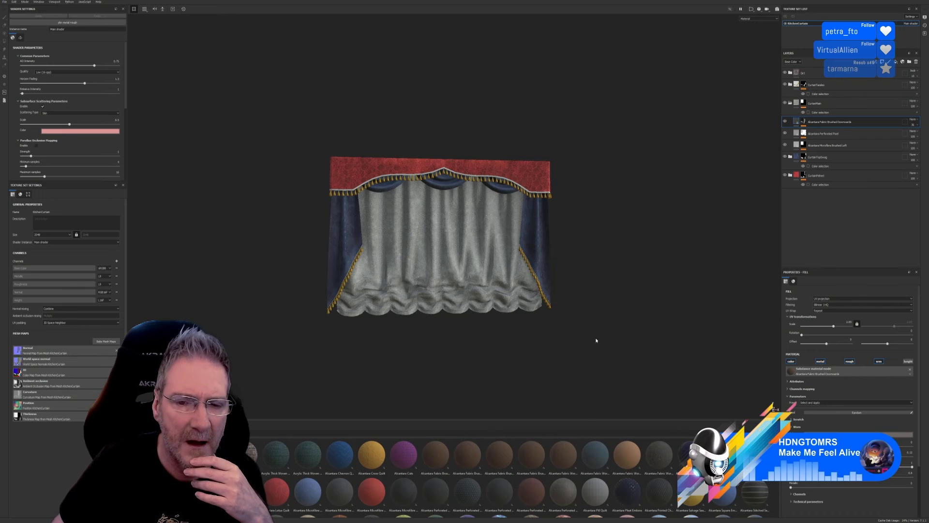
pyautogui.keyDown('alt'); pyautogui.moveTo(596, 340); pyautogui.dragTo(553, 349); pyautogui.keyUp('alt')
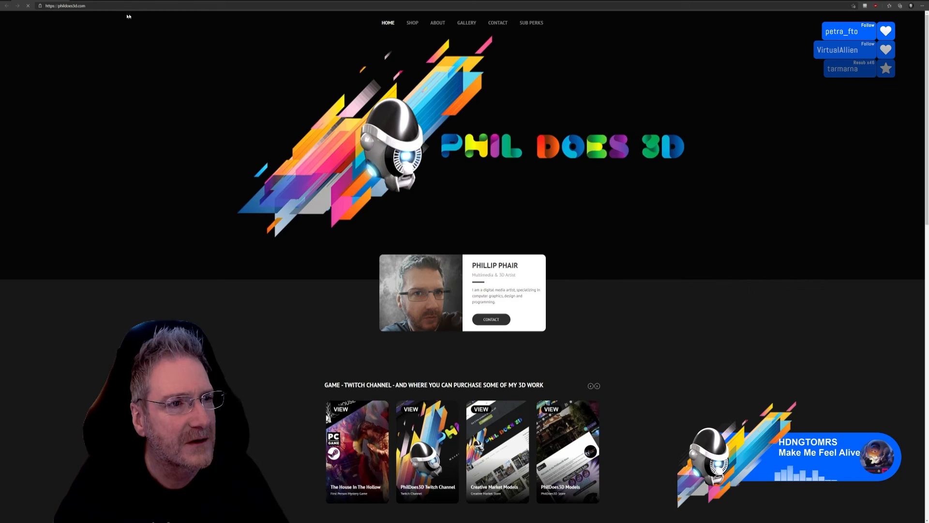
# Step: Switch to the web browser and open the Unreal Engine blog post about the free Rural Australia environment collection
pyautogui.click(114, 7)
pyautogui.write('https://www.unrealengine.com/en-US/blog/rural-australia-environment-collection-now-available-for-free?sessionInvalidated=true')
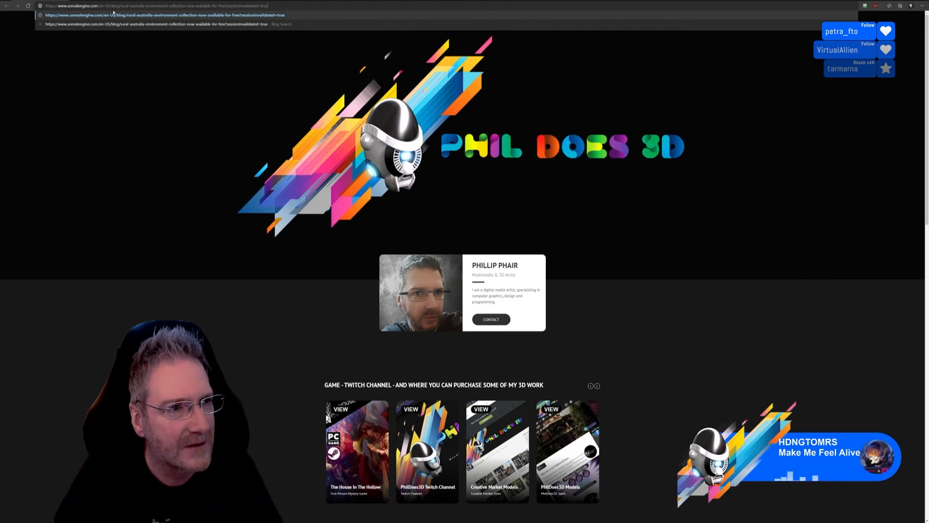
pyautogui.press('Return')
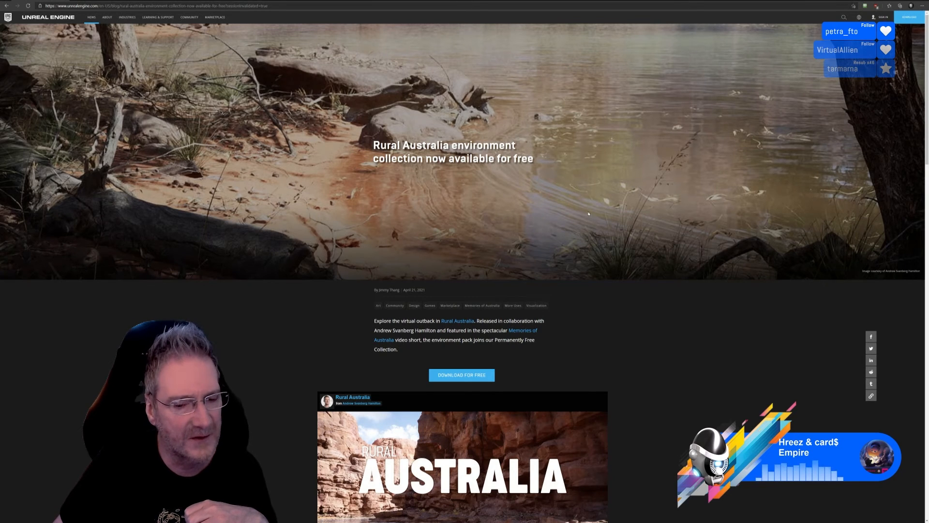
# Step: Skim the Rural Australia blog post from its introduction through the asset list and image gallery
pyautogui.scroll(-3, 588, 214)
pyautogui.scroll(3, 593, 221)
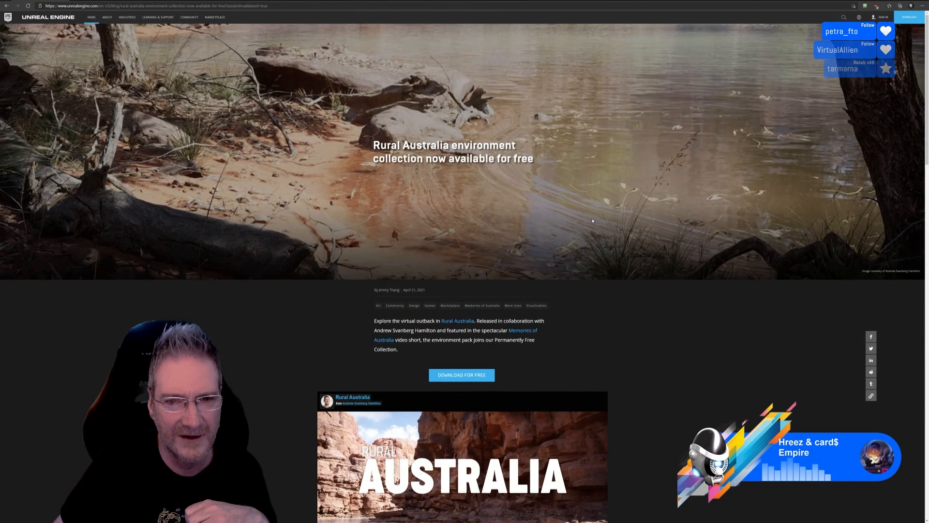
pyautogui.scroll(-2, 592, 221)
pyautogui.scroll(2, 591, 219)
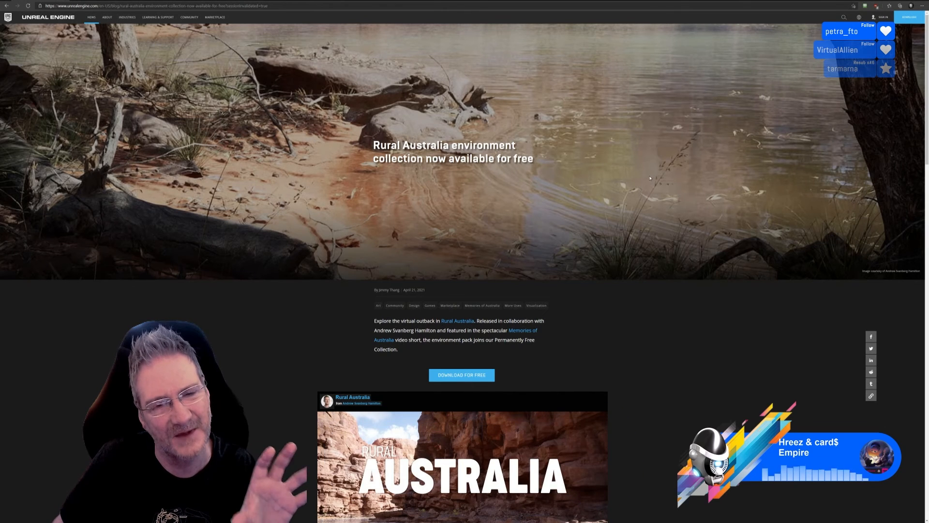
pyautogui.scroll(-3, 644, 177)
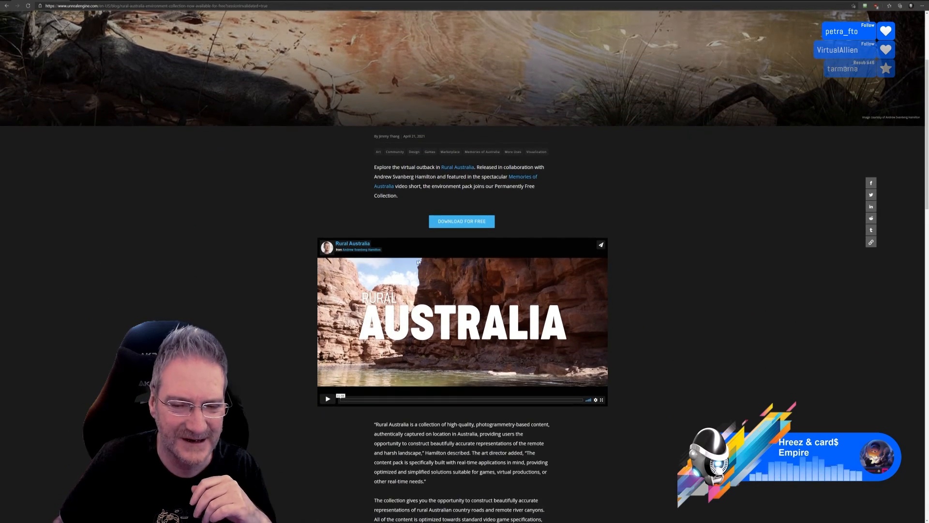
pyautogui.scroll(3, 603, 111)
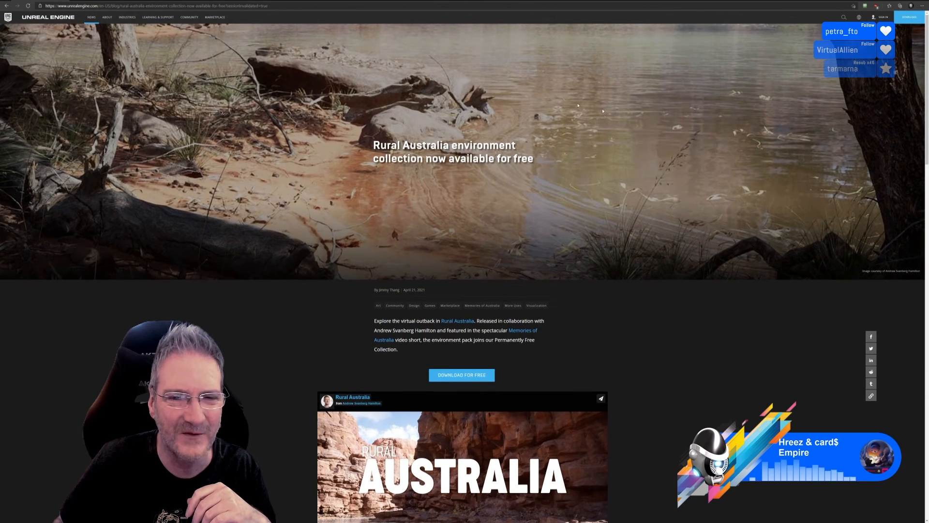
pyautogui.scroll(-9, 639, 193)
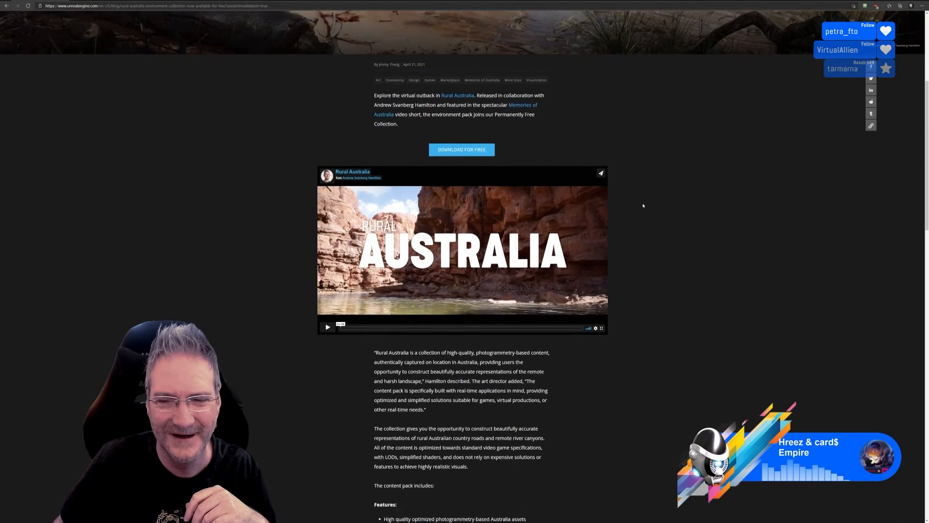
pyautogui.scroll(-6, 644, 209)
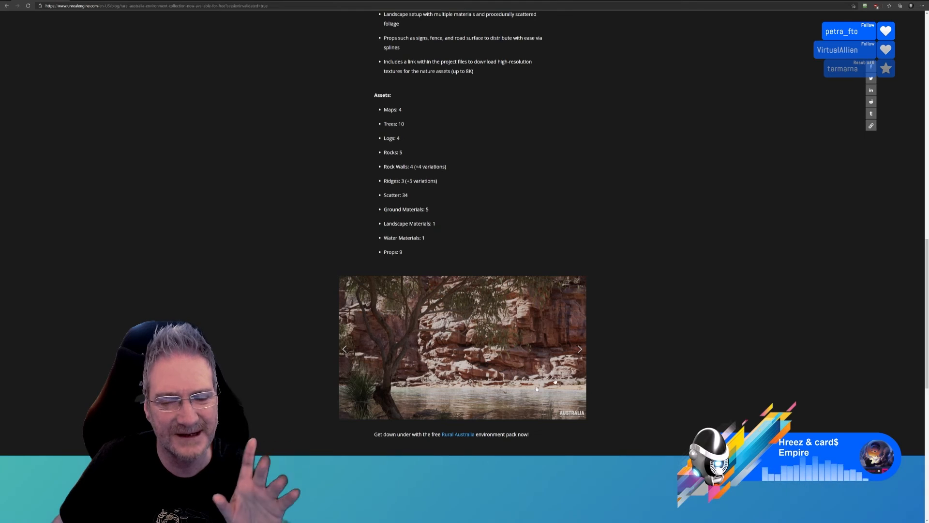
pyautogui.scroll(10, 630, 335)
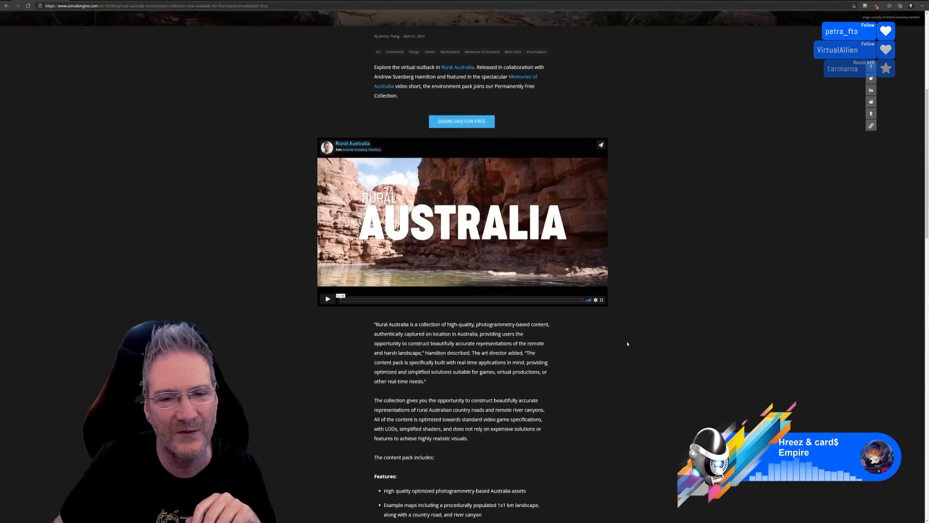
pyautogui.scroll(2, 627, 343)
pyautogui.scroll(-2, 623, 342)
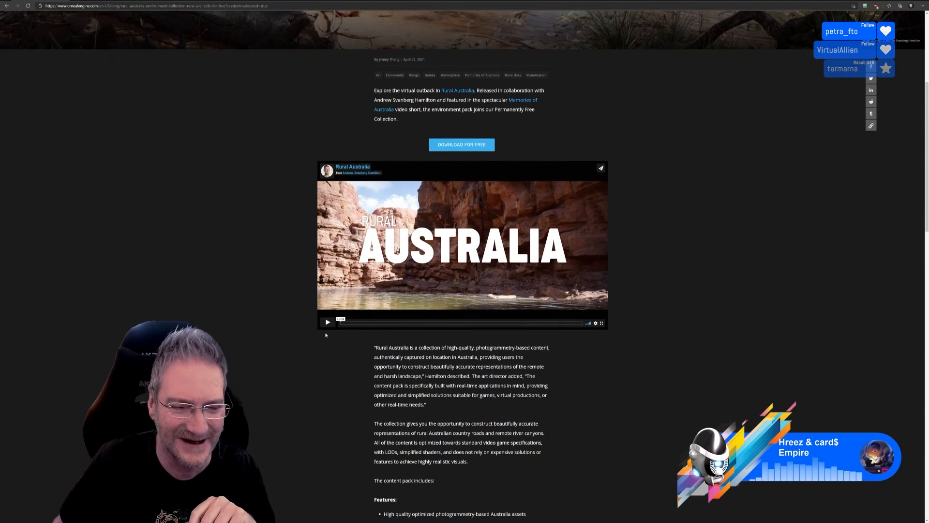
# Step: Play the embedded Rural Australia trailer and watch it
pyautogui.click(327, 323)
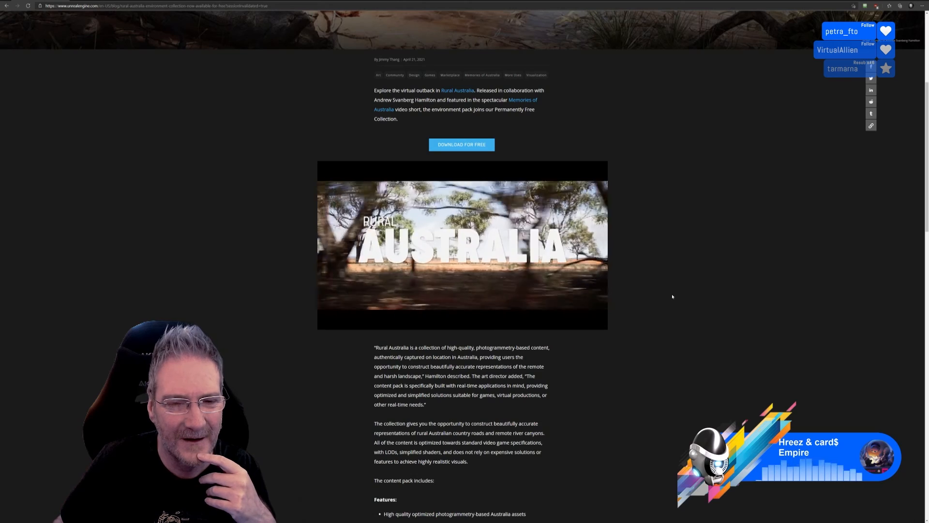
pyautogui.moveTo(408, 272)
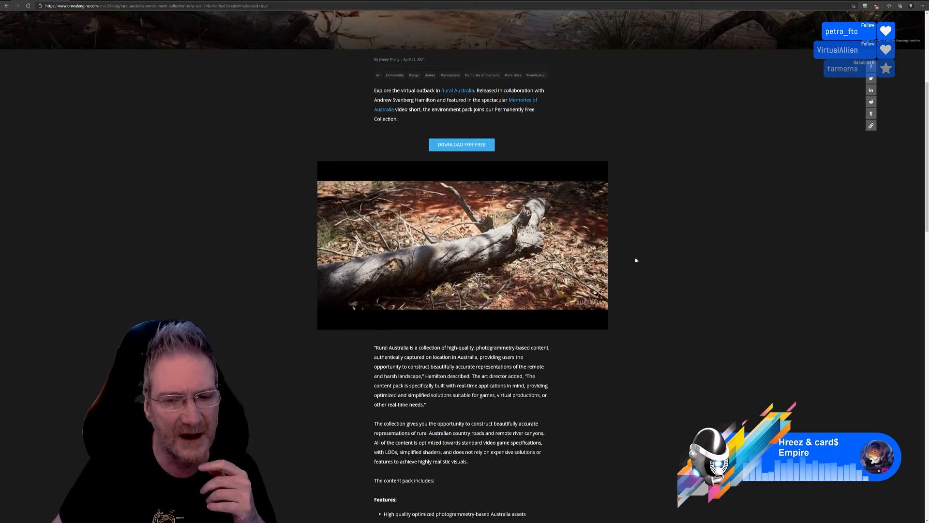
pyautogui.moveTo(385, 282)
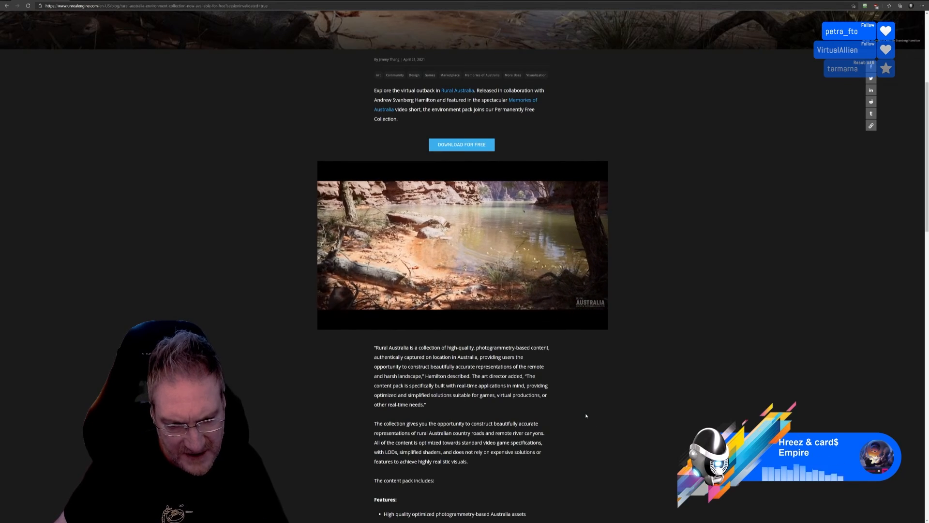
# Step: Review the features and assets listed for the Rural Australia content pack, and return to the trailer
pyautogui.scroll(-1, 587, 417)
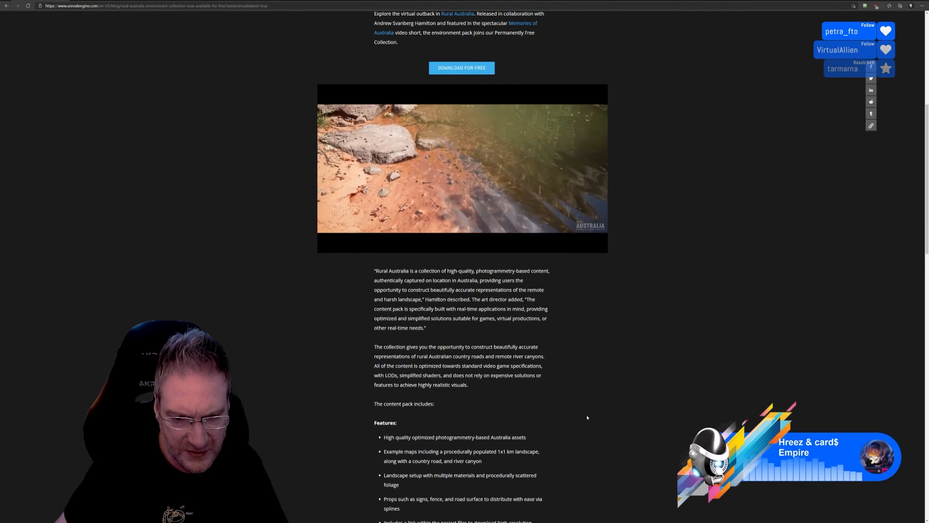
pyautogui.scroll(-1, 587, 418)
pyautogui.scroll(-1, 586, 420)
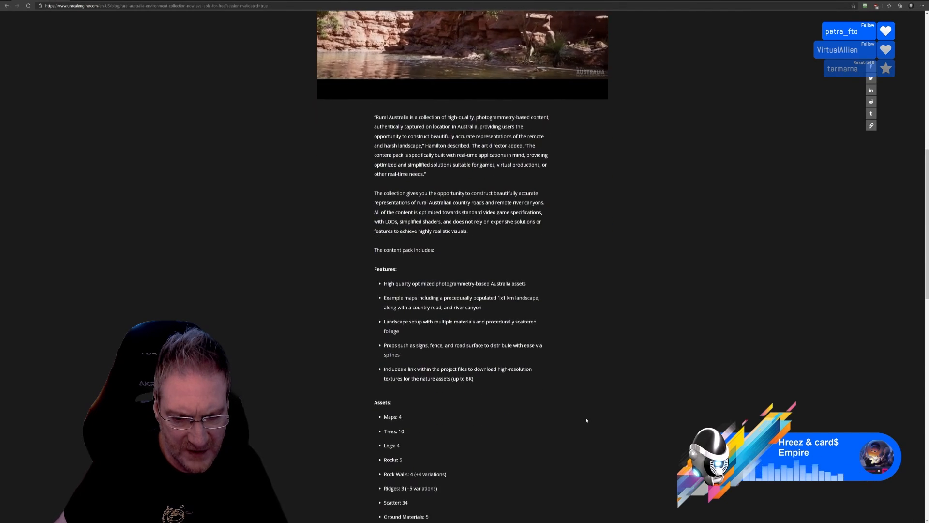
pyautogui.scroll(-1, 586, 420)
pyautogui.scroll(-2, 586, 420)
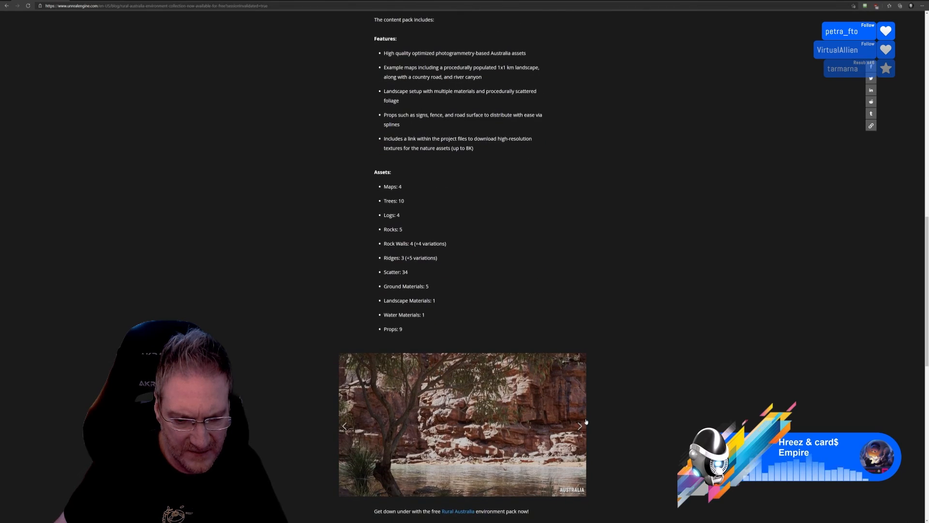
pyautogui.scroll(10, 586, 421)
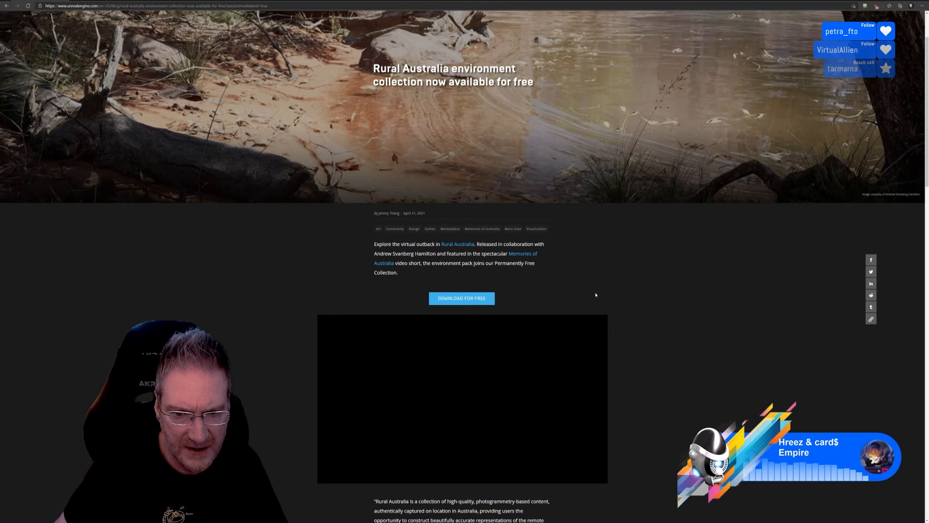
pyautogui.scroll(-2, 613, 302)
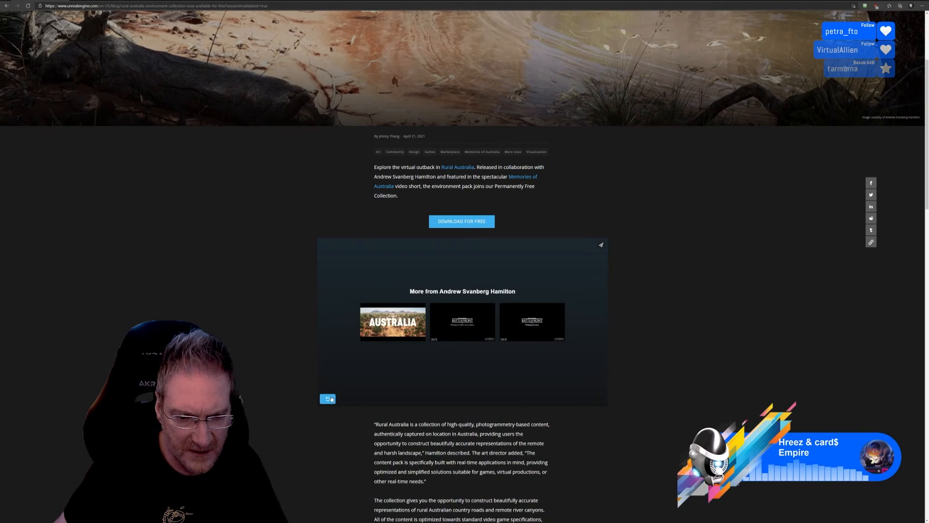
# Step: Replay the opening of the Rural Australia trailer and return to Substance Painter
pyautogui.click(329, 398)
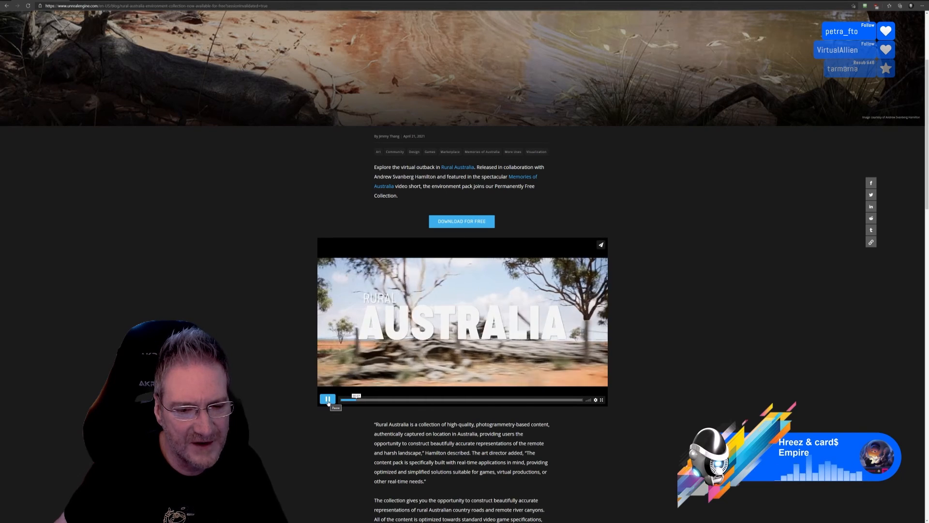
pyautogui.click(327, 400)
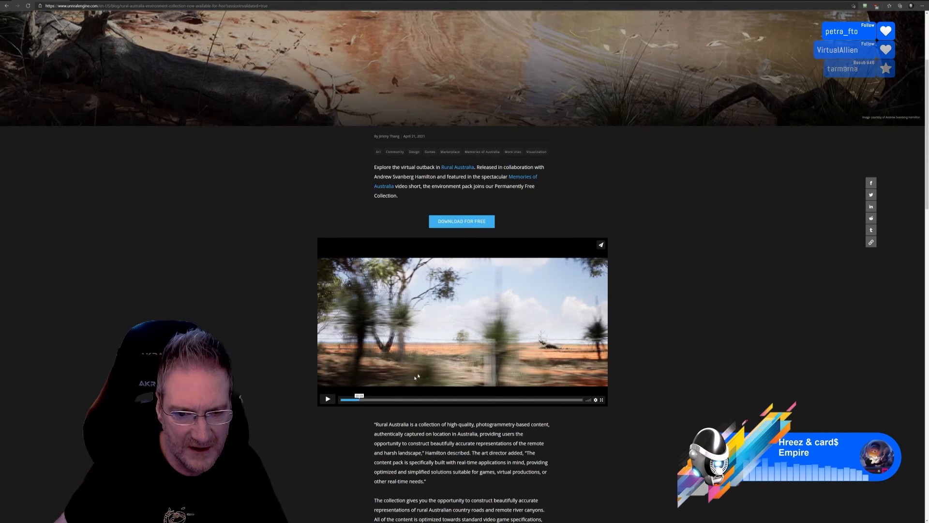
pyautogui.scroll(-2, 425, 285)
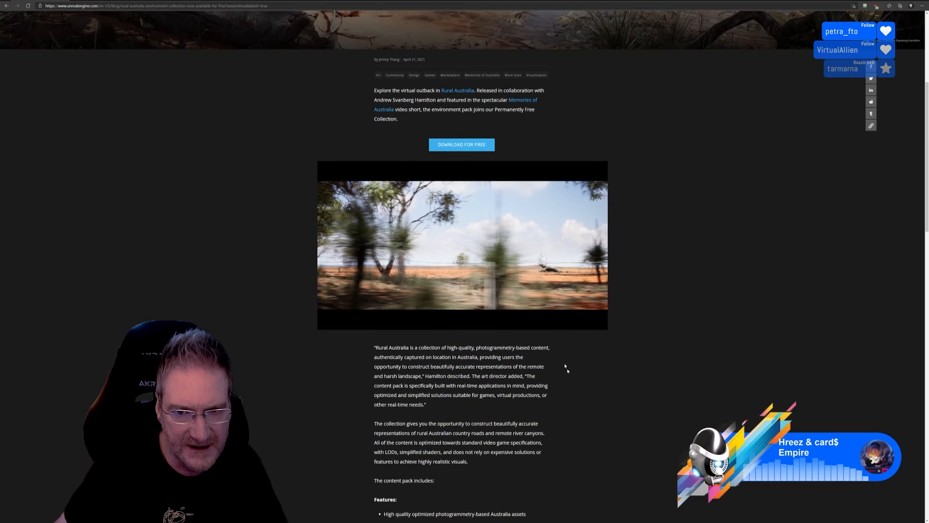
pyautogui.scroll(2, 511, 268)
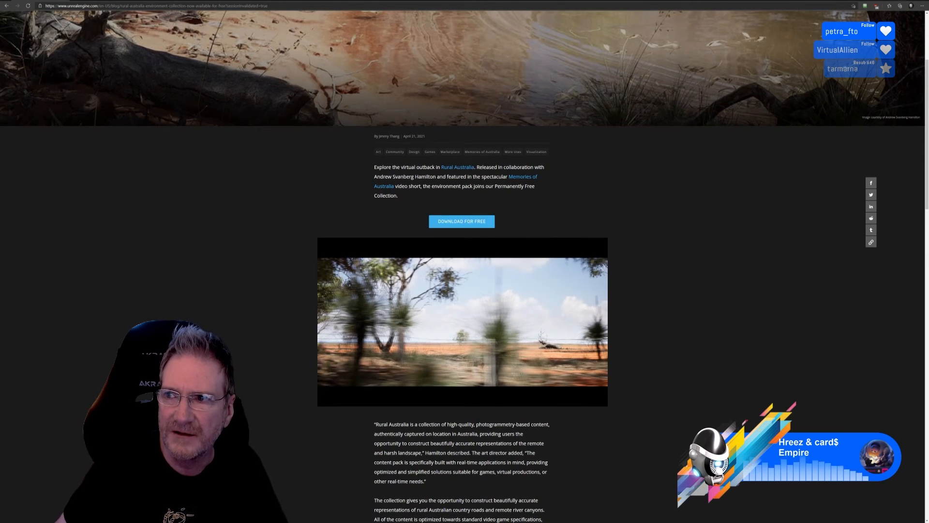
pyautogui.click(895, 1)
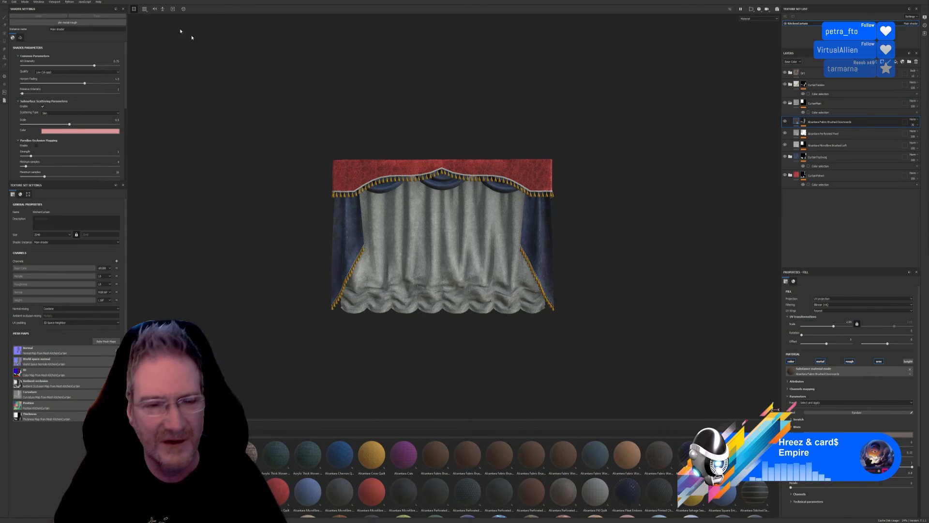
# Step: Save the curtain project and open the recent pot rack project
pyautogui.click(5, 3)
pyautogui.click(13, 49)
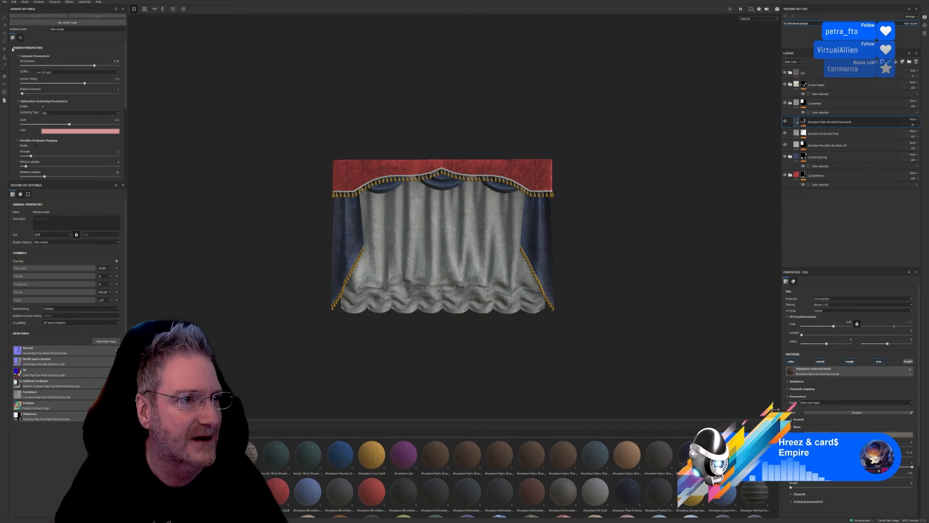
pyautogui.click(4, 3)
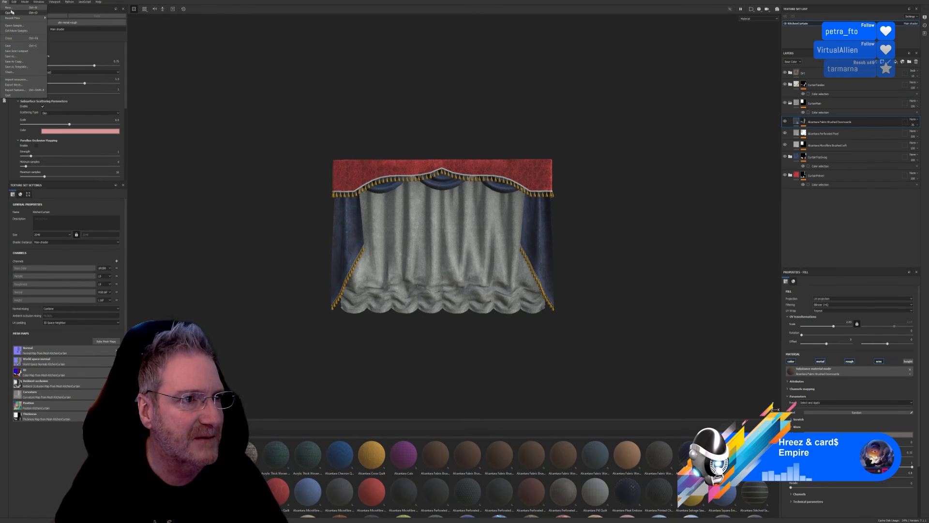
pyautogui.moveTo(25, 19)
pyautogui.click(121, 24)
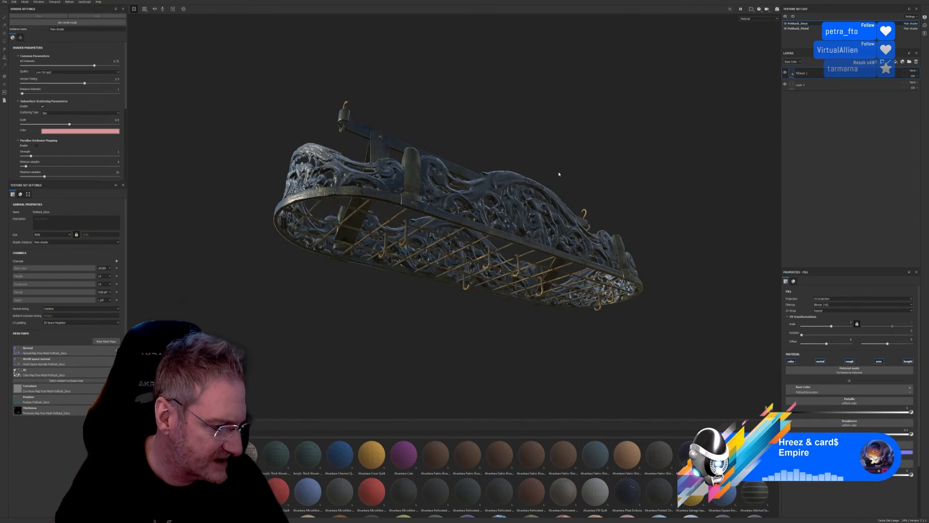
# Step: Search the smart materials for "dirt" and add the Dirt smart material above the fill layer of the PotRack_Deco texture set
pyautogui.keyDown('alt'); pyautogui.moveTo(549, 214); pyautogui.dragTo(491, 188); pyautogui.keyUp('alt')
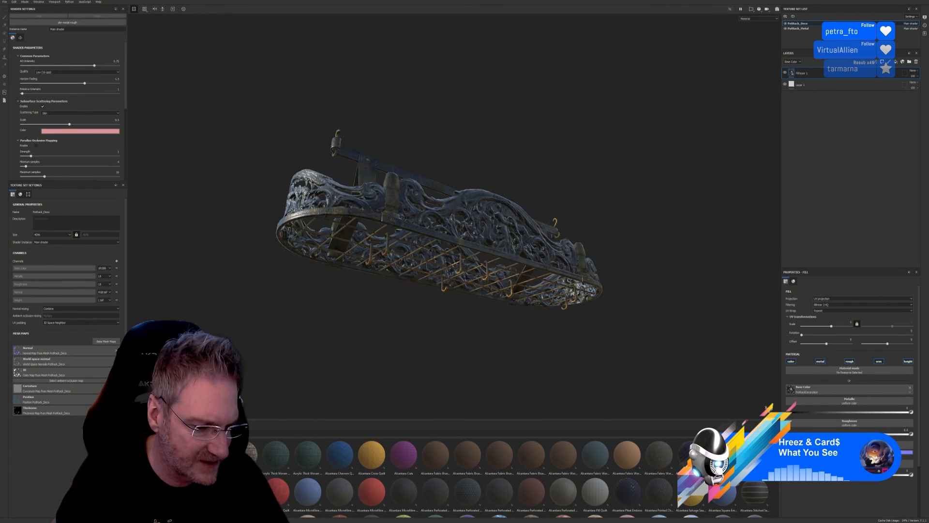
pyautogui.click(142, 503)
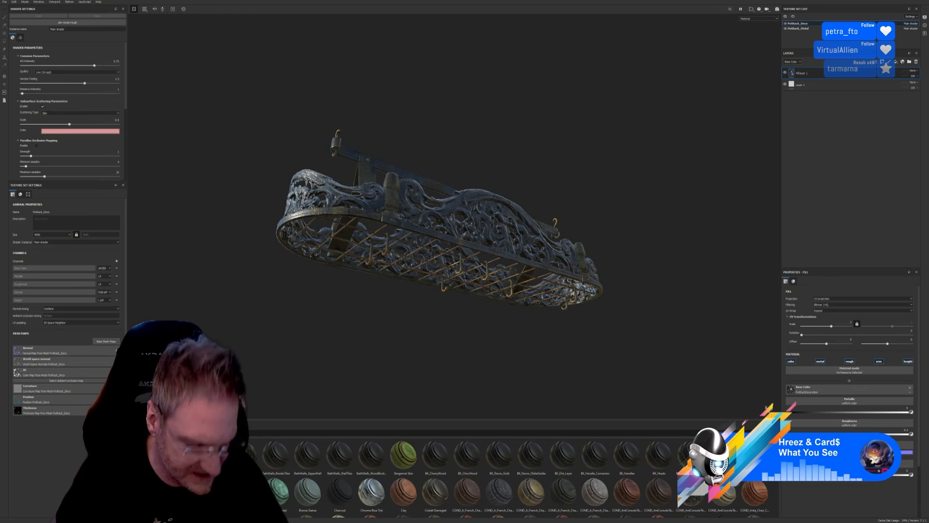
pyautogui.write('dirt')
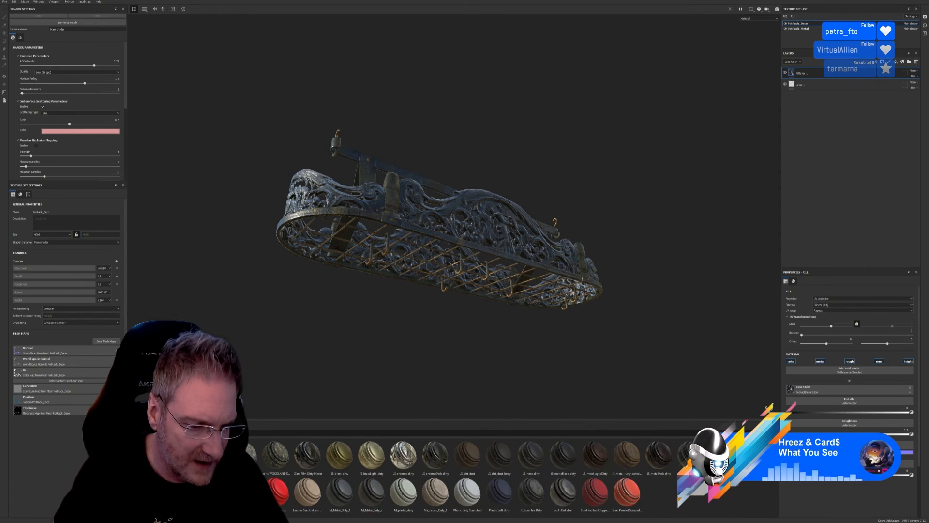
pyautogui.moveTo(212, 454); pyautogui.dragTo(820, 69)
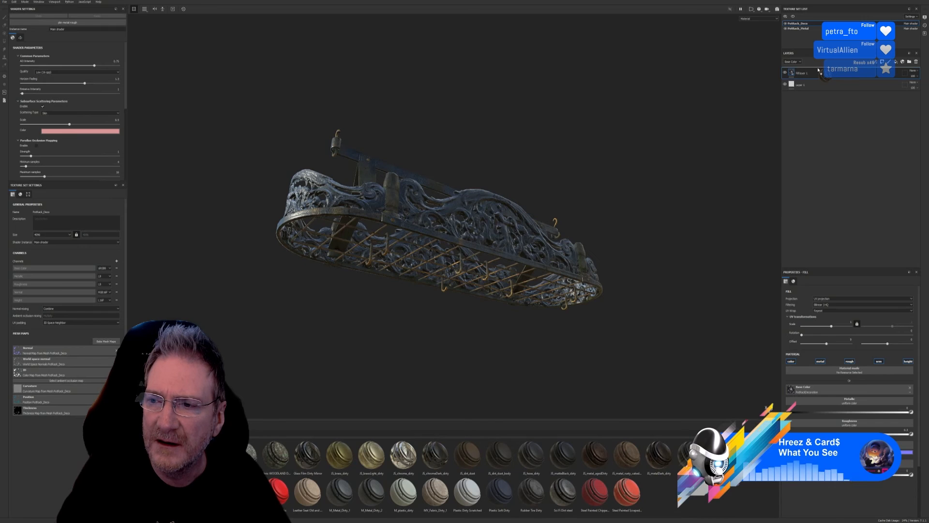
pyautogui.moveTo(819, 70); pyautogui.dragTo(754, 295)
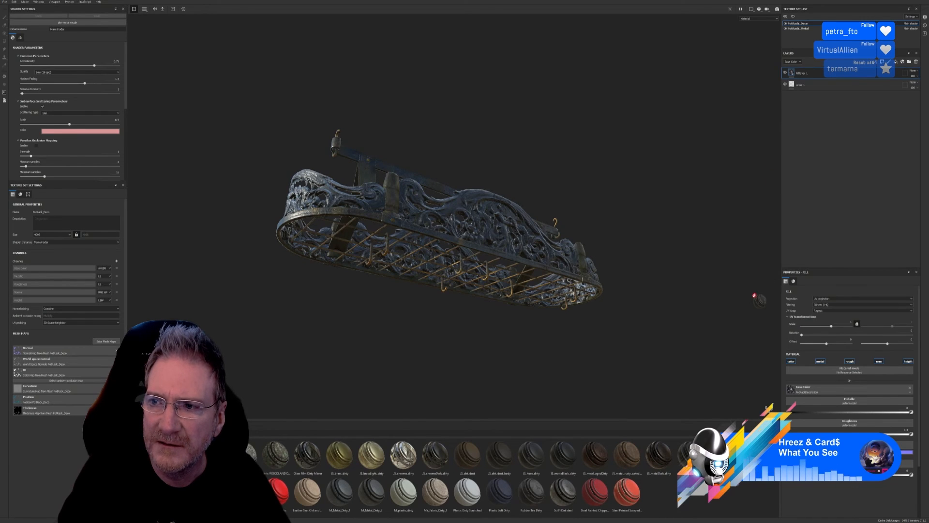
pyautogui.moveTo(730, 325); pyautogui.dragTo(720, 414)
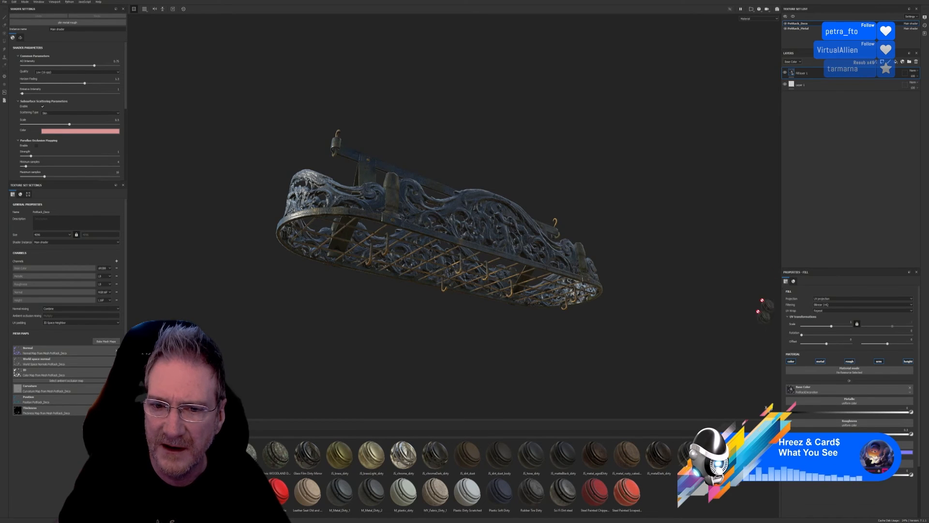
pyautogui.moveTo(762, 301); pyautogui.dragTo(804, 70)
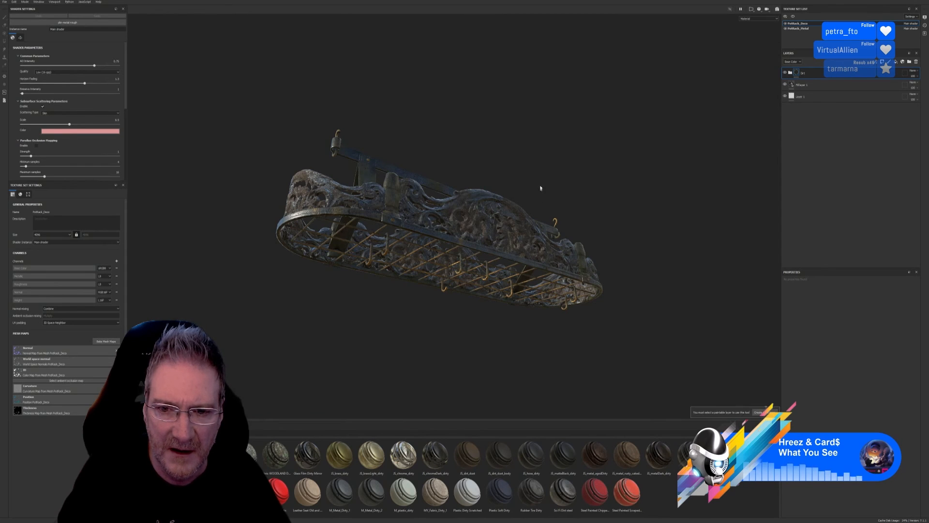
pyautogui.keyDown('alt'); pyautogui.moveTo(536, 176); pyautogui.dragTo(539, 188); pyautogui.keyUp('alt')
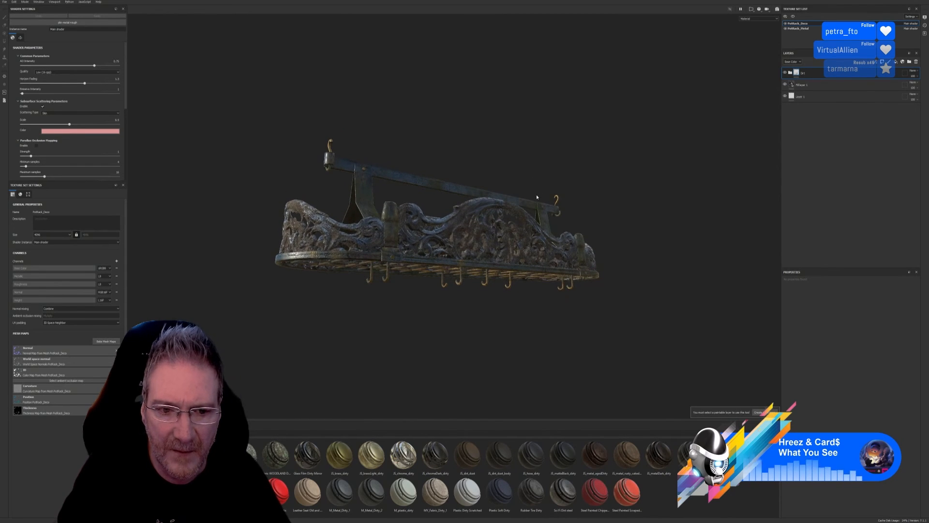
# Step: Expand the dirt group and reduce the opacity of its base layer, checking the dirt on the ornate panel
pyautogui.click(792, 85)
pyautogui.click(790, 72)
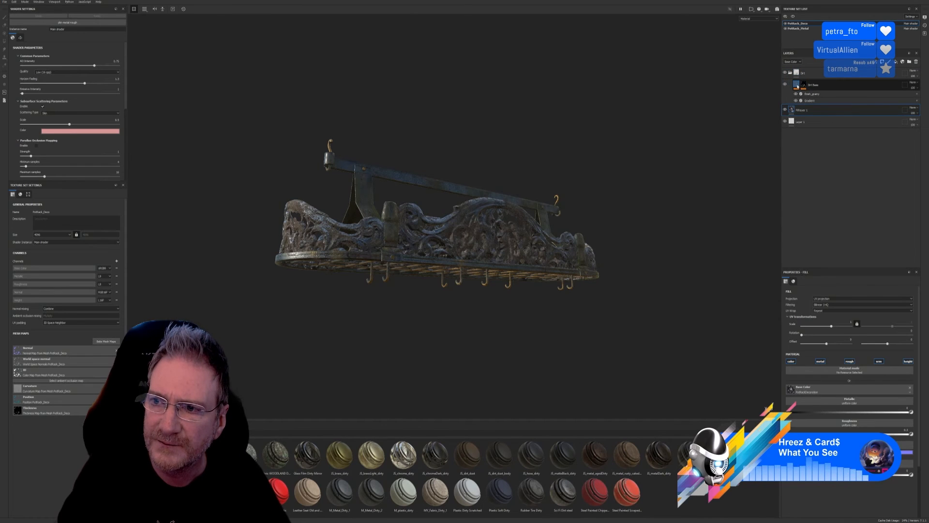
pyautogui.click(798, 86)
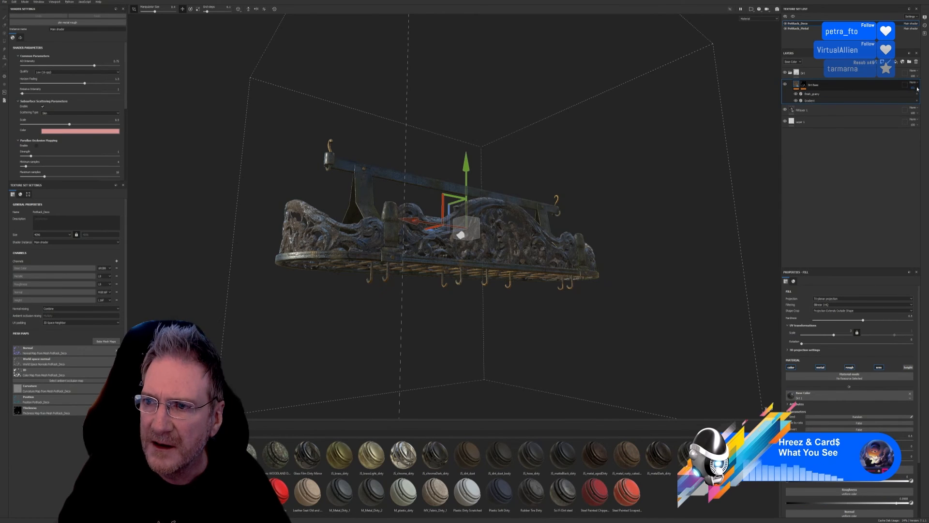
pyautogui.moveTo(926, 97)
pyautogui.mouseDown()
pyautogui.moveTo(896, 103)
pyautogui.moveTo(914, 104)
pyautogui.mouseUp()
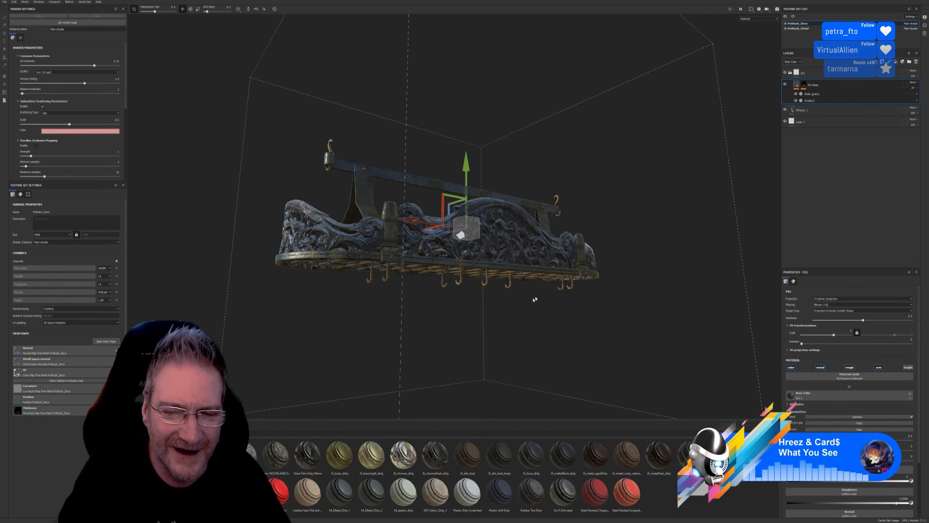
pyautogui.keyDown('alt'); pyautogui.keyDown('shift'); pyautogui.moveTo(535, 296); pyautogui.dragTo(425, 315); pyautogui.keyUp('shift'); pyautogui.keyUp('alt')
pyautogui.scroll(5, 501, 241)
pyautogui.keyDown('alt'); pyautogui.moveTo(501, 241); pyautogui.dragTo(436, 226); pyautogui.keyUp('alt')
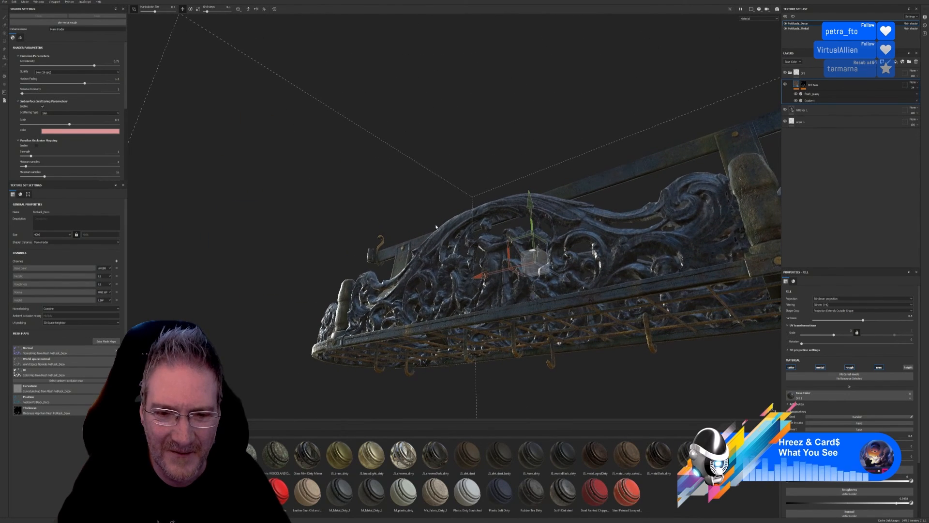
pyautogui.keyDown('alt'); pyautogui.moveTo(605, 278); pyautogui.dragTo(547, 305); pyautogui.keyUp('alt')
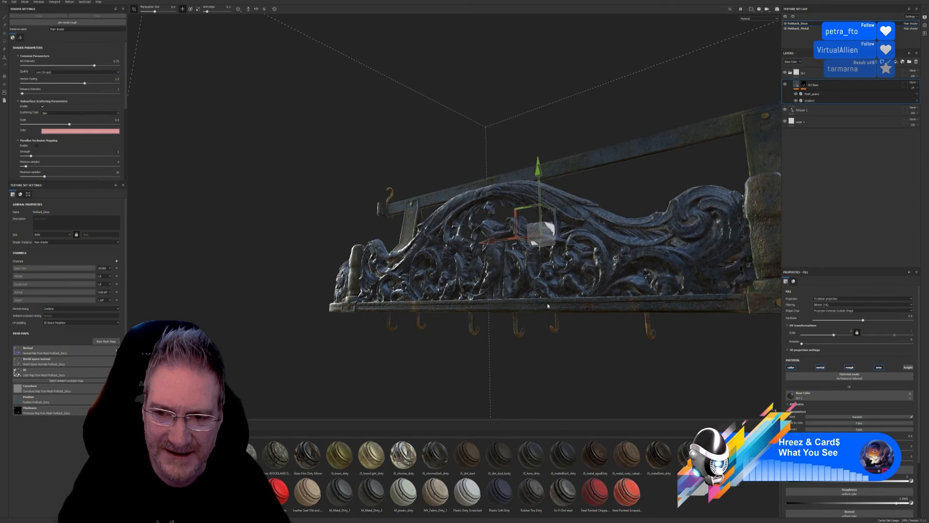
pyautogui.click(916, 88)
pyautogui.moveTo(912, 97); pyautogui.dragTo(913, 98)
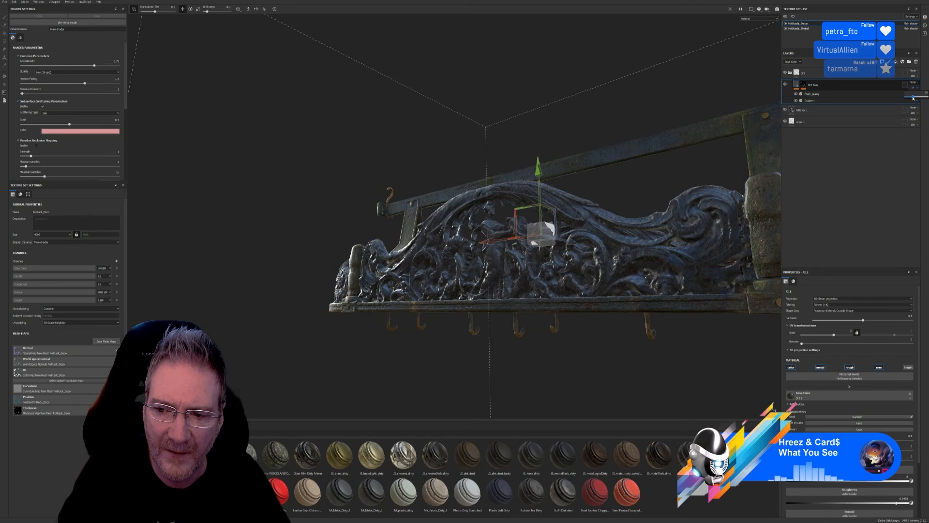
pyautogui.keyDown('alt'); pyautogui.moveTo(701, 232); pyautogui.dragTo(654, 256); pyautogui.keyUp('alt')
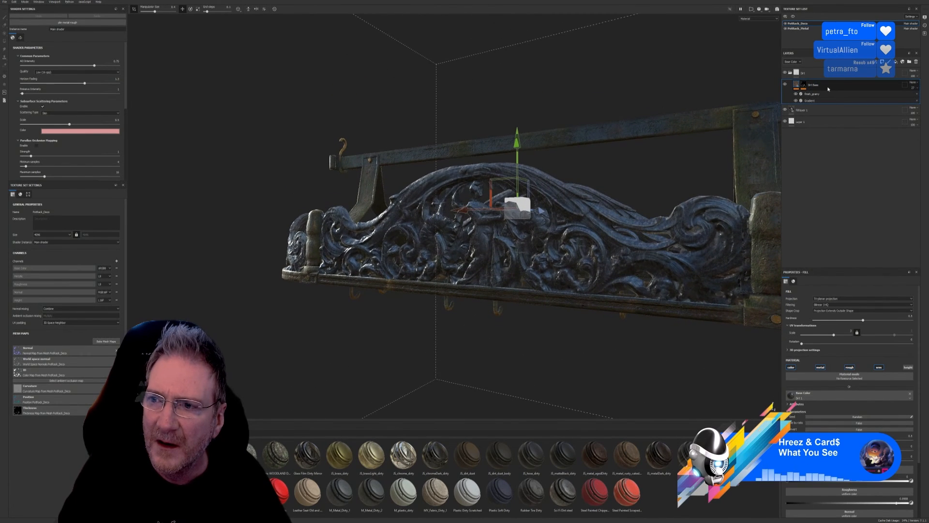
# Step: Copy the base dirt layer onto the top of the PotRack_Metal layer stack and adjust its opacity there
pyautogui.rightClick(826, 88)
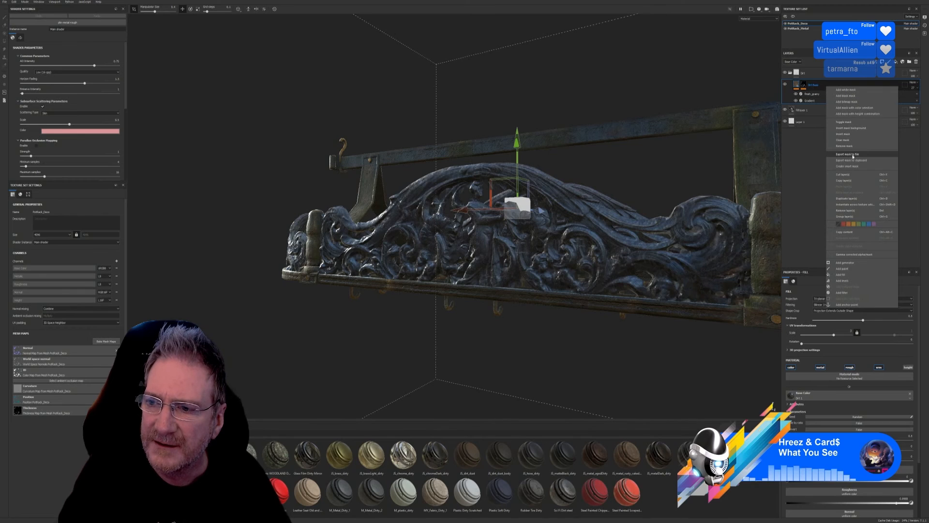
pyautogui.click(847, 179)
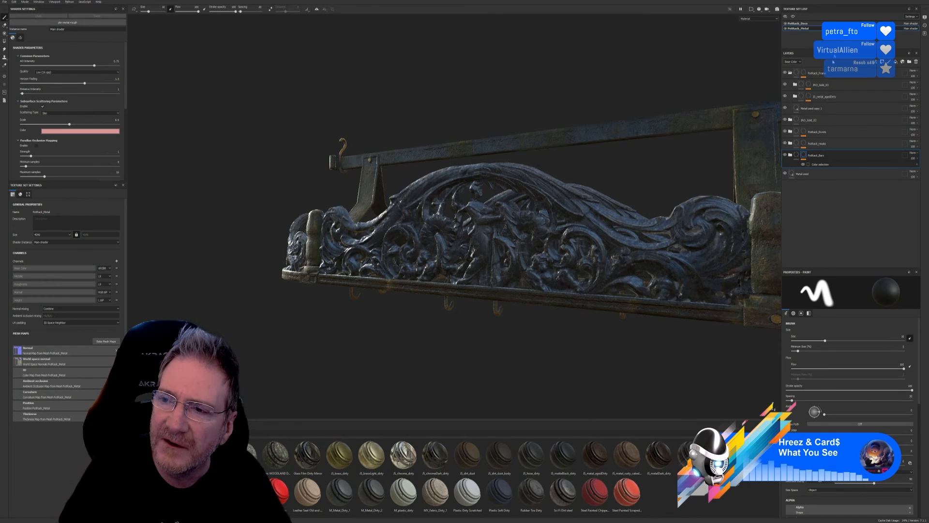
pyautogui.rightClick(832, 73)
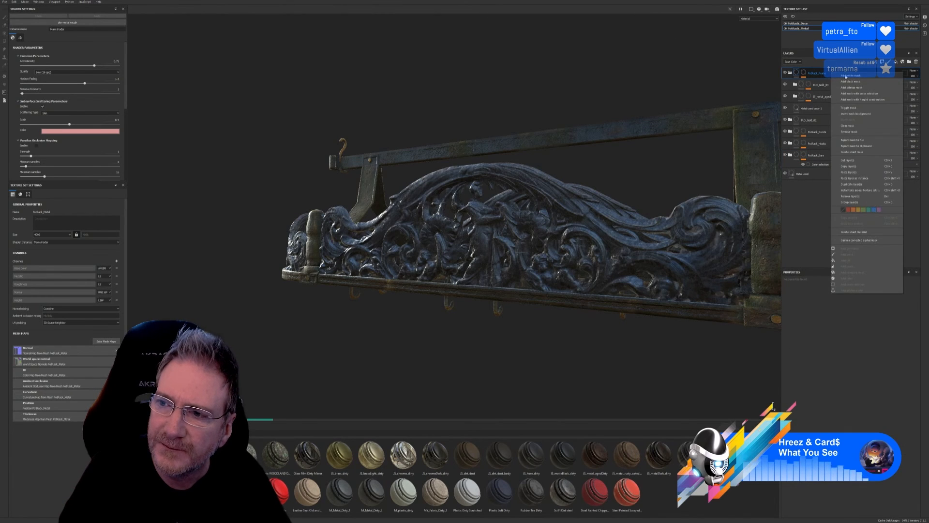
pyautogui.click(849, 173)
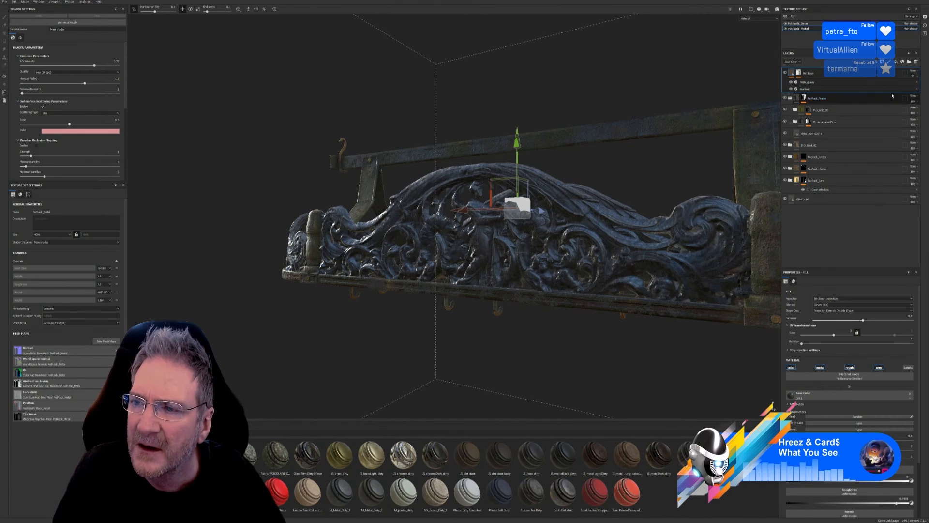
pyautogui.click(916, 77)
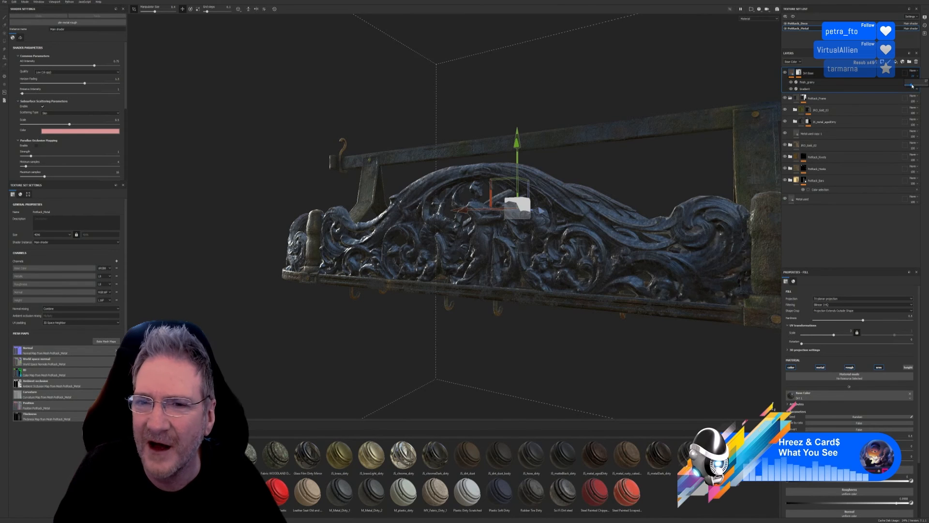
pyautogui.moveTo(912, 85)
pyautogui.mouseDown()
pyautogui.moveTo(926, 86)
pyautogui.moveTo(902, 86)
pyautogui.moveTo(921, 90)
pyautogui.mouseUp()
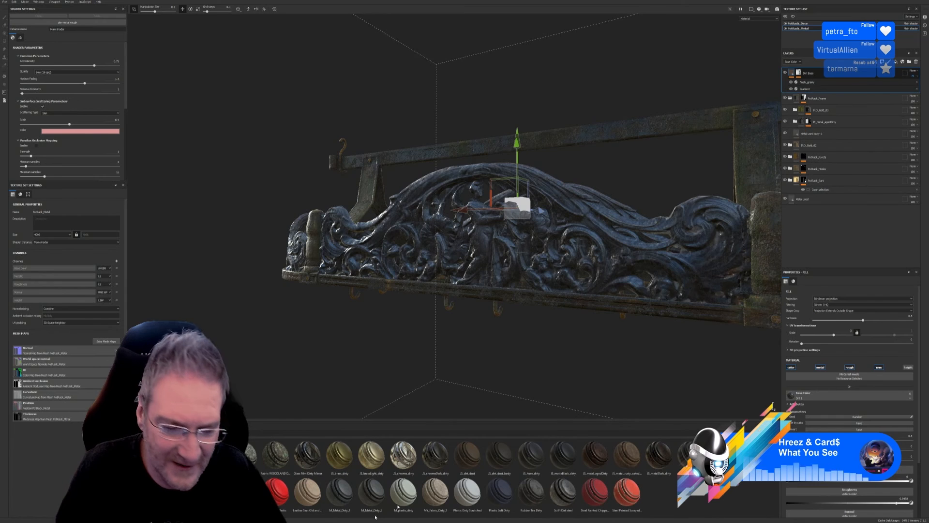
# Step: Check the system clock, and open phildoes3d.com in a new browser tab
pyautogui.click(902, 522)
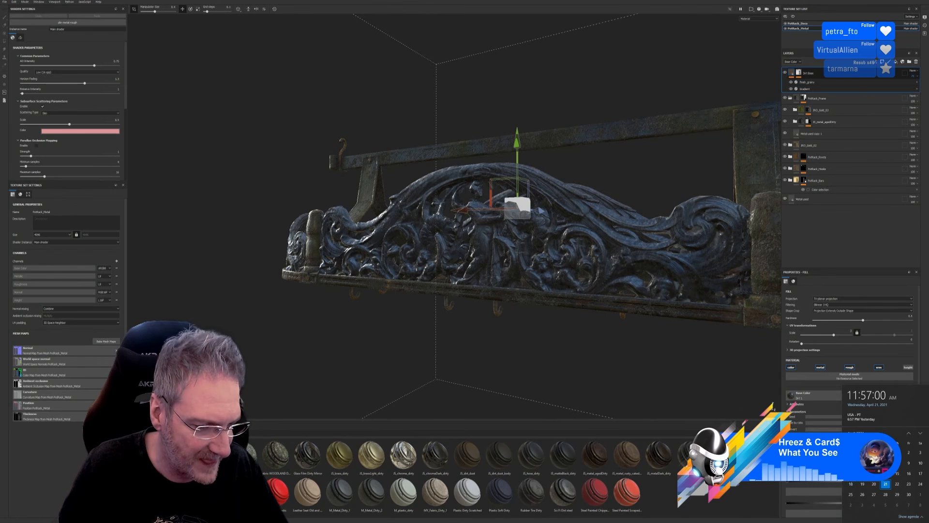
pyautogui.hotkey('alt', 'Tab')
pyautogui.hotkey('ctrl', 't')
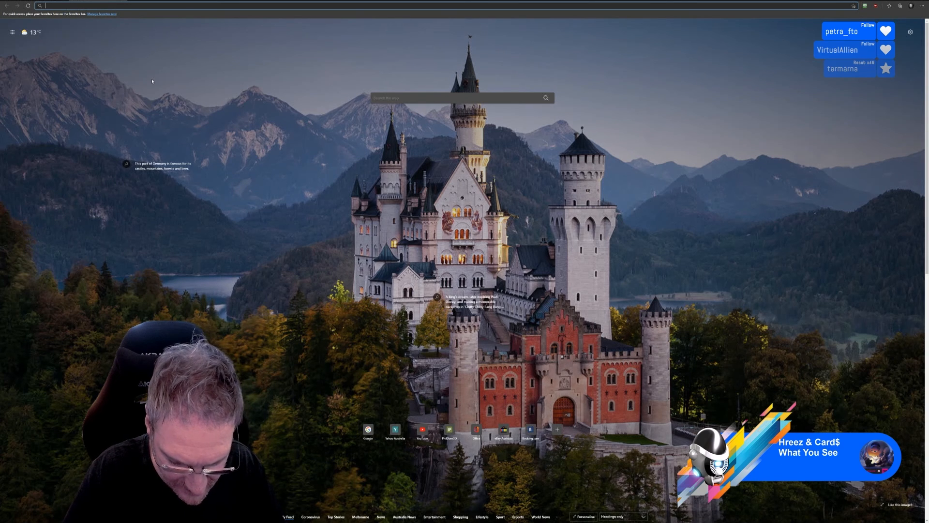
pyautogui.write('phildoe')
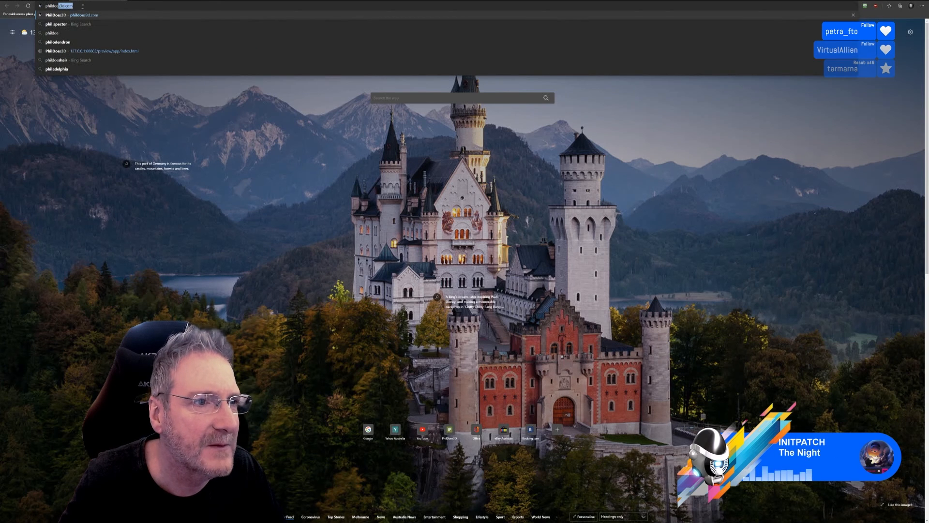
pyautogui.write('s3d.com')
pyautogui.press('Return')
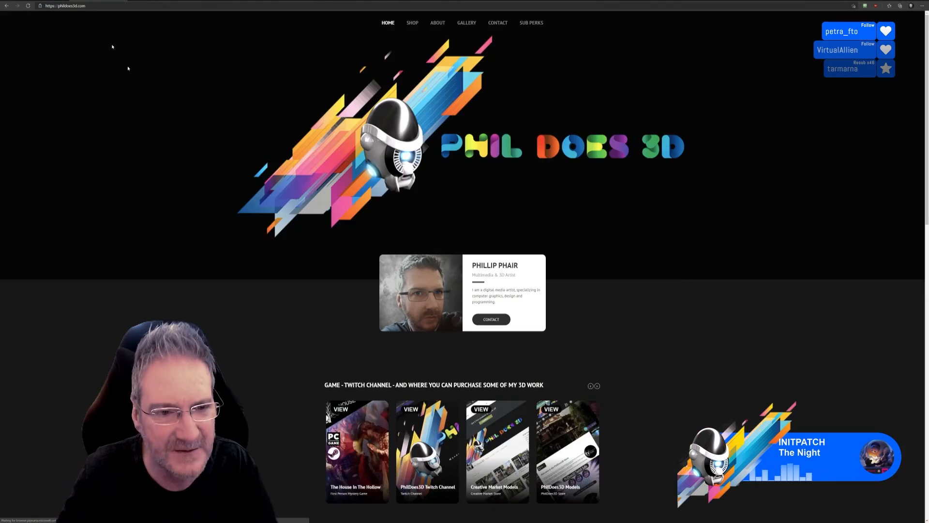
# Step: Open the PhilDoes3D Twitch channel from the site's social media links and pause its live stream
pyautogui.scroll(-15, 411, 419)
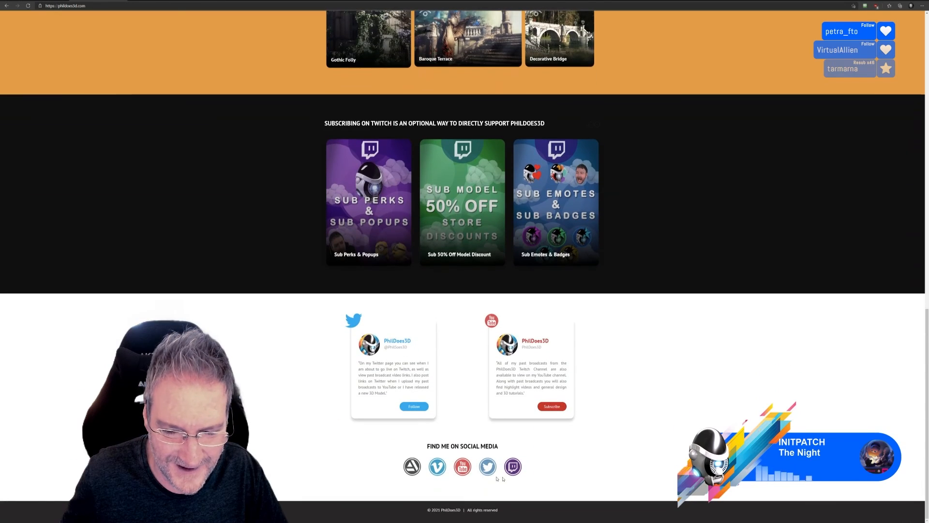
pyautogui.click(513, 467)
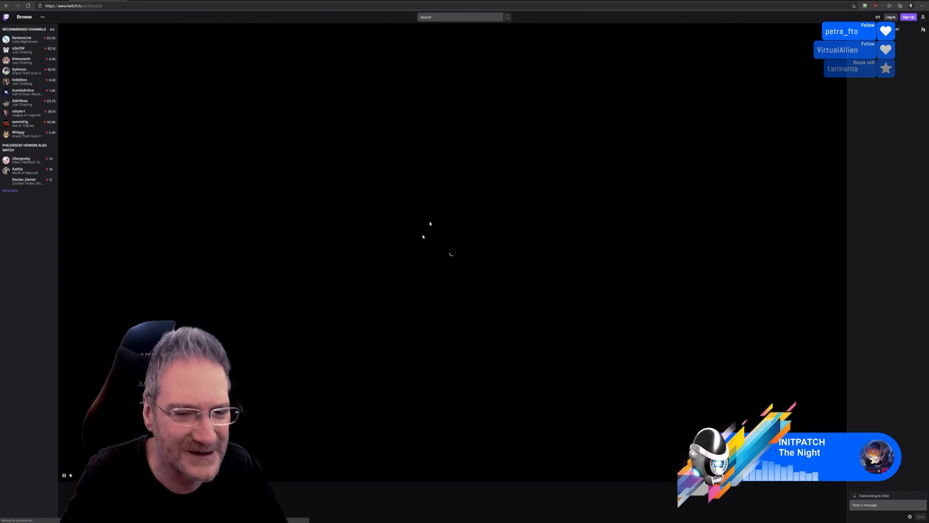
pyautogui.scroll(-2, 334, 332)
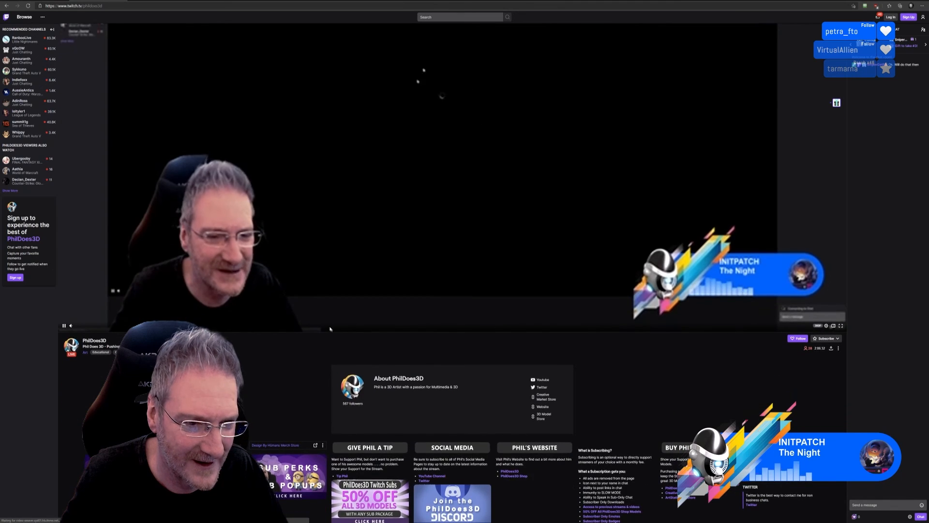
pyautogui.click(64, 326)
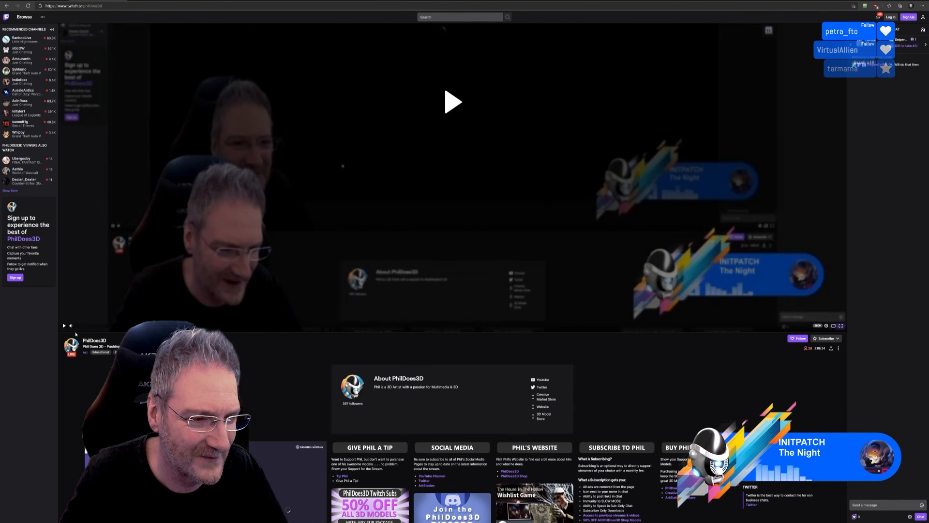
# Step: Examine the about section and information panels on the PhilDoes3D Twitch channel page
pyautogui.scroll(-4, 255, 377)
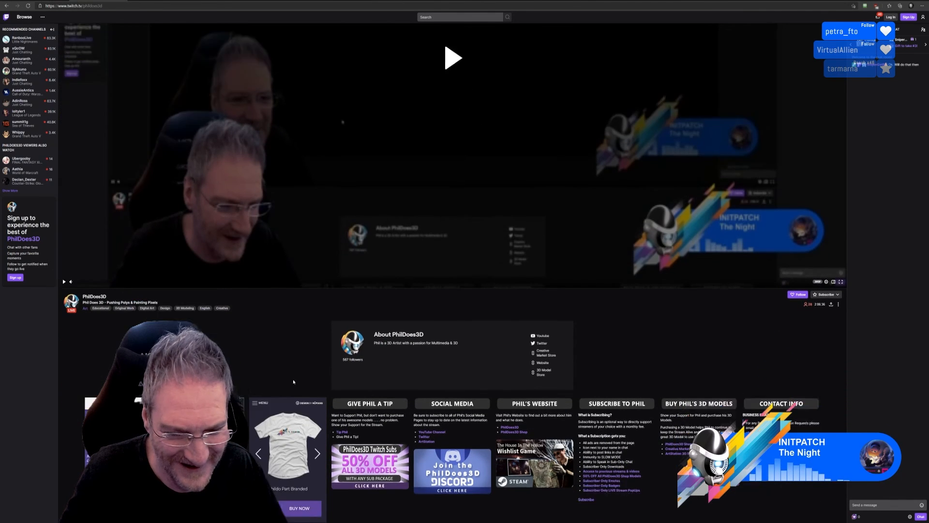
pyautogui.scroll(8, 238, 251)
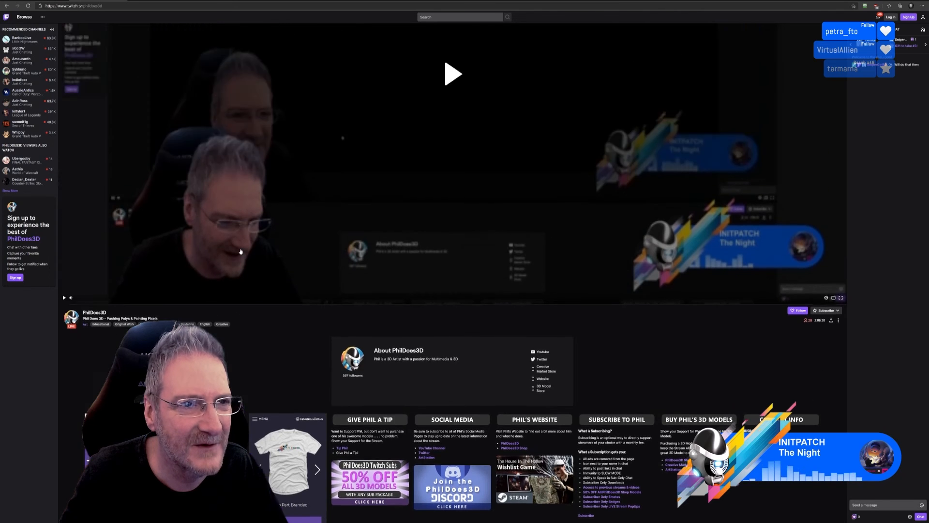
pyautogui.scroll(-6, 266, 259)
pyautogui.scroll(-2, 279, 265)
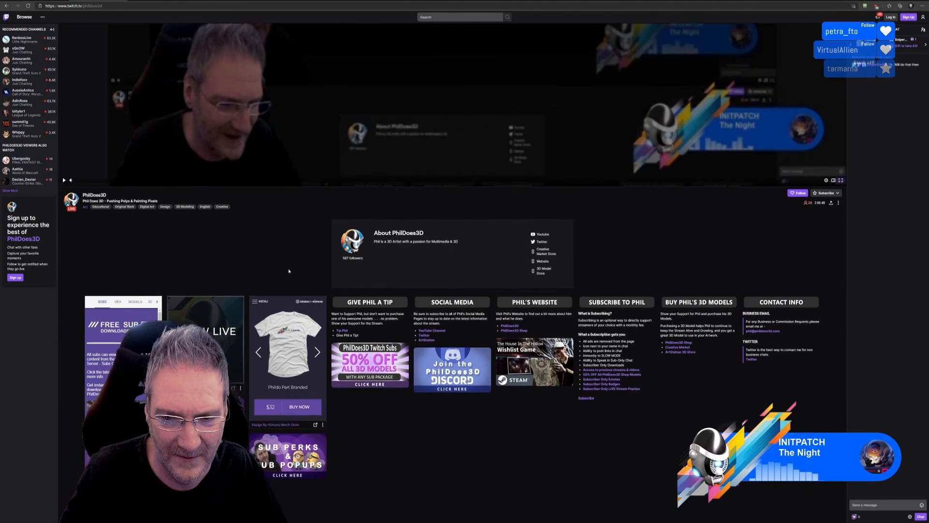
pyautogui.scroll(-2, 280, 265)
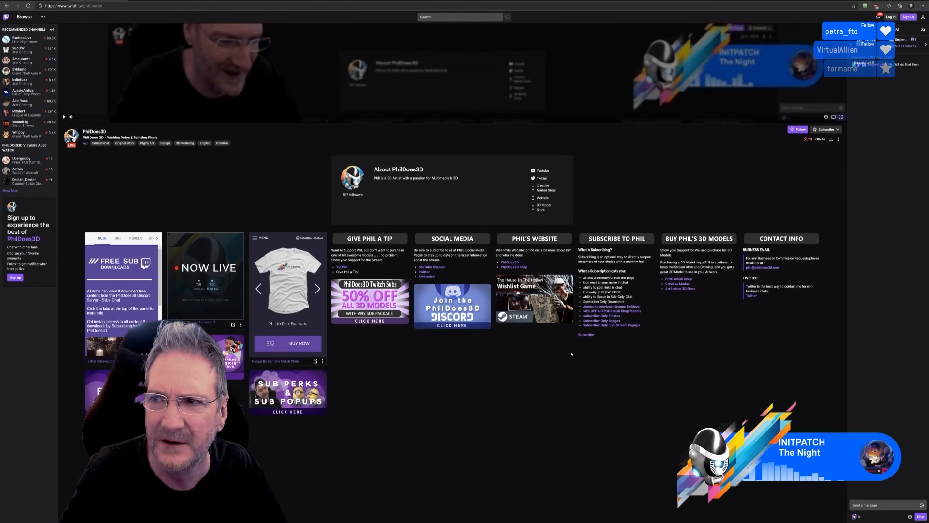
pyautogui.scroll(7, 410, 355)
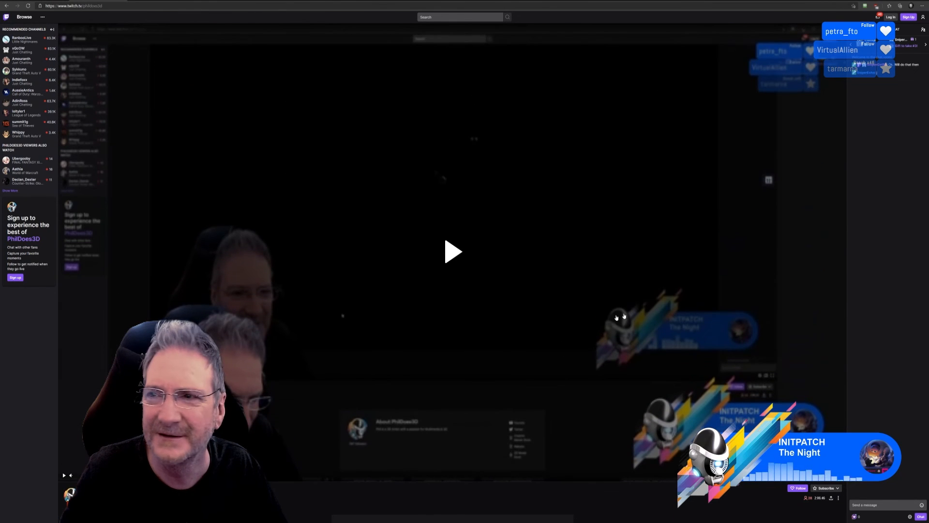
pyautogui.scroll(-6, 667, 301)
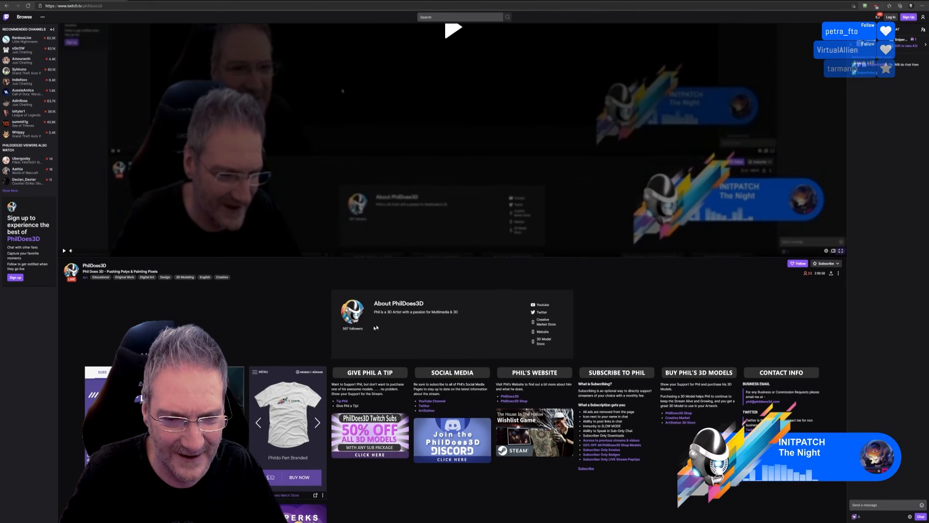
# Step: Examine the schedule, subscription, social media, website, model shop and contact panels below the PhilDoes3D Twitch stream
pyautogui.scroll(-2, 121, 304)
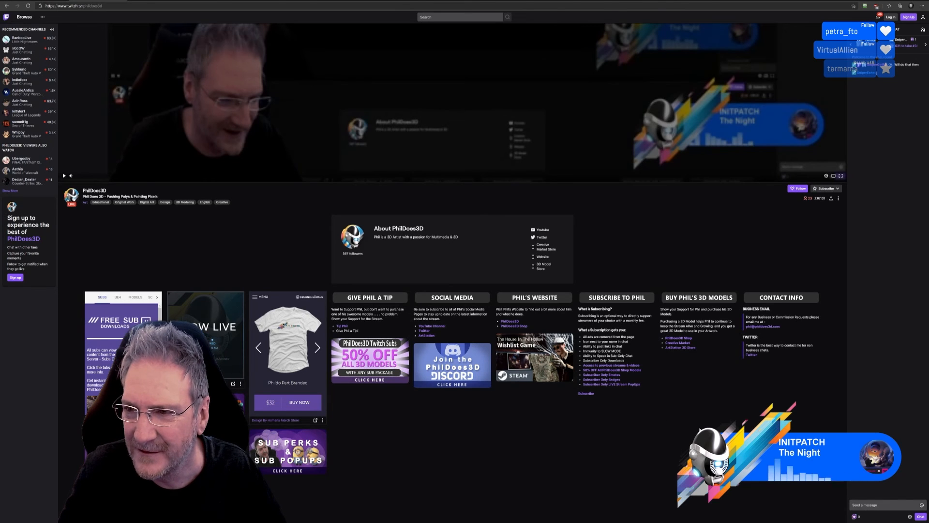
pyautogui.scroll(8, 453, 271)
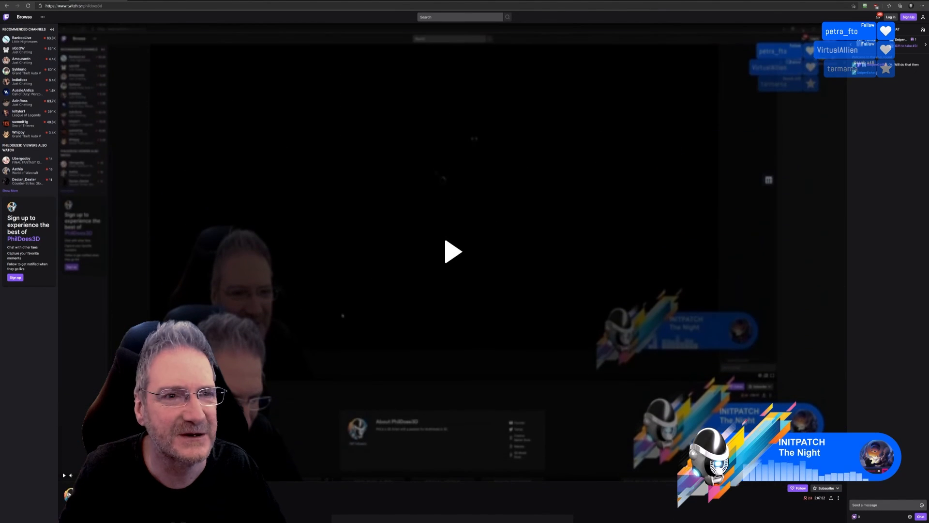
pyautogui.scroll(-3, 453, 271)
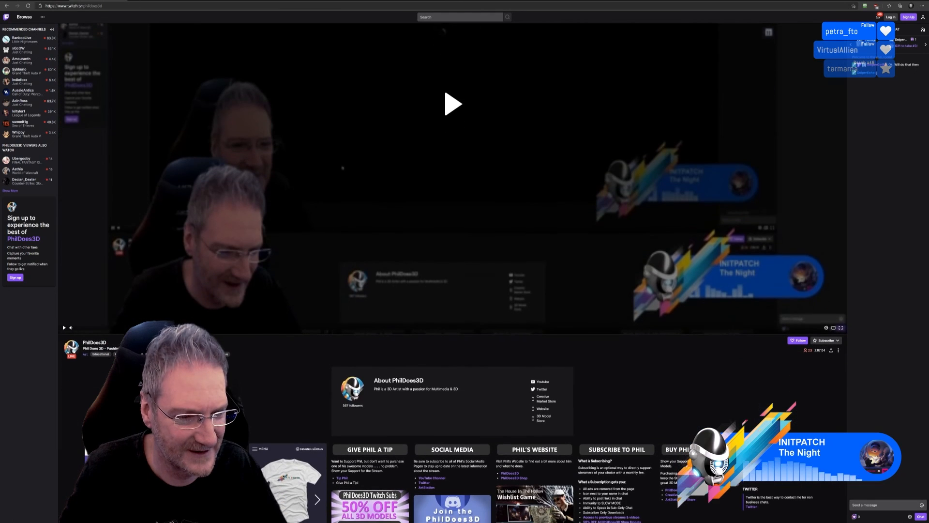
pyautogui.scroll(-2, 452, 270)
pyautogui.scroll(-3, 452, 271)
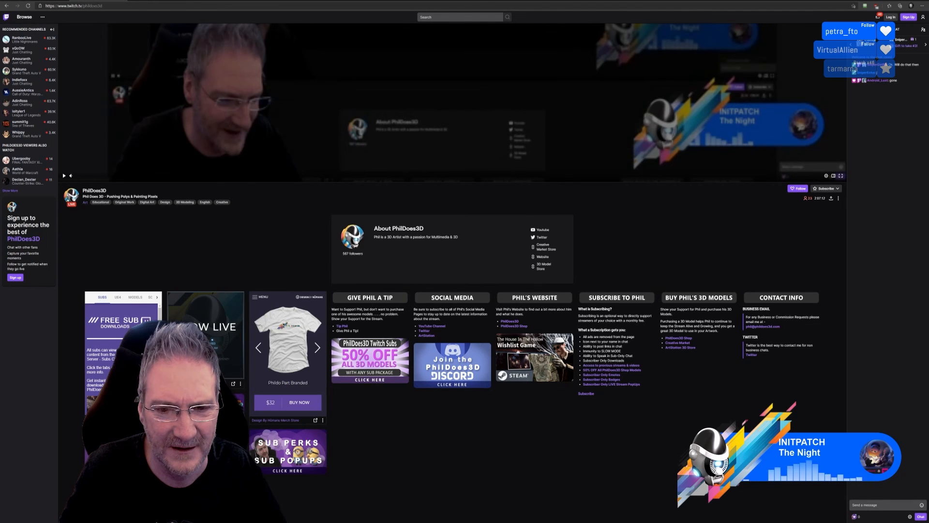
pyautogui.scroll(-3, 455, 242)
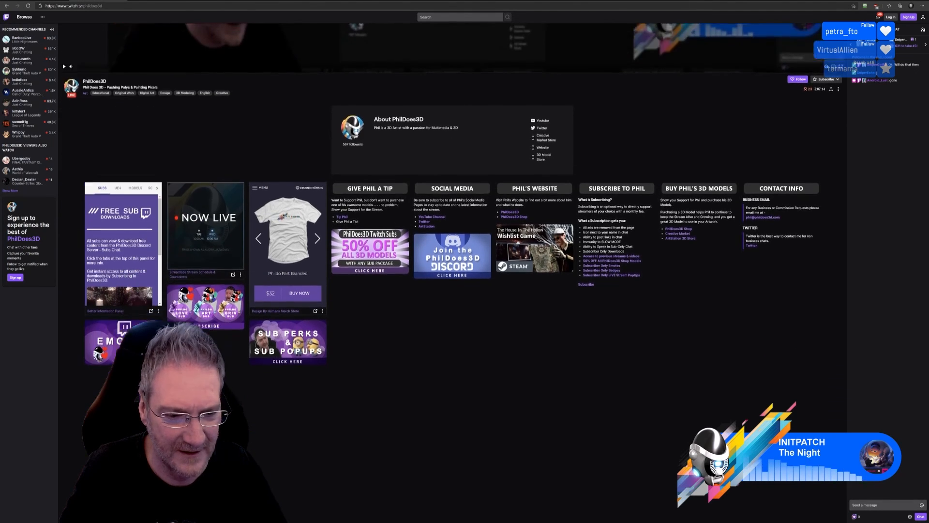
pyautogui.scroll(6, 455, 242)
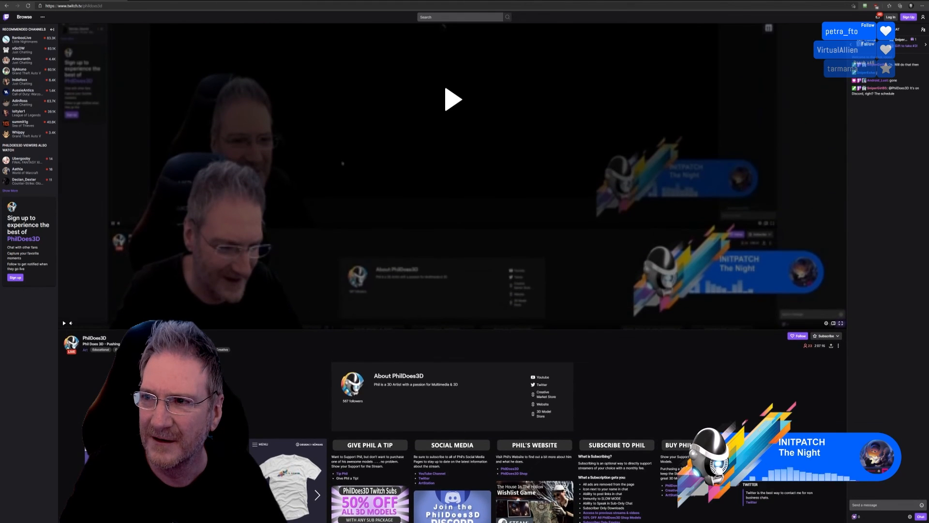
pyautogui.scroll(-5, 454, 261)
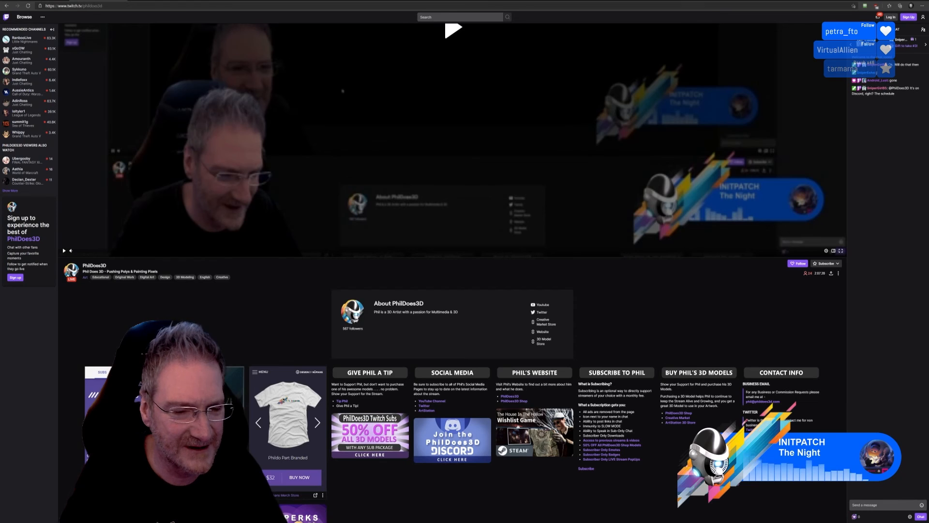
pyautogui.scroll(-2, 404, 255)
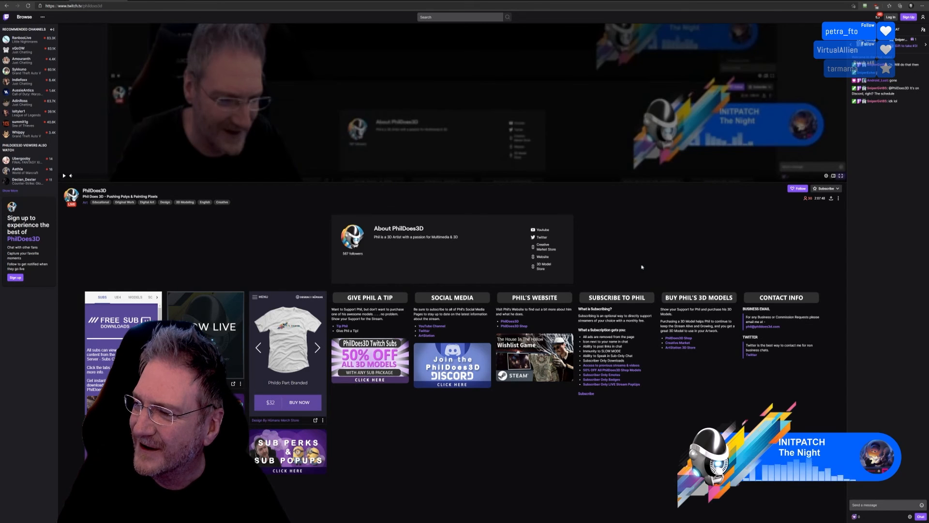
pyautogui.scroll(8, 648, 269)
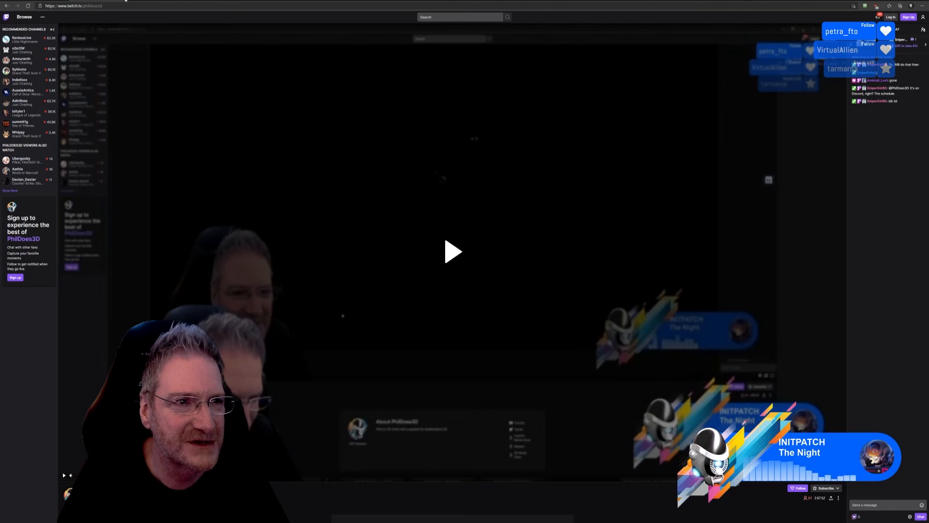
pyautogui.scroll(-3, 304, 340)
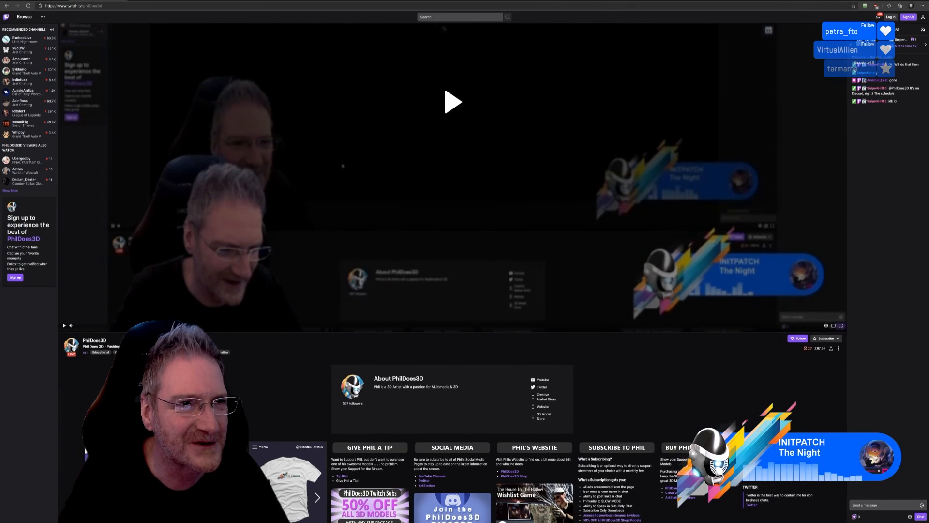
# Step: Leave the Twitch page, switch back to Substance Painter, and save the pot rack project
pyautogui.click(39, 0)
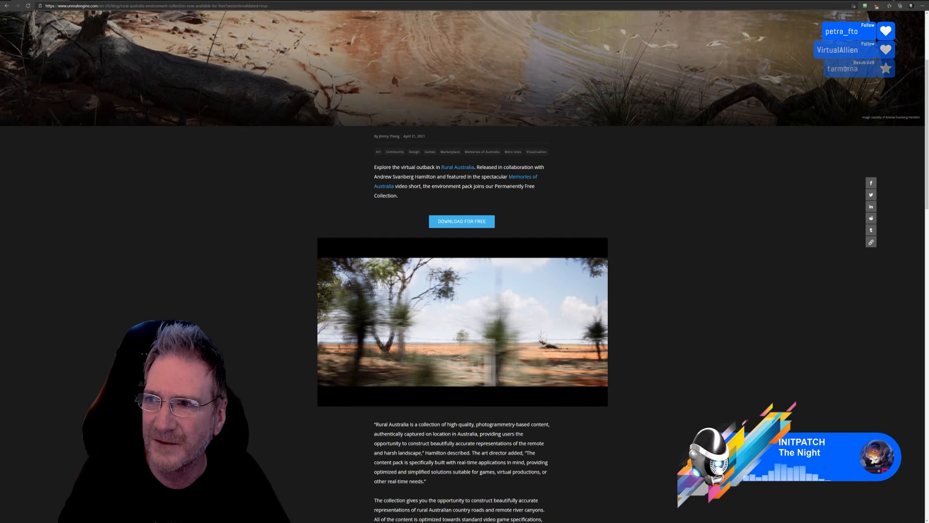
pyautogui.hotkey('alt', 'Tab')
pyautogui.keyDown('alt'); pyautogui.moveTo(536, 306); pyautogui.dragTo(355, 222); pyautogui.keyUp('alt')
pyautogui.click(4, 2)
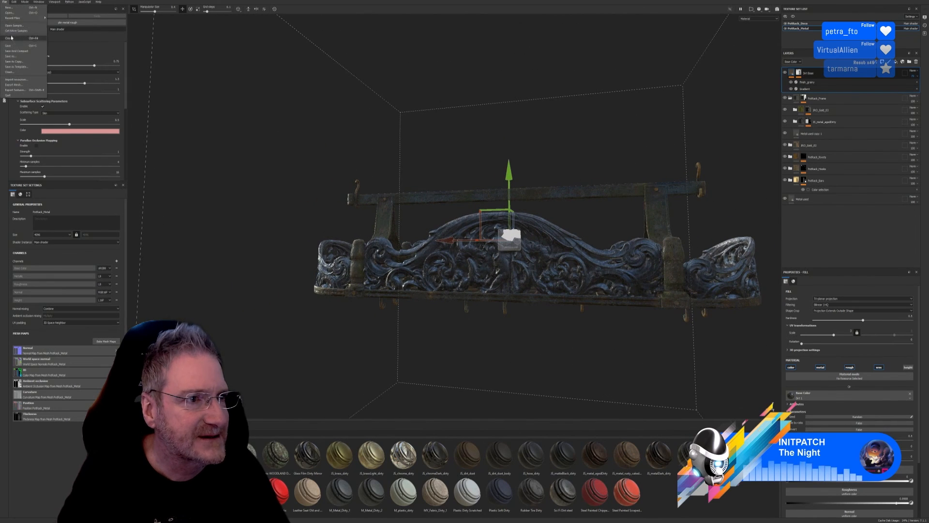
pyautogui.click(12, 46)
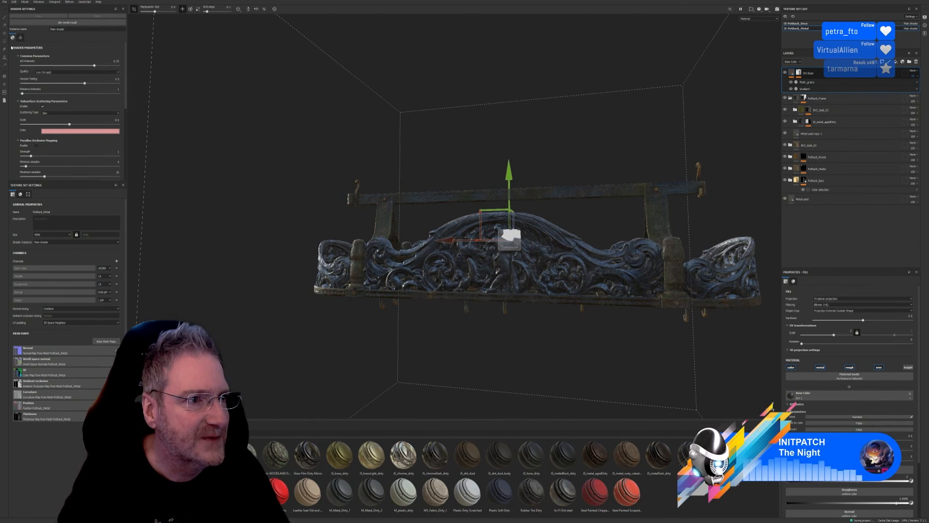
# Step: Start a texture export and set its output directory to UE4 Projects > Models > Kitchen > Pot Rack on the Work drive
pyautogui.click(4, 3)
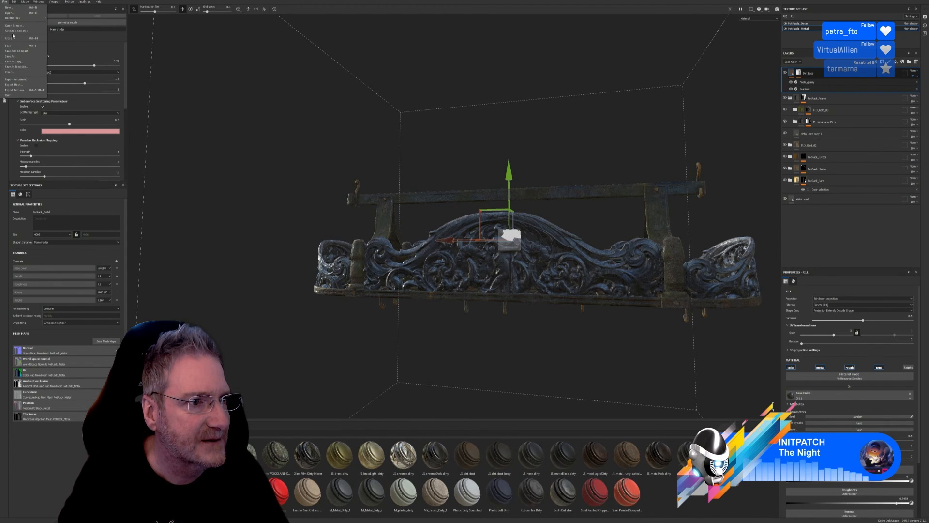
pyautogui.click(21, 89)
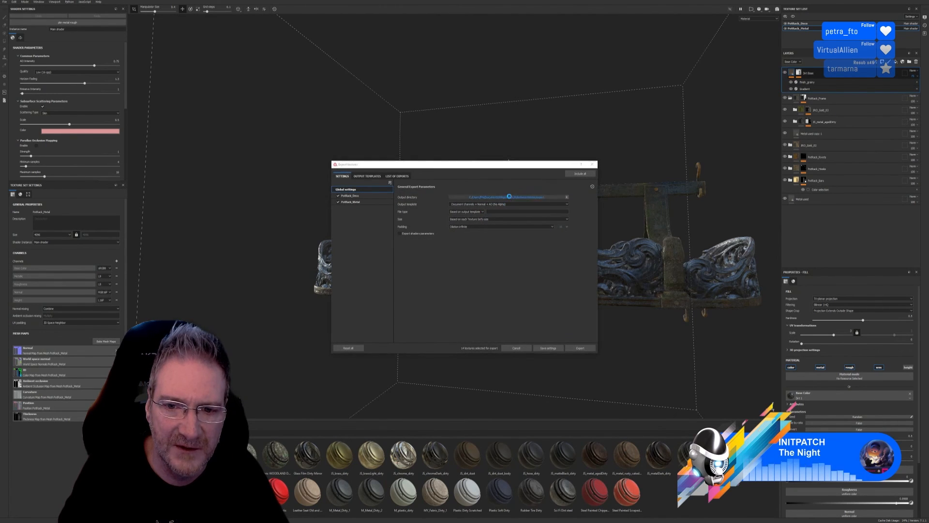
pyautogui.click(509, 197)
pyautogui.click(183, 233)
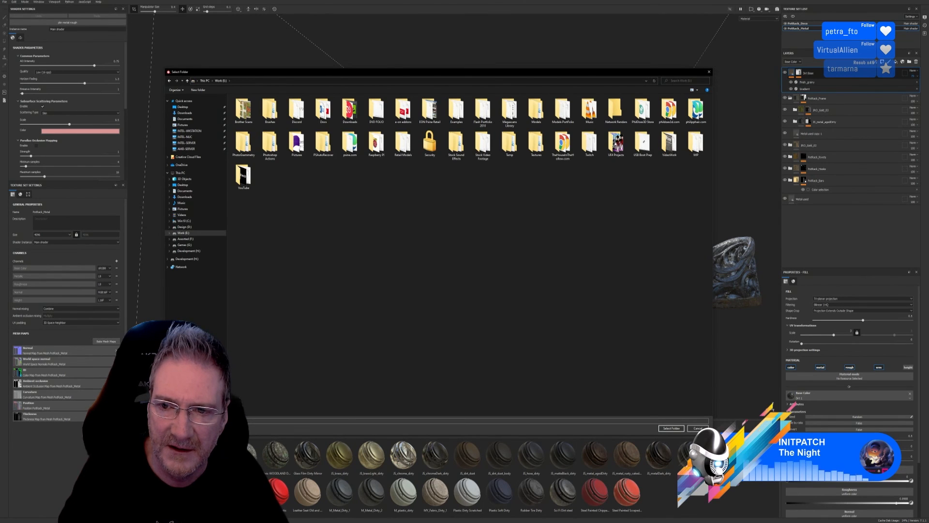
pyautogui.doubleClick(615, 142)
pyautogui.doubleClick(590, 110)
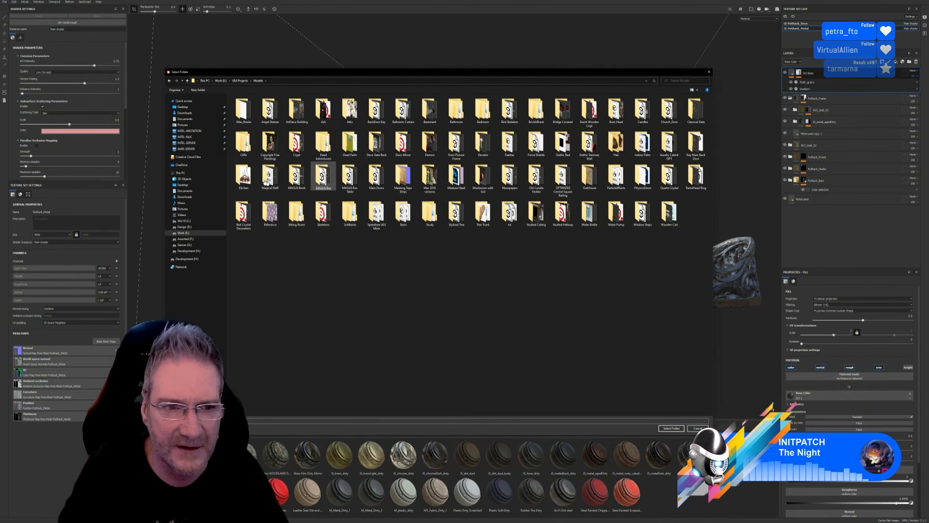
pyautogui.doubleClick(244, 176)
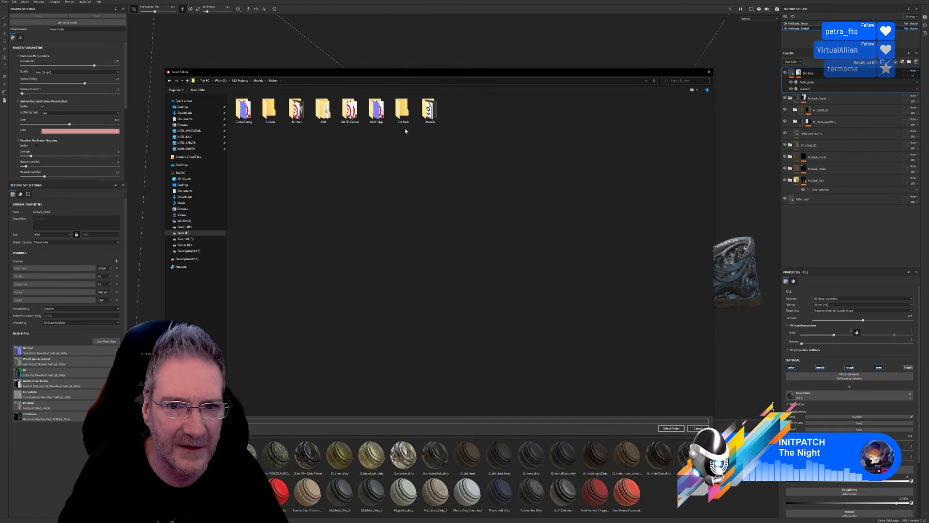
pyautogui.doubleClick(403, 109)
pyautogui.click(671, 428)
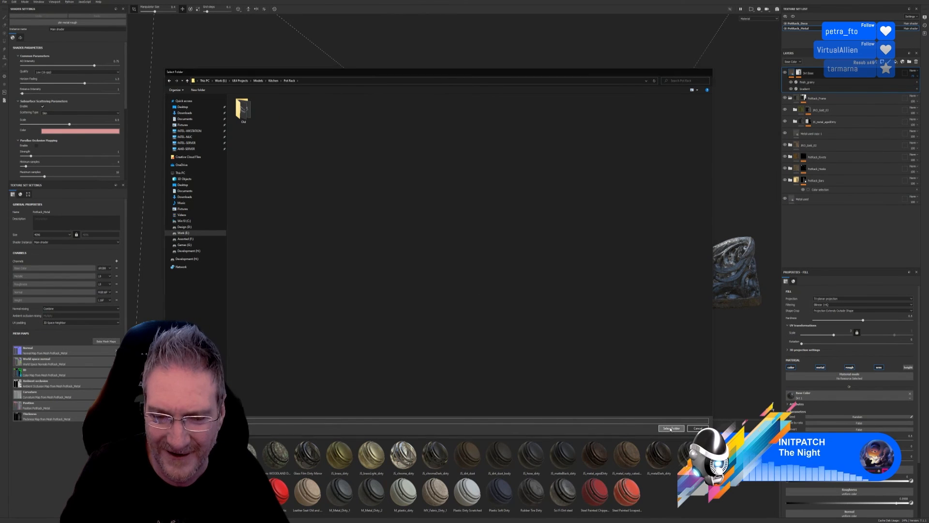
# Step: Export both texture sets with the PhilDoes3D PBR Metallic Roughness output template and close the export dialog
pyautogui.click(483, 204)
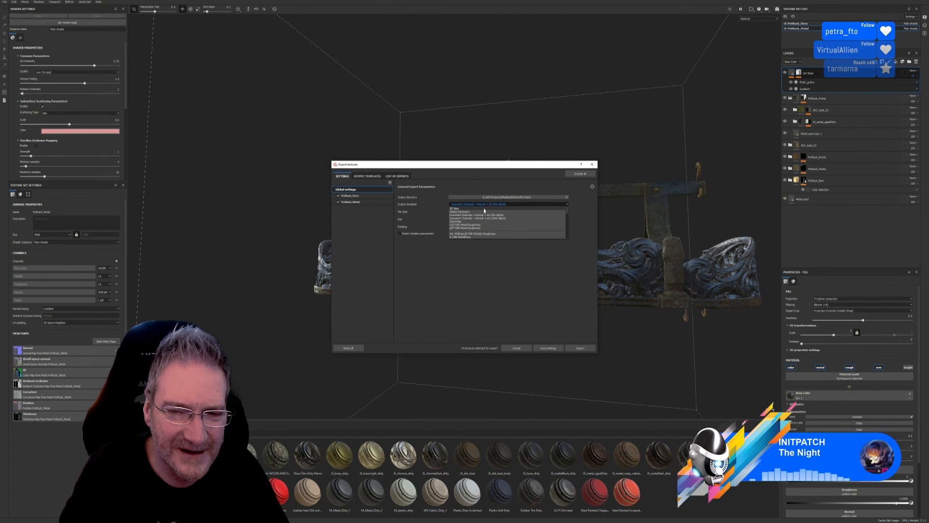
pyautogui.click(471, 233)
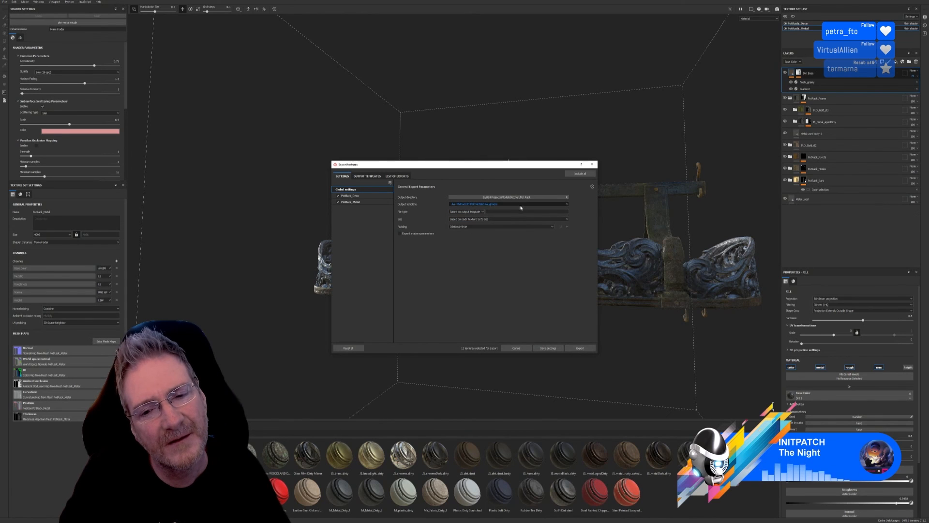
pyautogui.click(579, 350)
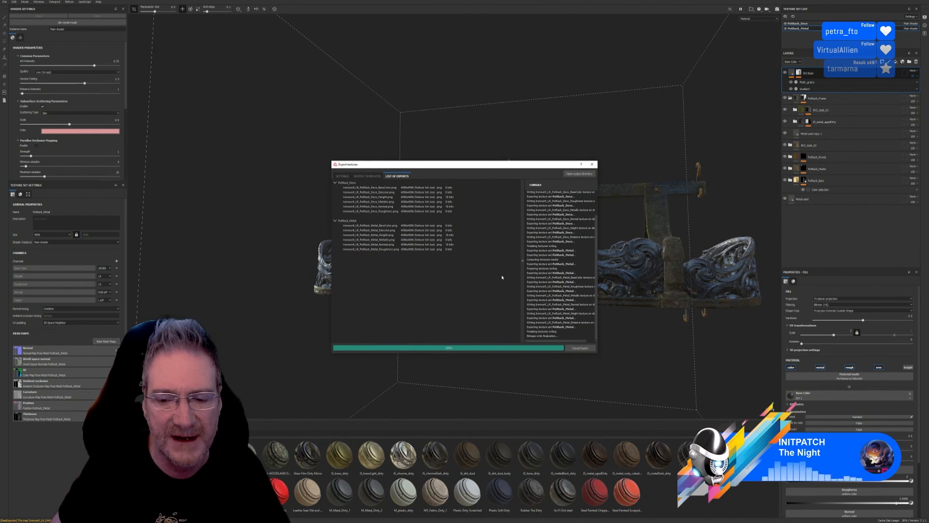
pyautogui.click(592, 165)
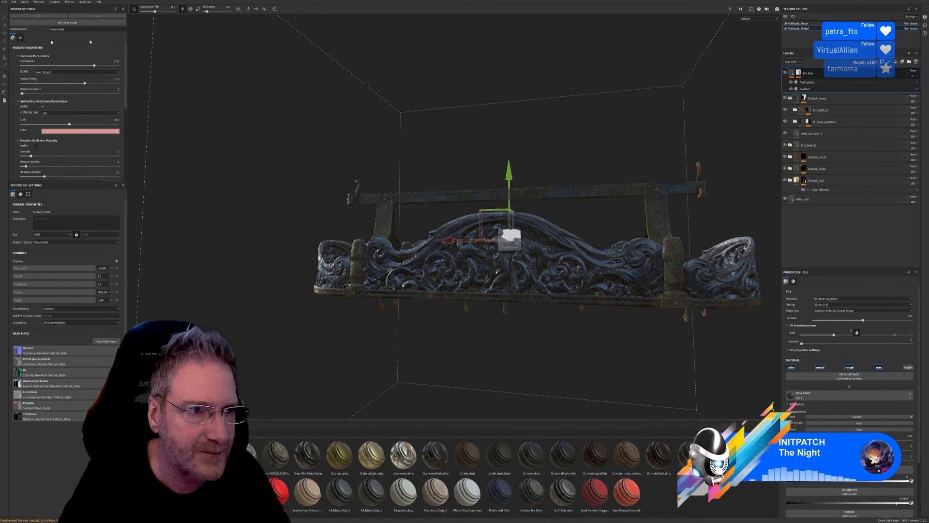
# Step: Return to the web browser and open the Discord-hosted sculpt image Capture.PNG in a new tab
pyautogui.click(902, 1)
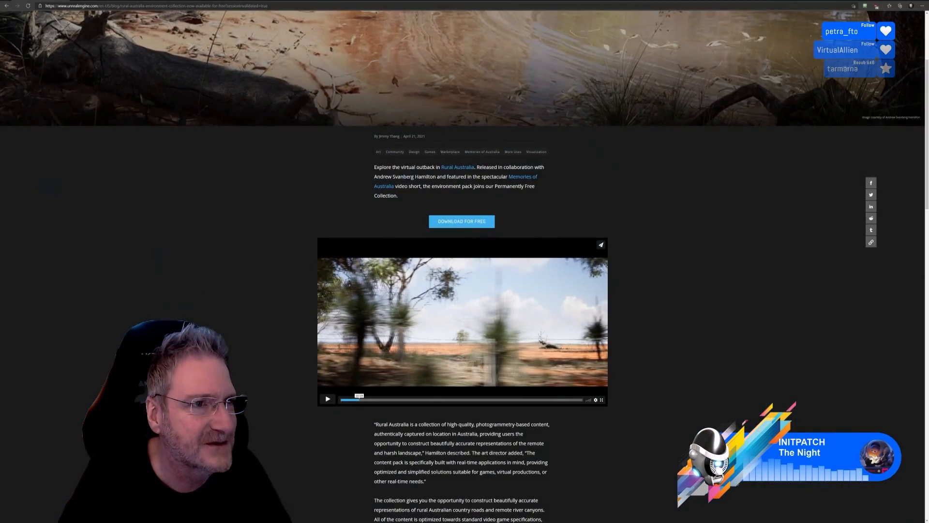
pyautogui.click(75, 1)
pyautogui.hotkey('ctrl', 'v')
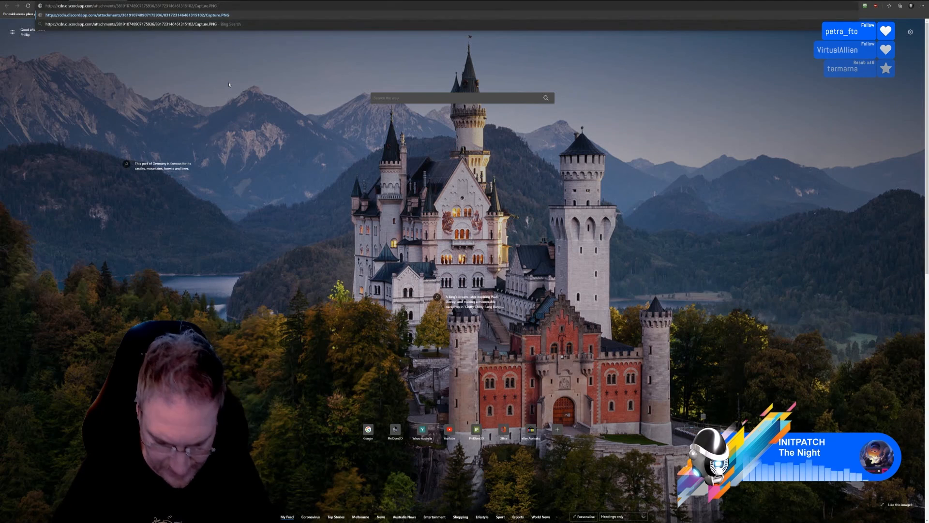
pyautogui.press('Return')
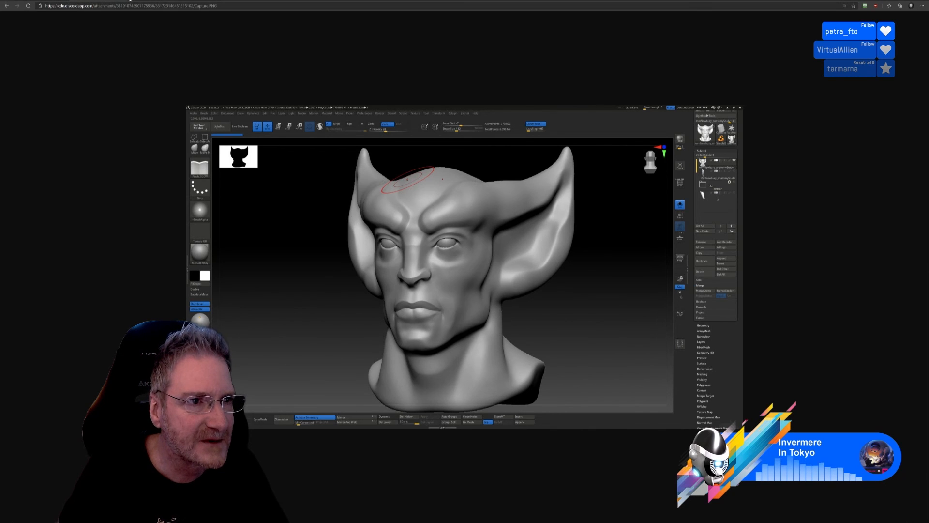
# Step: Open the copied Discord link to Back_Area_WIP_5.jpg in a new tab and enlarge the image
pyautogui.hotkey('ctrl', 't')
pyautogui.hotkey('ctrl', 'v')
pyautogui.press('Return')
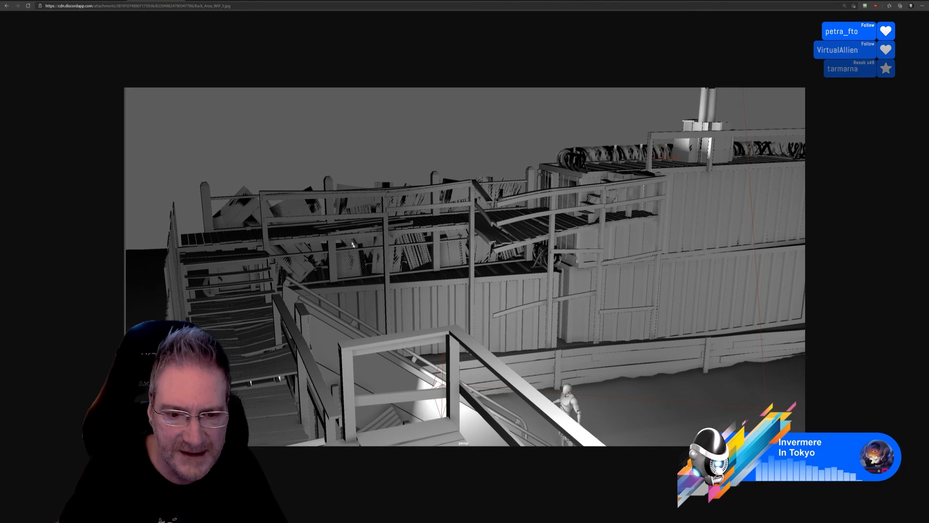
pyautogui.keyDown('ctrl'); pyautogui.scroll(1, 448, 274); pyautogui.keyUp('ctrl')
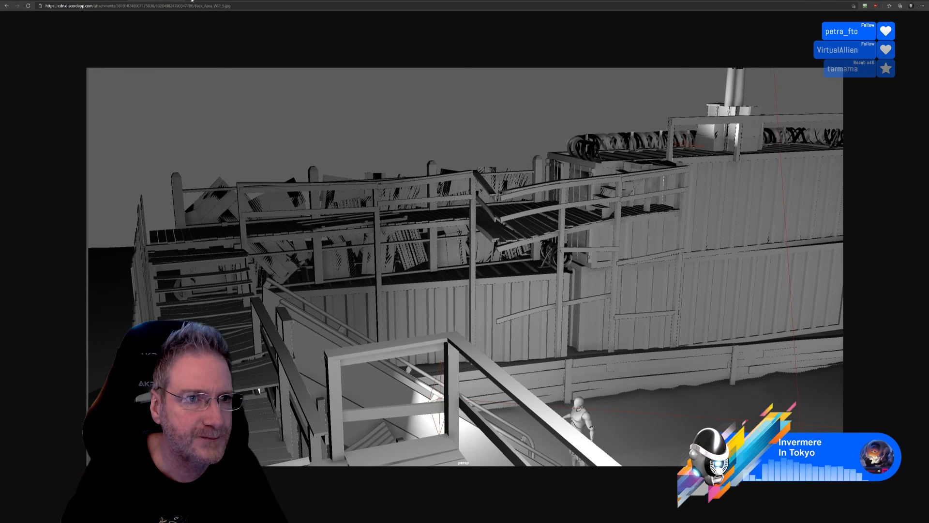
# Step: Open Back_Area_WIP_6.jpg in another tab and view it after going back over the previous work-in-progress image
pyautogui.hotkey('ctrl', 't')
pyautogui.hotkey('ctrl', 'v')
pyautogui.press('Return')
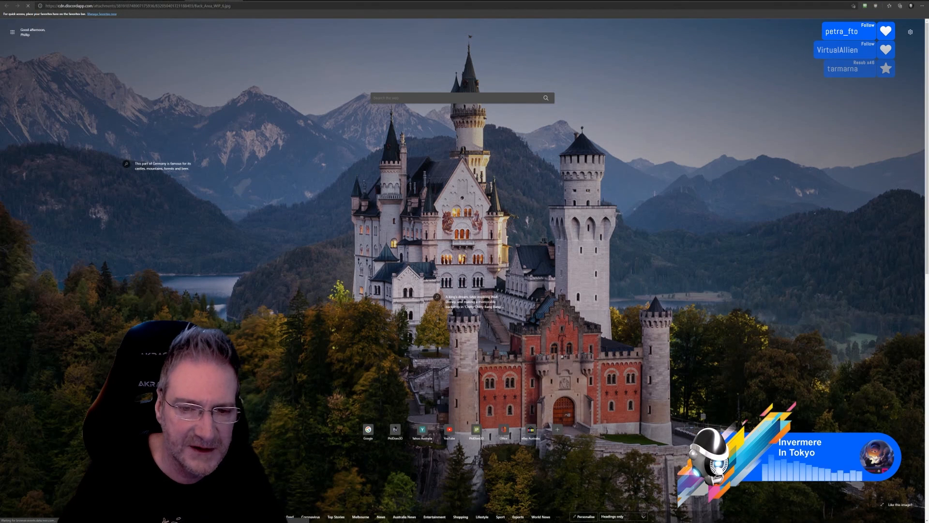
pyautogui.hotkey('ctrl', 'shift', 'Tab')
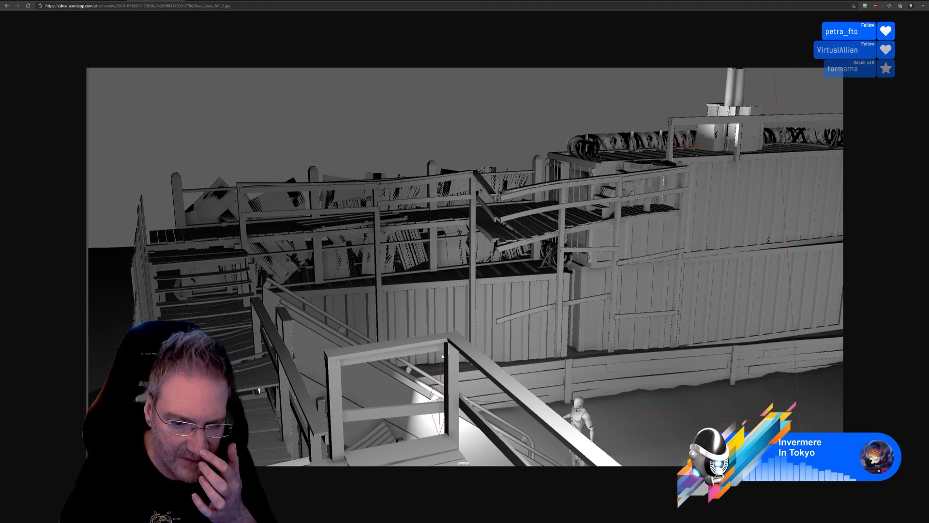
pyautogui.click(212, 1)
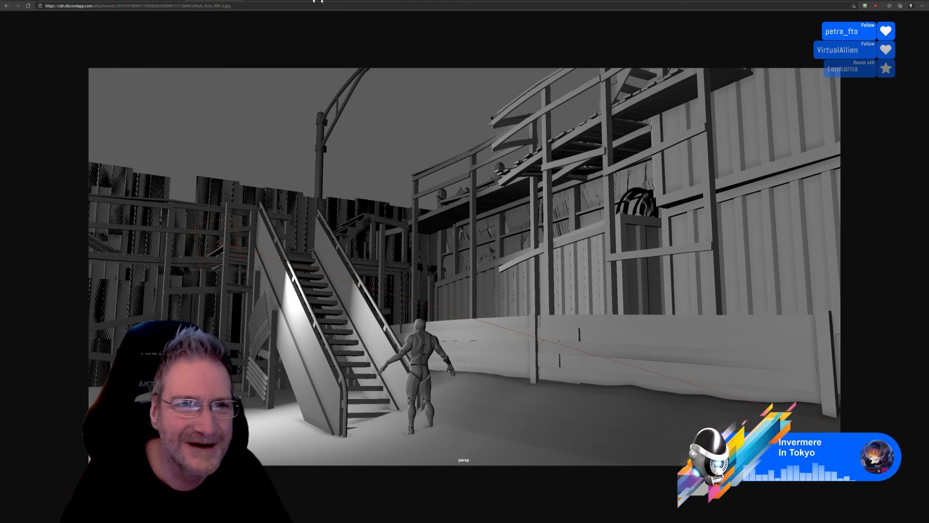
# Step: Show the open render of the bent-over doll character and zoom out one level to see more of the image
pyautogui.click(250, 1)
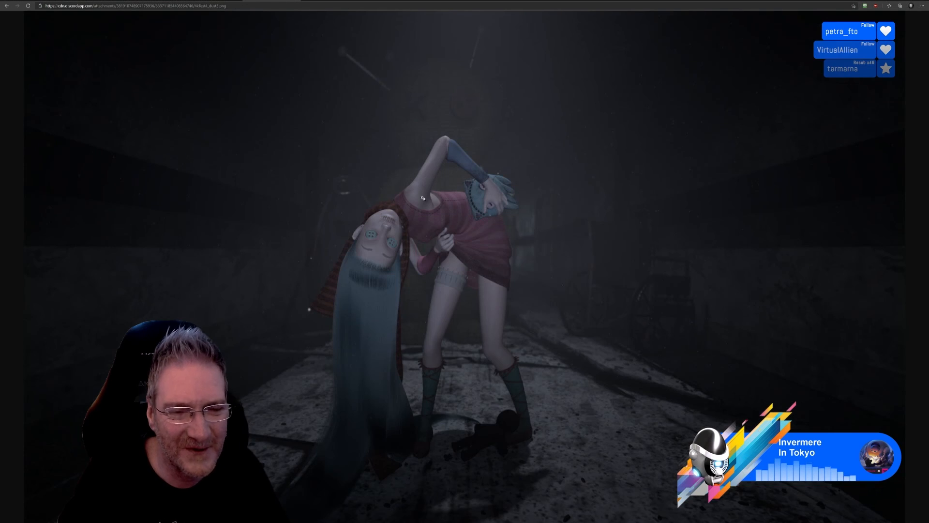
pyautogui.keyDown('ctrl'); pyautogui.scroll(-1, 485, 240); pyautogui.keyUp('ctrl')
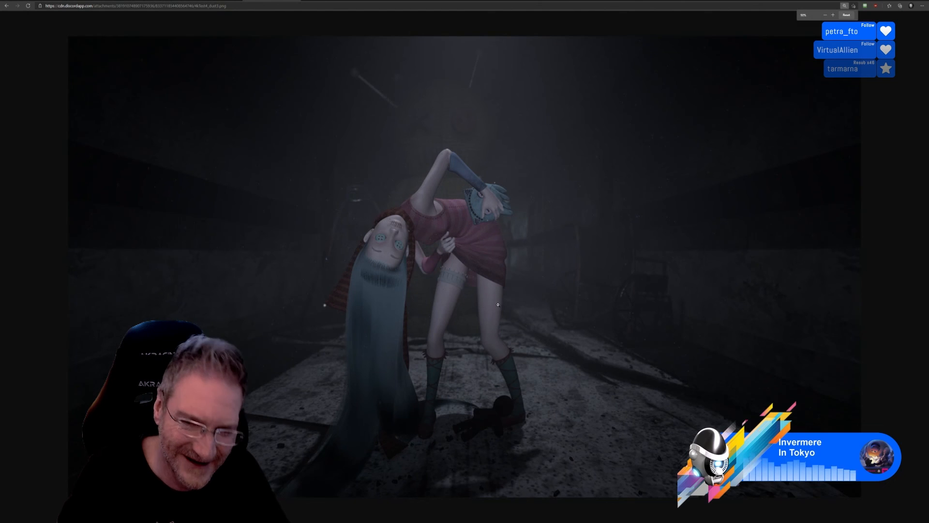
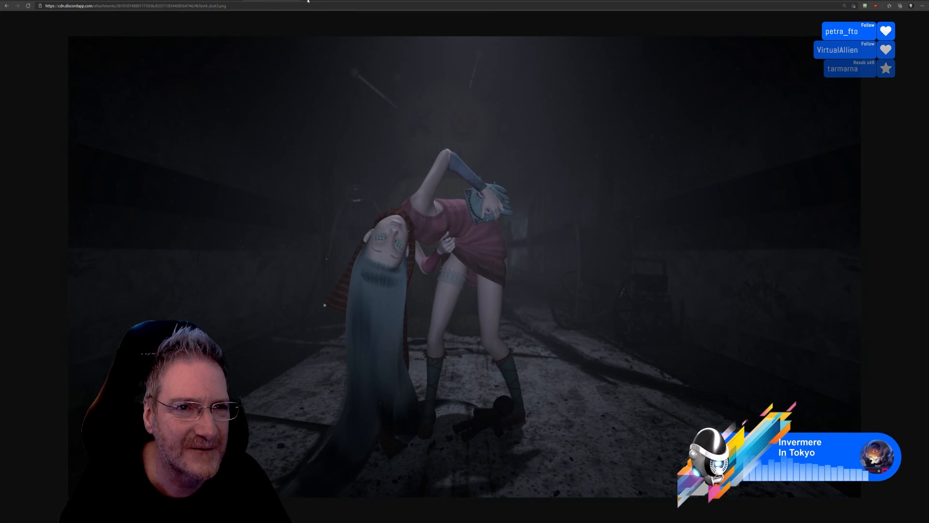
# Step: Show the Discord-hosted submarine render with the deck-mounted missile launchers in its own tab and enlarge the image
pyautogui.hotkey('ctrl', 't')
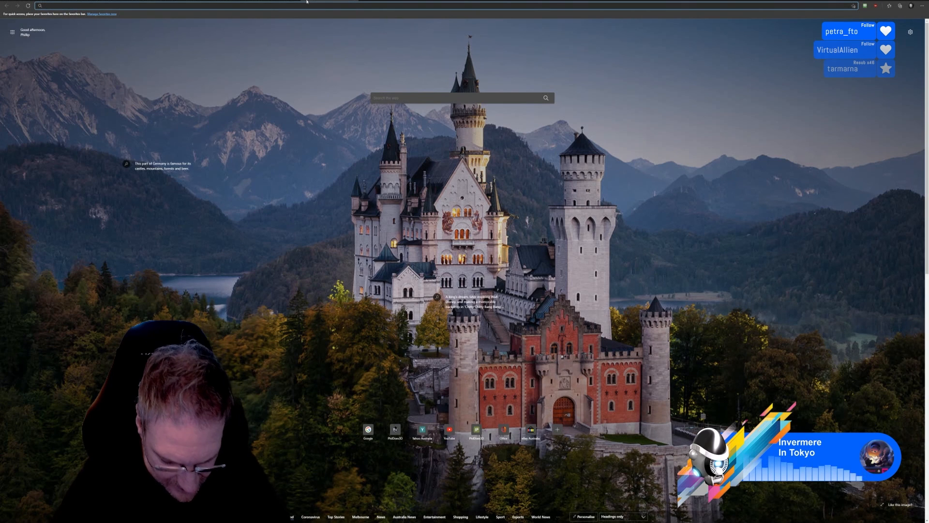
pyautogui.hotkey('ctrl', 'w')
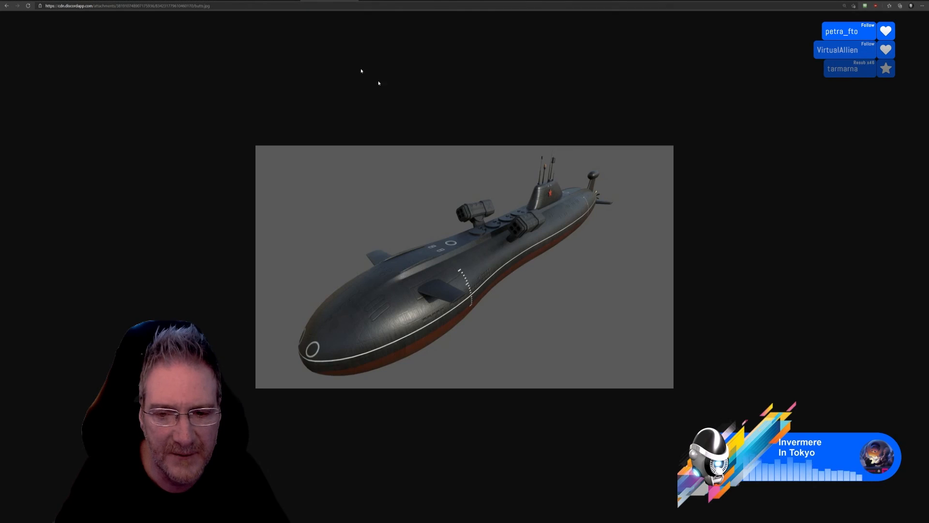
pyautogui.keyDown('ctrl'); pyautogui.scroll(4, 379, 83); pyautogui.keyUp('ctrl')
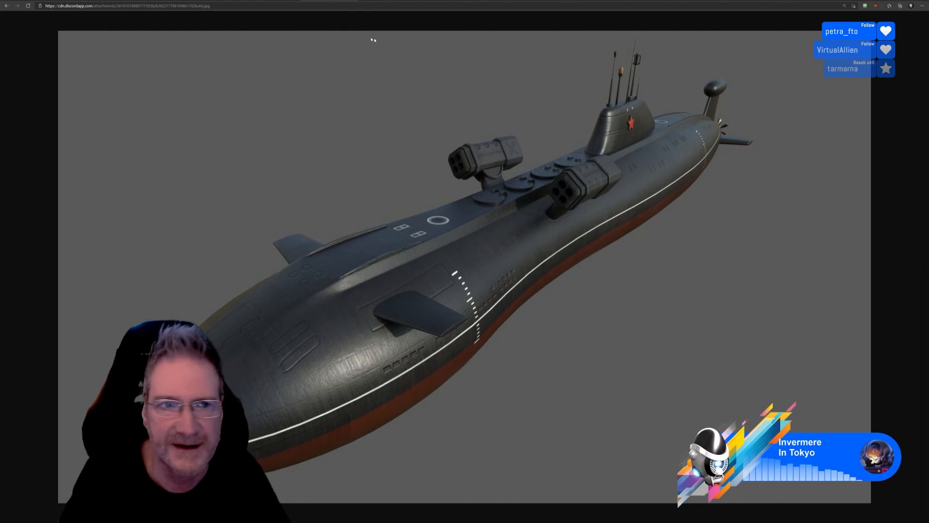
# Step: Open the copied Discord link to the second submarine render, the version without missile launchers, in a new tab
pyautogui.hotkey('ctrl', 't')
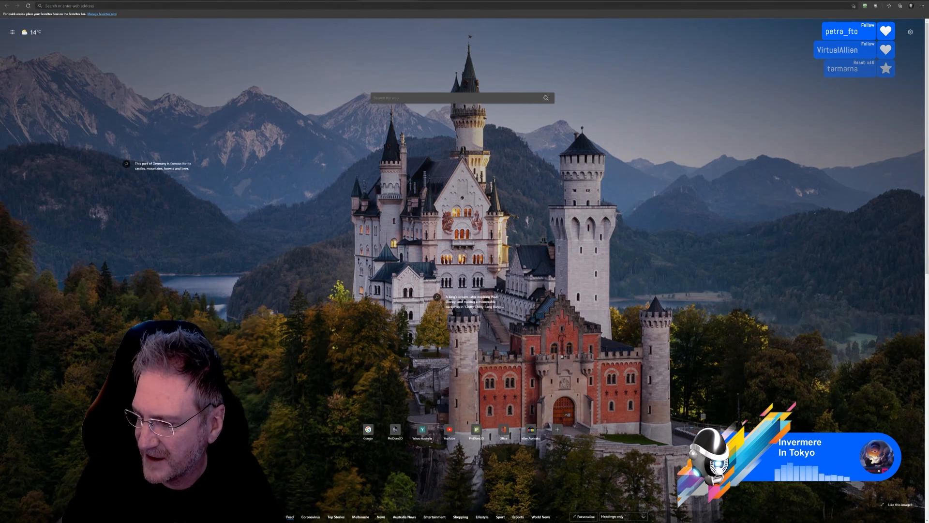
pyautogui.click(99, 6)
pyautogui.hotkey('ctrl', 'v')
pyautogui.press('Return')
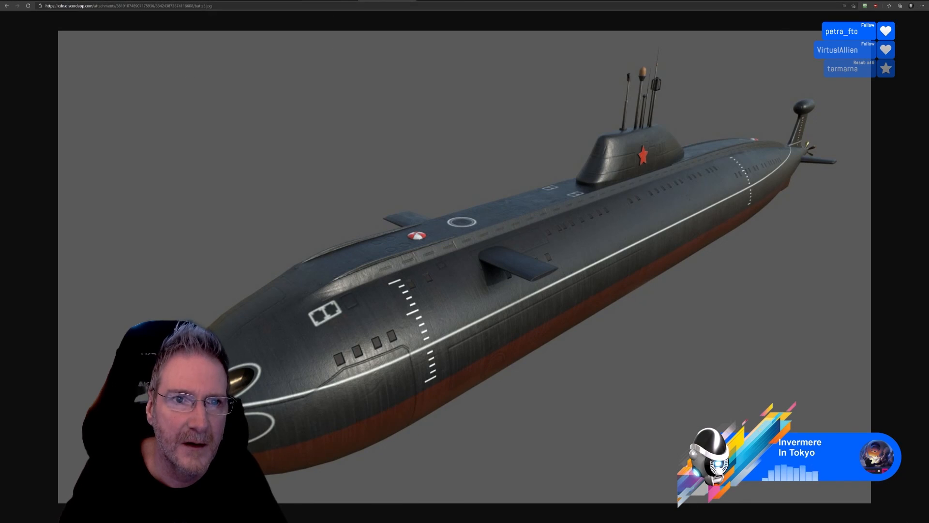
# Step: Compare the two submarine renders by switching back and forth between them, and finish by showing the desktop
pyautogui.click(325, 1)
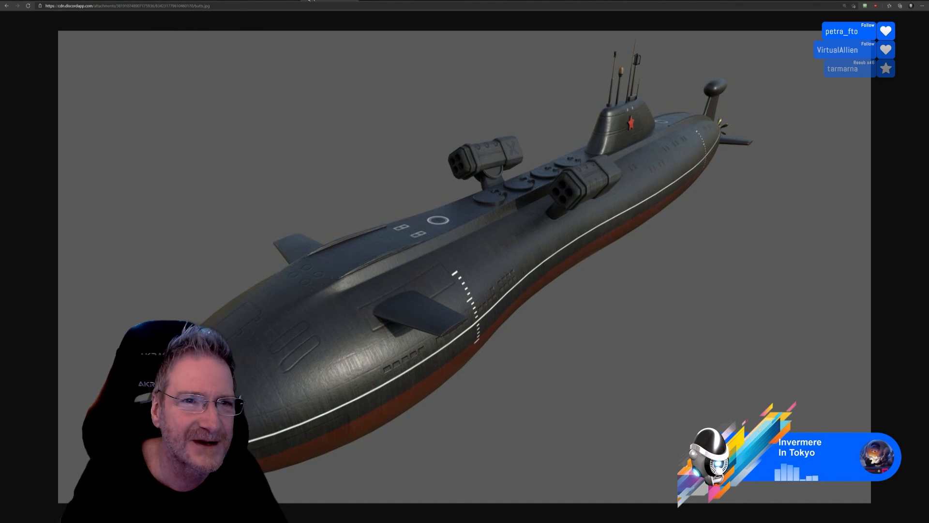
pyautogui.click(387, 1)
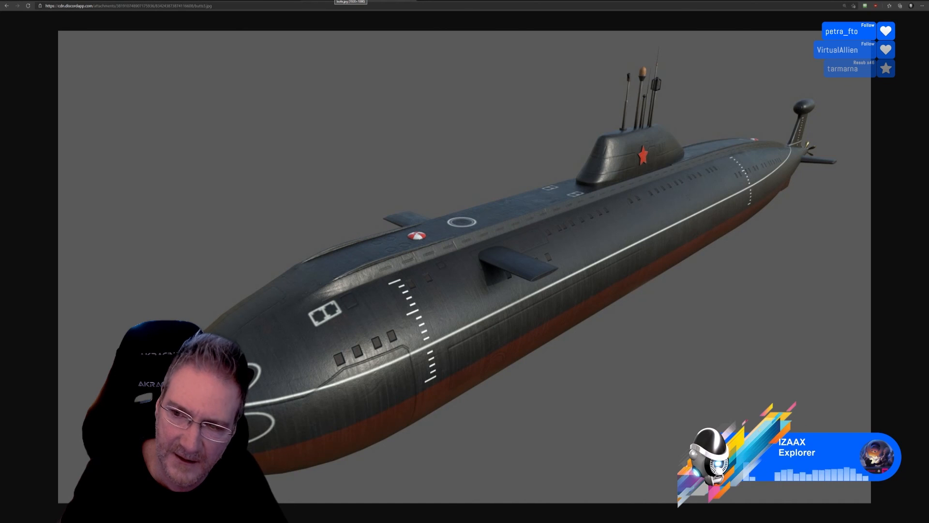
pyautogui.click(341, 2)
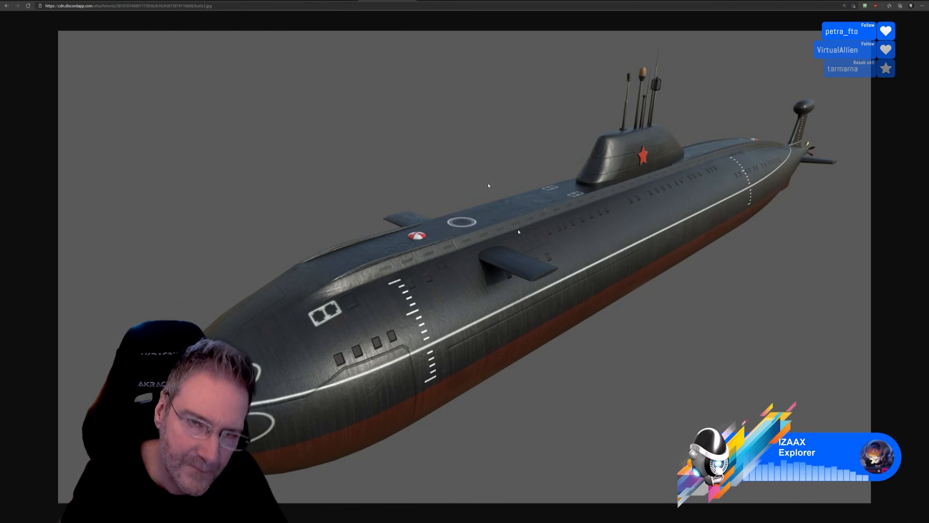
pyautogui.hotkey('ctrl', 'shift', 'Tab')
pyautogui.hotkey('ctrl', 'Tab')
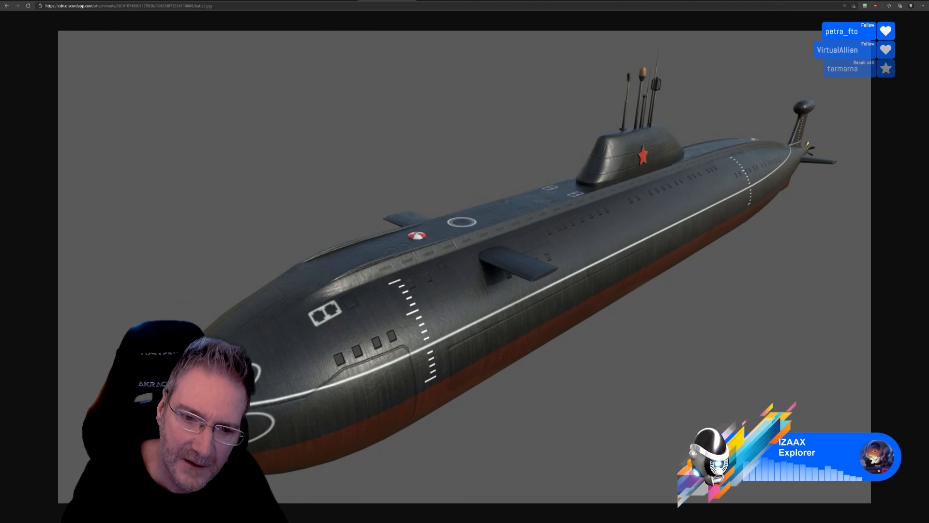
pyautogui.hotkey('ctrl', 'shift', 'Tab')
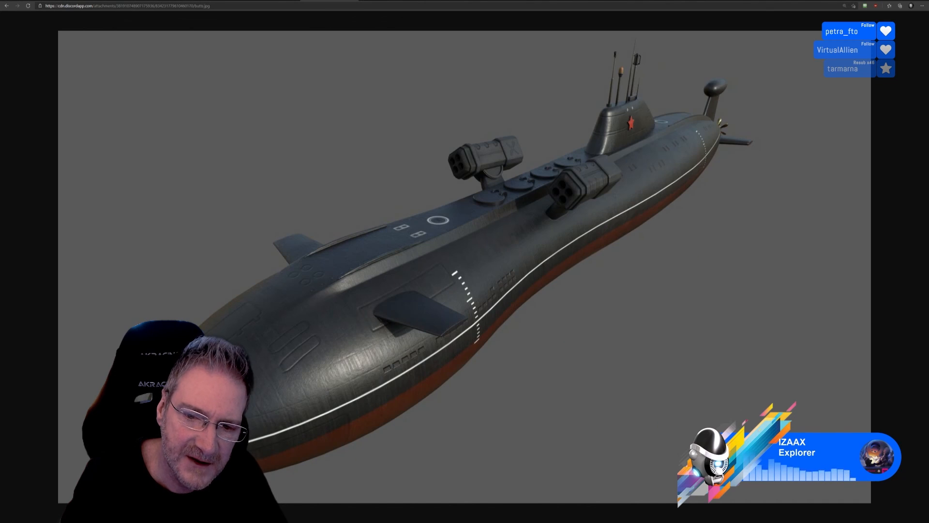
pyautogui.click(392, 1)
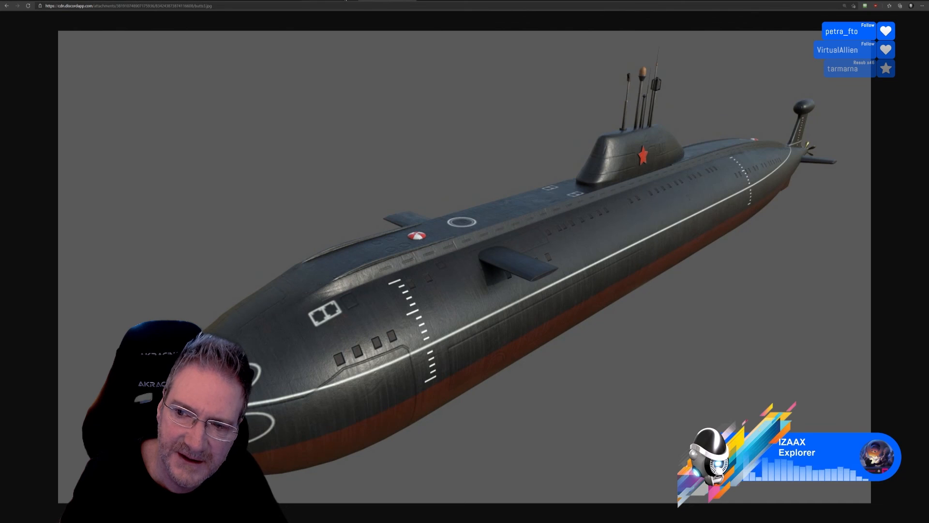
pyautogui.click(345, 1)
pyautogui.click(379, 1)
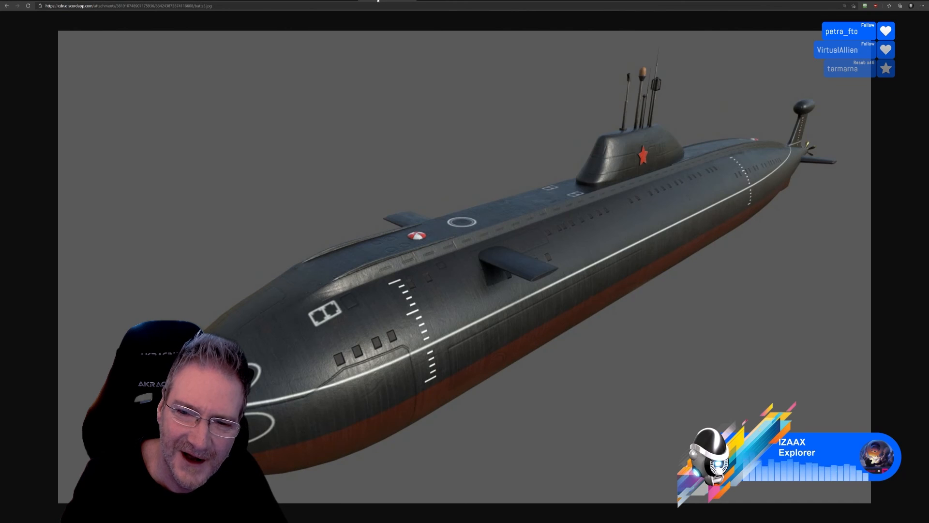
pyautogui.click(329, 1)
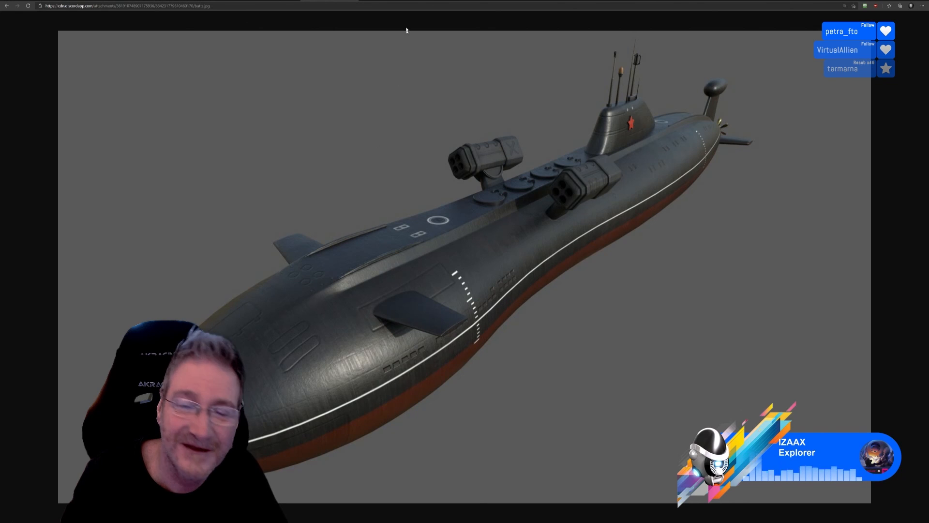
pyautogui.click(387, 1)
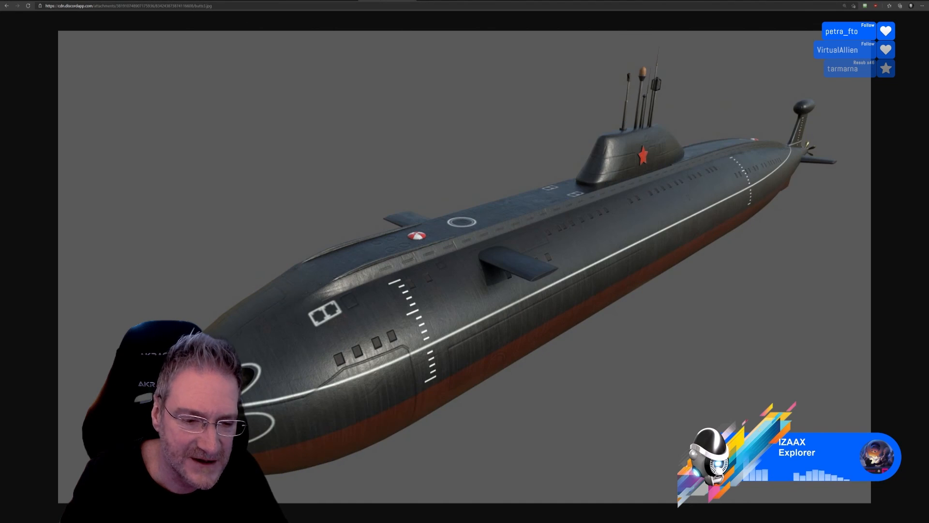
pyautogui.click(329, 1)
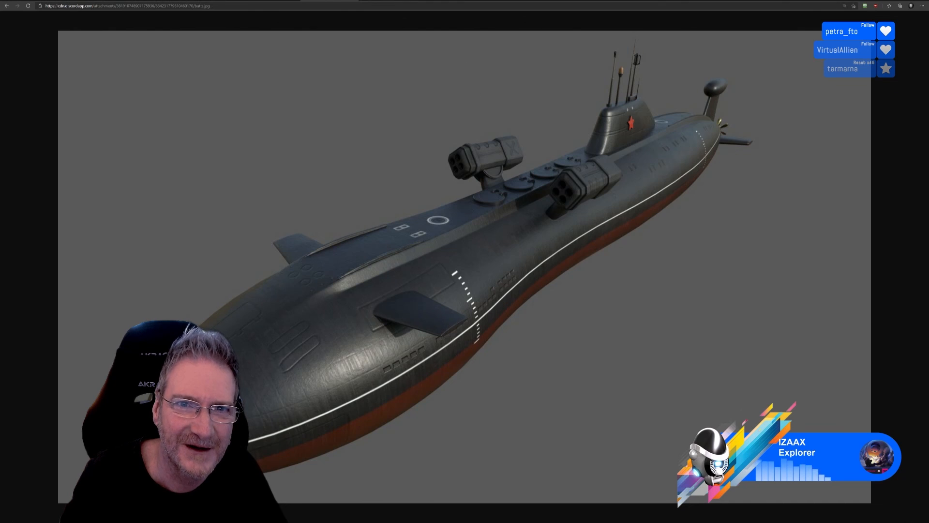
pyautogui.click(387, 0)
pyautogui.click(329, 0)
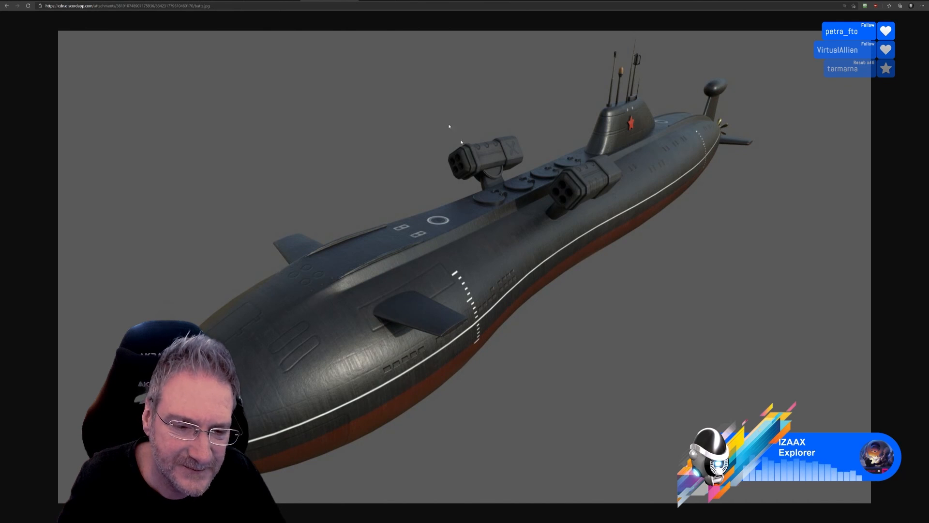
pyautogui.hotkey('ctrl', 'Tab')
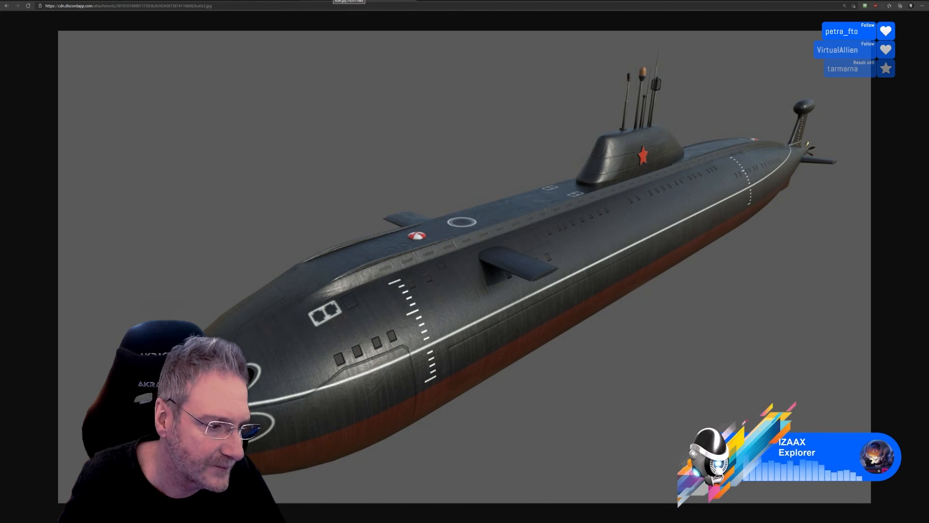
pyautogui.hotkey('ctrl', 'shift', 'Tab')
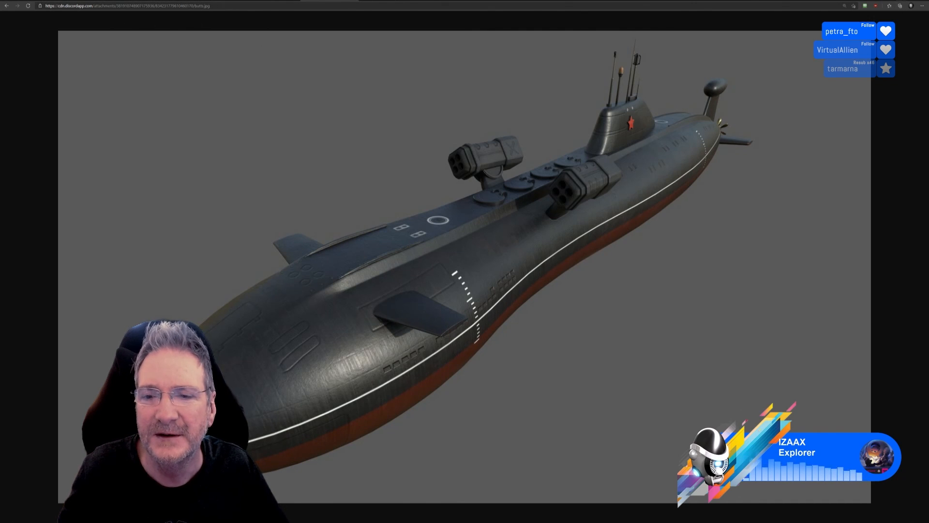
pyautogui.press('super+d')
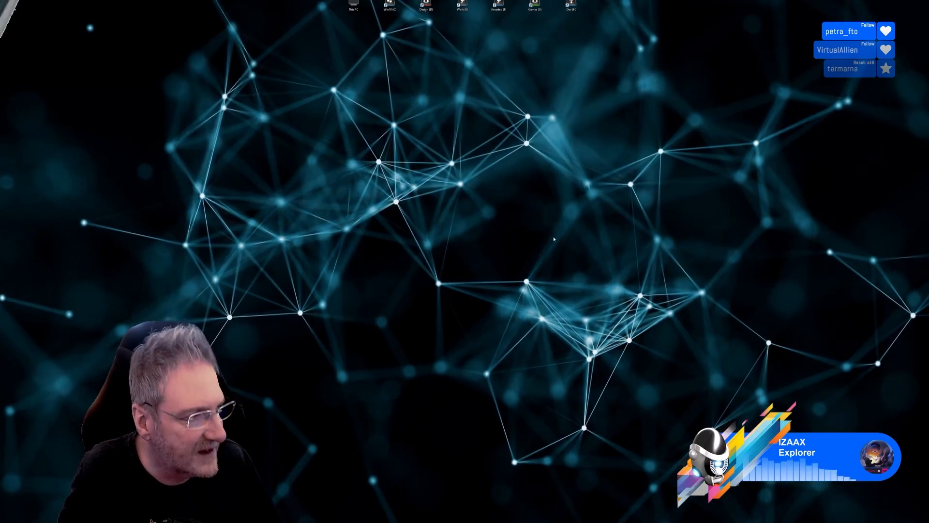